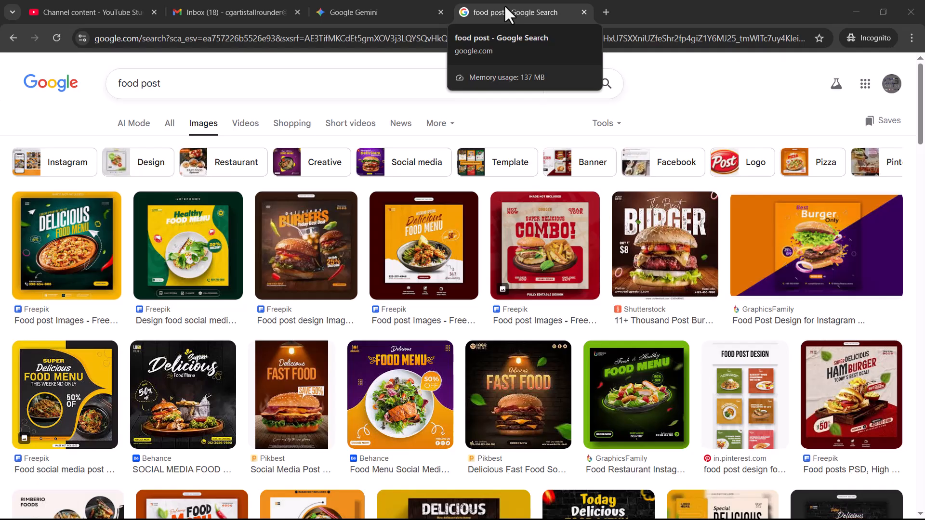
- Search Google for "canva" in a new browser tab and open the Canva website from the canva.in result
{"action": "left_click", "coordinate": [606, 12]}
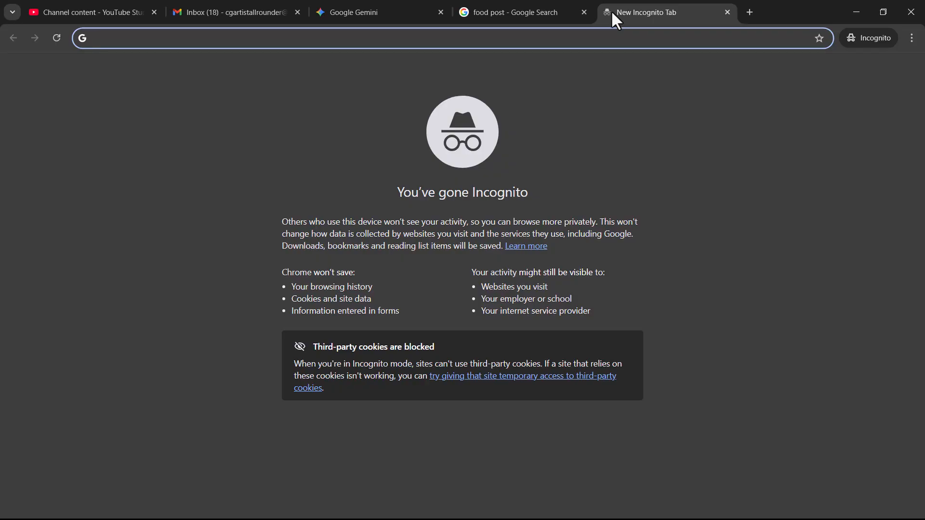
{"action": "type", "text": "canva"}
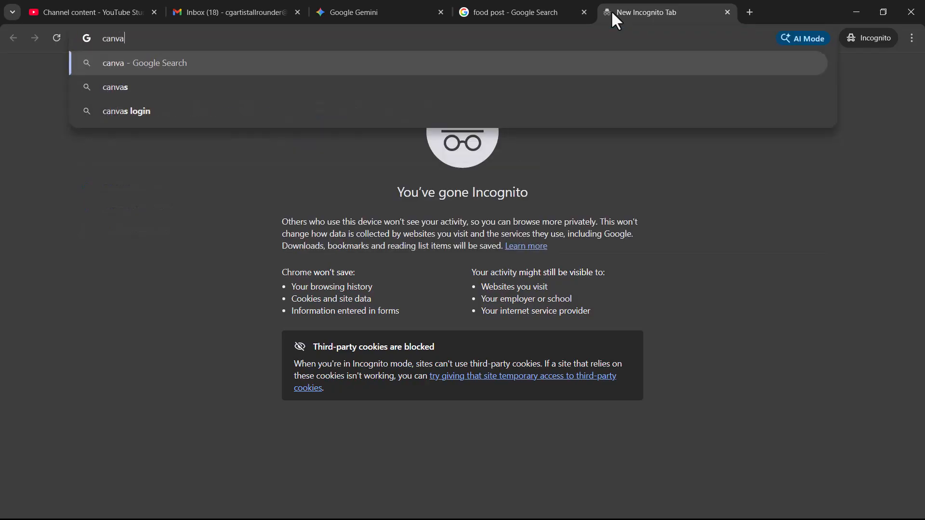
{"action": "key", "text": "Return"}
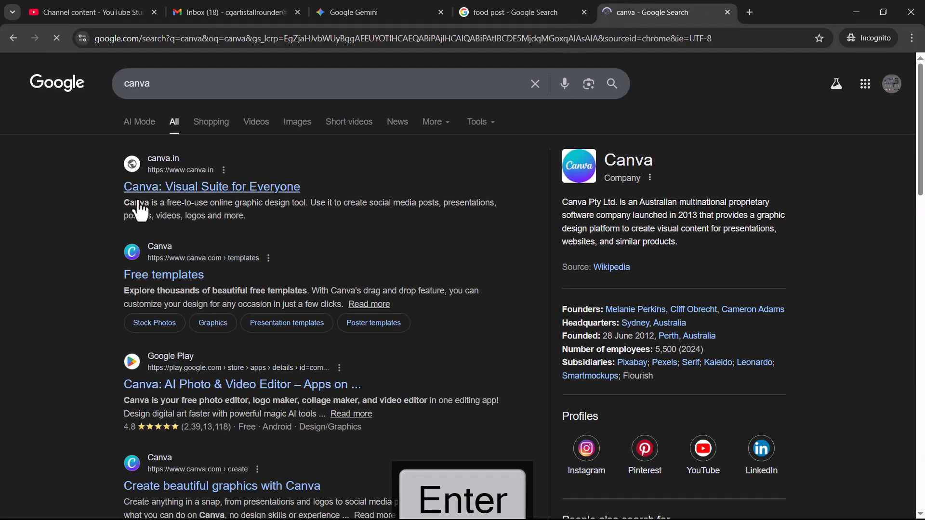
{"action": "left_click", "coordinate": [134, 180]}
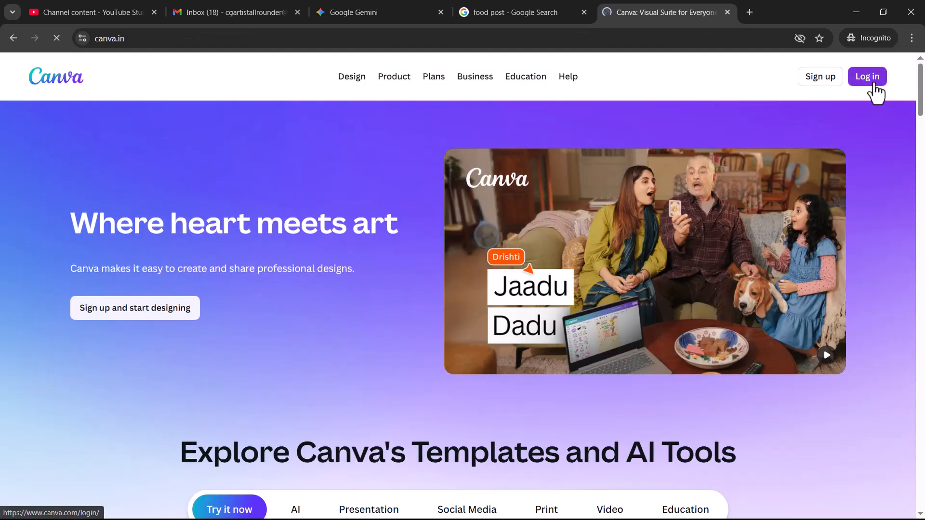
- Log in to Canva with the existing Google account and dismiss the introductory pop-up over the templates page
{"action": "left_click", "coordinate": [873, 88]}
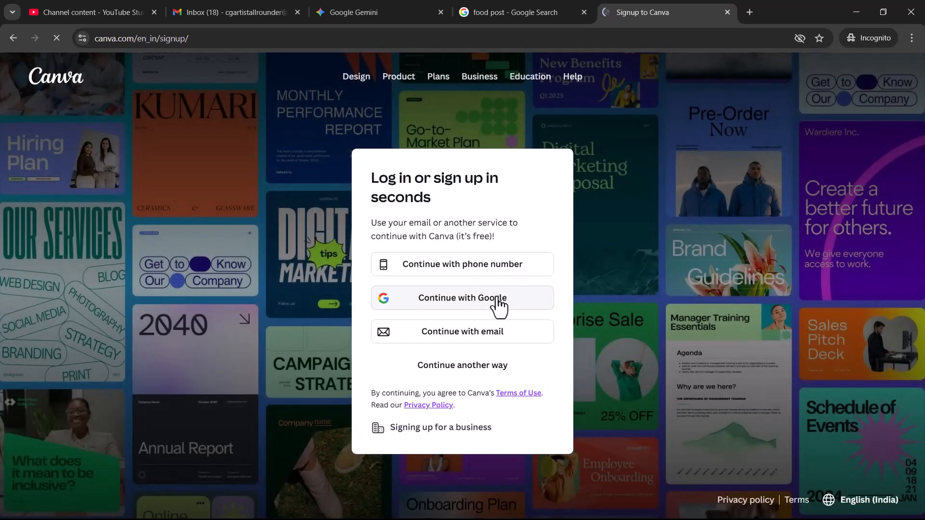
{"action": "left_click", "coordinate": [499, 303]}
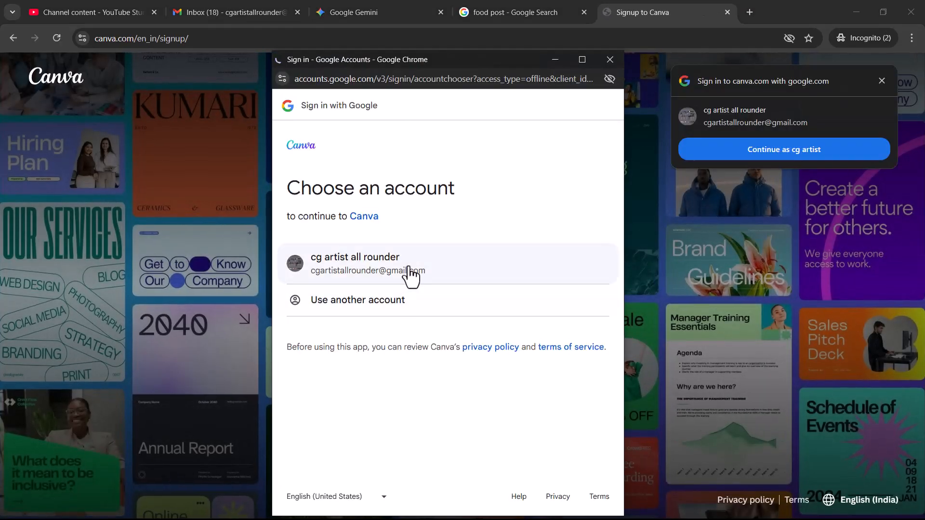
{"action": "left_click", "coordinate": [412, 272]}
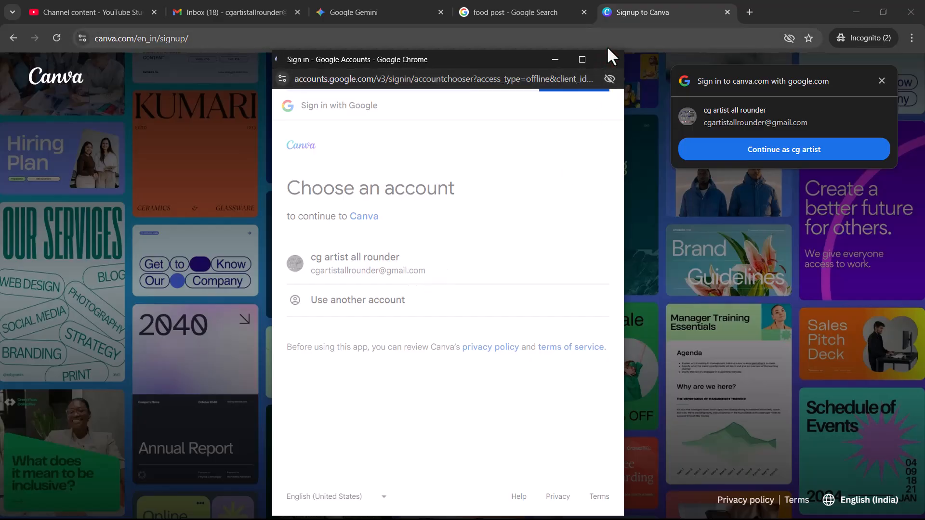
{"action": "left_click", "coordinate": [546, 361]}
{"action": "left_click", "coordinate": [885, 79]}
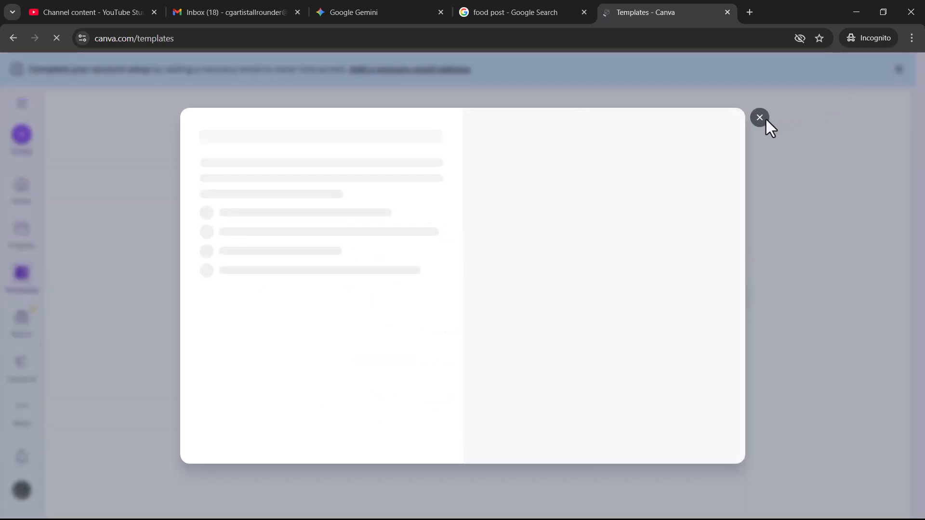
{"action": "left_click", "coordinate": [760, 118]}
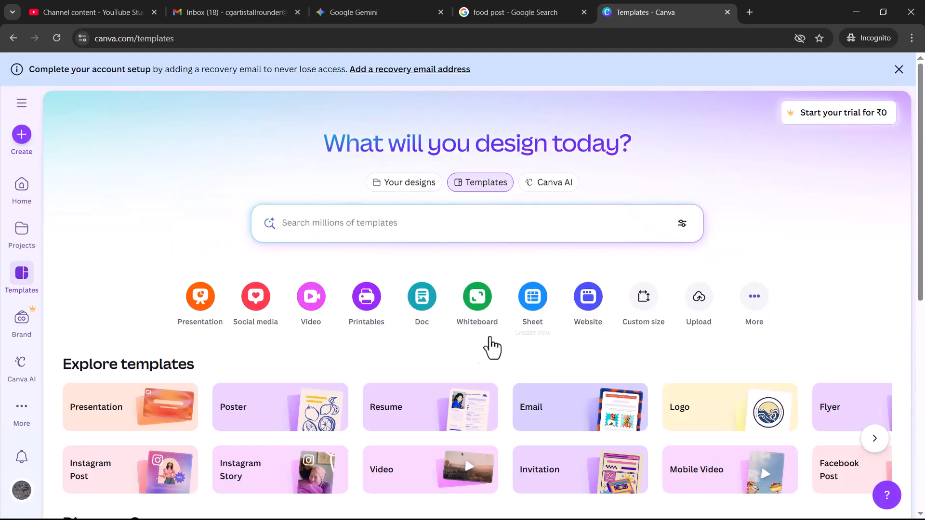
- Examine Canva's popular social media design formats and their pixel sizes, including the WhatsApp formats, and close the design chooser
{"action": "left_click", "coordinate": [254, 298]}
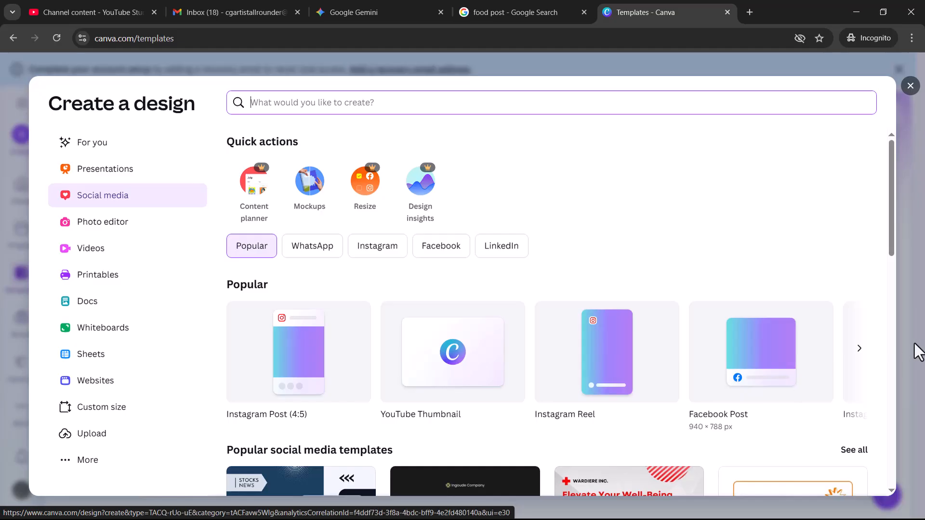
{"action": "left_click", "coordinate": [859, 347]}
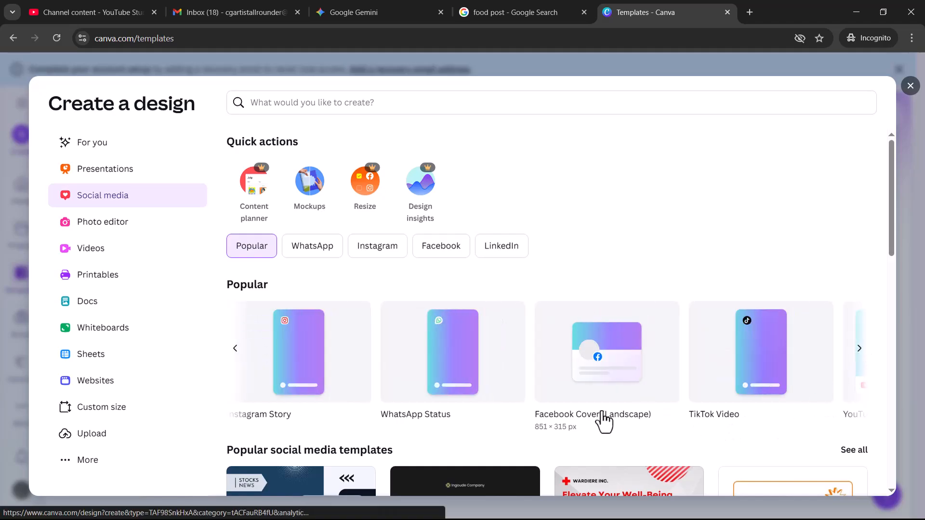
{"action": "left_click", "coordinate": [860, 353]}
{"action": "left_click", "coordinate": [859, 351]}
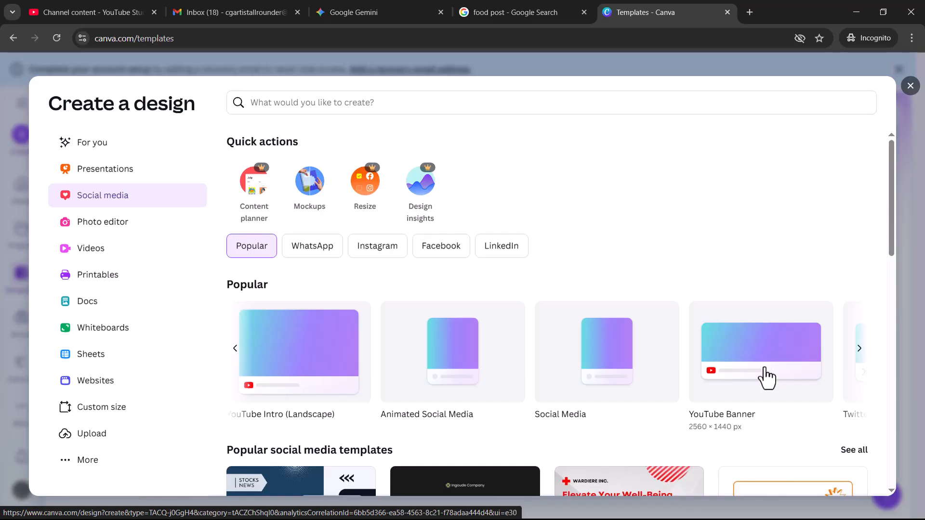
{"action": "left_click", "coordinate": [861, 357]}
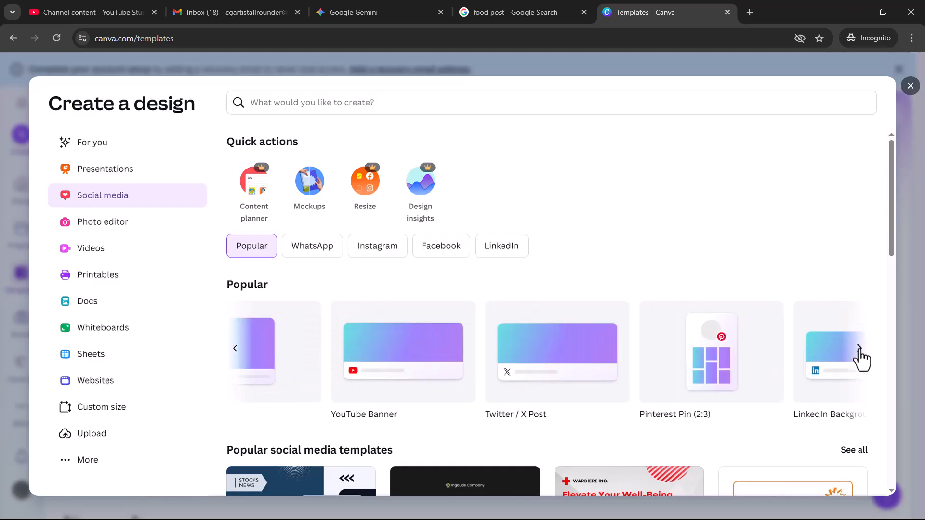
{"action": "left_click", "coordinate": [861, 357]}
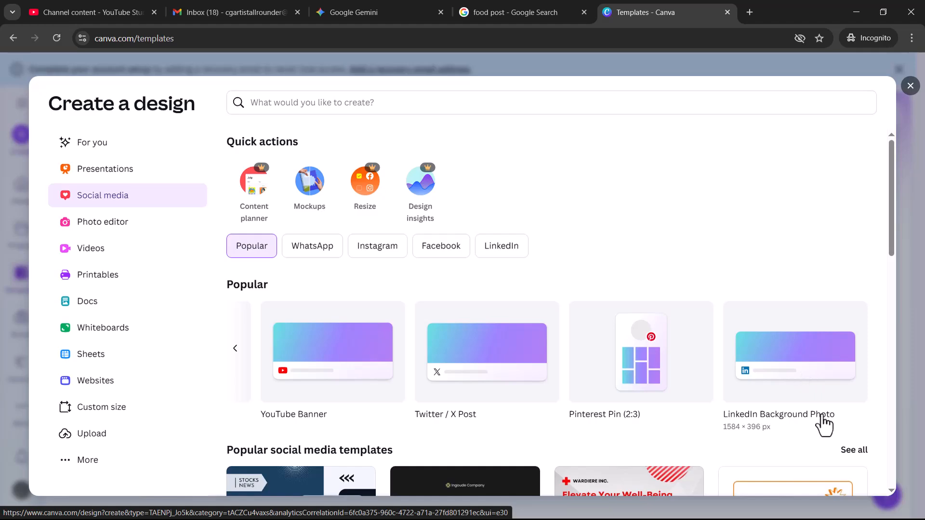
{"action": "left_click", "coordinate": [303, 246]}
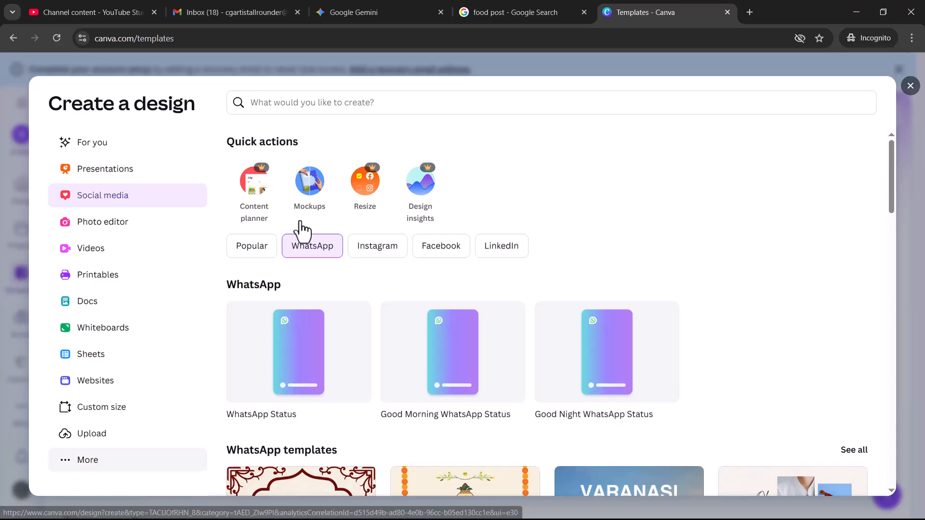
{"action": "left_click", "coordinate": [911, 86]}
- Switch to the Gemini food post guide and review the square and portrait dimensions in its Document Setup section
{"action": "left_click", "coordinate": [348, 13]}
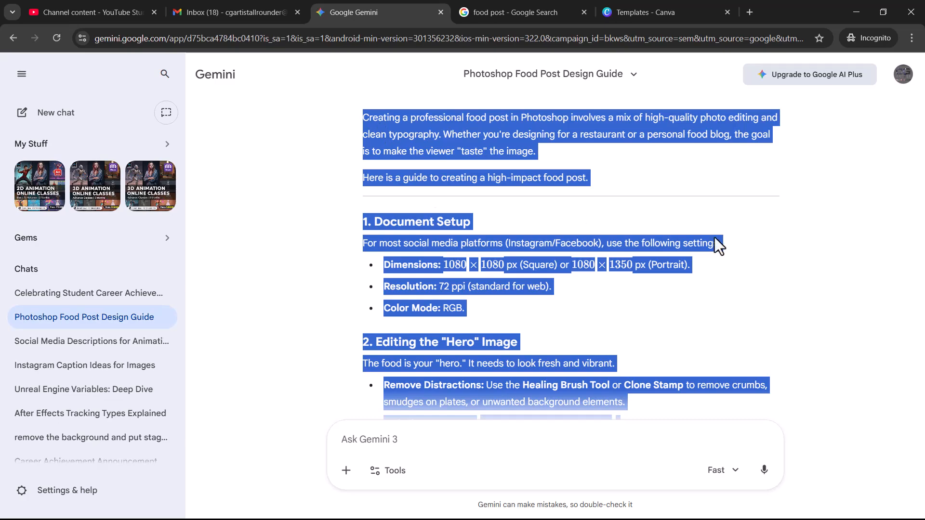
{"action": "left_click", "coordinate": [741, 252]}
{"action": "scroll", "coordinate": [540, 207], "scroll_direction": "up", "scroll_amount": 1}
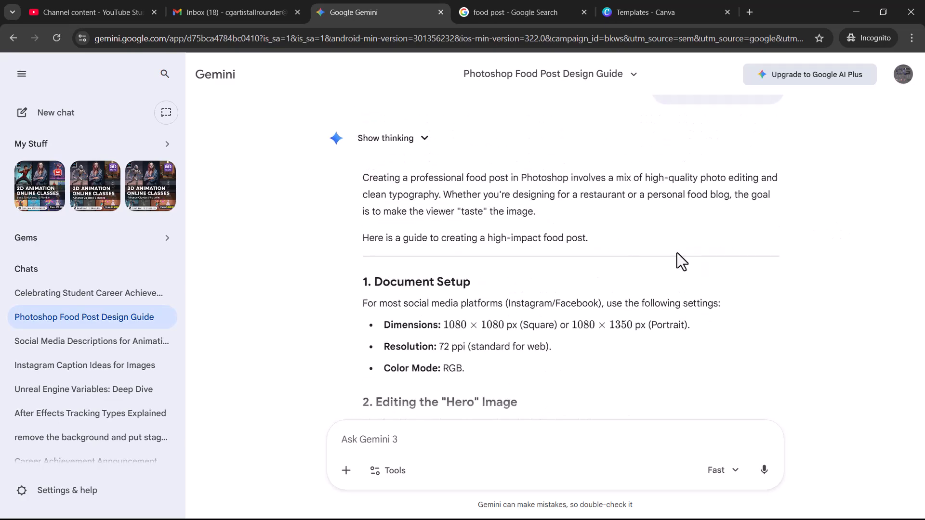
{"action": "scroll", "coordinate": [625, 264], "scroll_direction": "up", "scroll_amount": 1}
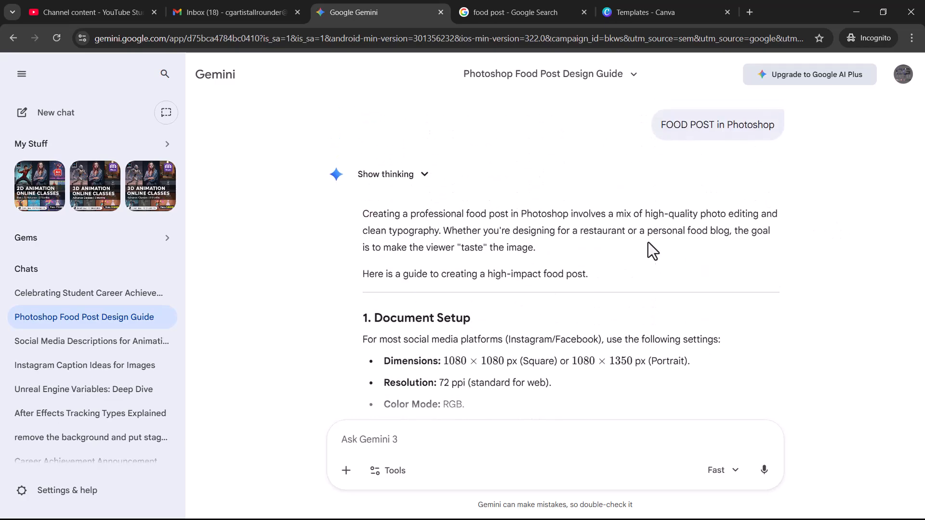
{"action": "scroll", "coordinate": [589, 300], "scroll_direction": "down", "scroll_amount": 1}
{"action": "left_click_drag", "start_coordinate": [572, 300], "coordinate": [632, 300]}
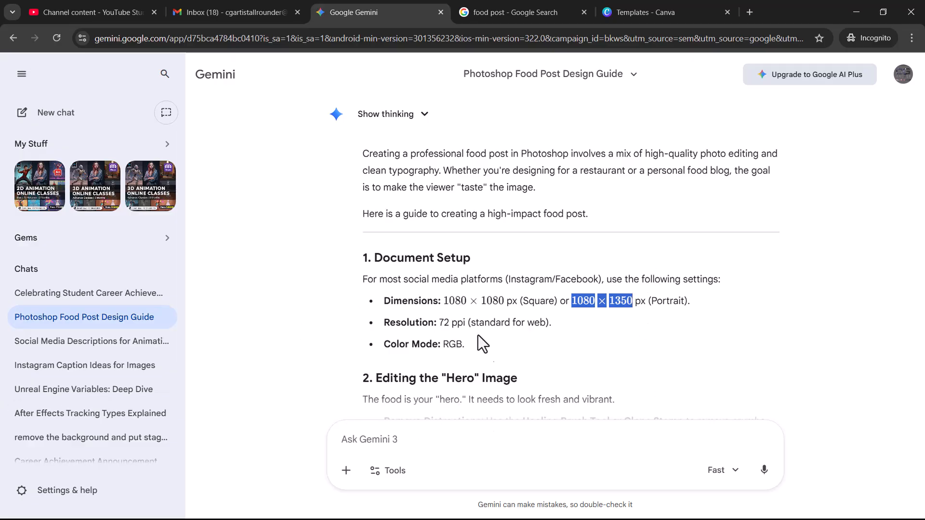
{"action": "left_click_drag", "start_coordinate": [441, 303], "coordinate": [458, 302]}
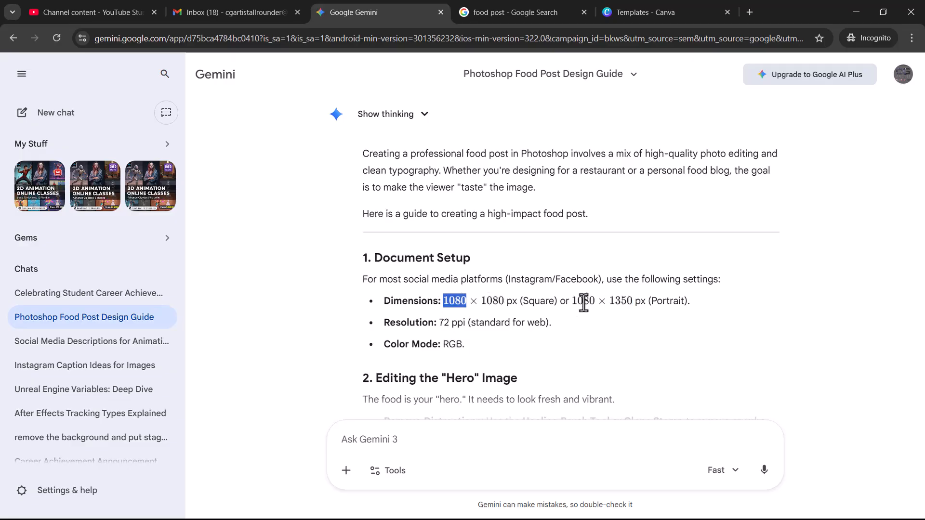
{"action": "left_click_drag", "start_coordinate": [649, 303], "coordinate": [694, 303]}
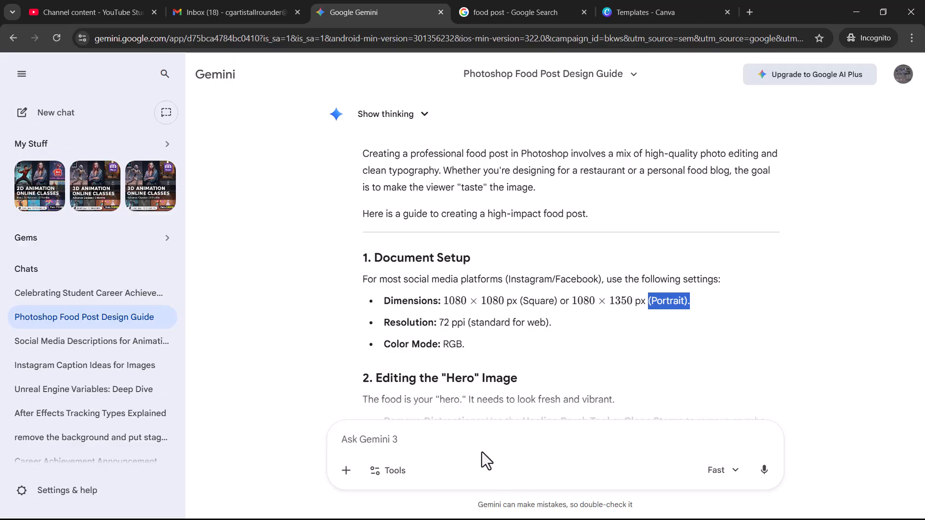
- Return to the food post image results and preview the Shutterstock burger, Freepik burgers and Freepik pizza designs
{"action": "left_click", "coordinate": [528, 12]}
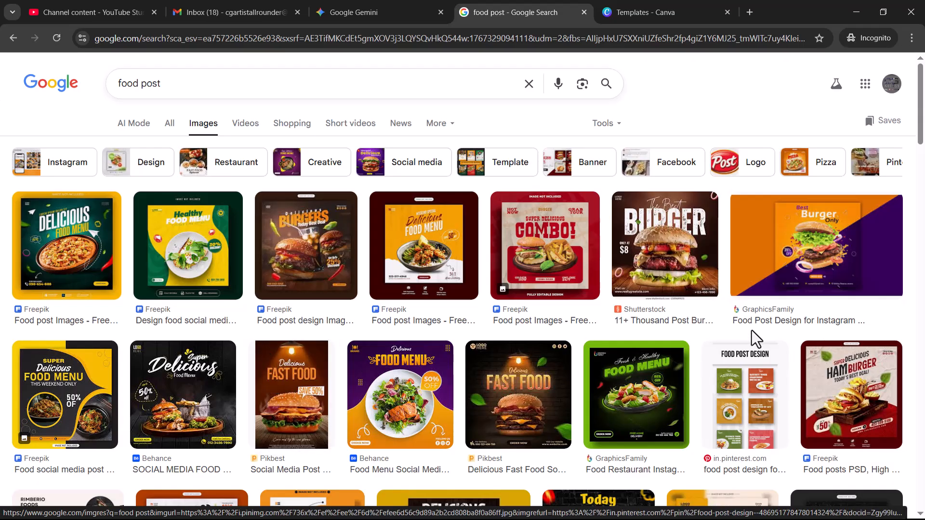
{"action": "left_click", "coordinate": [661, 260]}
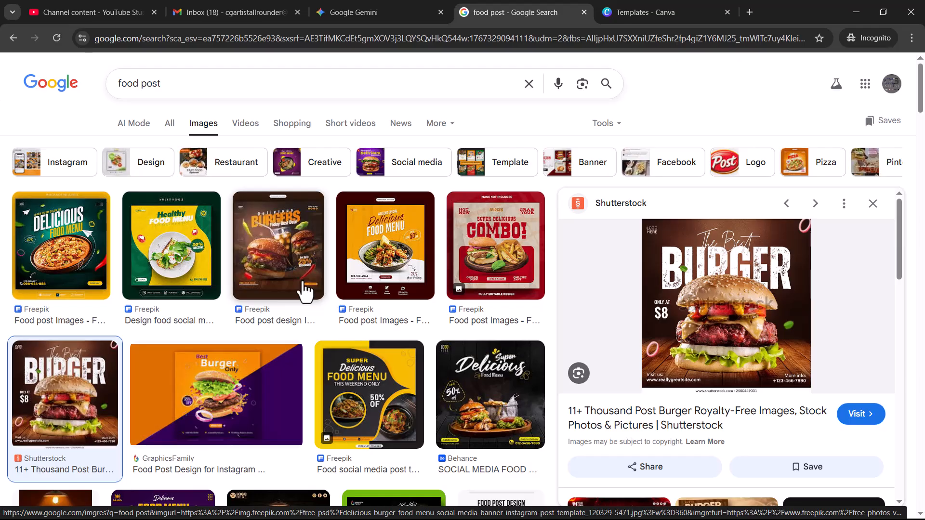
{"action": "left_click", "coordinate": [274, 257]}
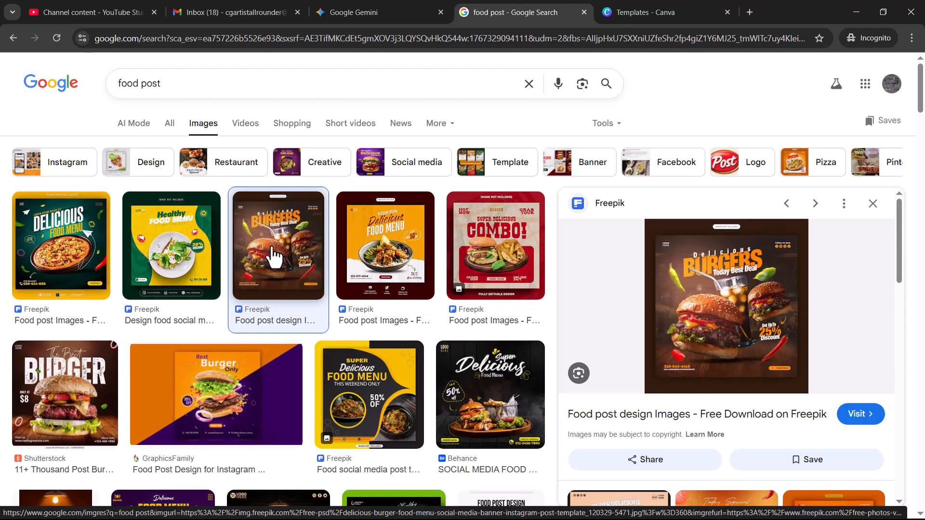
{"action": "left_click", "coordinate": [46, 237]}
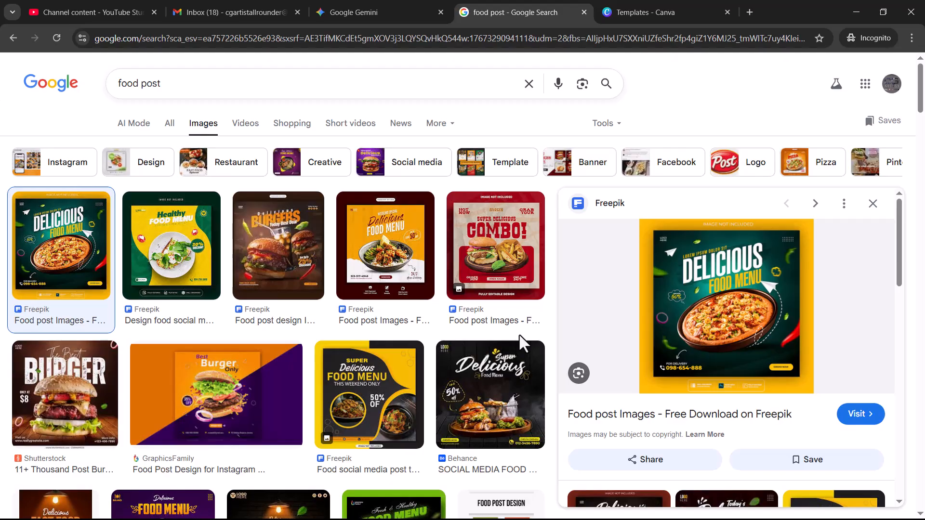
- Go back to the Gemini guide and read its section on editing the "Hero" image
{"action": "left_click", "coordinate": [371, 16]}
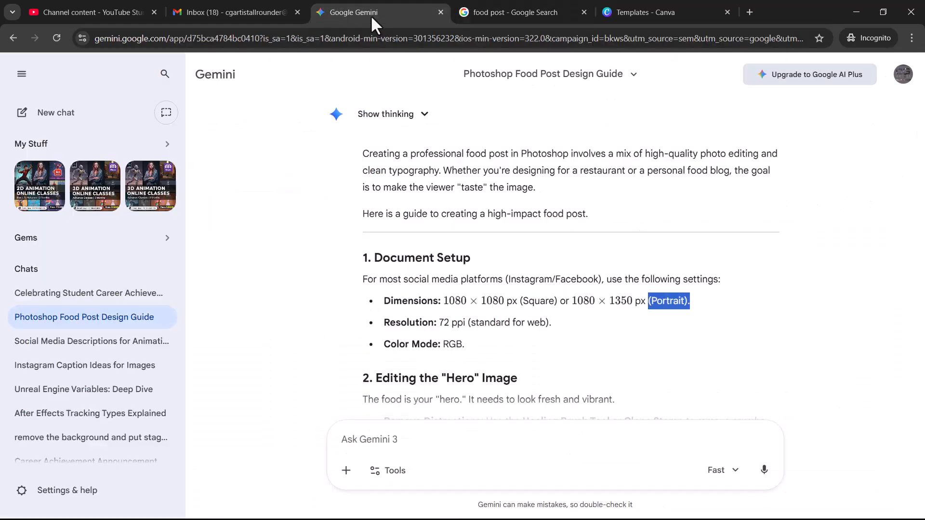
{"action": "scroll", "coordinate": [469, 322], "scroll_direction": "down", "scroll_amount": 3}
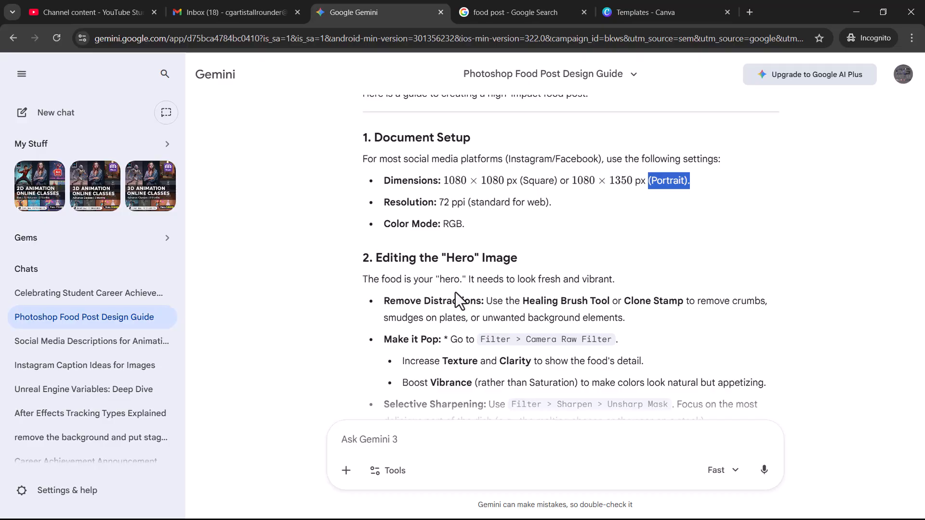
{"action": "scroll", "coordinate": [455, 292], "scroll_direction": "down", "scroll_amount": 1}
{"action": "left_click_drag", "start_coordinate": [381, 199], "coordinate": [472, 201]}
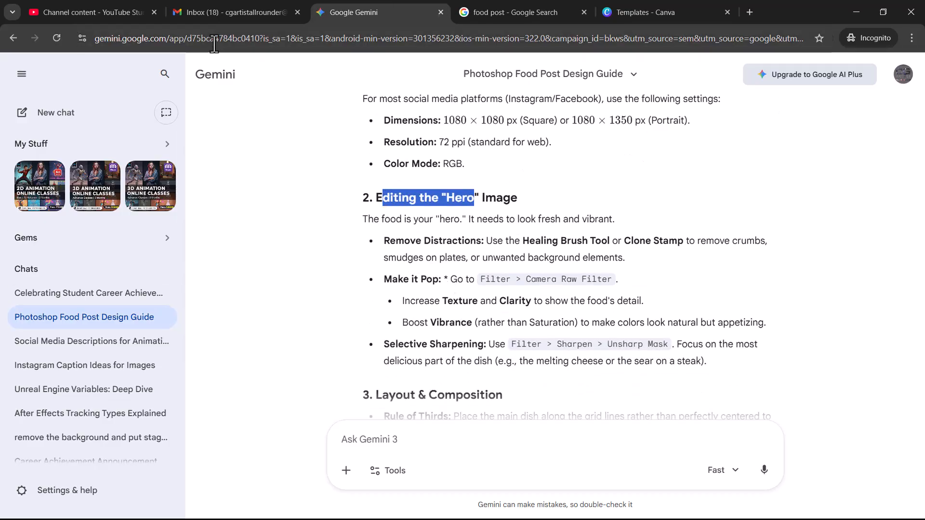
- Browse further Google food post examples, previewing the Freepik burgers, Pikbest Fast Food and Freepik Delicious Chiken designs
{"action": "left_click", "coordinate": [520, 9]}
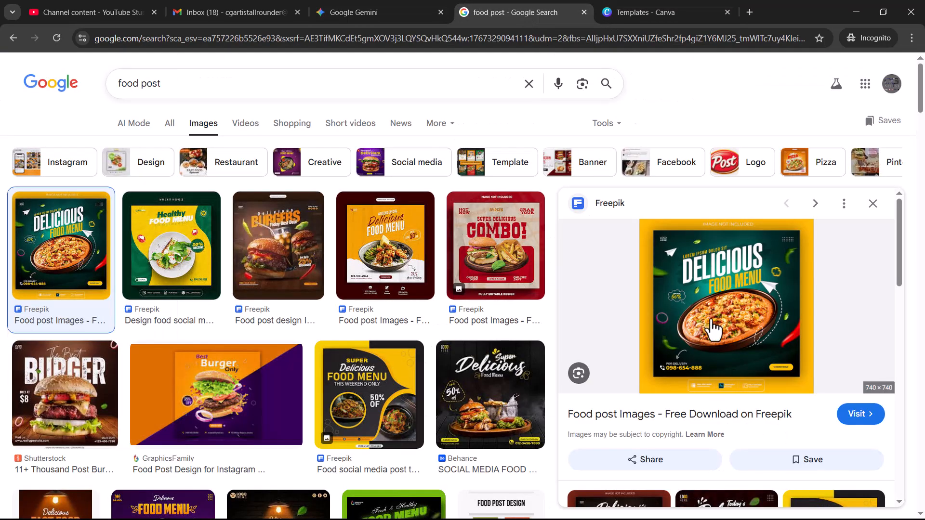
{"action": "left_click", "coordinate": [266, 265]}
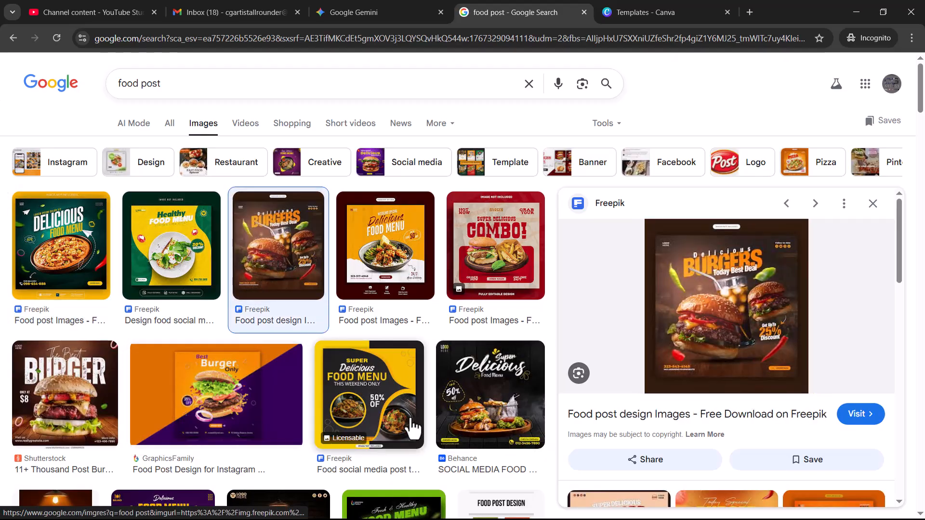
{"action": "scroll", "coordinate": [413, 427], "scroll_direction": "down", "scroll_amount": 3}
{"action": "left_click", "coordinate": [331, 406]}
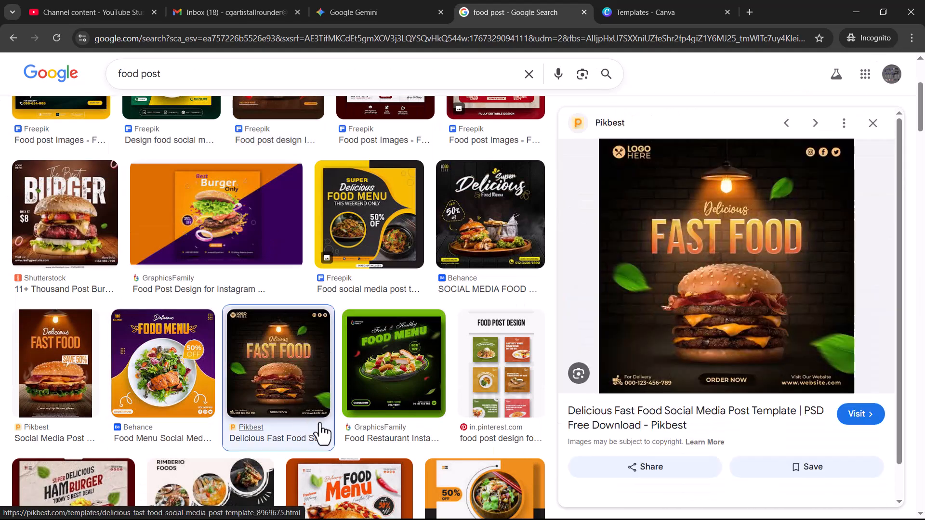
{"action": "scroll", "coordinate": [337, 385], "scroll_direction": "down", "scroll_amount": 2}
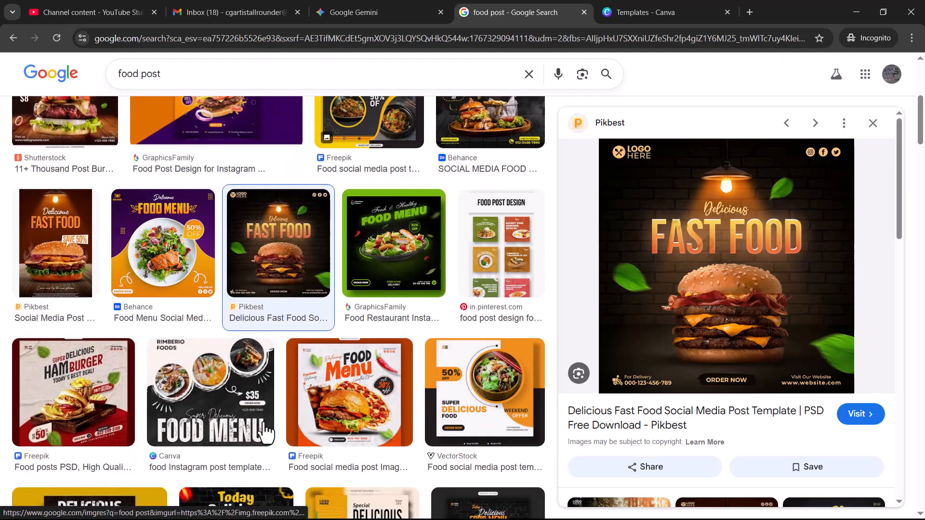
{"action": "scroll", "coordinate": [303, 422], "scroll_direction": "down", "scroll_amount": 1}
{"action": "scroll", "coordinate": [302, 423], "scroll_direction": "down", "scroll_amount": 7}
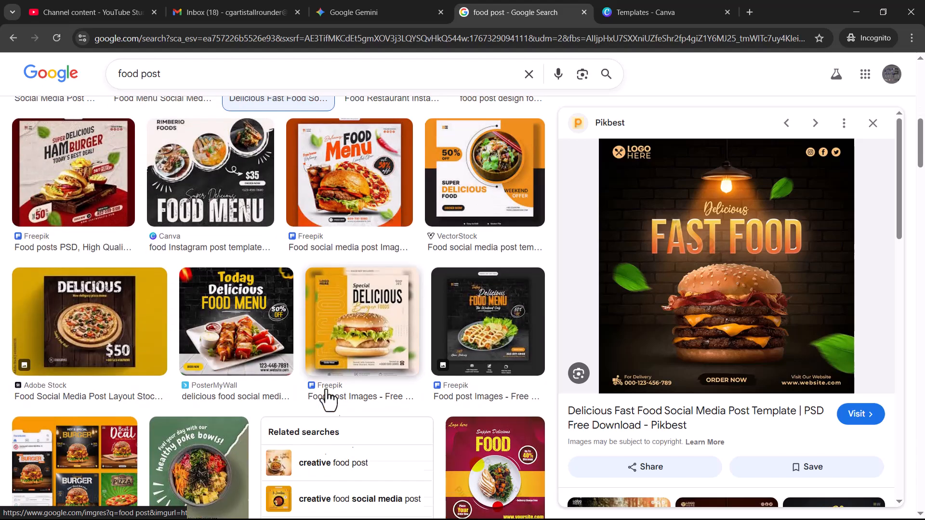
{"action": "scroll", "coordinate": [250, 390], "scroll_direction": "down", "scroll_amount": 2}
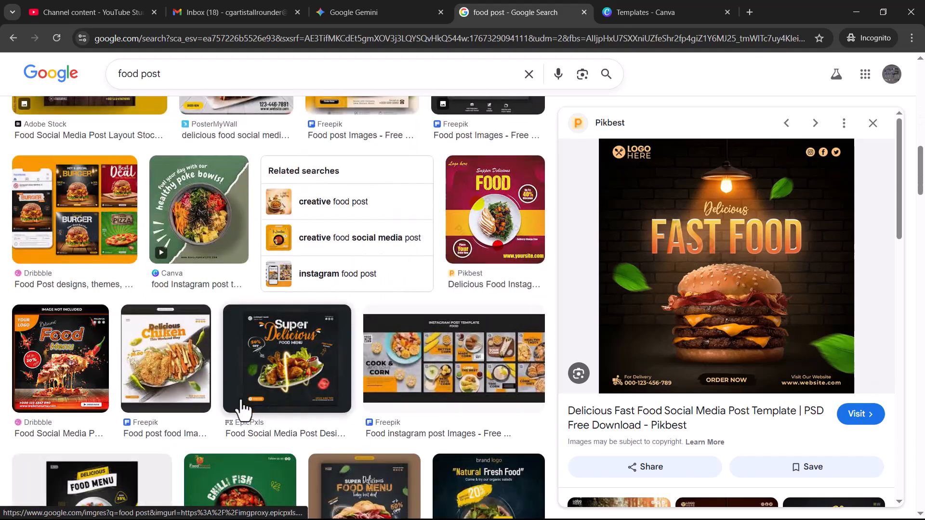
{"action": "left_click", "coordinate": [149, 371]}
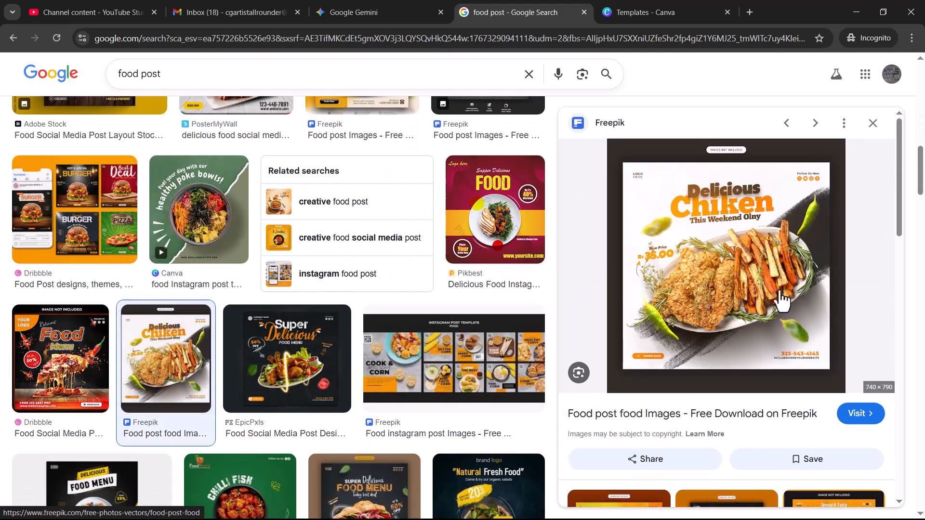
- Preview the Instagram Chilli Fish food post design, then return to the Gemini guide's section on editing the "Hero" image
{"action": "scroll", "coordinate": [347, 381], "scroll_direction": "down", "scroll_amount": 5}
{"action": "left_click", "coordinate": [251, 282]}
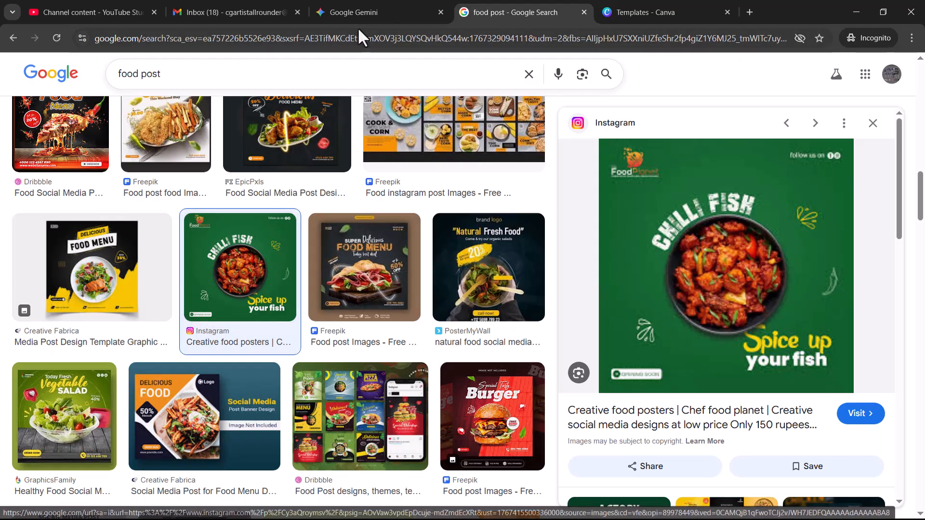
{"action": "left_click", "coordinate": [355, 13]}
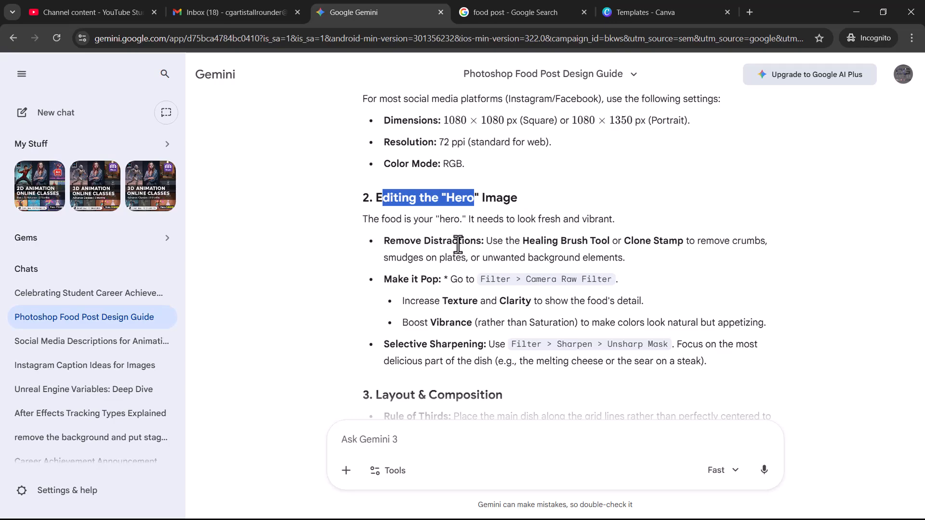
- Search Google for "burger" in a new browser tab and show the image results
{"action": "left_click", "coordinate": [749, 12]}
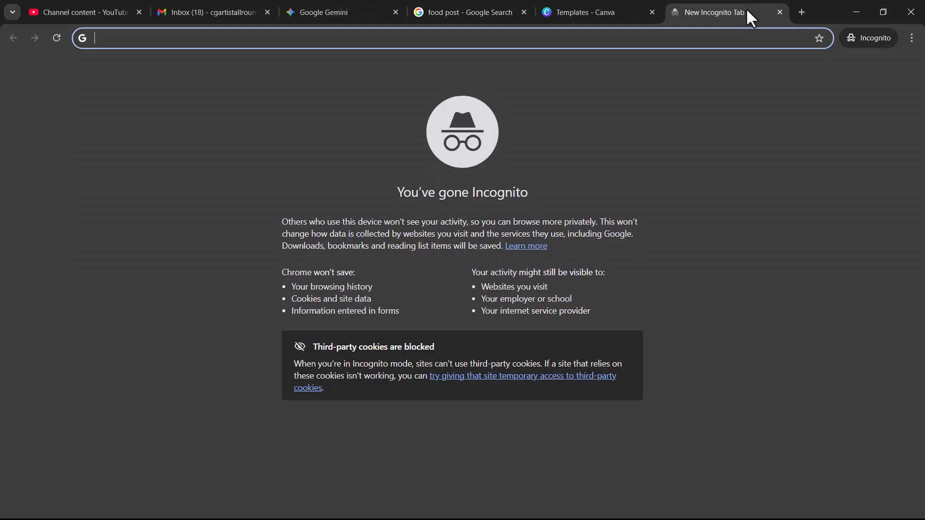
{"action": "type", "text": "burger"}
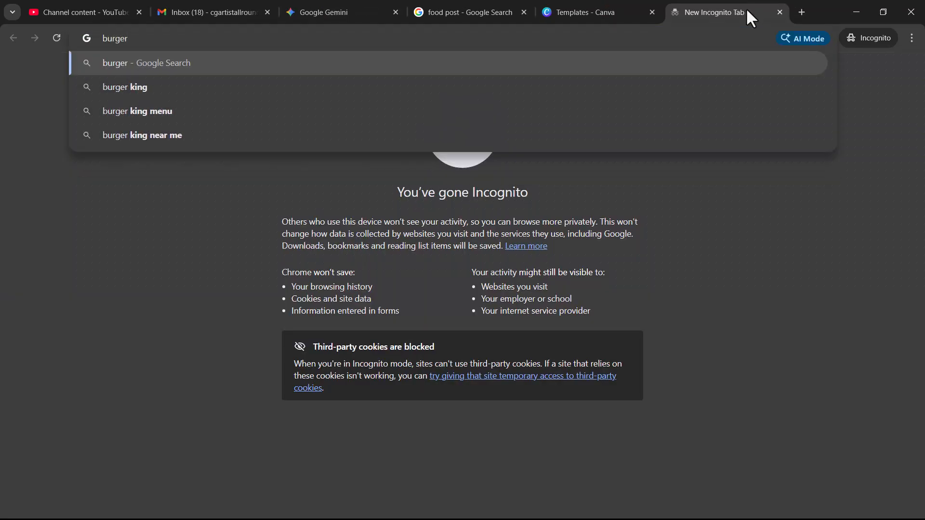
{"action": "key", "text": "Return"}
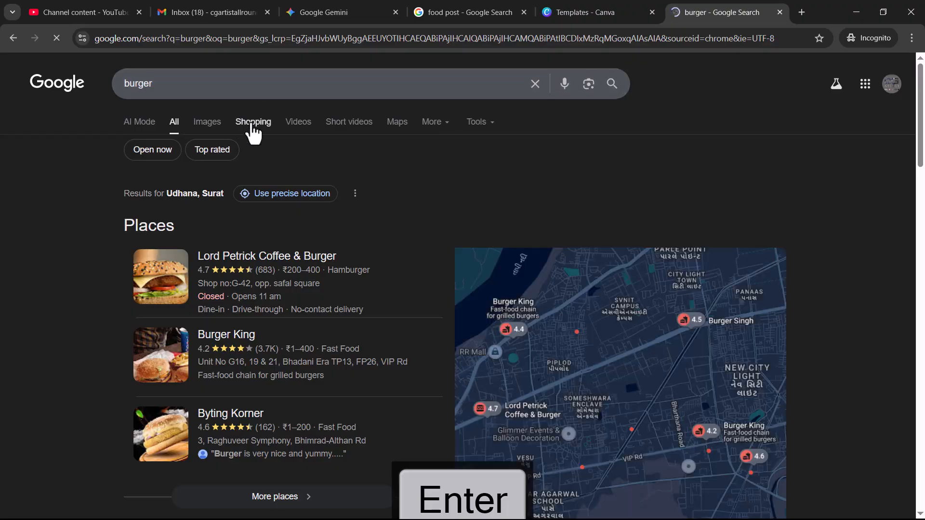
{"action": "left_click", "coordinate": [207, 127]}
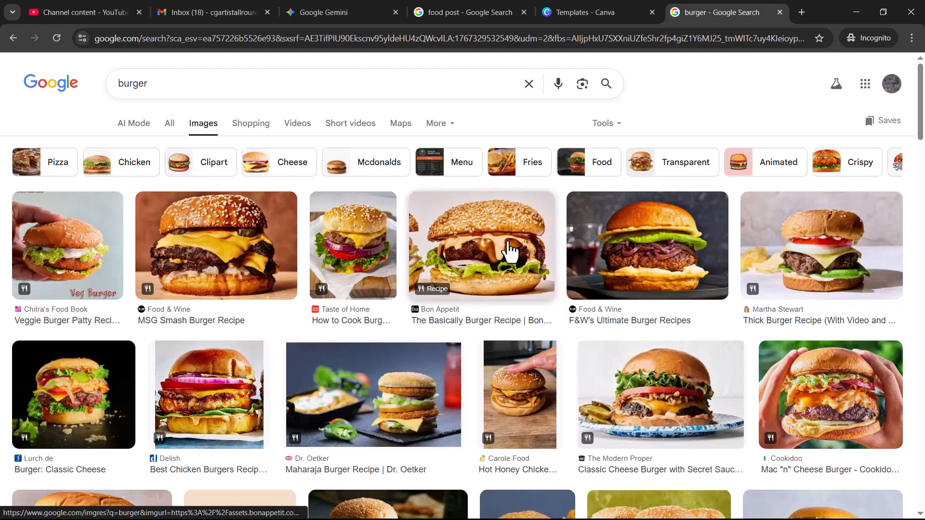
- Copy the Food & Wine MSG Smash Burger image and paste it into a new 1500 x 1000 px, 72 ppi Photoshop document
{"action": "left_click", "coordinate": [244, 270]}
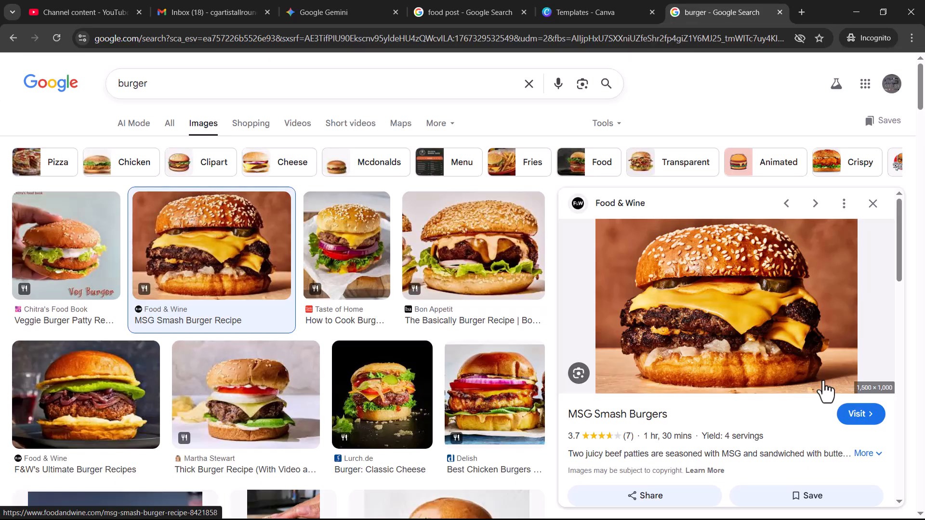
{"action": "right_click", "coordinate": [776, 270]}
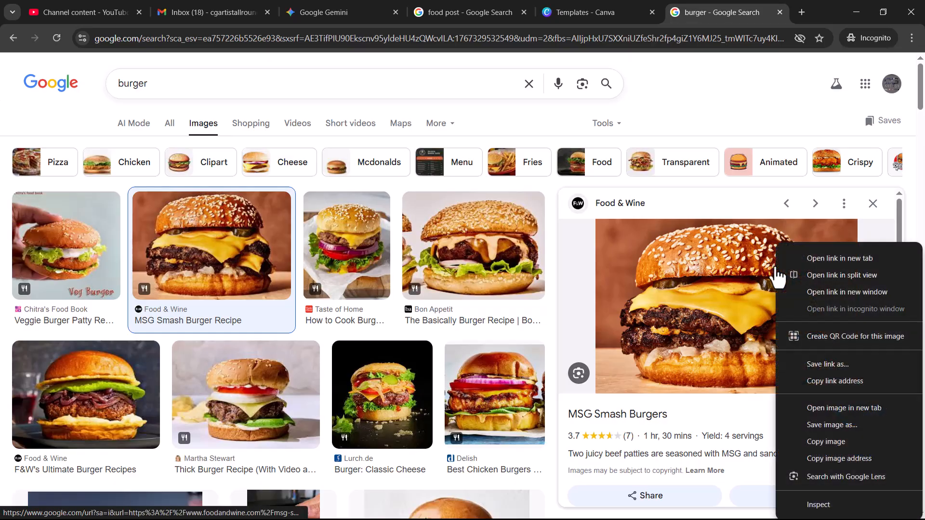
{"action": "left_click", "coordinate": [821, 442]}
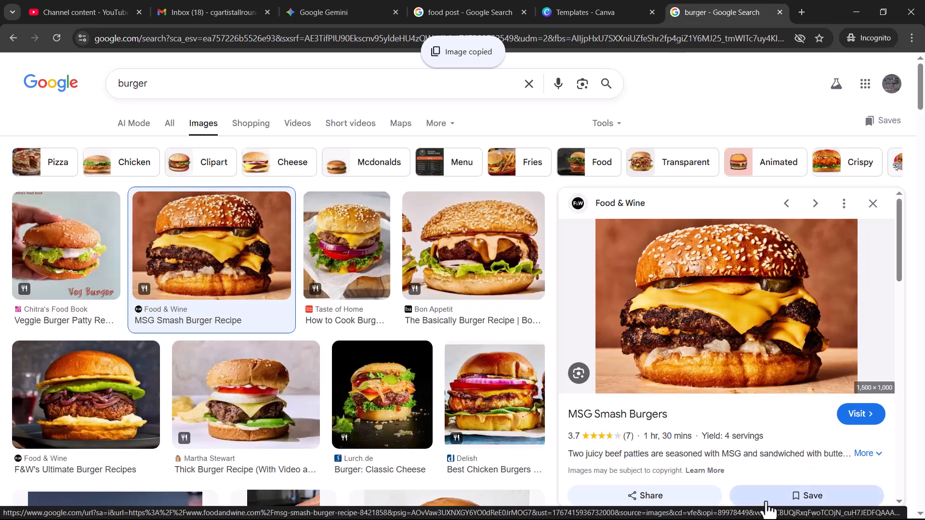
{"action": "key", "text": "alt+Tab"}
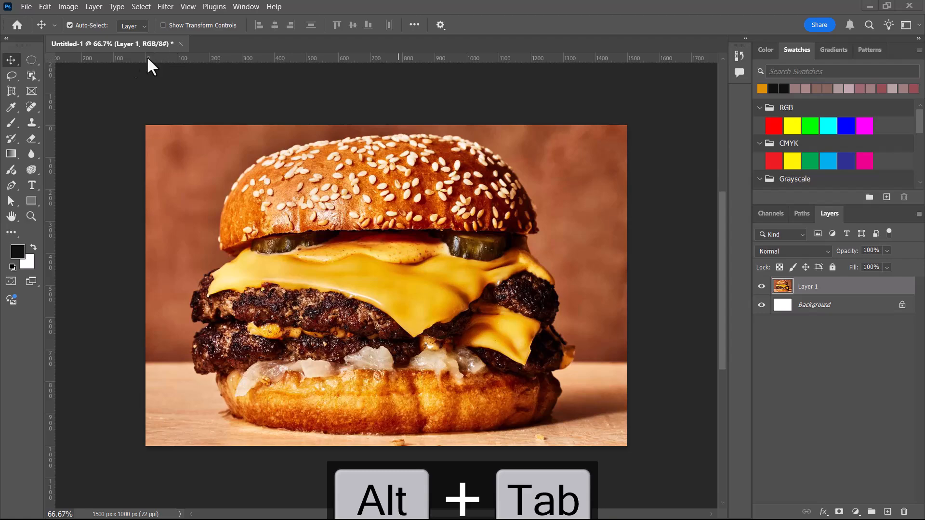
{"action": "key", "text": "ctrl+n"}
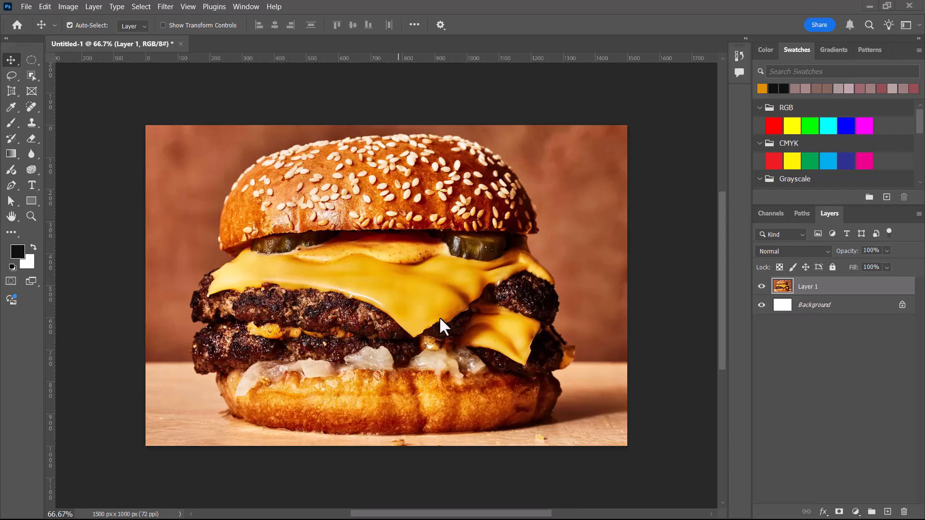
- Switch back to the Gemini food post guide and read its Selective Sharpening advice
{"action": "key", "text": "alt+Tab"}
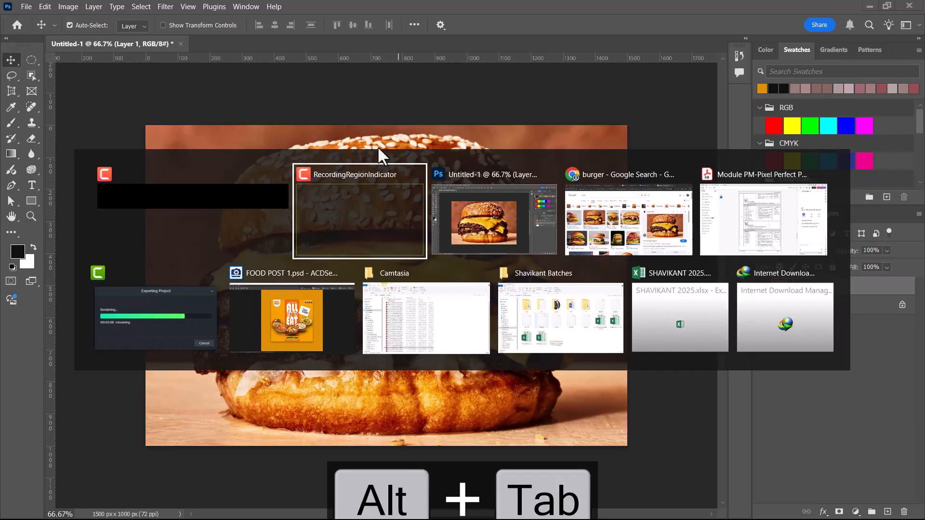
{"action": "left_click", "coordinate": [635, 225]}
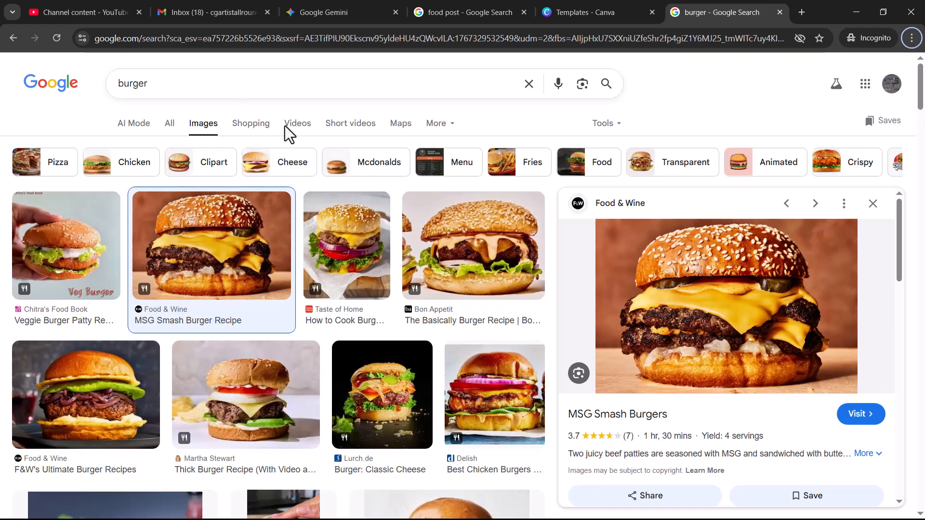
{"action": "left_click", "coordinate": [381, 11]}
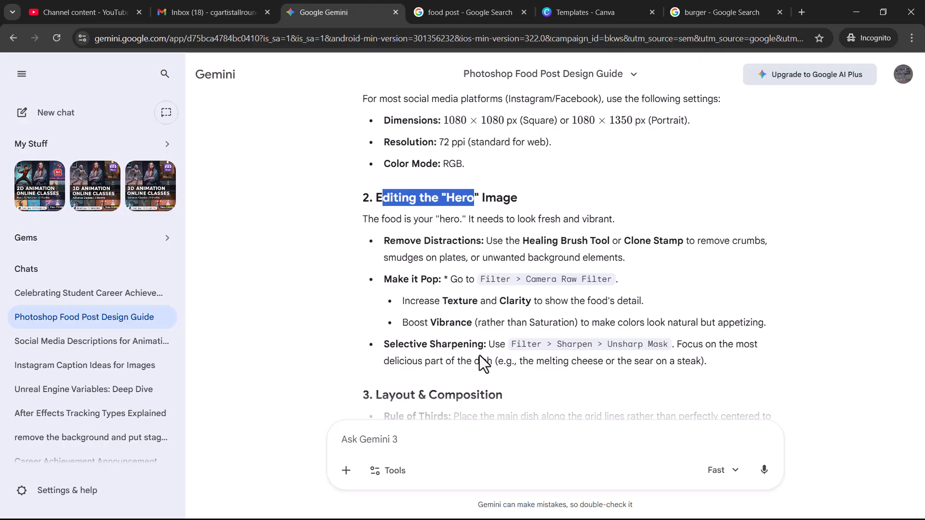
- Return to the burger document in Photoshop and duplicate the burger layer
{"action": "key", "text": "alt+Tab"}
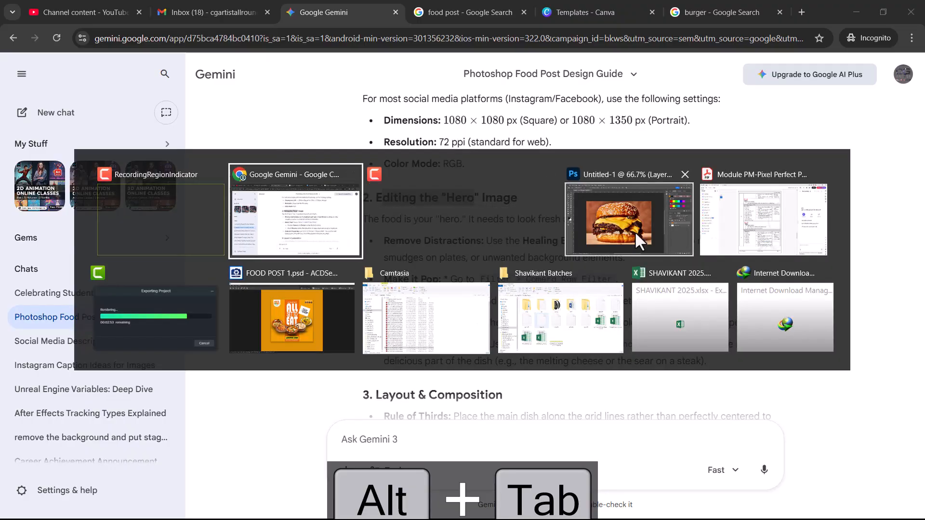
{"action": "left_click", "coordinate": [634, 231]}
{"action": "left_click", "coordinate": [165, 7]}
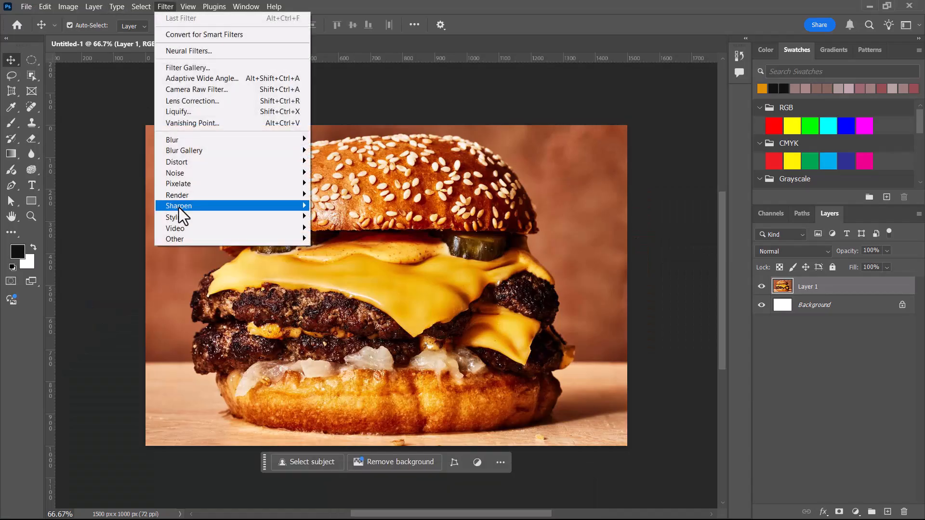
{"action": "mouse_move", "coordinate": [180, 209]}
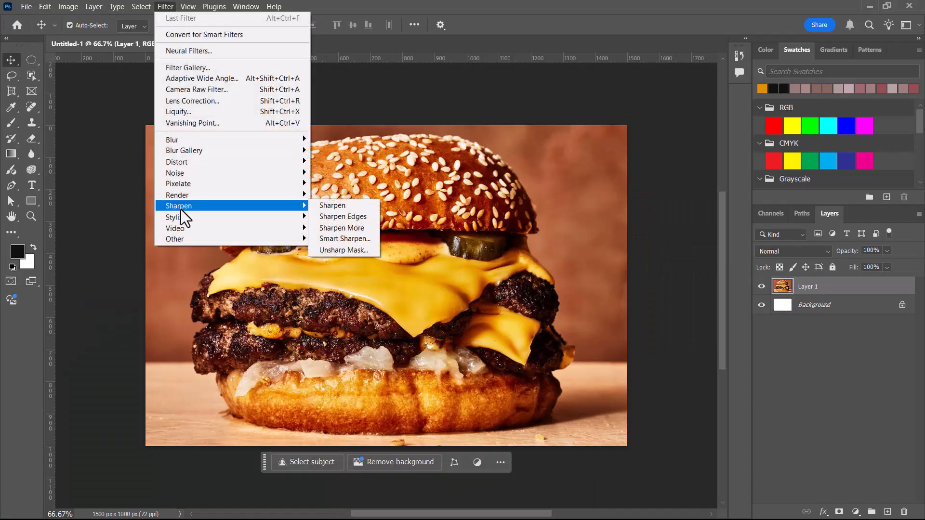
{"action": "left_click", "coordinate": [878, 363]}
{"action": "left_click", "coordinate": [857, 290]}
{"action": "key", "text": "ctrl+j"}
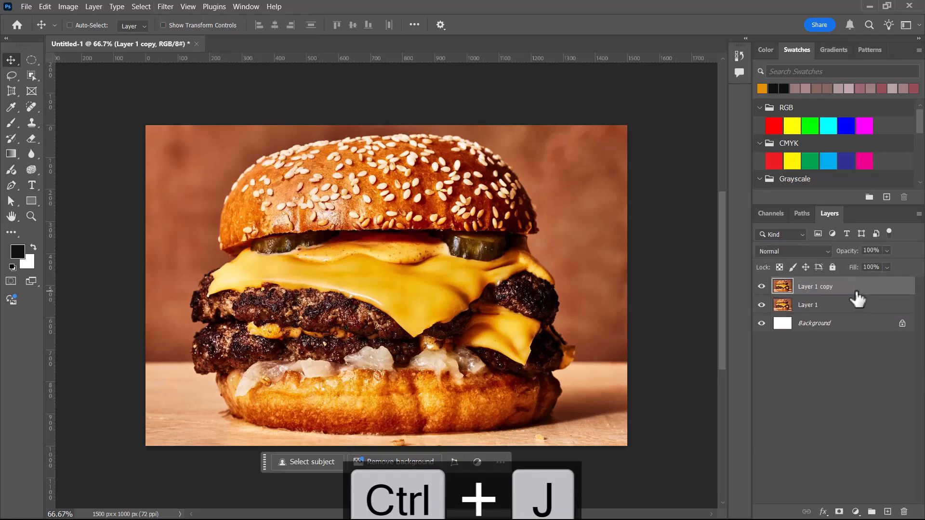
- Apply Smart Sharpen to the duplicated burger layer with Amount 290%, Radius 3.1 px, Reduce Noise 18% and Remove set to Lens Blur
{"action": "left_click", "coordinate": [171, 6]}
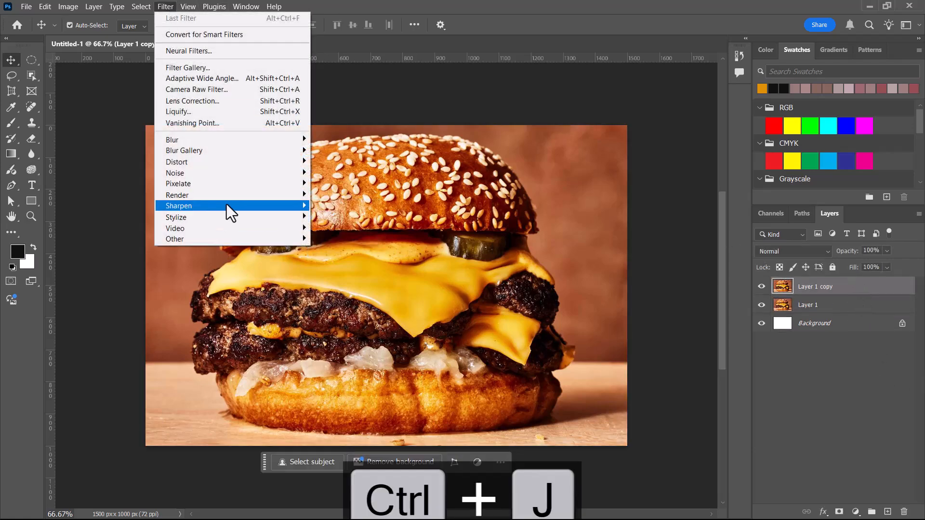
{"action": "mouse_move", "coordinate": [229, 200]}
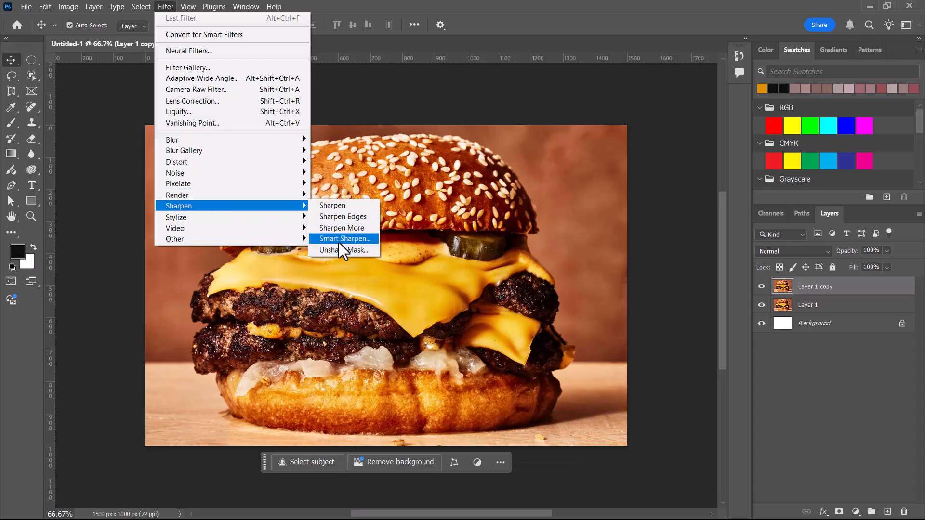
{"action": "left_click", "coordinate": [339, 240]}
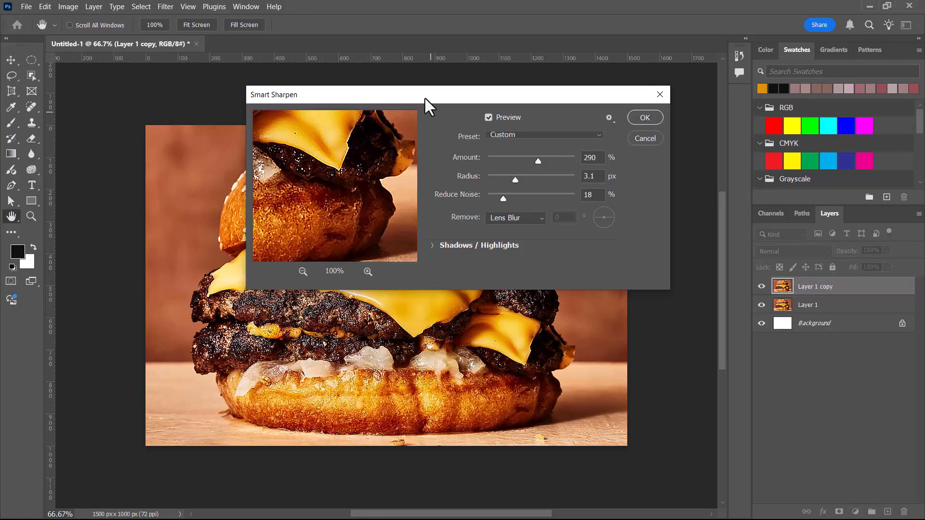
{"action": "left_click_drag", "start_coordinate": [425, 98], "coordinate": [628, 94]}
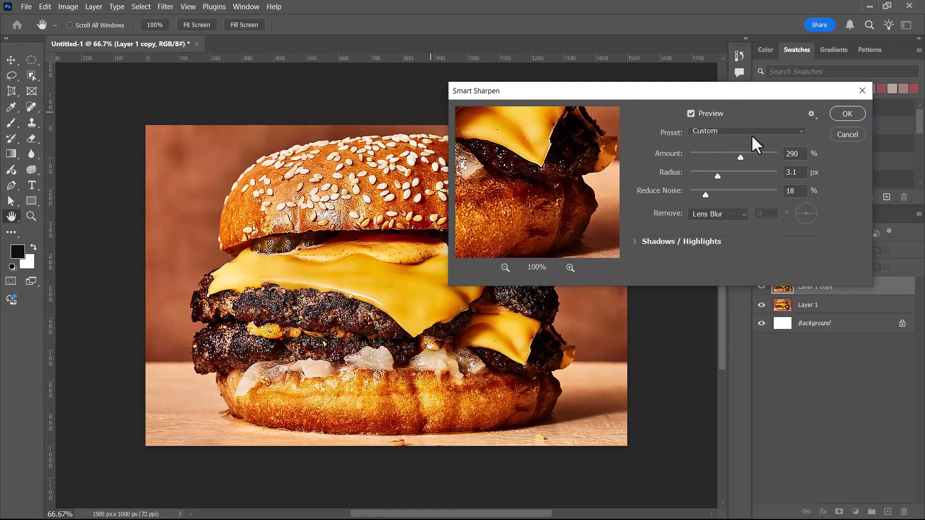
{"action": "left_click", "coordinate": [847, 114]}
- Compare the burger before and after sharpening by toggling the visibility of the sharpened copy
{"action": "key", "text": "v"}
{"action": "left_click_drag", "start_coordinate": [819, 287], "coordinate": [788, 326]}
{"action": "left_click", "coordinate": [762, 286]}
{"action": "left_click", "coordinate": [761, 286]}
{"action": "left_click", "coordinate": [762, 287]}
{"action": "left_click", "coordinate": [761, 287]}
{"action": "left_click", "coordinate": [762, 286]}
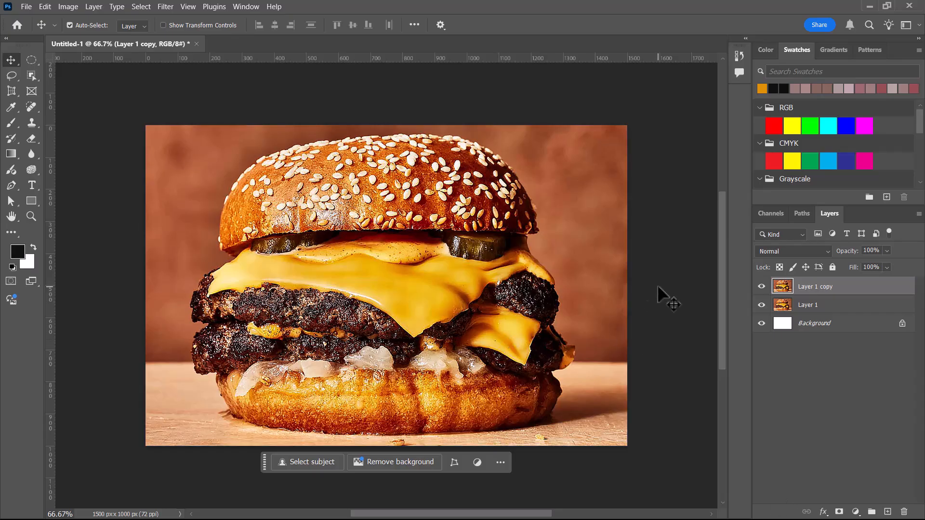
- Check the Camera Raw Filter advice in the Gemini guide and return to Photoshop
{"action": "key", "text": "alt+Tab"}
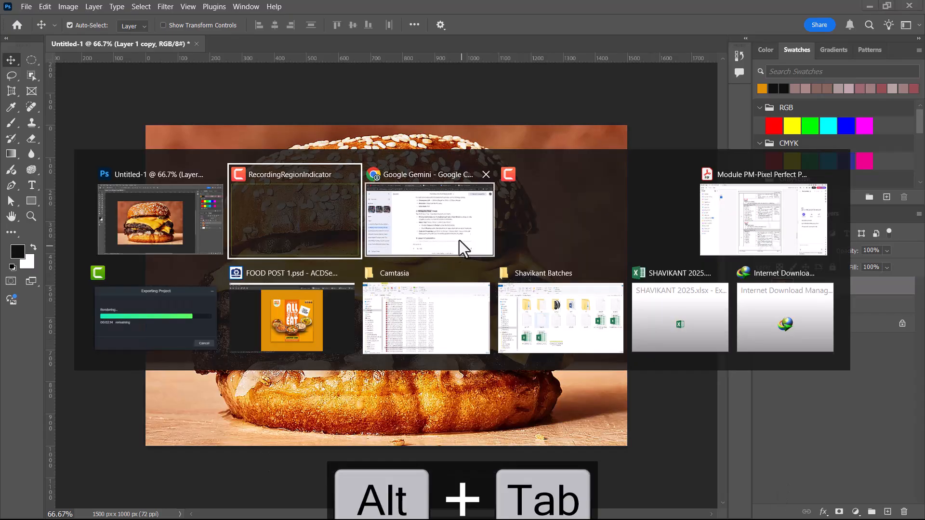
{"action": "left_click", "coordinate": [410, 229]}
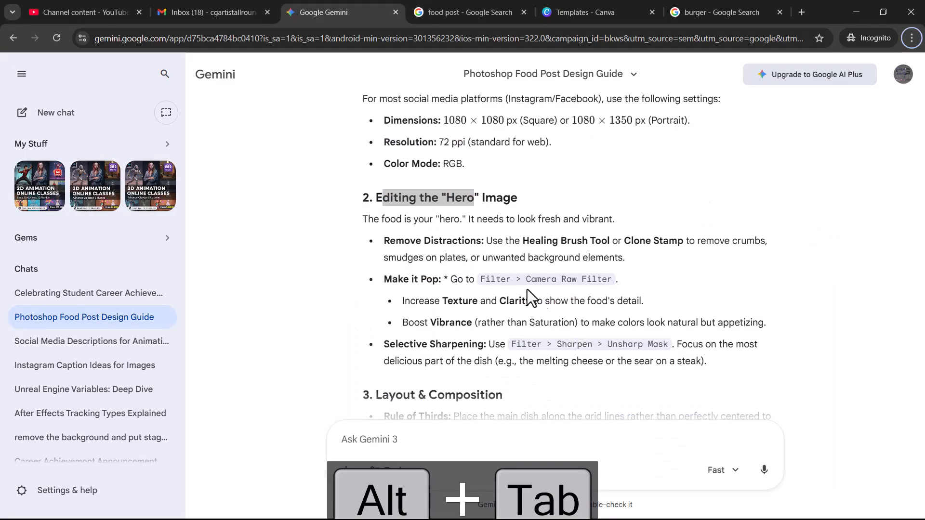
{"action": "key", "text": "alt+Tab"}
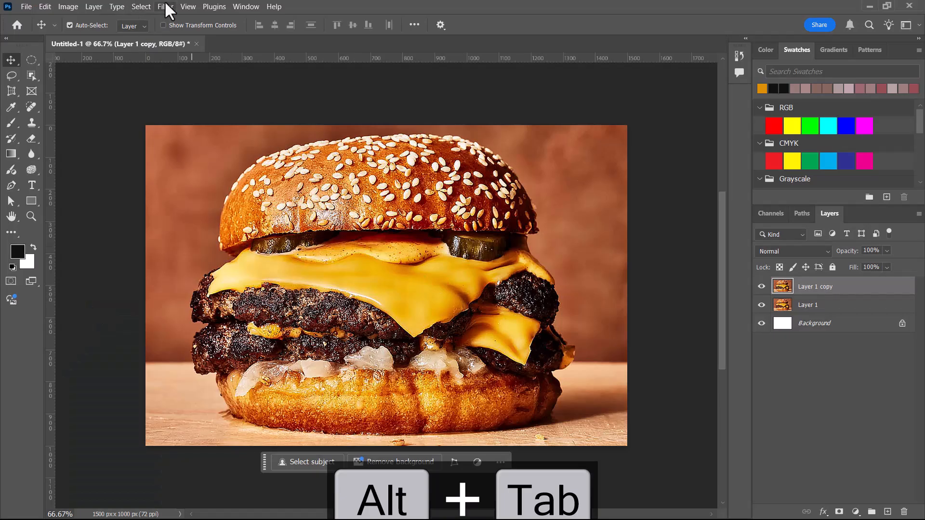
- Apply the Camera Raw Filter to the burger copy with Exposure +0.40, Contrast +13, Highlights -8, Shadows -5, Whites +18, Temperature +16 and Tint -5
{"action": "left_click", "coordinate": [165, 7]}
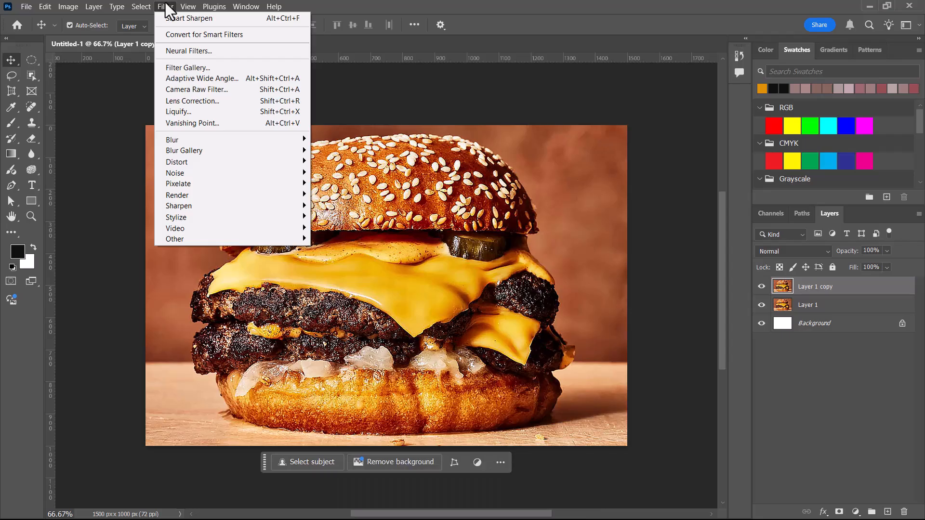
{"action": "left_click", "coordinate": [195, 91]}
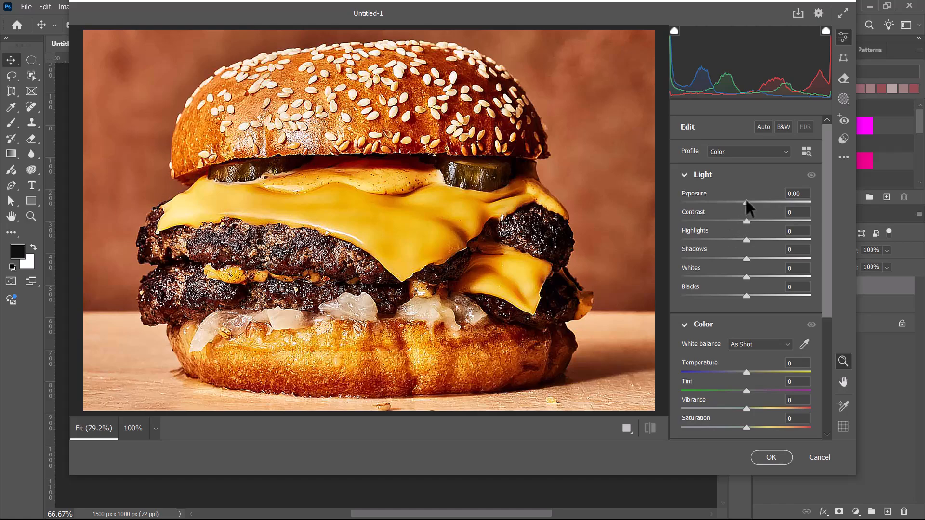
{"action": "left_click_drag", "start_coordinate": [746, 199], "coordinate": [760, 287]}
{"action": "left_click_drag", "start_coordinate": [747, 371], "coordinate": [744, 391]}
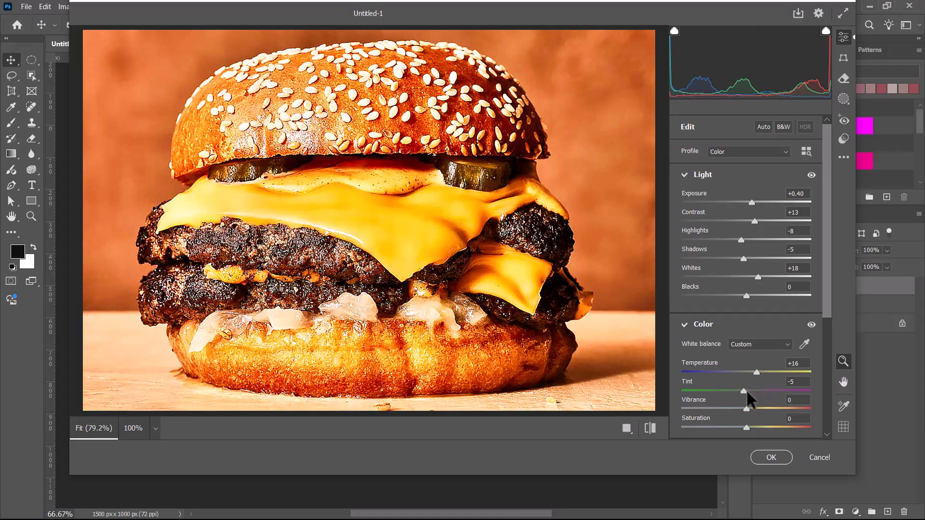
{"action": "left_click", "coordinate": [774, 458]}
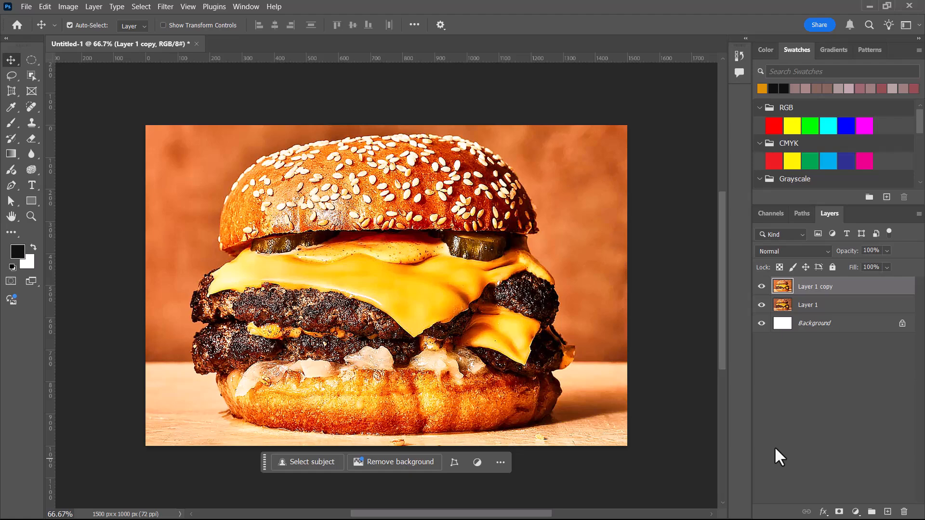
- Switch to the Gemini guide and review its Selective Sharpening and Layout & Composition advice
{"action": "key", "text": "alt+Tab"}
{"action": "left_click", "coordinate": [316, 212]}
{"action": "scroll", "coordinate": [516, 254], "scroll_direction": "down", "scroll_amount": 3}
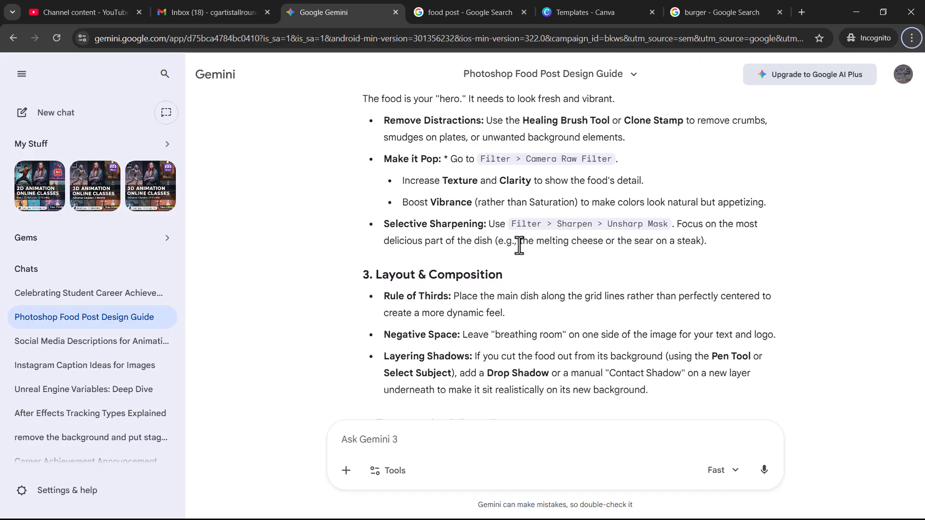
- Switch to Photoshop and apply Unsharp Mask to the burger copy with increased Amount, Radius and Threshold
{"action": "key", "text": "alt+Tab"}
{"action": "left_click", "coordinate": [163, 6]}
{"action": "mouse_move", "coordinate": [203, 216]}
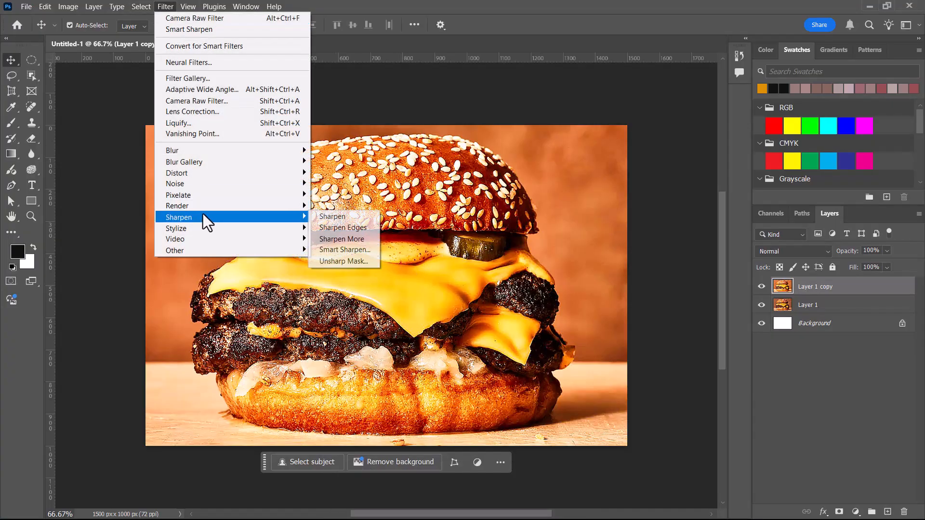
{"action": "left_click", "coordinate": [350, 262]}
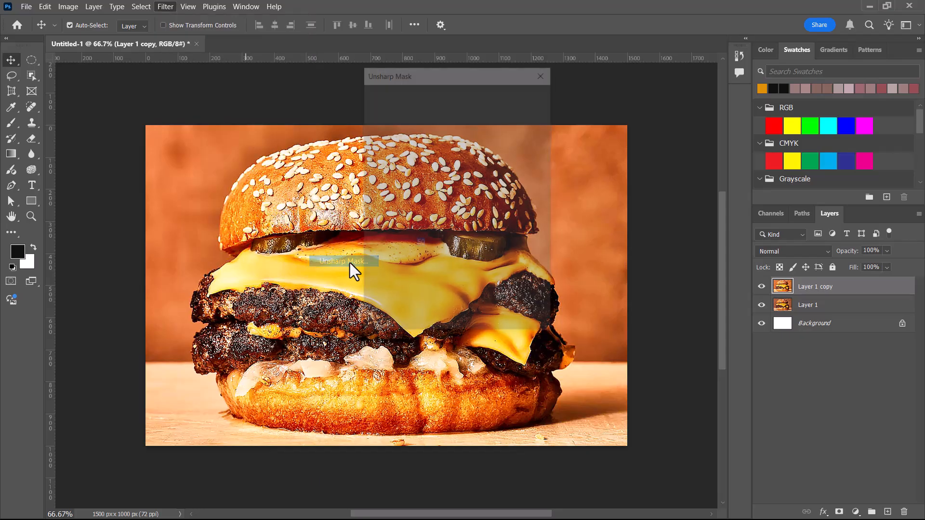
{"action": "left_click_drag", "start_coordinate": [471, 165], "coordinate": [479, 117]}
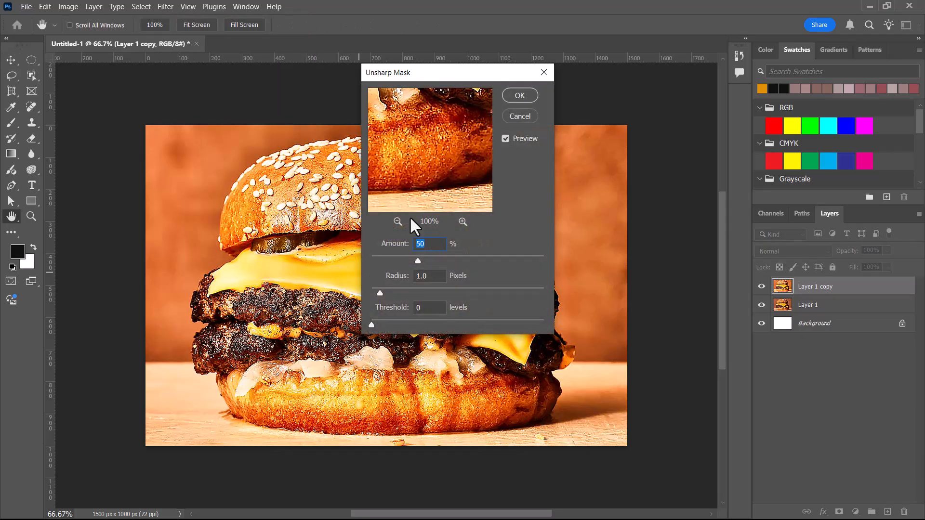
{"action": "left_click", "coordinate": [398, 222]}
{"action": "left_click", "coordinate": [398, 221]}
{"action": "left_click", "coordinate": [398, 222]}
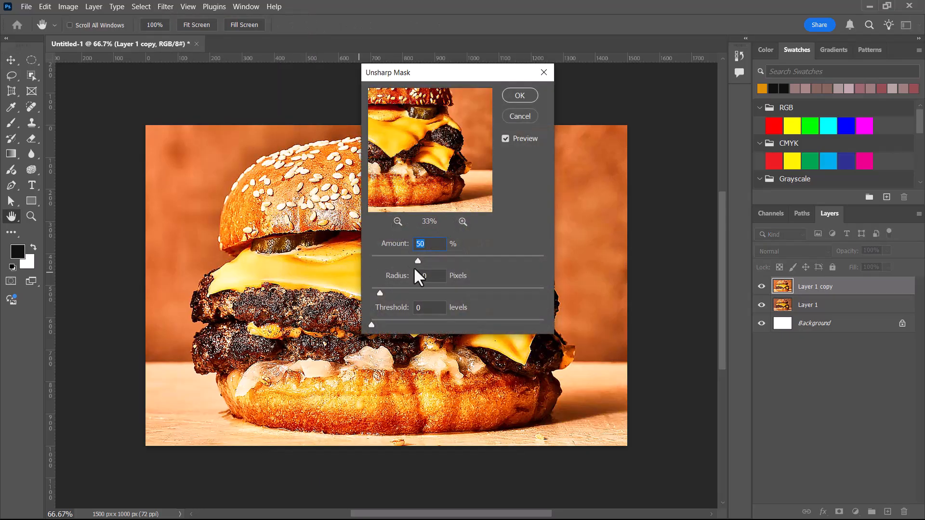
{"action": "left_click_drag", "start_coordinate": [449, 259], "coordinate": [424, 260]}
{"action": "left_click_drag", "start_coordinate": [379, 293], "coordinate": [402, 294]}
{"action": "left_click_drag", "start_coordinate": [376, 323], "coordinate": [383, 324]}
{"action": "left_click_drag", "start_coordinate": [441, 259], "coordinate": [443, 260]}
{"action": "left_click", "coordinate": [520, 95]}
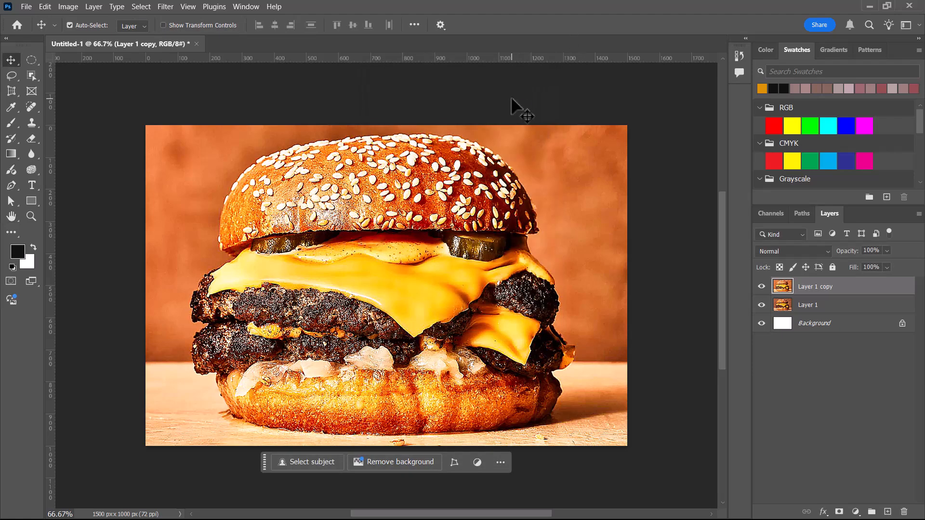
- Select the whole burger on the copy layer with the Object Selection Tool
{"action": "left_click", "coordinate": [30, 76]}
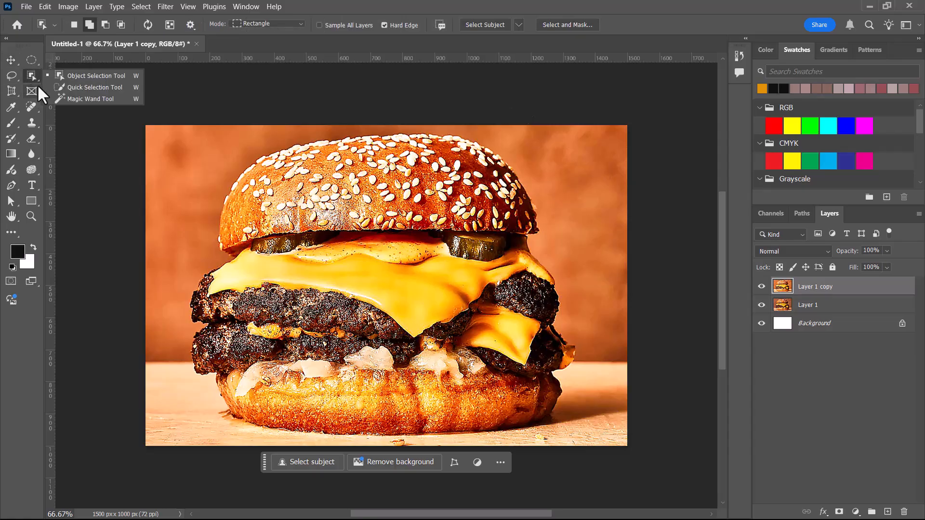
{"action": "left_click", "coordinate": [75, 75]}
{"action": "left_click_drag", "start_coordinate": [172, 123], "coordinate": [882, 518]}
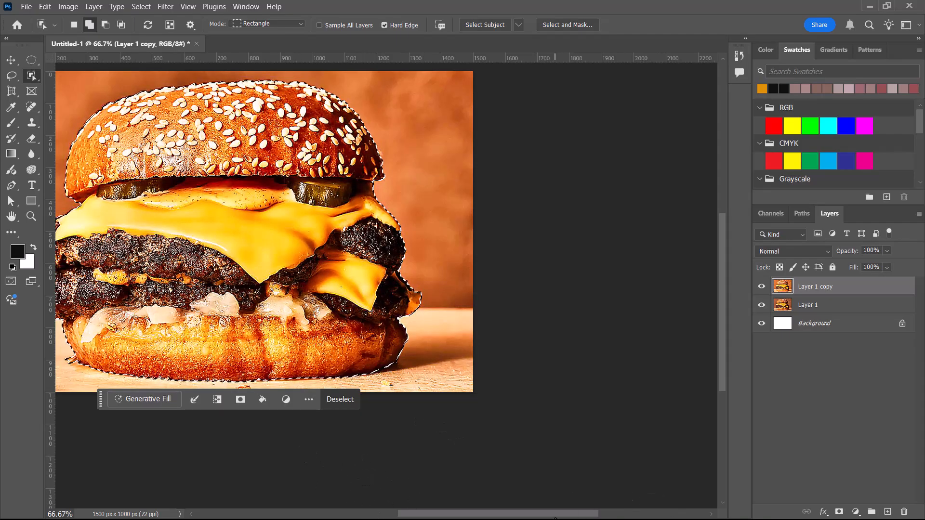
{"action": "left_click_drag", "start_coordinate": [568, 514], "coordinate": [497, 517]}
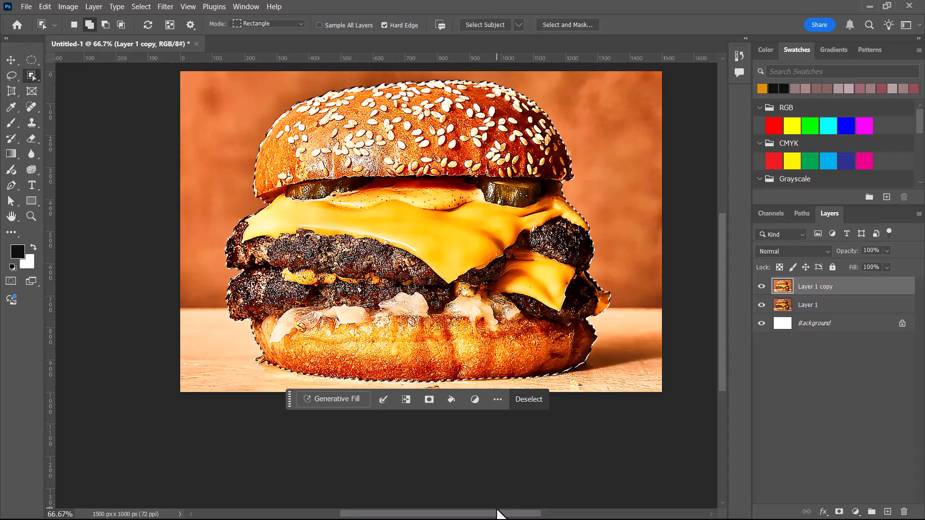
- Set up a new document with a width of 1080 pixels and a height of 1350 pixels
{"action": "key", "text": "ctrl+n"}
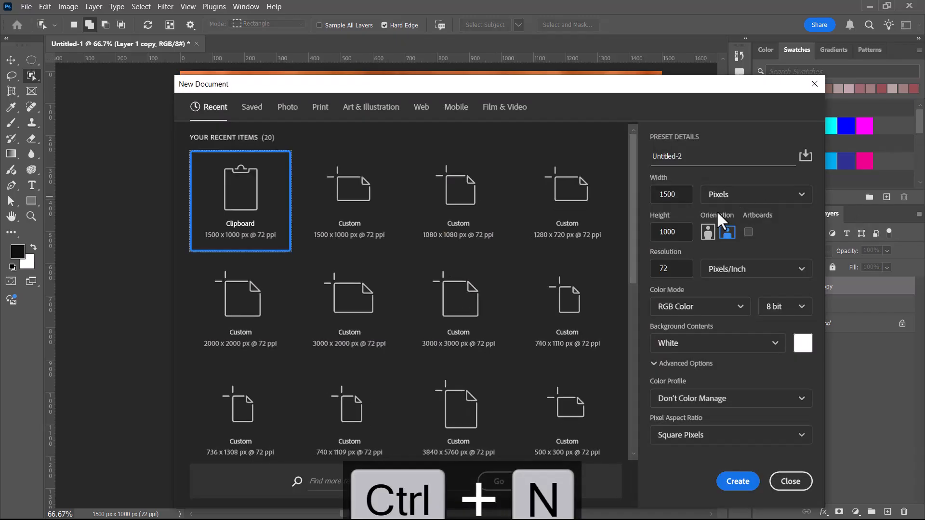
{"action": "left_click", "coordinate": [673, 194]}
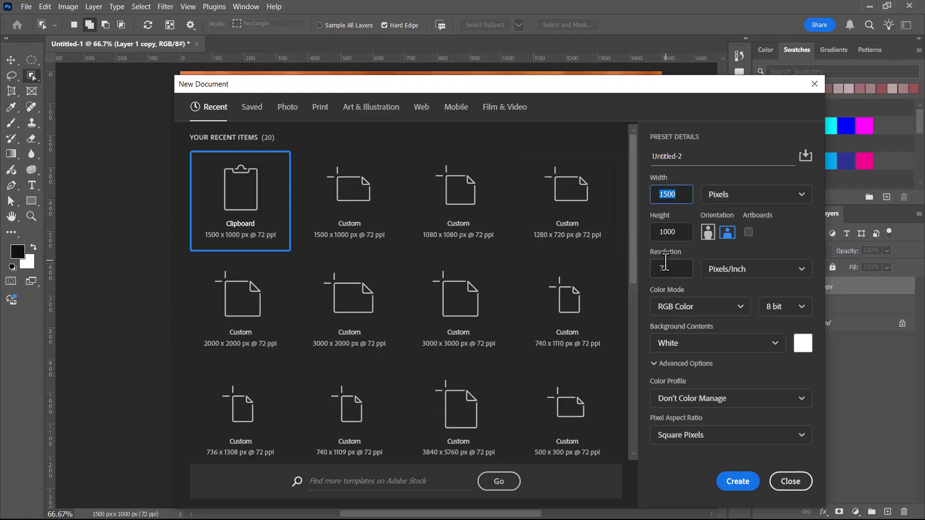
{"action": "type", "text": "1080"}
{"action": "key", "text": "Tab"}
{"action": "type", "text": "1350"}
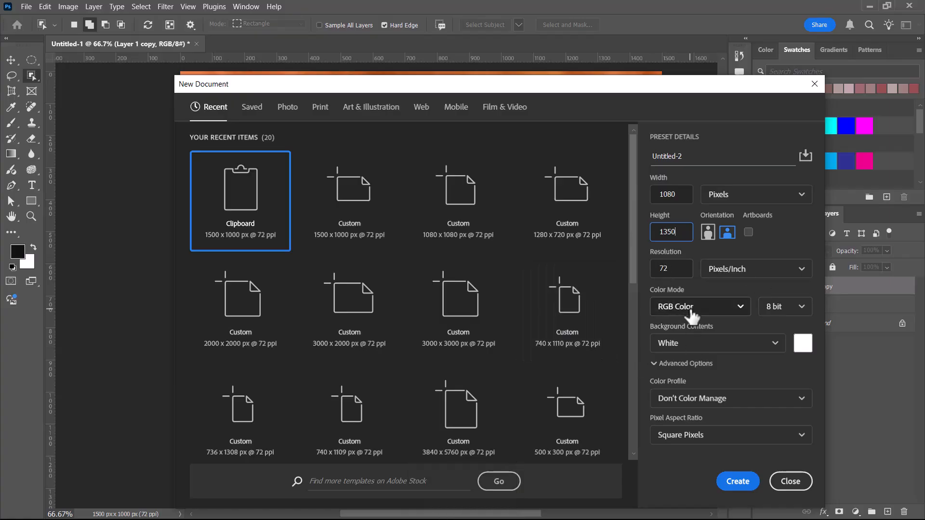
- Check the Document Setup settings in the Gemini guide, return to Photoshop and create the document at 72 ppi in RGB Color
{"action": "key", "text": "alt+Tab"}
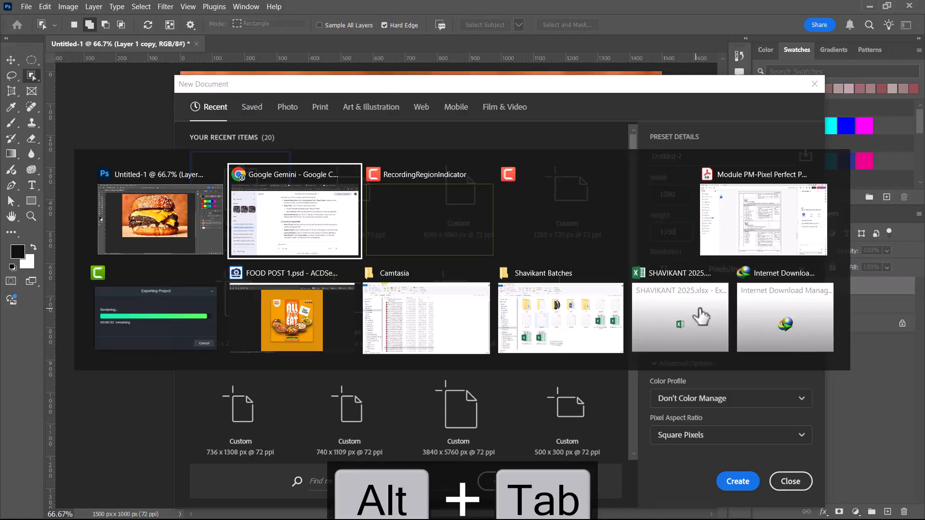
{"action": "scroll", "coordinate": [482, 255], "scroll_direction": "up", "scroll_amount": 4}
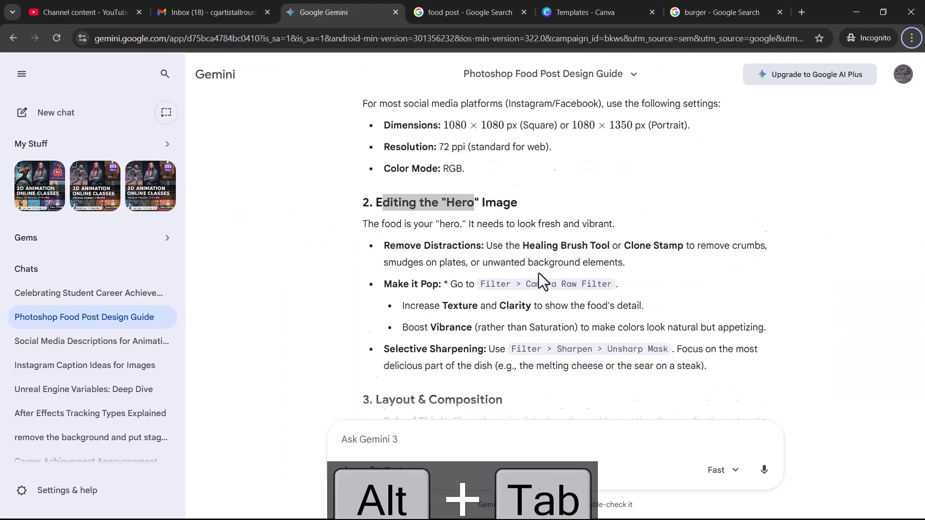
{"action": "left_click_drag", "start_coordinate": [437, 203], "coordinate": [490, 225]}
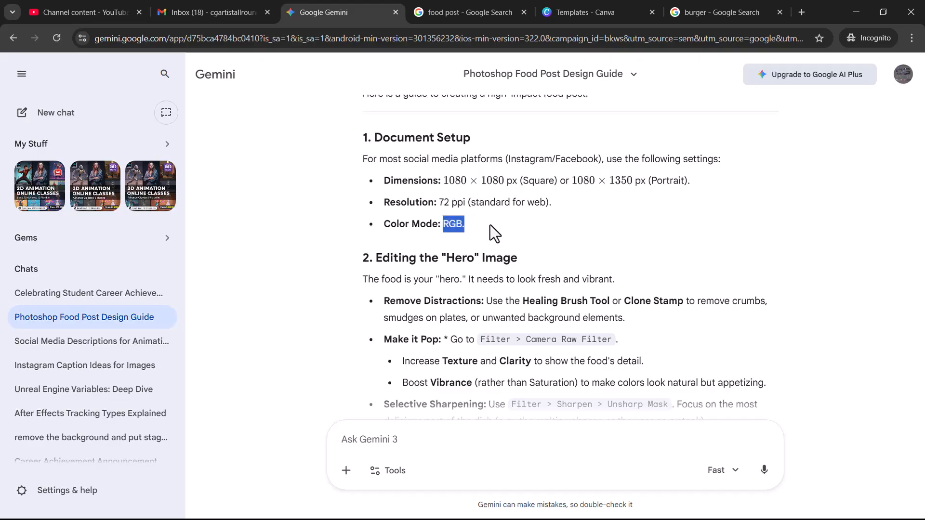
{"action": "key", "text": "alt+Tab"}
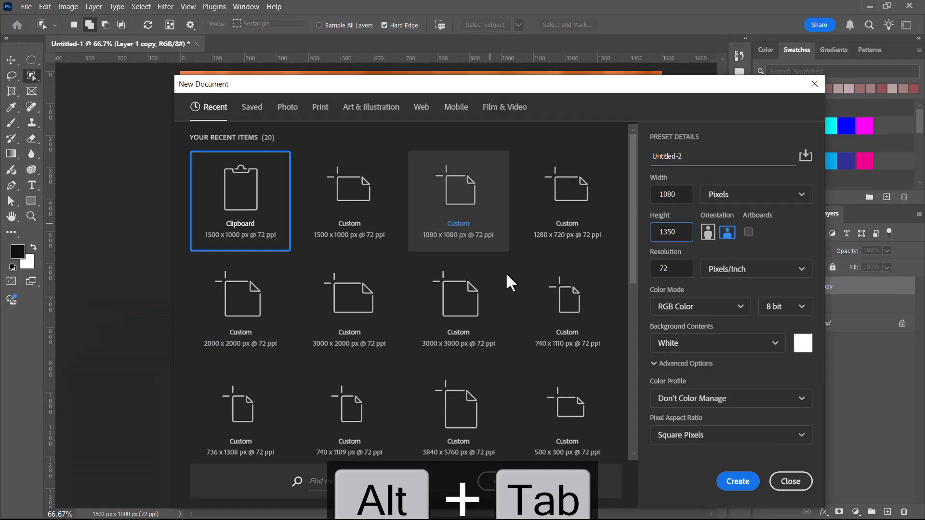
{"action": "left_click", "coordinate": [736, 482]}
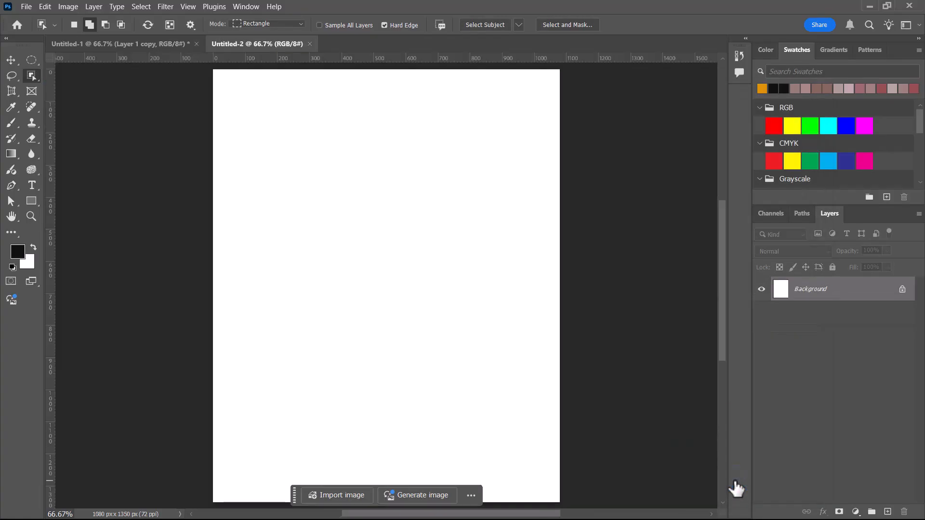
- Float the Untitled-1 window, move the selected burger into Untitled-2 and minimize the source window
{"action": "left_click", "coordinate": [81, 43]}
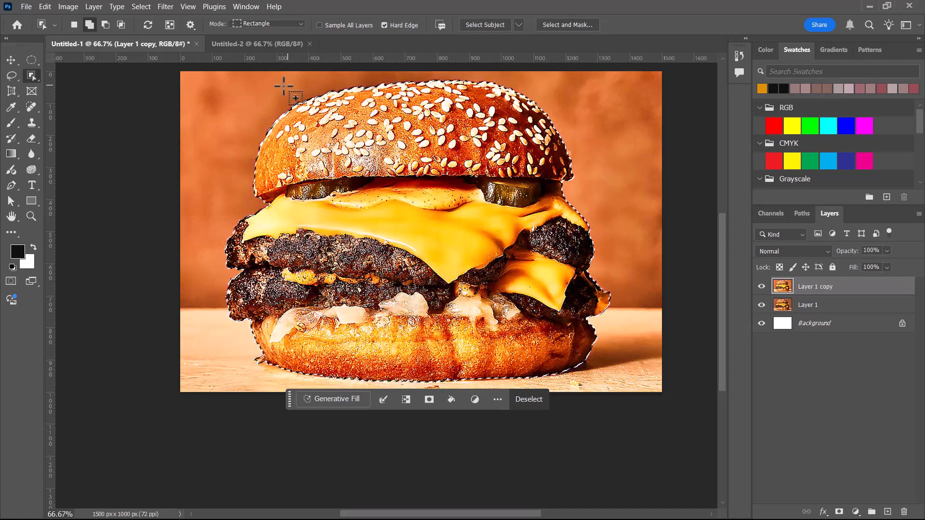
{"action": "left_click_drag", "start_coordinate": [128, 42], "coordinate": [488, 145]}
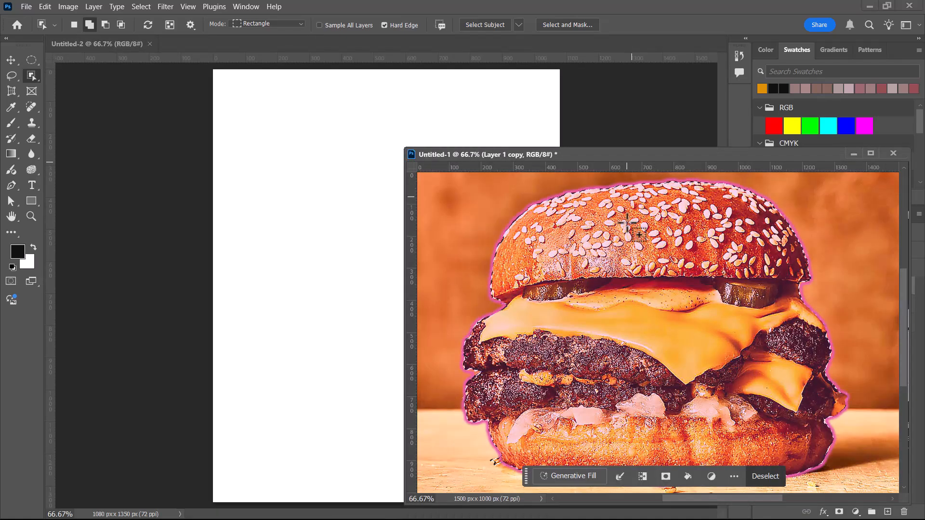
{"action": "left_click", "coordinate": [11, 60]}
{"action": "left_click_drag", "start_coordinate": [652, 266], "coordinate": [305, 249]}
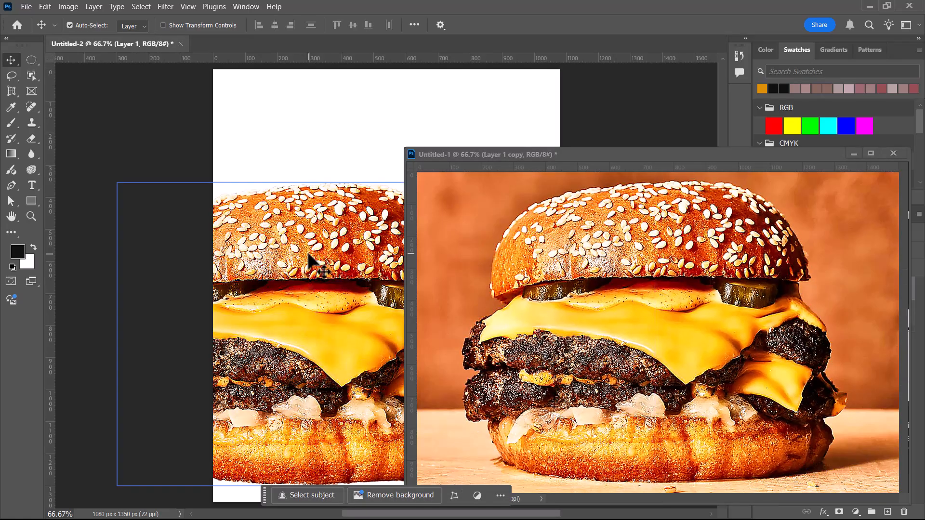
{"action": "left_click", "coordinate": [854, 153]}
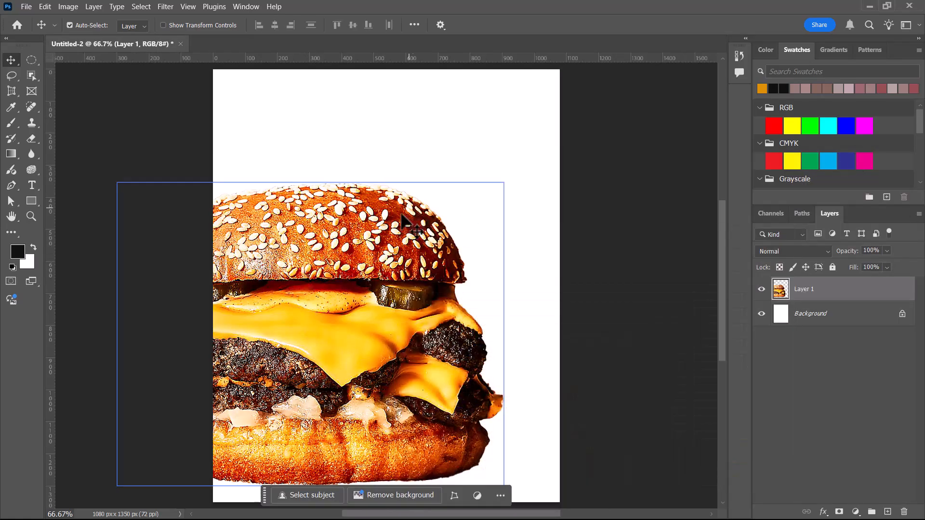
- Reposition the burger so it sits centered on the white portrait canvas
{"action": "left_click_drag", "start_coordinate": [444, 204], "coordinate": [423, 214]}
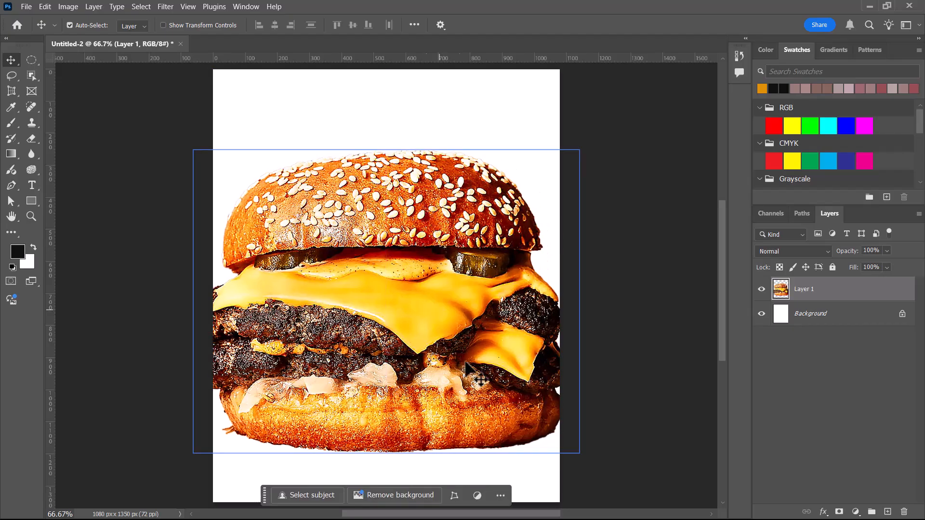
{"action": "key", "text": "ctrl+minus"}
{"action": "key", "text": "ctrl+minus"}
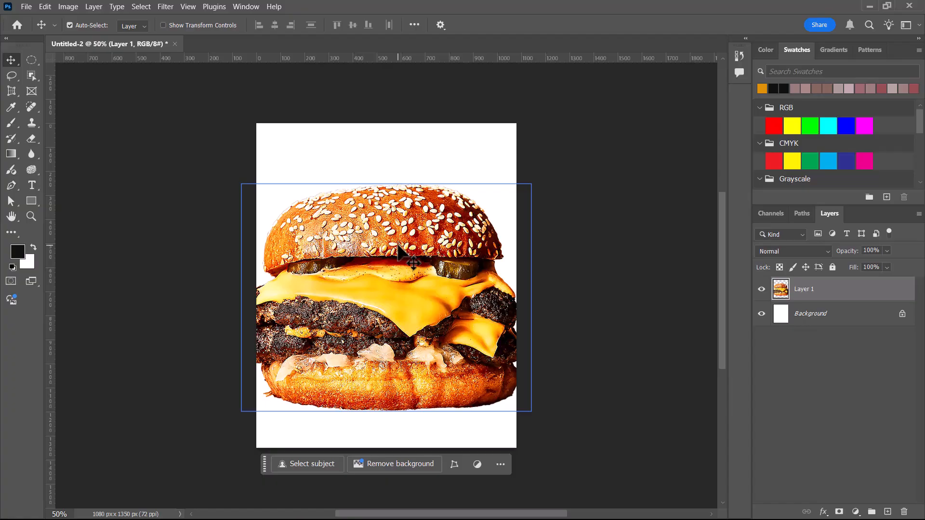
- Switch to Chrome, open the Shutterstock "The Best Burger" example in the food post image results and compare it with the Photoshop layout
{"action": "key", "text": "alt+Tab"}
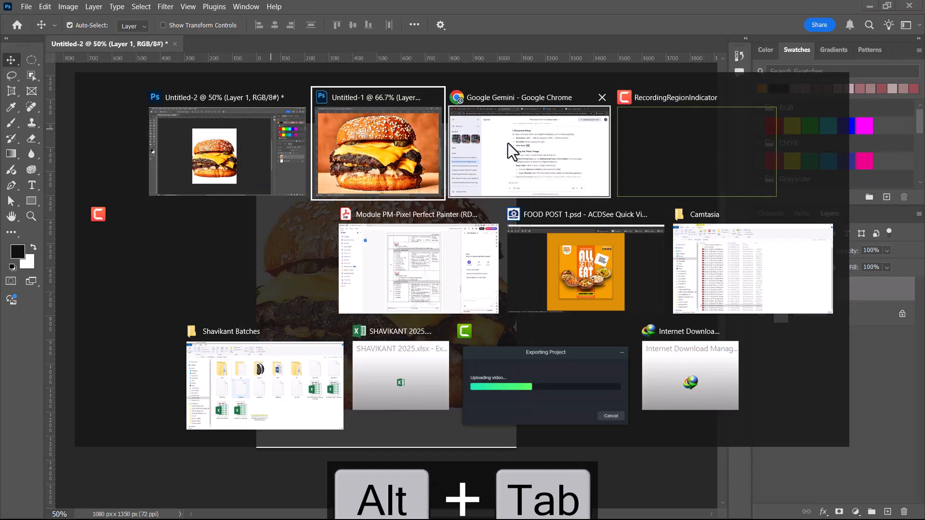
{"action": "left_click", "coordinate": [507, 143]}
{"action": "left_click", "coordinate": [470, 13]}
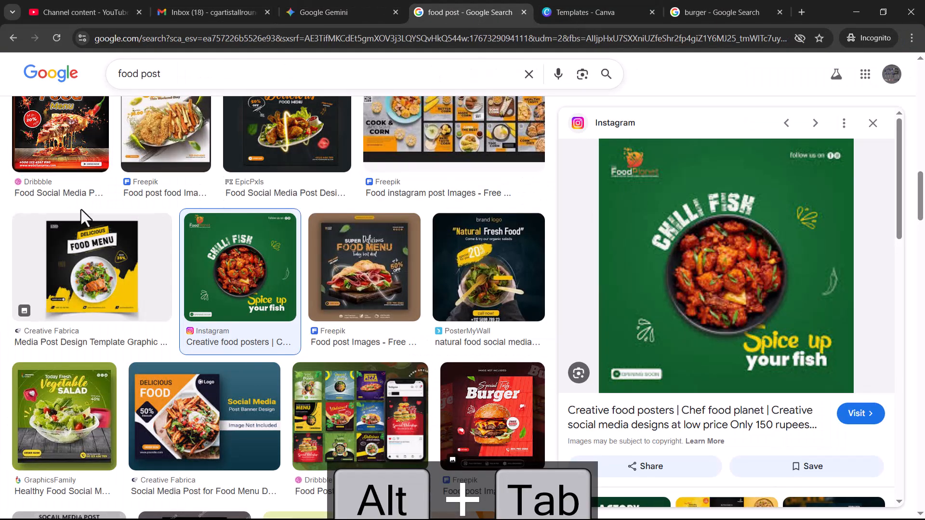
{"action": "scroll", "coordinate": [283, 288], "scroll_direction": "up", "scroll_amount": 5}
{"action": "scroll", "coordinate": [283, 288], "scroll_direction": "up", "scroll_amount": 5}
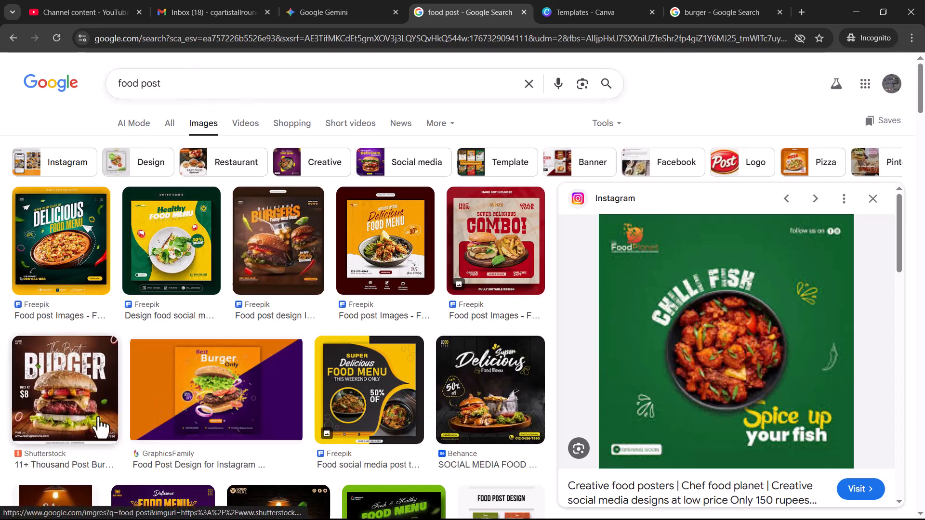
{"action": "left_click", "coordinate": [56, 425]}
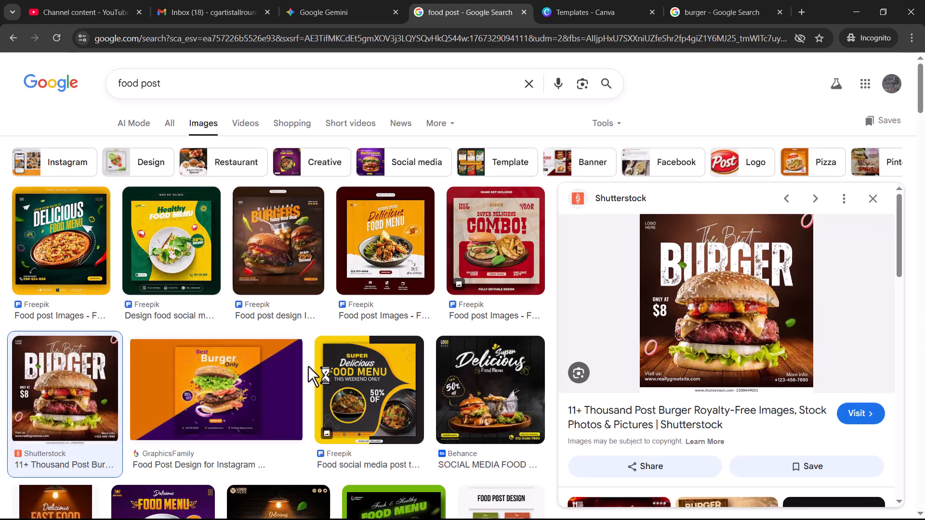
{"action": "key", "text": "alt+Tab"}
{"action": "key", "text": "alt+Tab"}
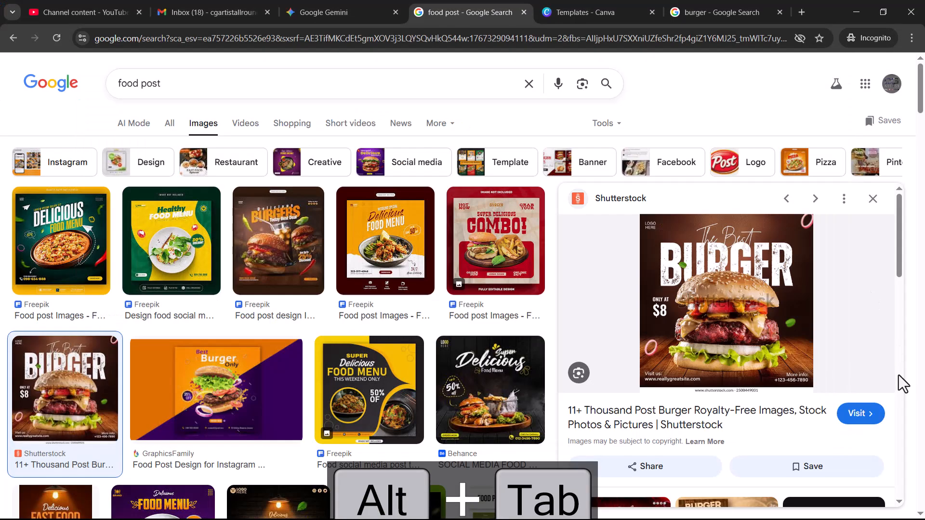
{"action": "key", "text": "alt+Tab"}
{"action": "key", "text": "alt+Tab"}
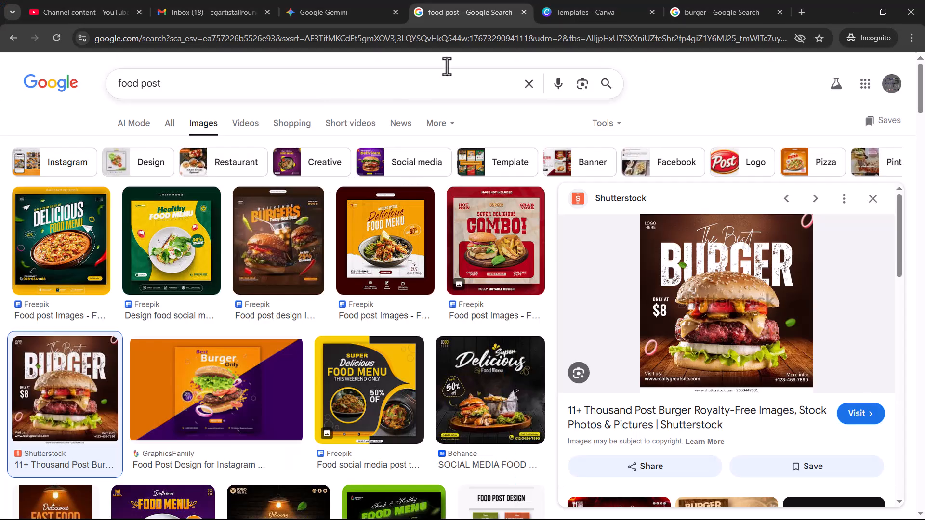
- Search Google Images for "rule of third" in a new tab and open the plain grid diagram with red intersection points
{"action": "left_click", "coordinate": [801, 12]}
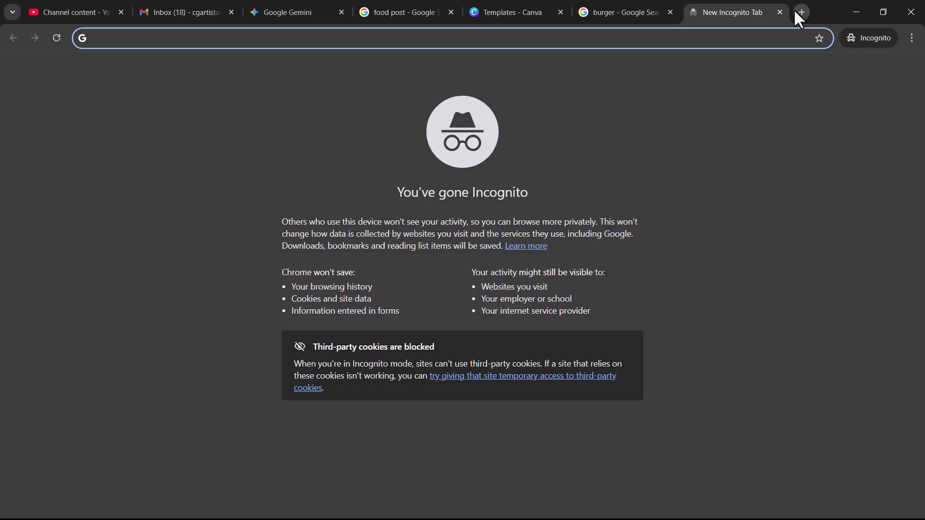
{"action": "type", "text": "rule of third"}
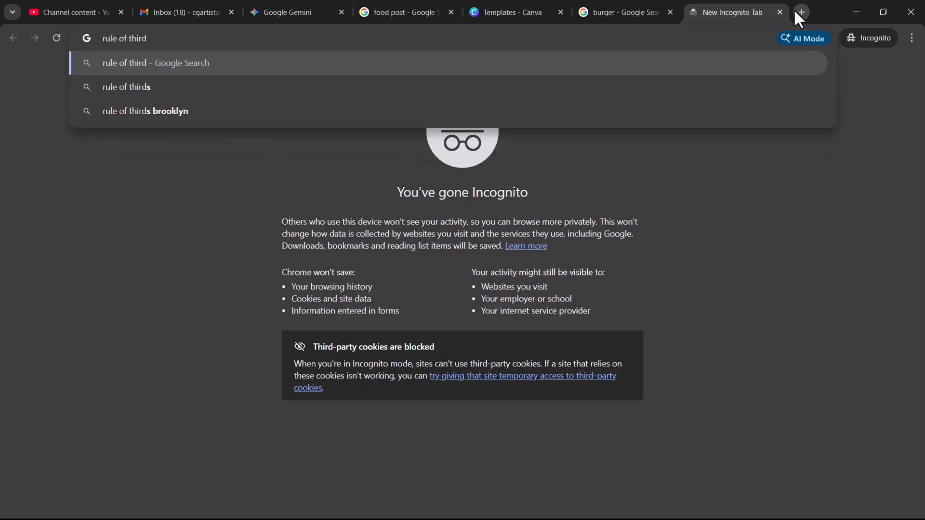
{"action": "key", "text": "Return"}
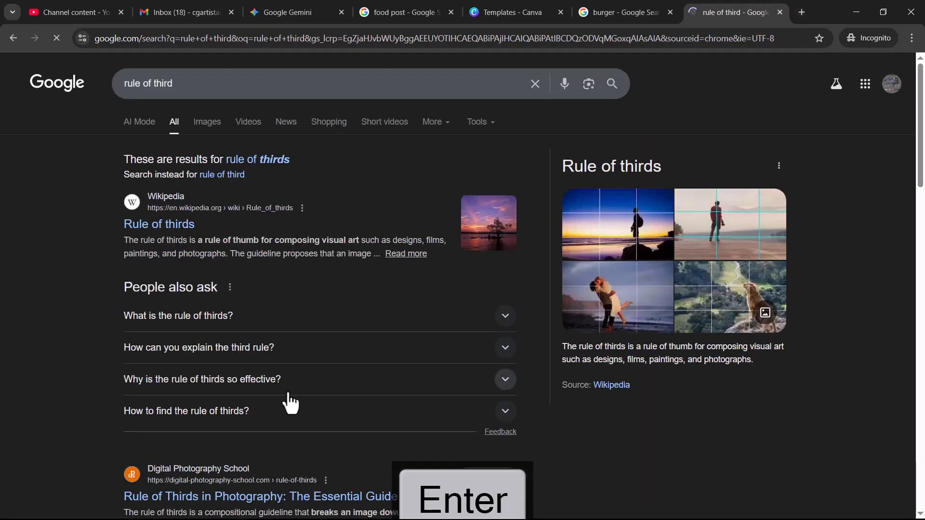
{"action": "left_click", "coordinate": [206, 125]}
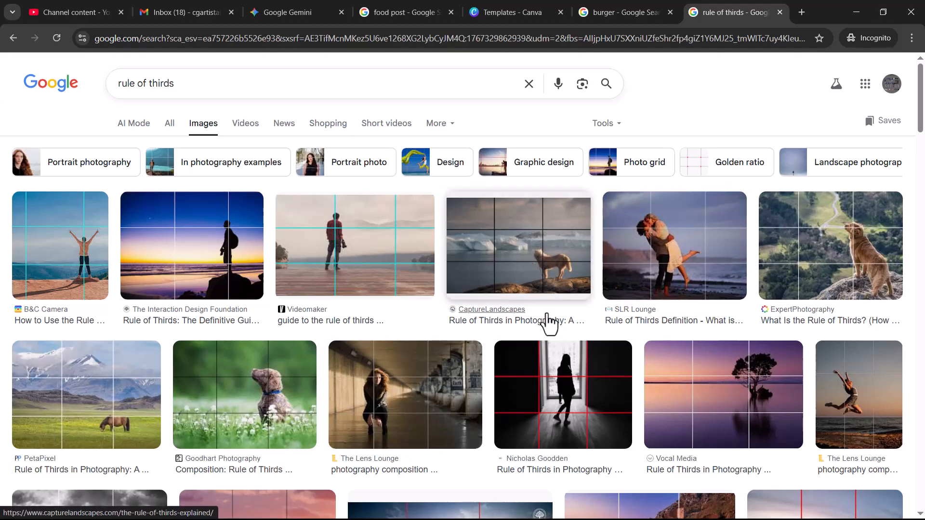
{"action": "scroll", "coordinate": [308, 376], "scroll_direction": "down", "scroll_amount": 7}
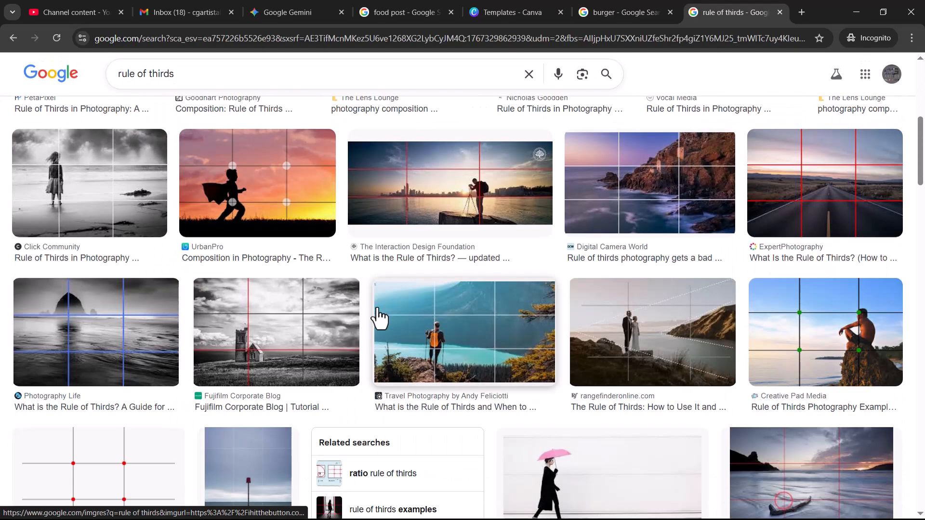
{"action": "scroll", "coordinate": [379, 318], "scroll_direction": "down", "scroll_amount": 4}
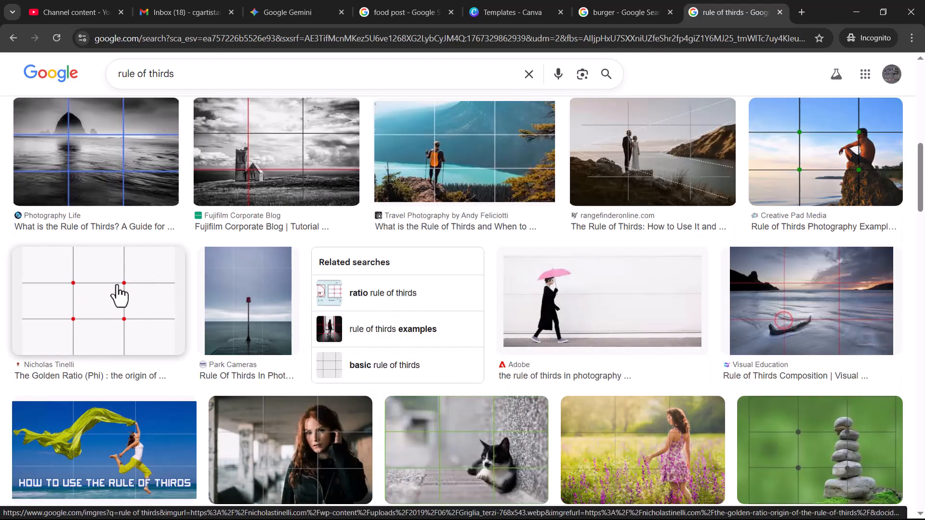
{"action": "left_click", "coordinate": [123, 307]}
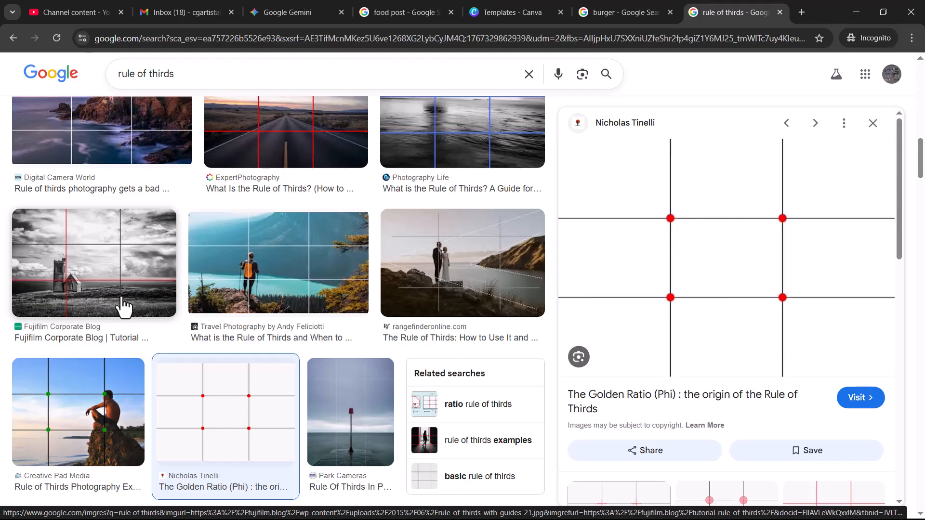
- Copy the rule-of-thirds diagram image from Google Images and paste it into the Untitled-2 document in Photoshop
{"action": "right_click", "coordinate": [739, 213]}
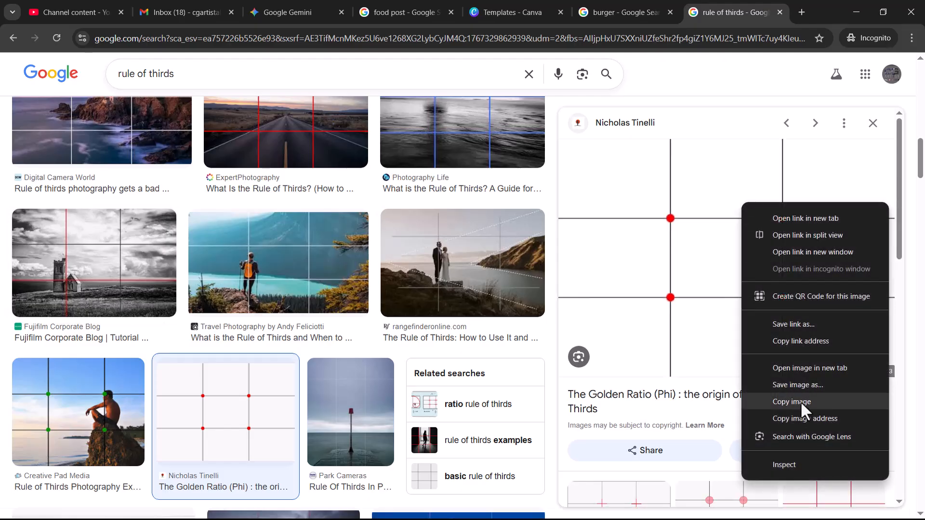
{"action": "left_click", "coordinate": [800, 401]}
{"action": "key", "text": "alt+Tab"}
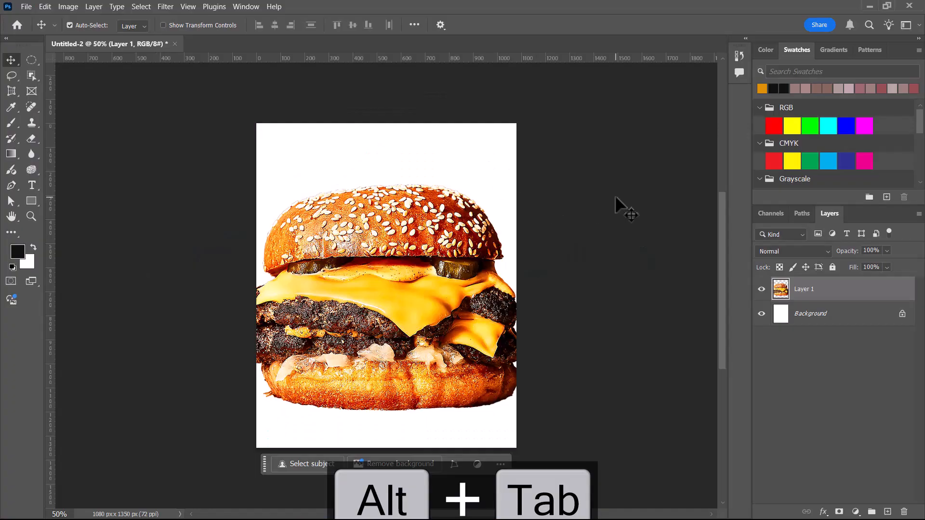
{"action": "key", "text": "ctrl+v"}
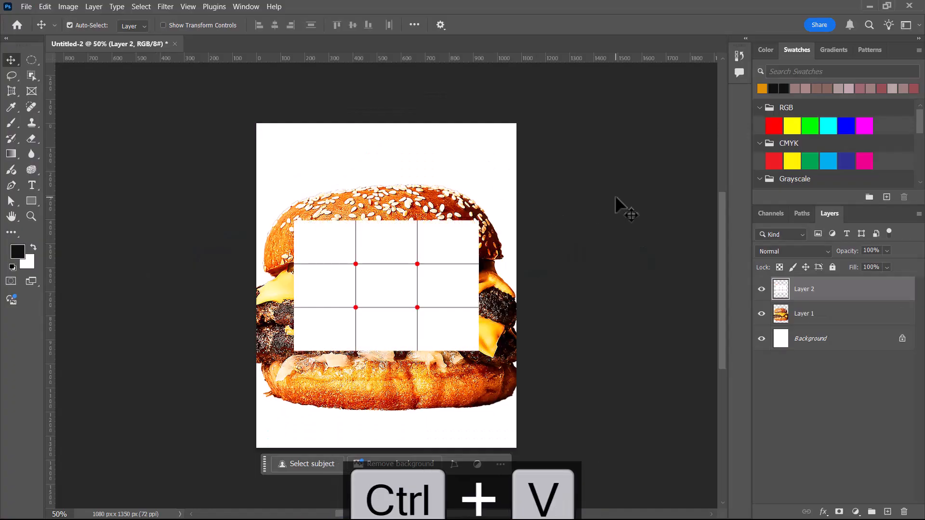
{"action": "key", "text": "ctrl+t"}
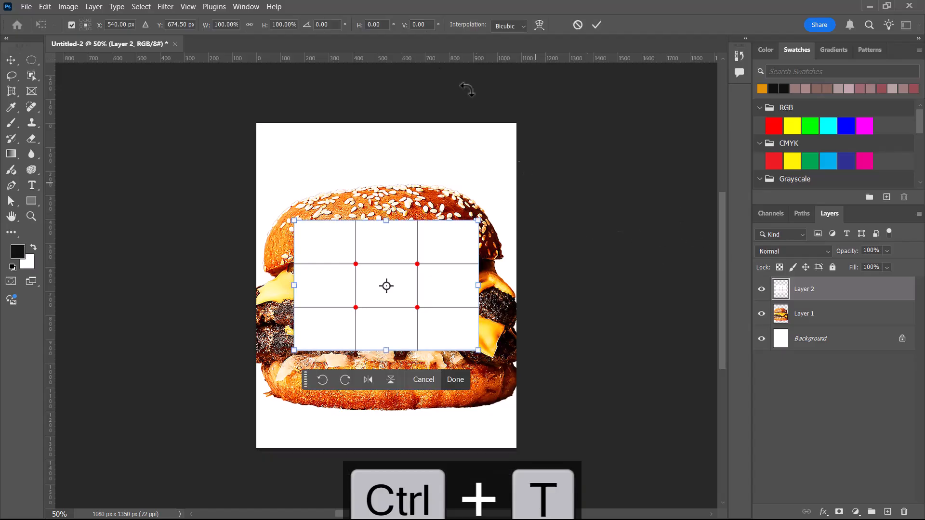
{"action": "left_click_drag", "start_coordinate": [205, 32], "coordinate": [209, 29]}
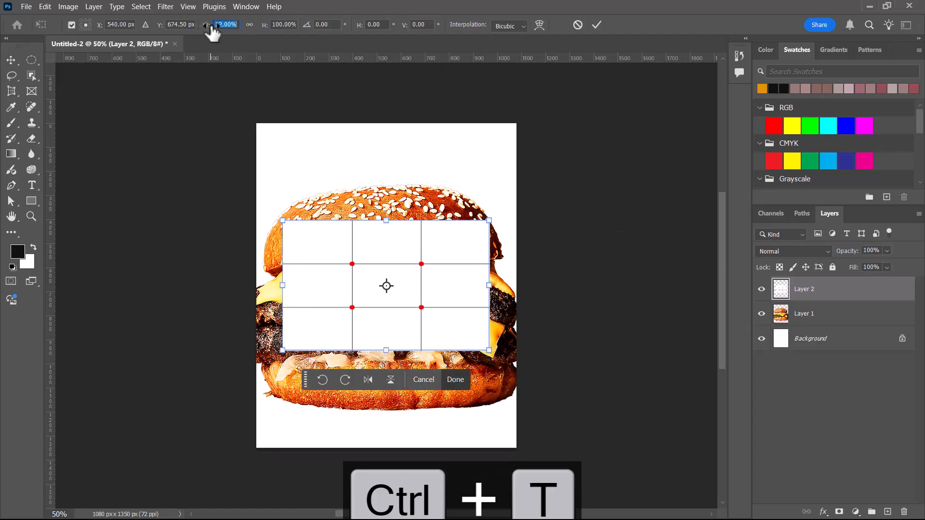
{"action": "key", "text": "Return"}
{"action": "key", "text": "ctrl+z"}
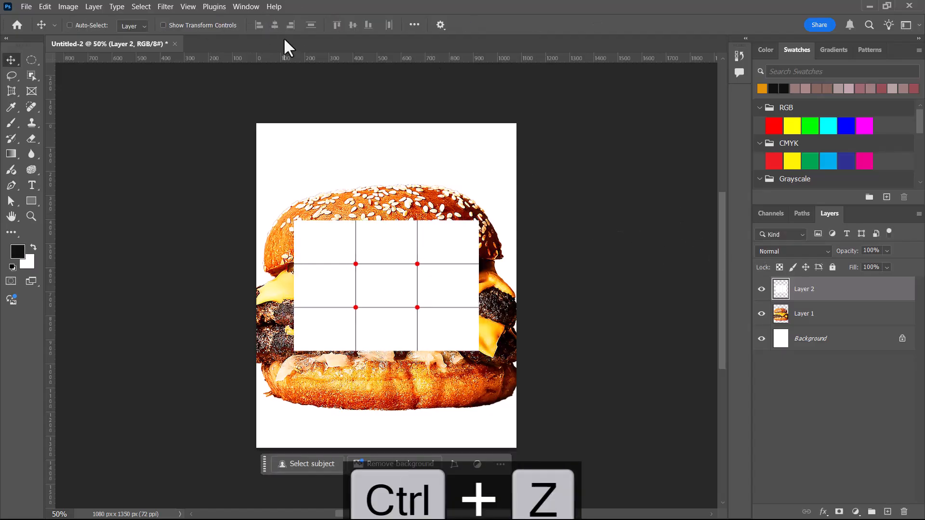
- Scale the pasted rule-of-thirds grid proportionally to 157% and lower its layer fill to 70%
{"action": "key", "text": "ctrl+t"}
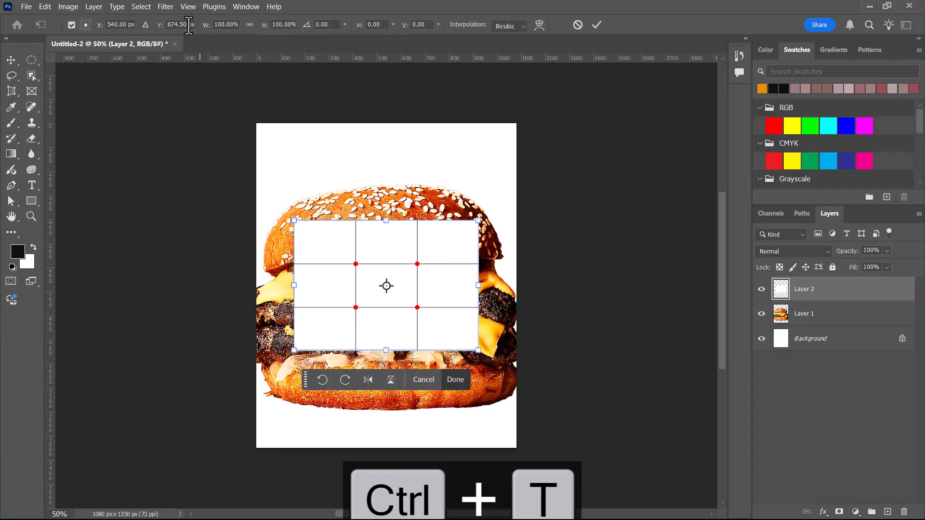
{"action": "left_click", "coordinate": [249, 25]}
{"action": "left_click_drag", "start_coordinate": [264, 27], "coordinate": [297, 31]}
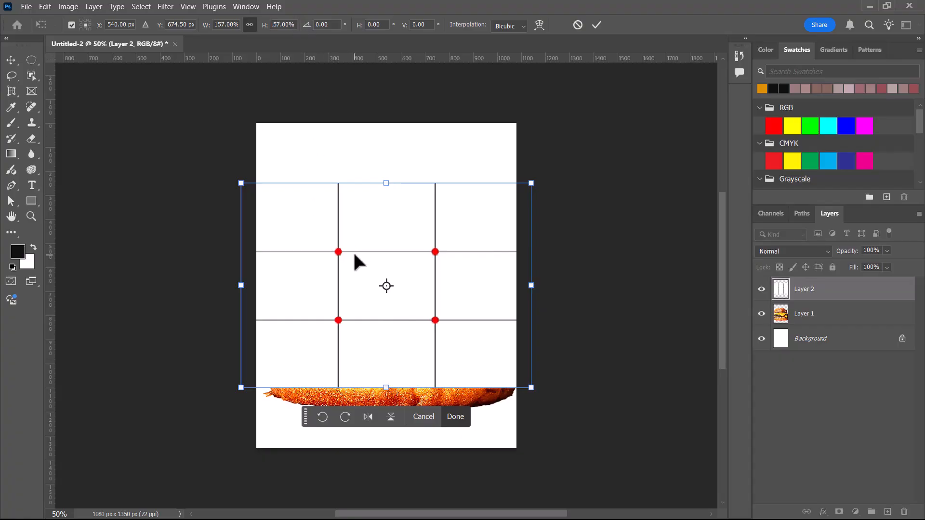
{"action": "key", "text": "Return"}
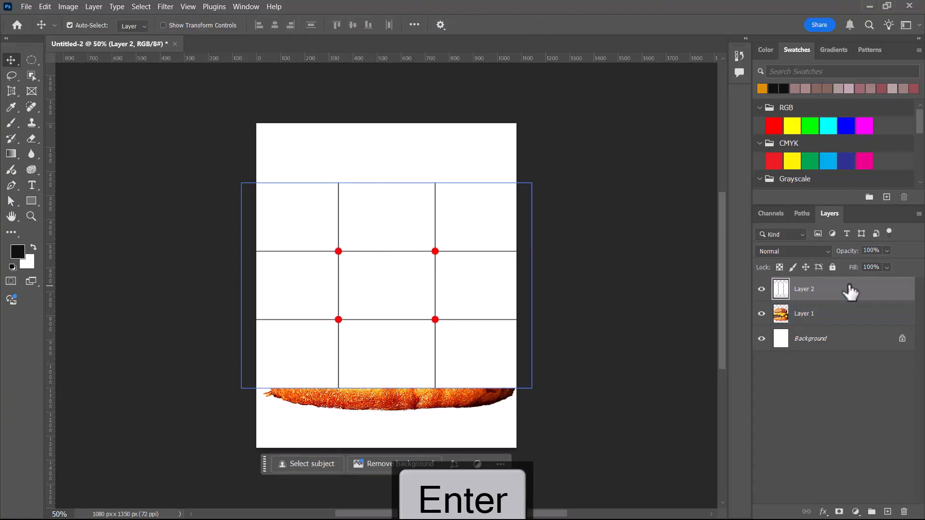
{"action": "left_click_drag", "start_coordinate": [854, 267], "coordinate": [836, 274]}
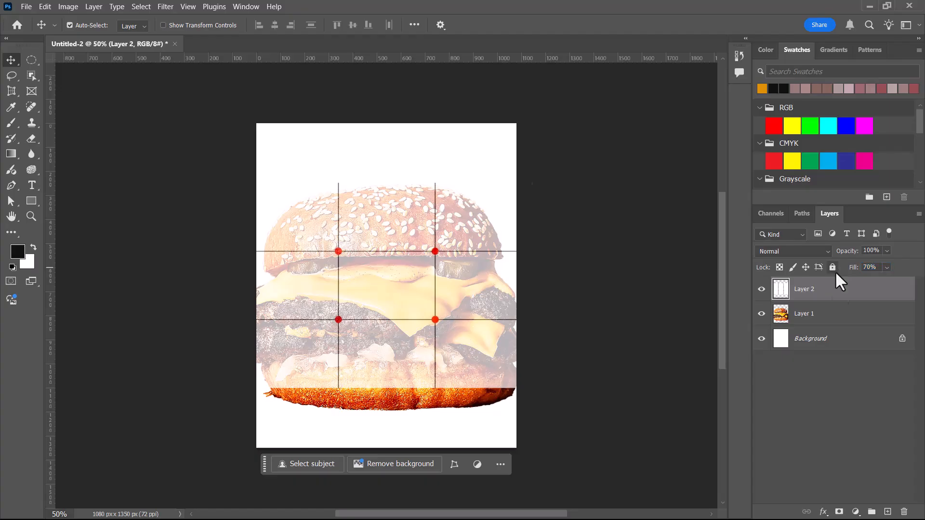
- Convert the burger layer to a smart object
{"action": "left_click", "coordinate": [837, 316]}
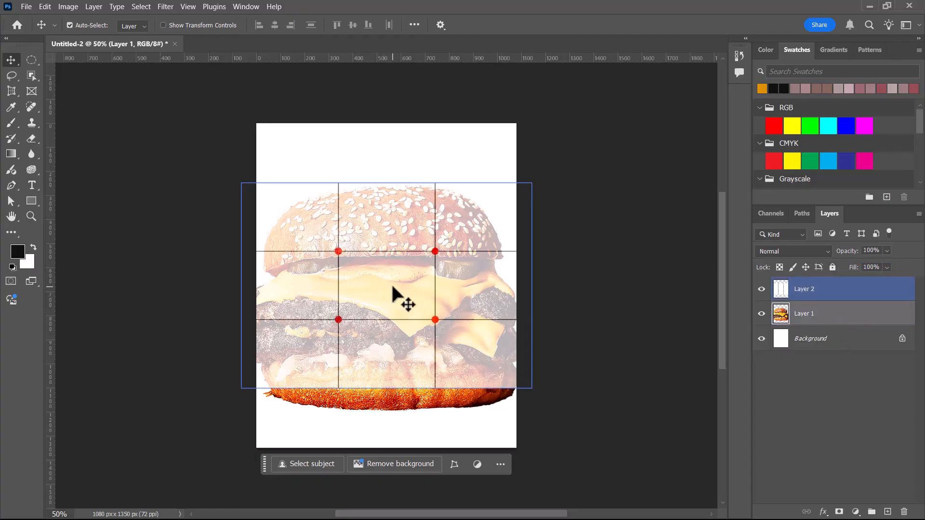
{"action": "key", "text": "ctrl"}
{"action": "key", "text": "ctrl+t"}
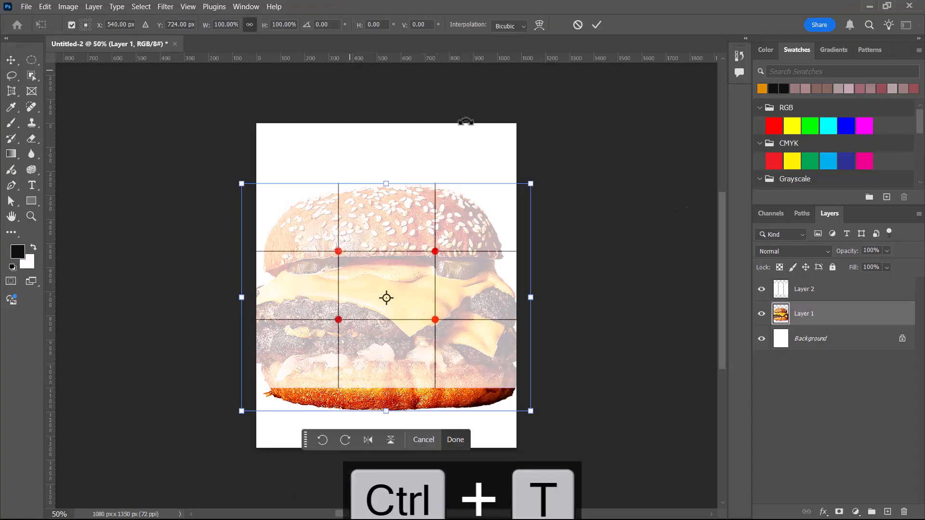
{"action": "key", "text": "Return"}
{"action": "right_click", "coordinate": [824, 311]}
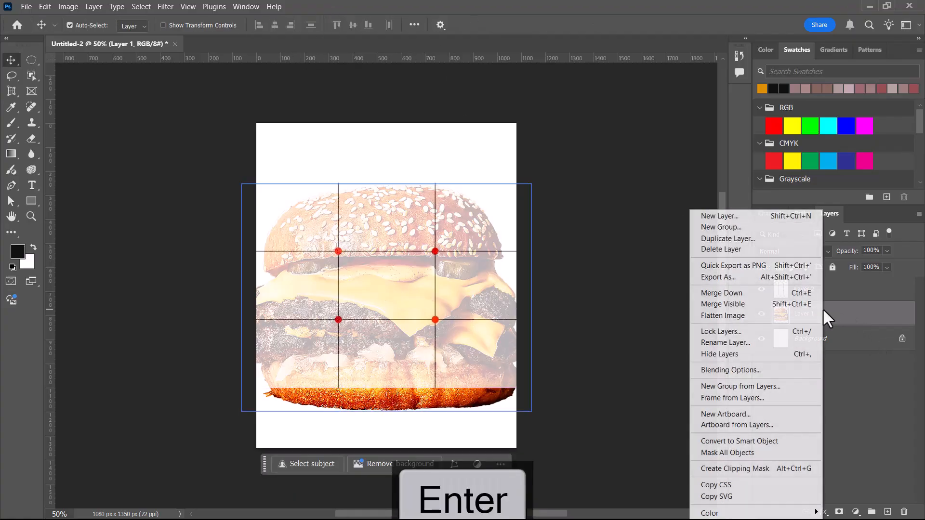
{"action": "left_click", "coordinate": [766, 440]}
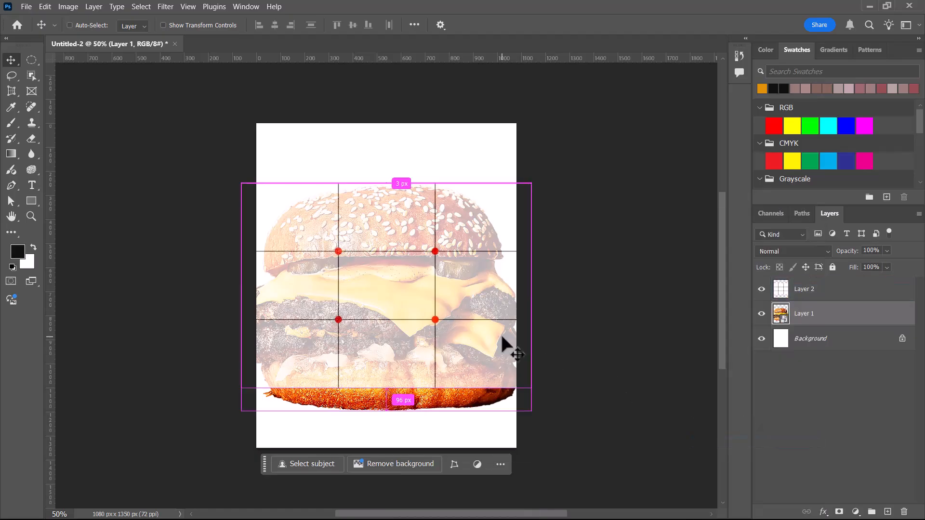
- Scale the burger smart object proportionally to 79% about its center
{"action": "key", "text": "ctrl+t"}
{"action": "left_click_drag", "start_coordinate": [271, 27], "coordinate": [254, 29]}
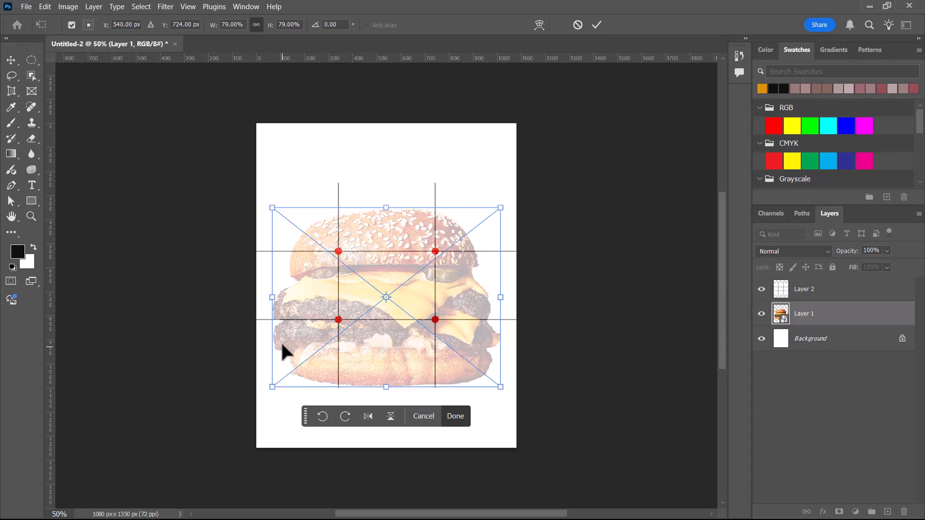
{"action": "key", "text": "Return"}
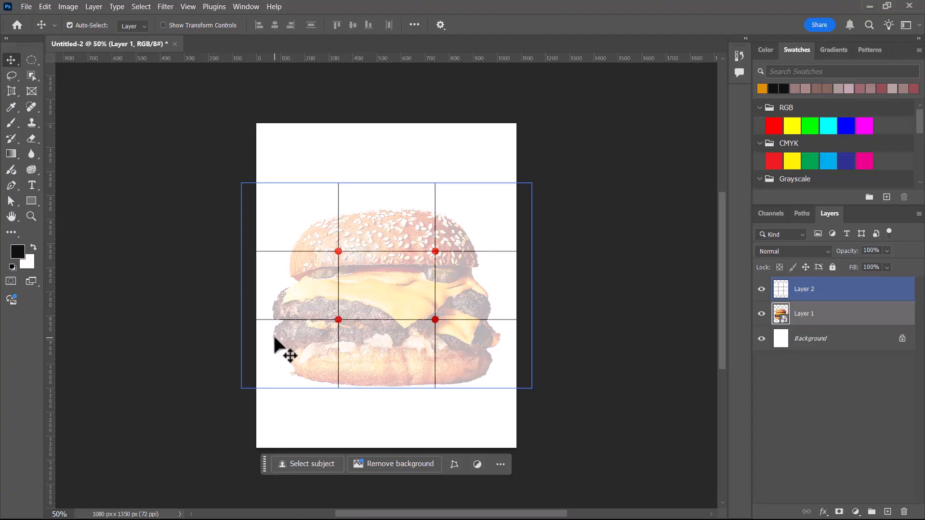
- Show the document grid and enlarge the view to judge the burger's alignment, keeping the rule-of-thirds overlay in place
{"action": "key", "text": "ctrl+apostrophe"}
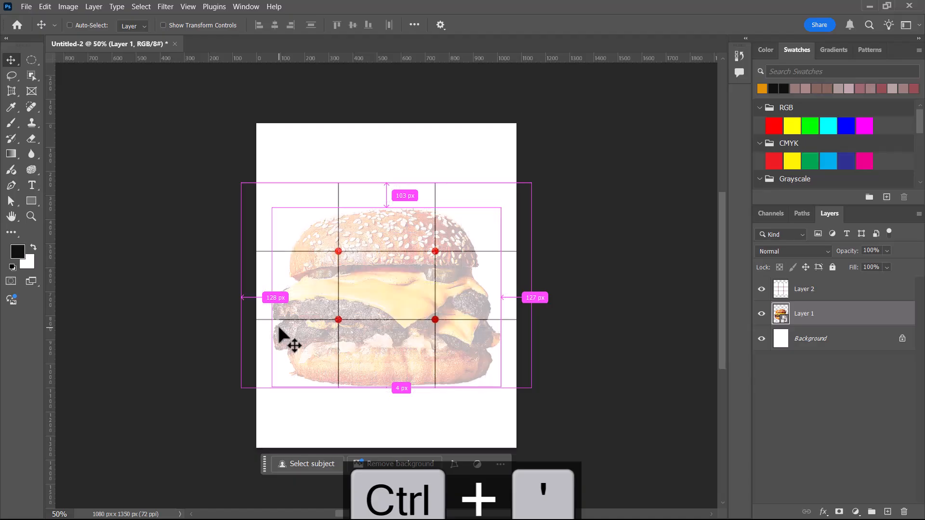
{"action": "key", "text": "ctrl+equal"}
{"action": "left_click", "coordinate": [279, 325], "text": "ctrl"}
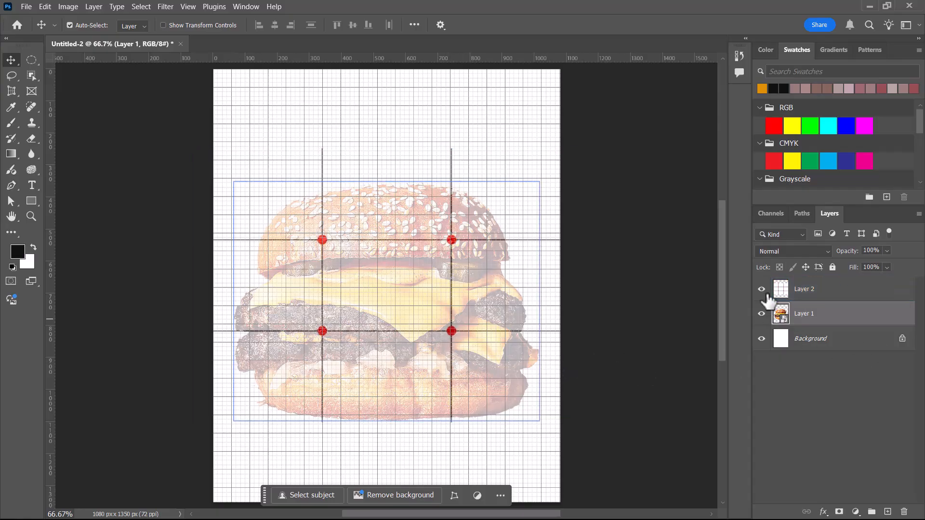
{"action": "left_click_drag", "start_coordinate": [403, 275], "coordinate": [406, 279]}
{"action": "key", "text": "ctrl+z"}
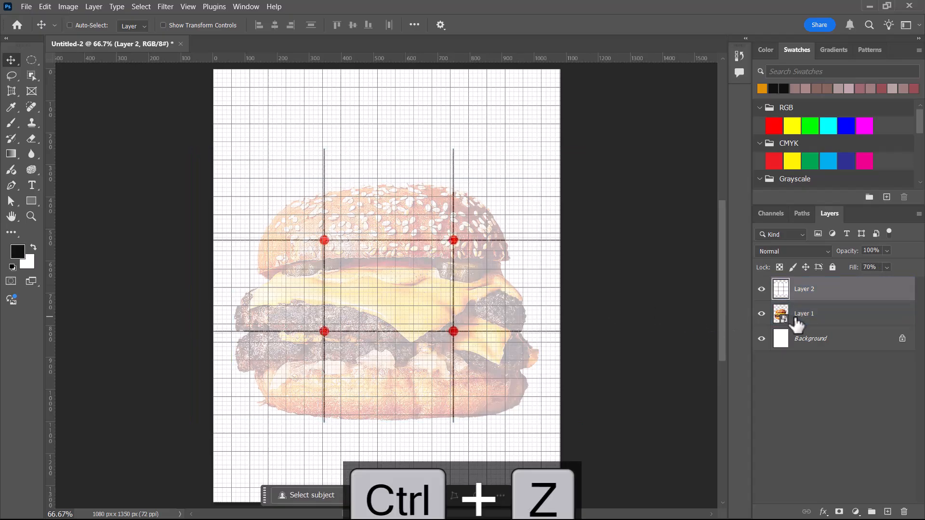
- Move the burger layer slightly upward, keeping it horizontally centered around the four rule-of-thirds intersection points
{"action": "left_click", "coordinate": [70, 25]}
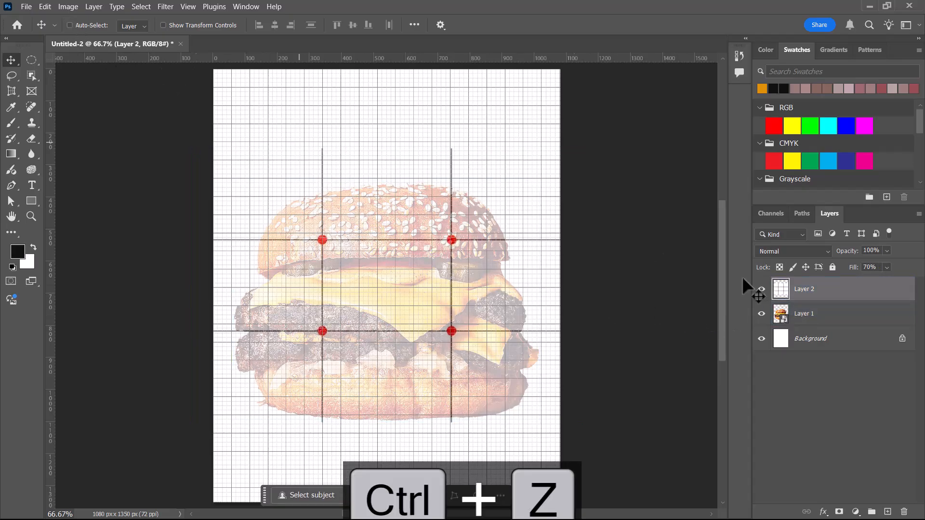
{"action": "left_click", "coordinate": [814, 319]}
{"action": "mouse_move", "coordinate": [413, 292]}
{"action": "left_mouse_down"}
{"action": "mouse_move", "coordinate": [424, 292]}
{"action": "mouse_move", "coordinate": [403, 292]}
{"action": "mouse_move", "coordinate": [415, 292]}
{"action": "mouse_move", "coordinate": [404, 291]}
{"action": "mouse_move", "coordinate": [416, 291]}
{"action": "mouse_move", "coordinate": [409, 278]}
{"action": "mouse_move", "coordinate": [487, 278]}
{"action": "mouse_move", "coordinate": [405, 271]}
{"action": "mouse_move", "coordinate": [412, 286]}
{"action": "mouse_move", "coordinate": [423, 278]}
{"action": "mouse_move", "coordinate": [409, 279]}
{"action": "mouse_move", "coordinate": [408, 290]}
{"action": "left_mouse_up"}
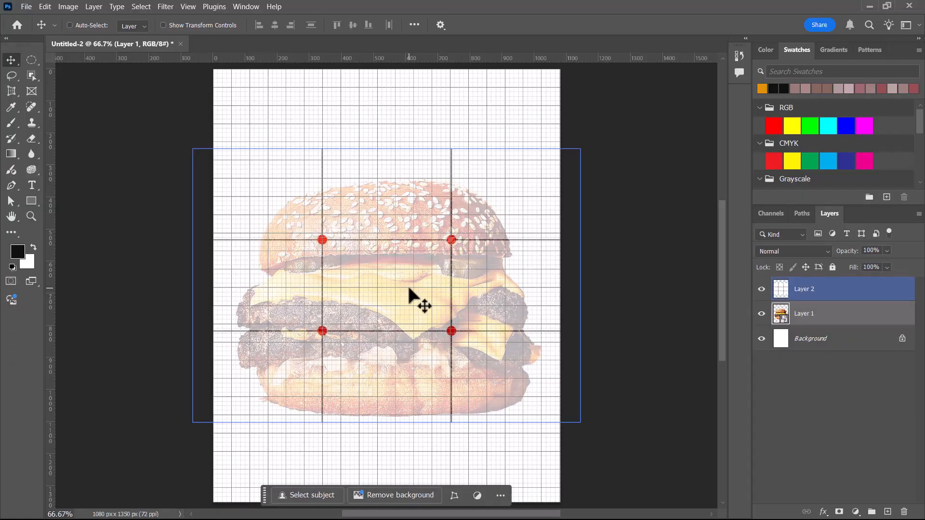
{"action": "key", "text": "Left"}
{"action": "key", "text": "Left"}
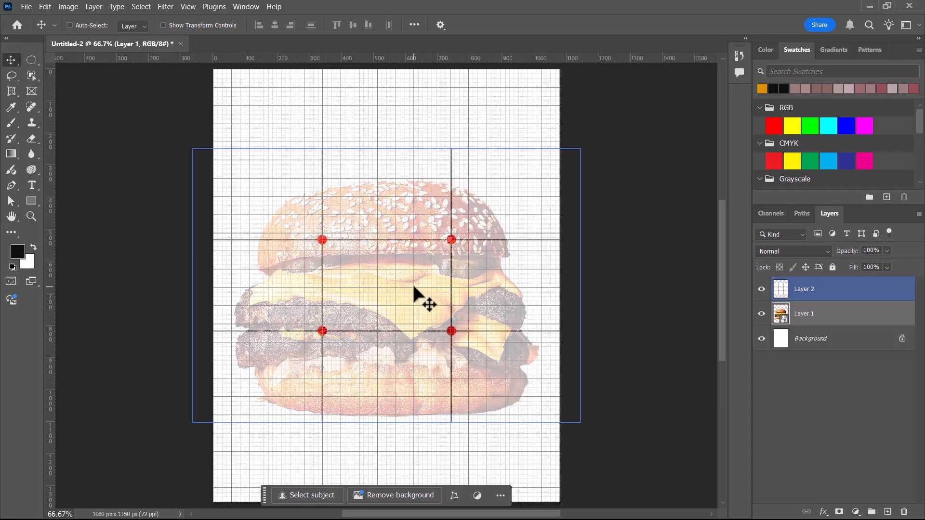
{"action": "key", "text": "ctrl+minus"}
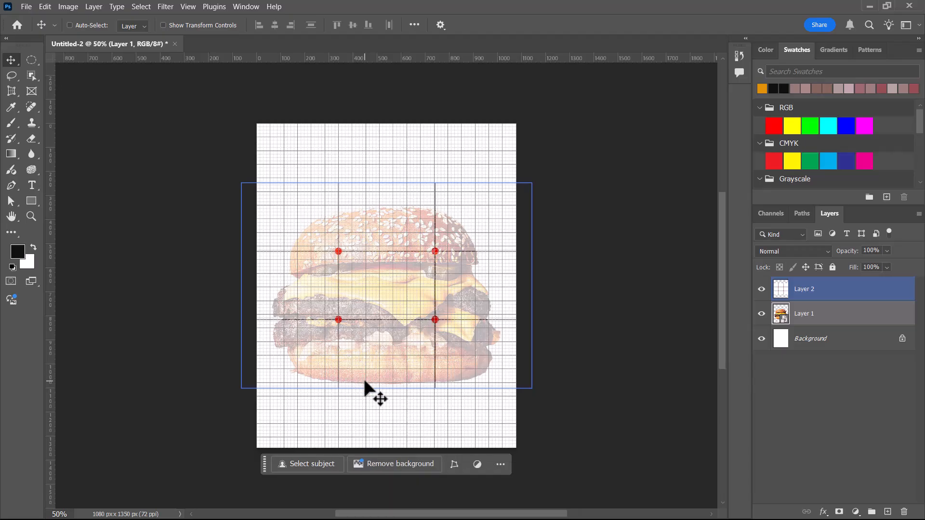
- Switch to Chrome and read the Rule of Thirds and Negative Space tips under Layout & Composition in the Gemini guide
{"action": "key", "text": "alt+Tab"}
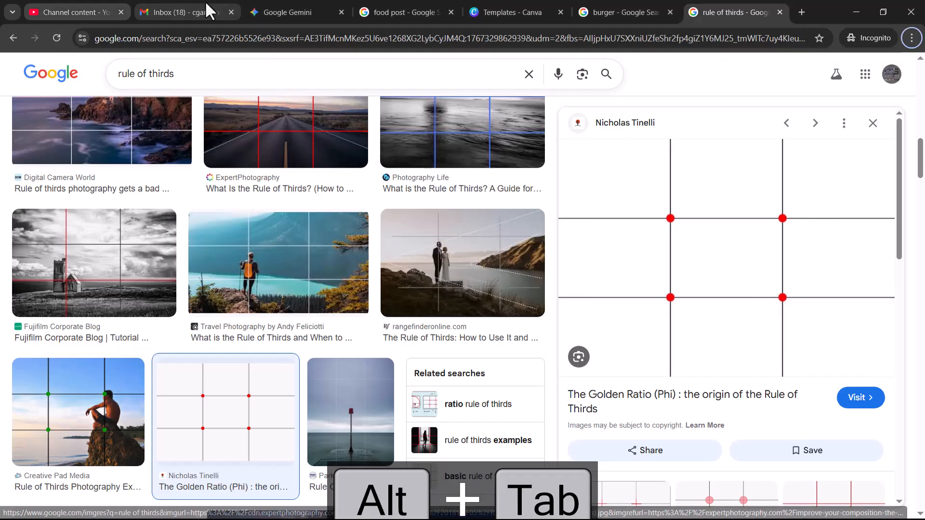
{"action": "left_click", "coordinate": [301, 7]}
{"action": "scroll", "coordinate": [533, 220], "scroll_direction": "down", "scroll_amount": 2}
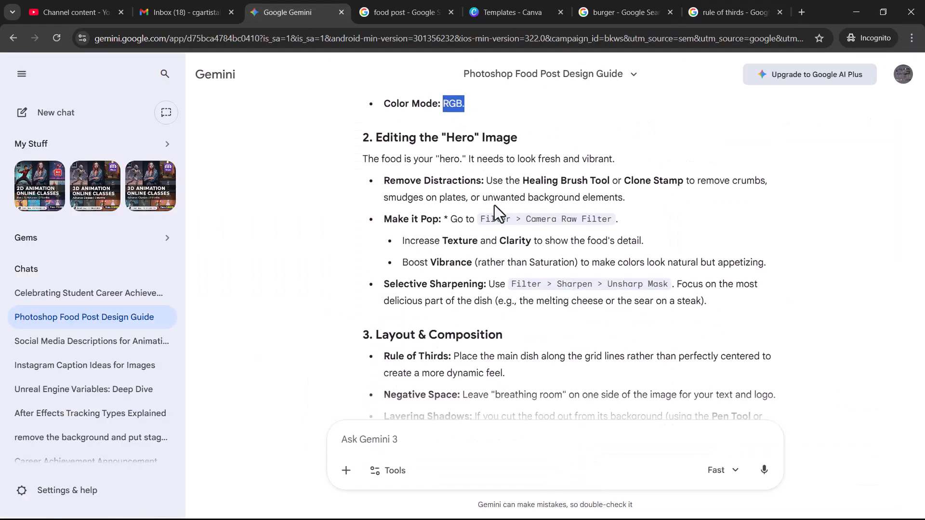
{"action": "scroll", "coordinate": [508, 287], "scroll_direction": "down", "scroll_amount": 3}
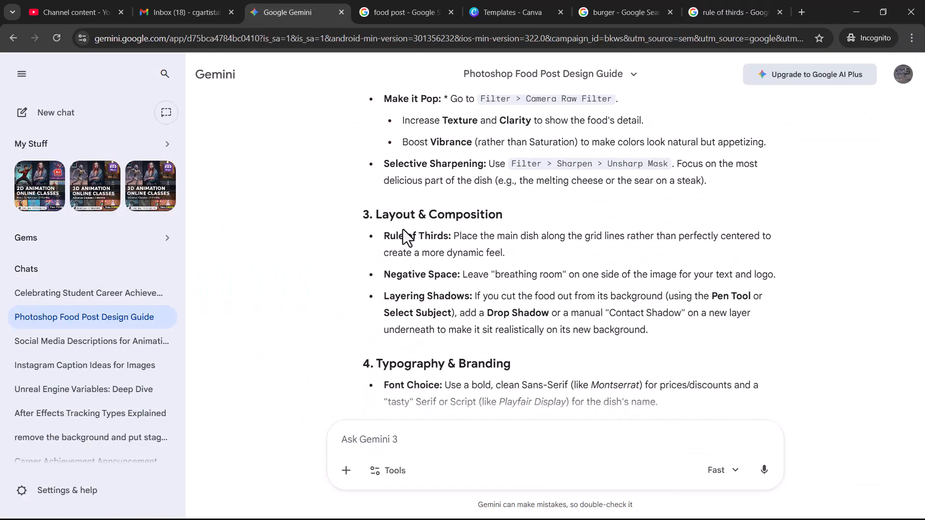
{"action": "left_click_drag", "start_coordinate": [389, 236], "coordinate": [459, 236]}
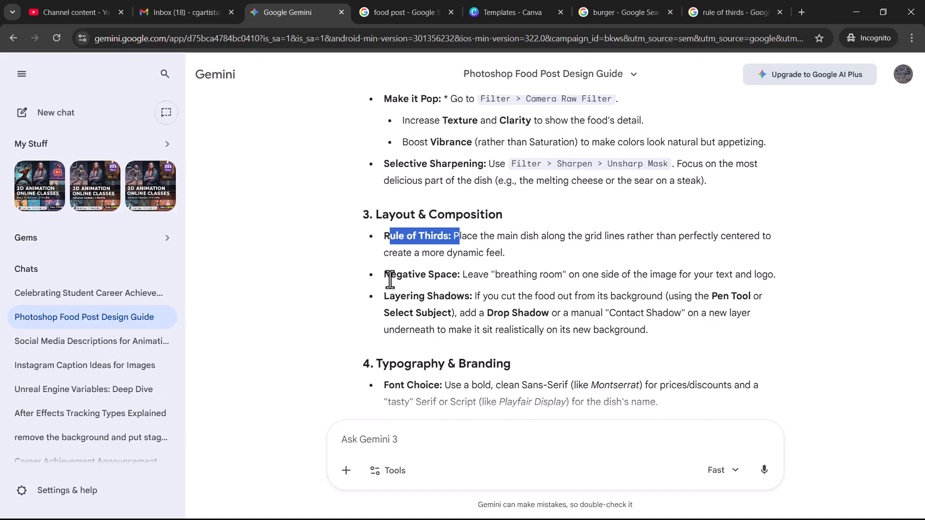
{"action": "left_click_drag", "start_coordinate": [388, 277], "coordinate": [491, 278]}
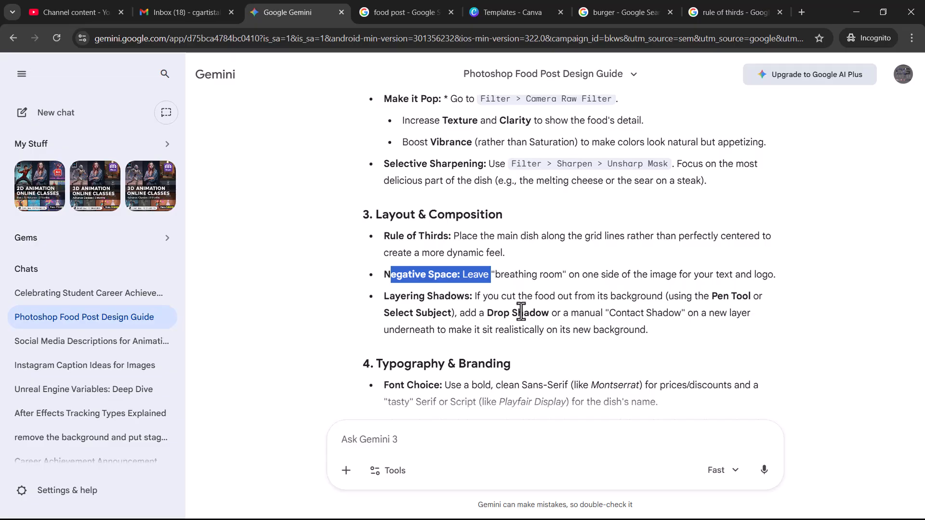
{"action": "left_click_drag", "start_coordinate": [568, 277], "coordinate": [766, 278]}
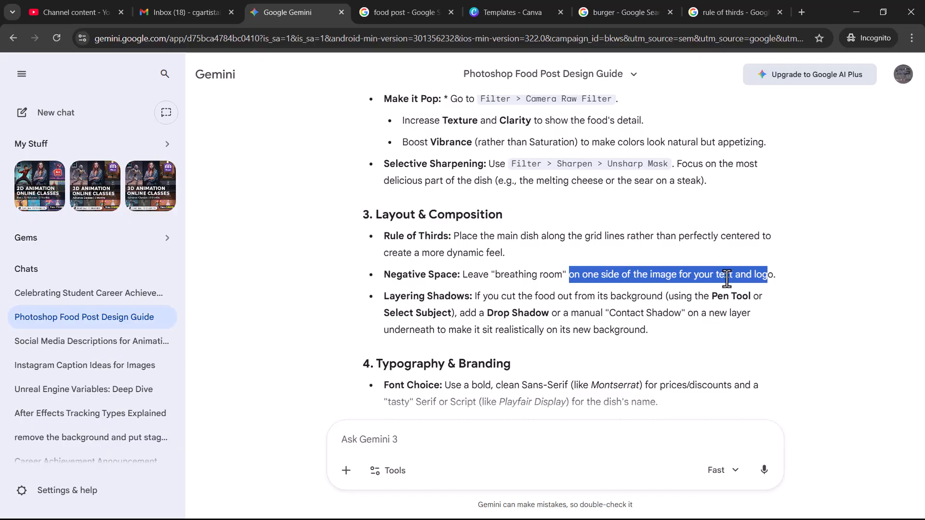
- Return to Photoshop, hide the rule-of-thirds layer and turn off the document grid
{"action": "key", "text": "alt+Tab"}
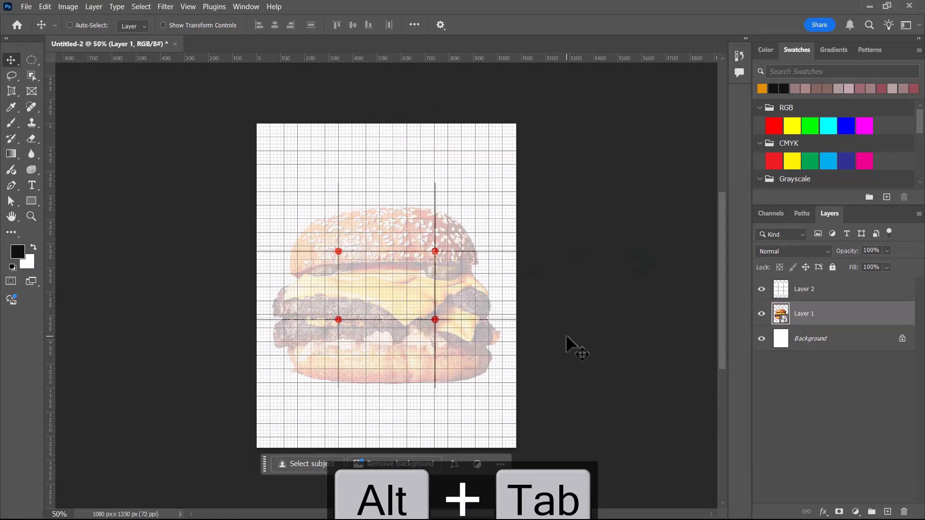
{"action": "left_click", "coordinate": [769, 292]}
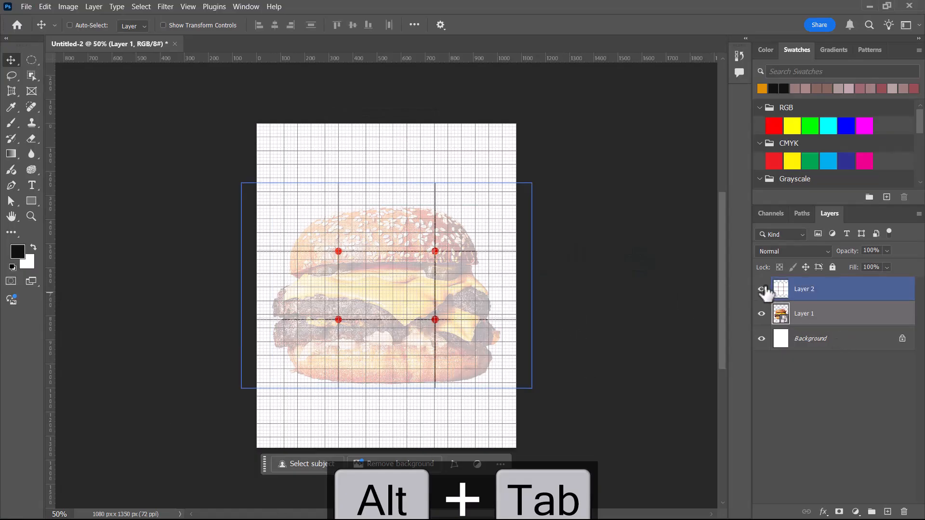
{"action": "left_click", "coordinate": [763, 289]}
{"action": "key", "text": "ctrl"}
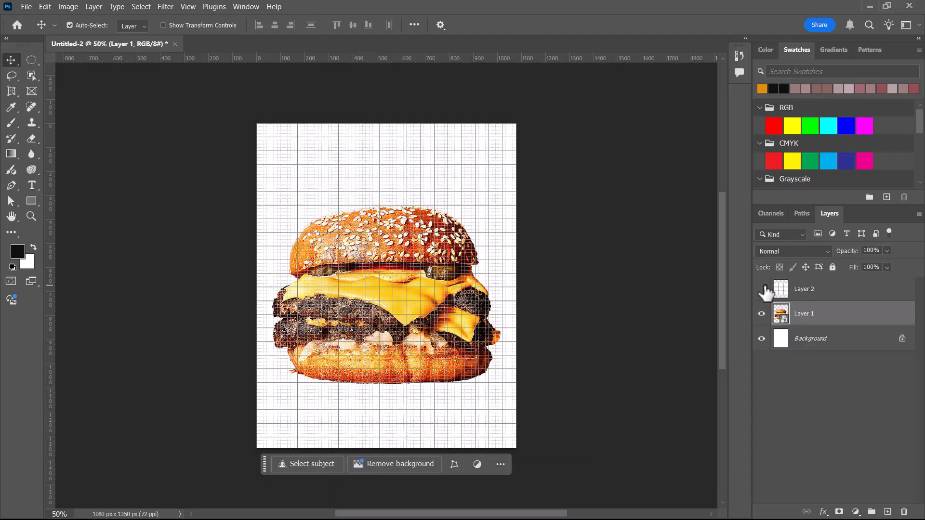
{"action": "key", "text": "ctrl+apostrophe"}
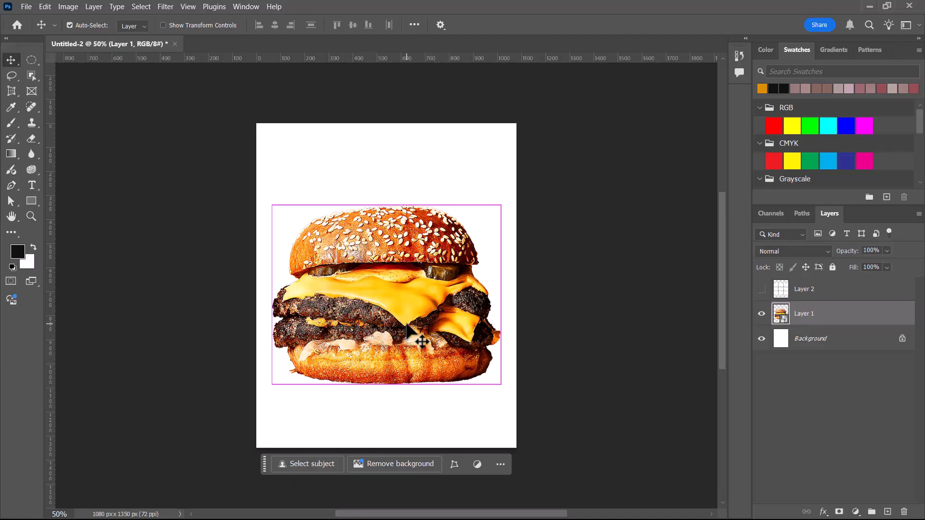
- Duplicate the burger, shrink the copy toward the canvas's lower-right edge and stack its layer beneath the original burger
{"action": "key", "text": "ctrl+j"}
{"action": "key", "text": "ctrl+t"}
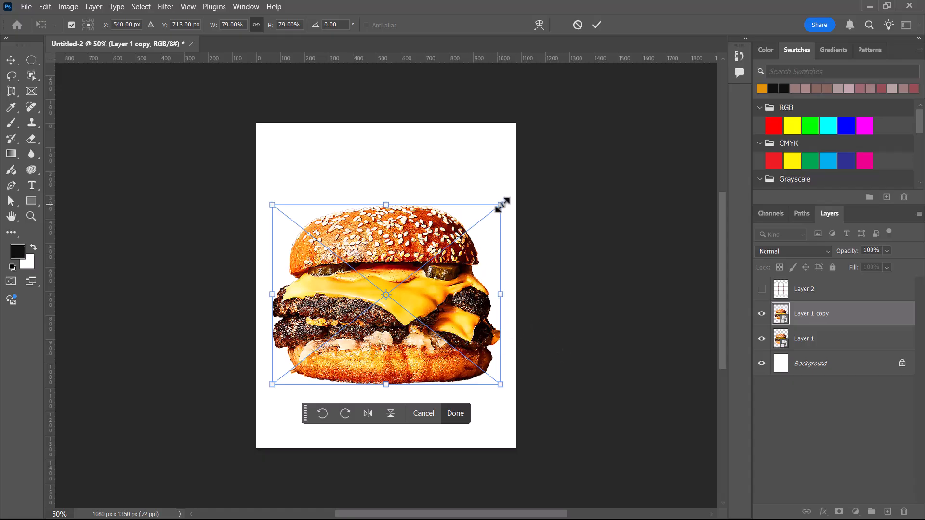
{"action": "left_click_drag", "start_coordinate": [500, 204], "coordinate": [536, 289]}
{"action": "left_click_drag", "start_coordinate": [273, 205], "coordinate": [414, 276]}
{"action": "key", "text": "Return"}
{"action": "left_click_drag", "start_coordinate": [857, 324], "coordinate": [855, 337]}
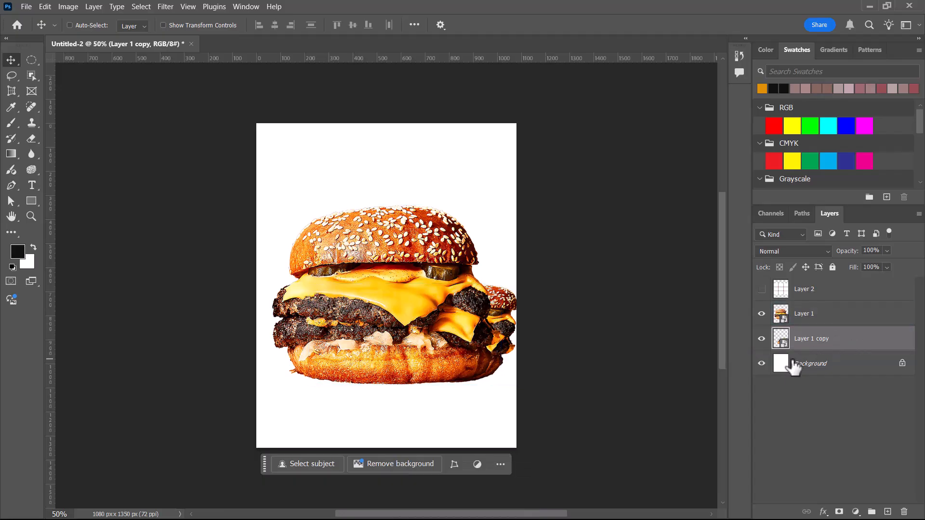
- Hide the original burger and try to fill the burger copy's selected outline directly with the black foreground color
{"action": "left_click", "coordinate": [780, 340], "text": "ctrl"}
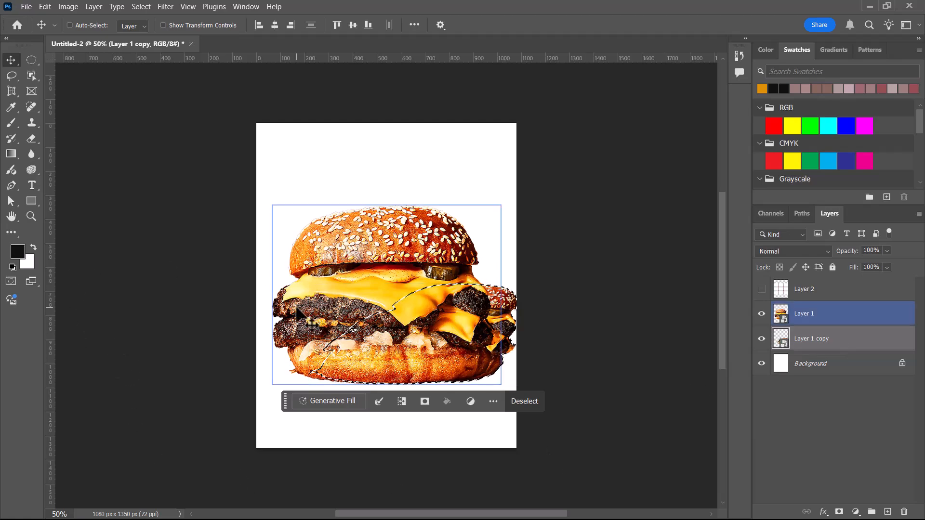
{"action": "key", "text": "alt+BackSpace"}
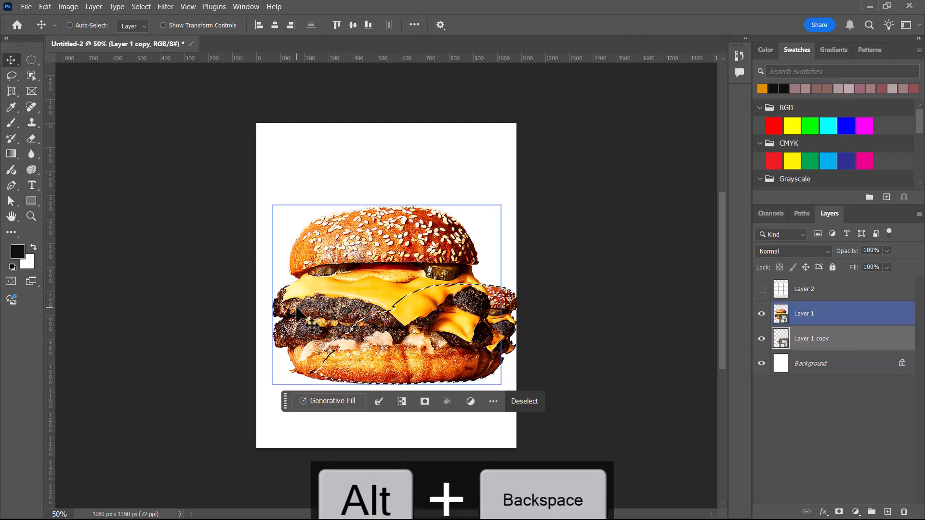
{"action": "left_click", "coordinate": [761, 314]}
{"action": "left_click", "coordinate": [762, 314]}
{"action": "left_click", "coordinate": [762, 314]}
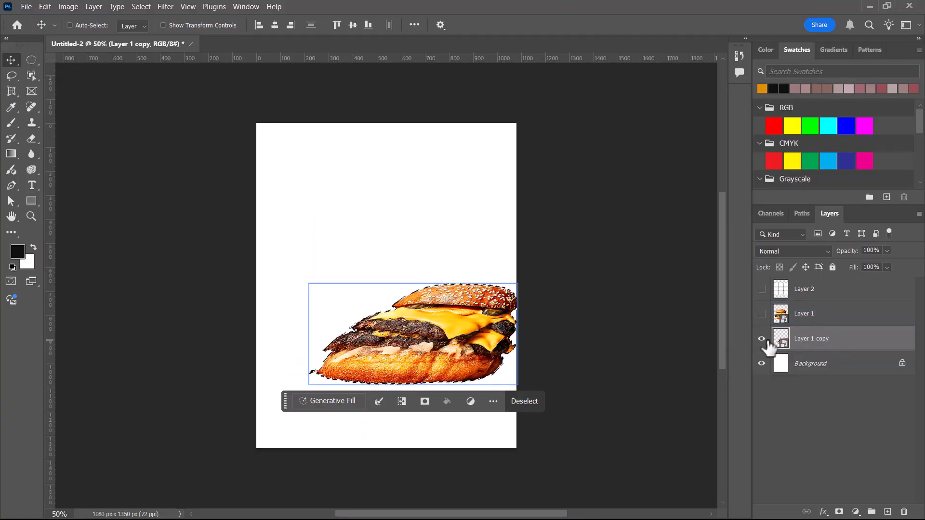
{"action": "key", "text": "alt+BackSpace"}
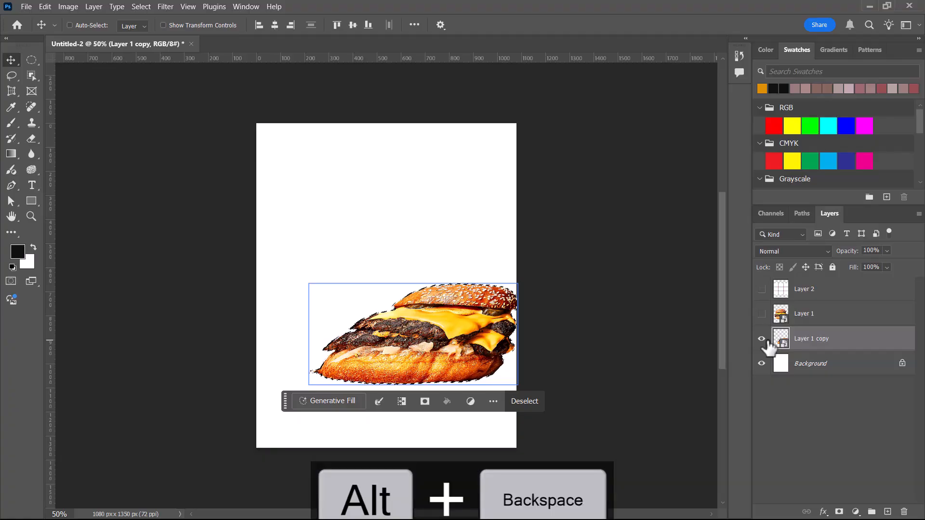
{"action": "key", "text": "ctrl+BackSpace"}
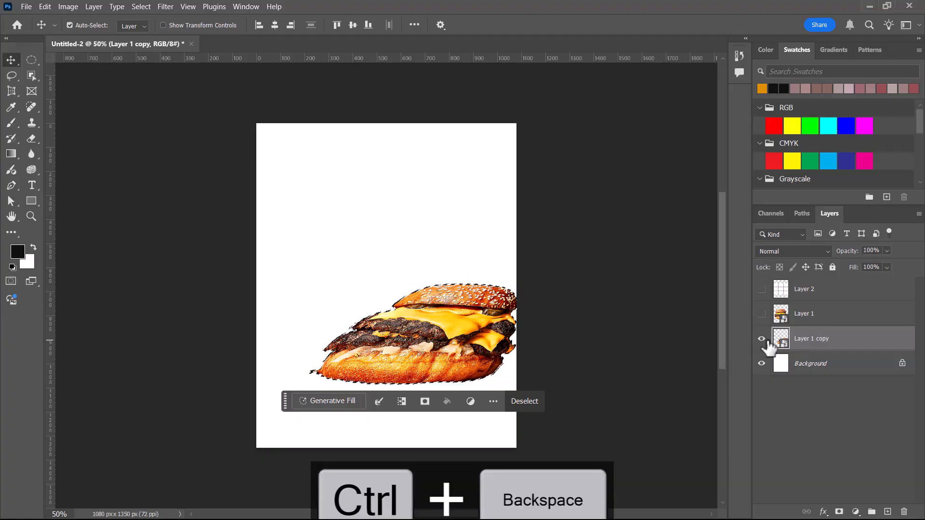
{"action": "key", "text": "alt+BackSpace"}
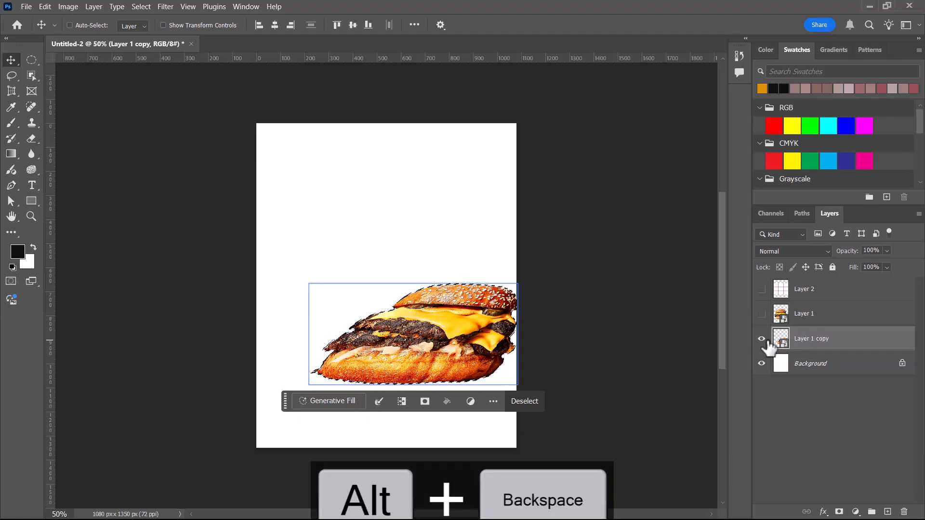
{"action": "key", "text": "ctrl+d"}
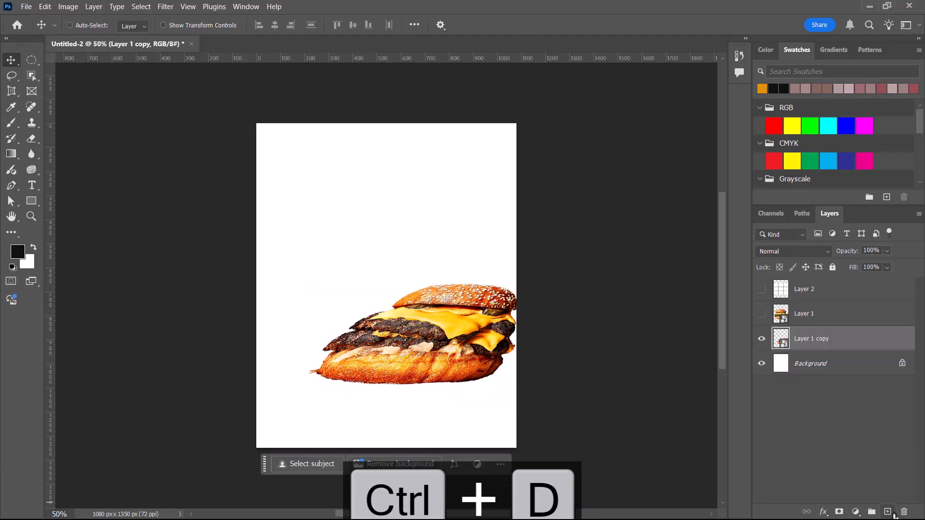
- Create a new layer above the burger copy and fill the copy's outline on it with the black foreground color
{"action": "left_click", "coordinate": [887, 511]}
{"action": "left_click", "coordinate": [781, 366], "text": "ctrl"}
{"action": "key", "text": "alt+BackSpace"}
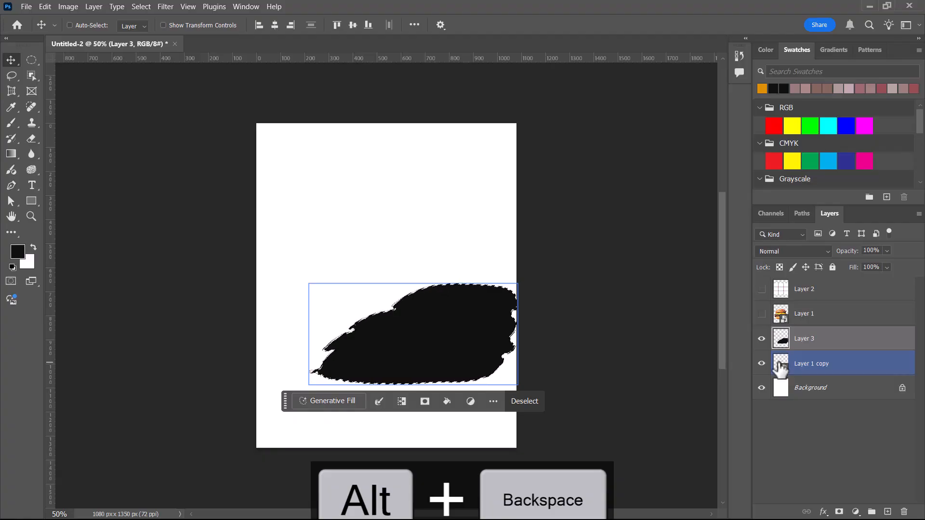
{"action": "key", "text": "ctrl+d"}
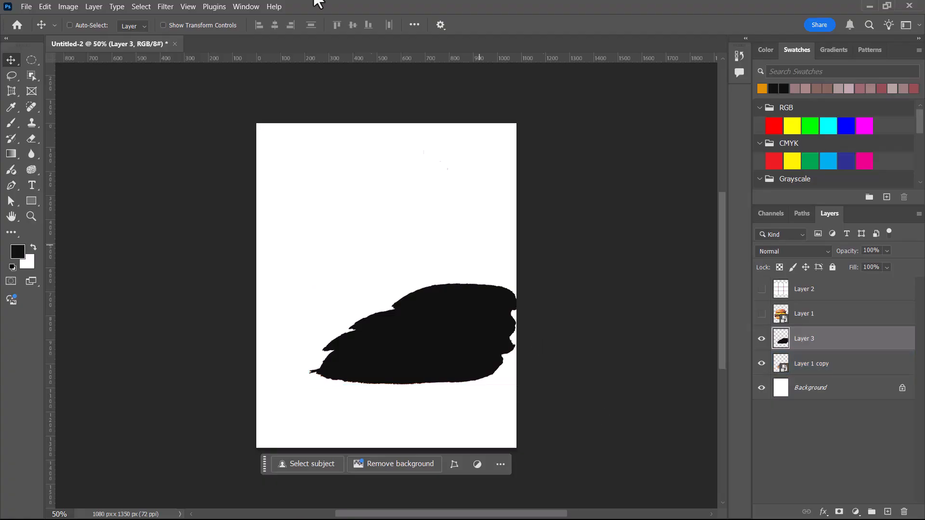
- Apply a 15.3-pixel Gaussian Blur to the black shadow shape, and hide the burger copy while showing the original burger again
{"action": "left_click", "coordinate": [166, 6]}
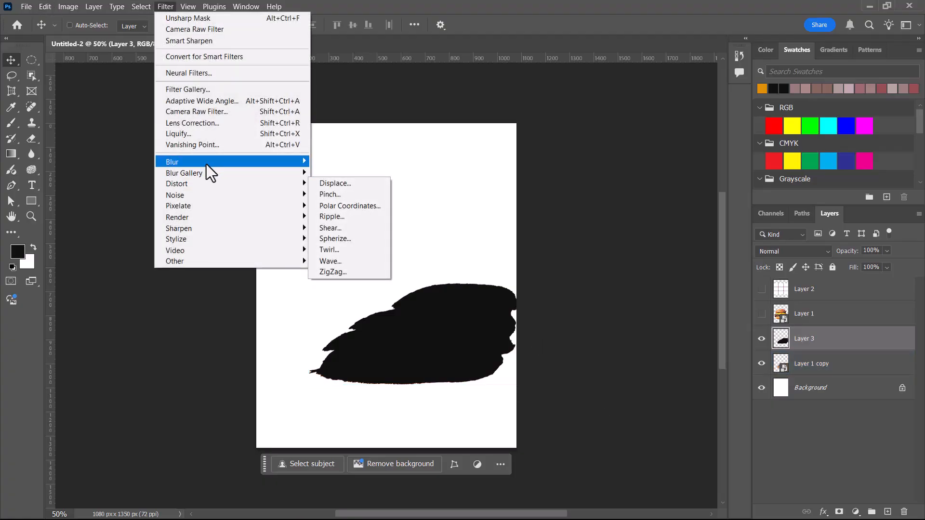
{"action": "mouse_move", "coordinate": [206, 164]}
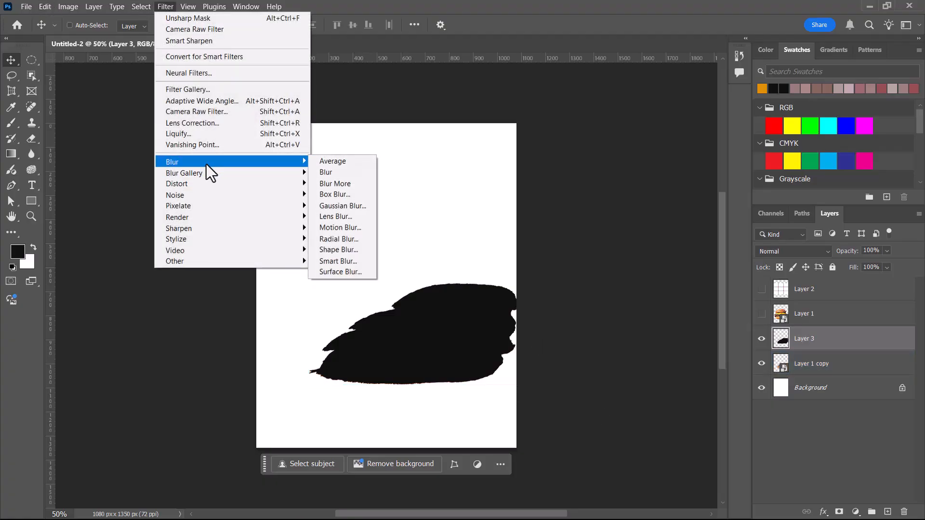
{"action": "left_click", "coordinate": [351, 208]}
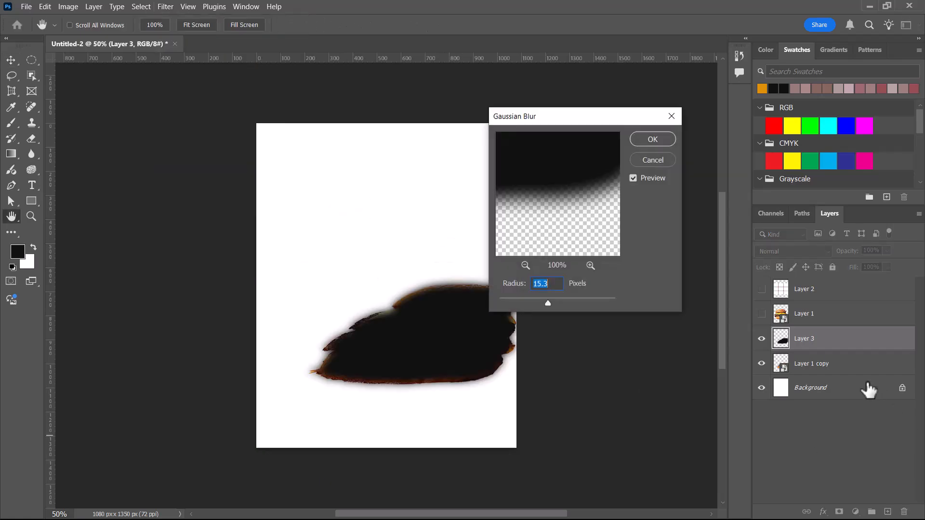
{"action": "left_click", "coordinate": [661, 138]}
{"action": "left_click", "coordinate": [761, 364]}
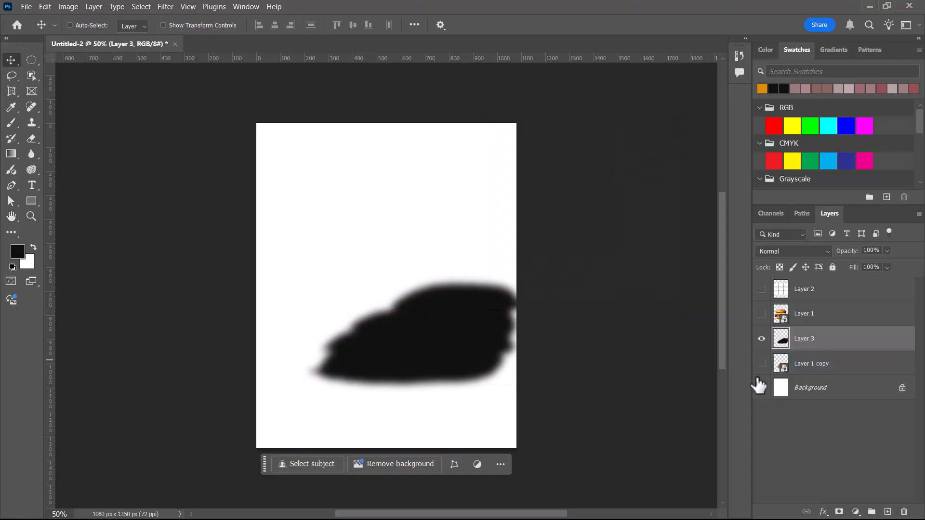
{"action": "left_click", "coordinate": [761, 313]}
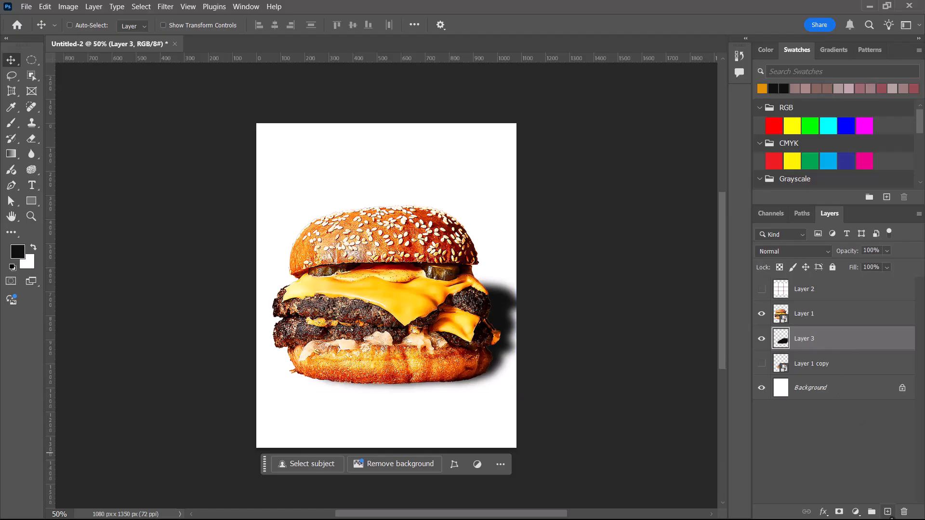
- Add a new layer beneath the burger and paint a soft black contact shadow under the bottom bun with a 60 px brush
{"action": "left_click", "coordinate": [887, 511]}
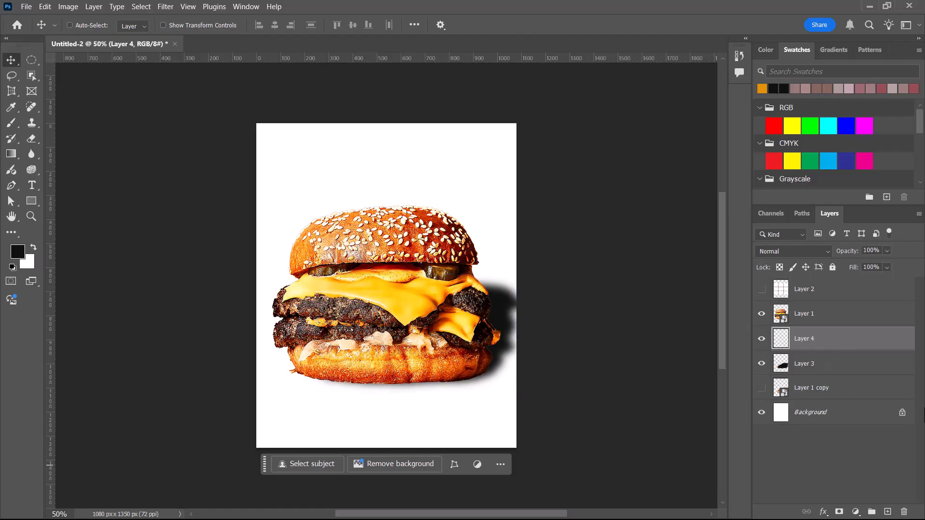
{"action": "key", "text": "b"}
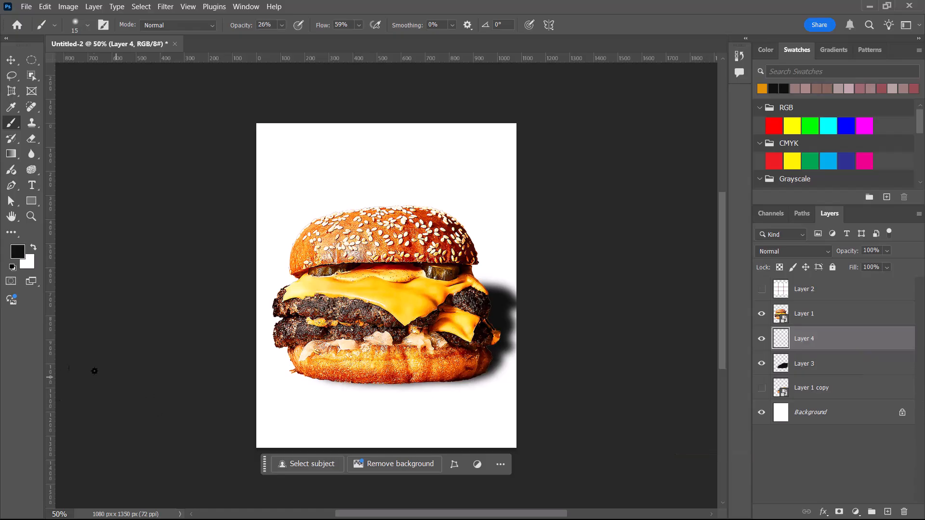
{"action": "key", "text": "bracketright"}
{"action": "key", "text": "bracketright"}
{"action": "key", "text": "bracketright"}
{"action": "key", "text": "bracketright"}
{"action": "key", "text": "bracketright"}
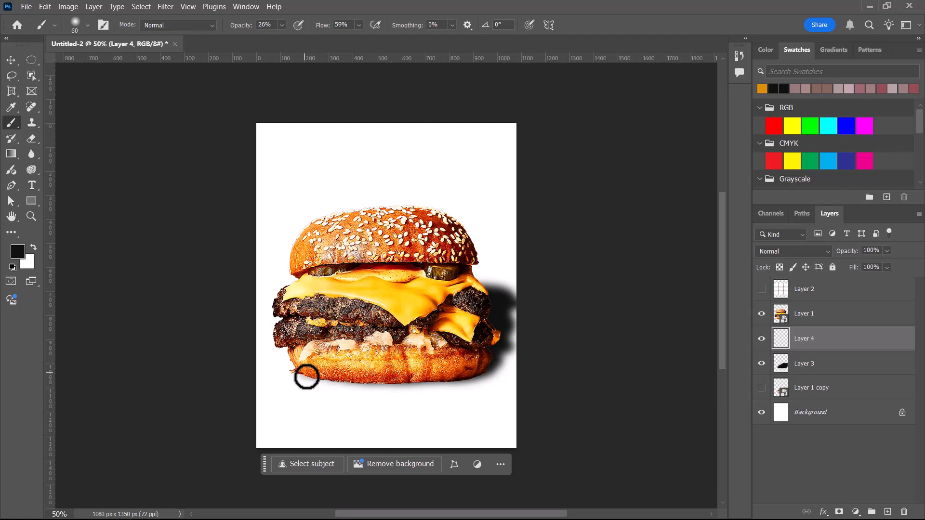
{"action": "left_click_drag", "start_coordinate": [354, 383], "coordinate": [379, 383]}
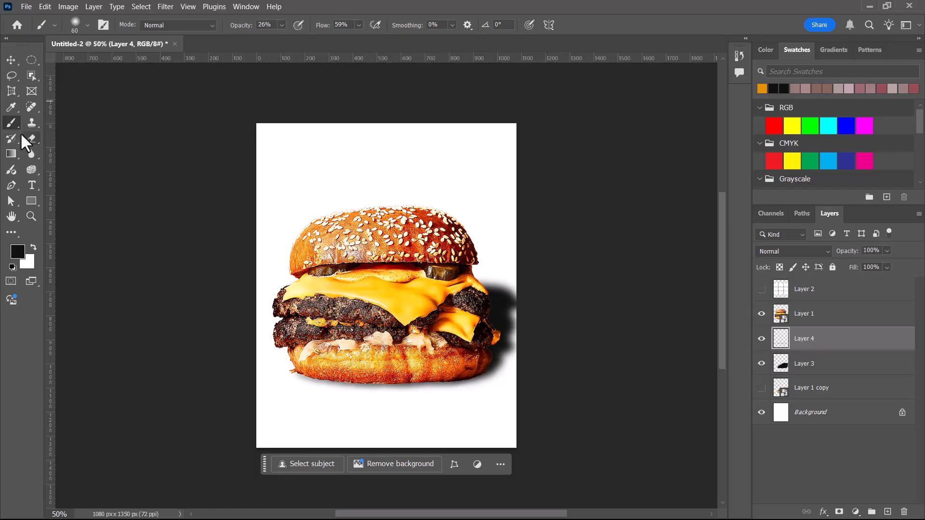
- Examine the Brush tool's size, hardness and General Brushes presets, including Soft Round Pressure Opacity
{"action": "right_click", "coordinate": [11, 122]}
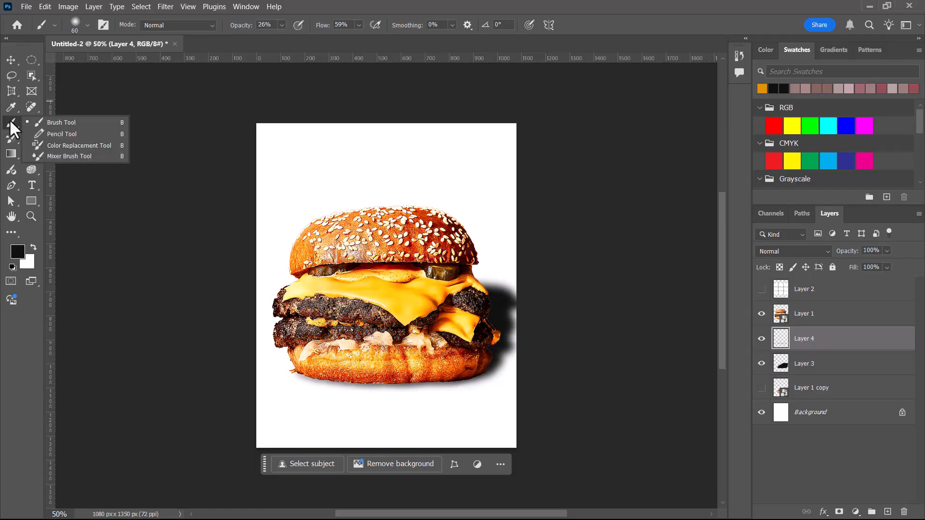
{"action": "left_click", "coordinate": [100, 124]}
{"action": "left_click", "coordinate": [73, 24]}
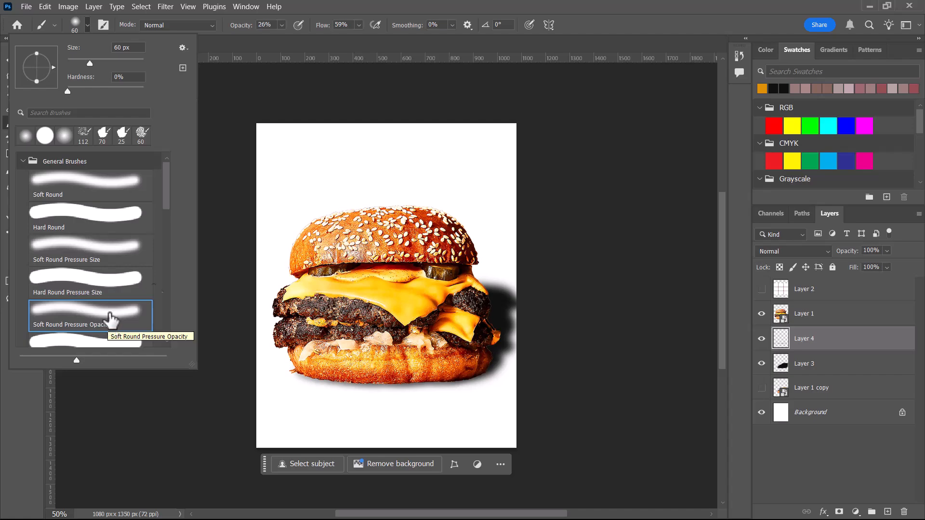
{"action": "left_click", "coordinate": [622, 3]}
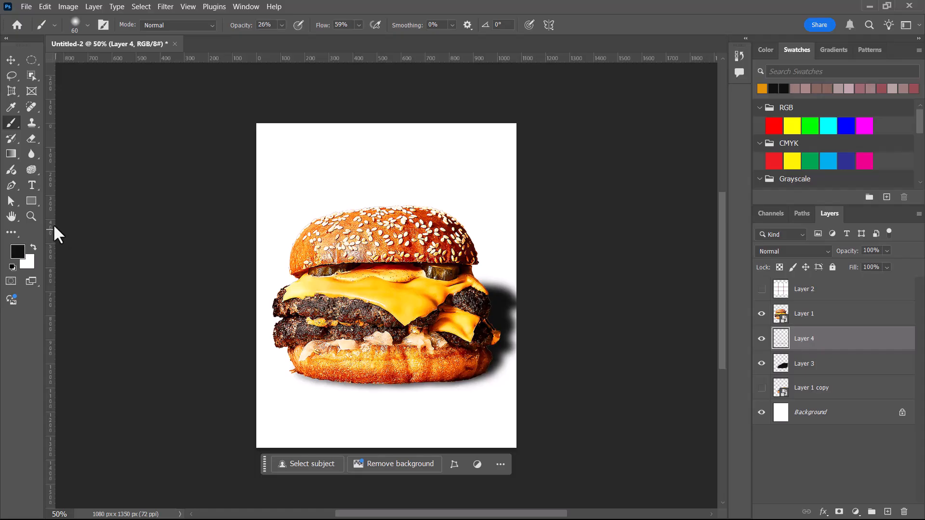
{"action": "mouse_move", "coordinate": [38, 209]}
{"action": "key", "text": "alt+Tab"}
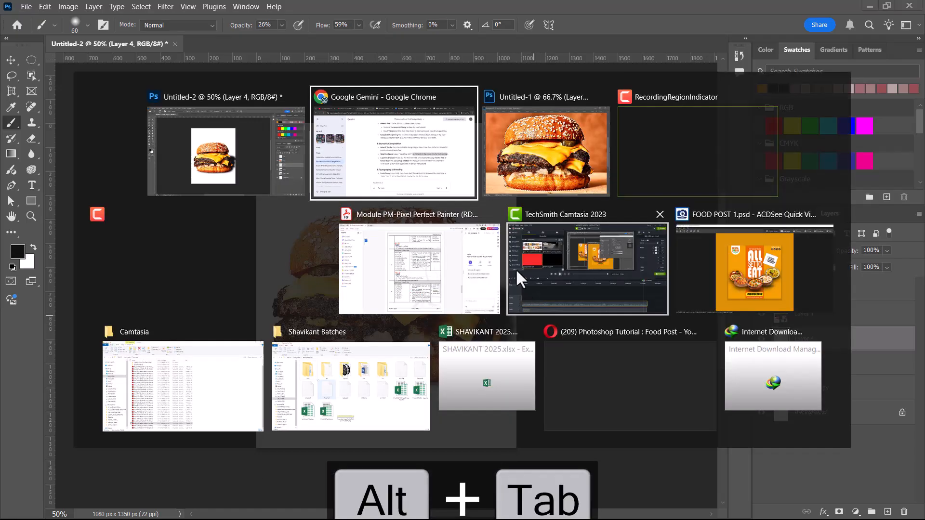
{"action": "left_click", "coordinate": [199, 236]}
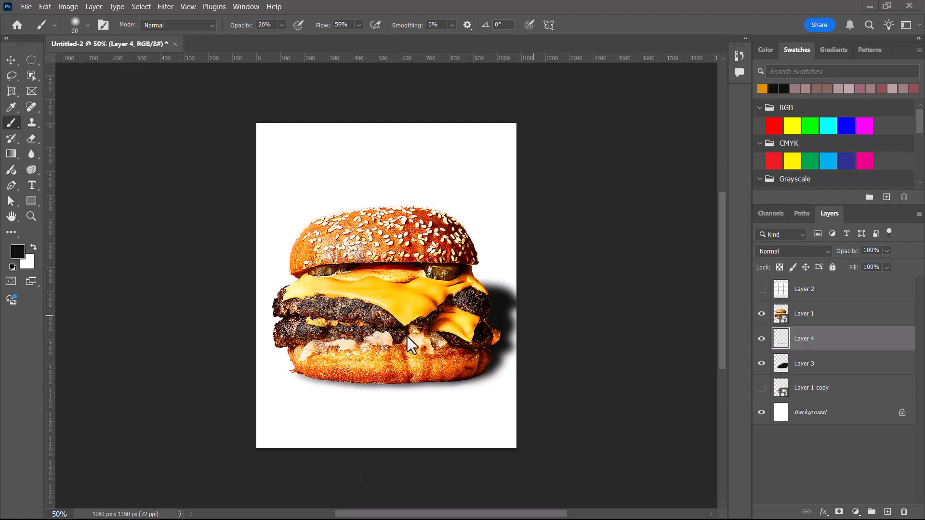
- Link the burger layer with its two shadow layers and move them together slightly upward on the canvas
{"action": "left_click", "coordinate": [822, 319]}
{"action": "left_click", "coordinate": [828, 337]}
{"action": "left_click", "coordinate": [830, 362], "text": "shift"}
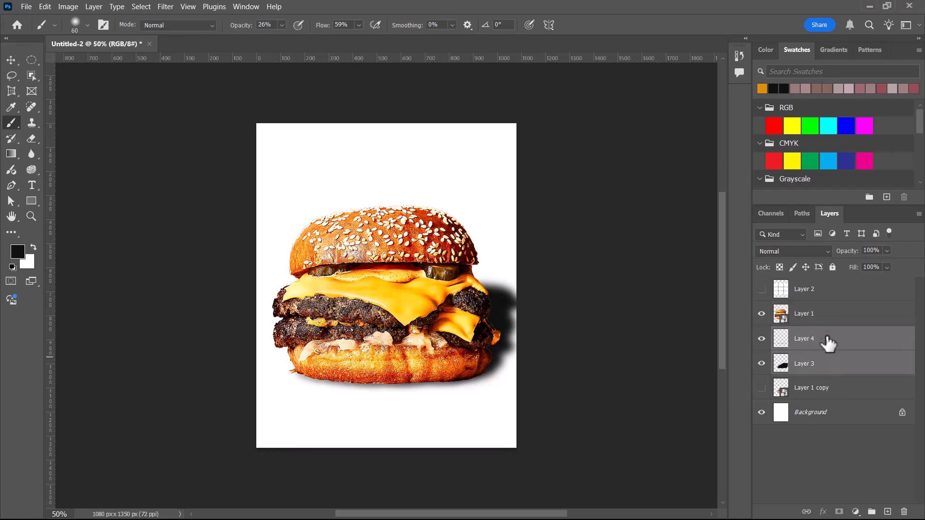
{"action": "left_click", "coordinate": [826, 318], "text": "shift"}
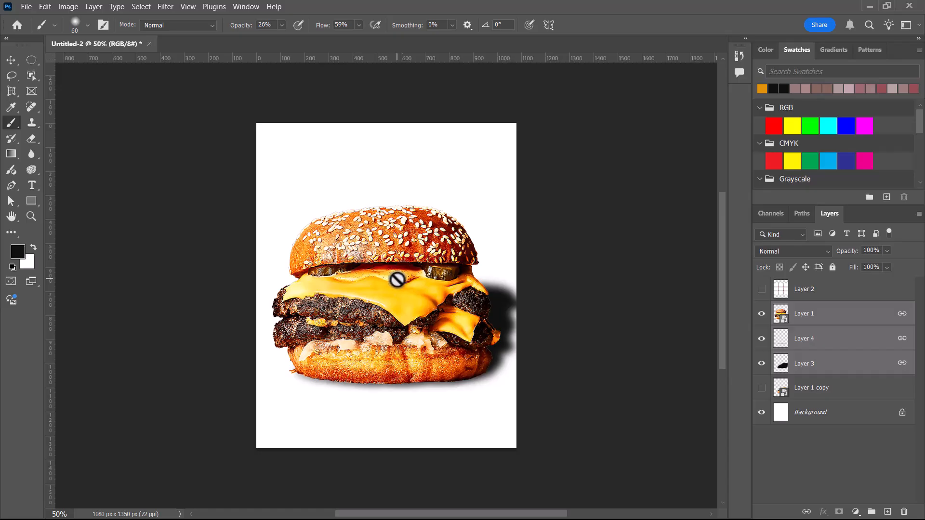
{"action": "key", "text": "v"}
{"action": "mouse_move", "coordinate": [423, 268]}
{"action": "left_mouse_down"}
{"action": "mouse_move", "coordinate": [401, 277]}
{"action": "mouse_move", "coordinate": [415, 264]}
{"action": "left_mouse_up"}
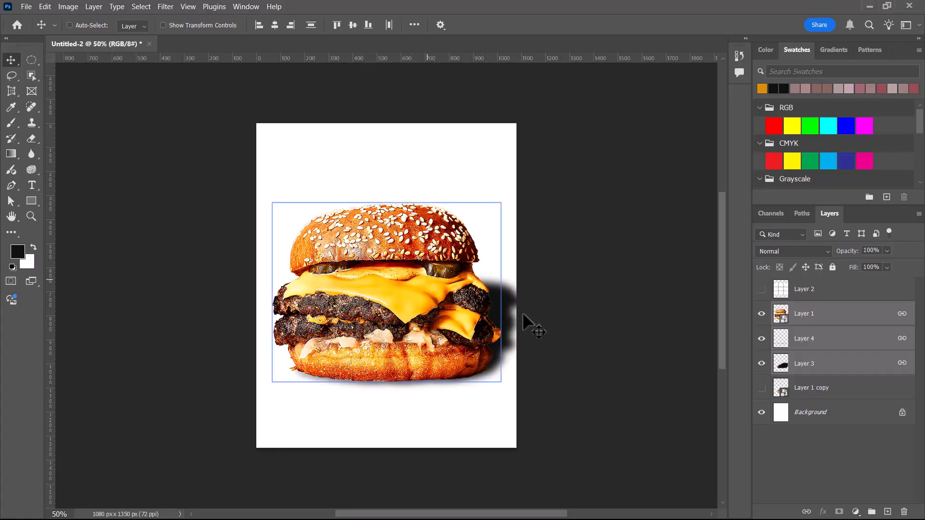
- Group the burger and its two shadow layers, check the group by toggling its visibility, and name it Burger
{"action": "left_click", "coordinate": [872, 511]}
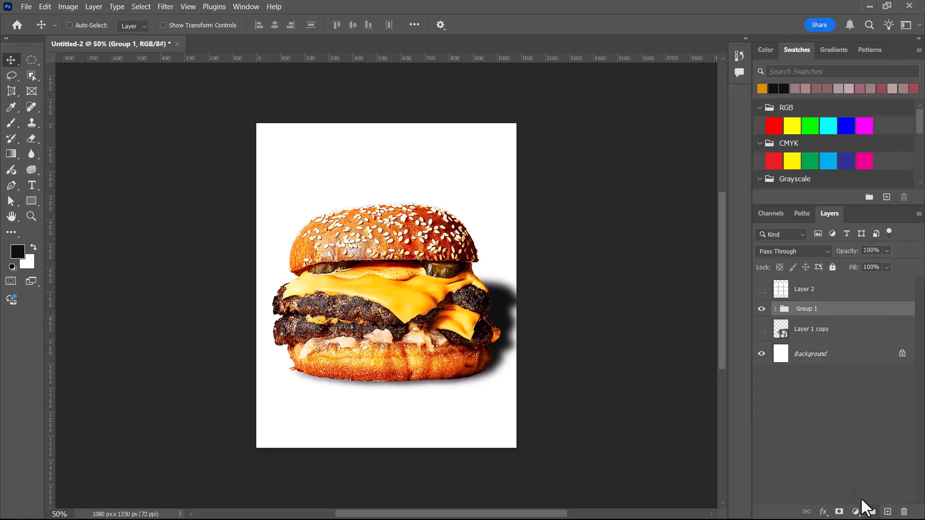
{"action": "left_click", "coordinate": [761, 309]}
{"action": "left_click", "coordinate": [761, 310]}
{"action": "double_click", "coordinate": [812, 309]}
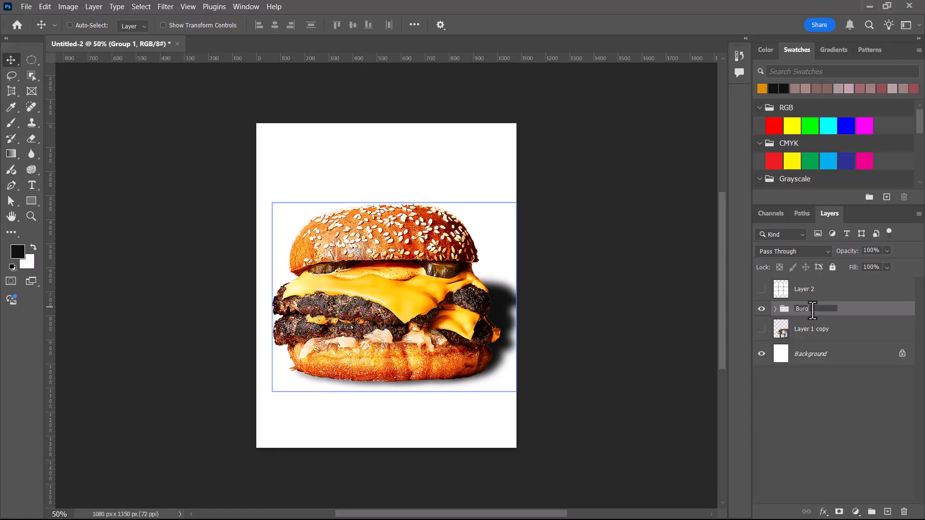
{"action": "key", "text": "Return"}
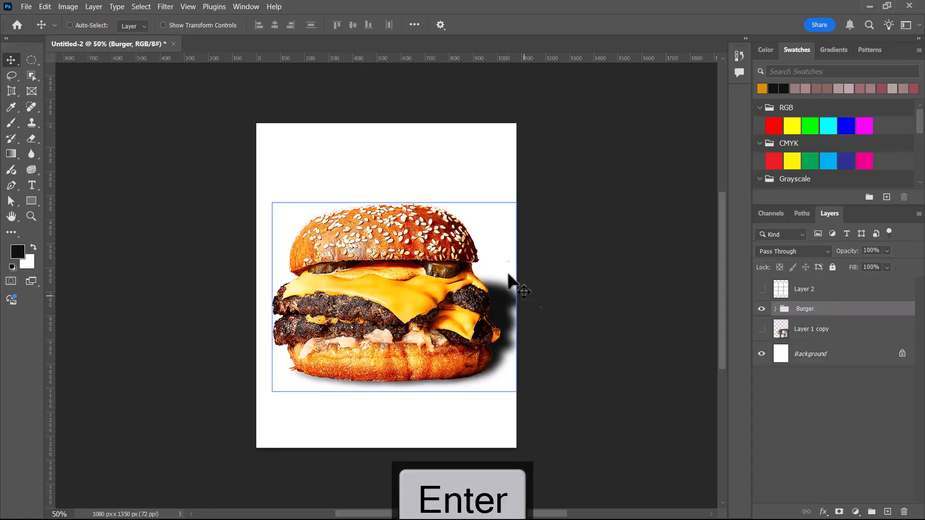
- Switch to Chrome and read the Font Choice tip under Typography & Branding in the Gemini guide
{"action": "key", "text": "alt+Tab"}
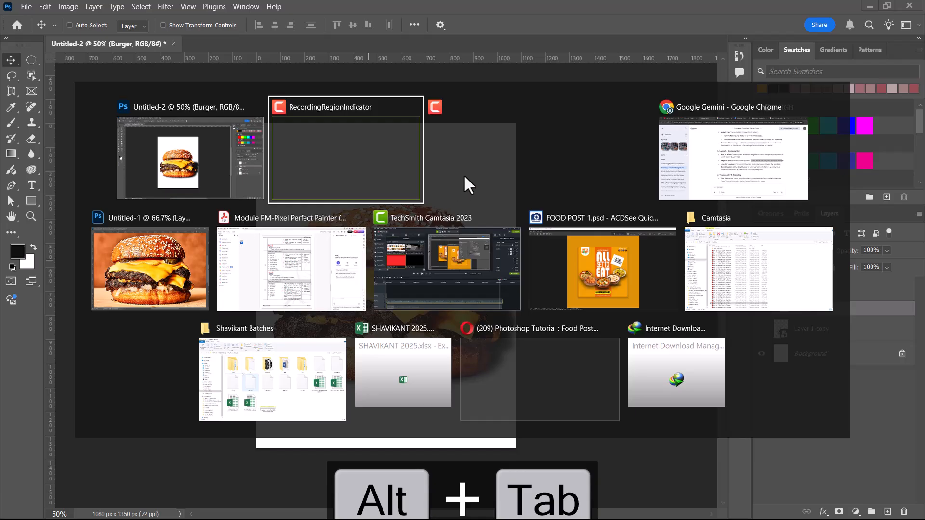
{"action": "left_click", "coordinate": [756, 169]}
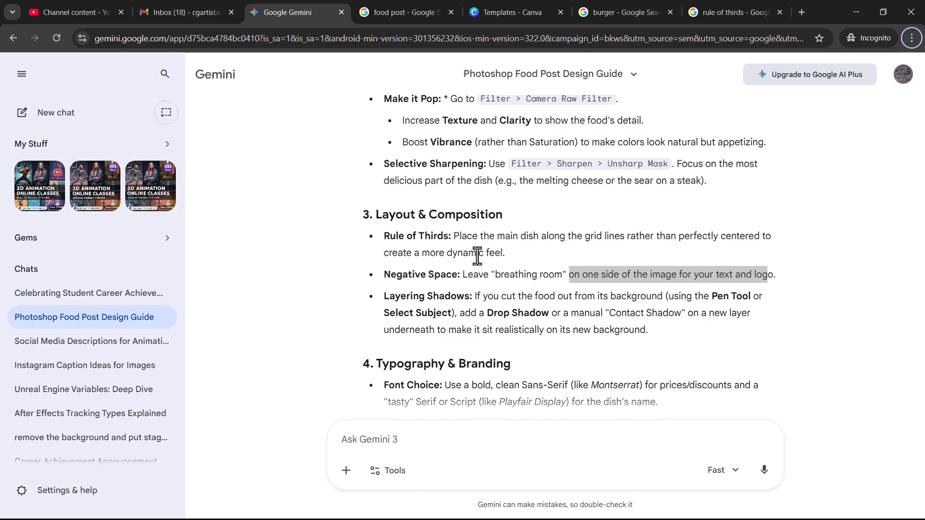
{"action": "scroll", "coordinate": [478, 260], "scroll_direction": "down", "scroll_amount": 2}
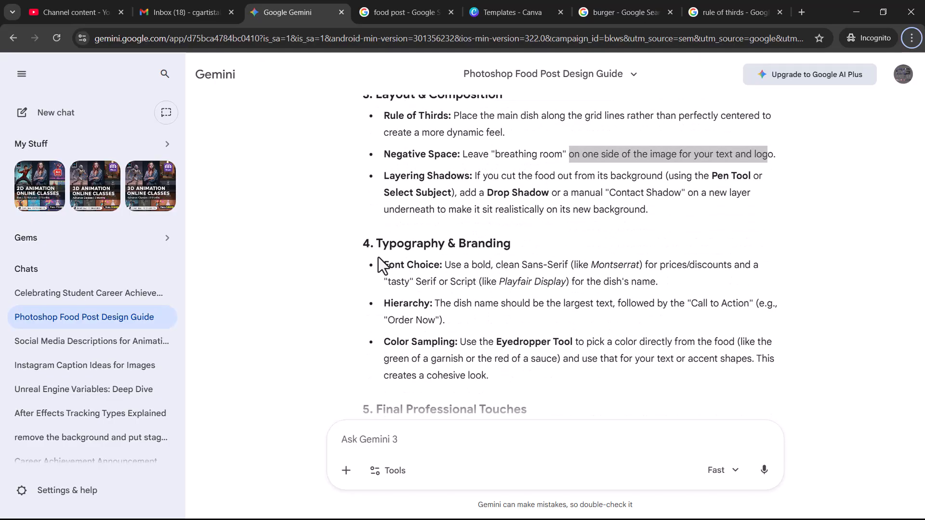
{"action": "left_click_drag", "start_coordinate": [369, 243], "coordinate": [510, 235]}
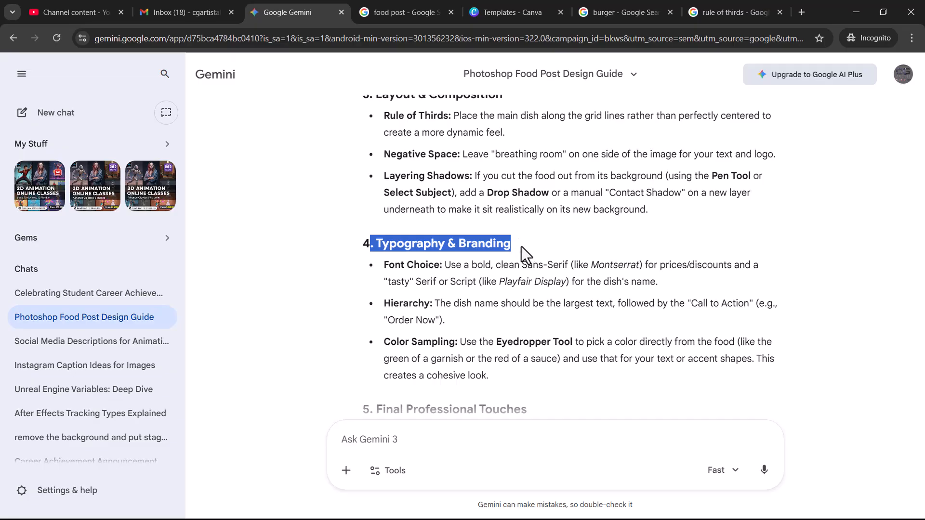
{"action": "left_click", "coordinate": [393, 262]}
{"action": "left_click_drag", "start_coordinate": [394, 262], "coordinate": [460, 261]}
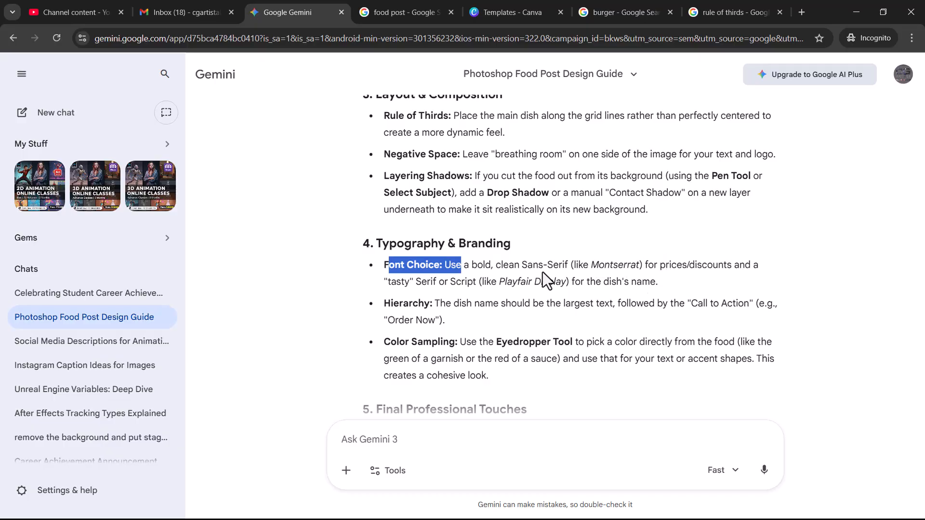
{"action": "left_click_drag", "start_coordinate": [648, 265], "coordinate": [666, 264]}
{"action": "left_click_drag", "start_coordinate": [732, 265], "coordinate": [657, 280]}
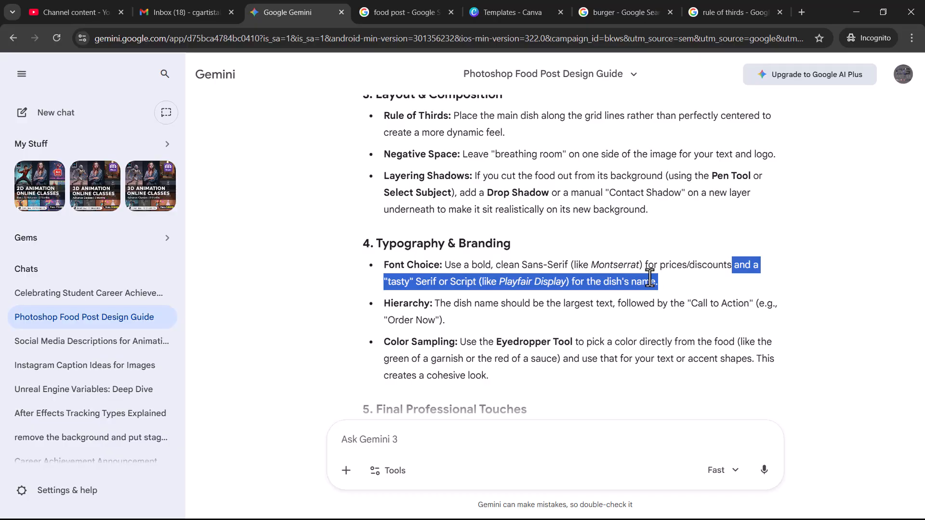
- Compare the Shutterstock burger post in the food post image results with the burger composition in Photoshop
{"action": "left_click", "coordinate": [390, 13]}
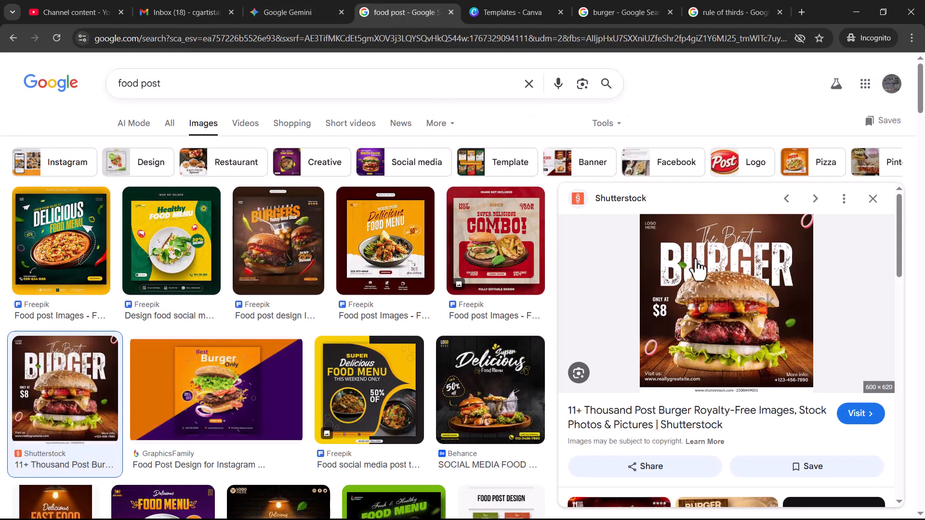
{"action": "key", "text": "alt+Tab"}
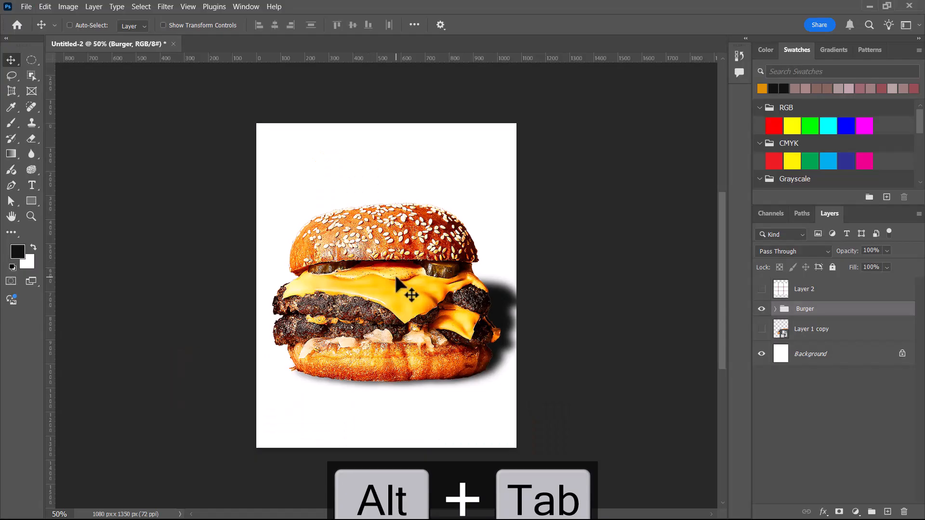
{"action": "key", "text": "alt+Tab"}
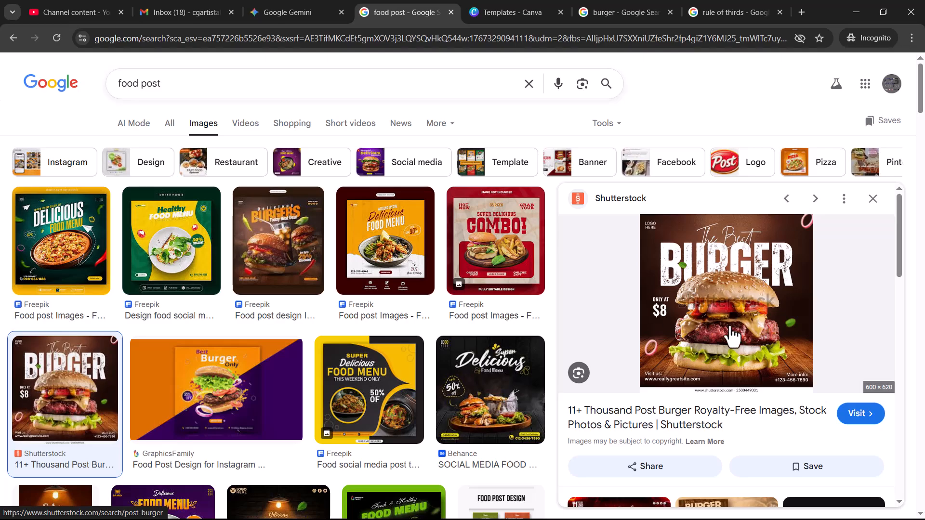
{"action": "key", "text": "alt+Tab"}
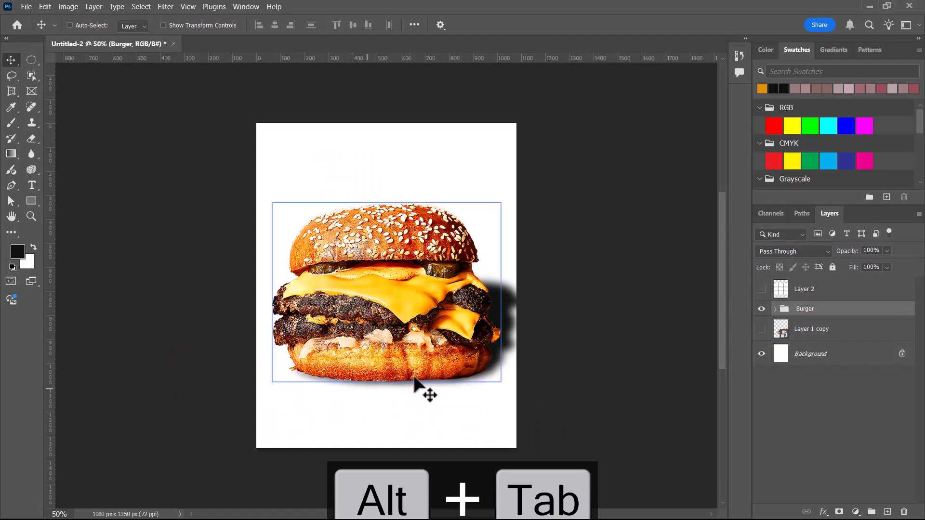
{"action": "key", "text": "alt+Tab"}
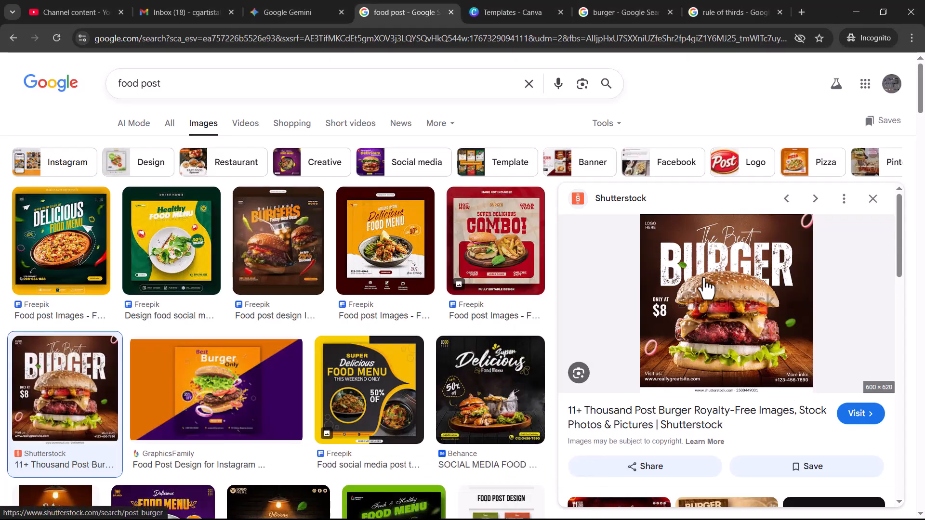
{"action": "key", "text": "alt+Tab"}
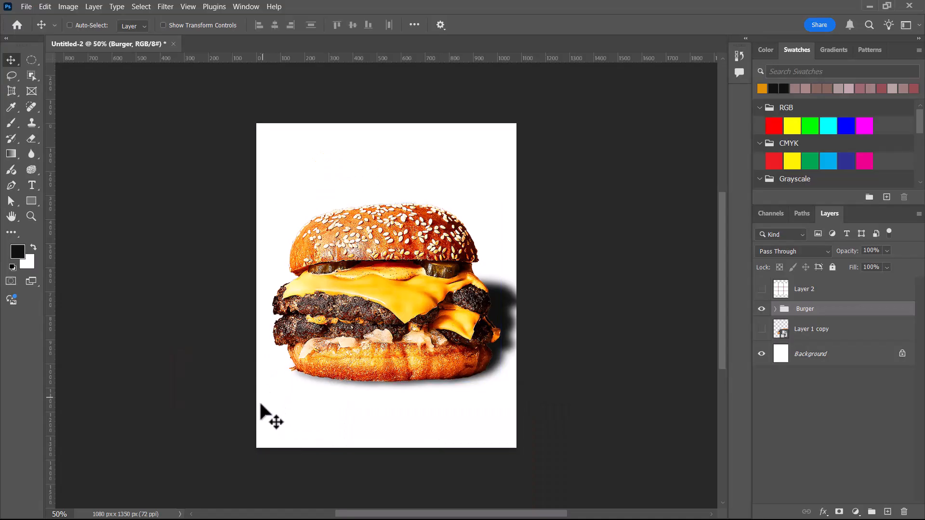
- Switch to Chrome and search Google Images for wood in a new tab
{"action": "key", "text": "alt+Tab"}
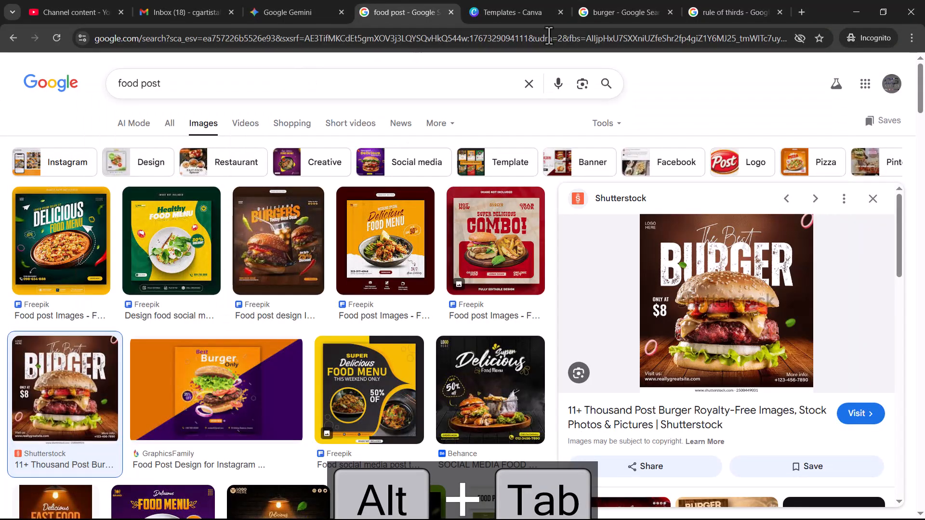
{"action": "left_click", "coordinate": [802, 11]}
{"action": "type", "text": "wood"}
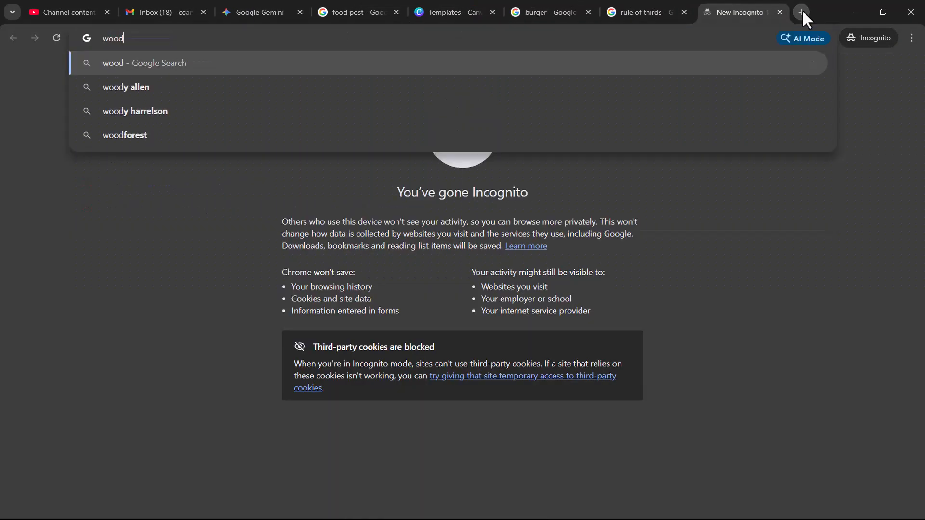
{"action": "key", "text": "Return"}
{"action": "left_click", "coordinate": [210, 125]}
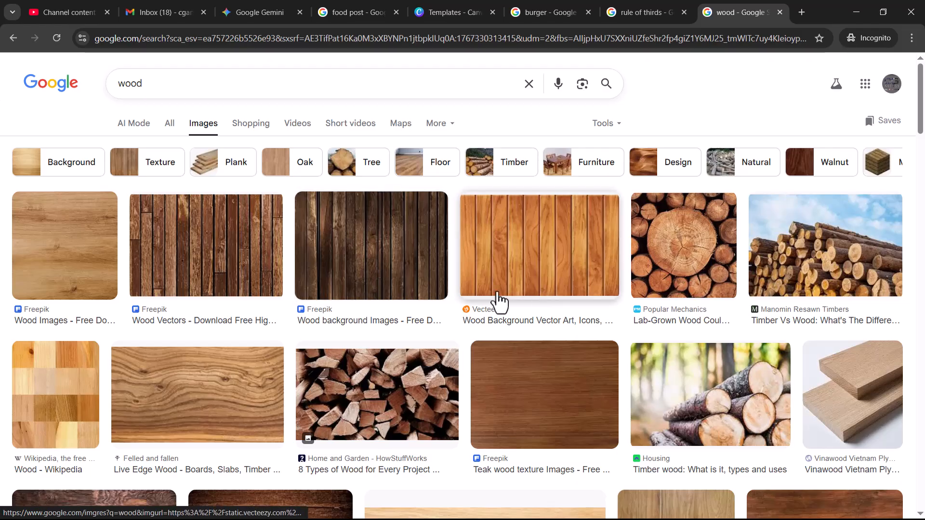
- Preview the Vecteezy orange vertical-plank image, check it against the burger post reference, and copy the image
{"action": "left_click", "coordinate": [542, 276]}
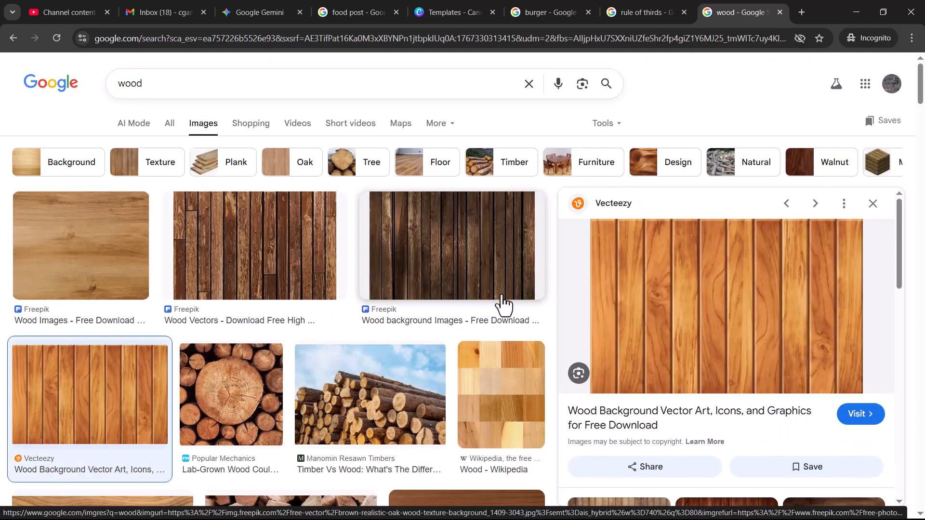
{"action": "left_click", "coordinate": [636, 9]}
{"action": "left_click", "coordinate": [540, 11]}
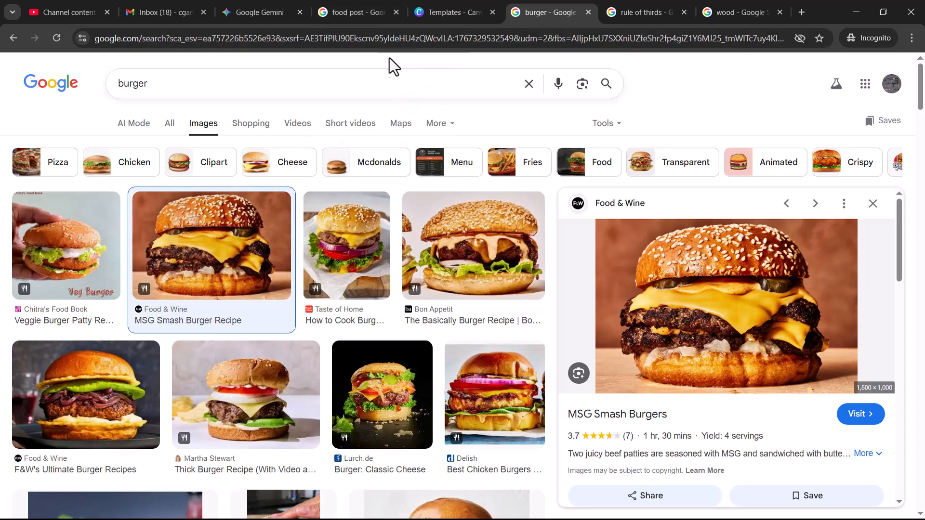
{"action": "left_click", "coordinate": [361, 12]}
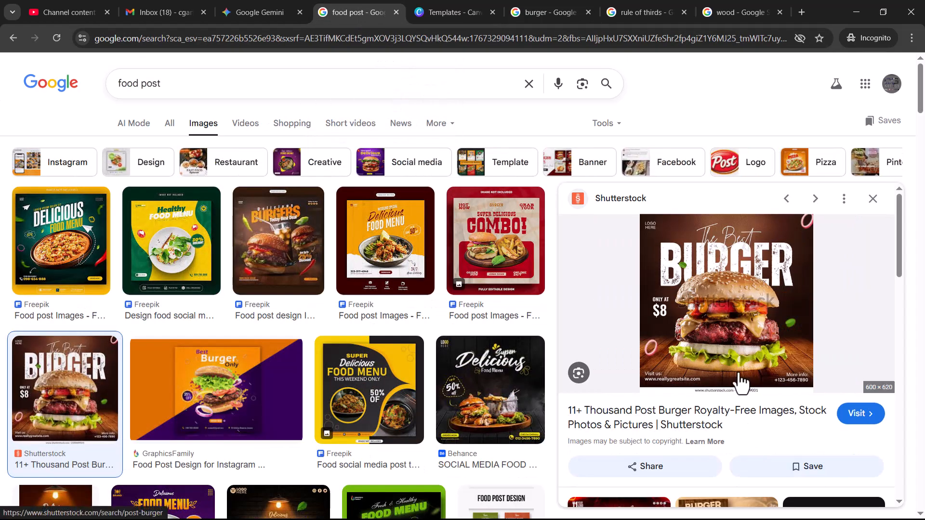
{"action": "left_click", "coordinate": [747, 8]}
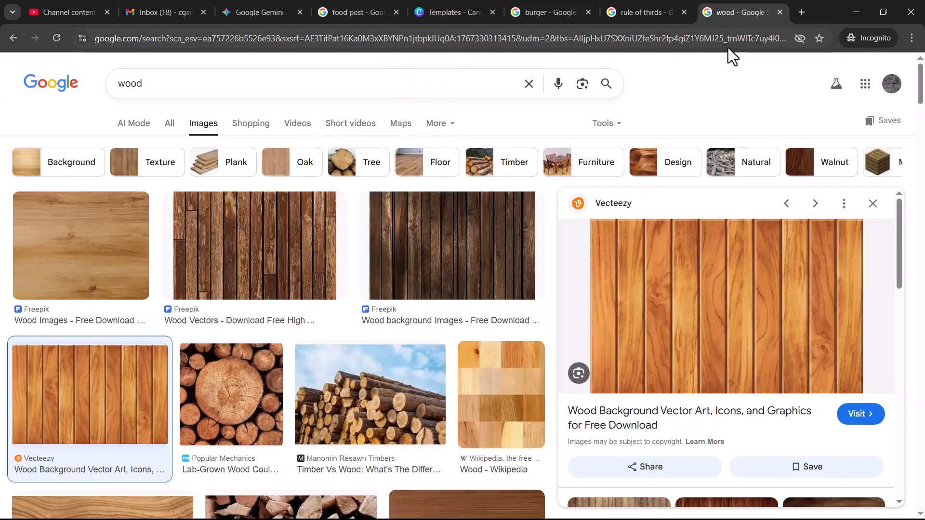
{"action": "right_click", "coordinate": [736, 295]}
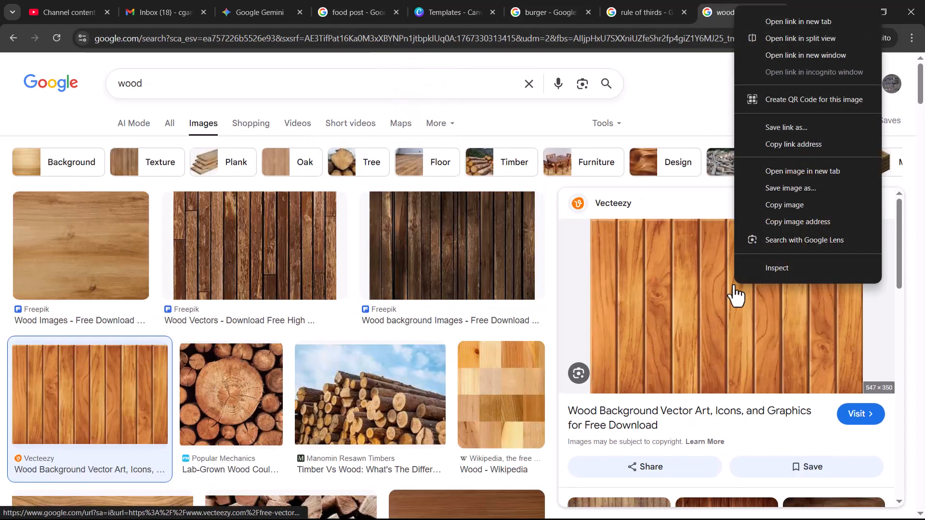
{"action": "left_click", "coordinate": [785, 205]}
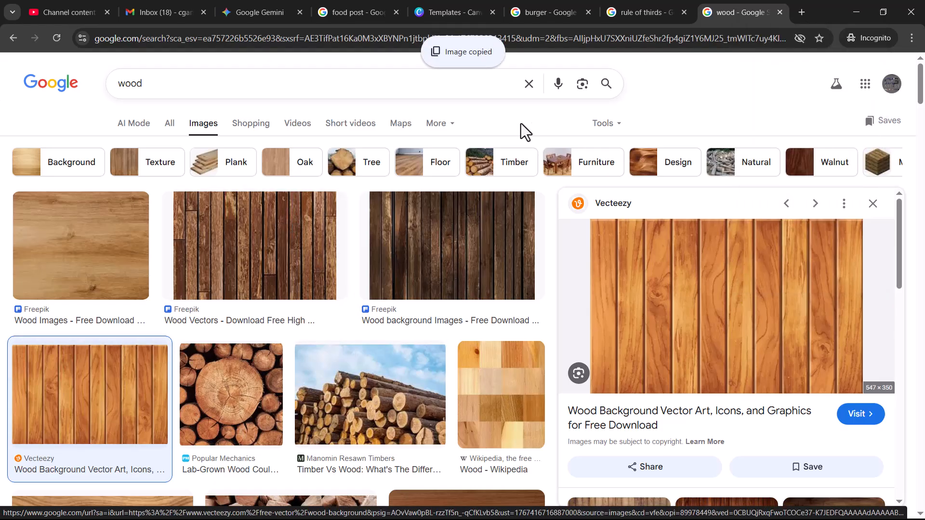
- Limit the wood image results to large images and look through them for a plank texture
{"action": "left_click", "coordinate": [628, 126]}
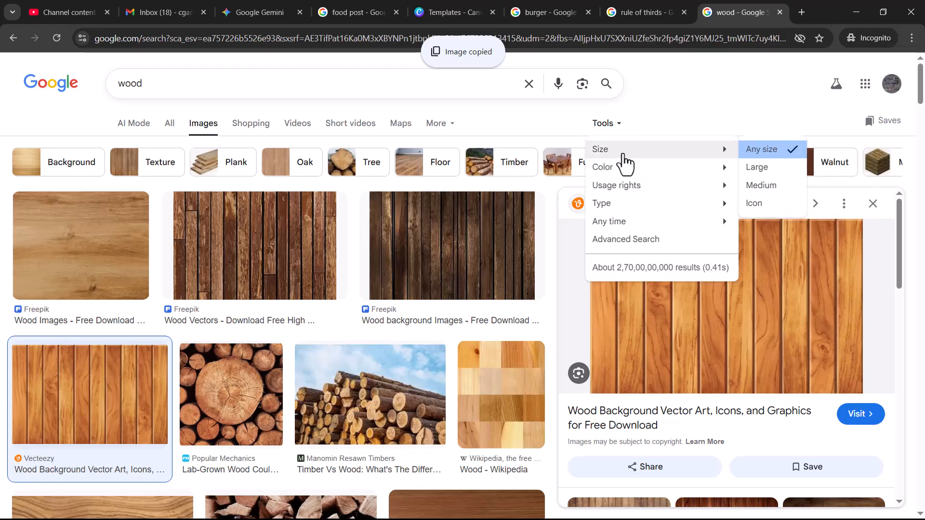
{"action": "mouse_move", "coordinate": [713, 149]}
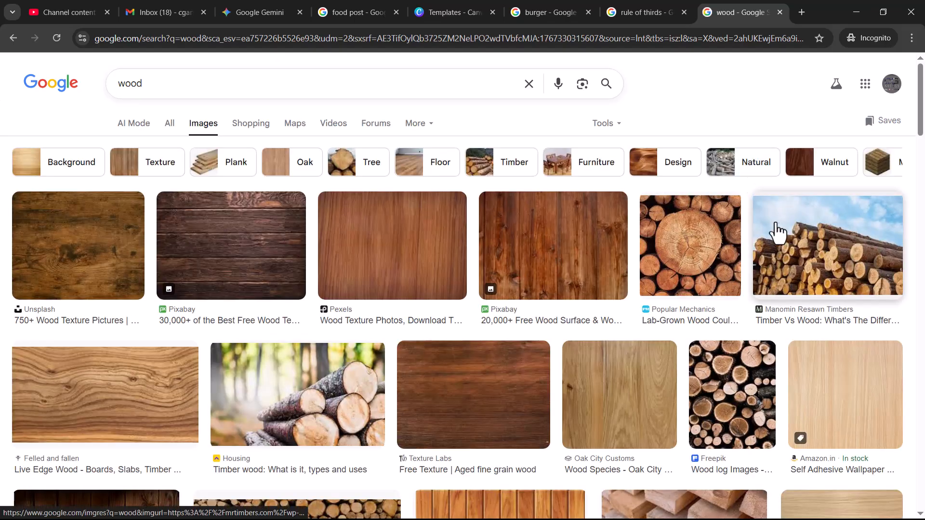
{"action": "scroll", "coordinate": [747, 252], "scroll_direction": "down", "scroll_amount": 5}
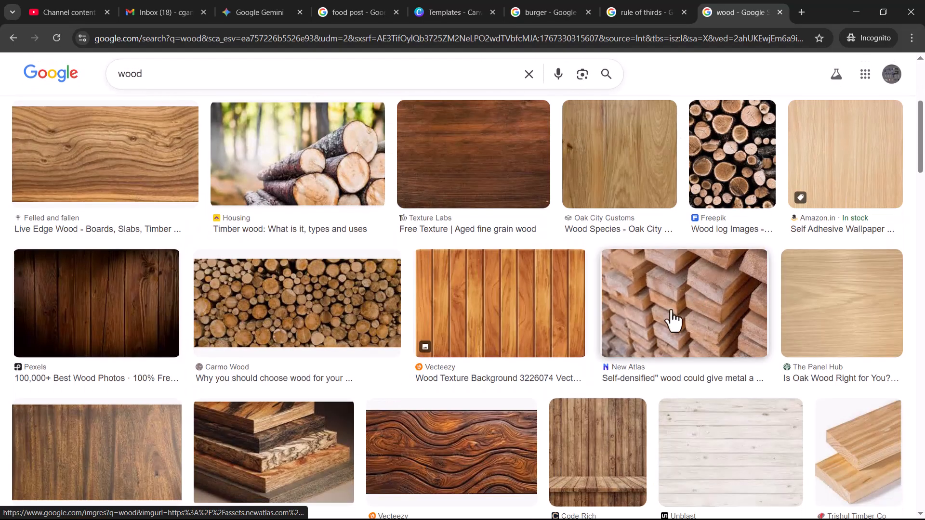
{"action": "scroll", "coordinate": [628, 318], "scroll_direction": "down", "scroll_amount": 5}
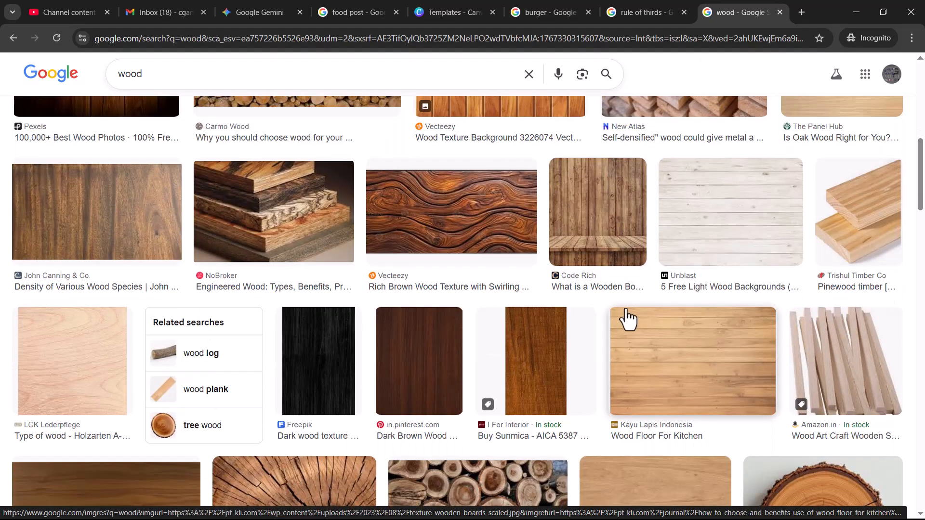
- Copy the light horizontal-plank image from Kayu Lapis Indonesia and paste it into the Photoshop document above the Burger group
{"action": "left_click", "coordinate": [708, 377]}
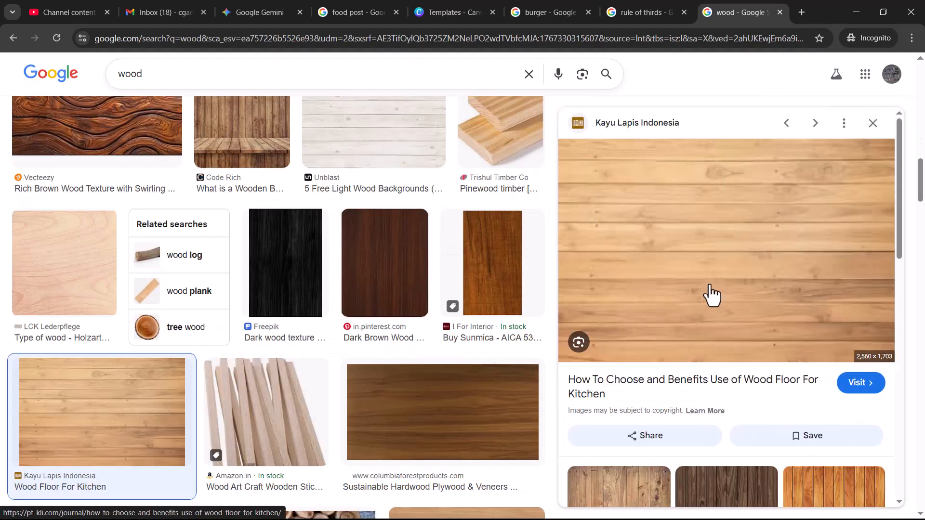
{"action": "right_click", "coordinate": [718, 206]}
{"action": "left_click", "coordinate": [760, 403]}
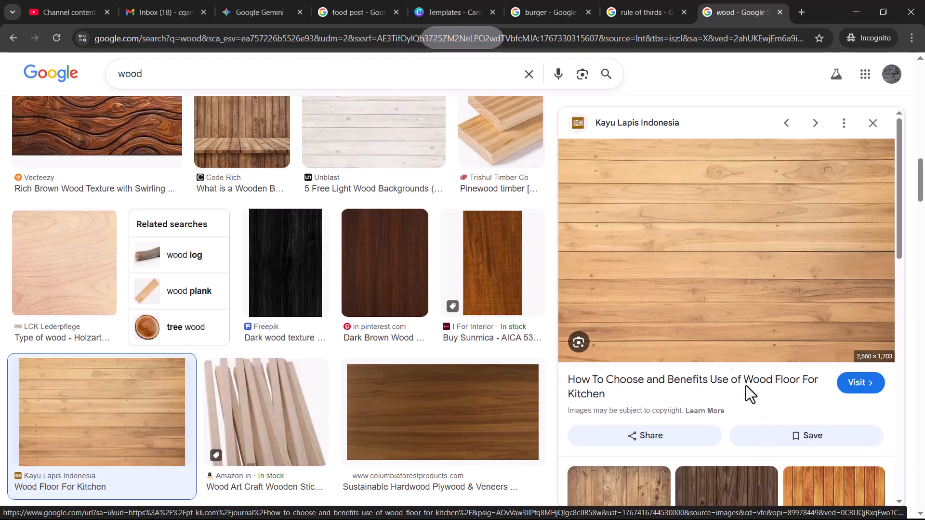
{"action": "key", "text": "alt+Tab"}
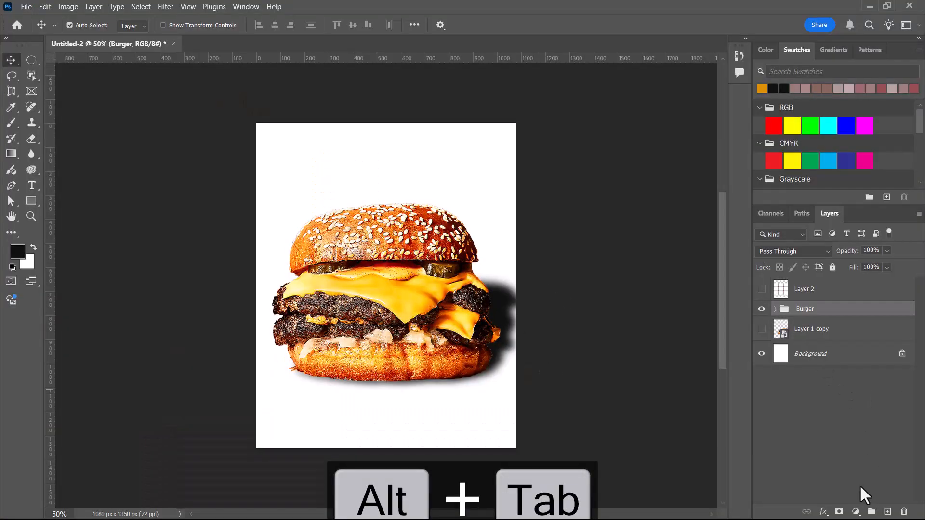
{"action": "key", "text": "ctrl+v"}
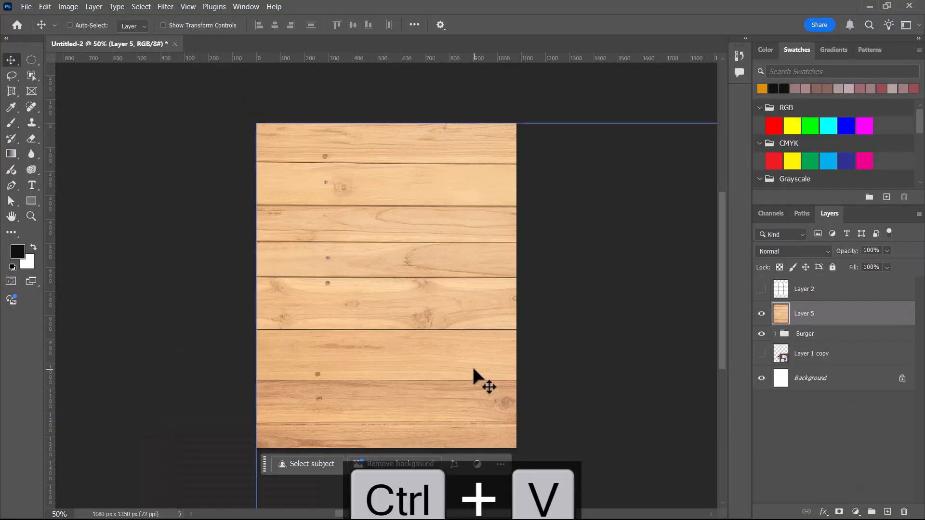
- Convert the pasted wood layer to a smart object
{"action": "key", "text": "ctrl+t"}
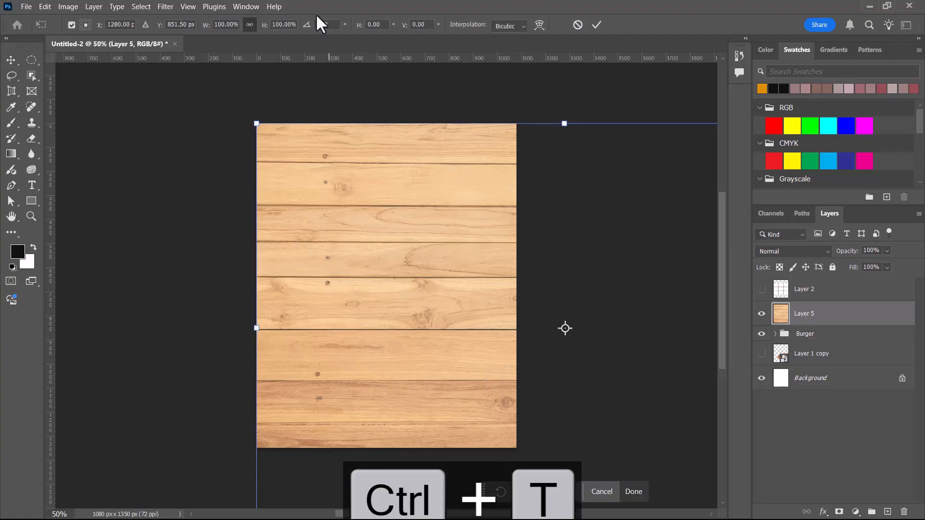
{"action": "key", "text": "Return"}
{"action": "right_click", "coordinate": [824, 317]}
{"action": "left_click", "coordinate": [829, 237]}
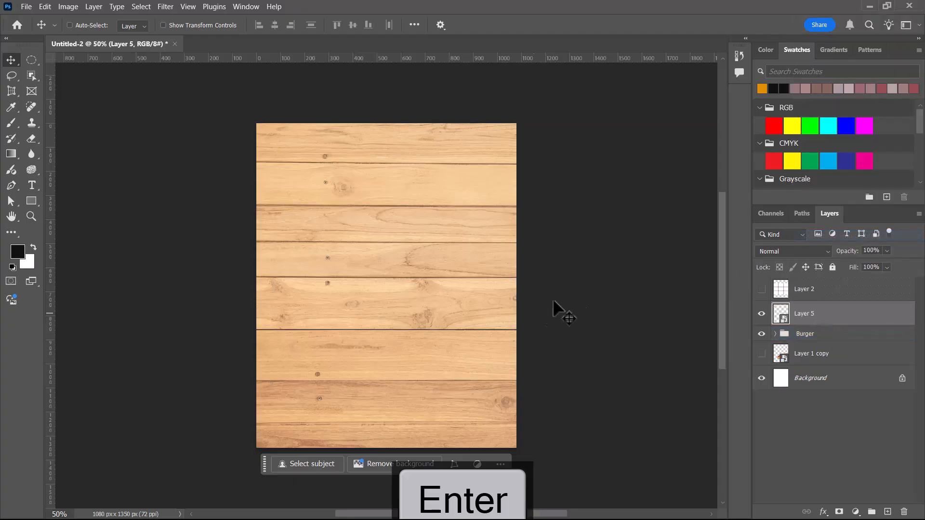
- Scale the wood layer proportionally to 49% and move it over the lower part of the canvas, covering its width
{"action": "key", "text": "ctrl+t"}
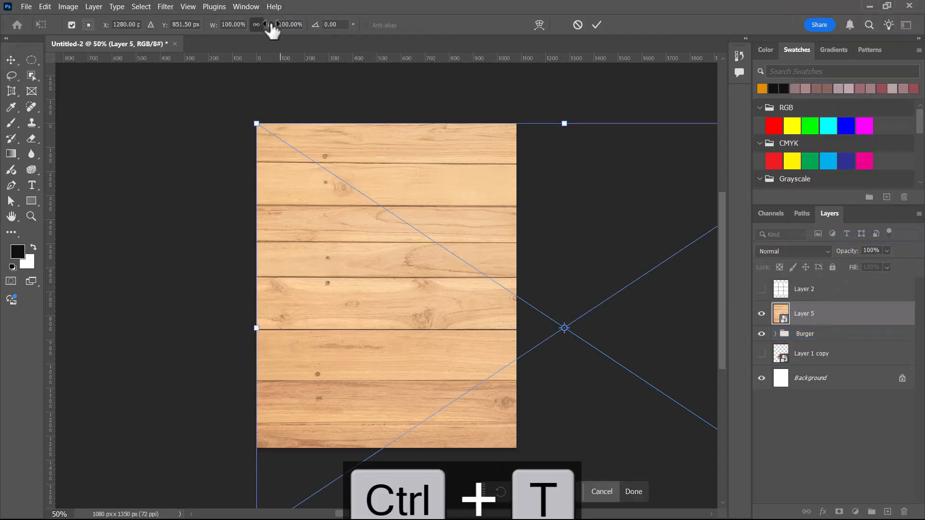
{"action": "left_click_drag", "start_coordinate": [269, 33], "coordinate": [241, 44]}
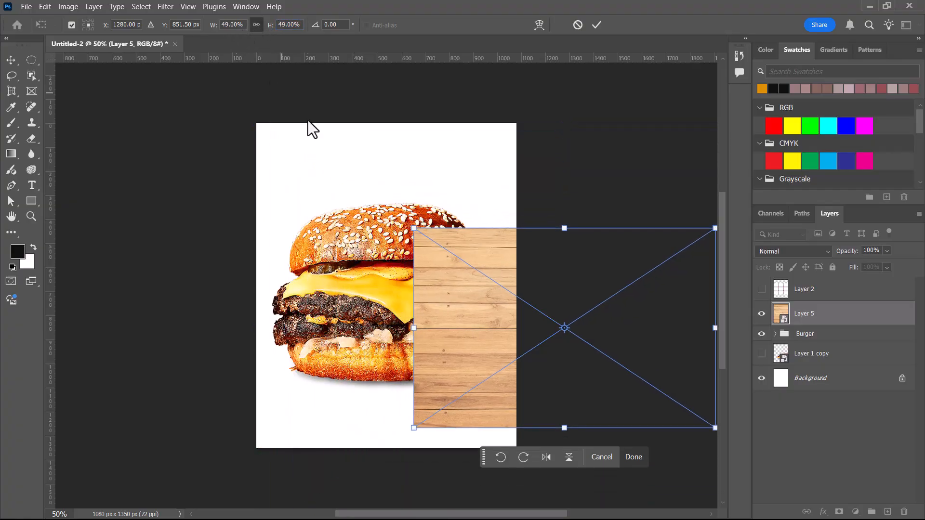
{"action": "left_click_drag", "start_coordinate": [480, 344], "coordinate": [318, 337]}
- Try flipping the wood layer horizontally and vertically, and reverse both flips
{"action": "right_click", "coordinate": [379, 262]}
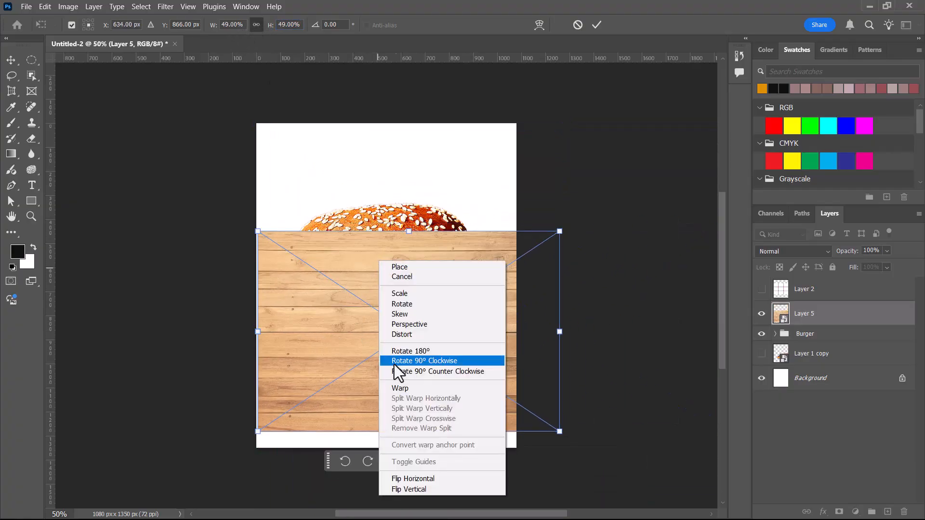
{"action": "left_click", "coordinate": [423, 490]}
{"action": "right_click", "coordinate": [393, 299]}
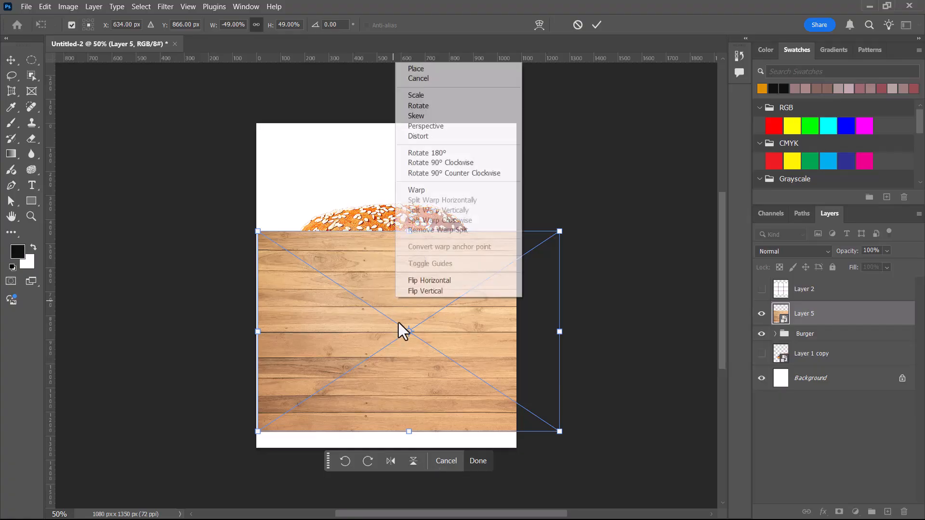
{"action": "left_click", "coordinate": [444, 290]}
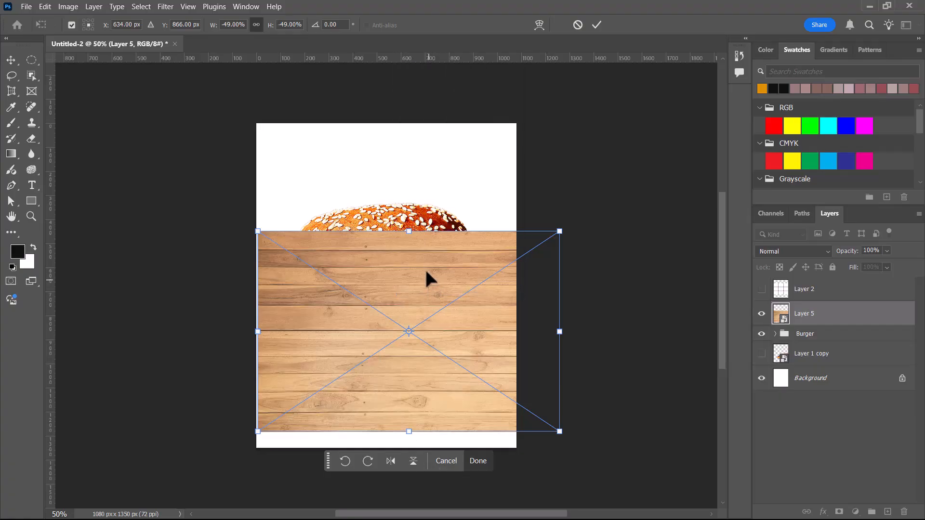
{"action": "right_click", "coordinate": [426, 273]}
{"action": "left_click", "coordinate": [487, 491]}
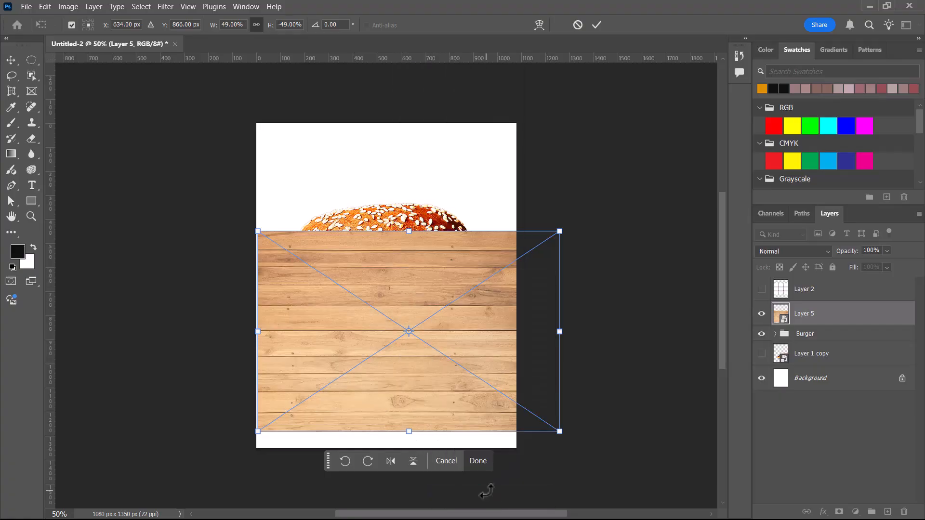
{"action": "right_click", "coordinate": [419, 290]}
{"action": "left_click", "coordinate": [466, 284]}
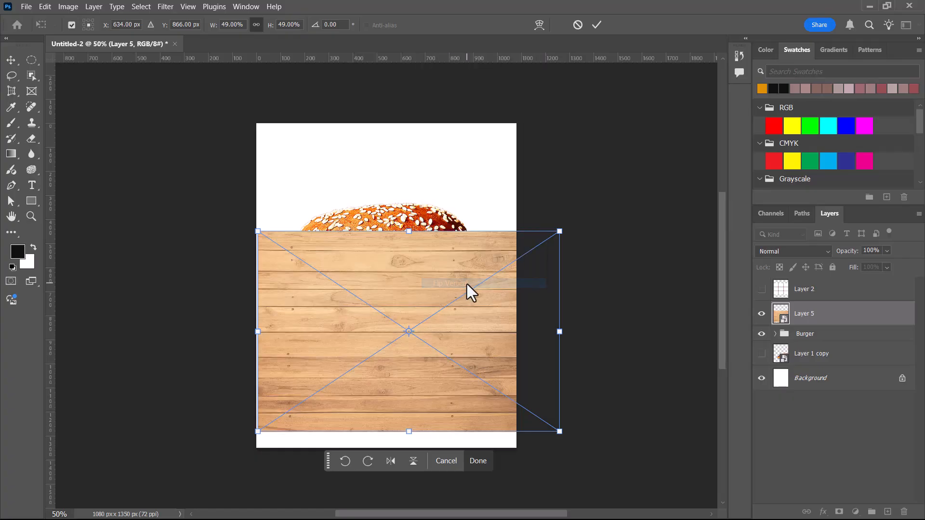
- Rotate the wood layer 180° and a further 90° clockwise so its planks run vertically
{"action": "right_click", "coordinate": [437, 257]}
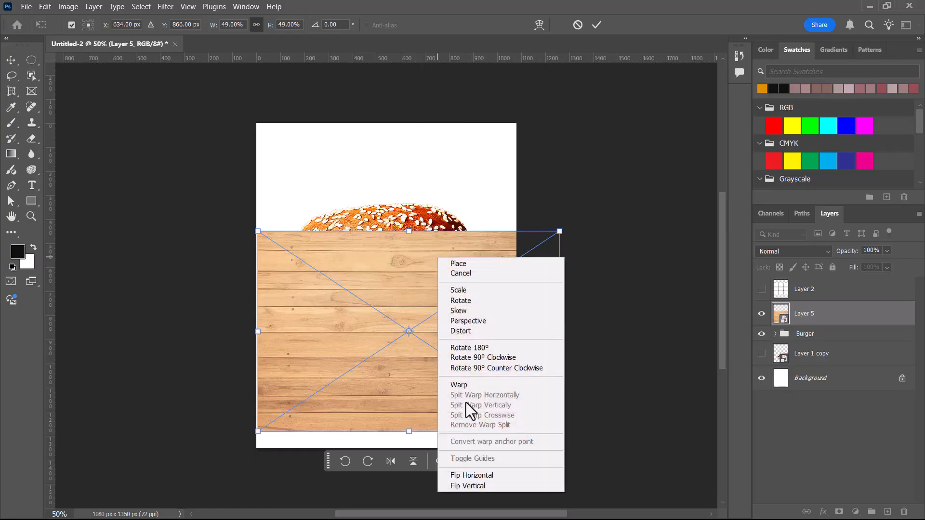
{"action": "left_click", "coordinate": [491, 348]}
{"action": "right_click", "coordinate": [417, 289]}
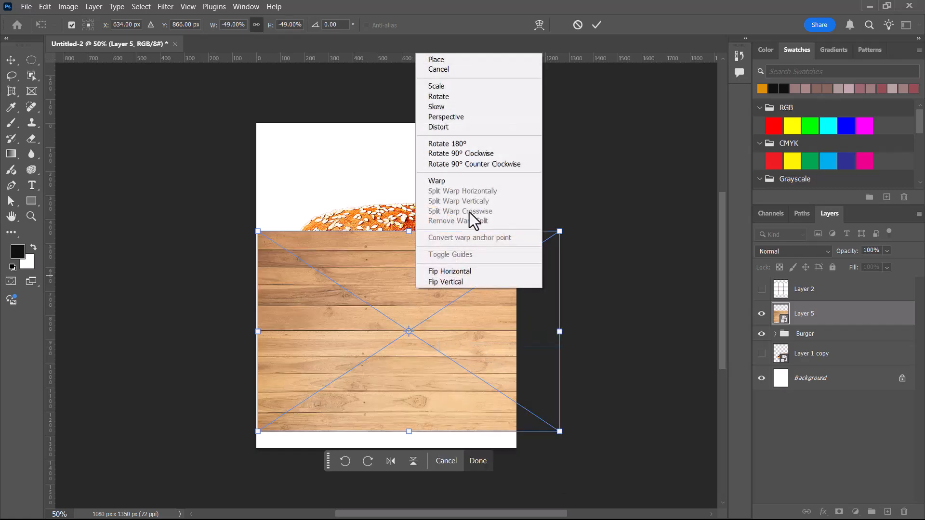
{"action": "left_click", "coordinate": [481, 154]}
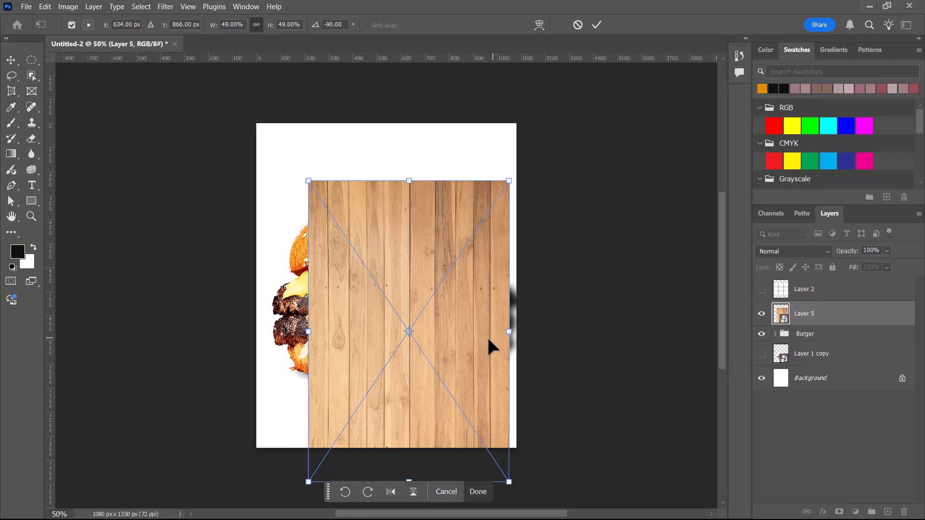
- Move the wood layer toward the canvas center and compress it vertically with Perspective into a short rectangle over the burger's lower half
{"action": "key", "text": "alt+Tab"}
{"action": "left_click_drag", "start_coordinate": [455, 326], "coordinate": [420, 301]}
{"action": "right_click", "coordinate": [429, 259]}
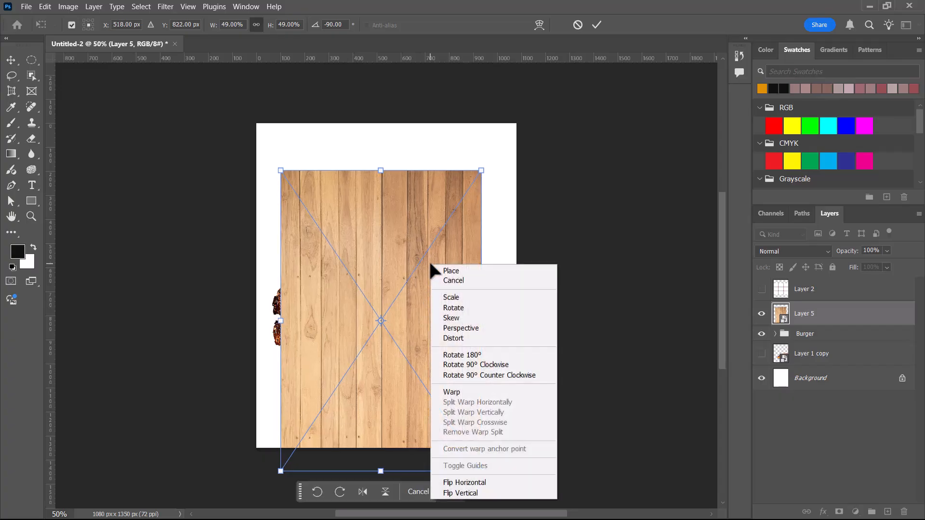
{"action": "left_click", "coordinate": [472, 329]}
{"action": "left_click_drag", "start_coordinate": [282, 169], "coordinate": [256, 275]}
{"action": "left_click_drag", "start_coordinate": [280, 372], "coordinate": [259, 387]}
{"action": "left_click_drag", "start_coordinate": [483, 173], "coordinate": [496, 260]}
- Skew the wood layer's lower corners outward to the canvas edges and lower its upper corners to the burger's patties
{"action": "right_click", "coordinate": [462, 290]}
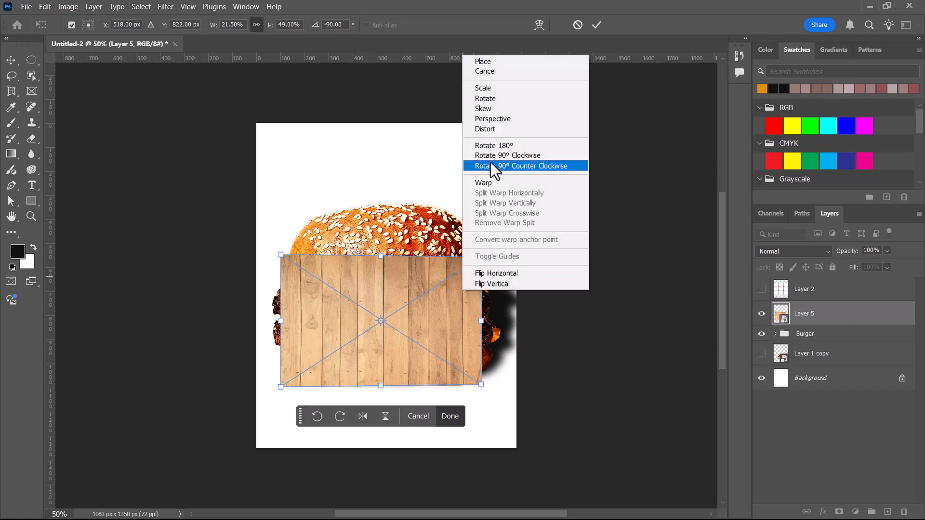
{"action": "left_click", "coordinate": [501, 108]}
{"action": "left_click_drag", "start_coordinate": [281, 386], "coordinate": [253, 387]}
{"action": "left_click_drag", "start_coordinate": [476, 386], "coordinate": [522, 387]}
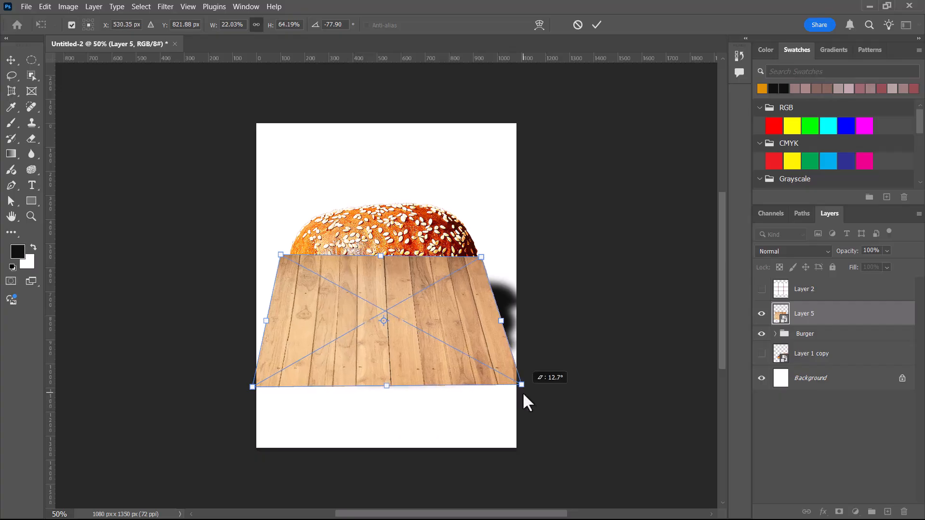
{"action": "left_click_drag", "start_coordinate": [481, 256], "coordinate": [500, 316]}
{"action": "left_click_drag", "start_coordinate": [281, 256], "coordinate": [229, 321]}
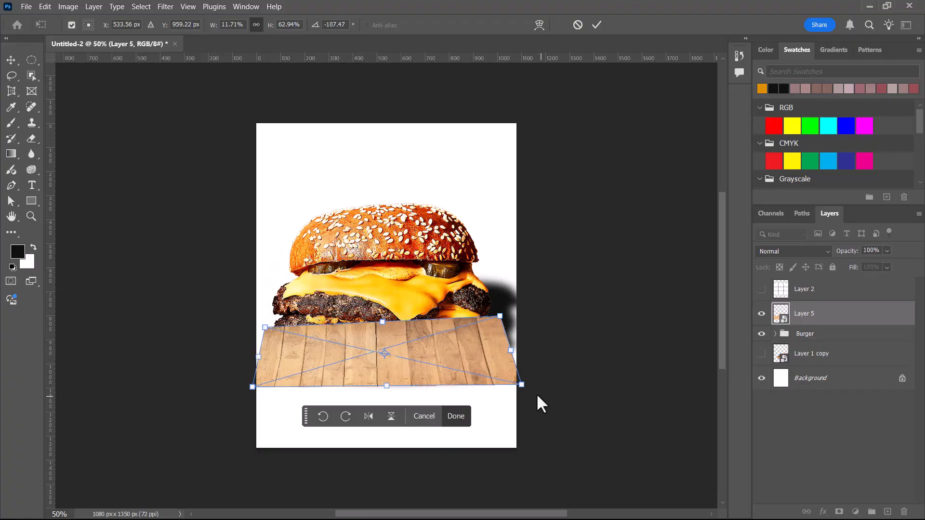
- Stretch the wood's lower corners past the canvas edges, lower its upper edge to the bottom bun, and apply the transform
{"action": "left_click_drag", "start_coordinate": [524, 386], "coordinate": [533, 470]}
{"action": "left_click_drag", "start_coordinate": [254, 393], "coordinate": [261, 459]}
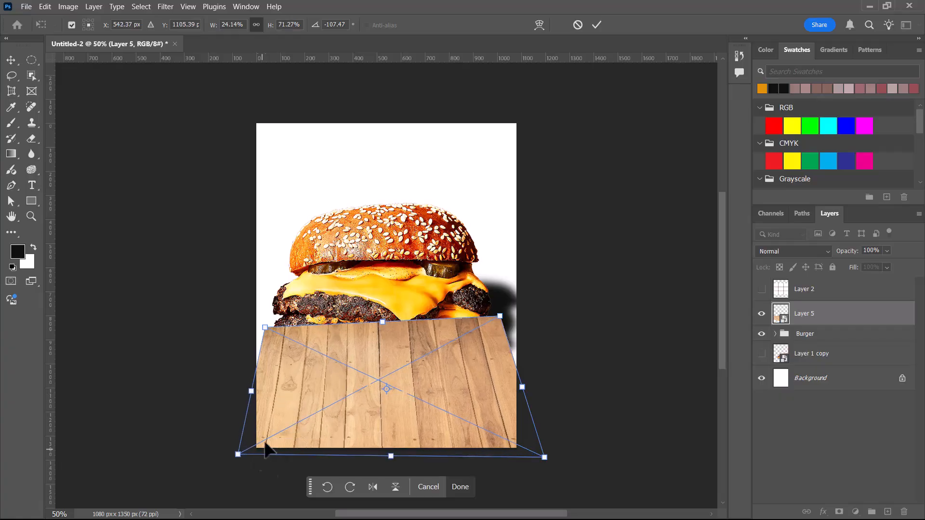
{"action": "left_click_drag", "start_coordinate": [267, 329], "coordinate": [260, 361]}
{"action": "left_click_drag", "start_coordinate": [501, 315], "coordinate": [533, 363]}
{"action": "left_click_drag", "start_coordinate": [470, 414], "coordinate": [470, 392]}
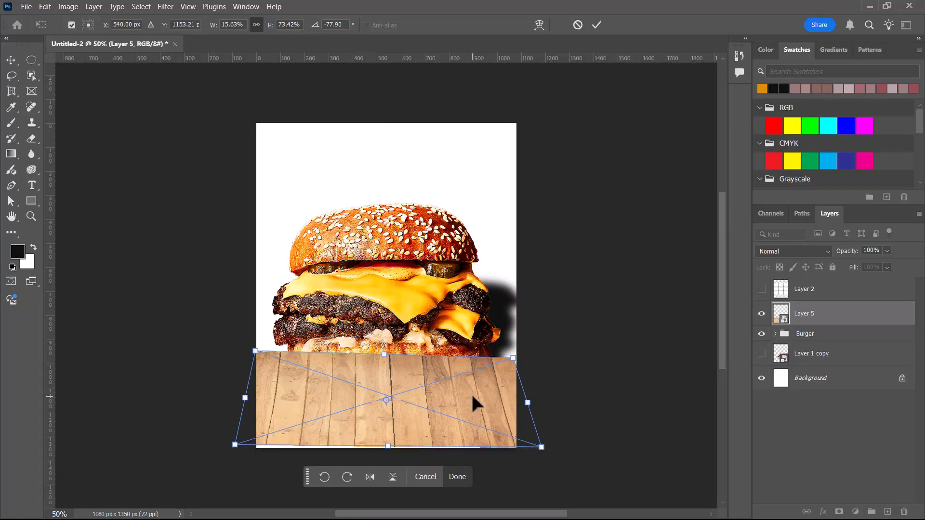
{"action": "key", "text": "Return"}
- Nudge the wood layer into position and place it beneath the Burger group, directly above the Background layer
{"action": "left_click_drag", "start_coordinate": [410, 419], "coordinate": [407, 421]}
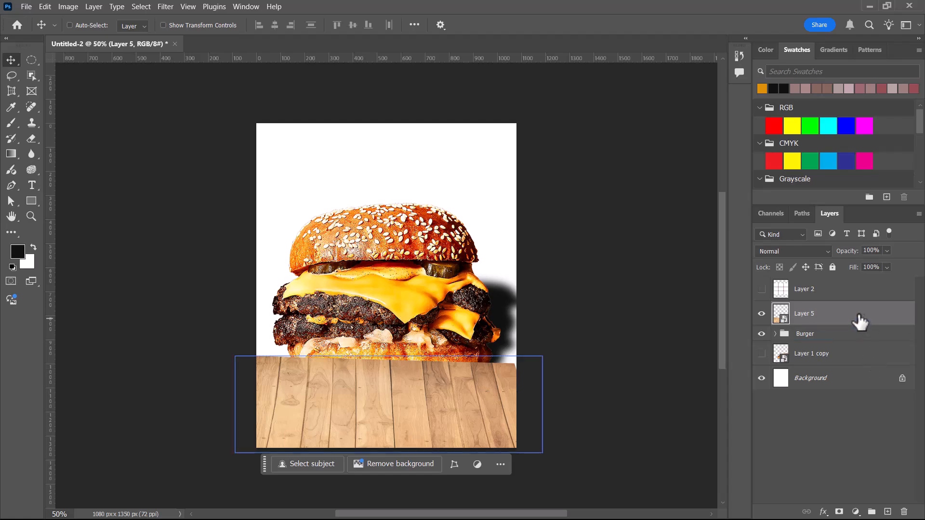
{"action": "left_click_drag", "start_coordinate": [859, 323], "coordinate": [862, 357]}
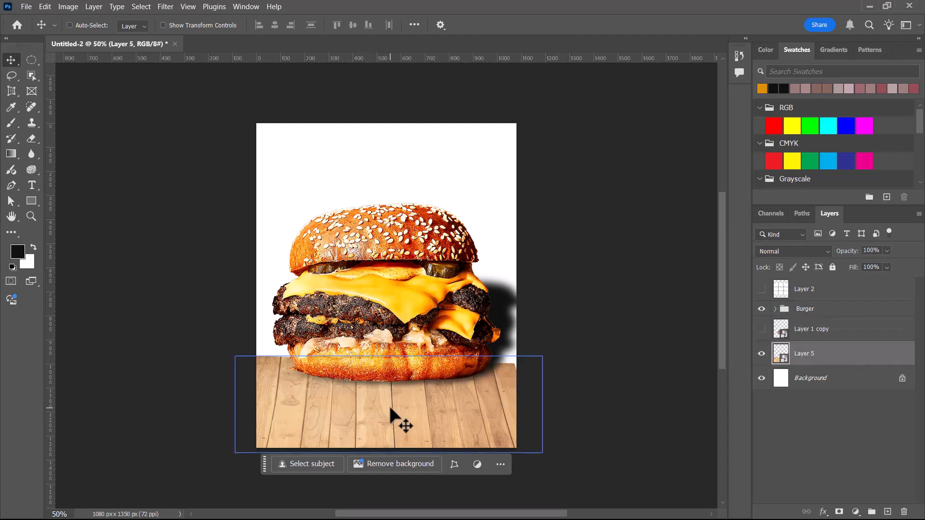
- Switch to the browser and examine the wooden surface in the burger reference among the food post image results
{"action": "key", "text": "ctrl+t"}
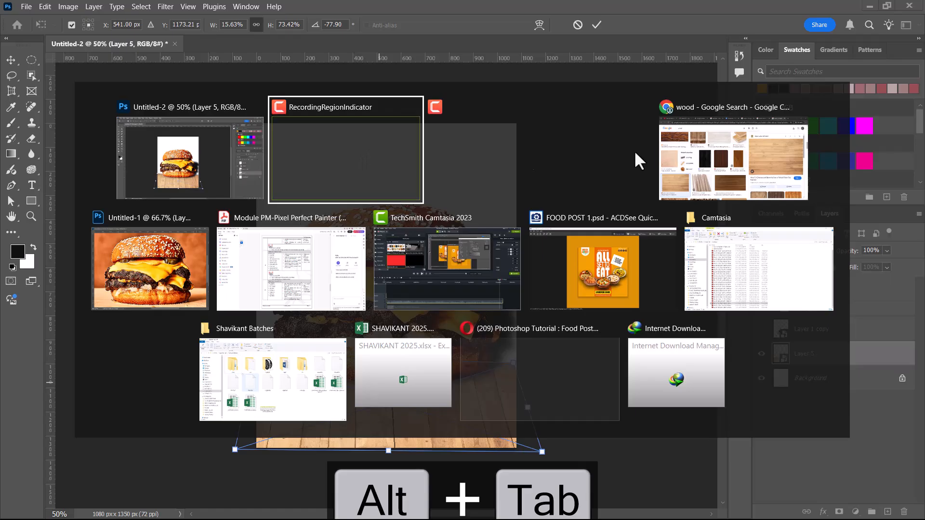
{"action": "left_click", "coordinate": [724, 151]}
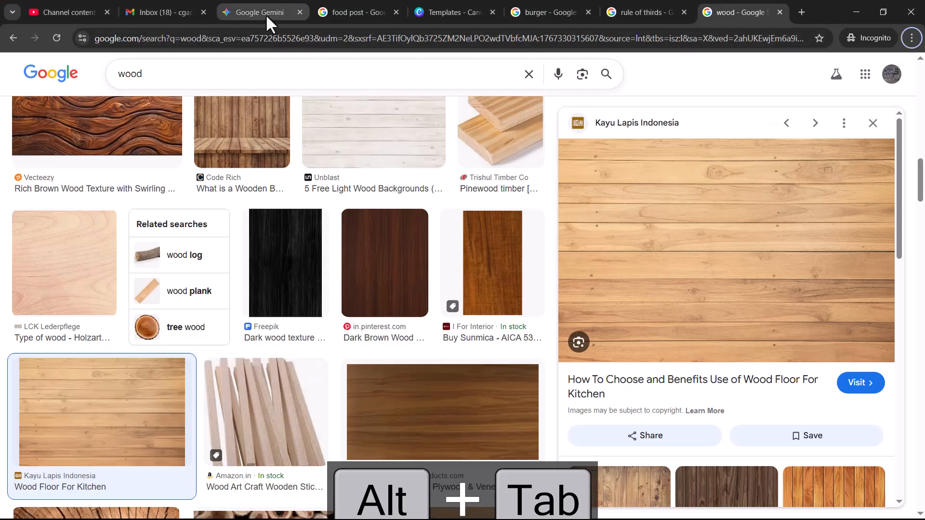
{"action": "left_click", "coordinate": [354, 11]}
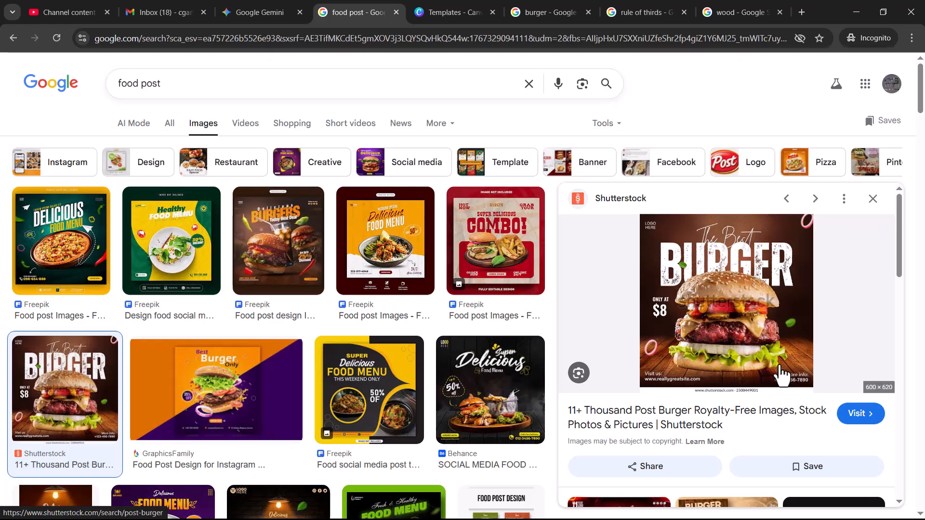
{"action": "key", "text": "alt+Tab"}
- Adjust the wood layer's Perspective, raising its upper edge behind the burger's lower patty and extending its lower edge below the canvas
{"action": "right_click", "coordinate": [491, 395]}
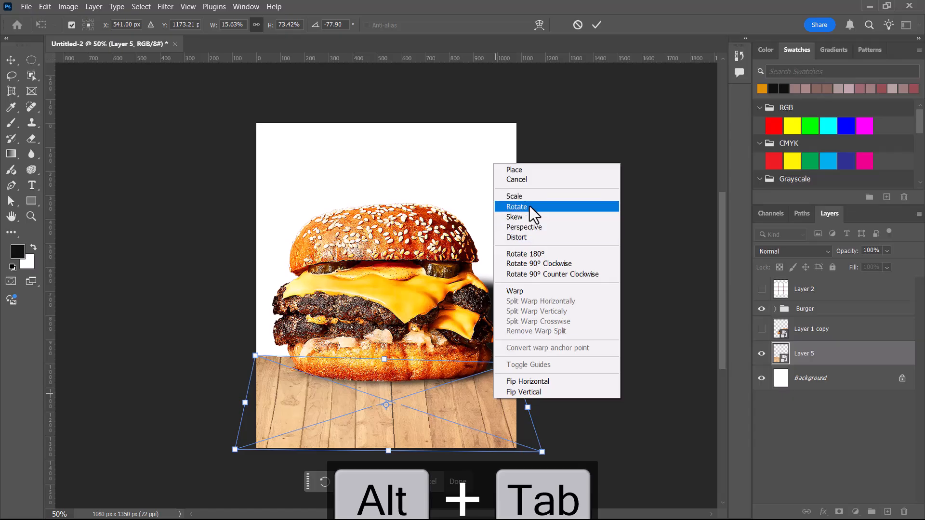
{"action": "left_click", "coordinate": [528, 227]}
{"action": "mouse_move", "coordinate": [254, 356]}
{"action": "left_mouse_down"}
{"action": "mouse_move", "coordinate": [251, 327]}
{"action": "mouse_move", "coordinate": [244, 341]}
{"action": "left_mouse_up"}
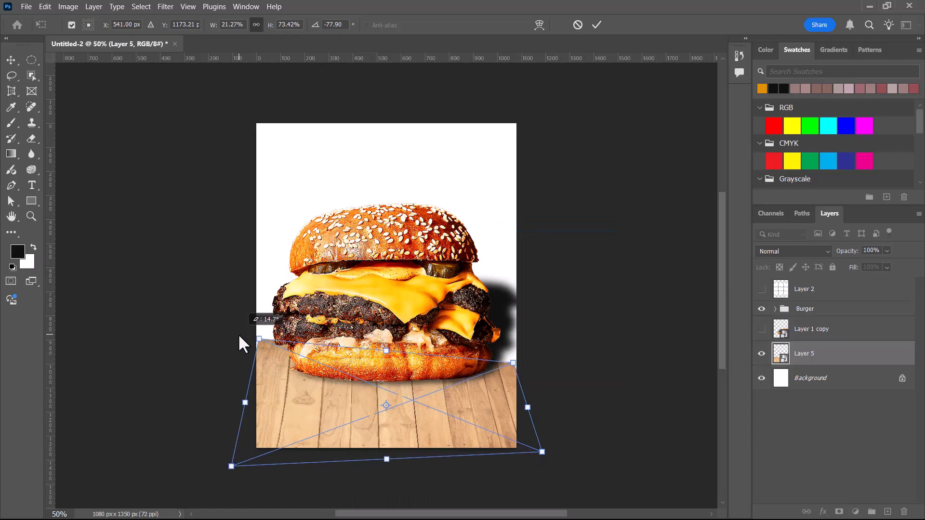
{"action": "left_click_drag", "start_coordinate": [514, 362], "coordinate": [520, 328]}
{"action": "mouse_move", "coordinate": [547, 472]}
{"action": "left_mouse_down"}
{"action": "mouse_move", "coordinate": [549, 441]}
{"action": "mouse_move", "coordinate": [533, 471]}
{"action": "left_mouse_up"}
{"action": "left_click_drag", "start_coordinate": [530, 411], "coordinate": [527, 406]}
{"action": "mouse_move", "coordinate": [521, 340]}
{"action": "left_mouse_down"}
{"action": "mouse_move", "coordinate": [523, 353]}
{"action": "mouse_move", "coordinate": [516, 343]}
{"action": "left_mouse_up"}
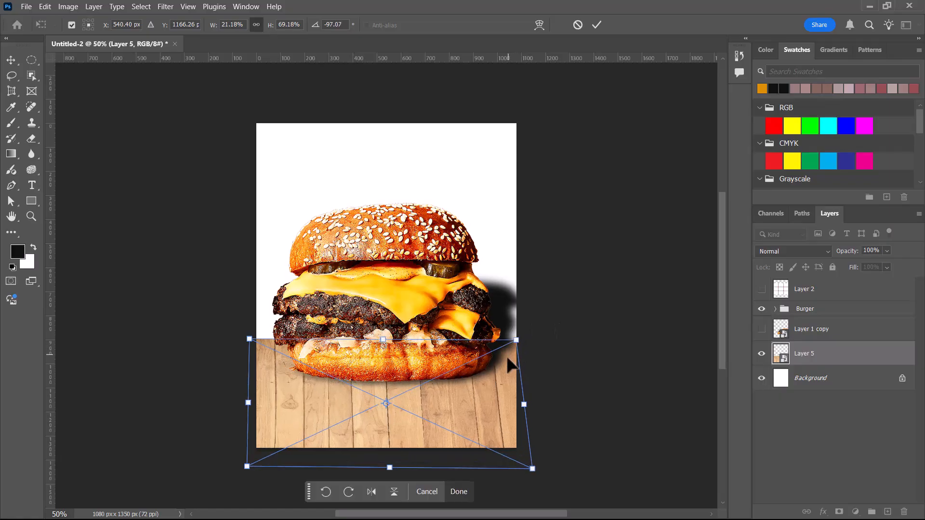
- Distort the wood layer into a flat trapezoid along the canvas's bottom, with its narrower upper edge below the bun, and apply it
{"action": "right_click", "coordinate": [468, 392]}
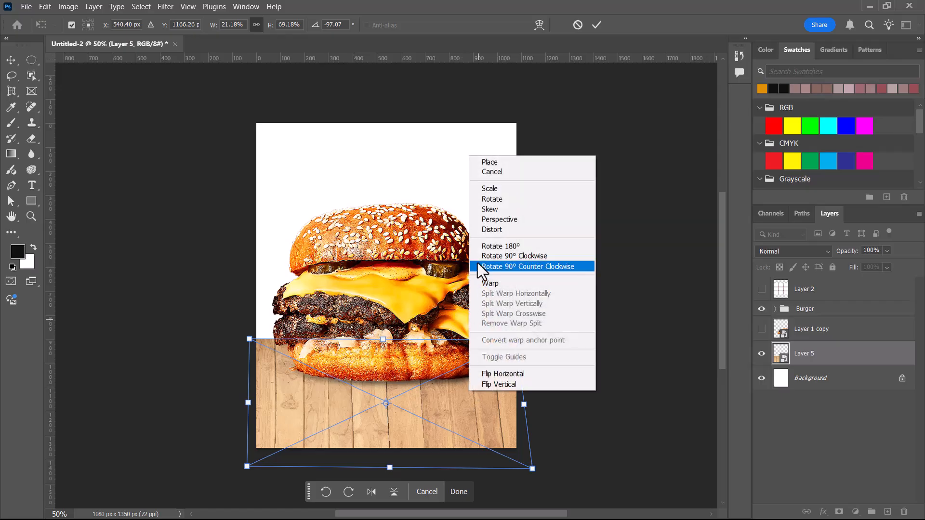
{"action": "left_click", "coordinate": [507, 229]}
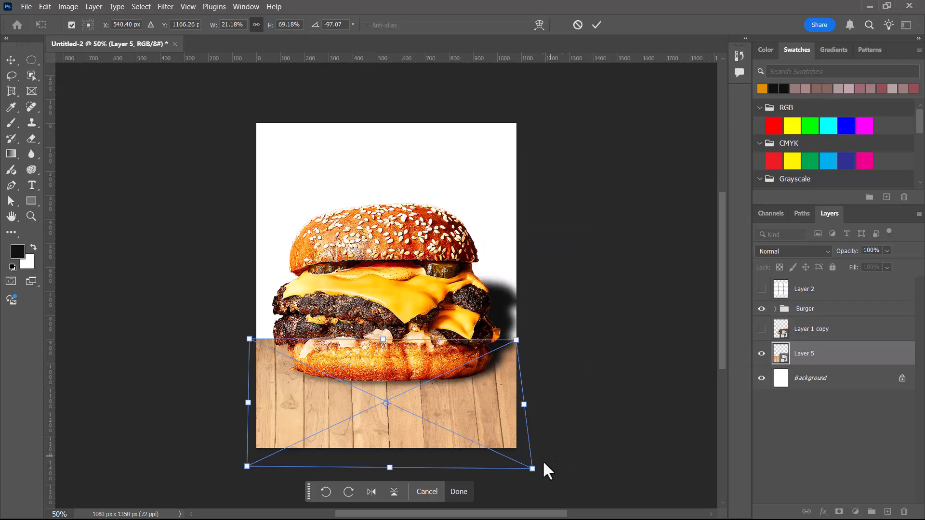
{"action": "left_click_drag", "start_coordinate": [531, 470], "coordinate": [522, 426]}
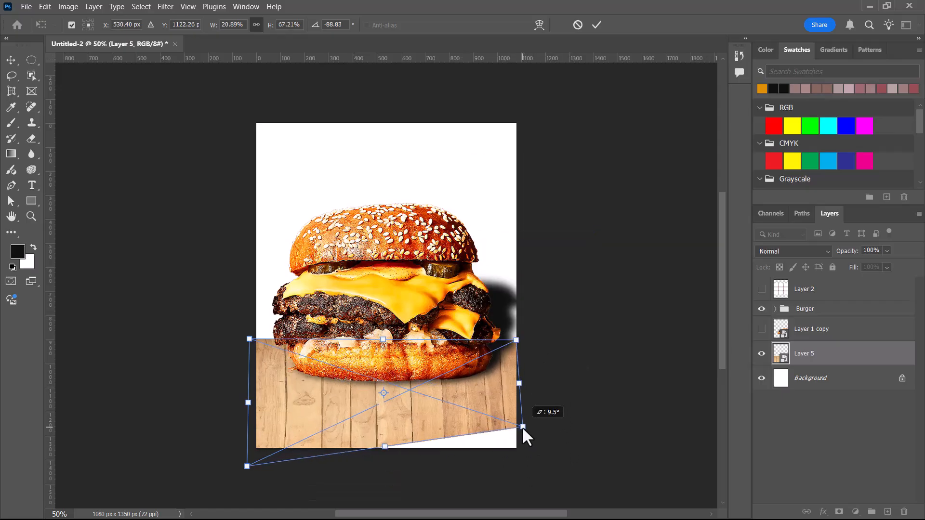
{"action": "mouse_move", "coordinate": [247, 467]}
{"action": "left_mouse_down"}
{"action": "mouse_move", "coordinate": [246, 432]}
{"action": "mouse_move", "coordinate": [248, 454]}
{"action": "left_mouse_up"}
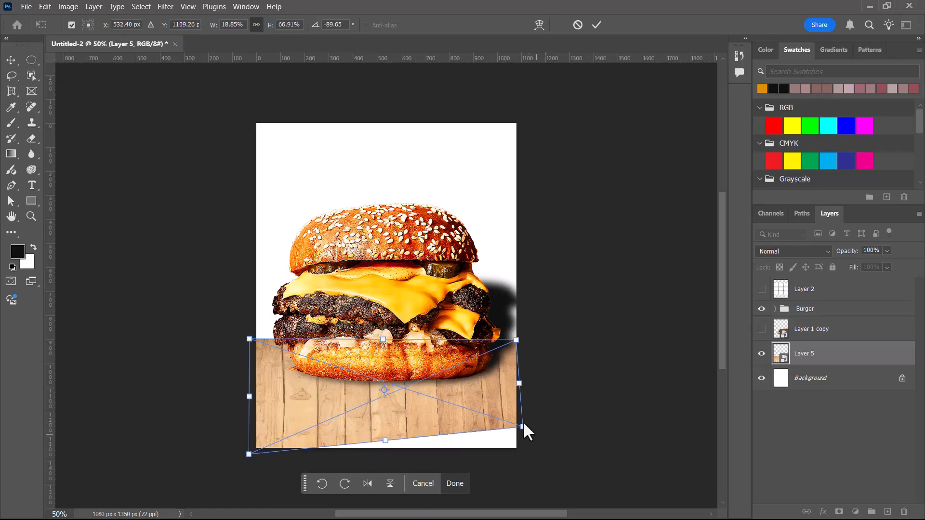
{"action": "left_click_drag", "start_coordinate": [523, 427], "coordinate": [523, 447]}
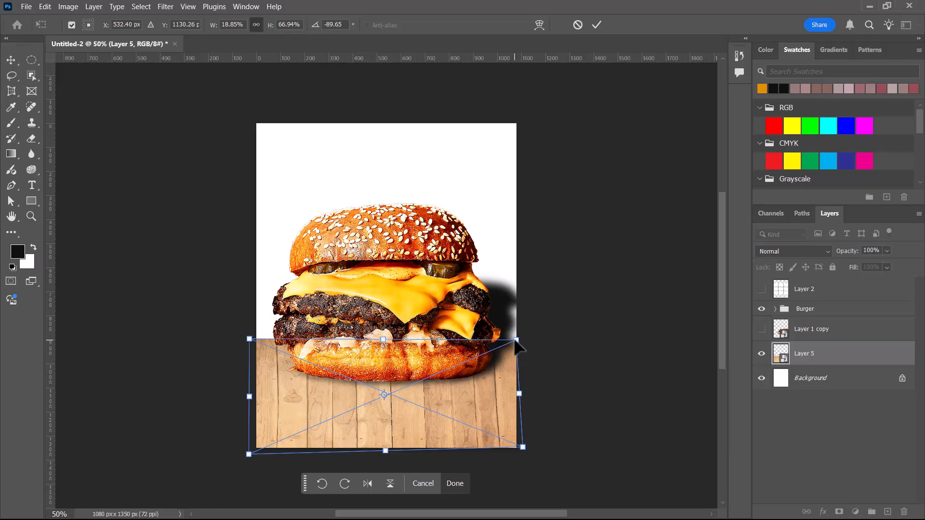
{"action": "left_click_drag", "start_coordinate": [514, 341], "coordinate": [490, 390]}
{"action": "left_click_drag", "start_coordinate": [249, 339], "coordinate": [270, 391]}
{"action": "key", "text": "Return"}
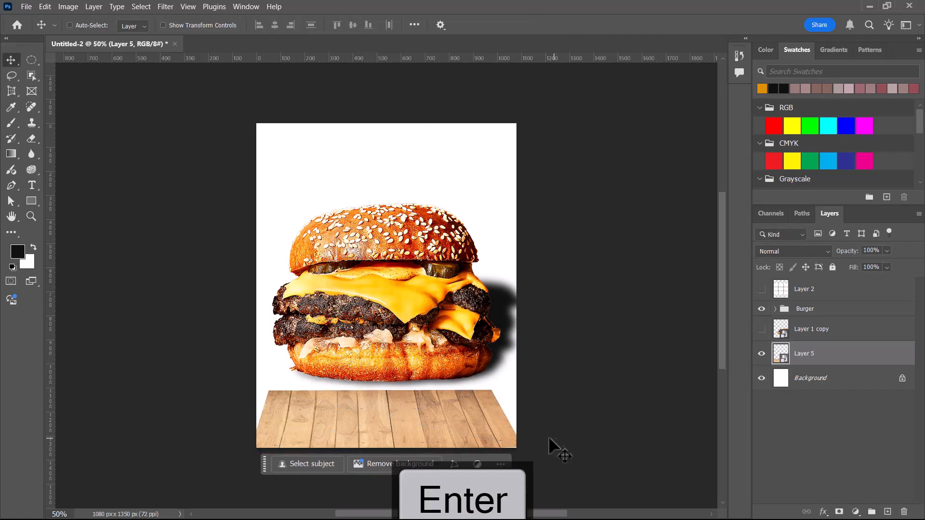
- Try scaling the wood layer through its width and height values, including 72.39% for both, and undo the scaling
{"action": "key", "text": "ctrl+t"}
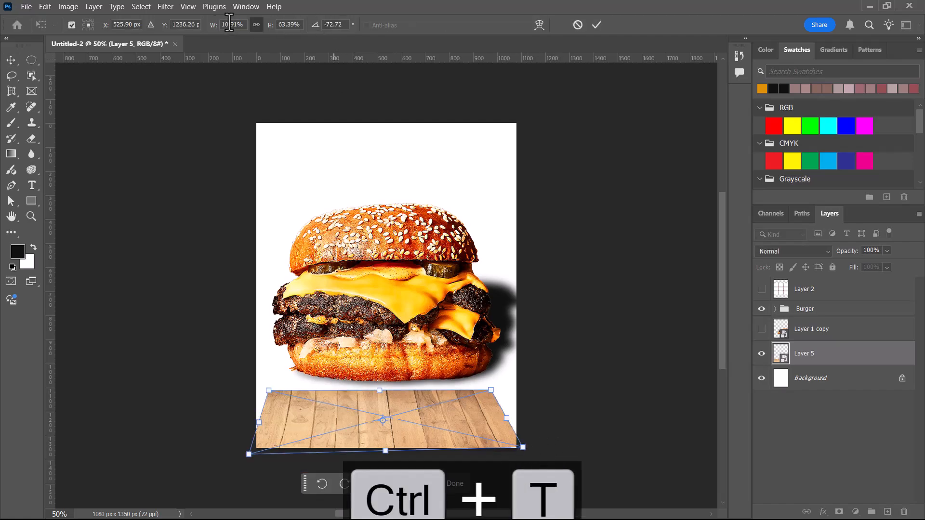
{"action": "left_click_drag", "start_coordinate": [210, 32], "coordinate": [234, 30]}
{"action": "key", "text": "ctrl+z"}
{"action": "key", "text": "Return"}
{"action": "key", "text": "ctrl+z"}
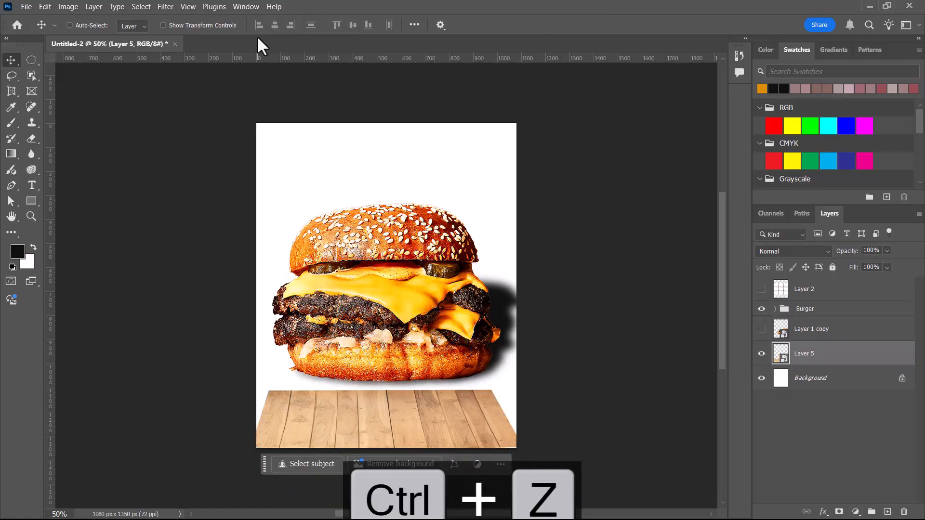
{"action": "key", "text": "ctrl+t"}
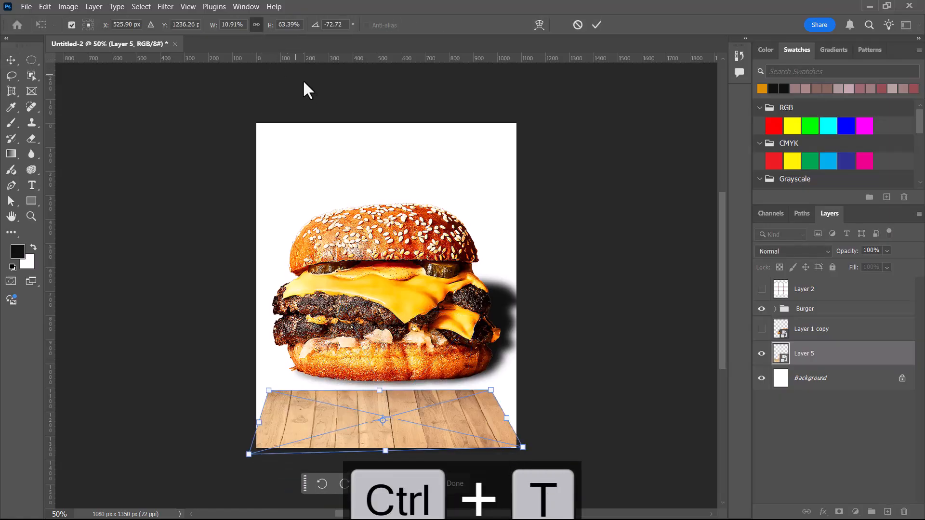
{"action": "left_click_drag", "start_coordinate": [272, 32], "coordinate": [277, 34]}
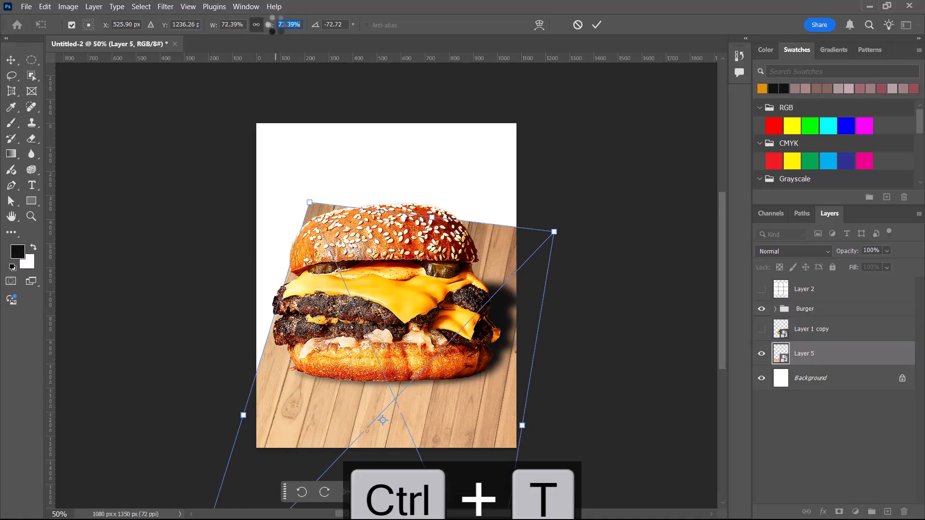
{"action": "key", "text": "ctrl+z"}
{"action": "key", "text": "Return"}
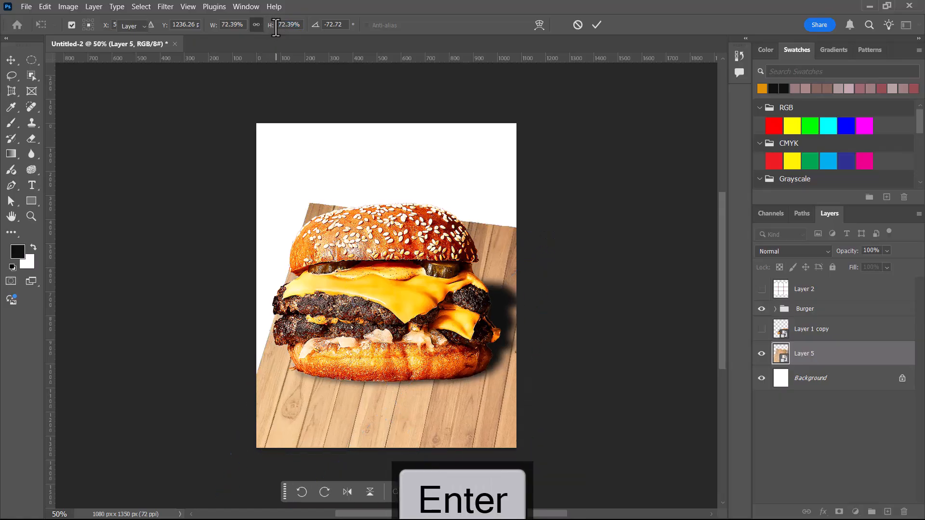
{"action": "key", "text": "ctrl+z"}
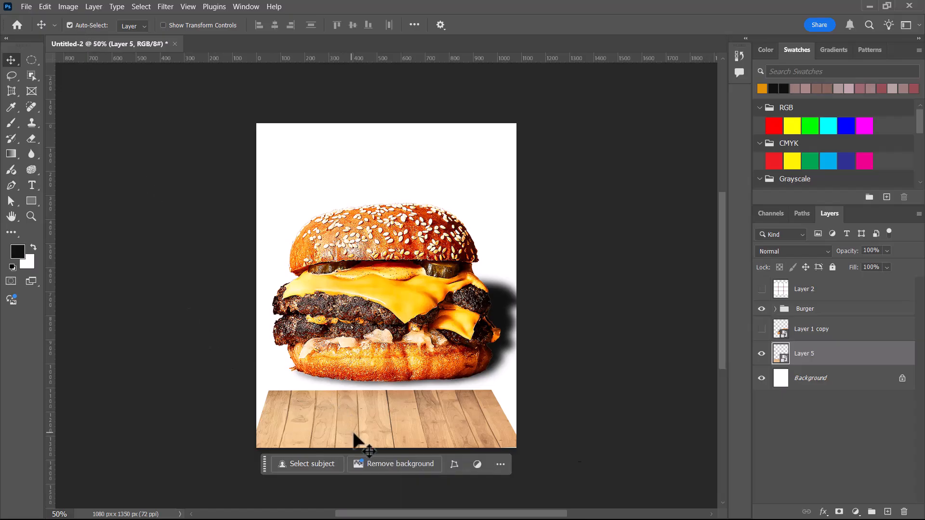
- Move the wood beneath the burger, show transform controls, and enlarge it to about 25% × 111%, extending past both canvas sides
{"action": "left_click_drag", "start_coordinate": [465, 425], "coordinate": [469, 398]}
{"action": "left_click", "coordinate": [163, 25]}
{"action": "left_click_drag", "start_coordinate": [259, 431], "coordinate": [178, 517]}
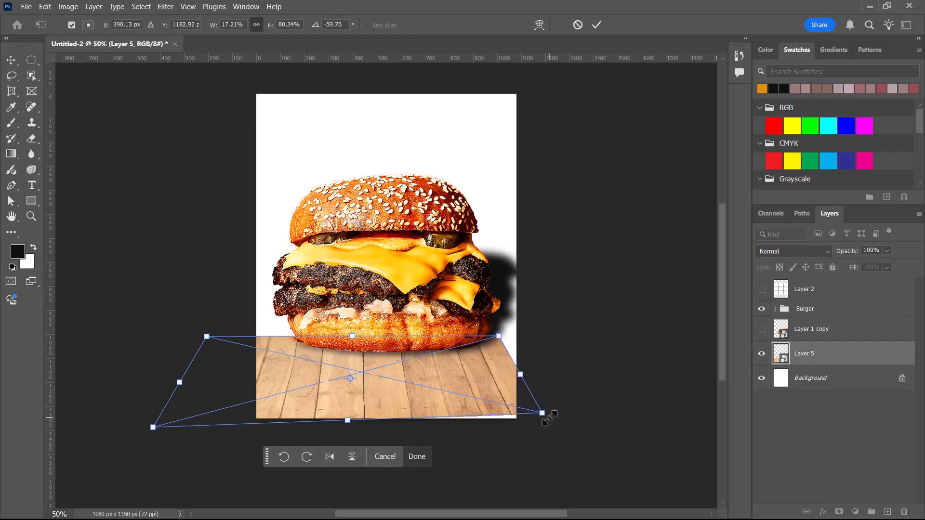
{"action": "left_click_drag", "start_coordinate": [543, 414], "coordinate": [603, 449]}
{"action": "left_click_drag", "start_coordinate": [415, 391], "coordinate": [416, 374]}
{"action": "left_click_drag", "start_coordinate": [606, 403], "coordinate": [665, 449]}
{"action": "left_click_drag", "start_coordinate": [436, 384], "coordinate": [429, 377]}
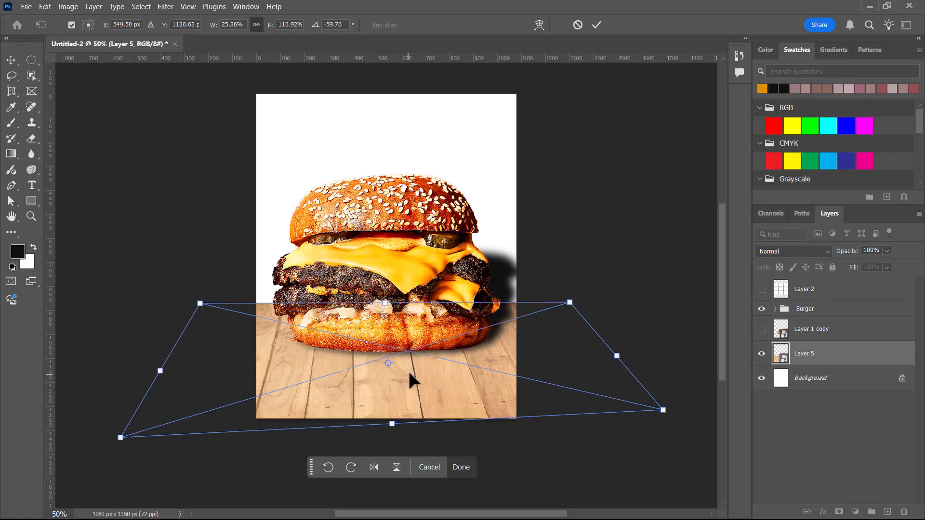
{"action": "key", "text": "Return"}
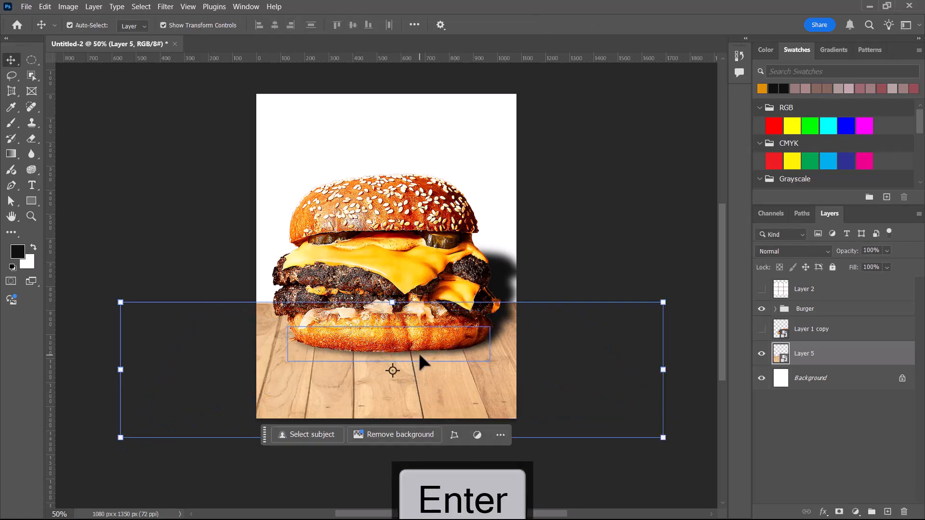
- Add a black-to-transparent linear gradient fill at 90° and 100% scale, move it above all layers, and compare it hidden and shown
{"action": "left_click", "coordinate": [856, 511]}
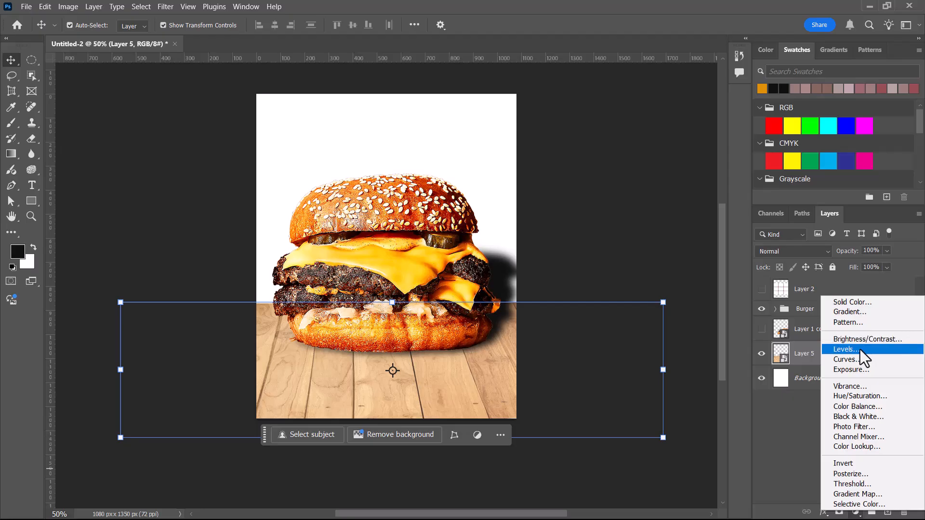
{"action": "left_click", "coordinate": [850, 312]}
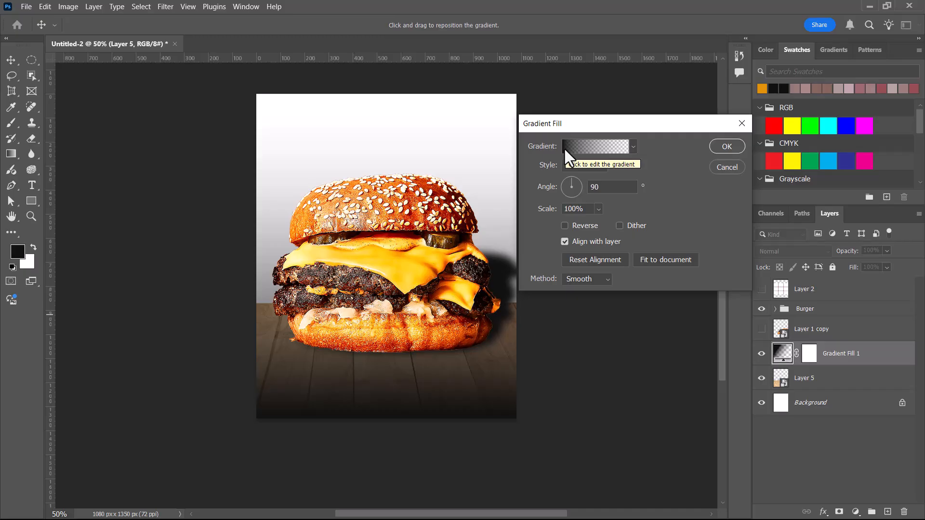
{"action": "left_click", "coordinate": [716, 147]}
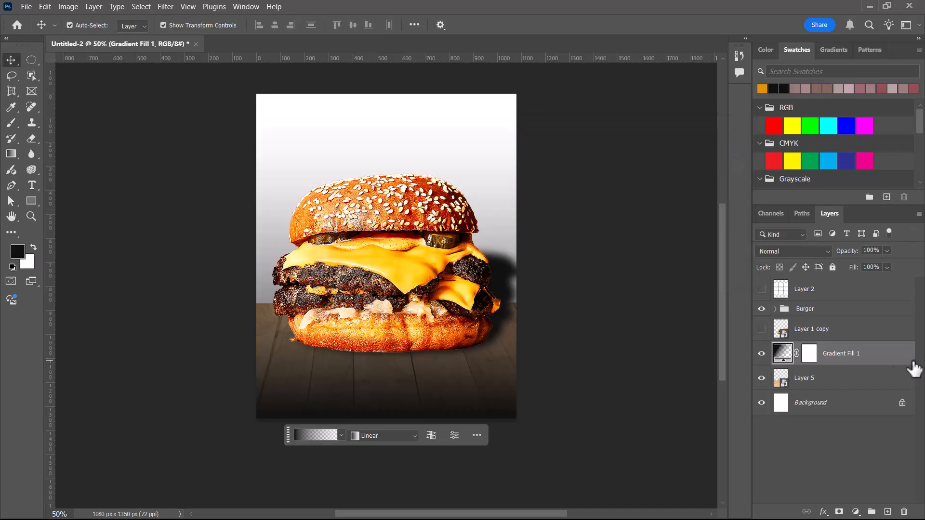
{"action": "left_click_drag", "start_coordinate": [867, 355], "coordinate": [850, 287]}
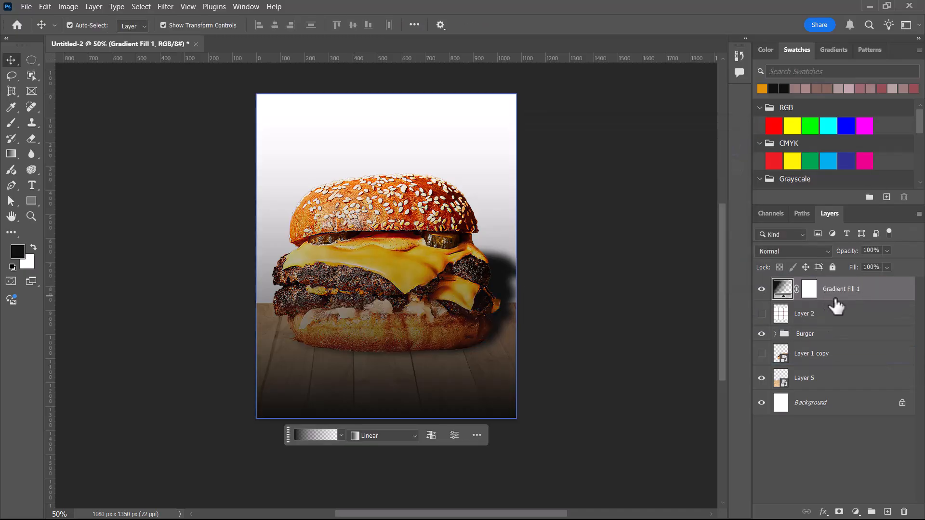
{"action": "left_click", "coordinate": [762, 289]}
{"action": "left_click", "coordinate": [762, 289]}
- Add a Color Balance adjustment above the wood layer, hide the black gradient fill, and set midtones to red +28 and green +4
{"action": "left_click", "coordinate": [830, 387]}
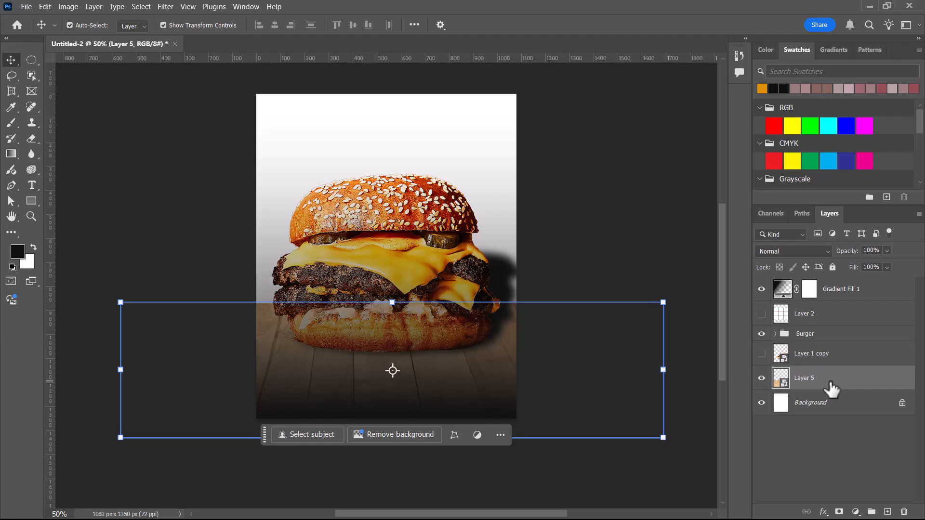
{"action": "left_click", "coordinate": [856, 511]}
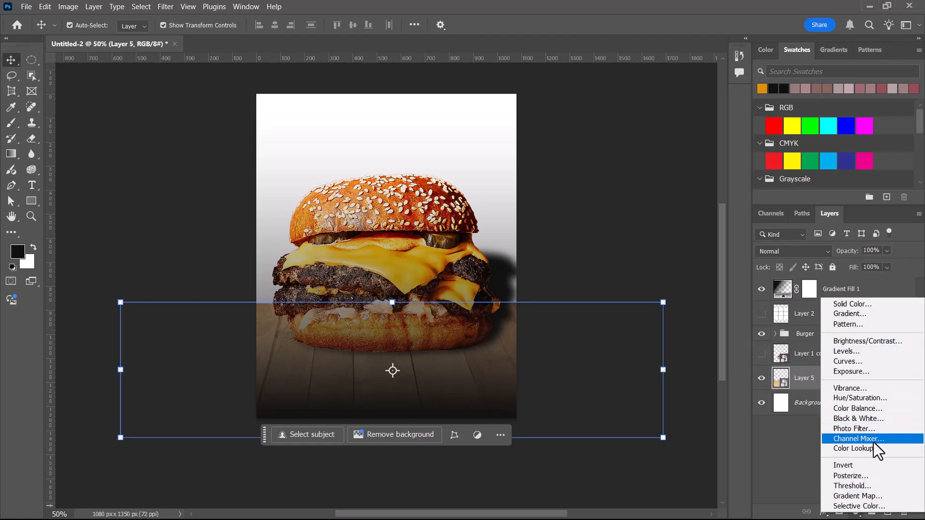
{"action": "left_click", "coordinate": [882, 409]}
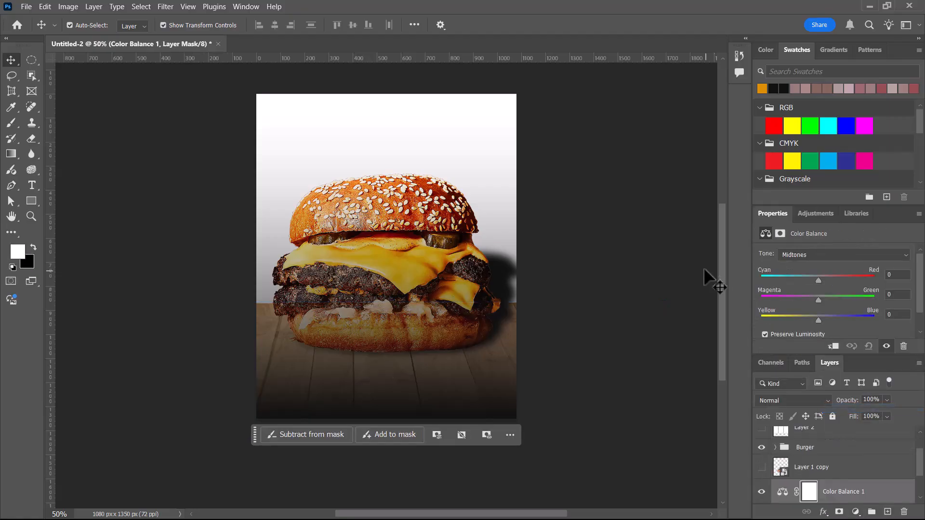
{"action": "left_click_drag", "start_coordinate": [817, 281], "coordinate": [833, 321]}
{"action": "left_click", "coordinate": [806, 449]}
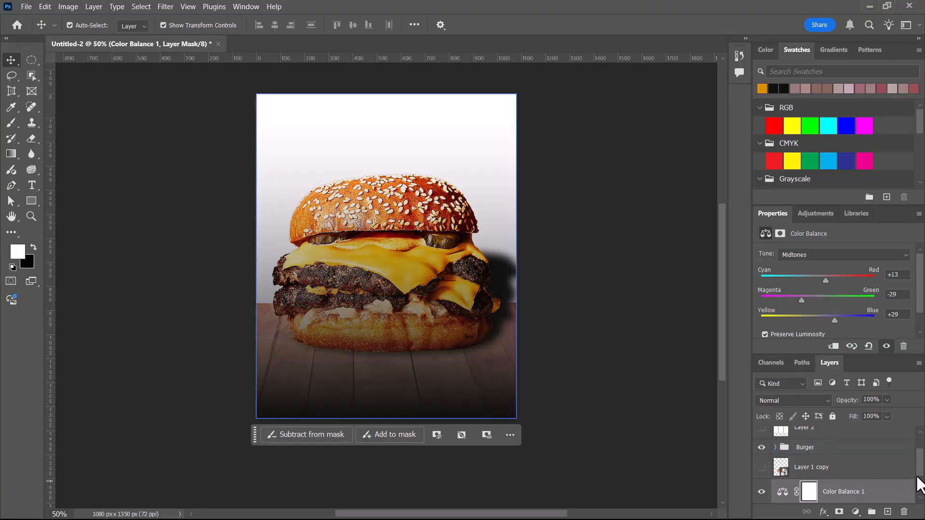
{"action": "left_click_drag", "start_coordinate": [919, 463], "coordinate": [919, 451]}
{"action": "left_click", "coordinate": [761, 438]}
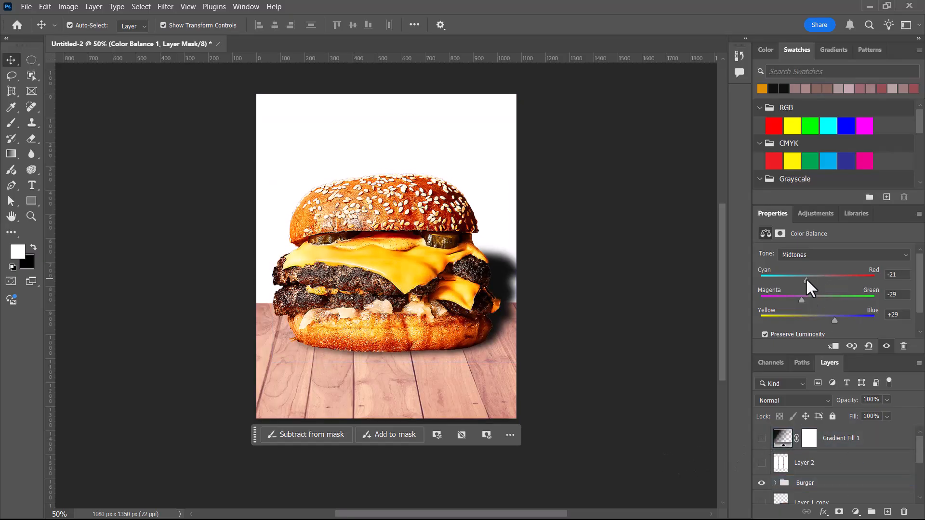
{"action": "left_click_drag", "start_coordinate": [800, 300], "coordinate": [820, 299]}
{"action": "scroll", "coordinate": [838, 465], "scroll_direction": "down", "scroll_amount": 5}
- Add a Levels adjustment above the wood's Color Balance with input levels 73, 0.53 and 255, and close its properties
{"action": "left_click", "coordinate": [855, 511]}
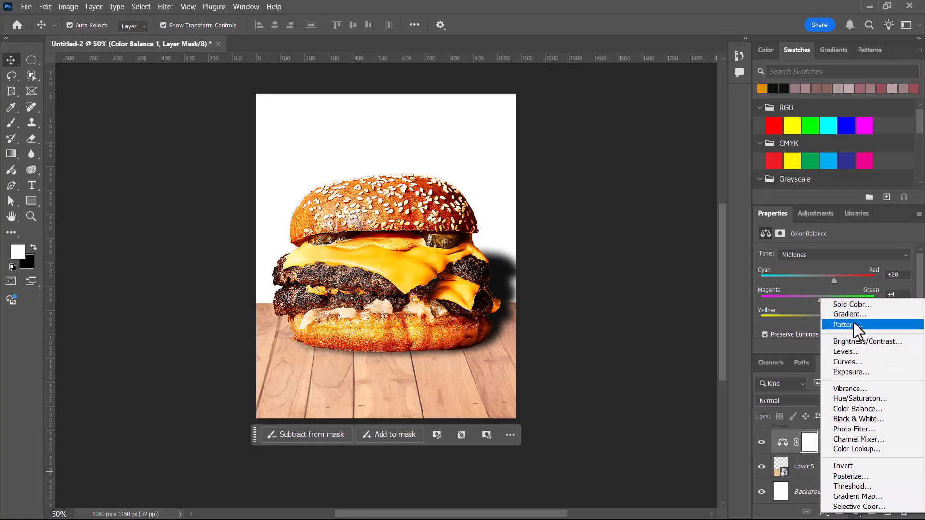
{"action": "left_click", "coordinate": [854, 351]}
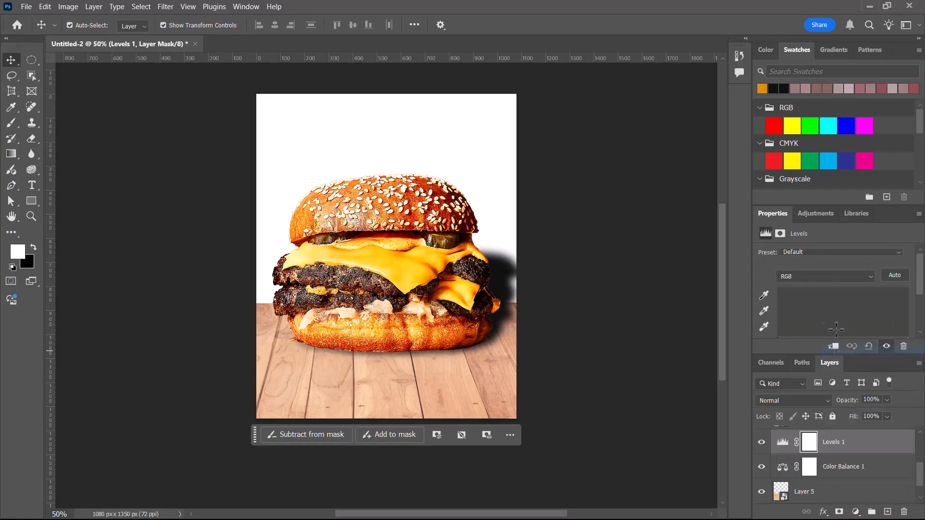
{"action": "scroll", "coordinate": [814, 285], "scroll_direction": "down", "scroll_amount": 1}
{"action": "left_click_drag", "start_coordinate": [843, 313], "coordinate": [870, 309]}
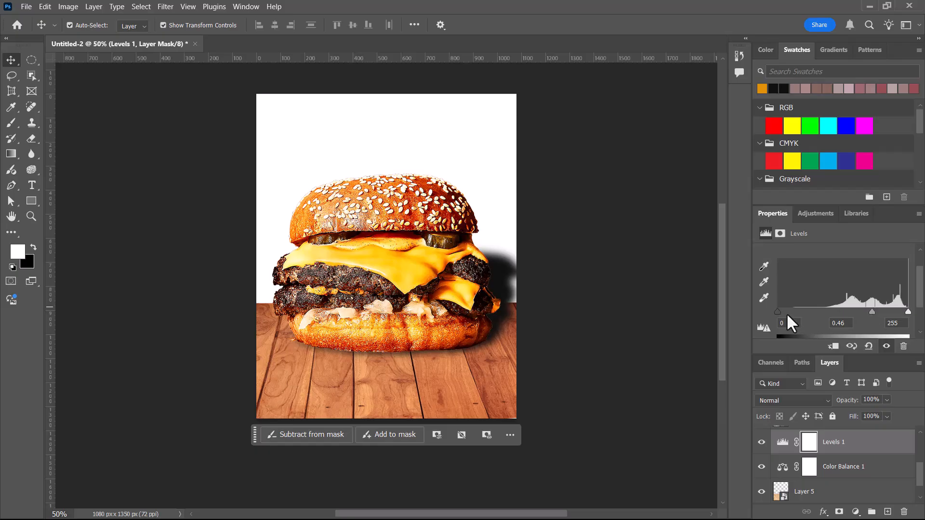
{"action": "left_click_drag", "start_coordinate": [778, 312], "coordinate": [814, 313]}
{"action": "left_click_drag", "start_coordinate": [907, 312], "coordinate": [878, 312]}
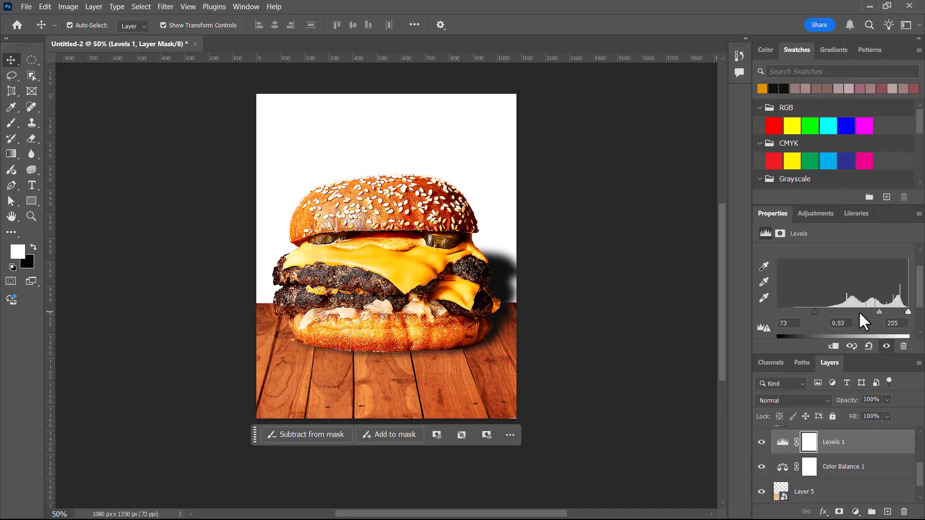
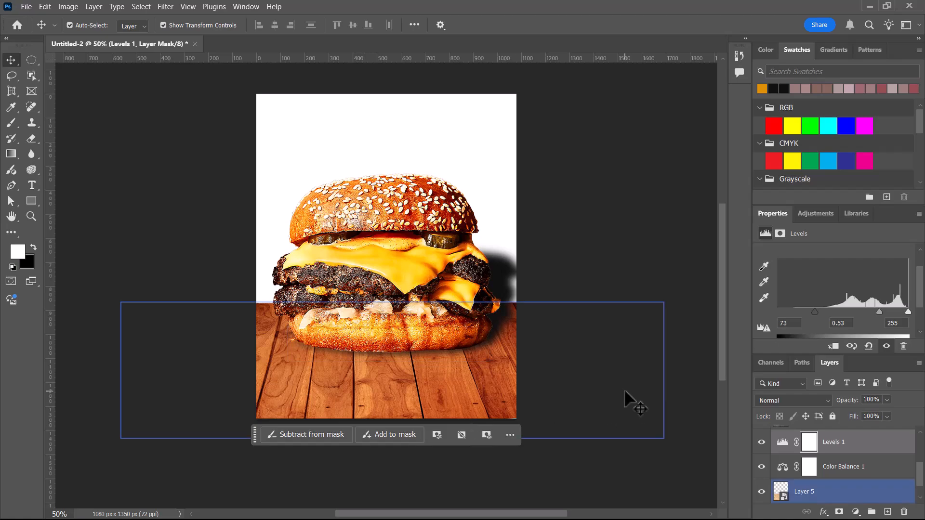
{"action": "key", "text": "Return"}
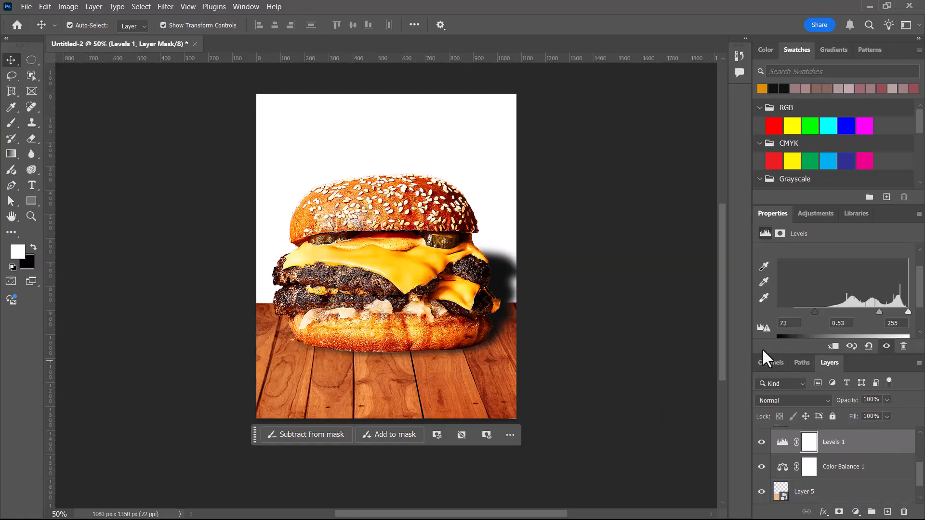
{"action": "left_click", "coordinate": [918, 213]}
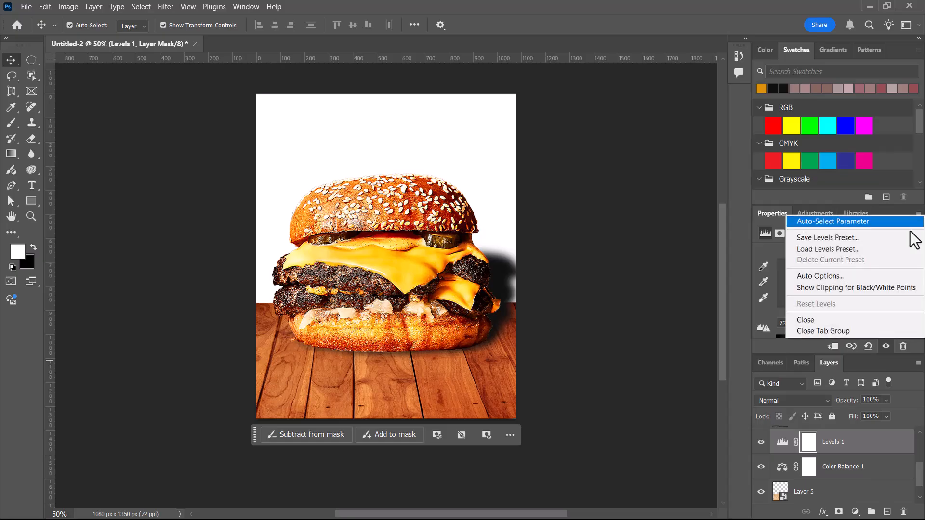
{"action": "left_click", "coordinate": [846, 329]}
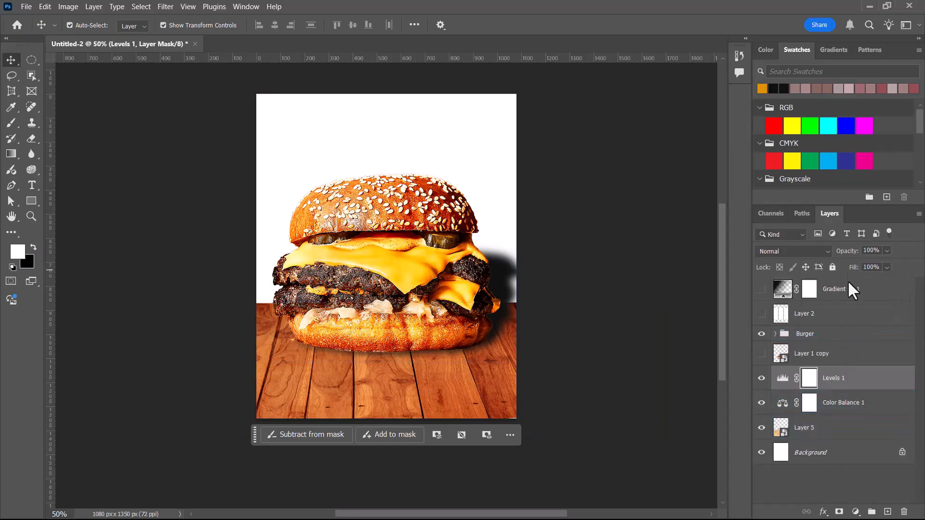
- Hide the wood layer, draw a black-to-white linear gradient upward behind the lower bun on a new layer, and set its fill to 50%
{"action": "left_click", "coordinate": [762, 428]}
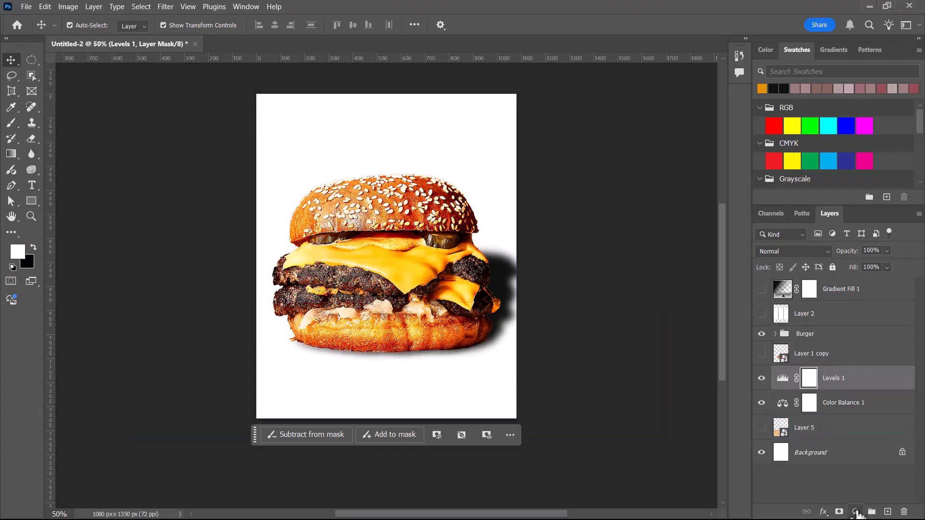
{"action": "left_click", "coordinate": [12, 154]}
{"action": "left_click", "coordinate": [887, 512]}
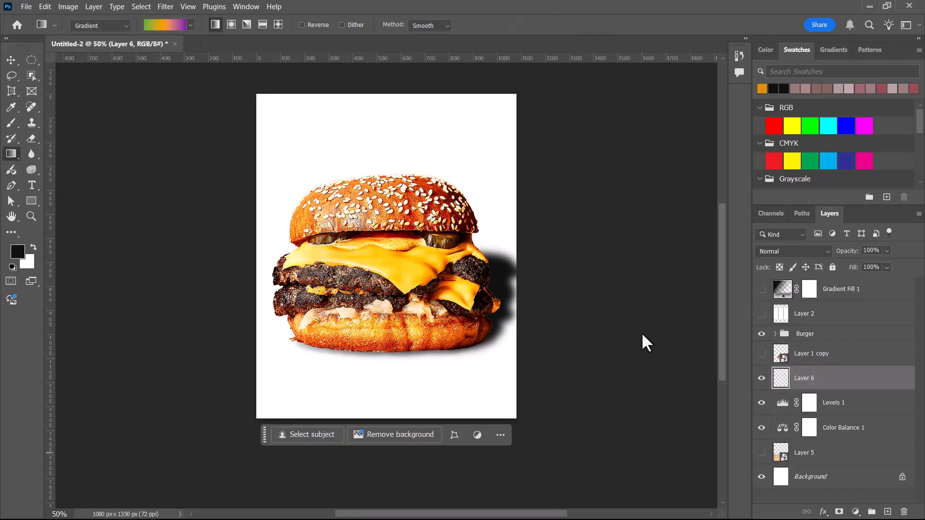
{"action": "left_click", "coordinate": [169, 25]}
{"action": "left_click", "coordinate": [103, 48]}
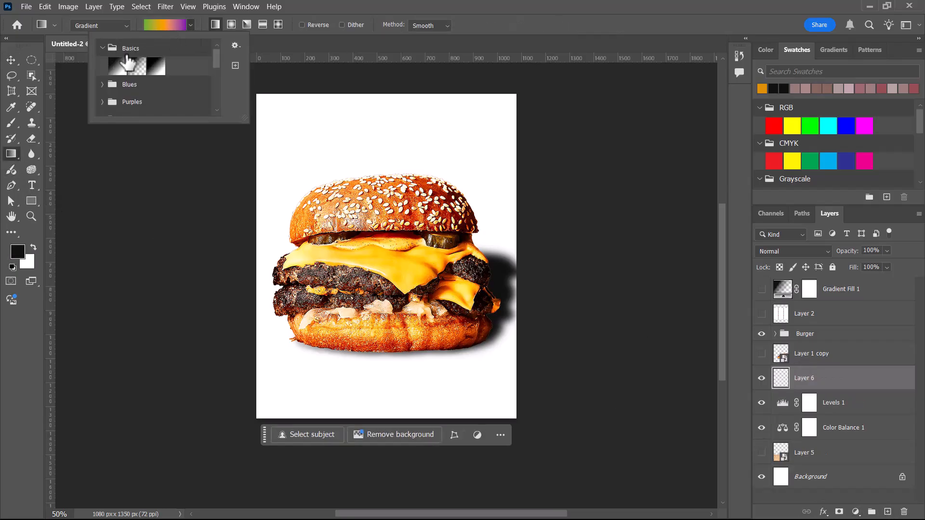
{"action": "left_click", "coordinate": [156, 66]}
{"action": "left_click_drag", "start_coordinate": [390, 353], "coordinate": [376, 316]}
{"action": "left_click_drag", "start_coordinate": [386, 326], "coordinate": [389, 311]}
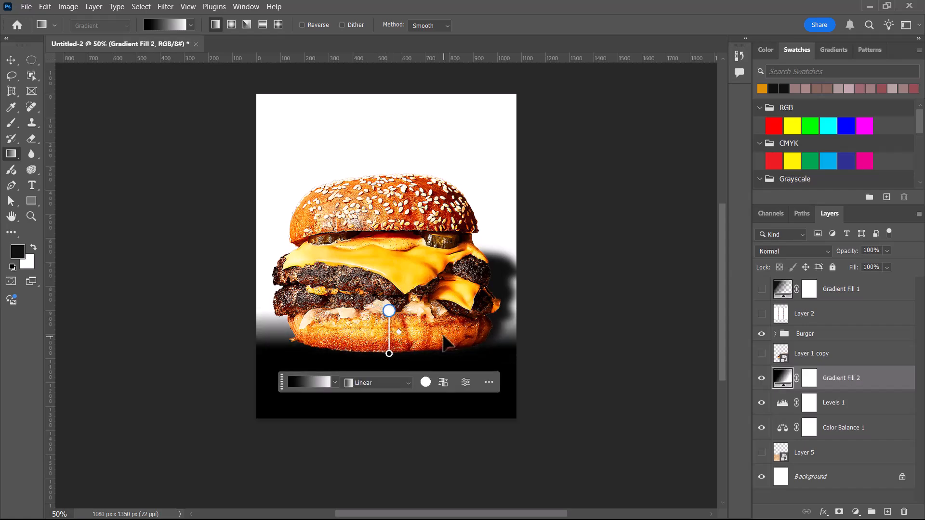
{"action": "left_click_drag", "start_coordinate": [853, 273], "coordinate": [825, 276]}
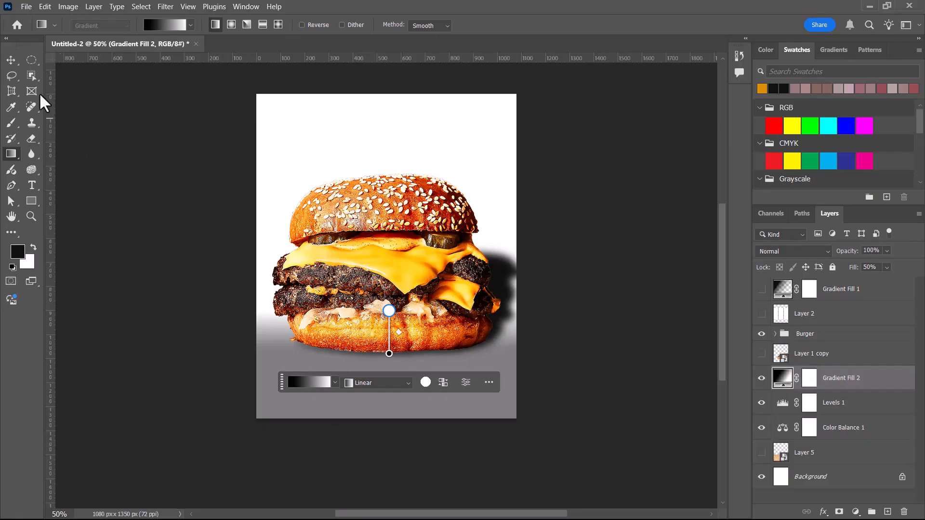
- Check the burger post reference in the browser, add the text "burger" at 100 pt above the bun's upper left, and select it
{"action": "left_click", "coordinate": [11, 60]}
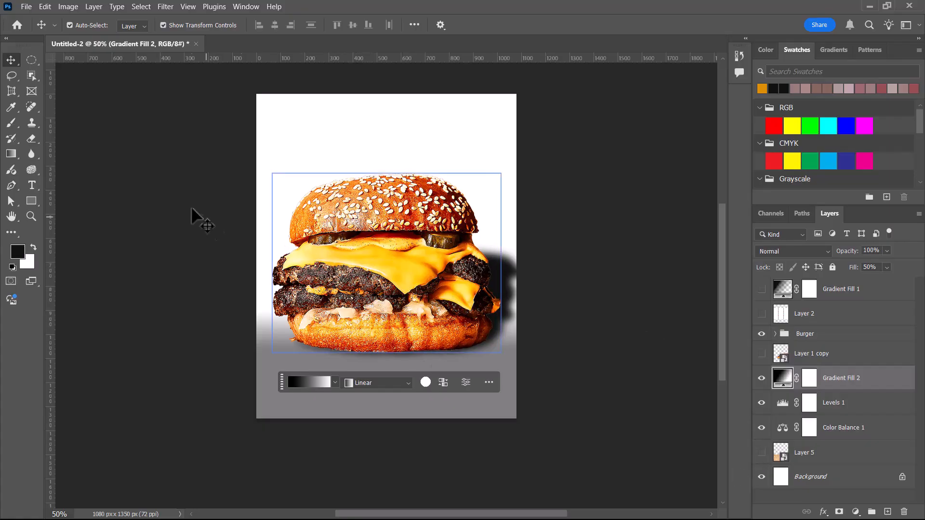
{"action": "key", "text": "alt+Tab"}
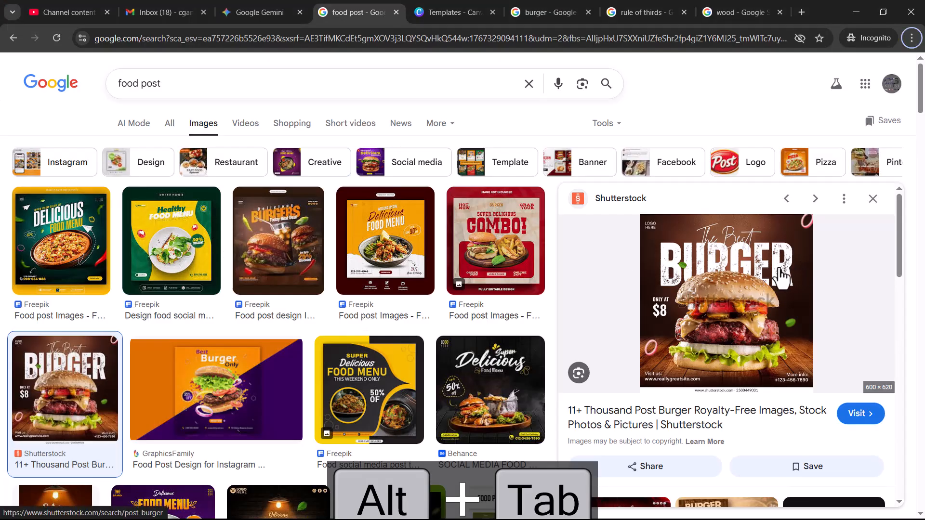
{"action": "key", "text": "alt+Tab"}
{"action": "left_click", "coordinate": [31, 185]}
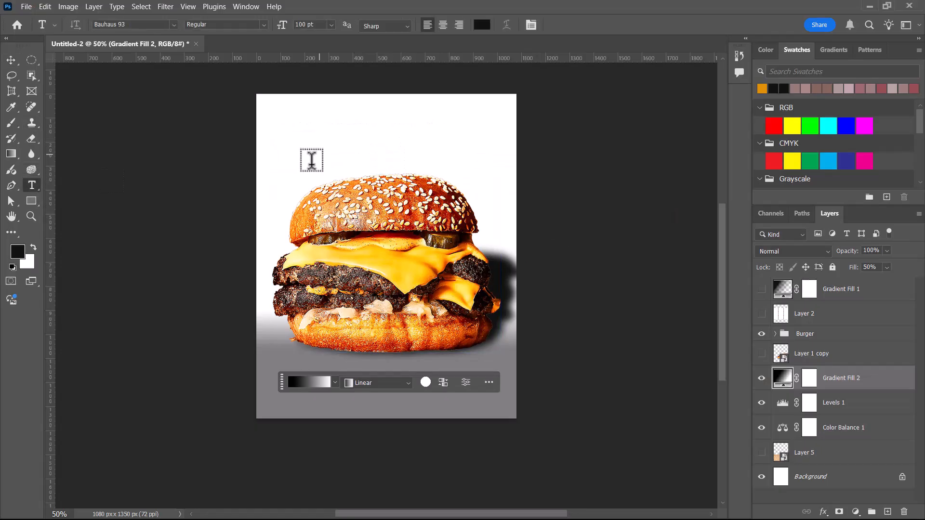
{"action": "left_click", "coordinate": [288, 176]}
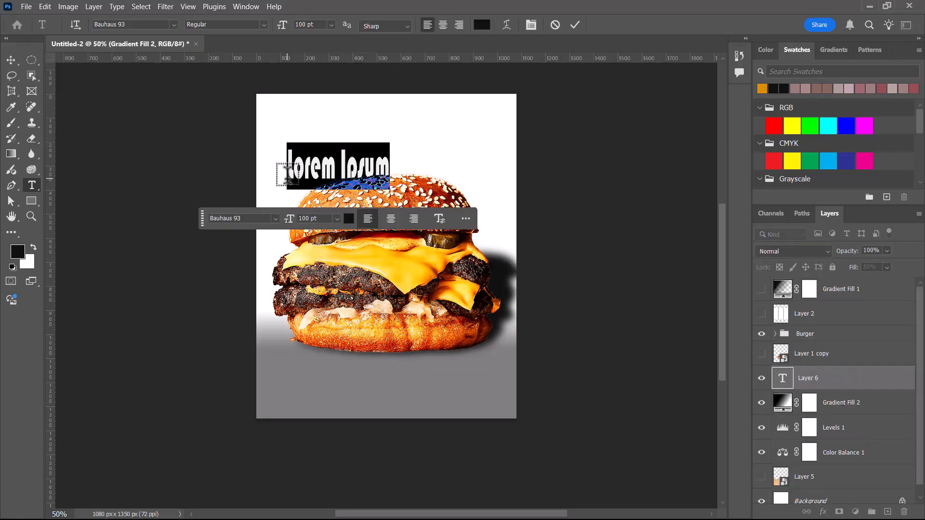
{"action": "type", "text": "burger"}
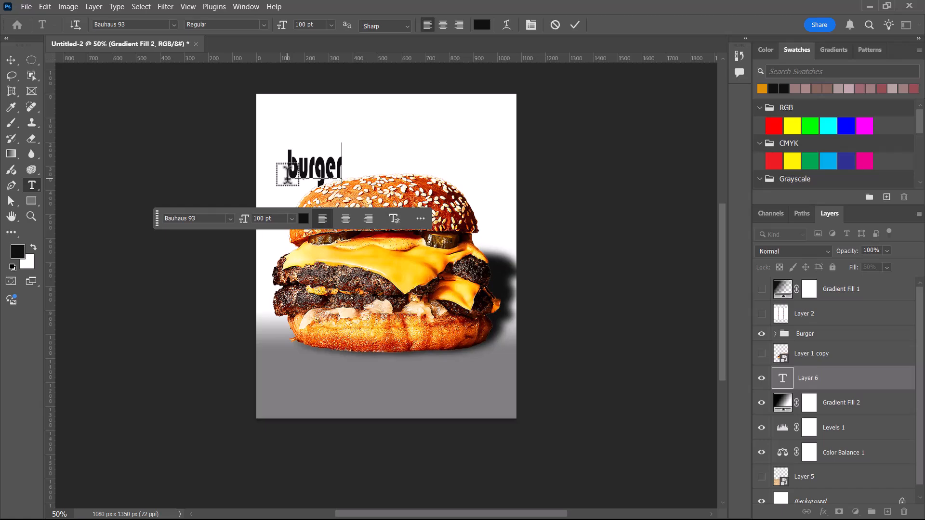
{"action": "double_click", "coordinate": [343, 166]}
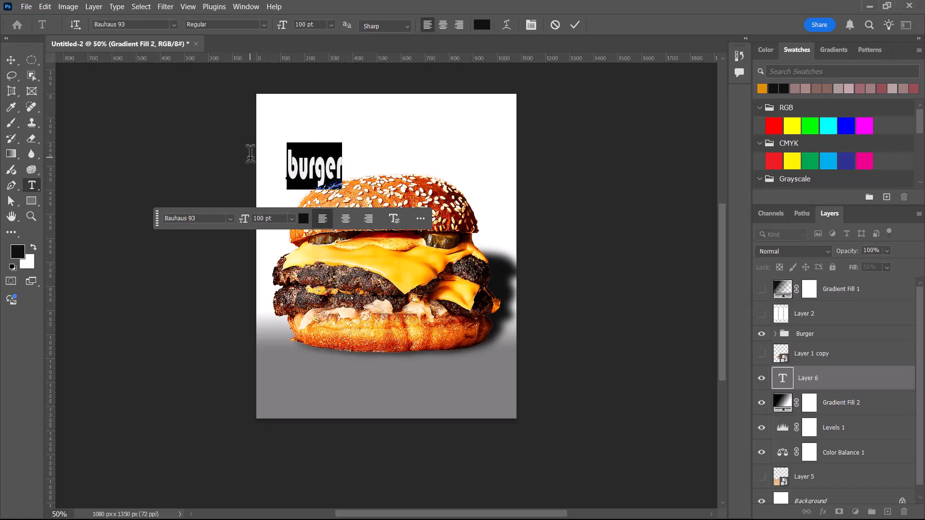
- Compare with the reference lettering, change the "burger" text's font to Haettenschweiler, and apply the edit
{"action": "key", "text": "alt+Tab"}
{"action": "key", "text": "alt+Tab"}
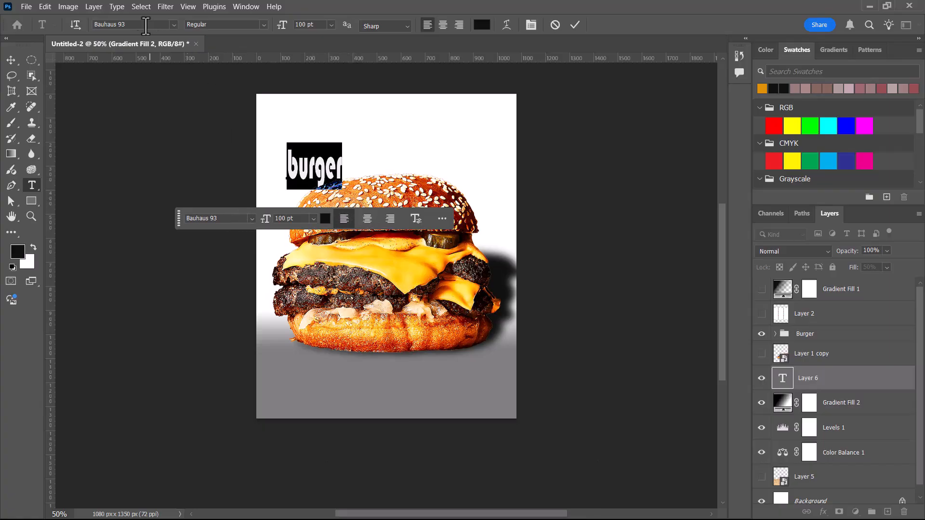
{"action": "left_click", "coordinate": [172, 25]}
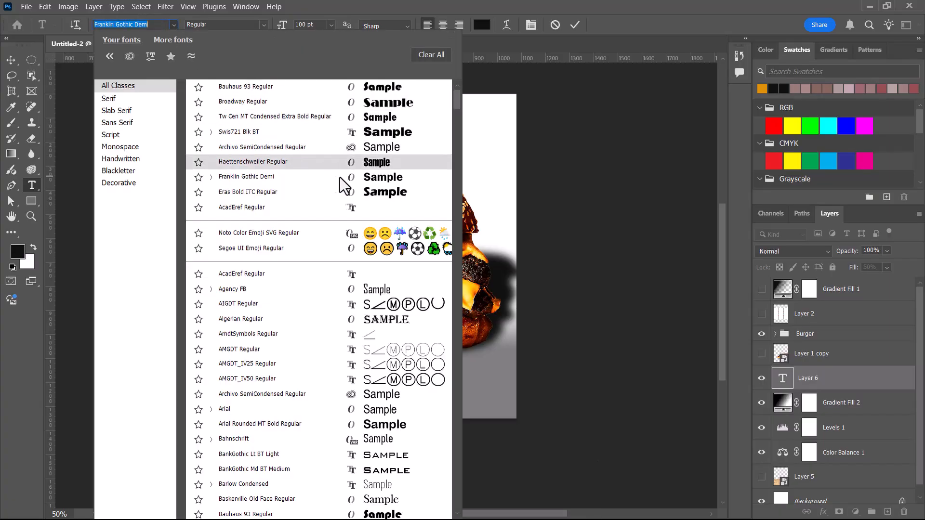
{"action": "left_click", "coordinate": [371, 166]}
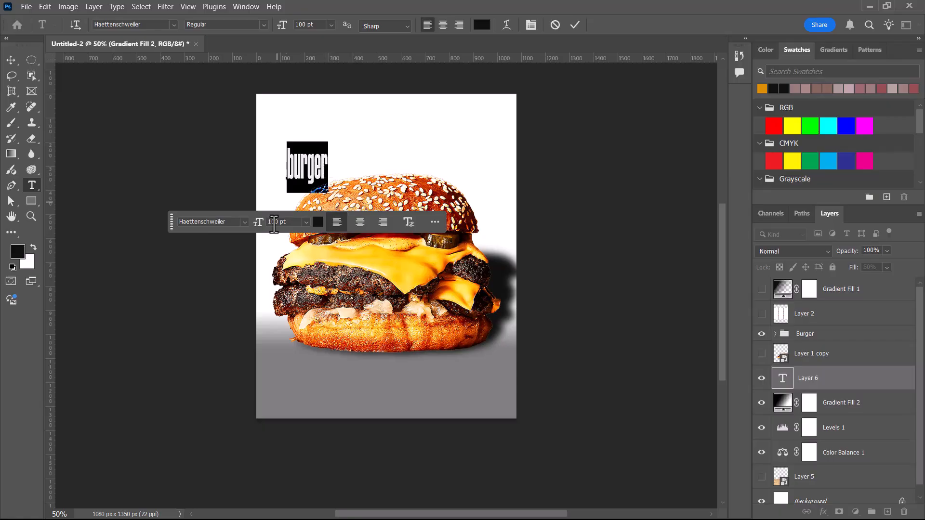
{"action": "left_click", "coordinate": [574, 24]}
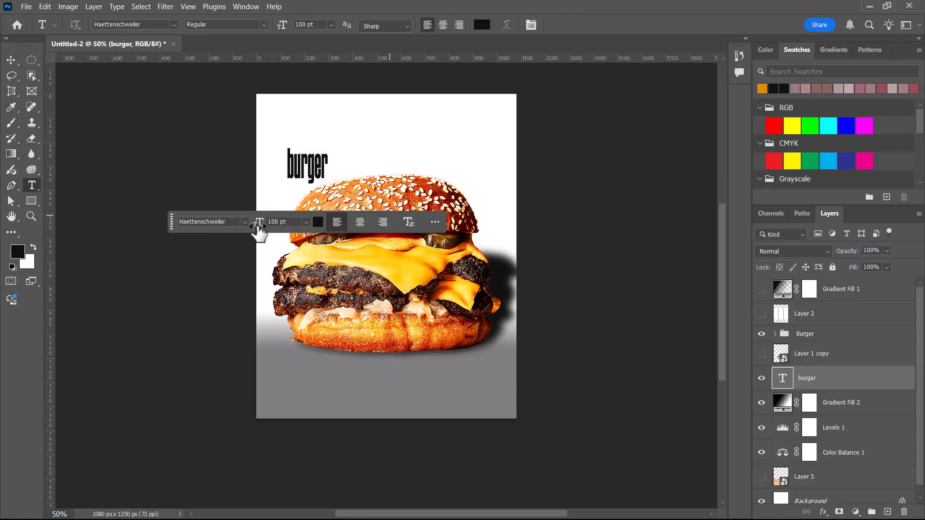
- Show the character settings and set the "burger" text in all caps without faux bold
{"action": "left_click", "coordinate": [531, 25]}
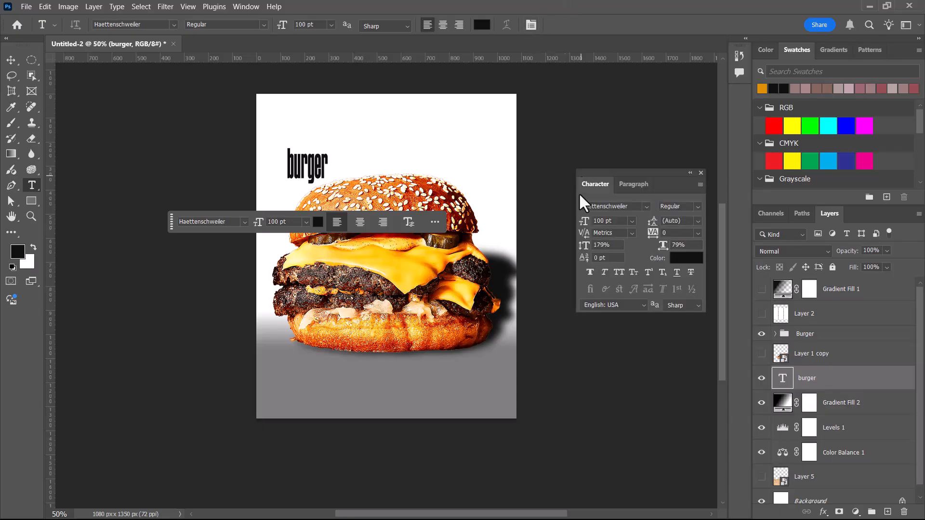
{"action": "left_click", "coordinate": [590, 272]}
{"action": "left_click", "coordinate": [590, 272]}
{"action": "left_click", "coordinate": [620, 273]}
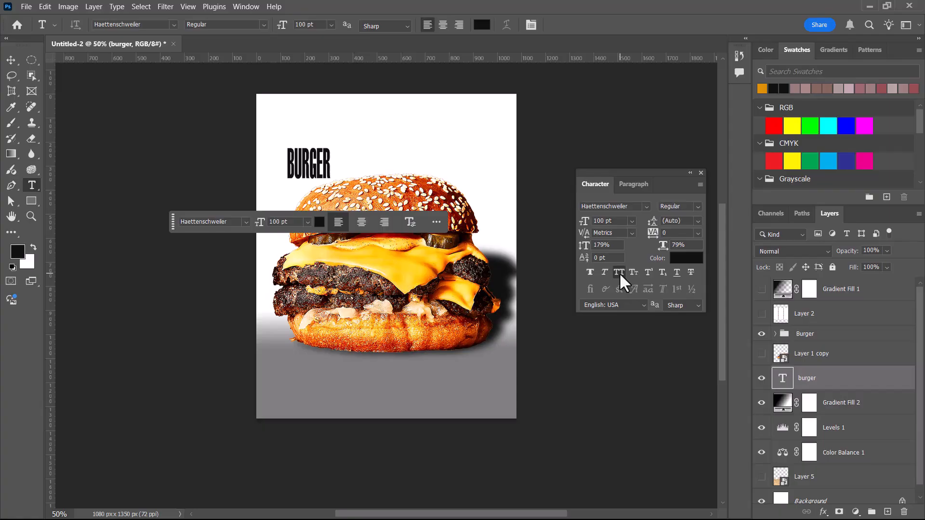
- Check the burger post reference image in the browser against the canvas
{"action": "key", "text": "alt+Tab"}
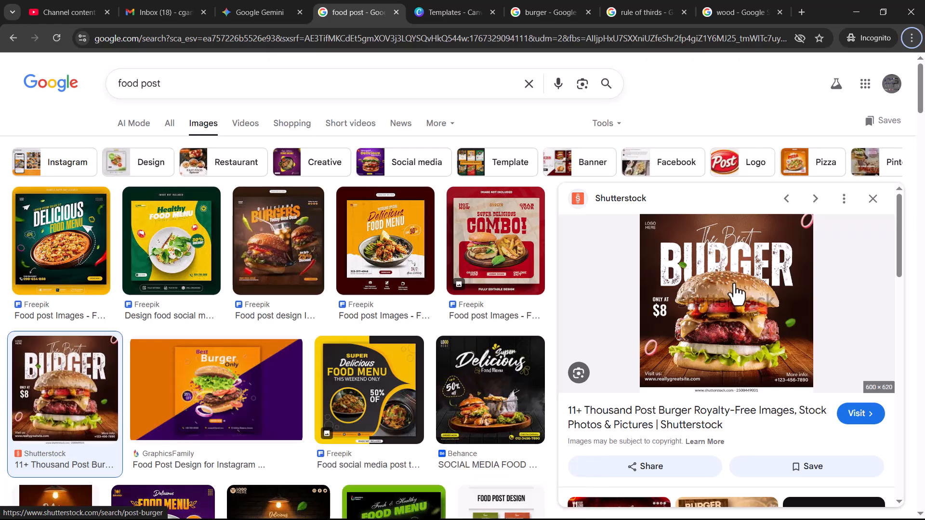
{"action": "key", "text": "alt+Tab"}
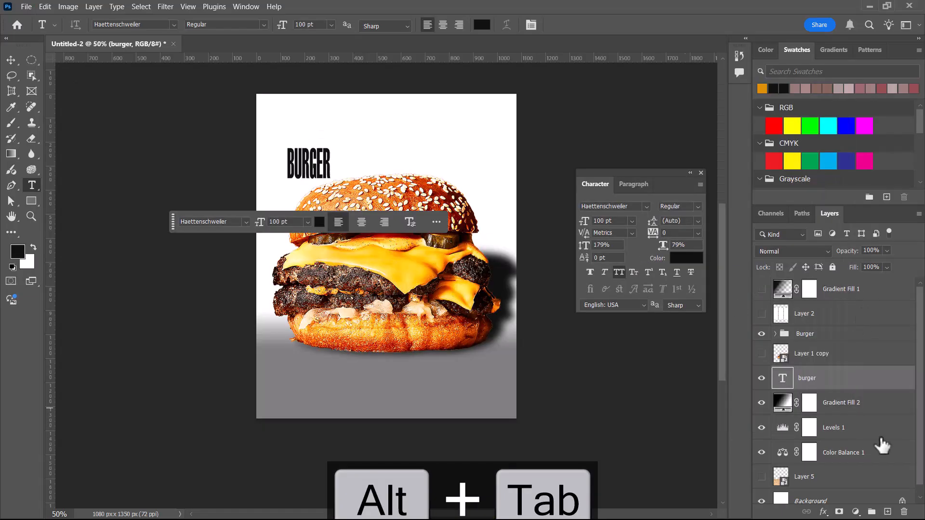
{"action": "key", "text": "alt+Tab"}
{"action": "key", "text": "alt+Tab"}
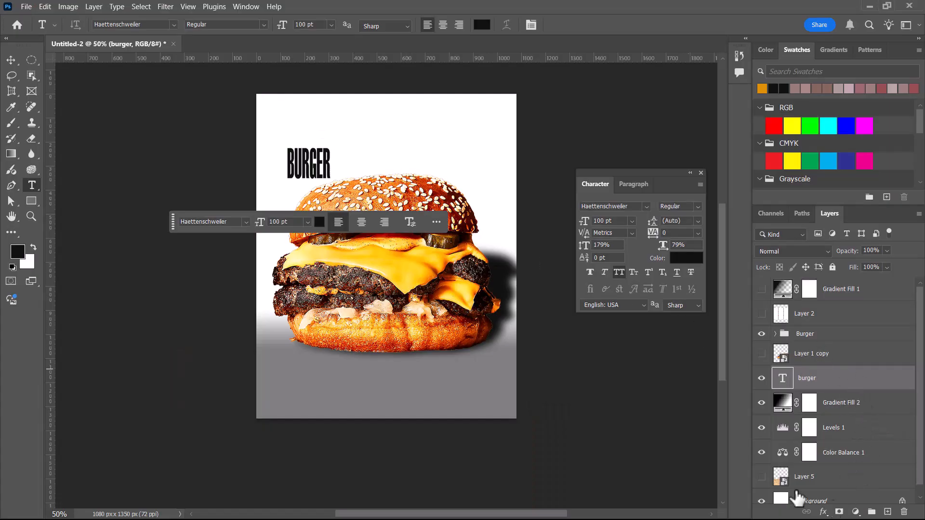
{"action": "left_click", "coordinate": [11, 154]}
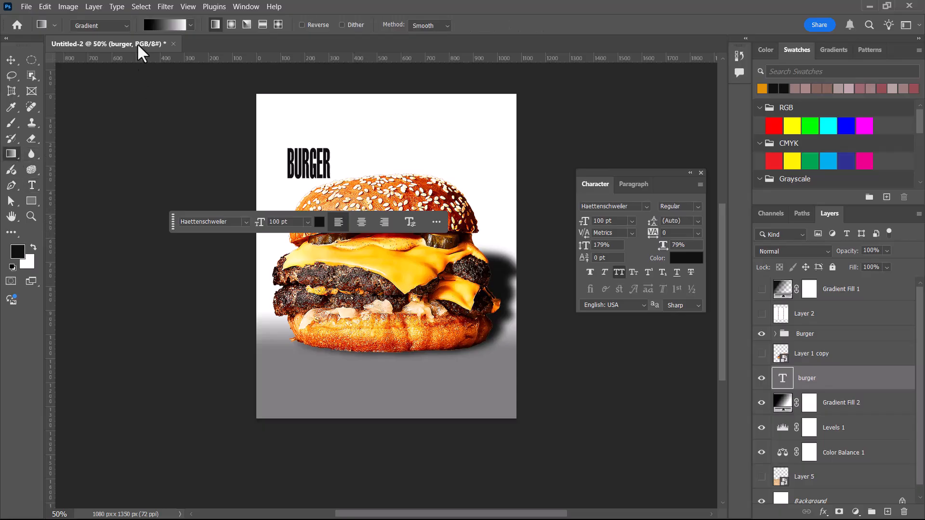
{"action": "left_click", "coordinate": [168, 25]}
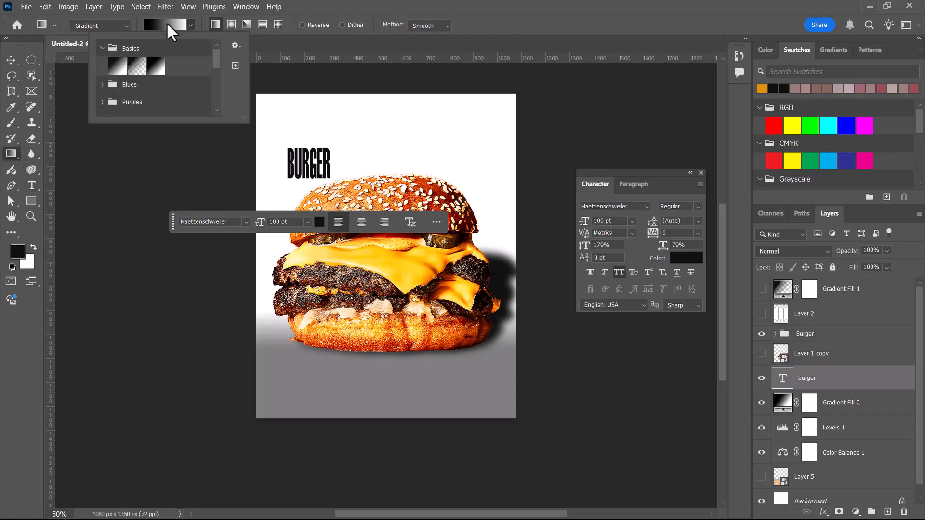
{"action": "left_click", "coordinate": [155, 66]}
{"action": "double_click", "coordinate": [155, 65]}
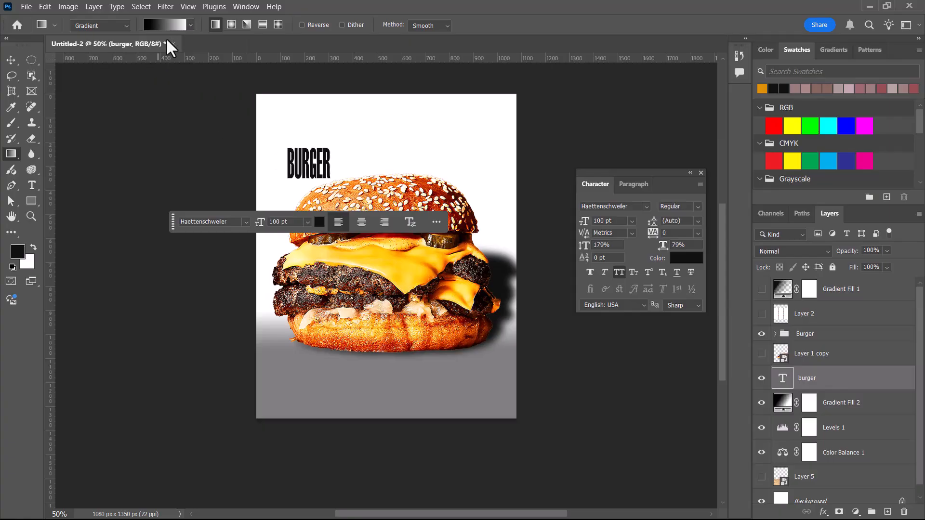
{"action": "left_click", "coordinate": [192, 24]}
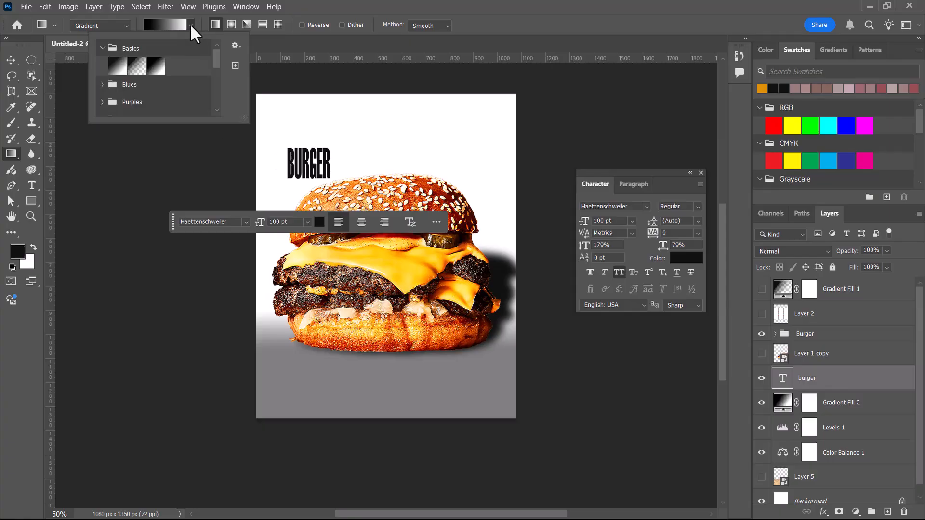
{"action": "left_click", "coordinate": [163, 25]}
{"action": "left_click", "coordinate": [163, 24]}
{"action": "left_click", "coordinate": [117, 65]}
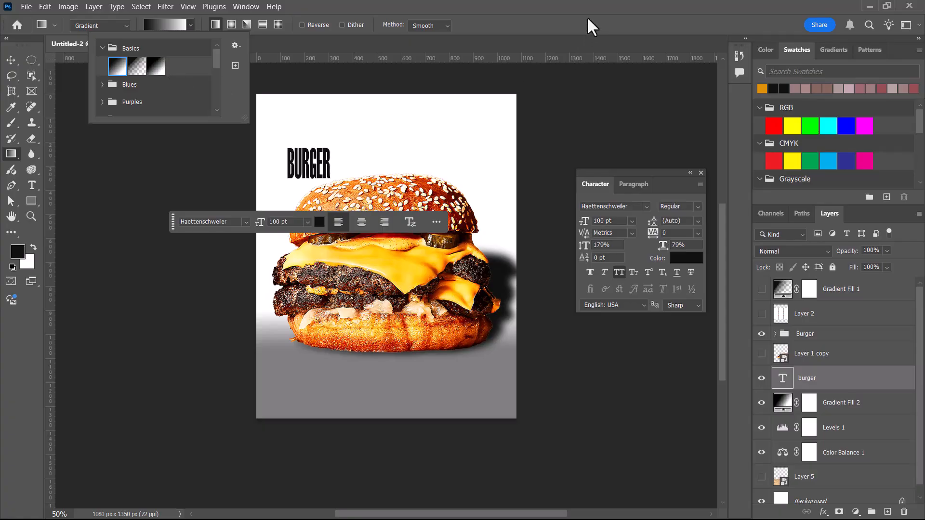
{"action": "left_click", "coordinate": [591, 28]}
{"action": "left_click", "coordinate": [856, 512]}
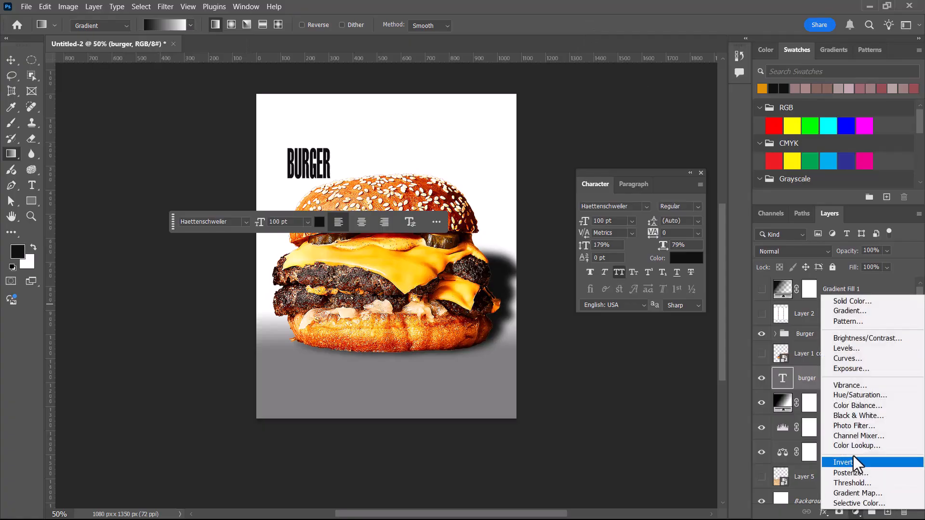
{"action": "left_click", "coordinate": [856, 312]}
{"action": "left_click", "coordinate": [582, 146]}
{"action": "left_click", "coordinate": [527, 107]}
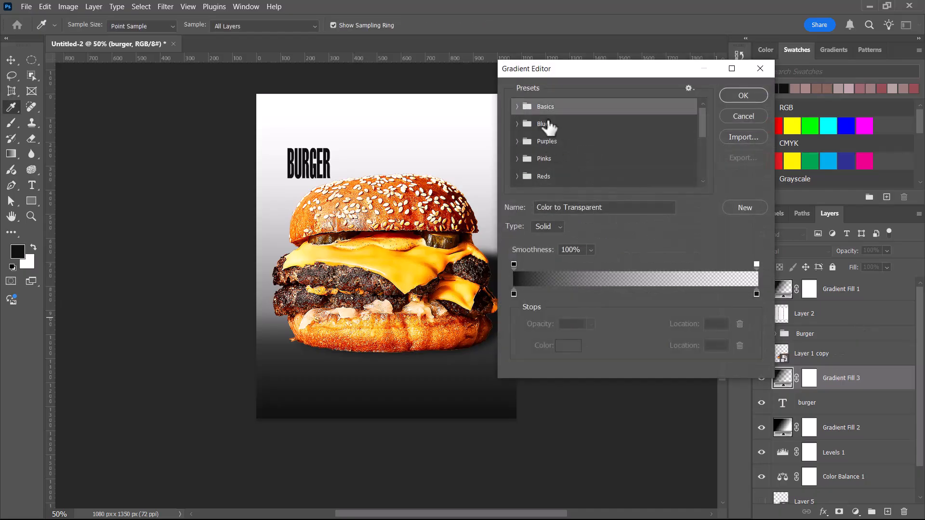
{"action": "left_click", "coordinate": [517, 107]}
{"action": "left_click", "coordinate": [571, 125]}
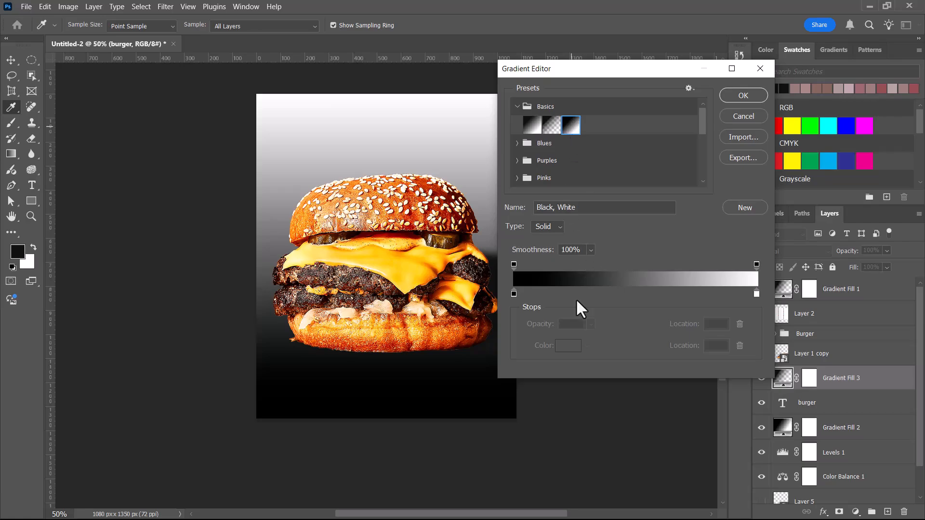
- Copy the burger post reference image from the browser, cancel the open gradient fill, and paste the image into the Photoshop document
{"action": "key", "text": "alt+Tab"}
{"action": "right_click", "coordinate": [741, 292]}
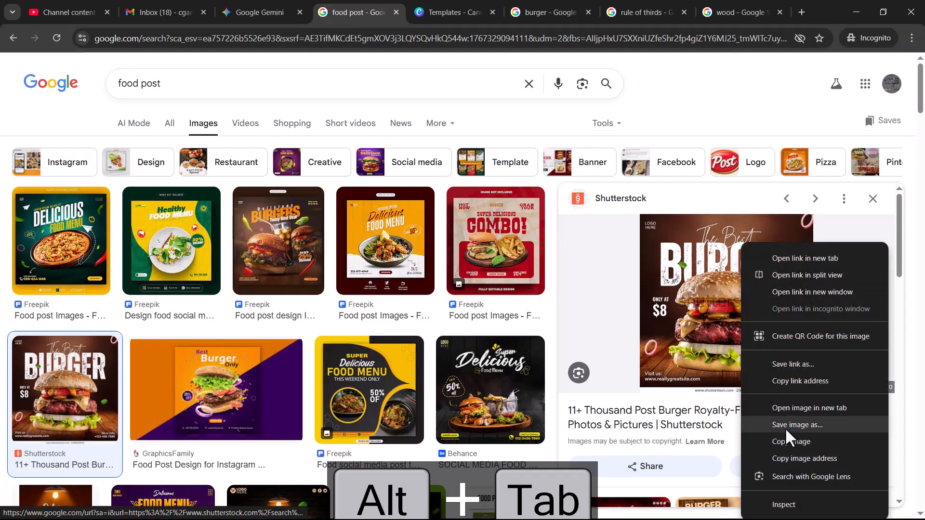
{"action": "left_click", "coordinate": [785, 443]}
{"action": "key", "text": "alt+Tab"}
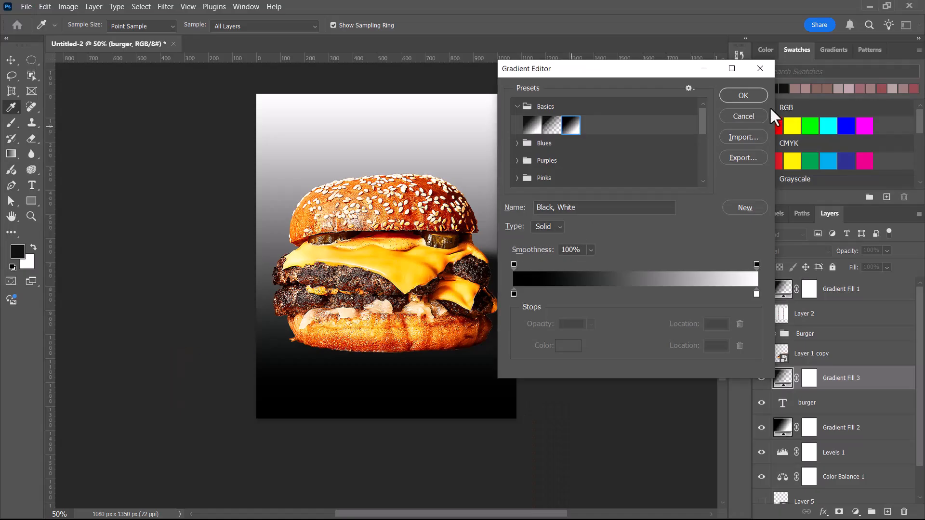
{"action": "left_click", "coordinate": [744, 114]}
{"action": "key", "text": "ctrl+v"}
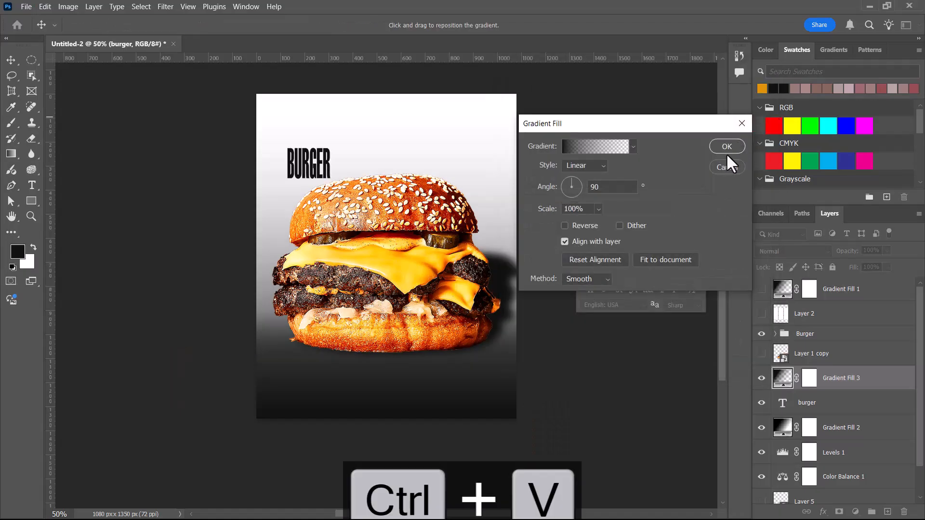
{"action": "left_click", "coordinate": [727, 167]}
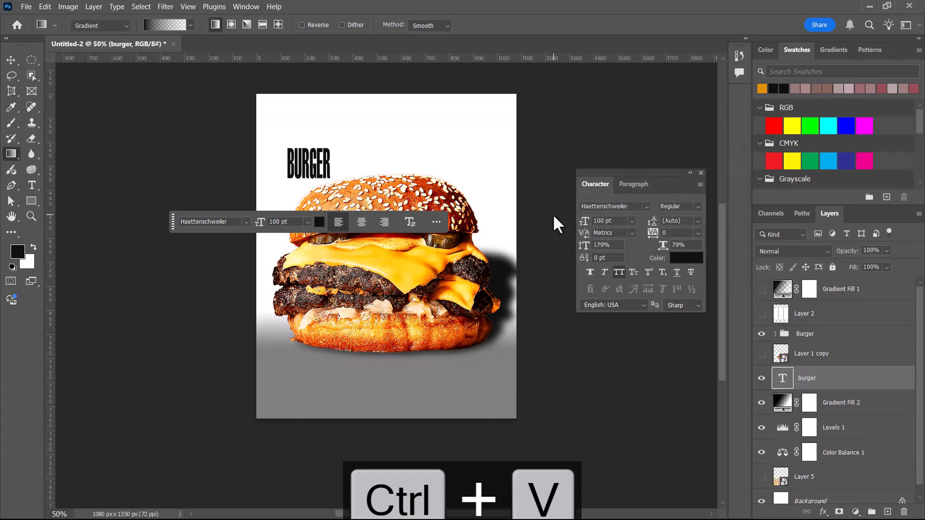
{"action": "key", "text": "ctrl+v"}
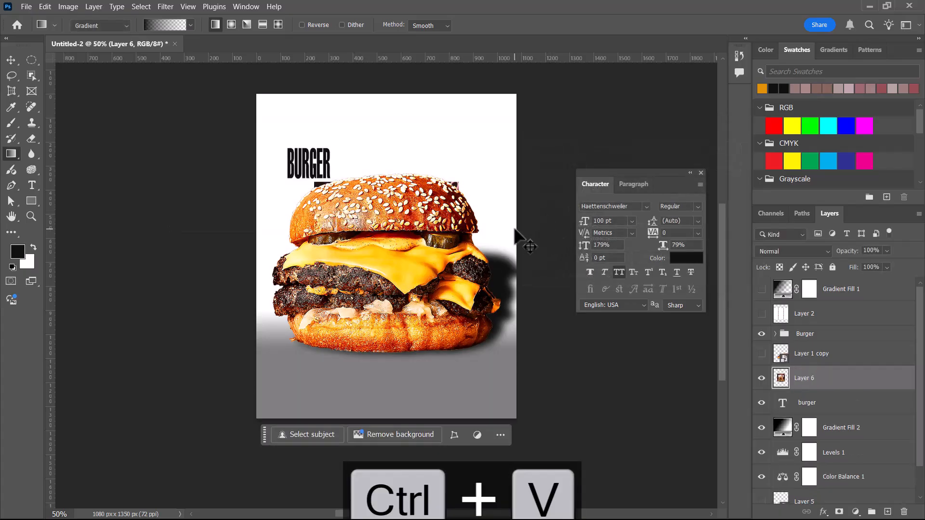
- Turn off layer auto-selection and move the pasted reference image up behind the top bun, undoing any accidental burger move
{"action": "left_click", "coordinate": [10, 60]}
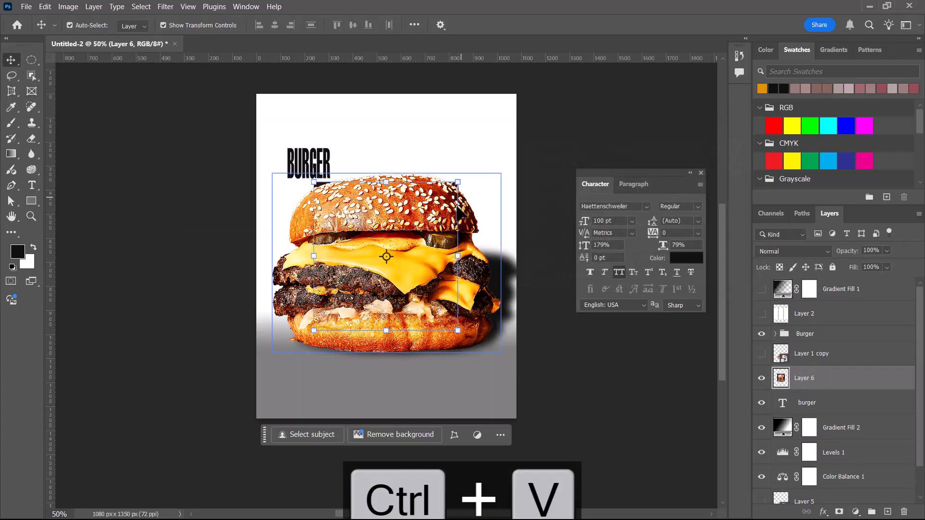
{"action": "left_click_drag", "start_coordinate": [447, 231], "coordinate": [379, 199]}
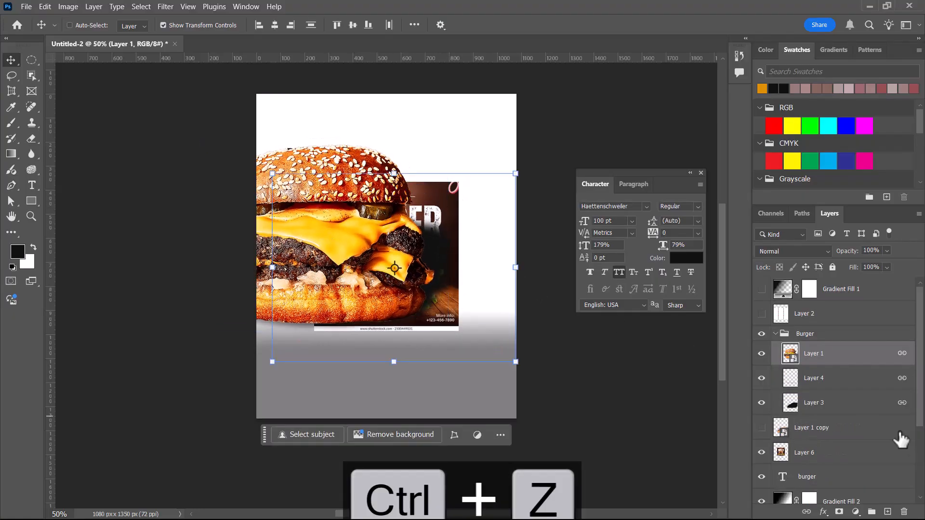
{"action": "key", "text": "ctrl+z"}
{"action": "left_click", "coordinate": [832, 454]}
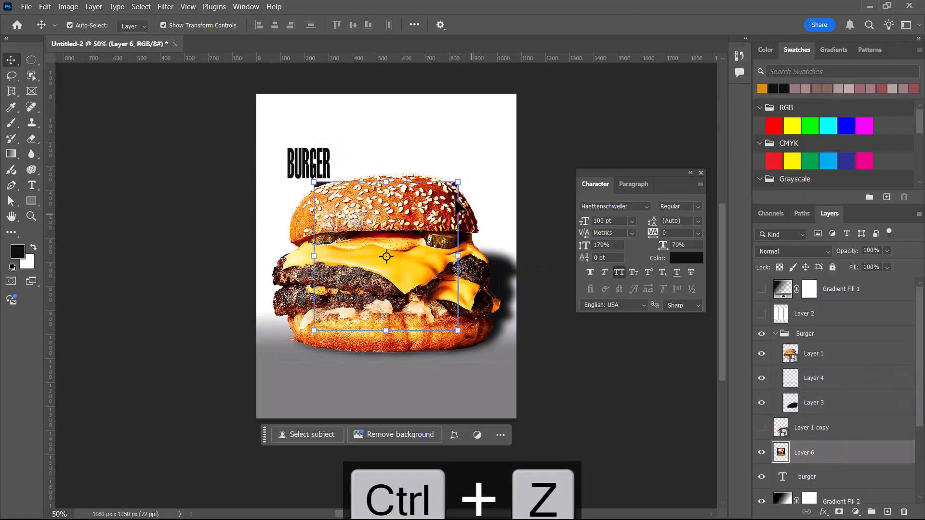
{"action": "left_click", "coordinate": [69, 25]}
{"action": "left_click_drag", "start_coordinate": [366, 193], "coordinate": [347, 125]}
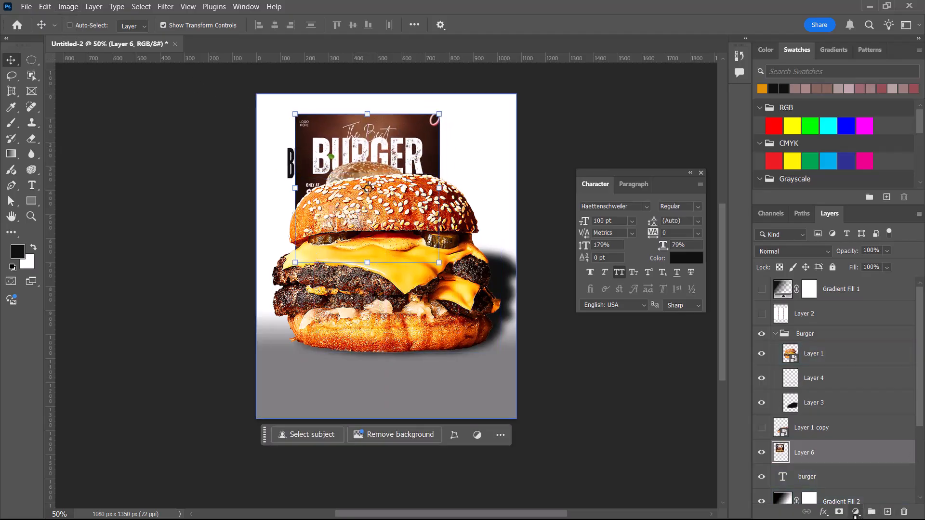
- Add a linear gradient fill layer with the Black, White preset, and move the reference image above it at the canvas's left edge
{"action": "left_click", "coordinate": [856, 511]}
{"action": "left_click", "coordinate": [854, 315]}
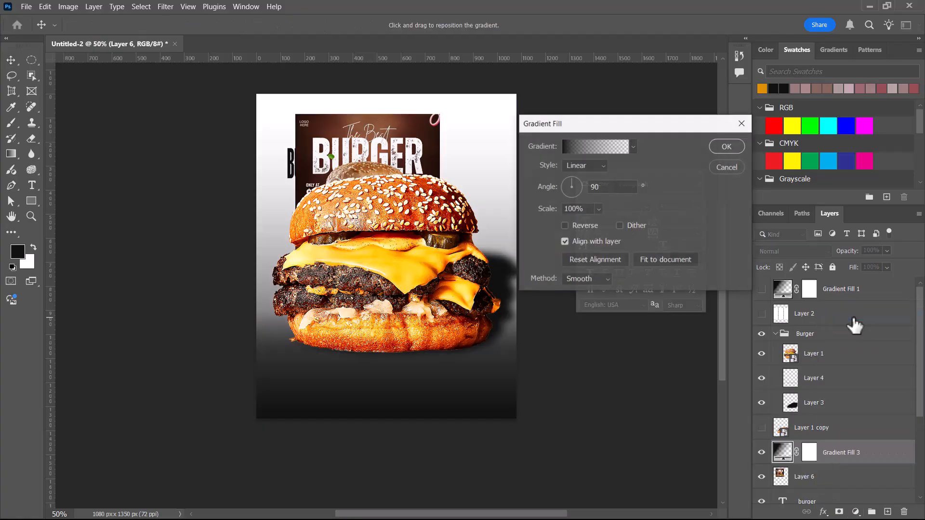
{"action": "left_click", "coordinate": [597, 148]}
{"action": "left_click", "coordinate": [518, 106]}
{"action": "left_click", "coordinate": [571, 124]}
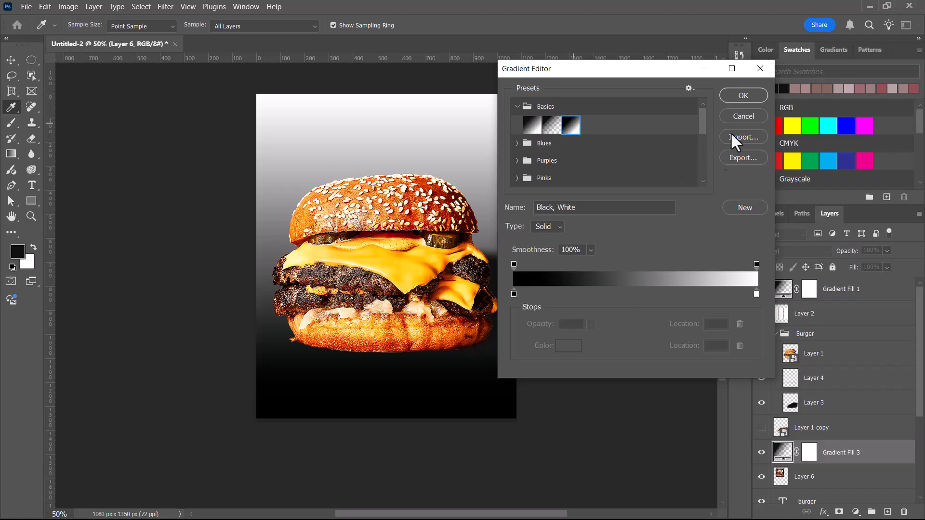
{"action": "left_click", "coordinate": [744, 96]}
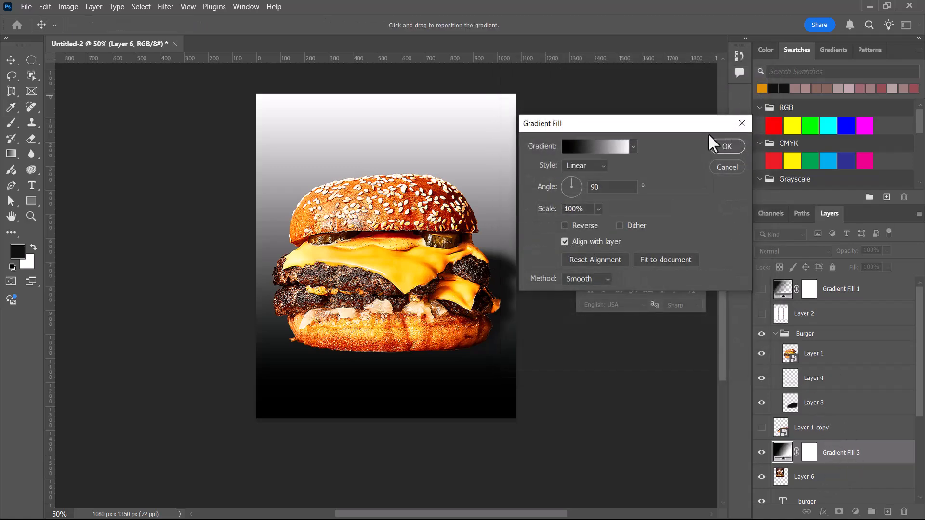
{"action": "left_click", "coordinate": [727, 147]}
{"action": "left_click_drag", "start_coordinate": [810, 475], "coordinate": [815, 438]}
{"action": "left_click_drag", "start_coordinate": [410, 149], "coordinate": [315, 142]}
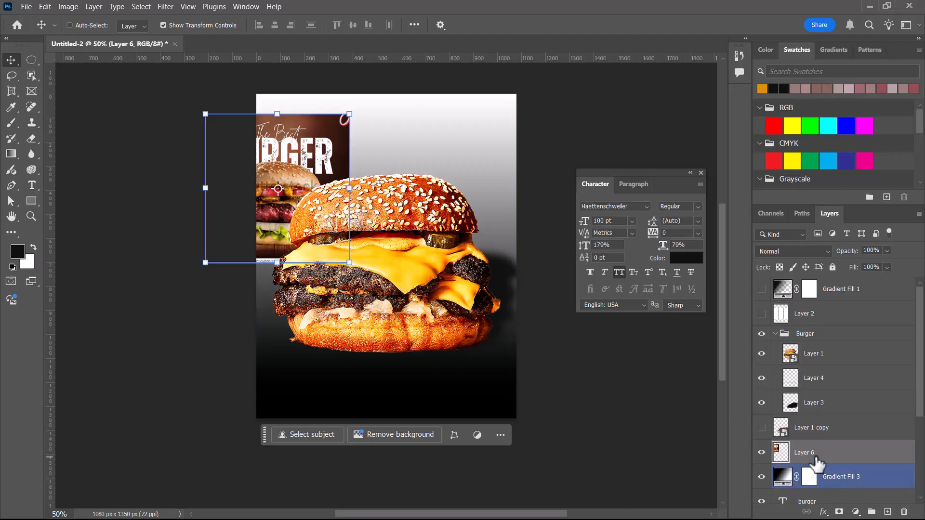
- Recolor the black stop of the new gradient fill with the dark brown sampled from the reference image's background
{"action": "left_click", "coordinate": [784, 476]}
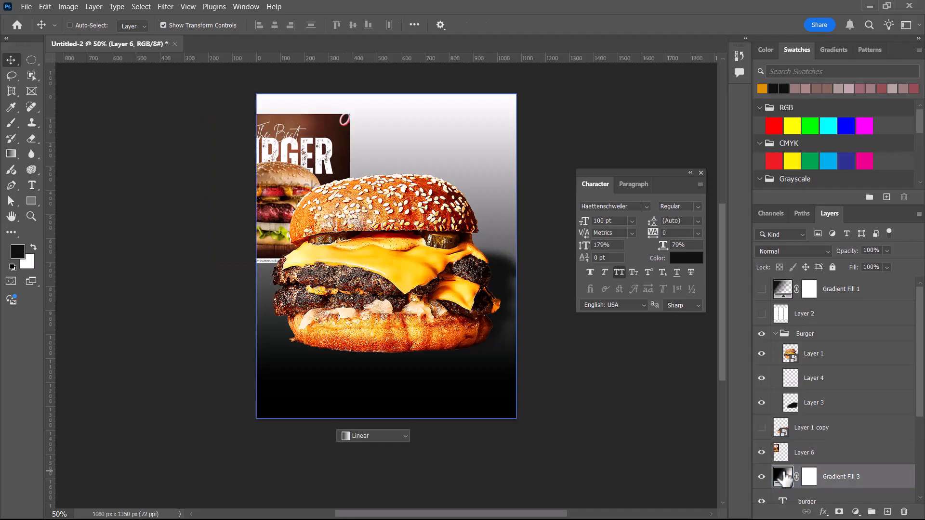
{"action": "double_click", "coordinate": [783, 477]}
{"action": "left_click", "coordinate": [584, 146]}
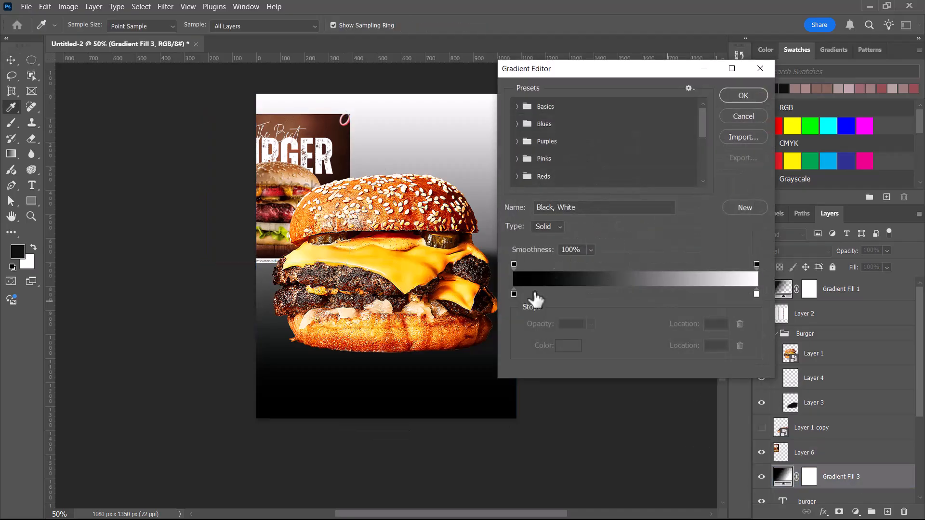
{"action": "left_click", "coordinate": [514, 294]}
{"action": "left_click", "coordinate": [566, 345]}
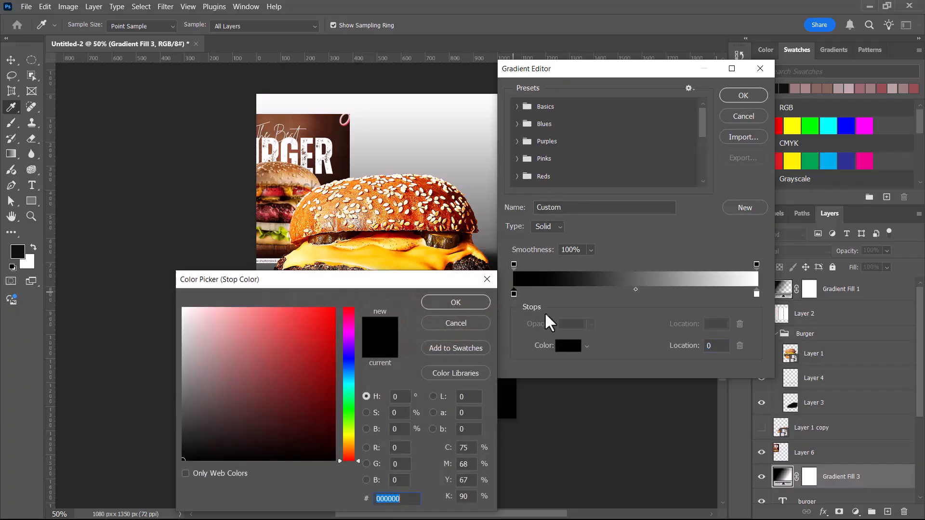
{"action": "left_click", "coordinate": [342, 141]}
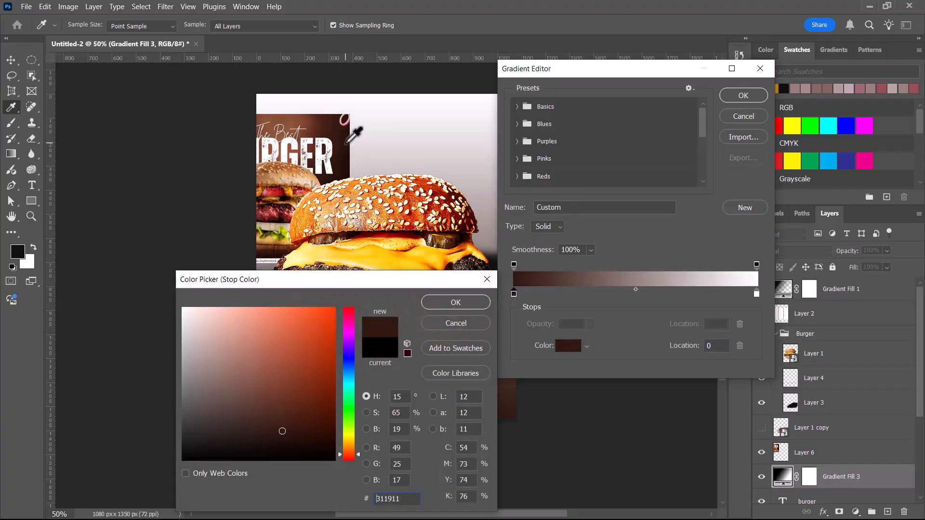
{"action": "left_click", "coordinate": [343, 139]}
{"action": "left_click", "coordinate": [432, 304]}
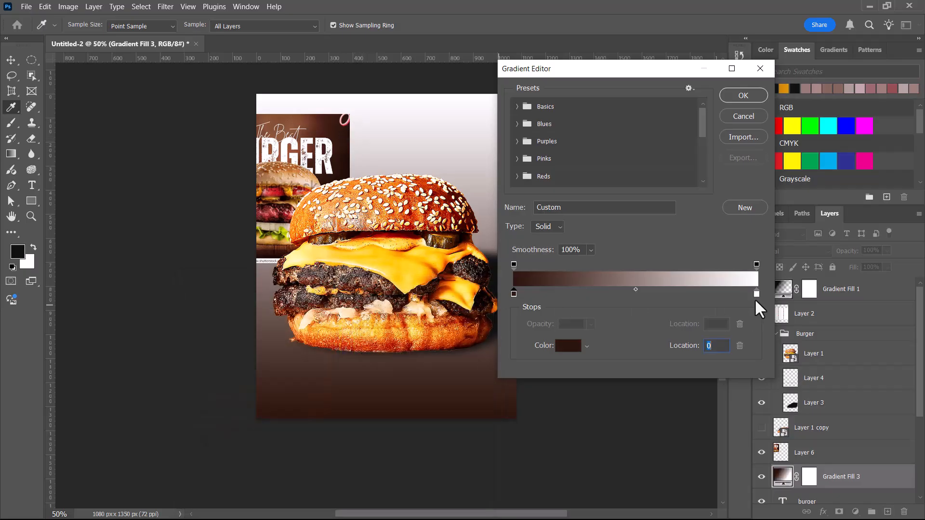
- Recolor the gradient's white stop with dark brown sampled from the reference image and apply the gradient fill
{"action": "left_click", "coordinate": [756, 293]}
{"action": "left_click", "coordinate": [340, 138]}
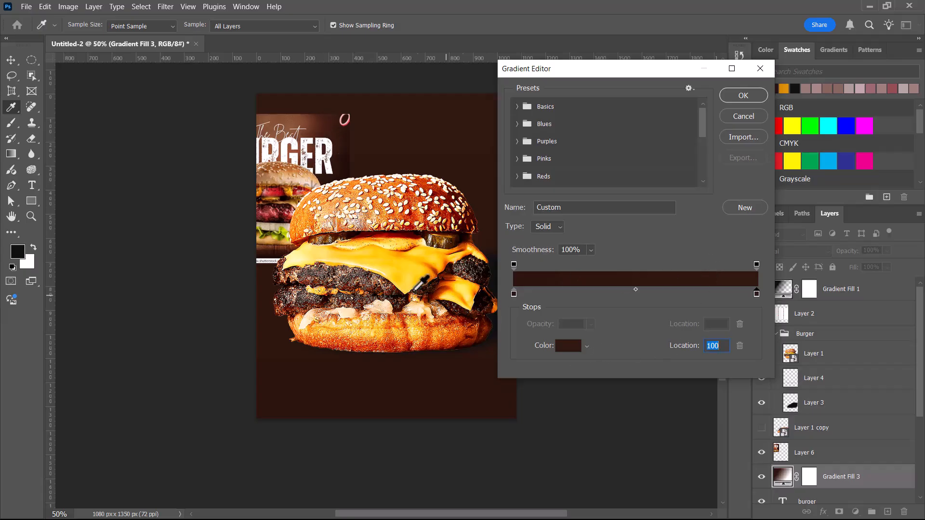
{"action": "left_click", "coordinate": [751, 93]}
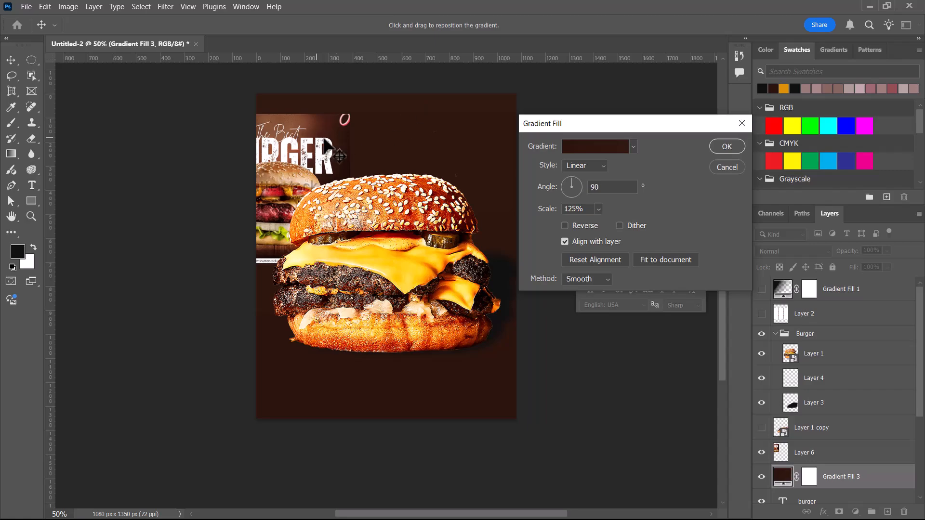
{"action": "left_click", "coordinate": [726, 147]}
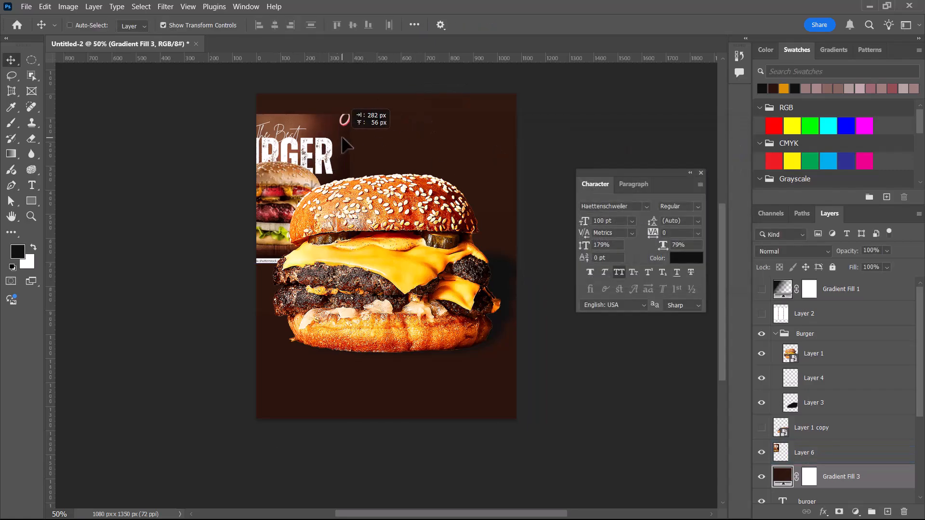
- Move the reference image to the canvas's upper-left corner and place the brown gradient fill layer below Gradient Fill 2
{"action": "left_click", "coordinate": [800, 451]}
{"action": "left_click_drag", "start_coordinate": [322, 164], "coordinate": [361, 139]}
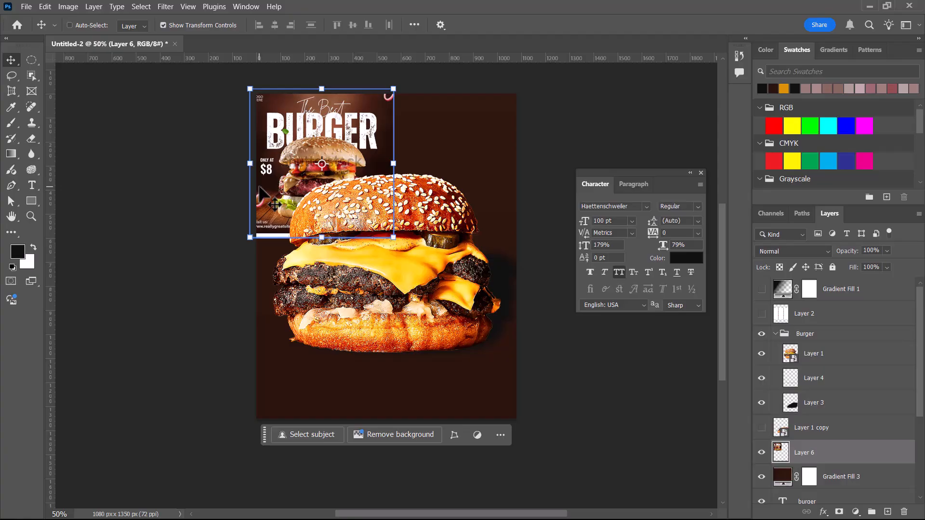
{"action": "scroll", "coordinate": [906, 423], "scroll_direction": "down", "scroll_amount": 3}
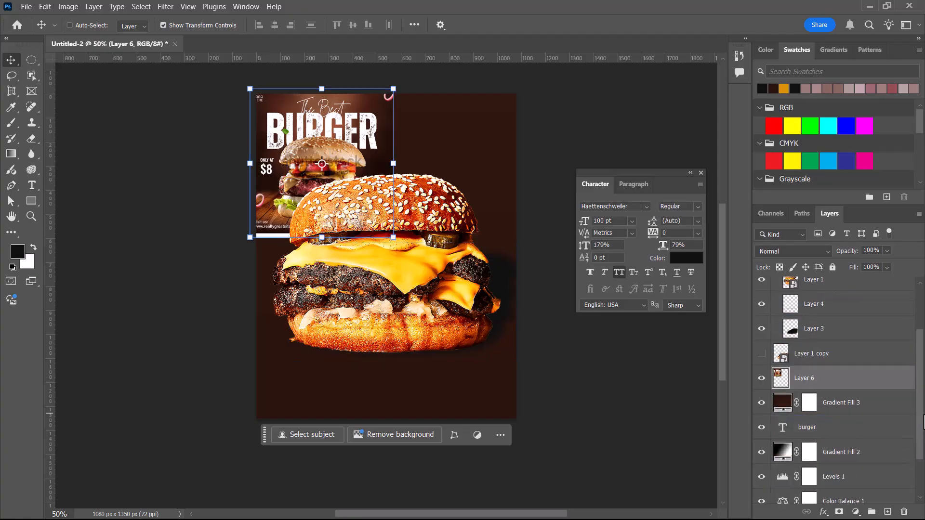
{"action": "left_click_drag", "start_coordinate": [887, 396], "coordinate": [878, 470]}
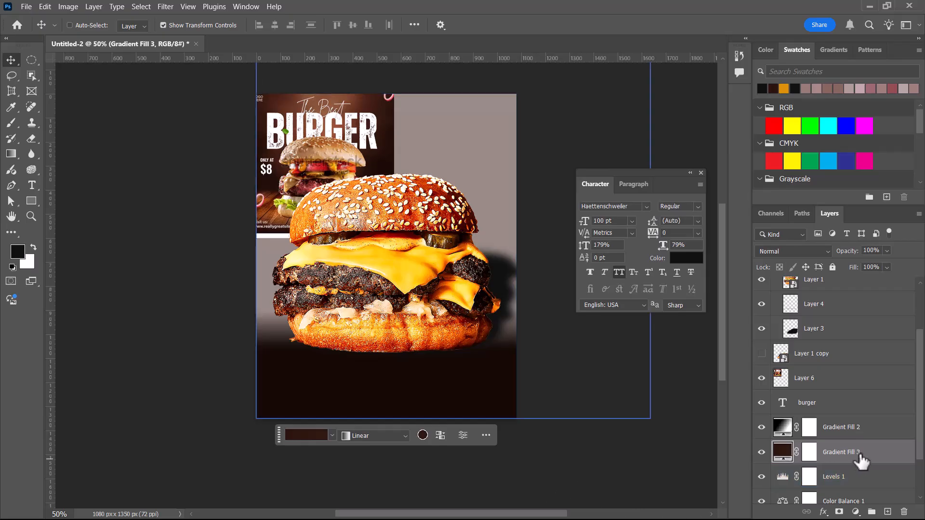
- Place Gradient Fill 3 above Gradient Fill 2 and make a large elliptical selection covering the canvas from the bottom bun down
{"action": "left_click_drag", "start_coordinate": [848, 460], "coordinate": [851, 425]}
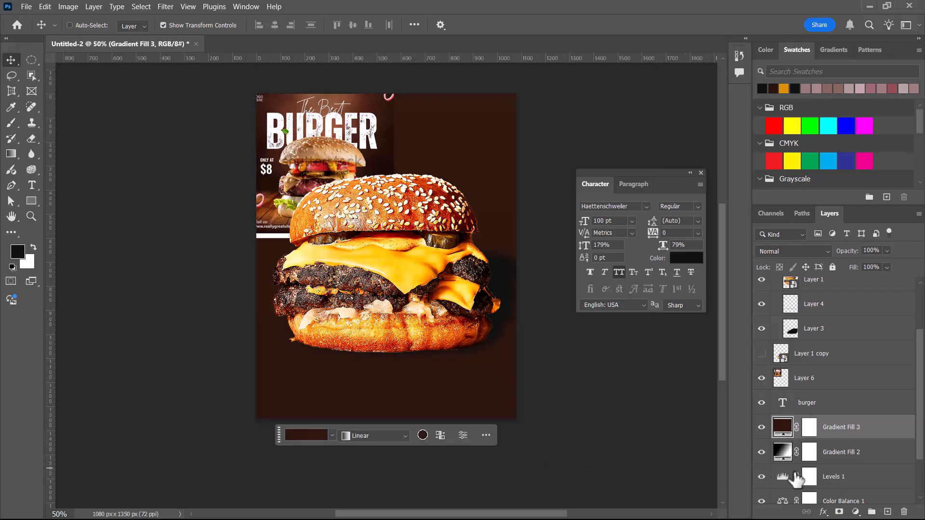
{"action": "key", "text": "m"}
{"action": "left_click_drag", "start_coordinate": [562, 332], "coordinate": [159, 465]}
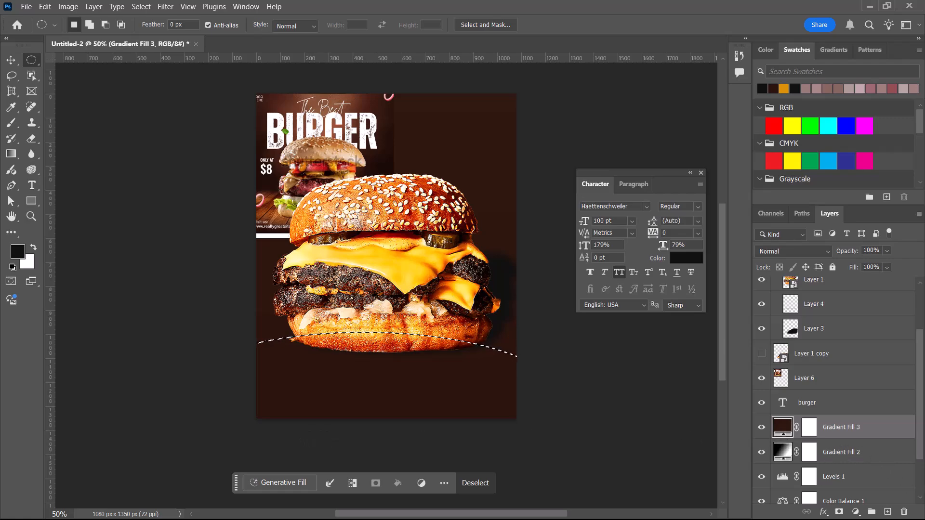
- Try to fill the selected area on Gradient Fill 3's layer mask, and compare the canvas with the layer hidden and shown
{"action": "left_click", "coordinate": [844, 512]}
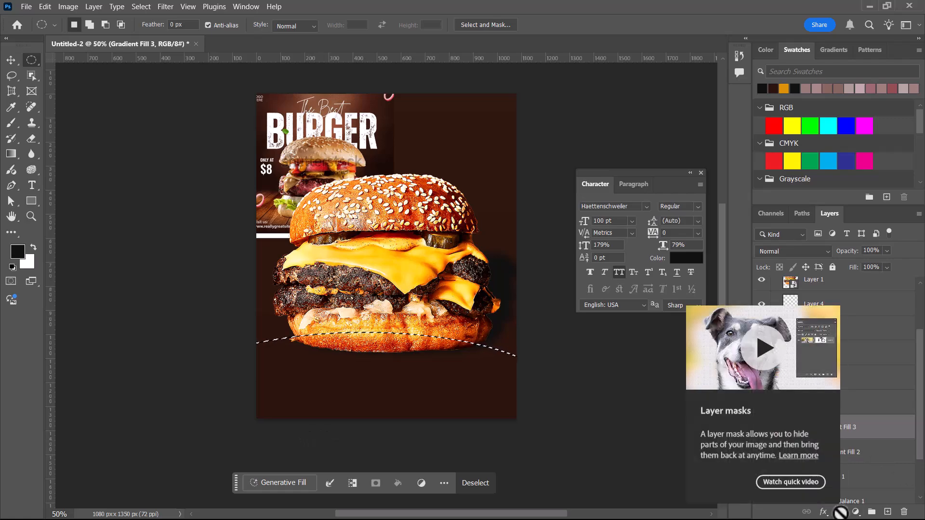
{"action": "key", "text": "ctrl+z"}
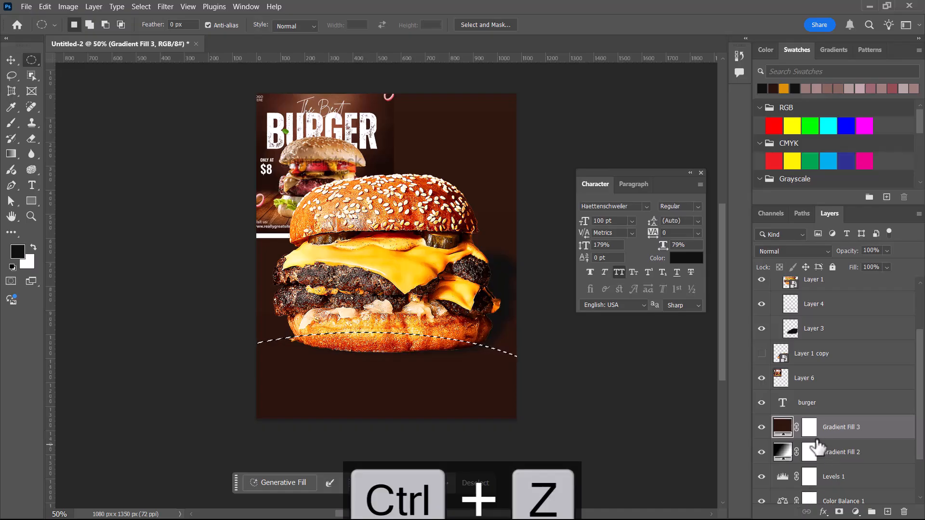
{"action": "left_click", "coordinate": [810, 434]}
{"action": "key", "text": "alt+BackSpace"}
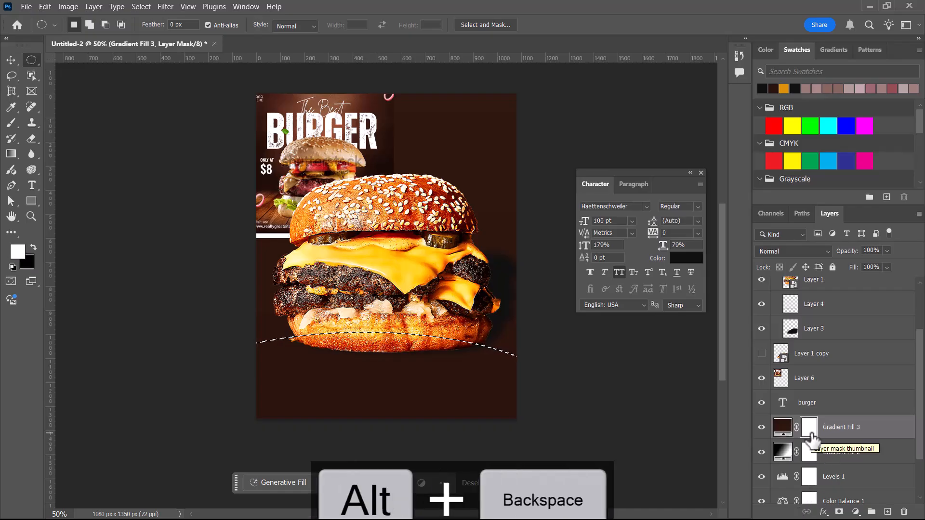
{"action": "left_click", "coordinate": [782, 430]}
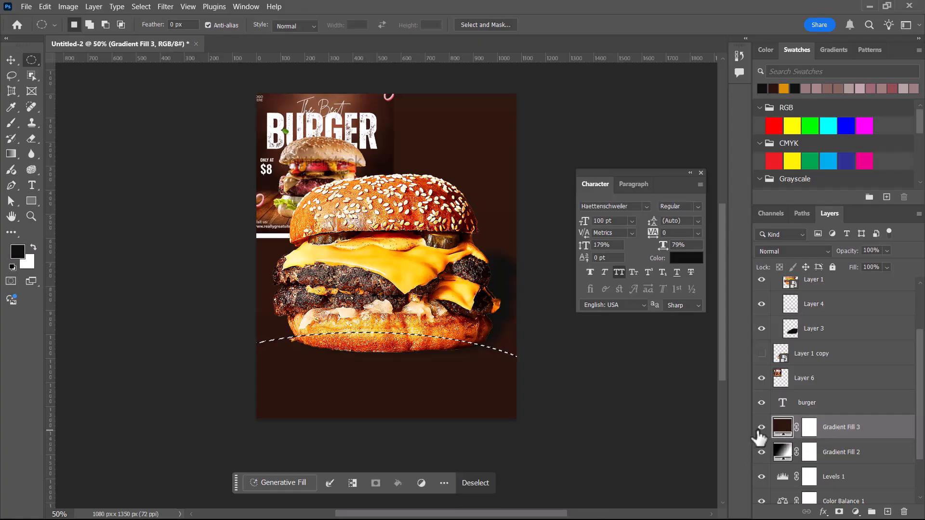
{"action": "left_click", "coordinate": [761, 428]}
{"action": "left_click", "coordinate": [761, 429]}
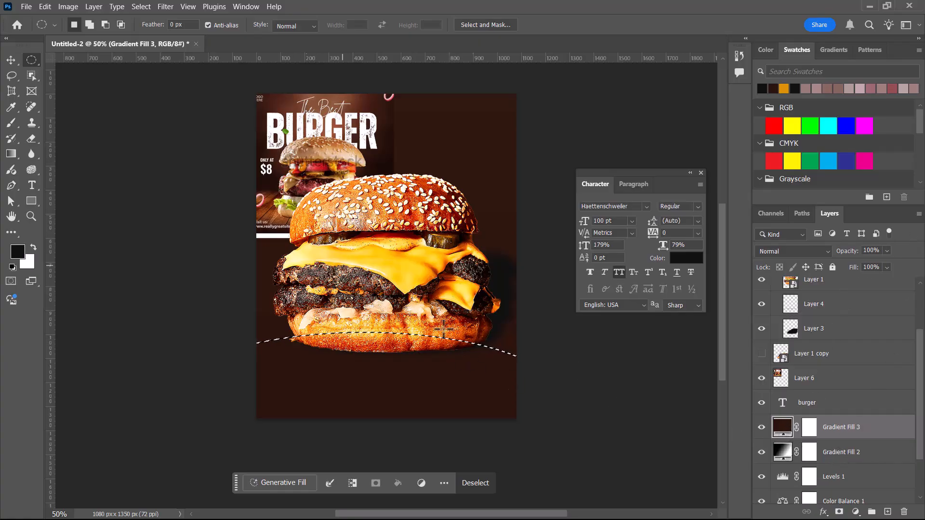
- Change the style of Gradient Fill 3 to Radial
{"action": "double_click", "coordinate": [779, 428]}
{"action": "left_click", "coordinate": [594, 162]}
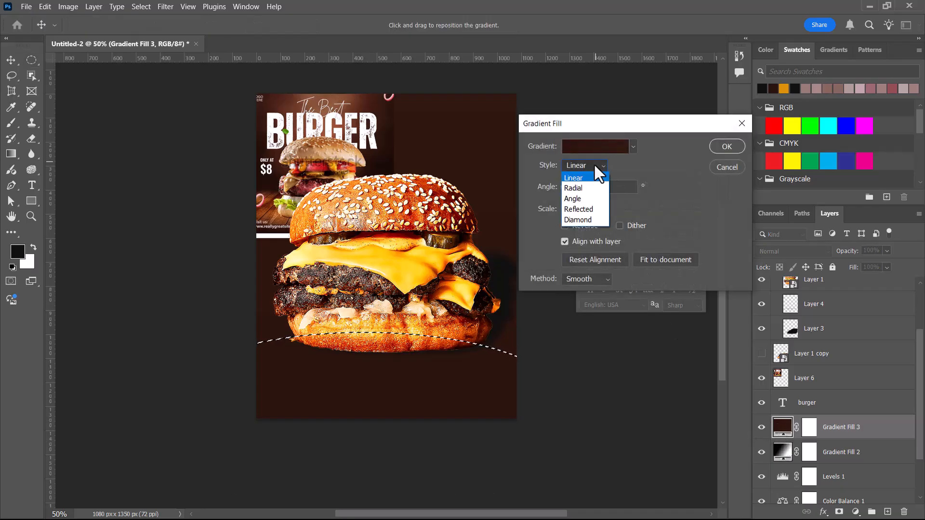
{"action": "left_click", "coordinate": [593, 187]}
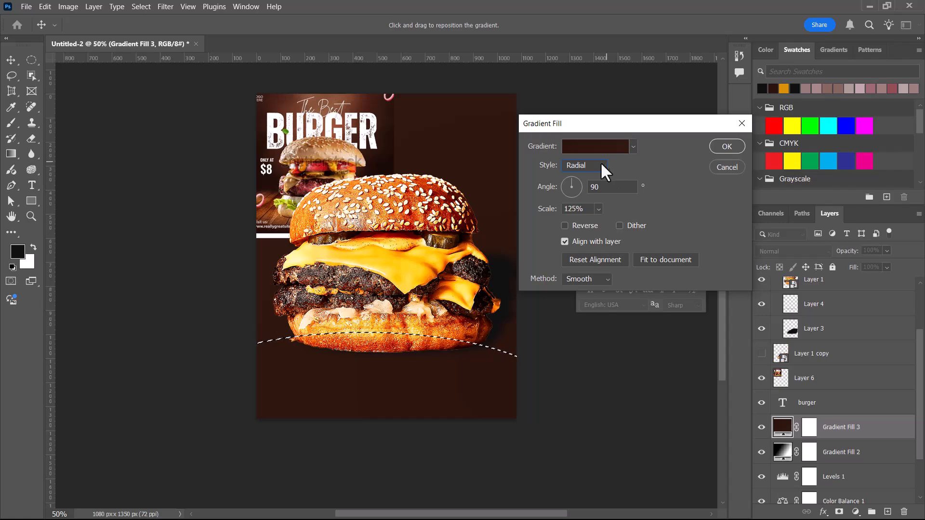
- Recolor the gradient's starting stop with the brown #895237 sampled from the reference image's background
{"action": "left_click", "coordinate": [607, 145]}
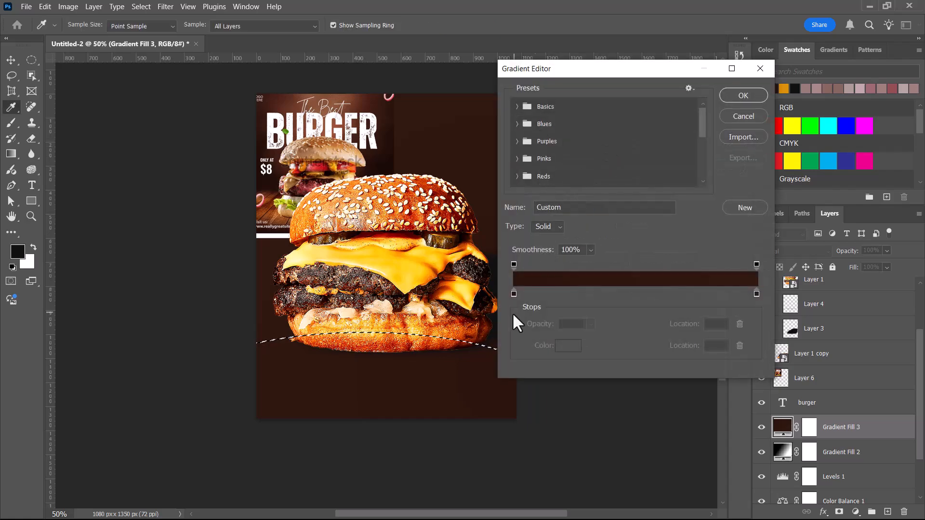
{"action": "left_click", "coordinate": [514, 294]}
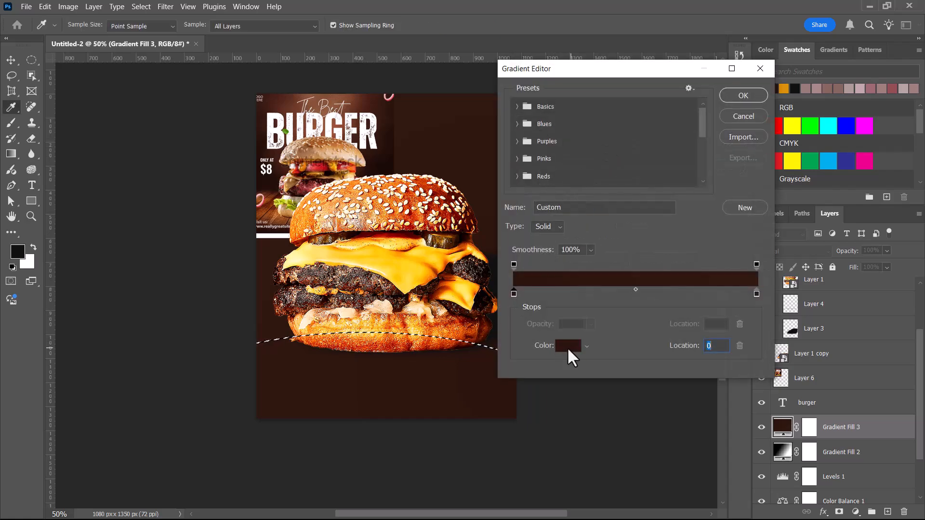
{"action": "left_click", "coordinate": [566, 347]}
{"action": "left_click", "coordinate": [344, 98]}
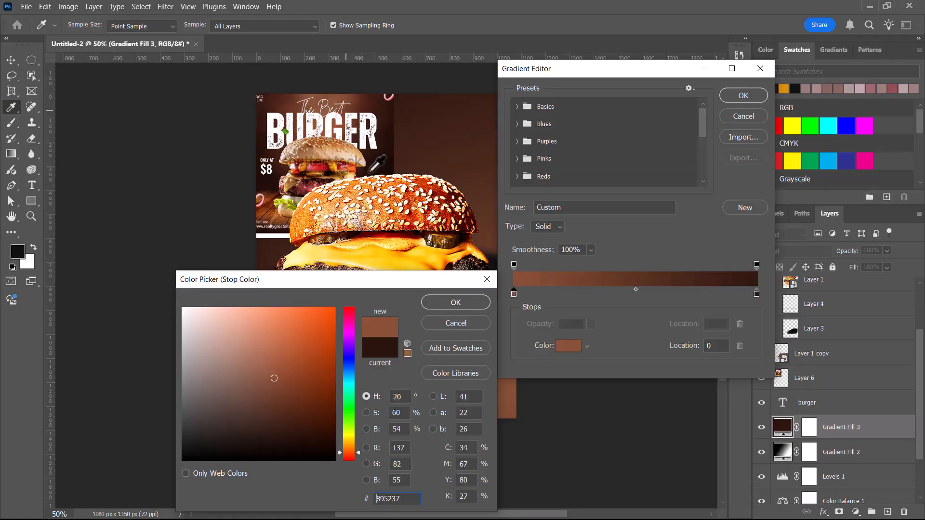
{"action": "left_click", "coordinate": [436, 298]}
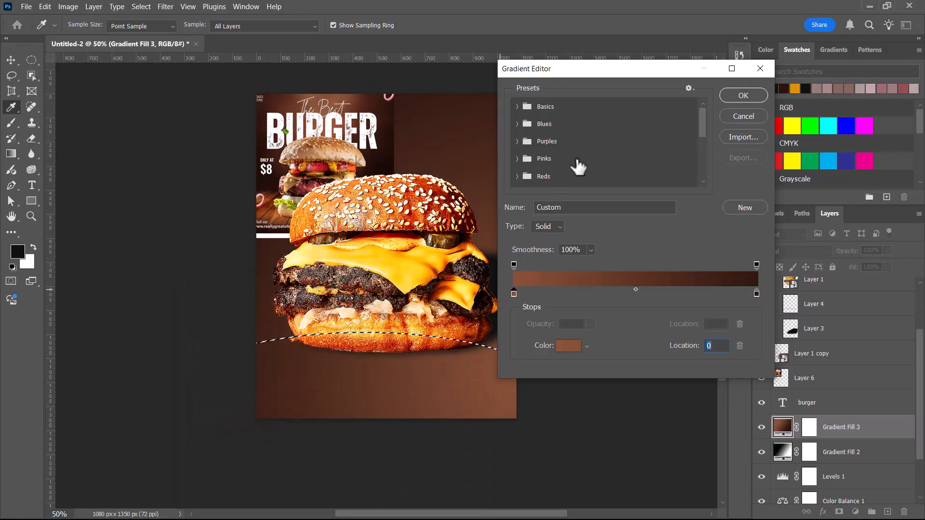
{"action": "left_click_drag", "start_coordinate": [588, 74], "coordinate": [676, 76]}
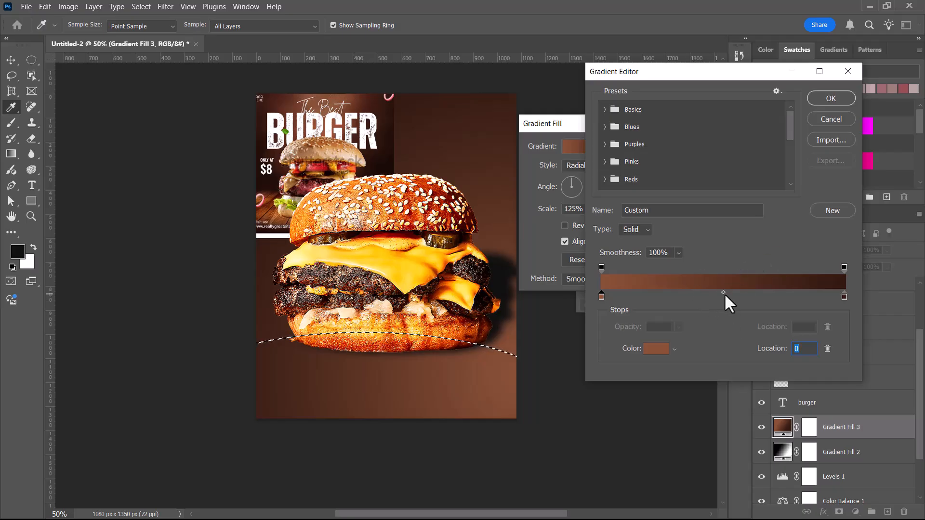
{"action": "left_click", "coordinate": [829, 99]}
- Set the gradient's angle to -101.42° and try the Linear style before returning to Radial
{"action": "left_click_drag", "start_coordinate": [578, 179], "coordinate": [570, 193]}
{"action": "left_click", "coordinate": [585, 167]}
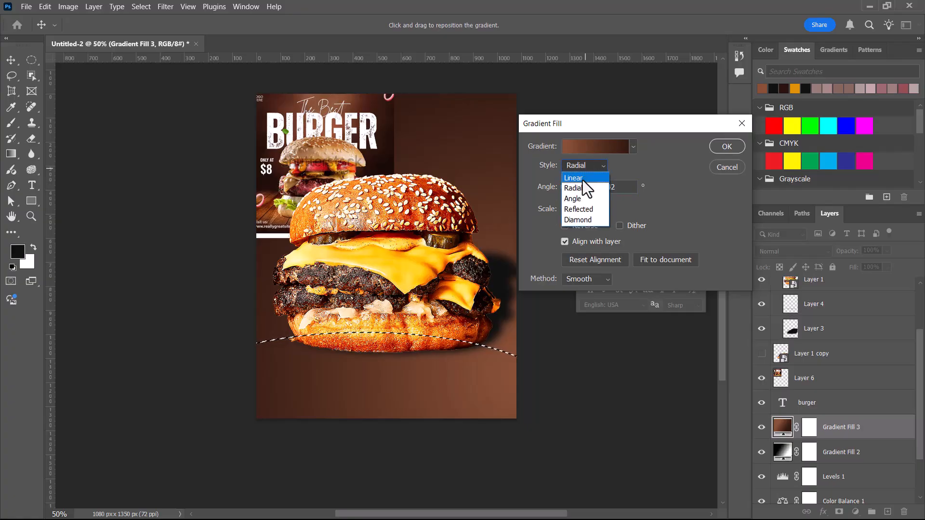
{"action": "left_click", "coordinate": [582, 178]}
{"action": "left_click", "coordinate": [588, 165]}
{"action": "left_click", "coordinate": [579, 189]}
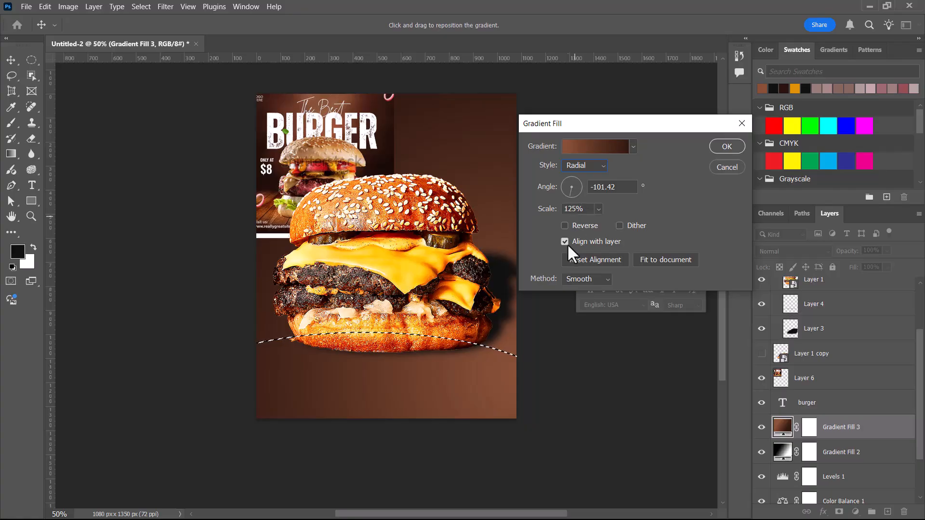
- Reverse the radial gradient and set its angle to 40.7° and scale to 119%
{"action": "left_click", "coordinate": [575, 222]}
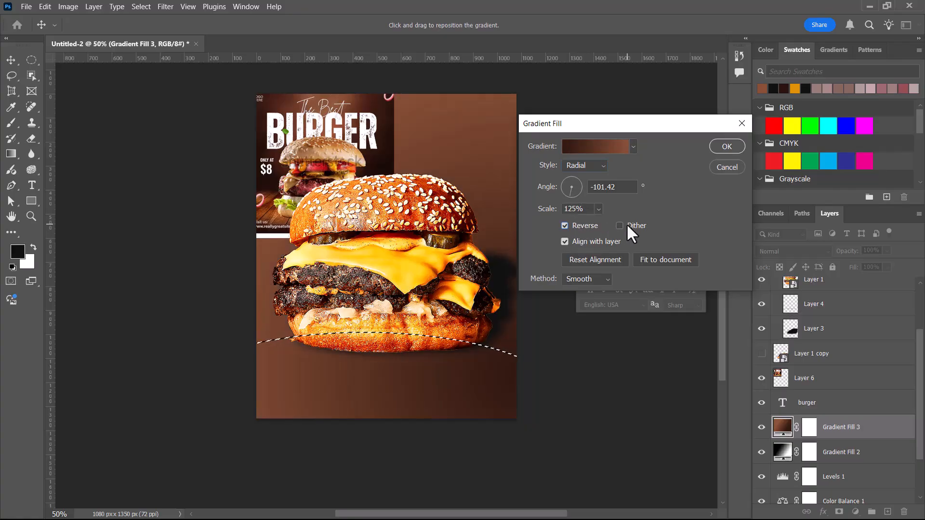
{"action": "mouse_move", "coordinate": [567, 189]}
{"action": "left_mouse_down"}
{"action": "mouse_move", "coordinate": [563, 178]}
{"action": "mouse_move", "coordinate": [574, 187]}
{"action": "left_mouse_up"}
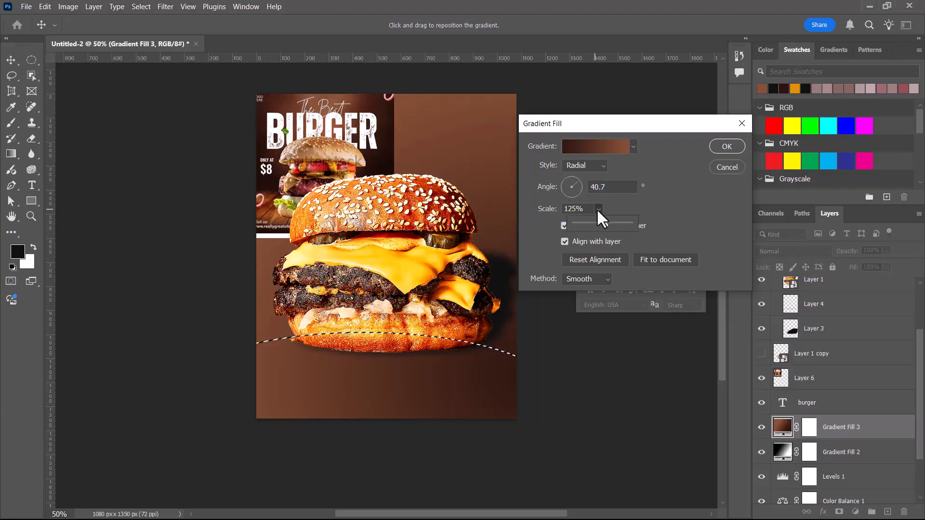
{"action": "mouse_move", "coordinate": [598, 221]}
{"action": "left_mouse_down"}
{"action": "mouse_move", "coordinate": [578, 223]}
{"action": "mouse_move", "coordinate": [617, 224]}
{"action": "mouse_move", "coordinate": [604, 225]}
{"action": "left_mouse_up"}
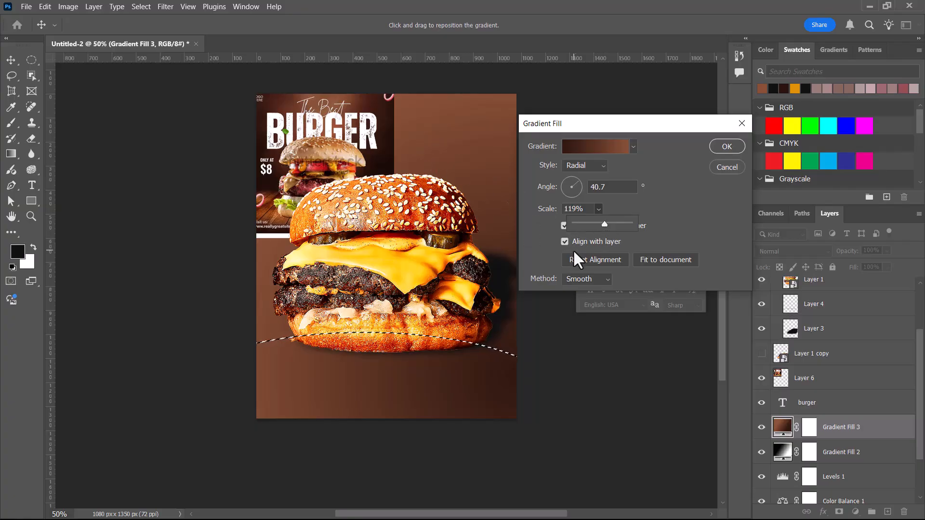
- Reset the gradient's alignment, set its angle to 16.23° and scale to 59%, turn off Reverse and apply the fill
{"action": "left_click", "coordinate": [584, 259]}
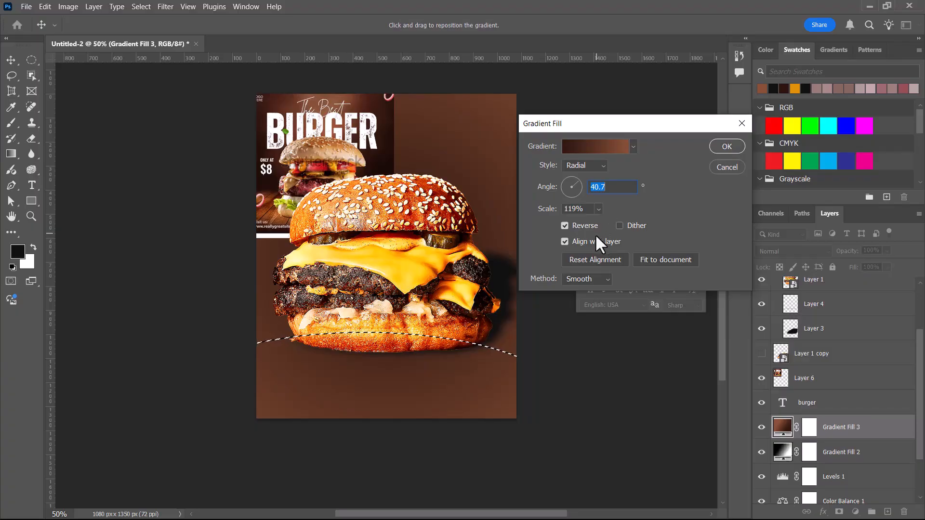
{"action": "mouse_move", "coordinate": [582, 186]}
{"action": "left_mouse_down"}
{"action": "mouse_move", "coordinate": [561, 192]}
{"action": "mouse_move", "coordinate": [566, 179]}
{"action": "mouse_move", "coordinate": [576, 188]}
{"action": "left_mouse_up"}
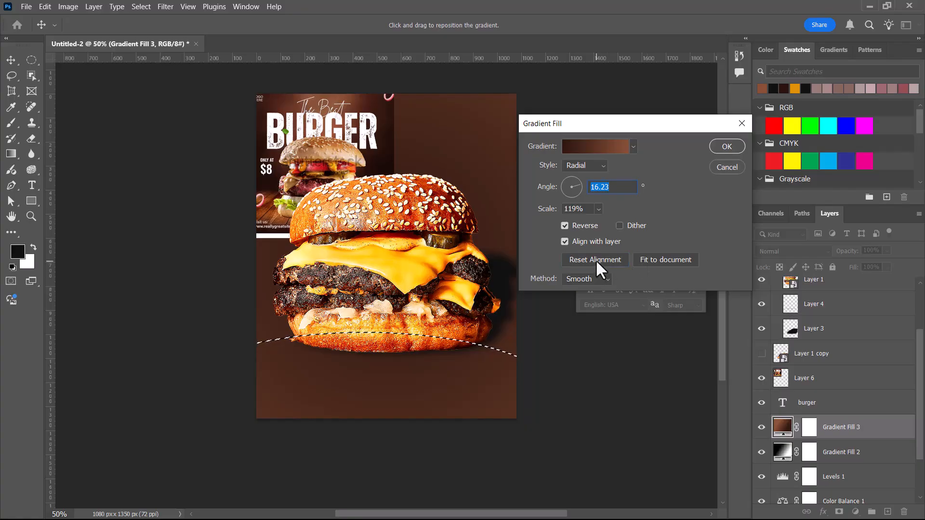
{"action": "left_click", "coordinate": [580, 225]}
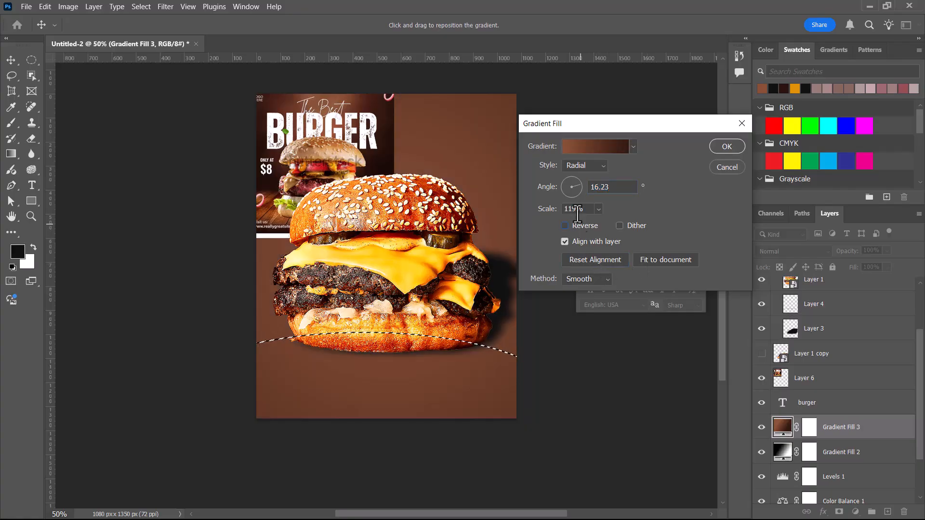
{"action": "left_click_drag", "start_coordinate": [588, 225], "coordinate": [592, 221]}
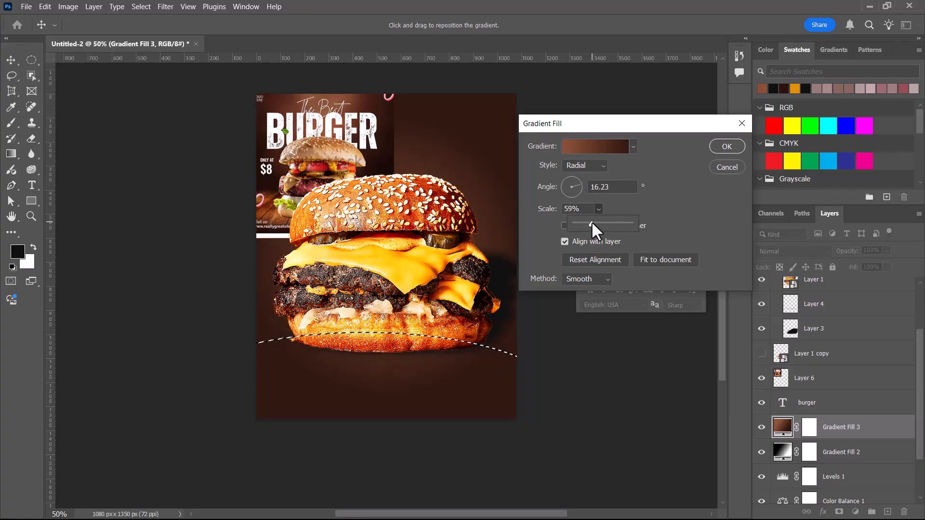
{"action": "left_click", "coordinate": [723, 149]}
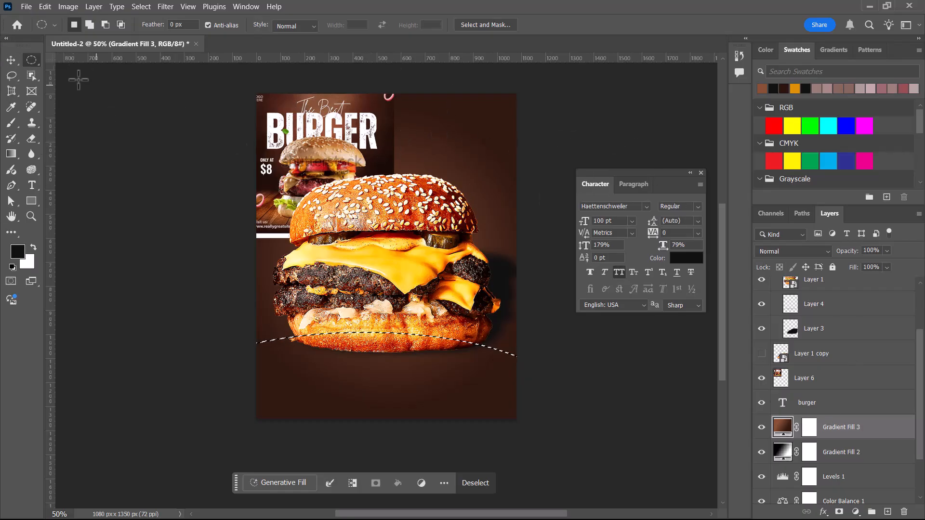
- Hide the reference image on Layer 6 and clear the elliptical selection
{"action": "left_click", "coordinate": [13, 63]}
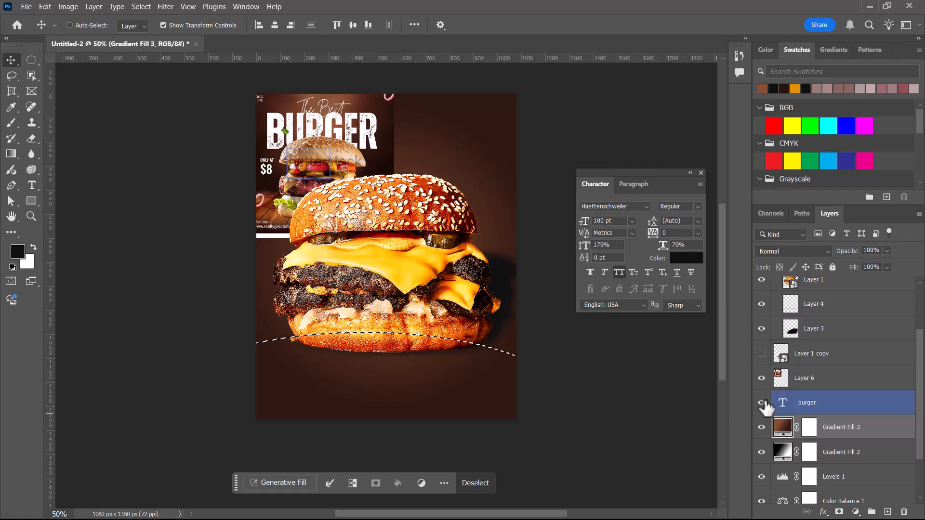
{"action": "left_click", "coordinate": [762, 378]}
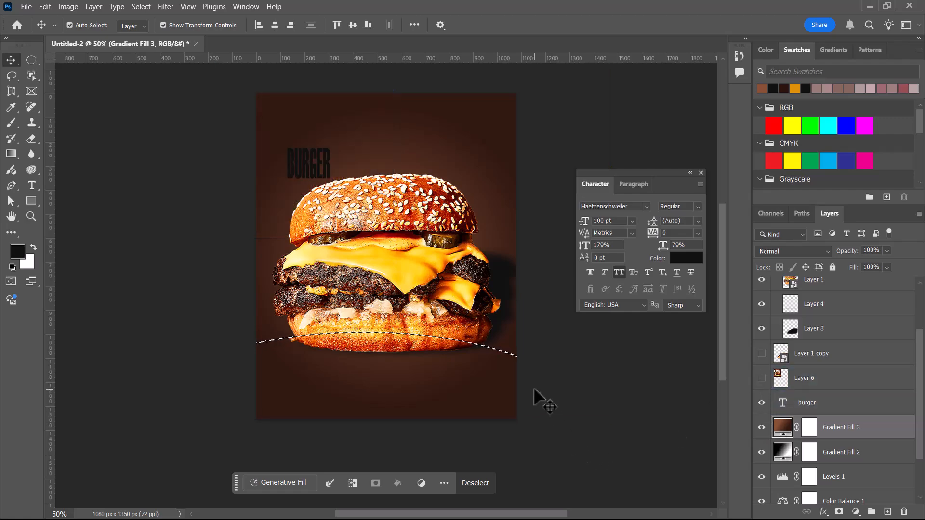
{"action": "key", "text": "ctrl+d"}
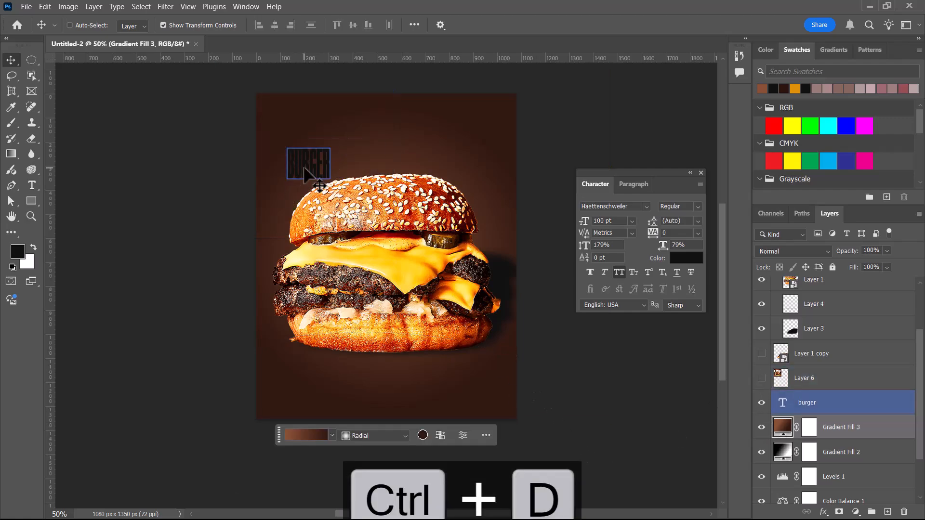
- Change the color of the burger title text to white
{"action": "left_click", "coordinate": [787, 405]}
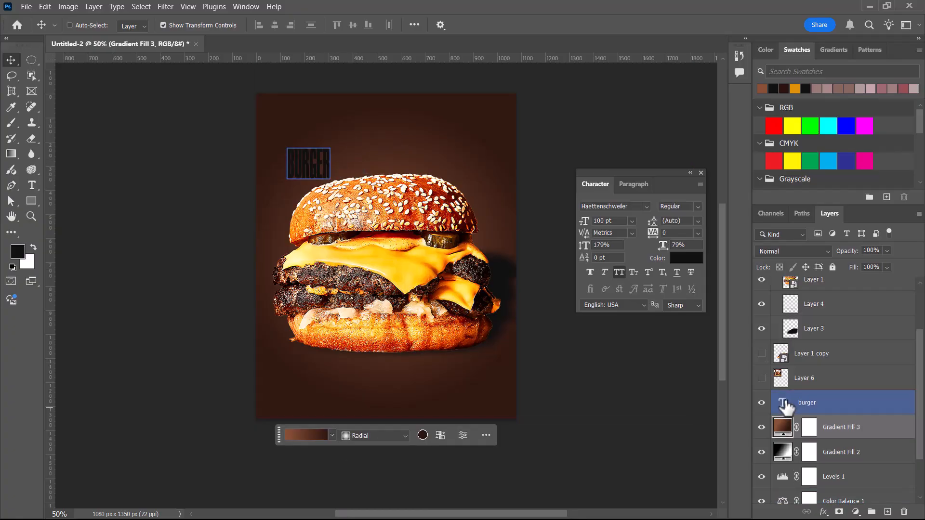
{"action": "left_click", "coordinate": [686, 258]}
{"action": "left_click", "coordinate": [230, 323]}
{"action": "left_click_drag", "start_coordinate": [229, 323], "coordinate": [182, 308]}
{"action": "left_click", "coordinate": [456, 302]}
{"action": "key", "text": "v"}
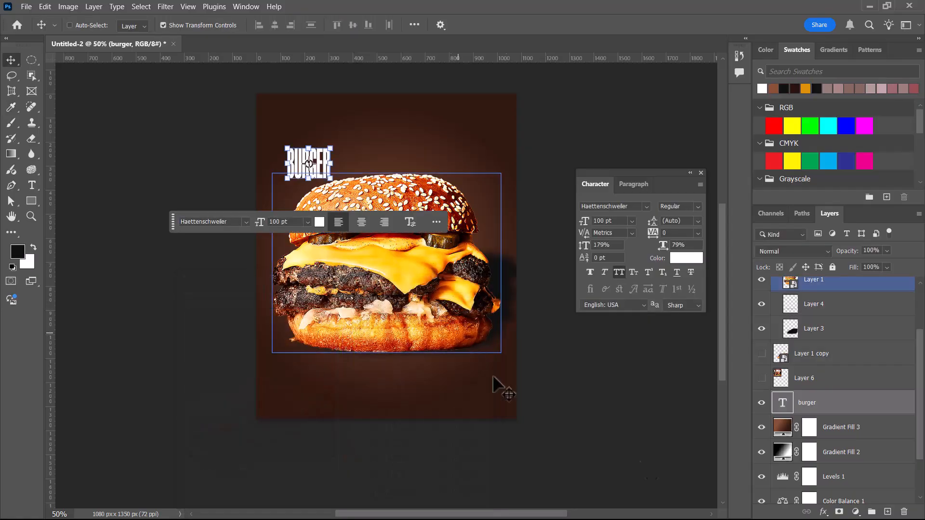
- Enlarge the BURGER title to 232 pt
{"action": "left_click_drag", "start_coordinate": [584, 222], "coordinate": [664, 233]}
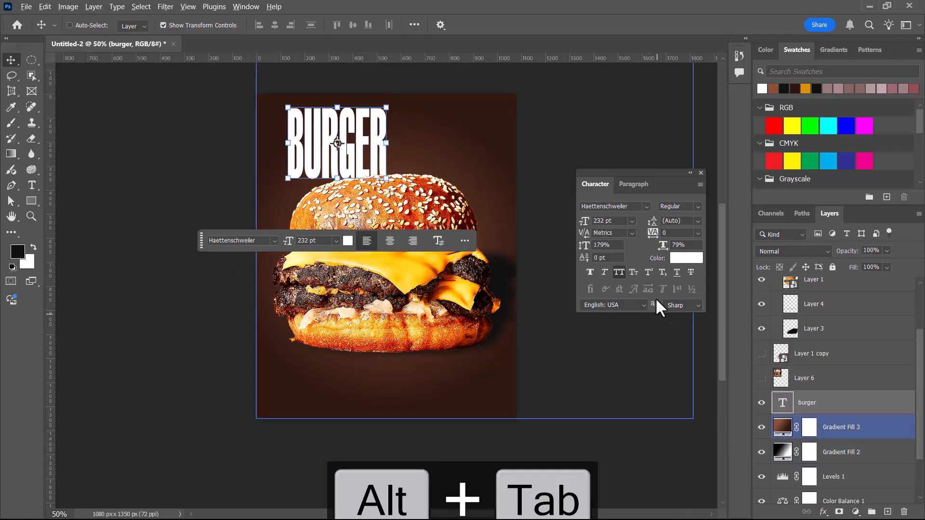
{"action": "key", "text": "alt+Tab"}
{"action": "key", "text": "alt+Tab"}
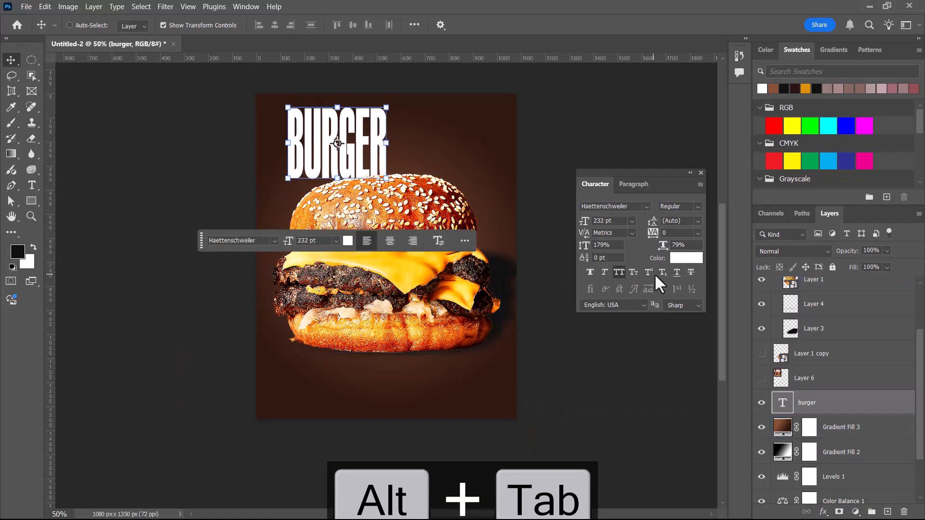
- Set the BURGER title's horizontal scale to 155% and lower it partly behind the top bun, checking the reference post in the browser
{"action": "left_click_drag", "start_coordinate": [663, 245], "coordinate": [706, 246]}
{"action": "left_click_drag", "start_coordinate": [457, 137], "coordinate": [453, 162]}
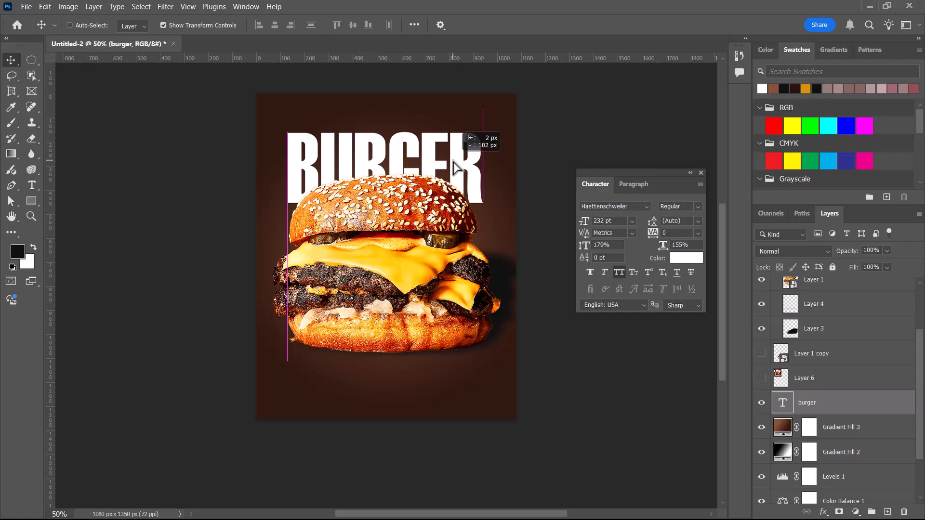
{"action": "left_click_drag", "start_coordinate": [453, 162], "coordinate": [455, 157]}
{"action": "key", "text": "alt+Tab"}
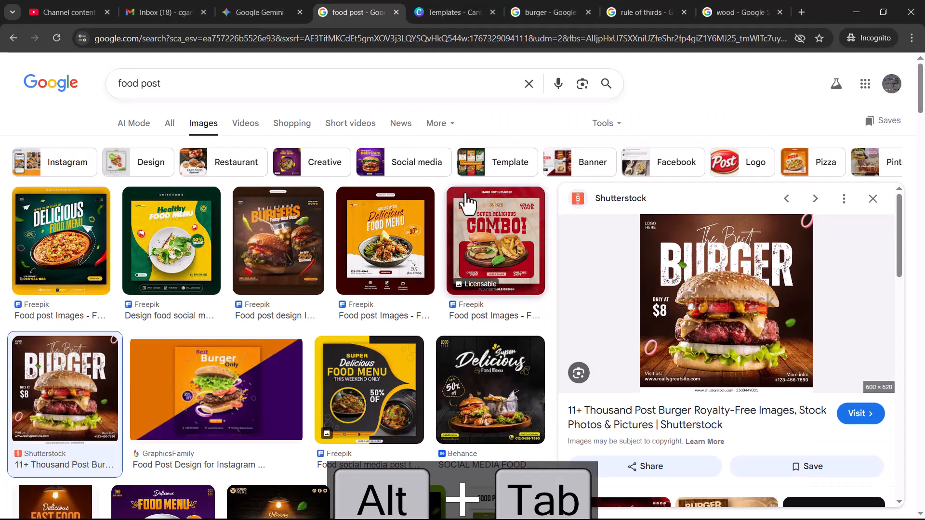
{"action": "key", "text": "alt+Tab"}
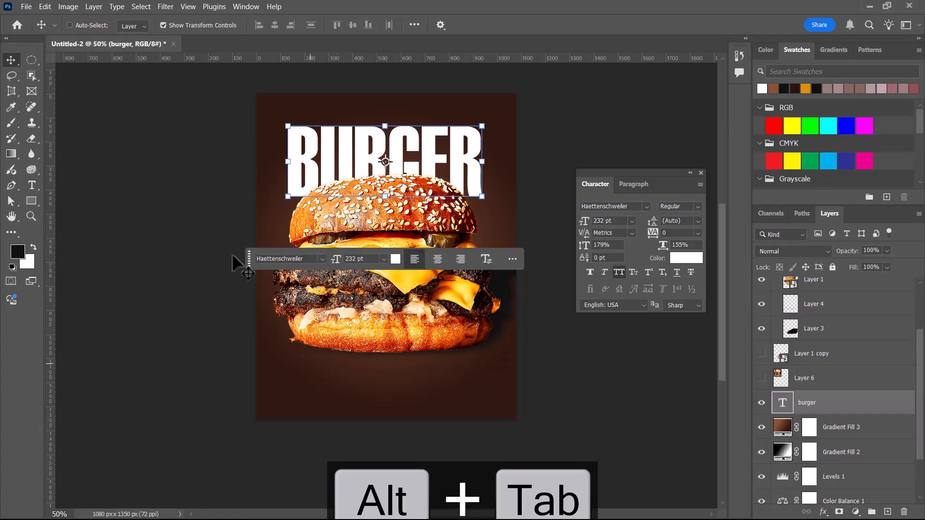
- Collapse the Burger group, select it together with the burger text layer, and move both lower on the poster
{"action": "key", "text": "alt+Tab"}
{"action": "key", "text": "alt+Tab"}
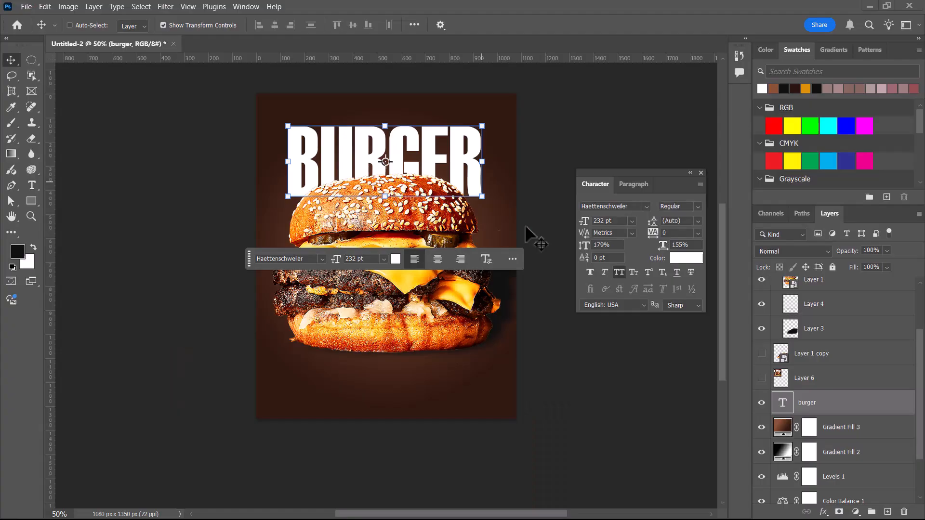
{"action": "left_click", "coordinate": [840, 441]}
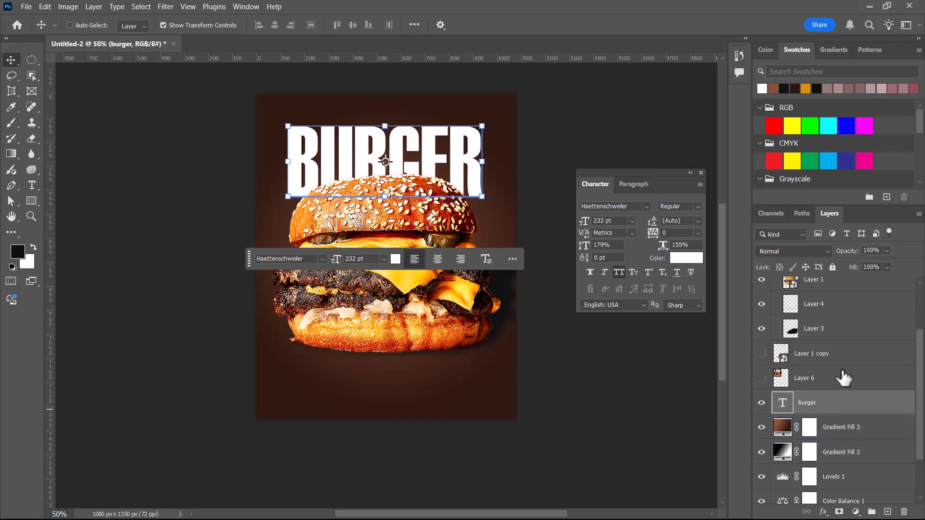
{"action": "scroll", "coordinate": [850, 393], "scroll_direction": "down", "scroll_amount": 2}
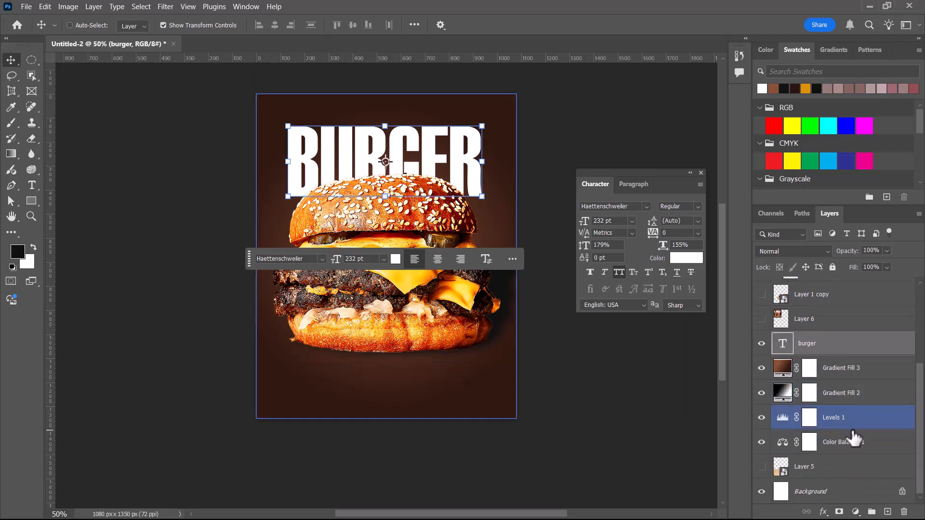
{"action": "scroll", "coordinate": [852, 433], "scroll_direction": "up", "scroll_amount": 3}
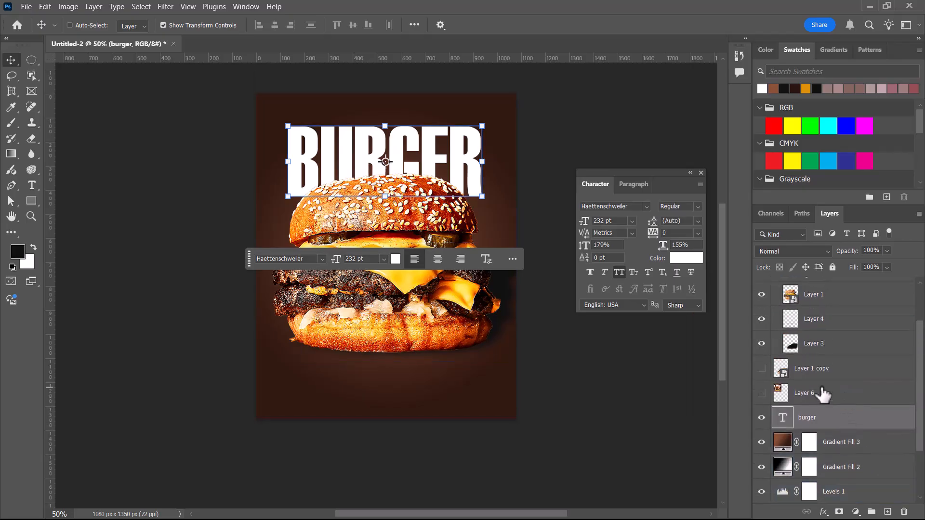
{"action": "scroll", "coordinate": [821, 381], "scroll_direction": "up", "scroll_amount": 2}
{"action": "left_click", "coordinate": [815, 335]}
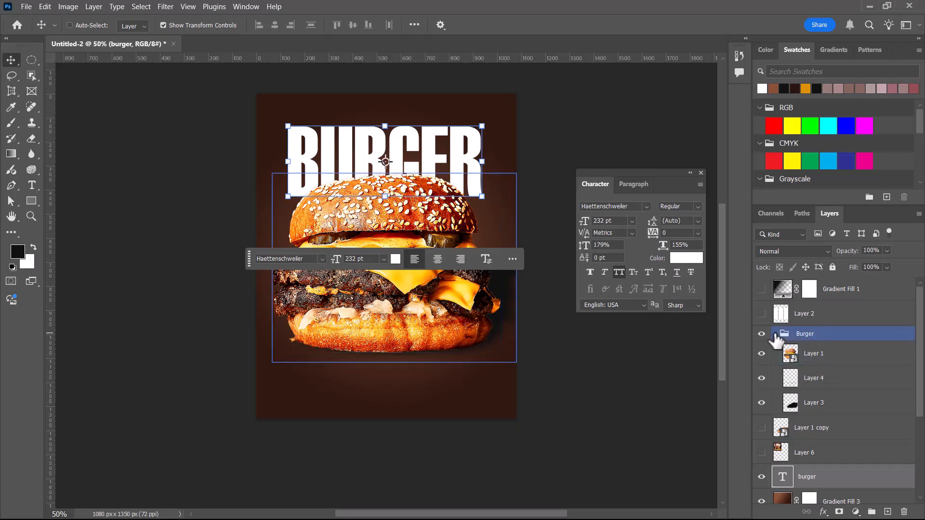
{"action": "left_click", "coordinate": [774, 334]}
{"action": "left_click", "coordinate": [830, 338]}
{"action": "left_click", "coordinate": [836, 412], "text": "ctrl"}
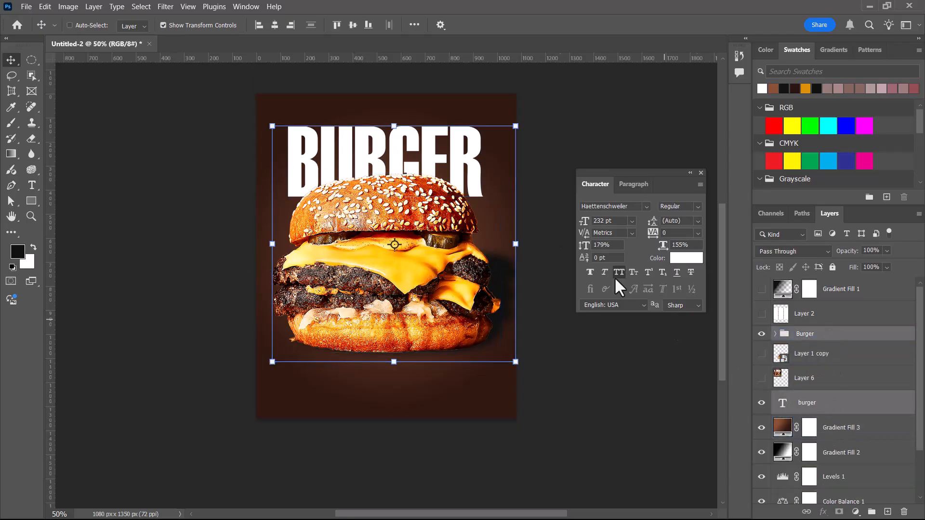
{"action": "left_click_drag", "start_coordinate": [421, 155], "coordinate": [417, 184]}
- Set the BURGER text's horizontal scale to 162% and shift it slightly to recentre it above the burger
{"action": "key", "text": "alt+Tab"}
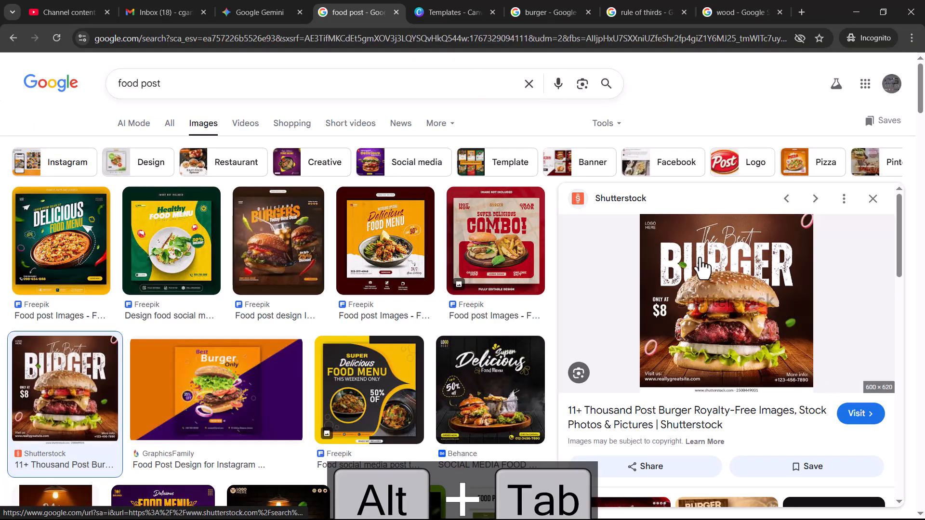
{"action": "key", "text": "alt+Tab"}
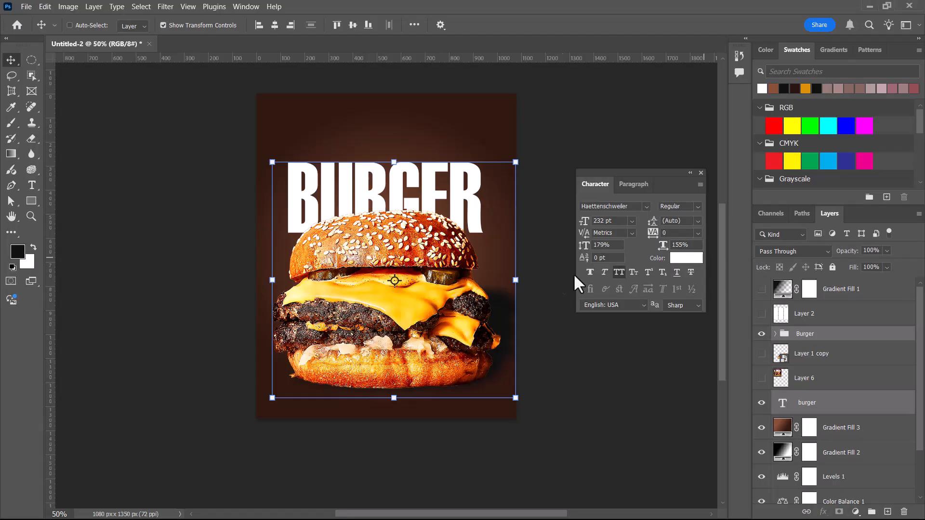
{"action": "left_click", "coordinate": [845, 402]}
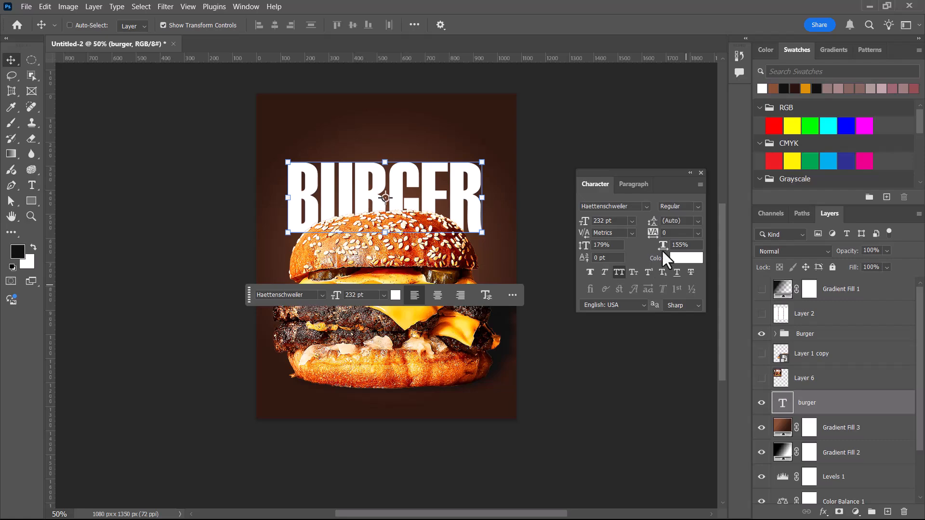
{"action": "left_click_drag", "start_coordinate": [663, 246], "coordinate": [669, 245]}
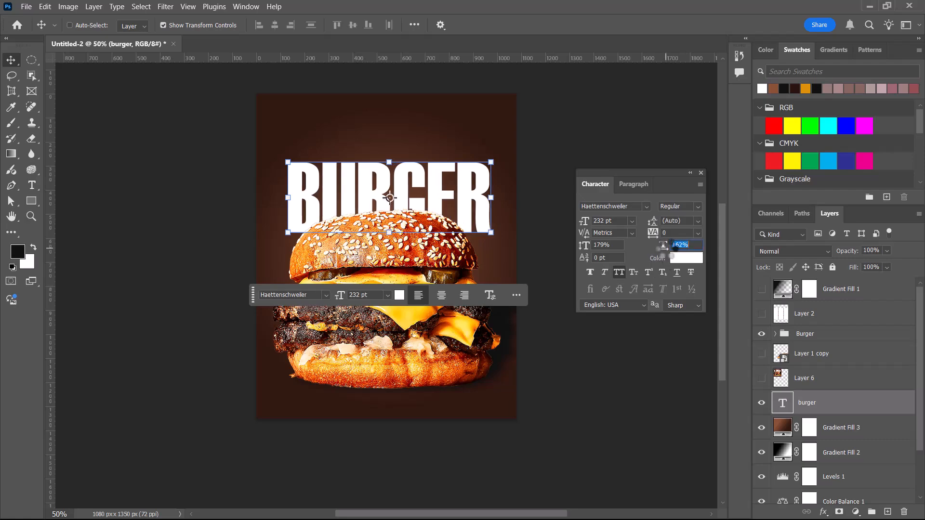
{"action": "left_click_drag", "start_coordinate": [448, 202], "coordinate": [461, 198]}
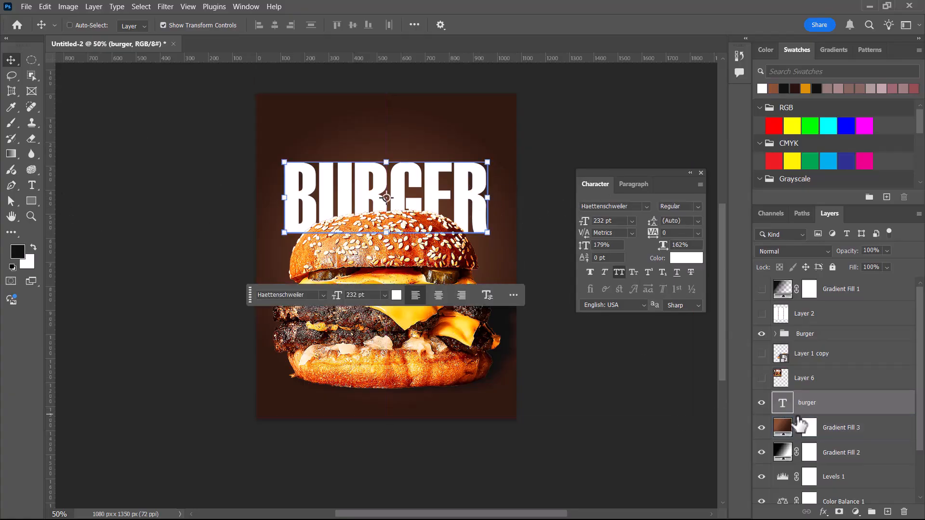
- Duplicate the burger text layer, move the copy upward, and compare the layout with the reference burger post in the browser
{"action": "left_click_drag", "start_coordinate": [843, 406], "coordinate": [887, 510]}
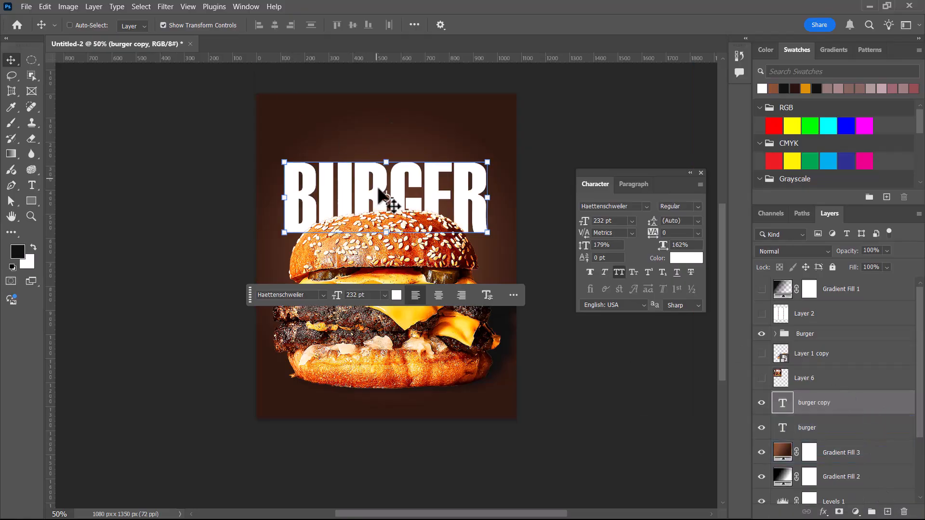
{"action": "left_click_drag", "start_coordinate": [359, 187], "coordinate": [360, 152]}
{"action": "key", "text": "alt+Tab"}
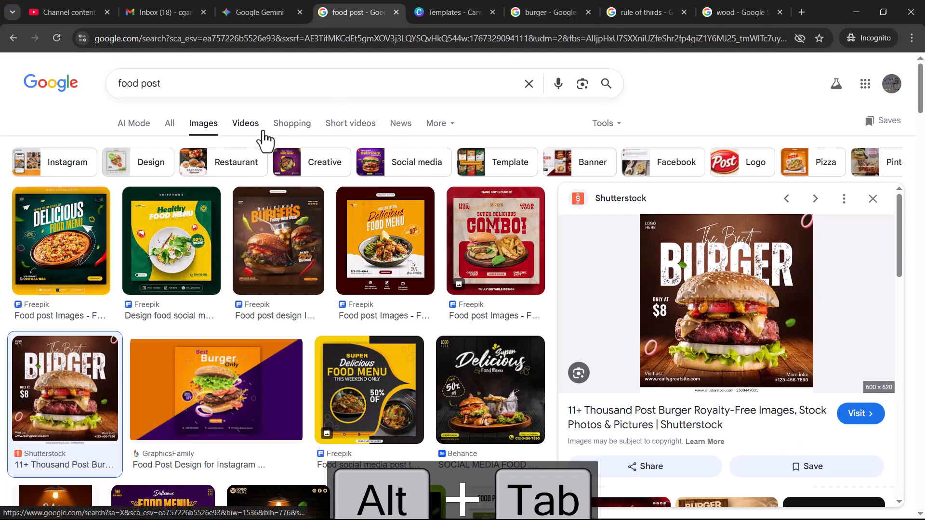
{"action": "key", "text": "alt+Tab"}
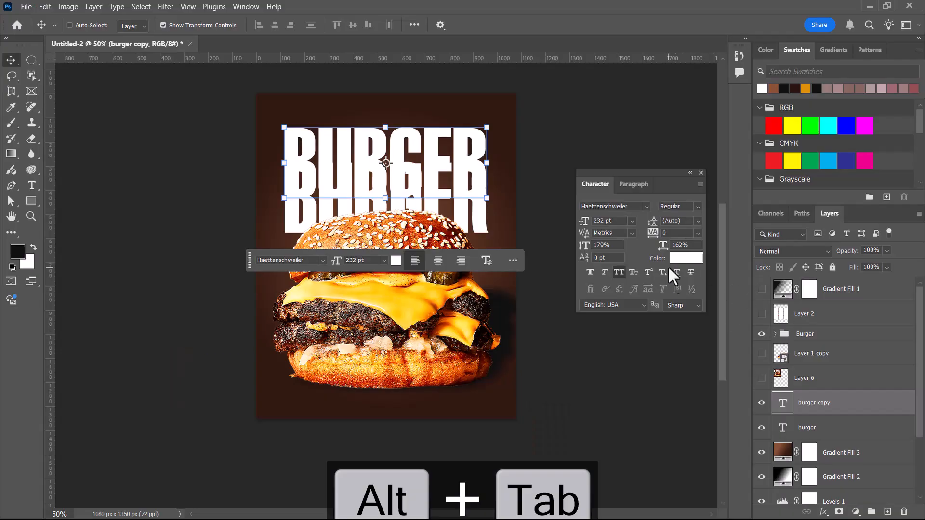
- Replace the duplicated text layer's wording with "the best"
{"action": "double_click", "coordinate": [782, 404]}
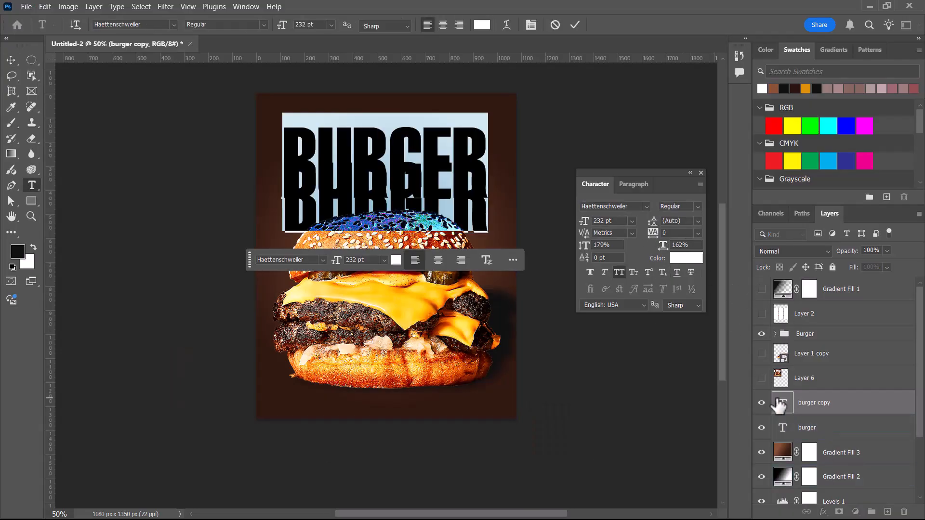
{"action": "type", "text": "the"}
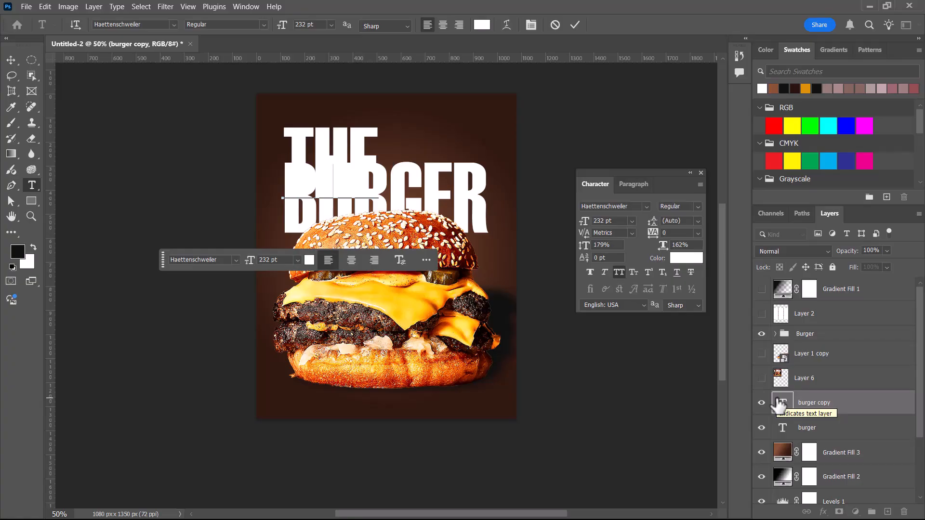
{"action": "type", "text": " best"}
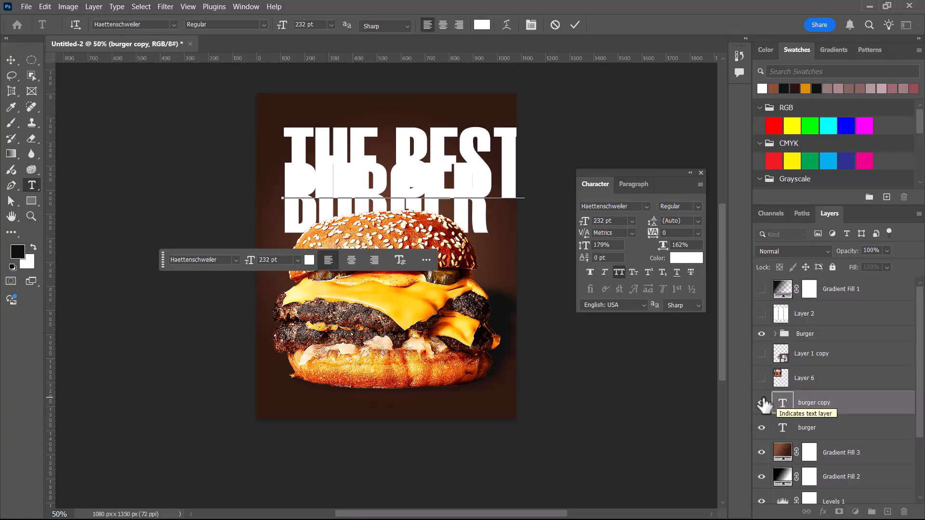
- Browse the font classes for the whole "the best" text and apply Barlow Condensed Thin from the sans serif fonts
{"action": "key", "text": "ctrl+a"}
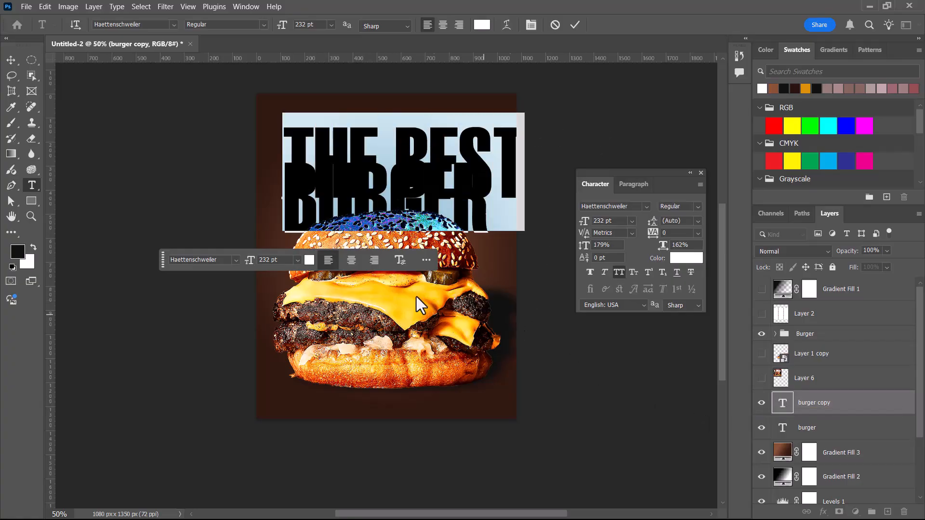
{"action": "left_click", "coordinate": [612, 207]}
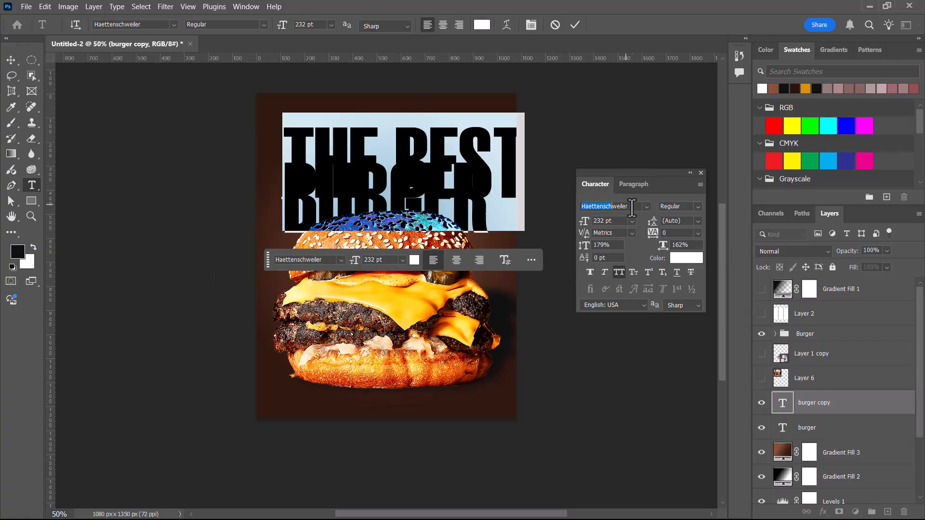
{"action": "left_click", "coordinate": [646, 206]}
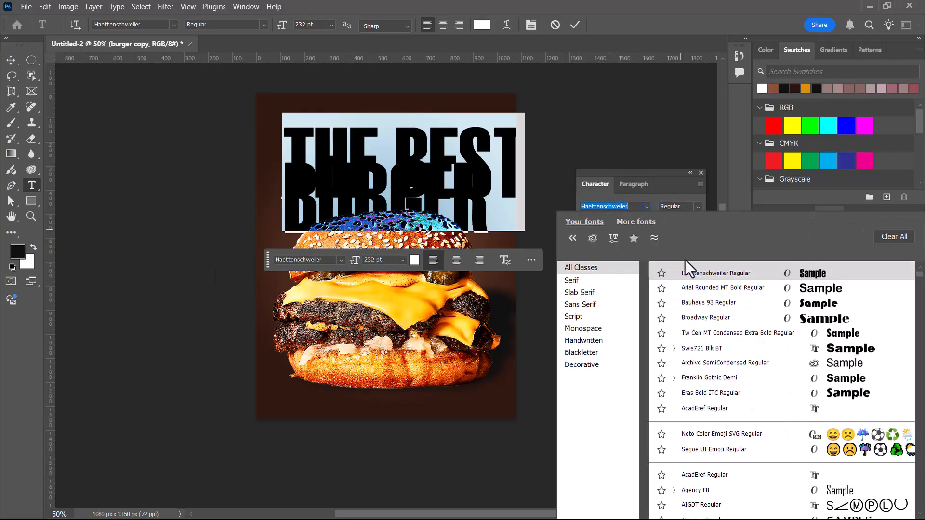
{"action": "left_click", "coordinate": [708, 378]}
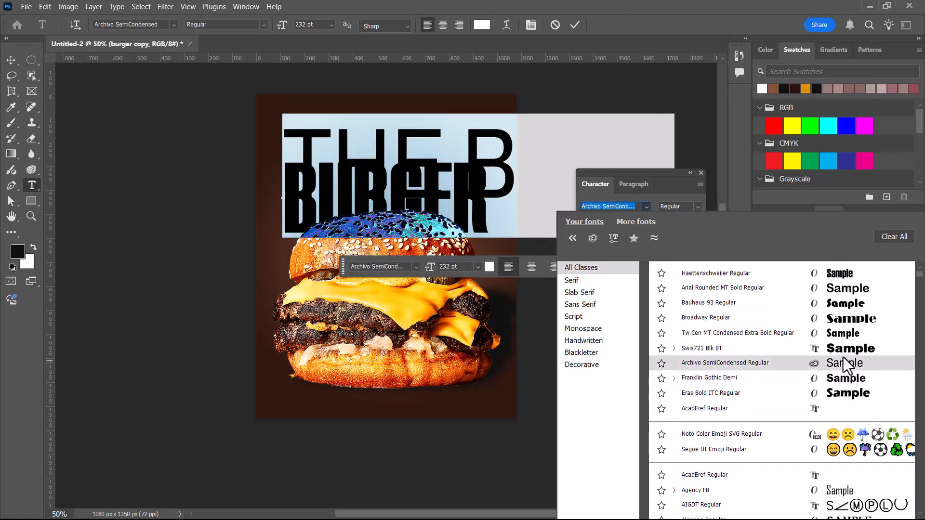
{"action": "scroll", "coordinate": [843, 356], "scroll_direction": "down", "scroll_amount": 2}
{"action": "scroll", "coordinate": [838, 448], "scroll_direction": "down", "scroll_amount": 3}
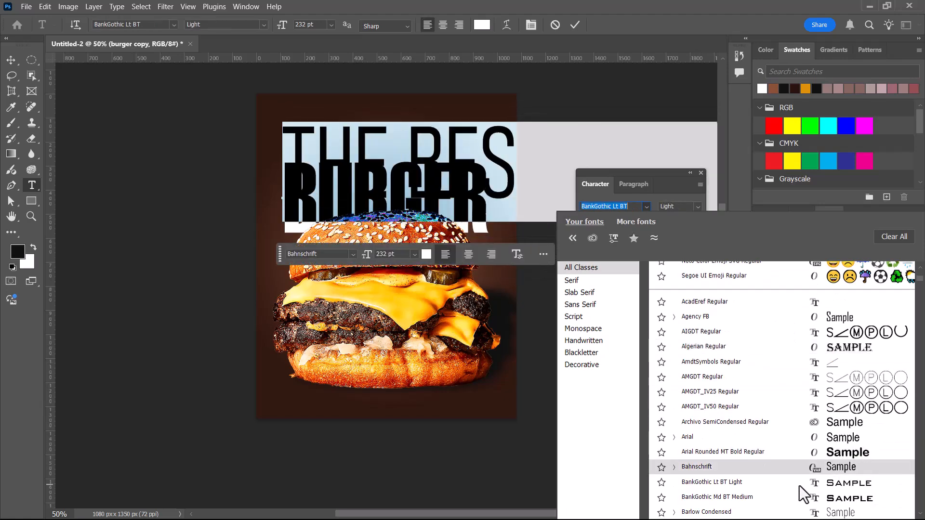
{"action": "left_click", "coordinate": [586, 294]}
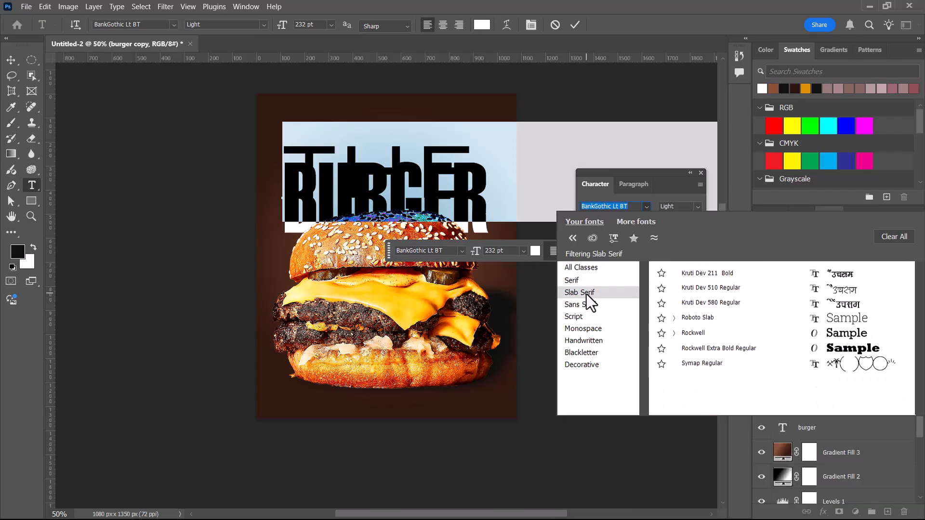
{"action": "left_click", "coordinate": [585, 304]}
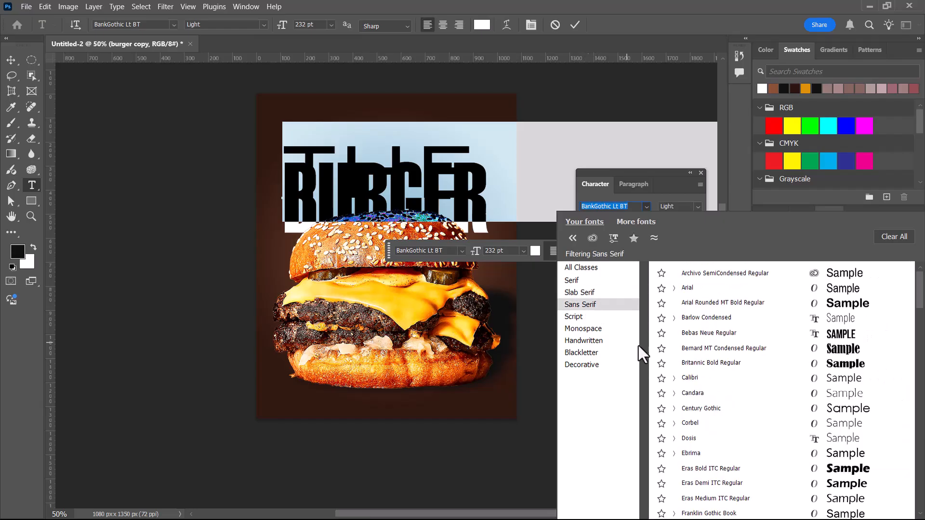
{"action": "left_click", "coordinate": [848, 319]}
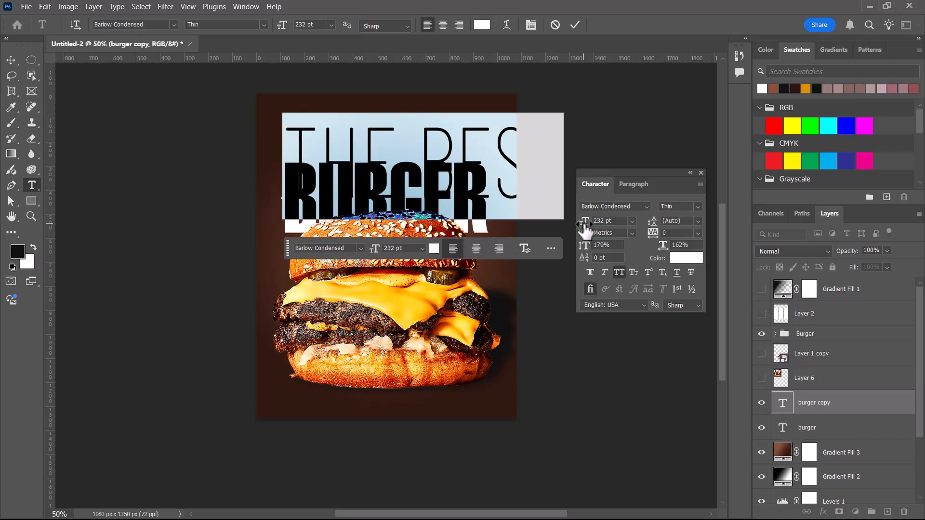
- Reduce the "the best" text to 146 pt and move it up so it is centred over the BURGER heading
{"action": "left_click_drag", "start_coordinate": [586, 230], "coordinate": [563, 232]}
{"action": "left_click", "coordinate": [10, 58]}
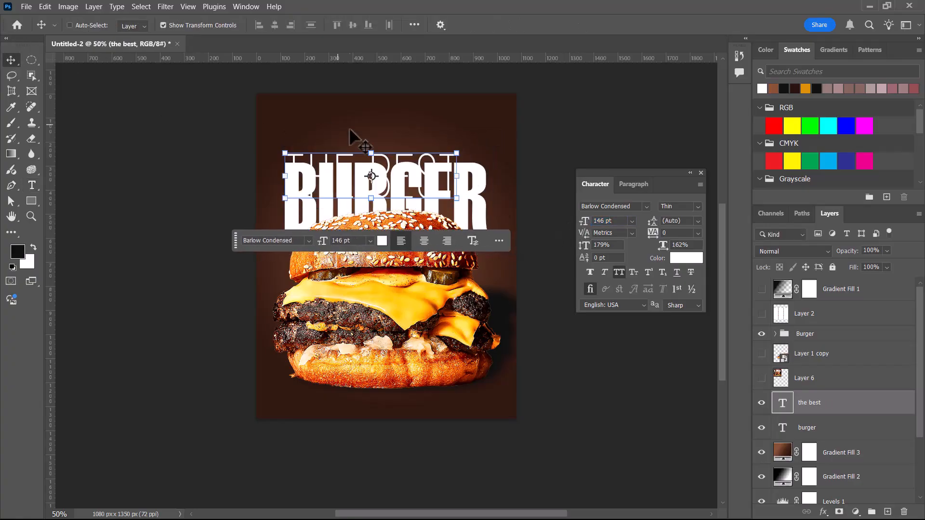
{"action": "left_click_drag", "start_coordinate": [385, 168], "coordinate": [398, 143]}
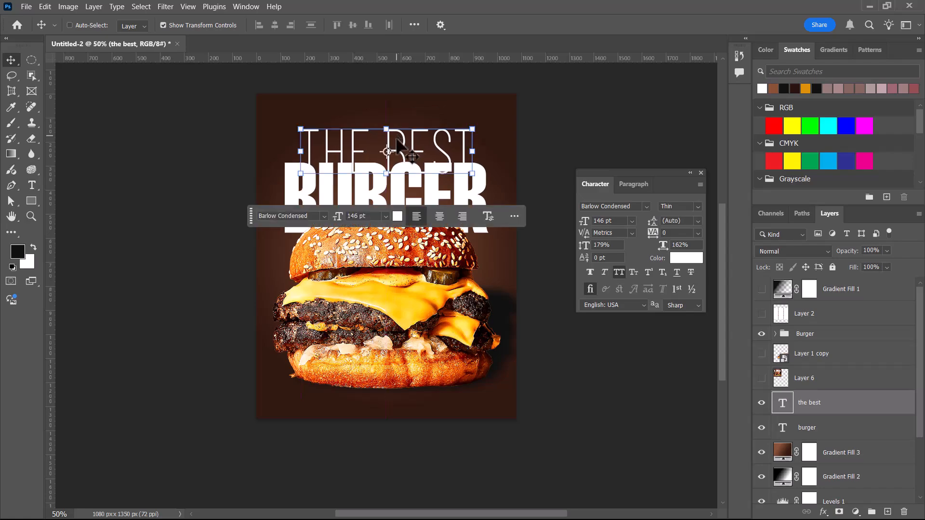
- Select the whole "the best" text and preview sans serif, serif and slab serif fonts on it
{"action": "left_click", "coordinate": [612, 205]}
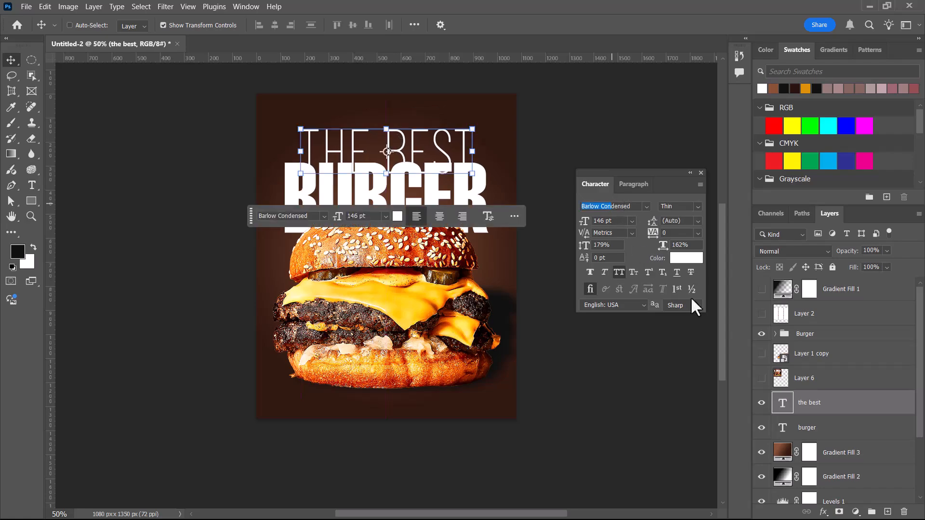
{"action": "double_click", "coordinate": [781, 404]}
{"action": "left_click", "coordinate": [627, 206]}
{"action": "left_click", "coordinate": [646, 206]}
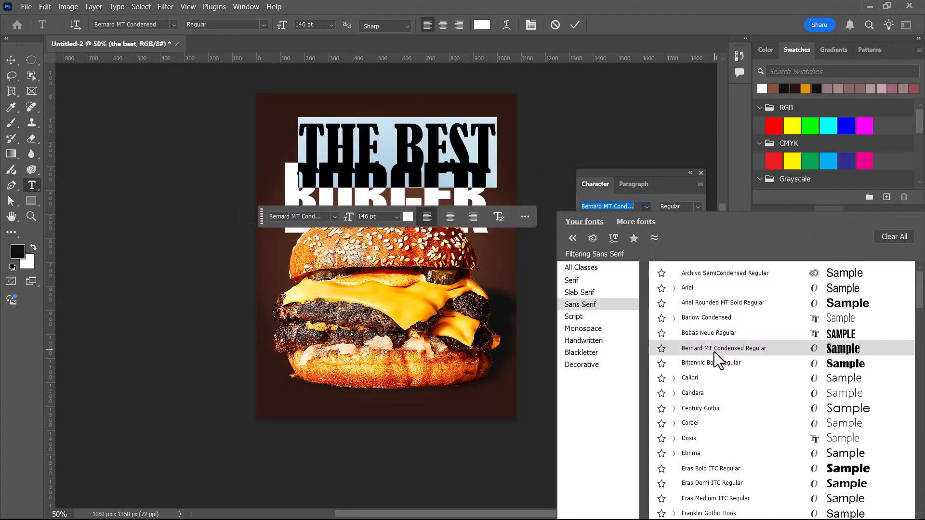
{"action": "scroll", "coordinate": [740, 430], "scroll_direction": "down", "scroll_amount": 5}
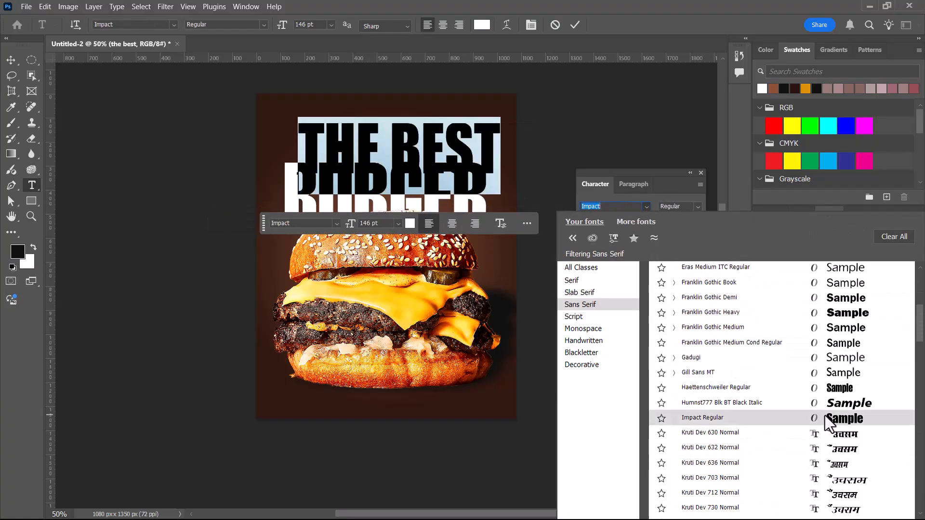
{"action": "scroll", "coordinate": [813, 435], "scroll_direction": "down", "scroll_amount": 10}
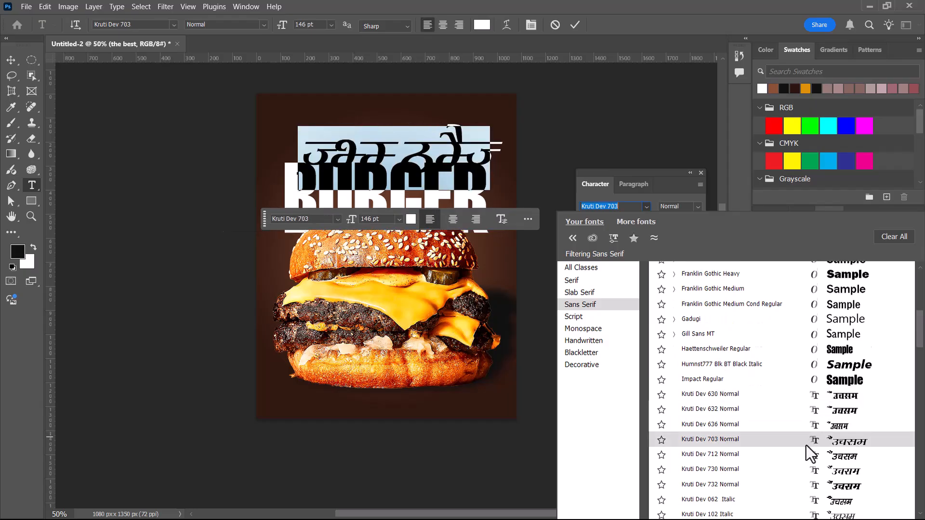
{"action": "scroll", "coordinate": [751, 482], "scroll_direction": "down", "scroll_amount": 1}
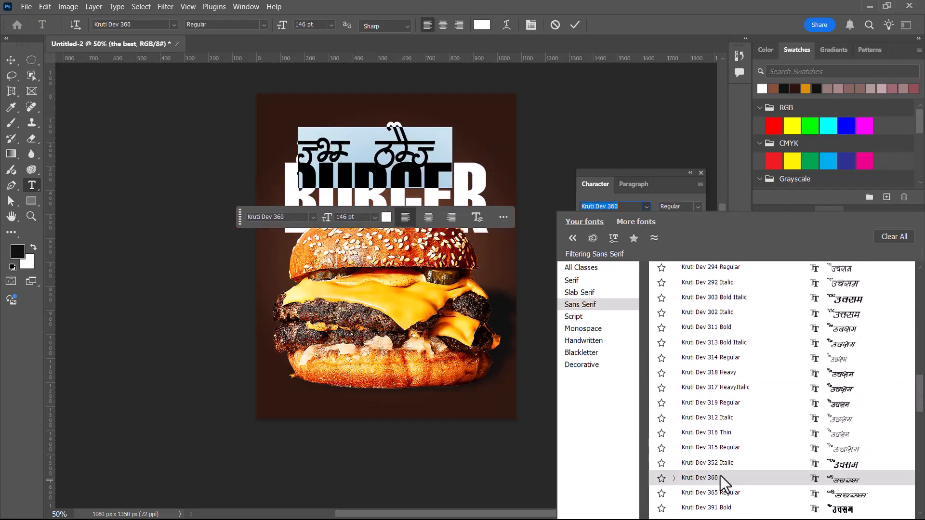
{"action": "left_click", "coordinate": [569, 281]}
{"action": "scroll", "coordinate": [761, 426], "scroll_direction": "down", "scroll_amount": 8}
{"action": "scroll", "coordinate": [748, 470], "scroll_direction": "down", "scroll_amount": 8}
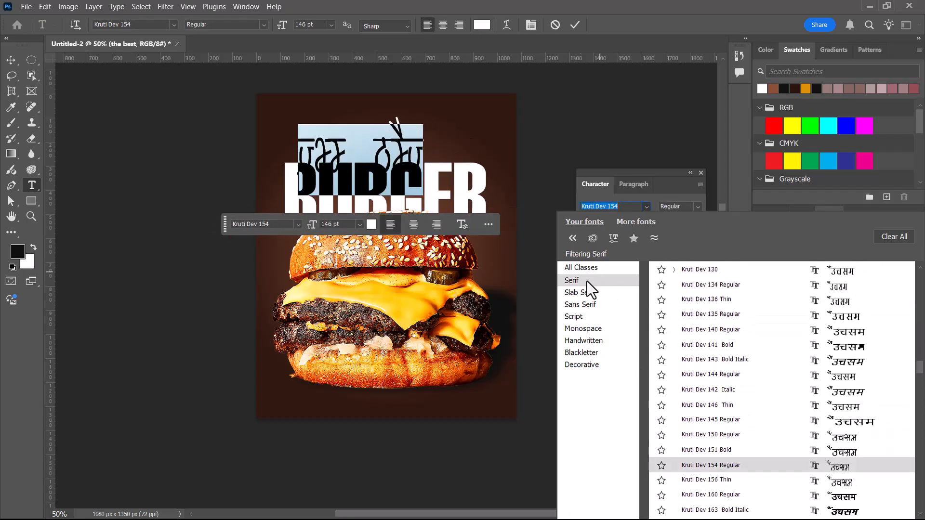
{"action": "left_click", "coordinate": [578, 293]}
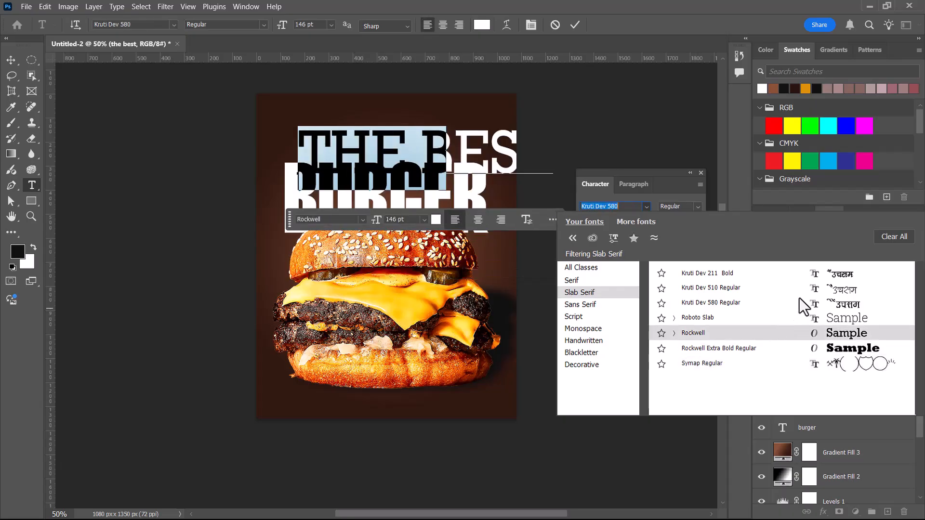
- Apply Source Sans Pro ExtraLight from the sans serif fonts to the "the best" text
{"action": "left_click", "coordinate": [580, 305]}
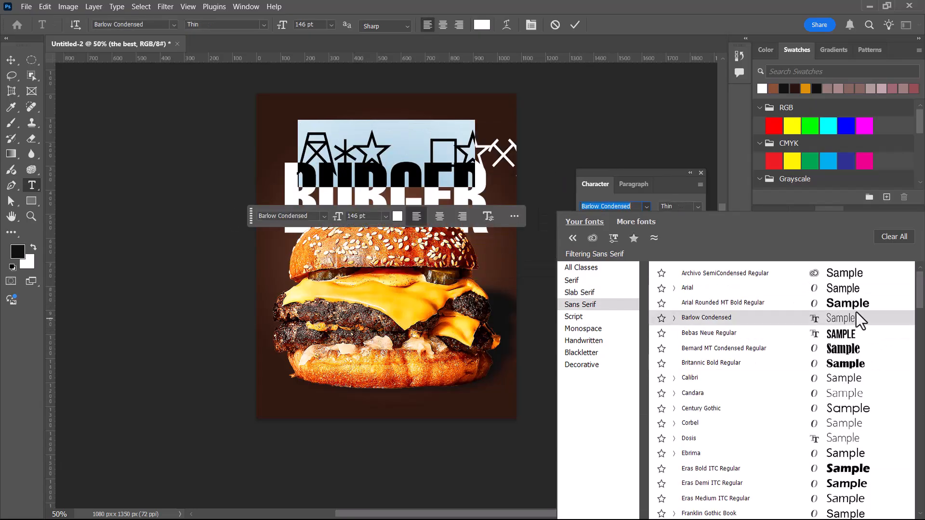
{"action": "scroll", "coordinate": [854, 309], "scroll_direction": "down", "scroll_amount": 10}
{"action": "scroll", "coordinate": [834, 433], "scroll_direction": "down", "scroll_amount": 10}
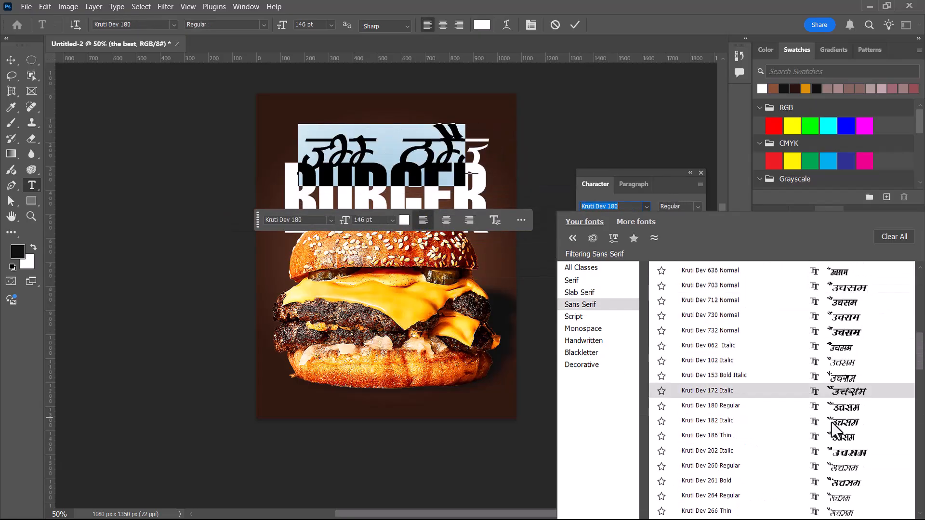
{"action": "scroll", "coordinate": [819, 496], "scroll_direction": "down", "scroll_amount": 6}
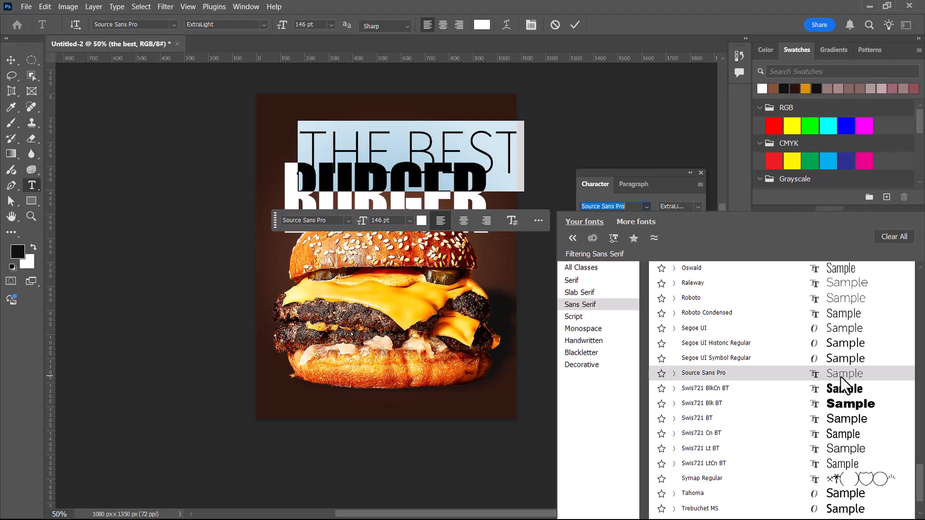
{"action": "left_click", "coordinate": [840, 373]}
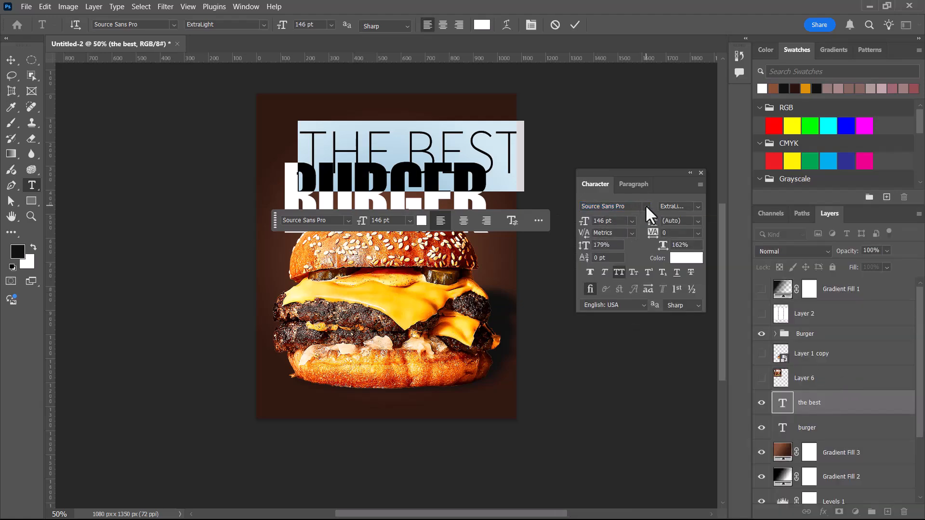
- Make the "the best" text faux italic and compare it with the reference burger post in the browser
{"action": "left_click", "coordinate": [602, 270]}
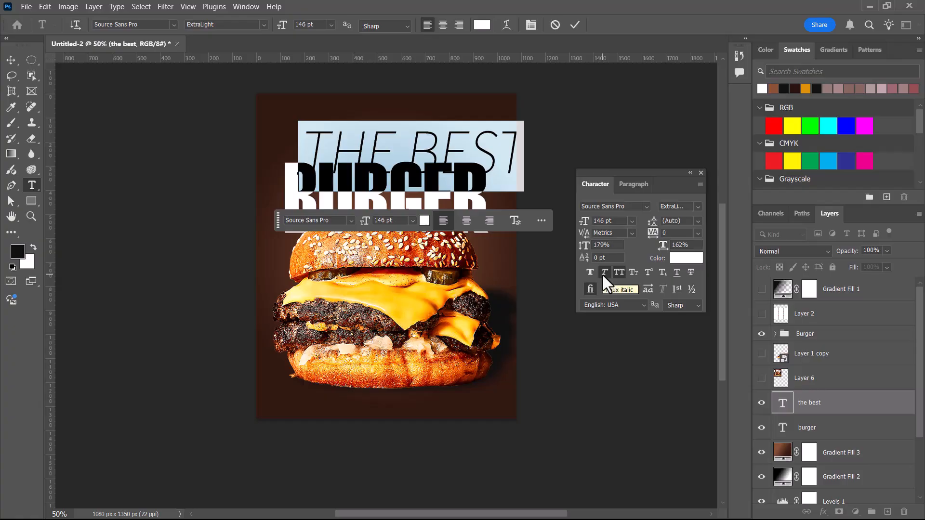
{"action": "key", "text": "alt+Tab"}
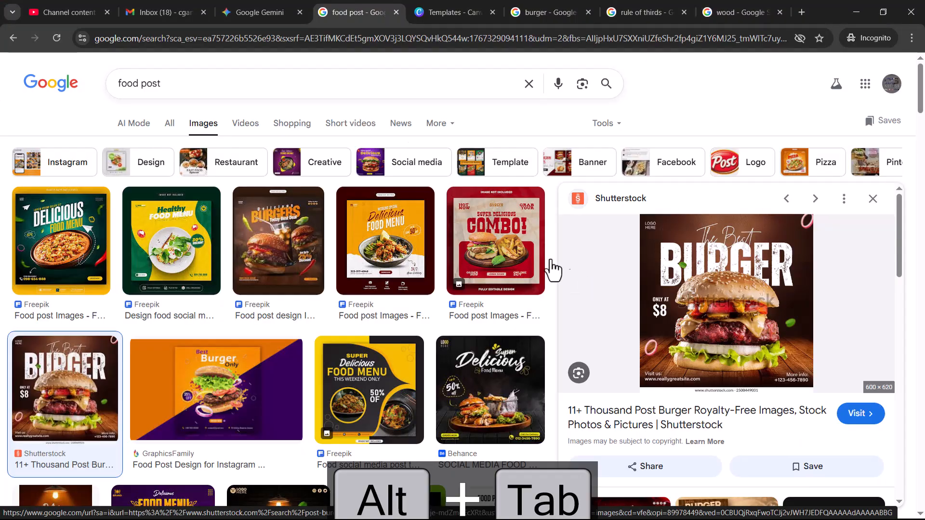
{"action": "key", "text": "alt+Tab"}
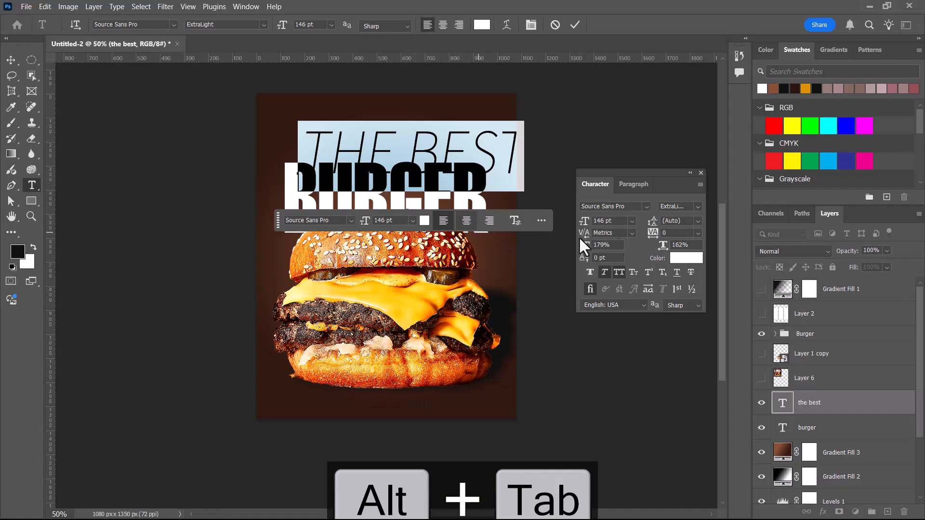
- Scale the "the best" text down to 81 pt and centre it just above the BURGER heading
{"action": "left_click_drag", "start_coordinate": [584, 224], "coordinate": [546, 243]}
{"action": "left_click", "coordinate": [11, 60]}
{"action": "left_click_drag", "start_coordinate": [375, 162], "coordinate": [406, 156]}
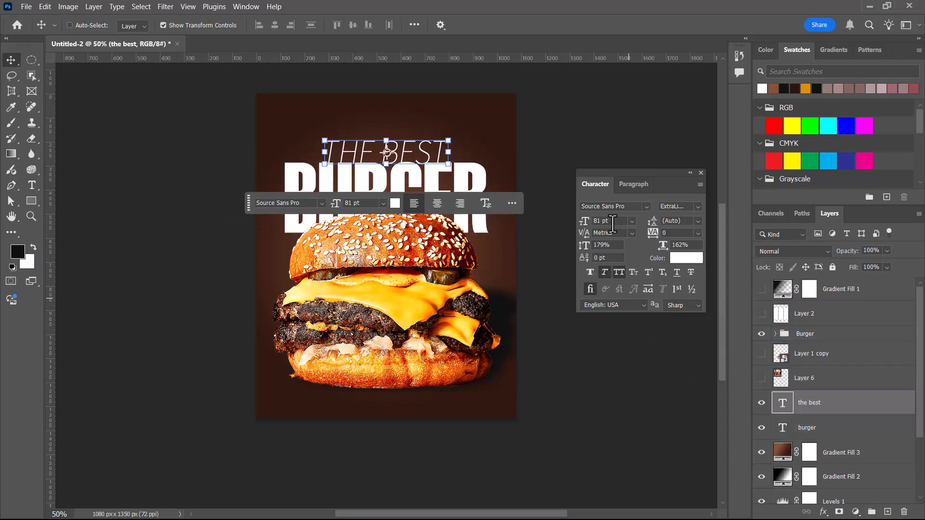
{"action": "left_click_drag", "start_coordinate": [613, 208], "coordinate": [615, 208]}
{"action": "left_click", "coordinate": [646, 206]}
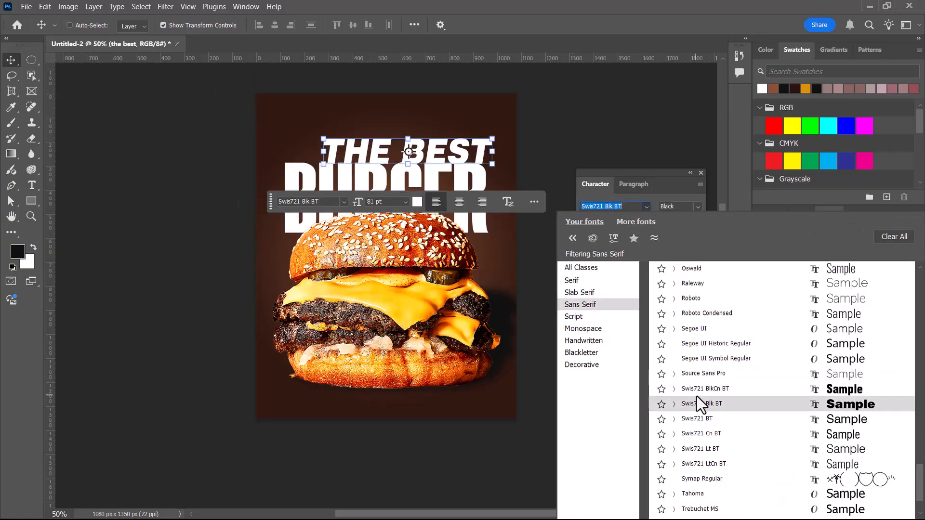
{"action": "left_click", "coordinate": [640, 173]}
{"action": "left_click", "coordinate": [640, 174]}
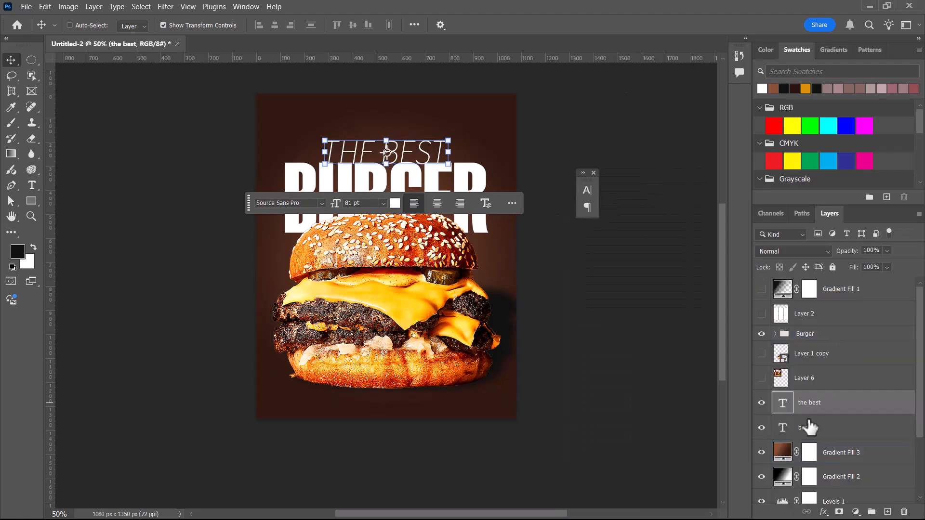
{"action": "double_click", "coordinate": [789, 405]}
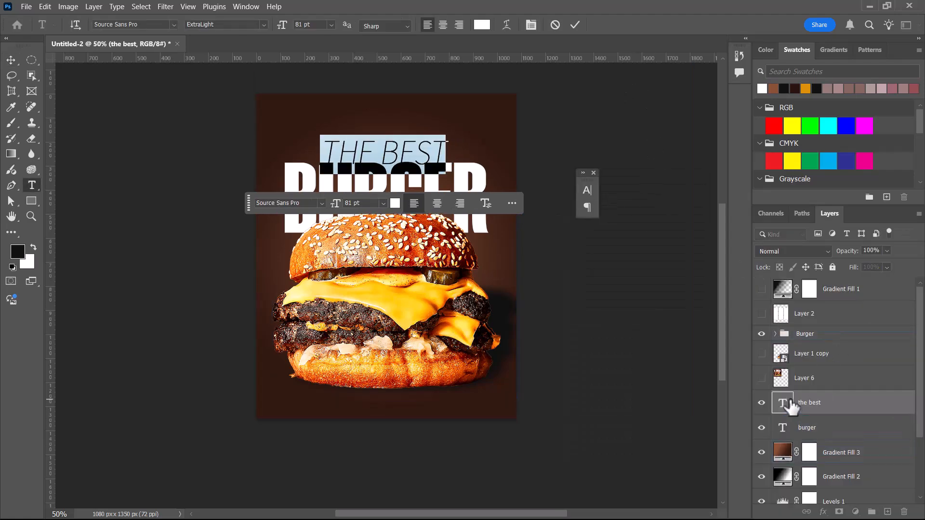
{"action": "left_click", "coordinate": [573, 26]}
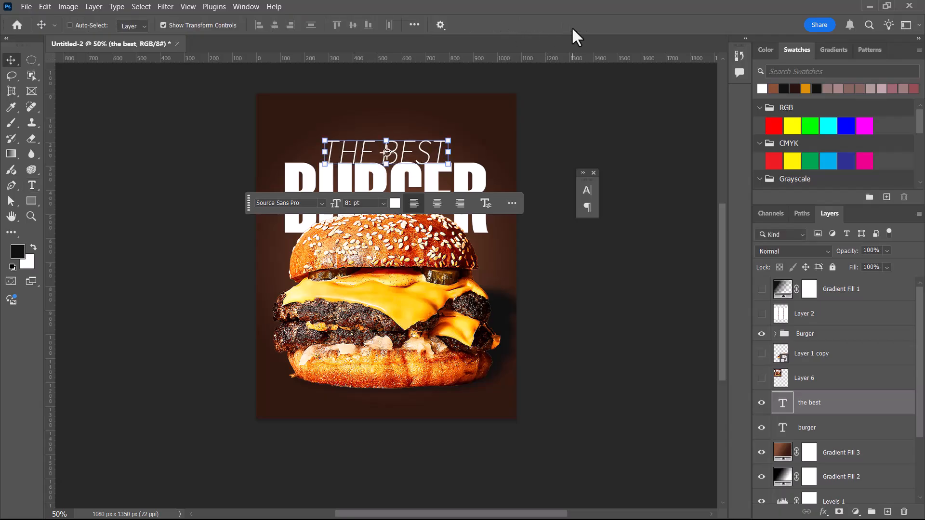
- Select the whole "the best" text, reopen the character settings and move them clear of the heading
{"action": "double_click", "coordinate": [785, 407]}
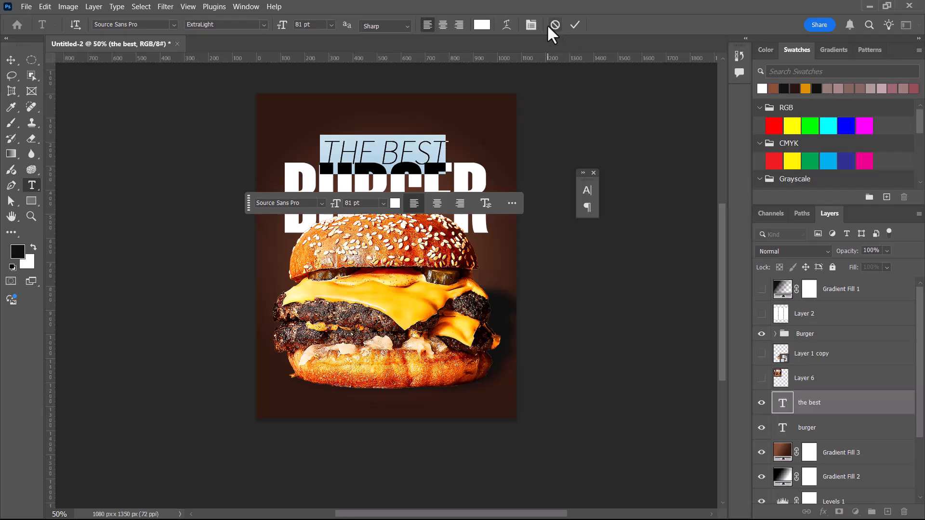
{"action": "left_click", "coordinate": [531, 24]}
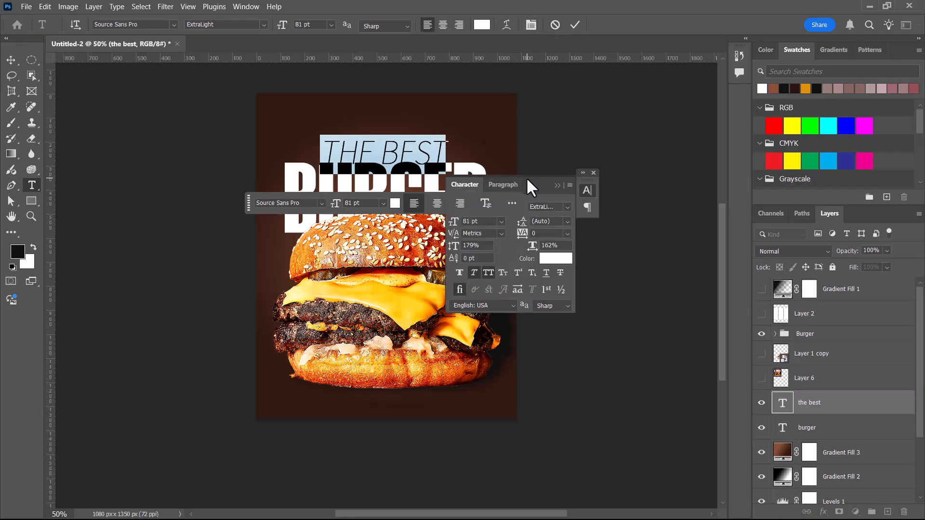
{"action": "left_click_drag", "start_coordinate": [529, 184], "coordinate": [590, 95]}
- Look through the serif fonts for an alternative typeface for the "the best" text
{"action": "left_click", "coordinate": [576, 112]}
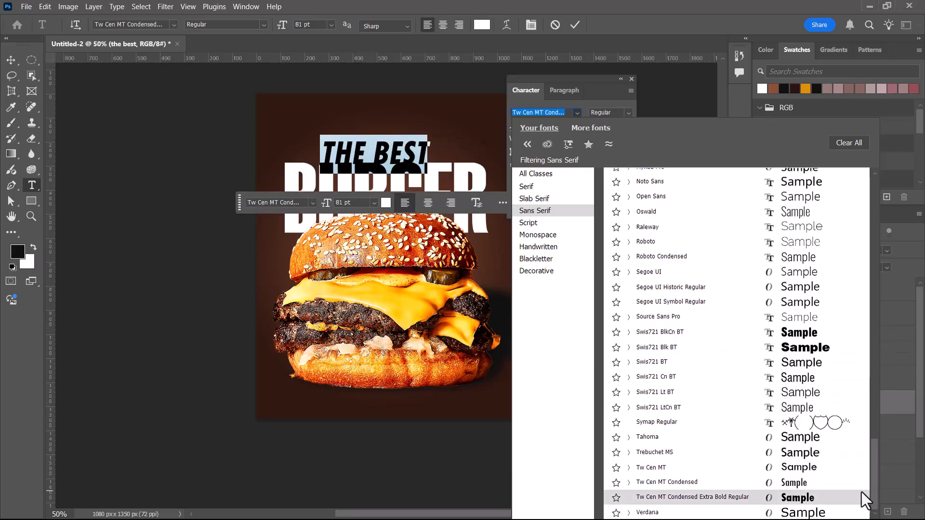
{"action": "left_click", "coordinate": [526, 186]}
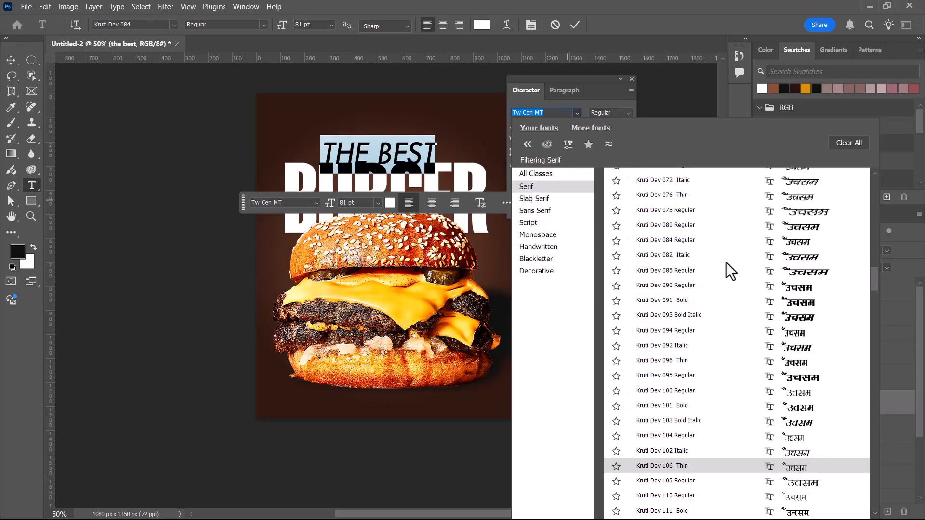
{"action": "scroll", "coordinate": [780, 355], "scroll_direction": "down", "scroll_amount": 15}
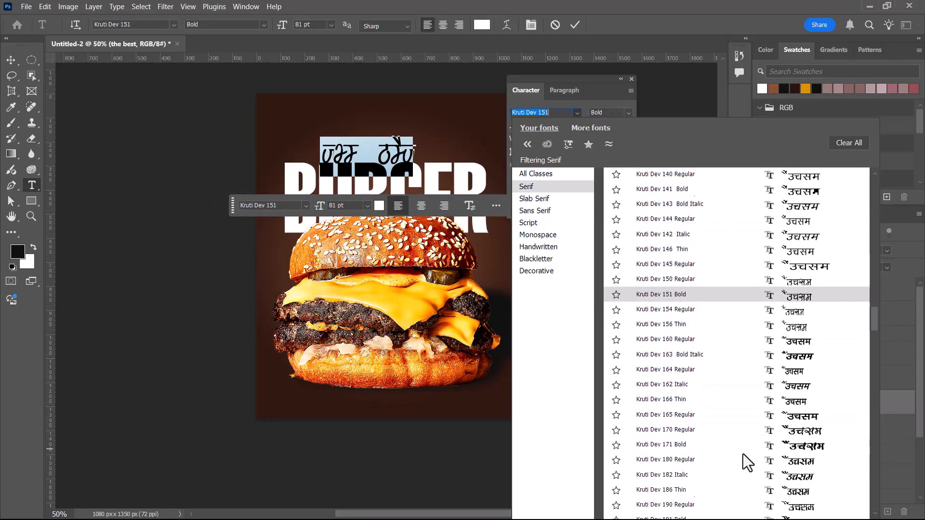
{"action": "scroll", "coordinate": [717, 456], "scroll_direction": "down", "scroll_amount": 9}
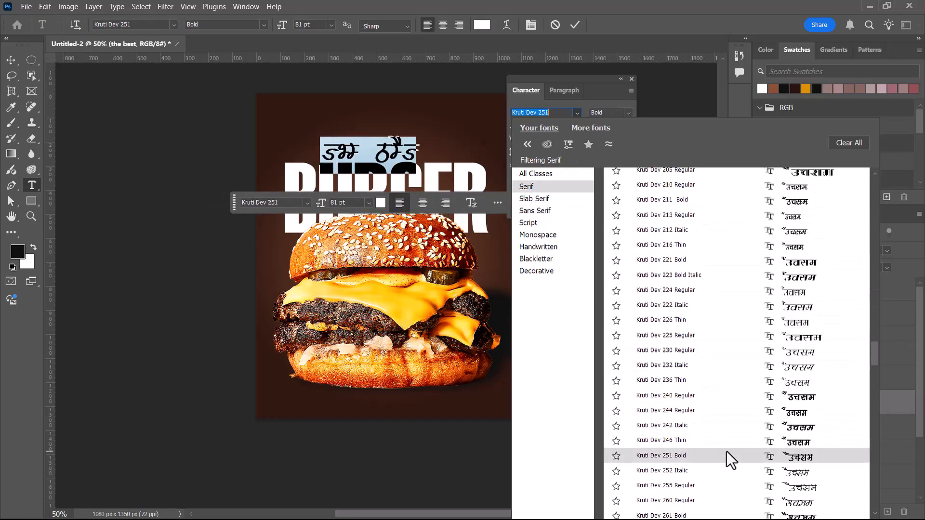
{"action": "scroll", "coordinate": [726, 448], "scroll_direction": "down", "scroll_amount": 12}
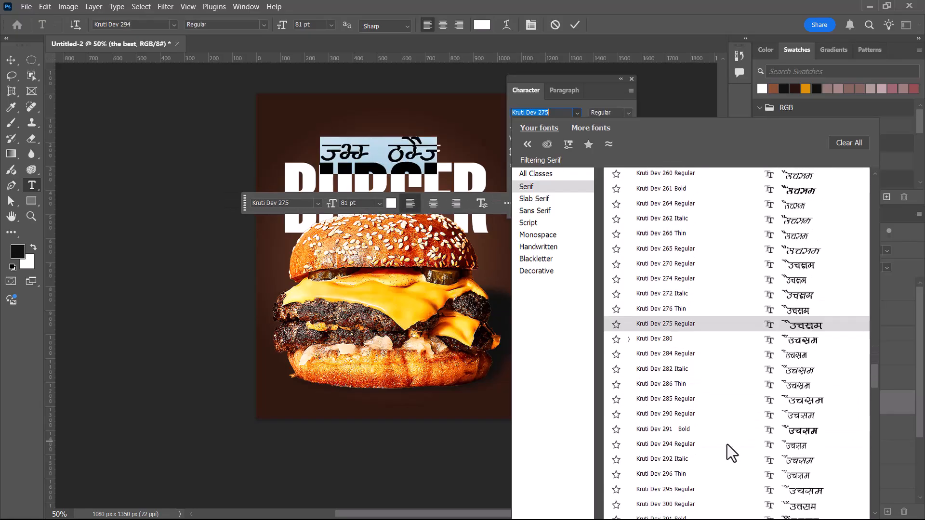
{"action": "scroll", "coordinate": [732, 447], "scroll_direction": "down", "scroll_amount": 3}
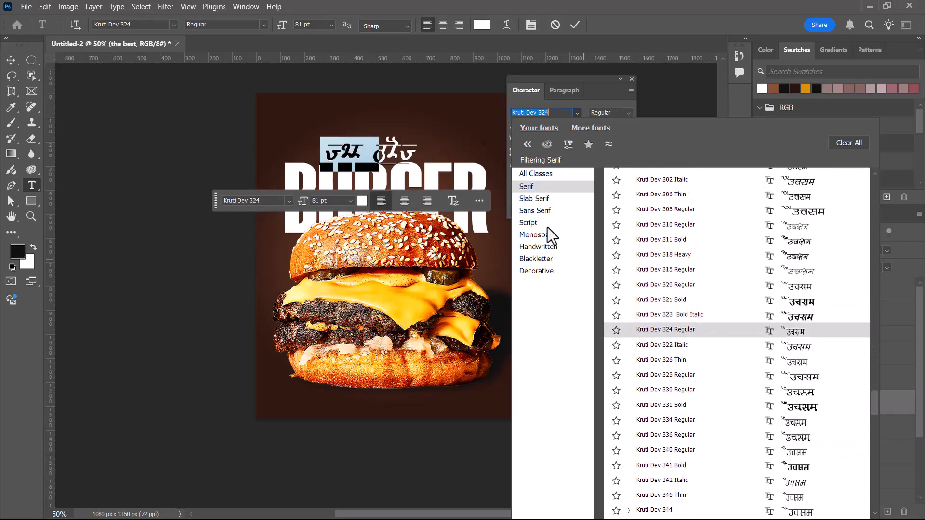
- Look through the decorative fonts for an alternative typeface for the "the best" text
{"action": "left_click", "coordinate": [536, 275]}
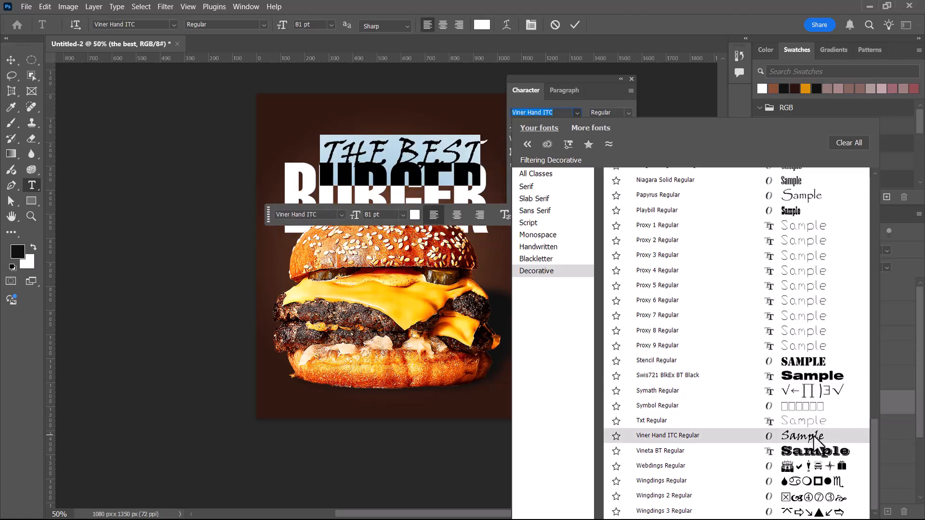
{"action": "scroll", "coordinate": [810, 388], "scroll_direction": "up", "scroll_amount": 2}
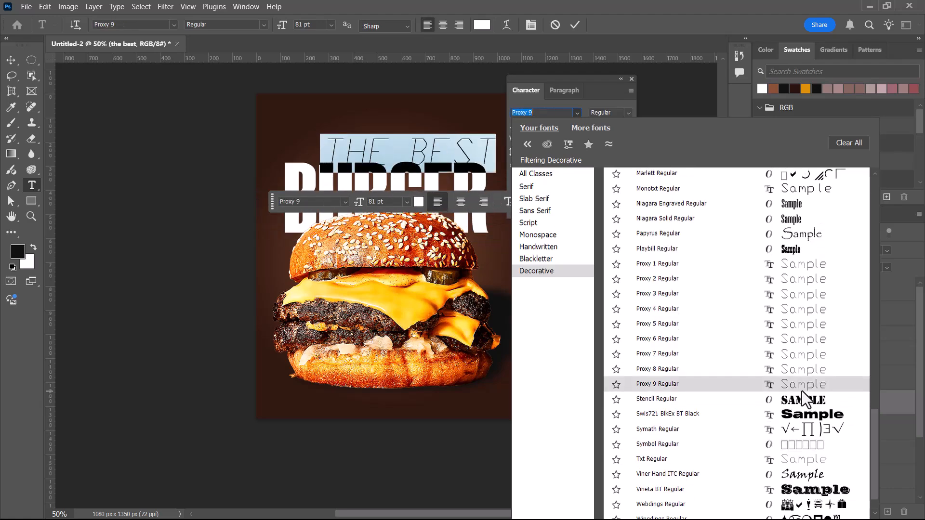
{"action": "scroll", "coordinate": [789, 294], "scroll_direction": "up", "scroll_amount": 3}
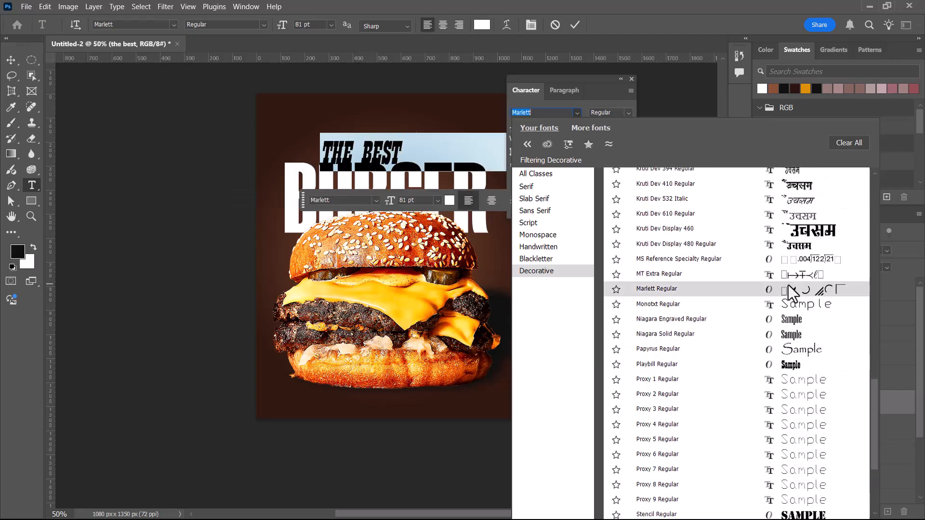
{"action": "scroll", "coordinate": [788, 285], "scroll_direction": "up", "scroll_amount": 12}
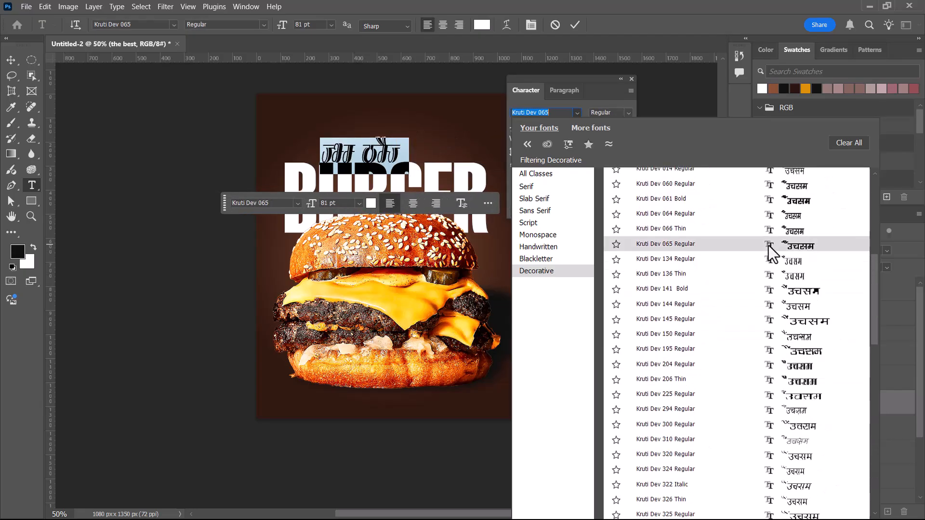
{"action": "scroll", "coordinate": [770, 251], "scroll_direction": "up", "scroll_amount": 3}
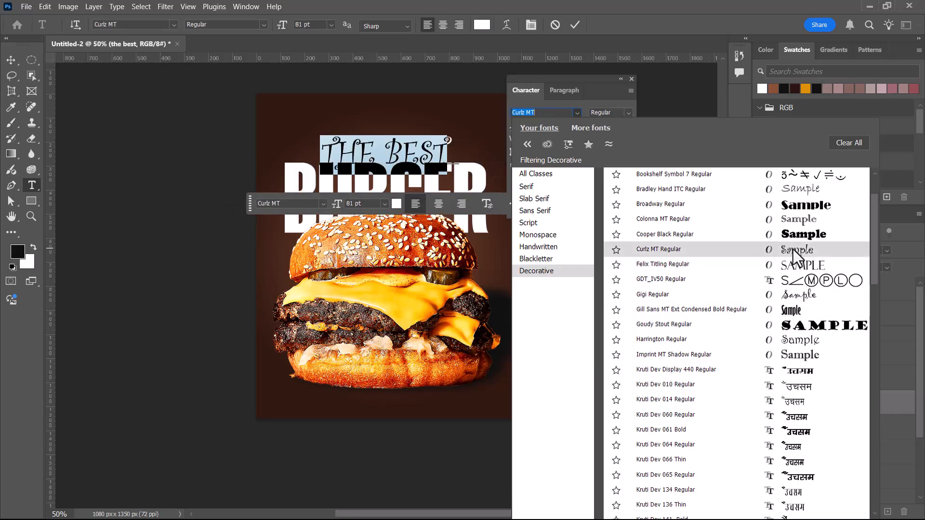
{"action": "scroll", "coordinate": [792, 243], "scroll_direction": "up", "scroll_amount": 1}
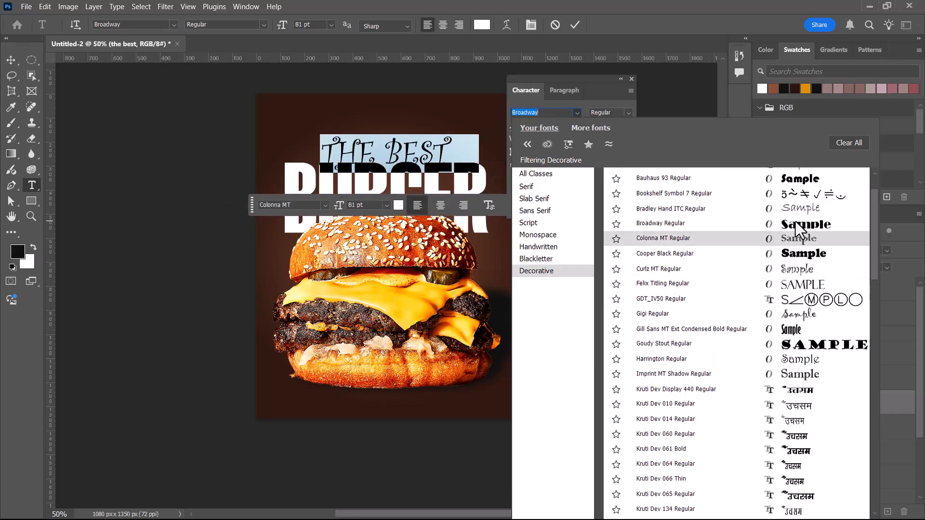
{"action": "scroll", "coordinate": [800, 212], "scroll_direction": "up", "scroll_amount": 1}
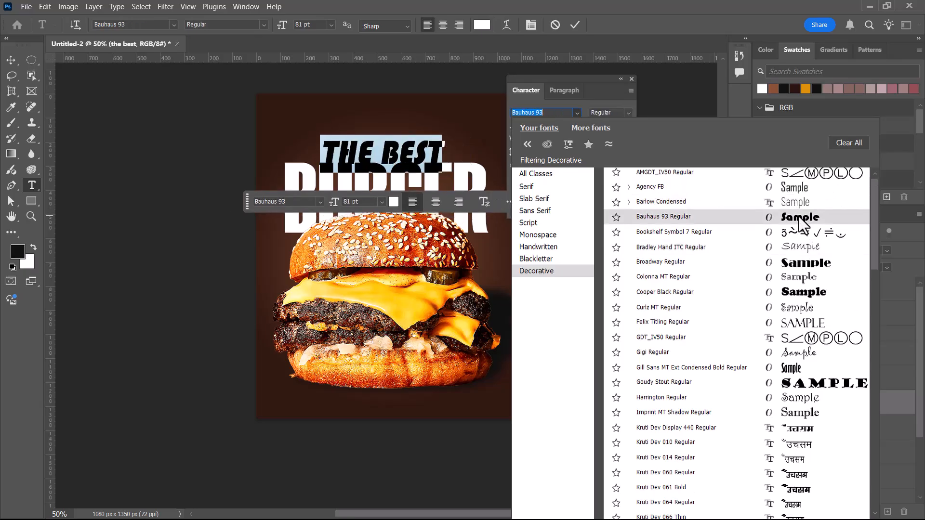
{"action": "scroll", "coordinate": [797, 208], "scroll_direction": "up", "scroll_amount": 1}
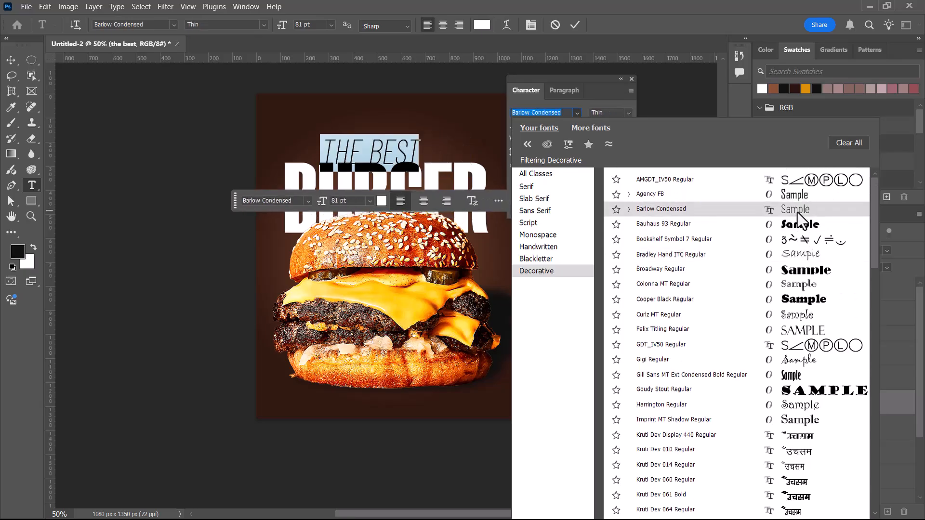
{"action": "left_click", "coordinate": [797, 224]}
- Apply the handwritten Freestyle Script font to the "the best" text and centre the text just above the BURGER heading
{"action": "left_click", "coordinate": [535, 259]}
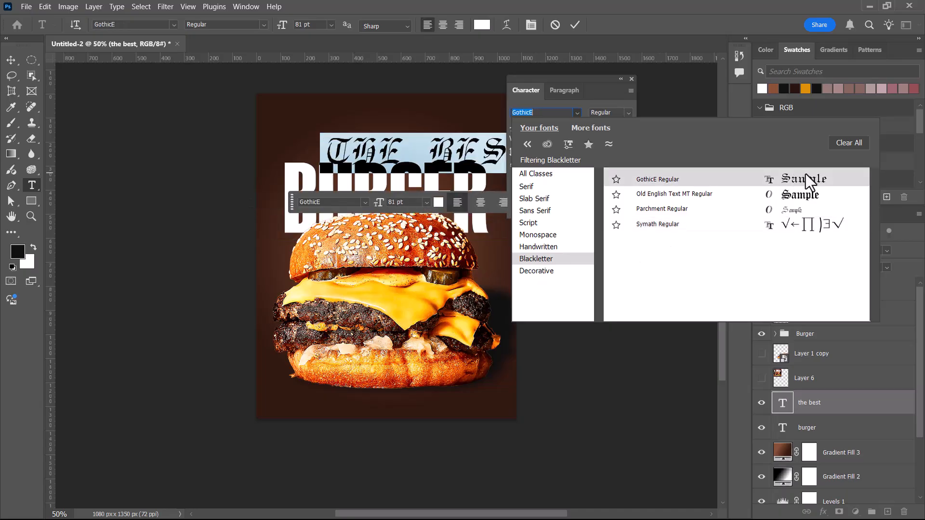
{"action": "left_click", "coordinate": [533, 247]}
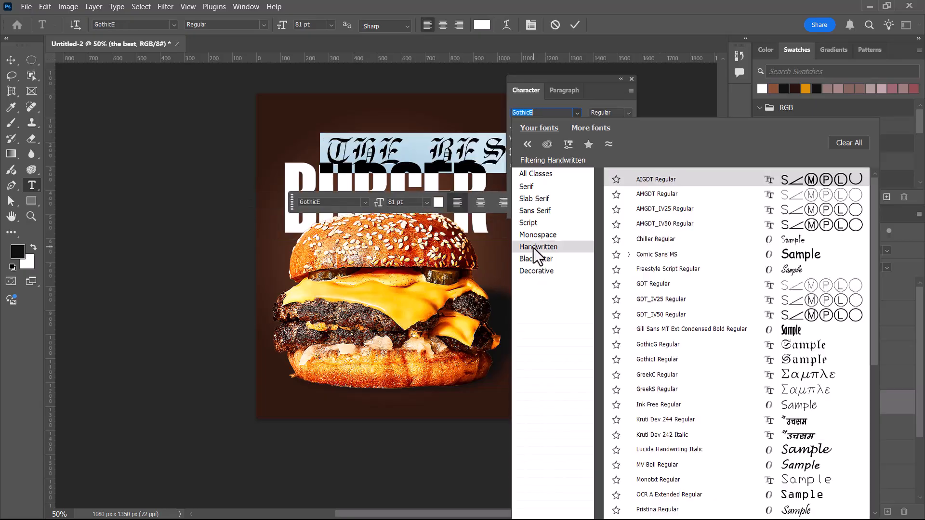
{"action": "left_click", "coordinate": [804, 269]}
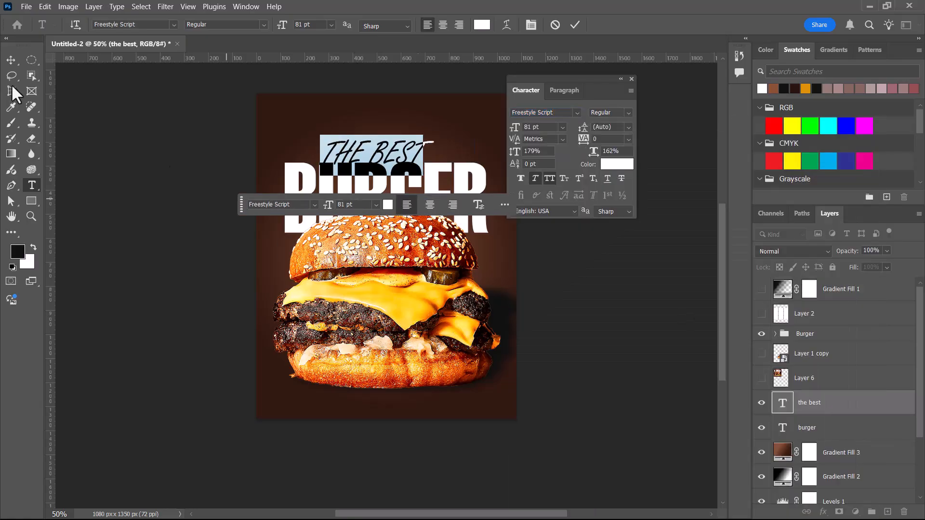
{"action": "left_click", "coordinate": [12, 62]}
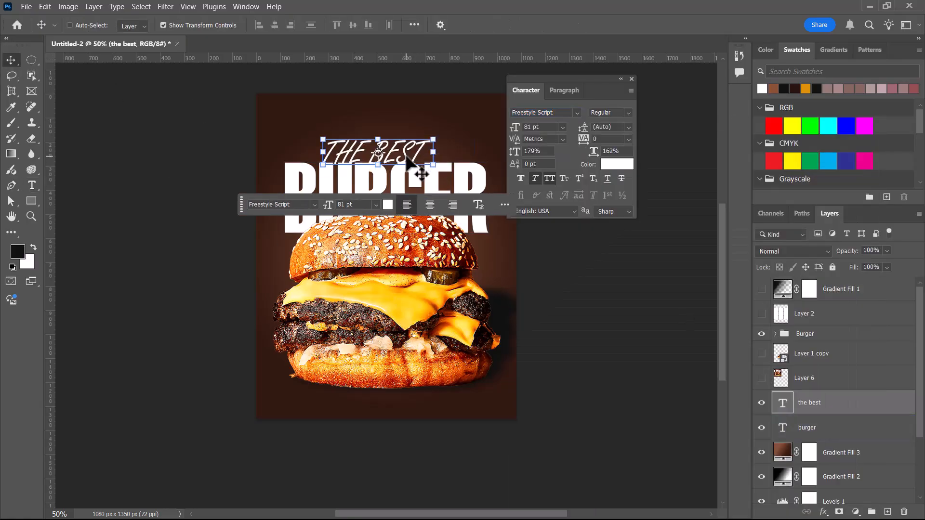
{"action": "left_click_drag", "start_coordinate": [404, 155], "coordinate": [408, 155]}
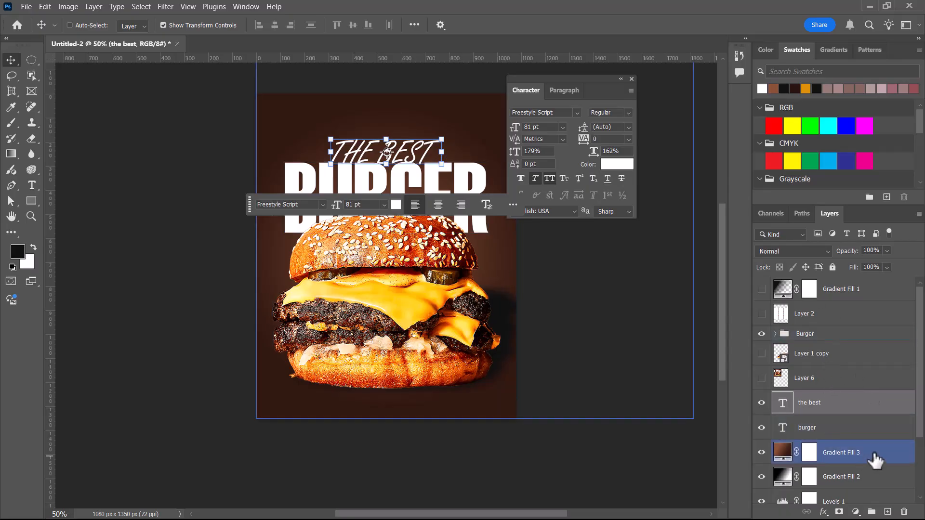
- Move the Gradient Fill 2 layer directly above the burger text layer and try to free-transform it
{"action": "left_click_drag", "start_coordinate": [850, 481], "coordinate": [850, 436]}
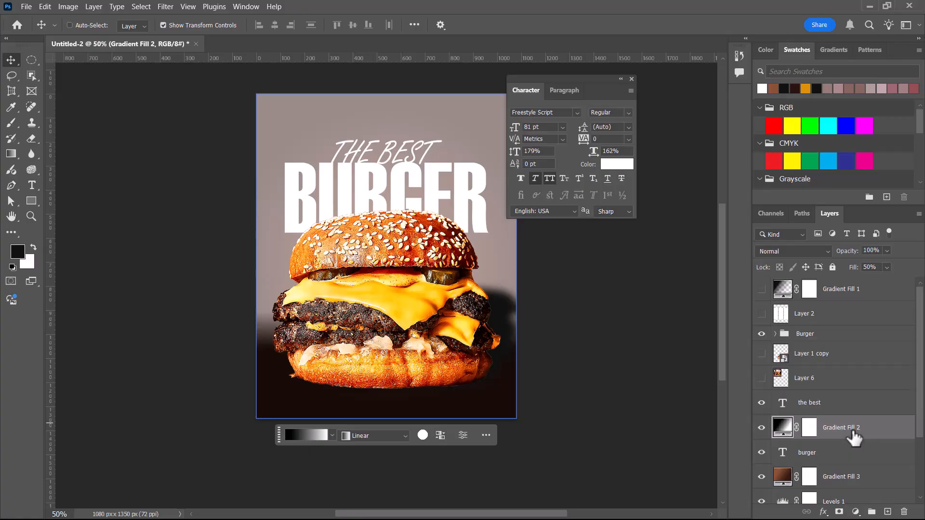
{"action": "key", "text": "ctrl+t"}
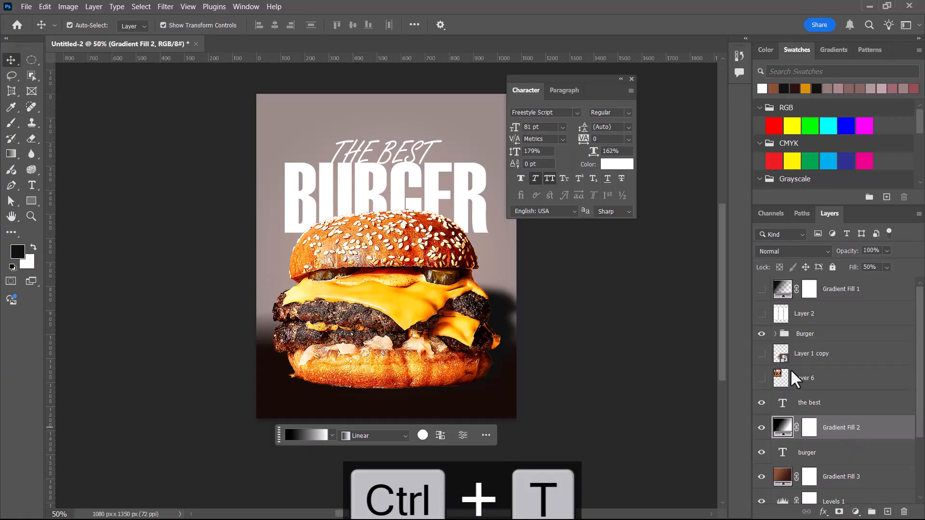
{"action": "left_click", "coordinate": [465, 209]}
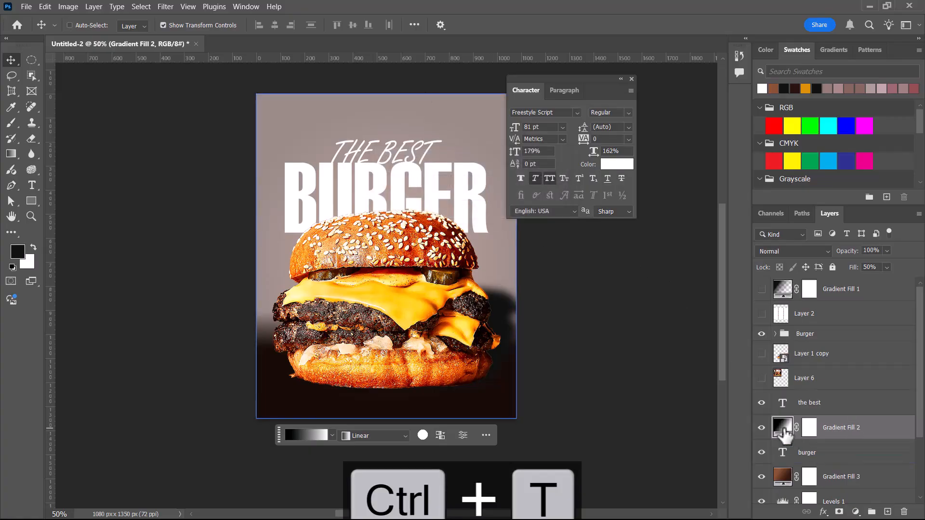
{"action": "key", "text": "ctrl+t"}
{"action": "left_click", "coordinate": [485, 208]}
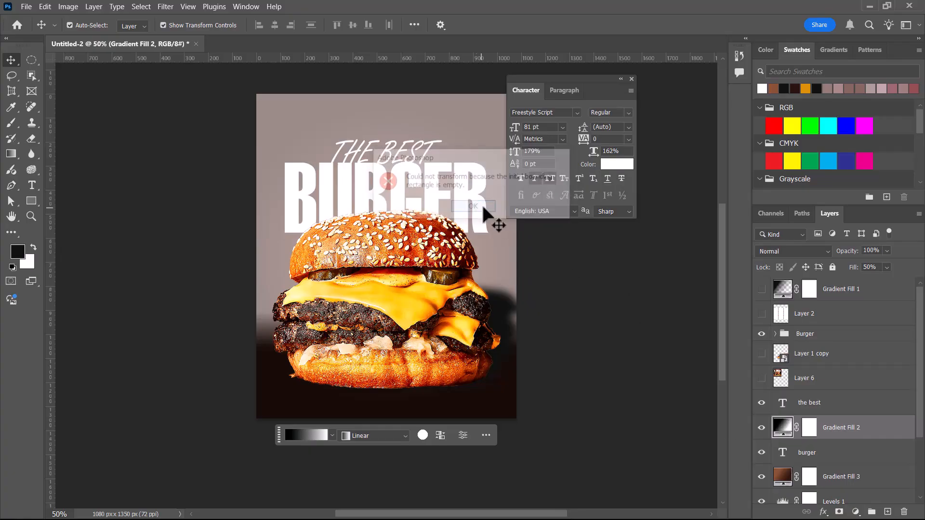
- Try to delete the upper part of Gradient Fill 2 with a rectangular selection over the canvas, and clear the selection
{"action": "left_click", "coordinate": [31, 59]}
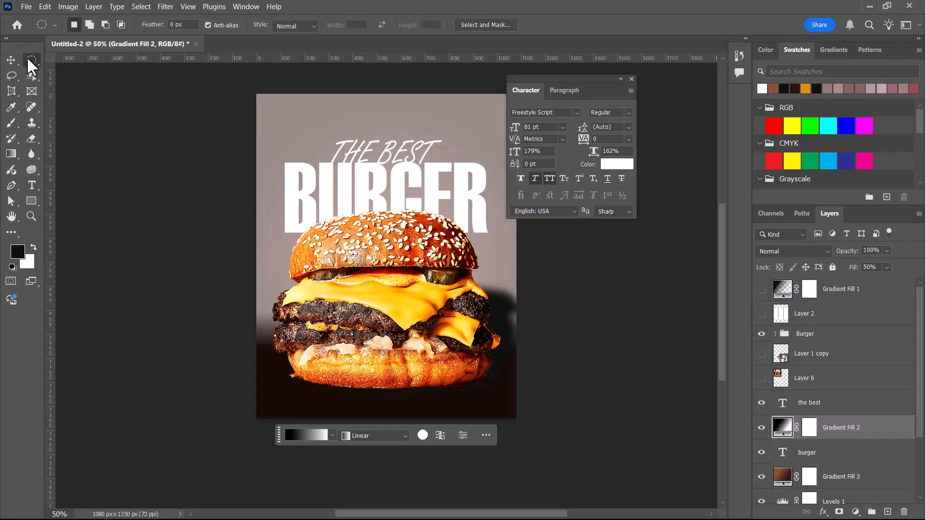
{"action": "left_click", "coordinate": [82, 59]}
{"action": "left_click_drag", "start_coordinate": [221, 78], "coordinate": [577, 328]}
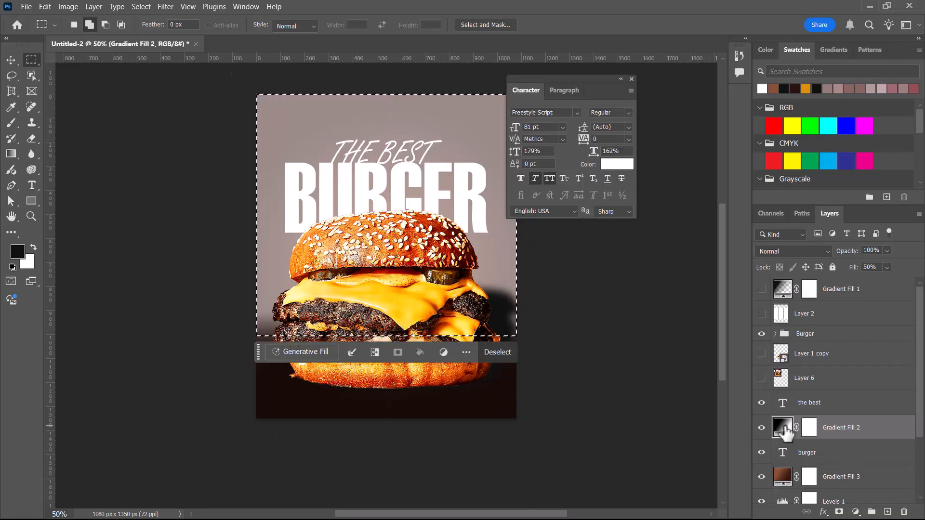
{"action": "key", "text": "Delete"}
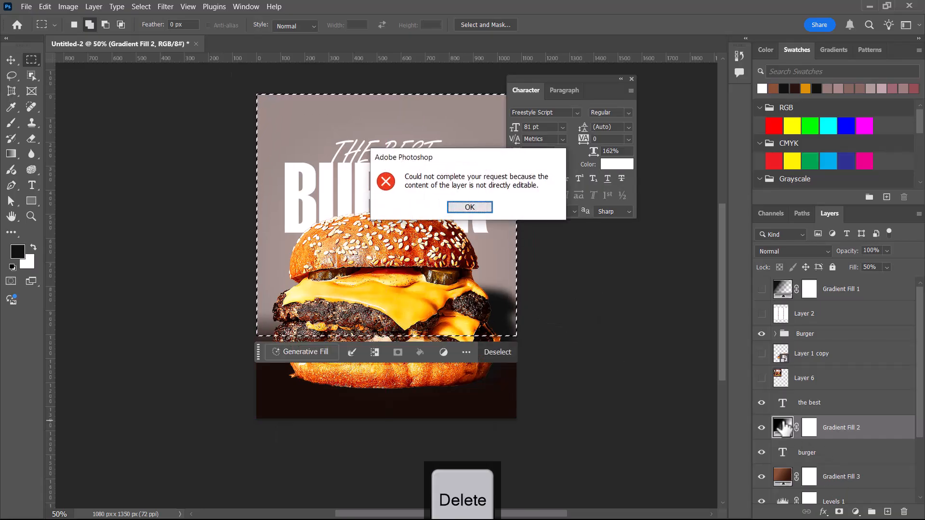
{"action": "left_click", "coordinate": [455, 208]}
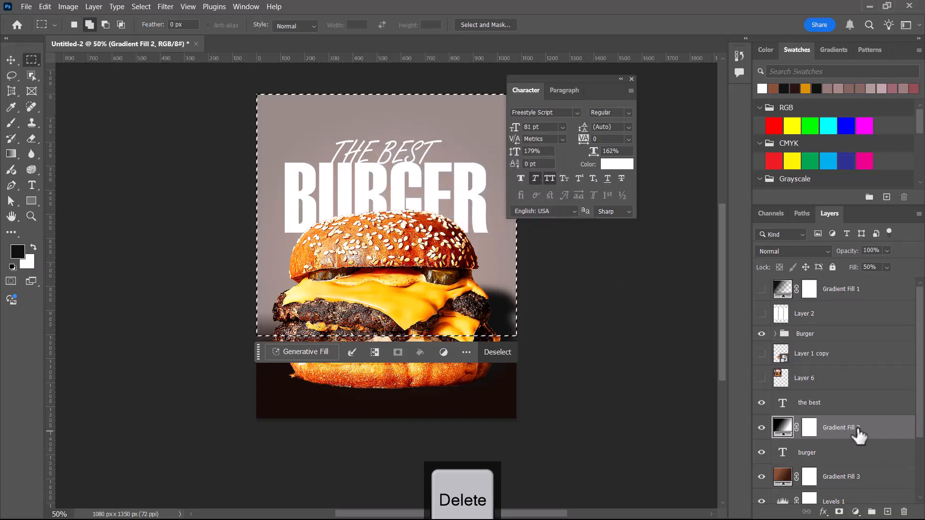
{"action": "key", "text": "ctrl+d"}
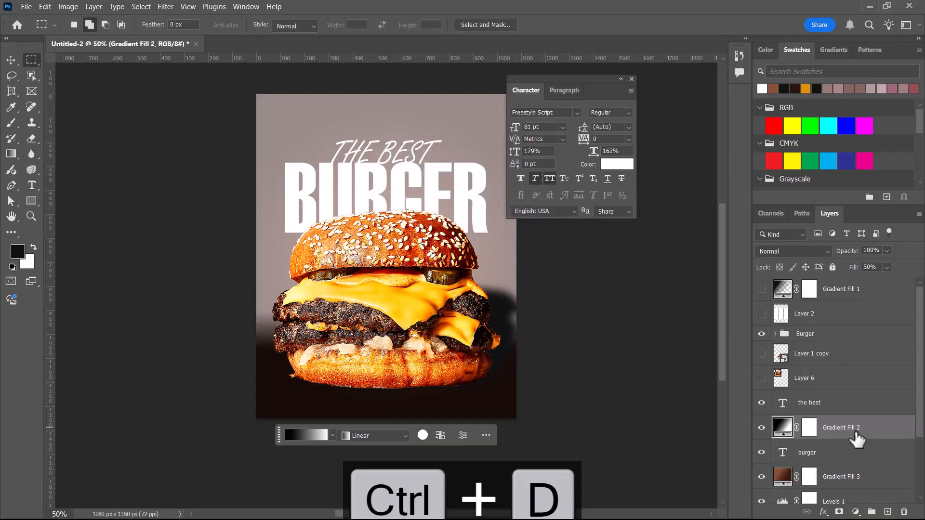
- Hide the Gradient Fill 2 layer and move the wooden-floor Layer 5 directly beneath the burger text layer
{"action": "left_click", "coordinate": [761, 428]}
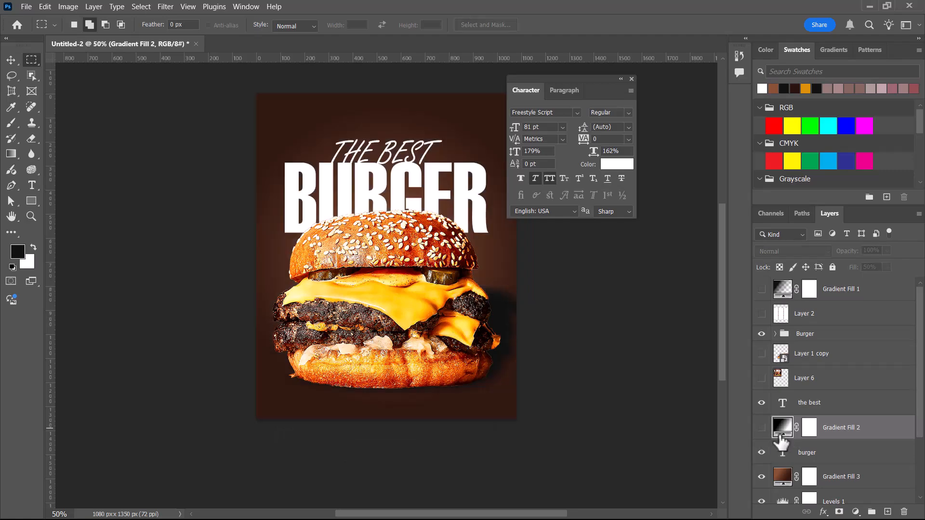
{"action": "scroll", "coordinate": [865, 429], "scroll_direction": "down", "scroll_amount": 3}
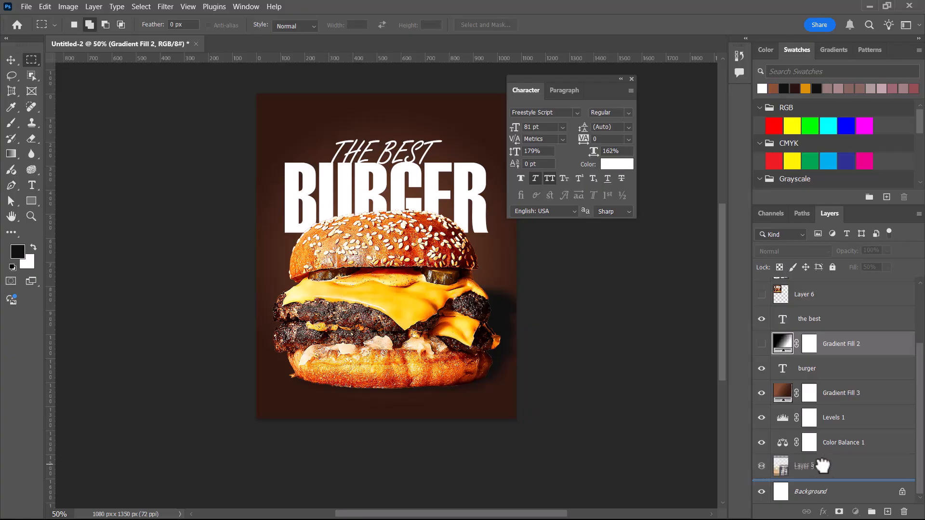
{"action": "left_click_drag", "start_coordinate": [825, 477], "coordinate": [826, 380]}
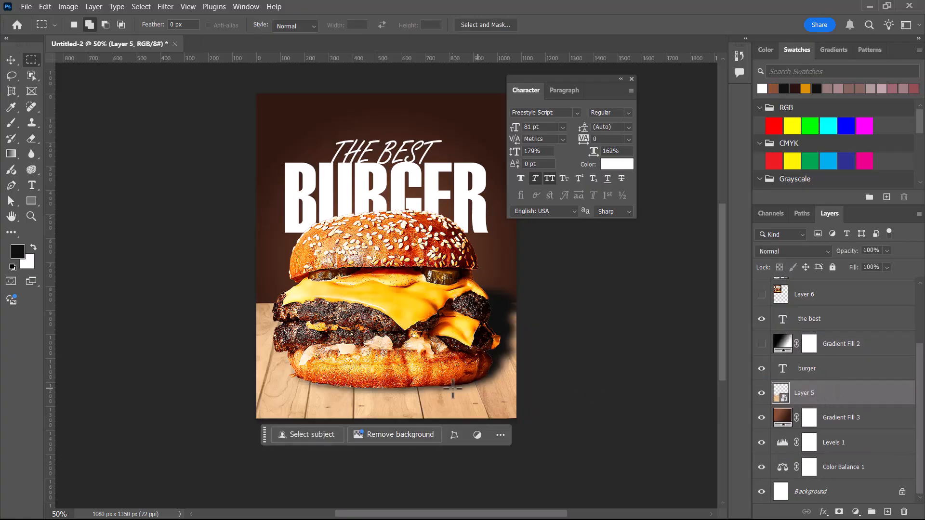
- Scale the wooden floor down to 21.74% width and 93.01% height and lower it so it starts behind the bottom bun
{"action": "key", "text": "ctrl+t"}
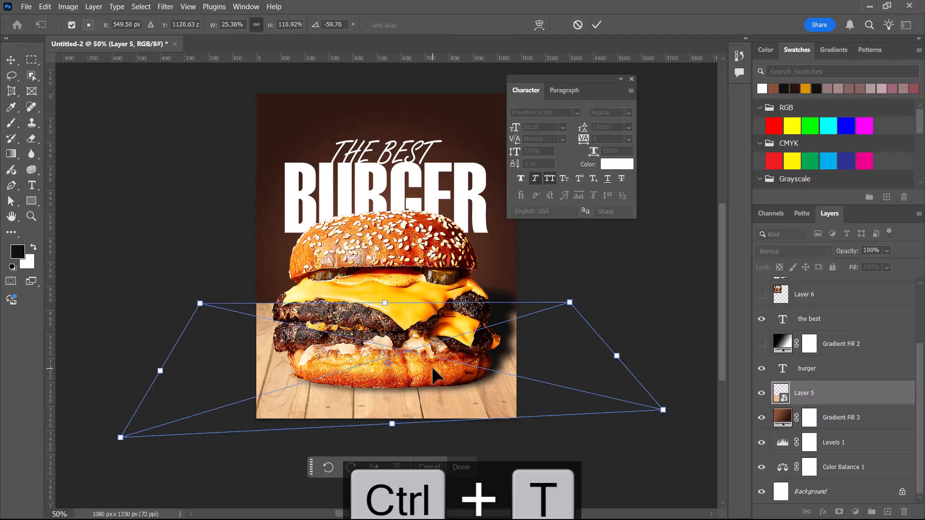
{"action": "left_click_drag", "start_coordinate": [193, 302], "coordinate": [195, 302]}
{"action": "left_click_drag", "start_coordinate": [570, 303], "coordinate": [518, 320]}
{"action": "left_click_drag", "start_coordinate": [492, 370], "coordinate": [514, 395]}
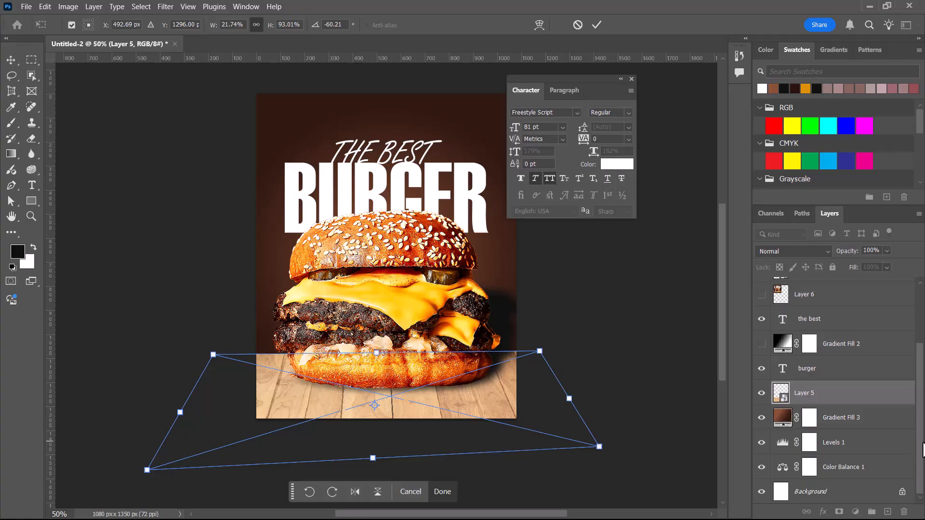
{"action": "key", "text": "Return"}
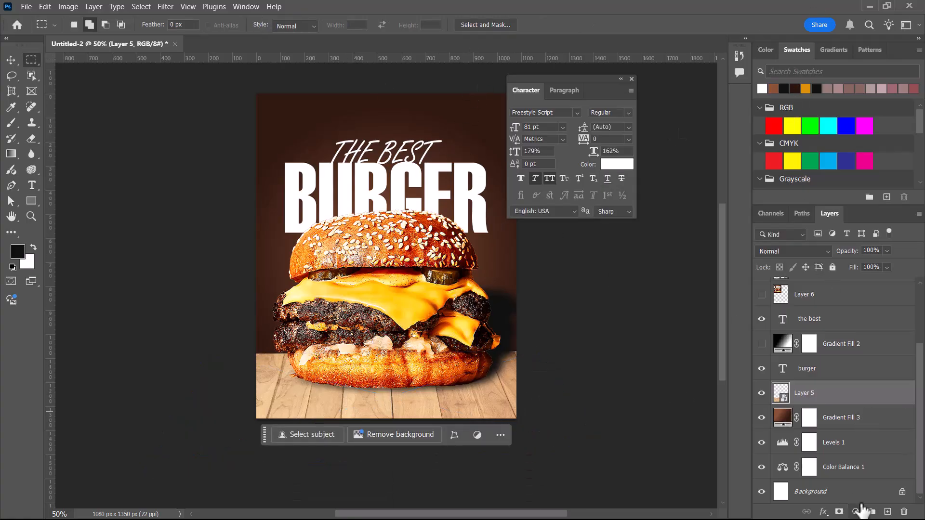
- Show the Gradient Fill 1 layer and reduce its fill to 56%
{"action": "scroll", "coordinate": [850, 314], "scroll_direction": "up", "scroll_amount": 3}
{"action": "left_click", "coordinate": [819, 289]}
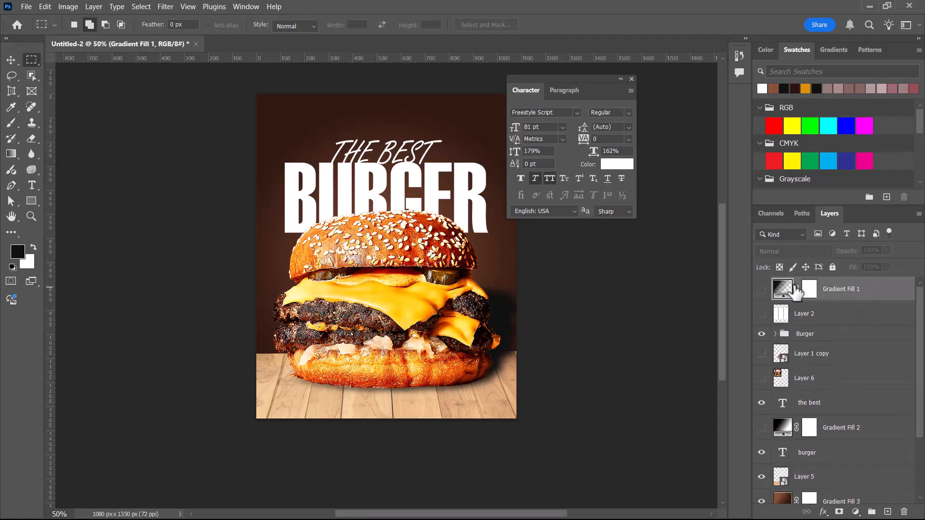
{"action": "left_click", "coordinate": [761, 290]}
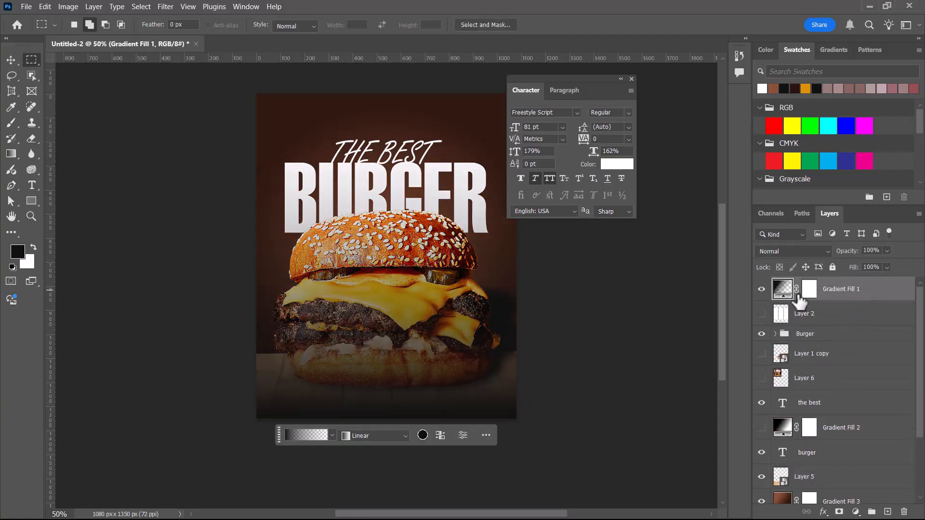
{"action": "left_click_drag", "start_coordinate": [855, 274], "coordinate": [829, 280]}
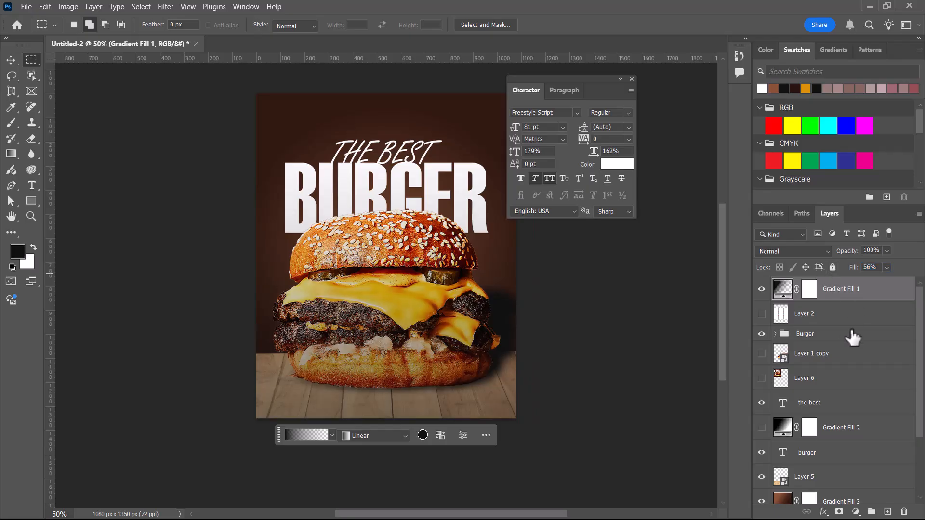
- Duplicate the wooden-floor Layer 5 and set the copy's blend mode to Multiply
{"action": "scroll", "coordinate": [857, 438], "scroll_direction": "down", "scroll_amount": 3}
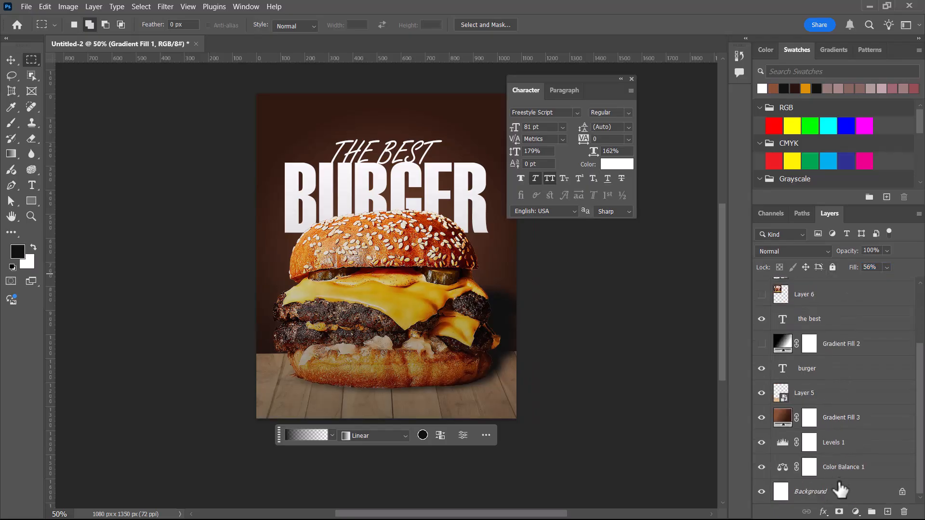
{"action": "left_click", "coordinate": [834, 401]}
{"action": "key", "text": "ctrl+h"}
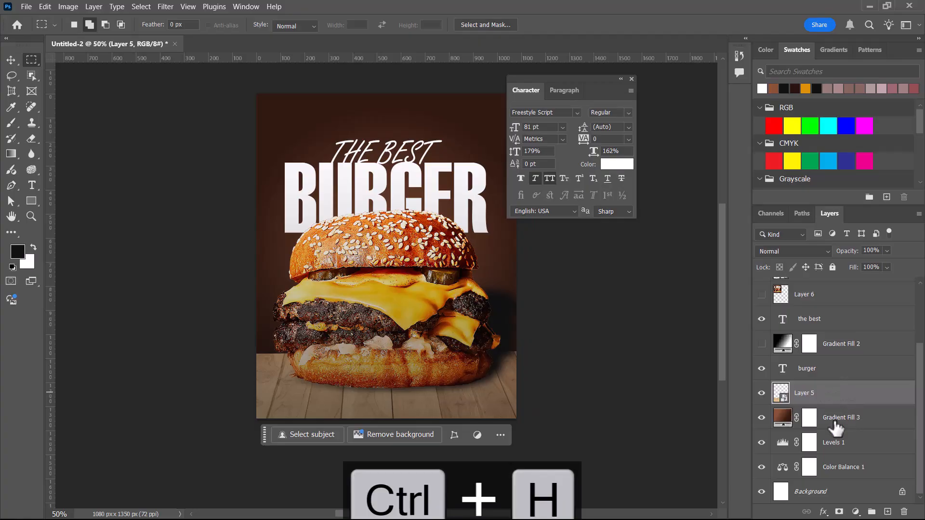
{"action": "key", "text": "ctrl+j"}
{"action": "left_click", "coordinate": [799, 250]}
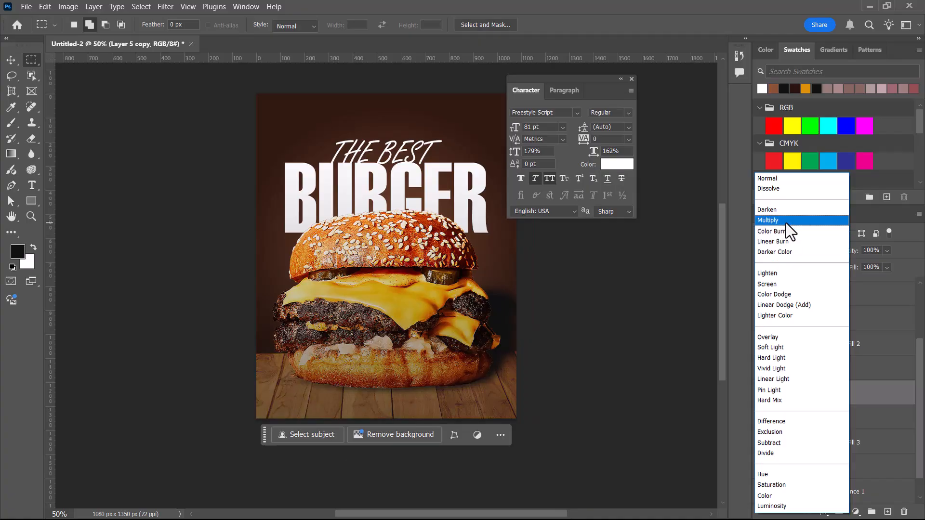
{"action": "left_click", "coordinate": [785, 222]}
- Preview Color Burn, Color Dodge, Hard Light and other blend modes on the floor copy, and set it back to Multiply
{"action": "key", "text": "Down"}
{"action": "key", "text": "Down"}
{"action": "key", "text": "Down"}
{"action": "key", "text": "Down"}
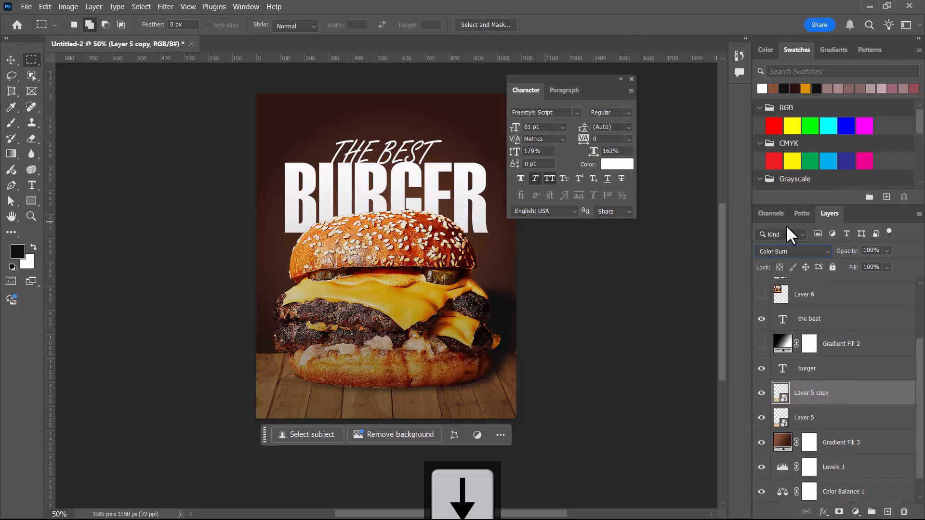
{"action": "key", "text": "Down"}
{"action": "key", "text": "Down"}
{"action": "key", "text": "Down"}
{"action": "key", "text": "Down"}
{"action": "key", "text": "Down"}
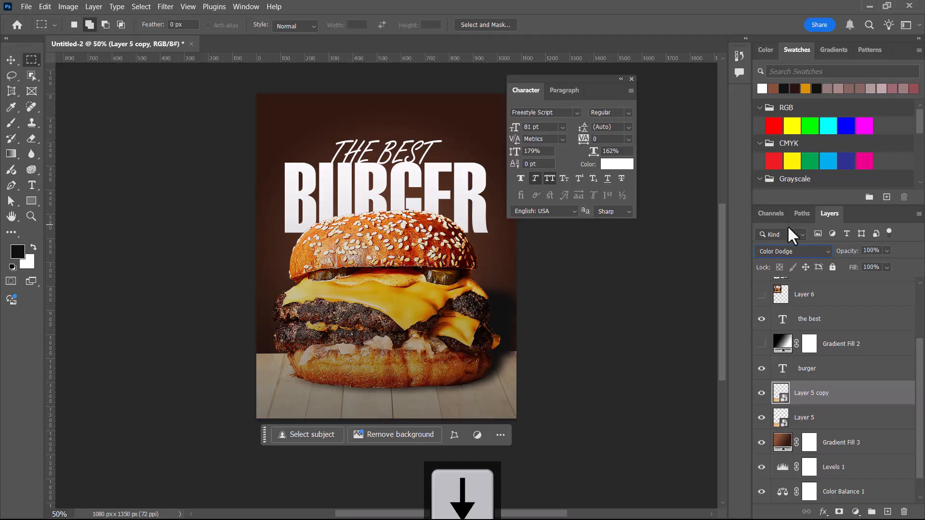
{"action": "key", "text": "Down"}
{"action": "key", "text": "Down"}
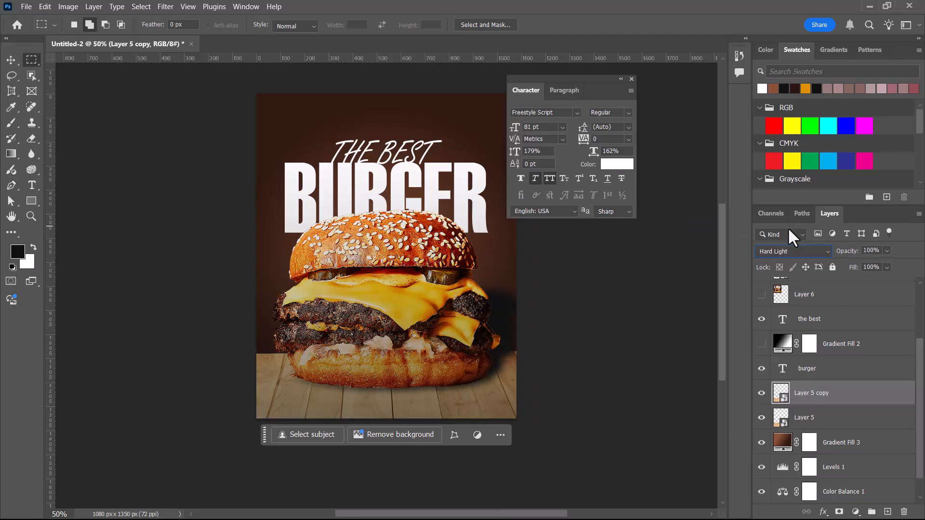
{"action": "left_click", "coordinate": [802, 249]}
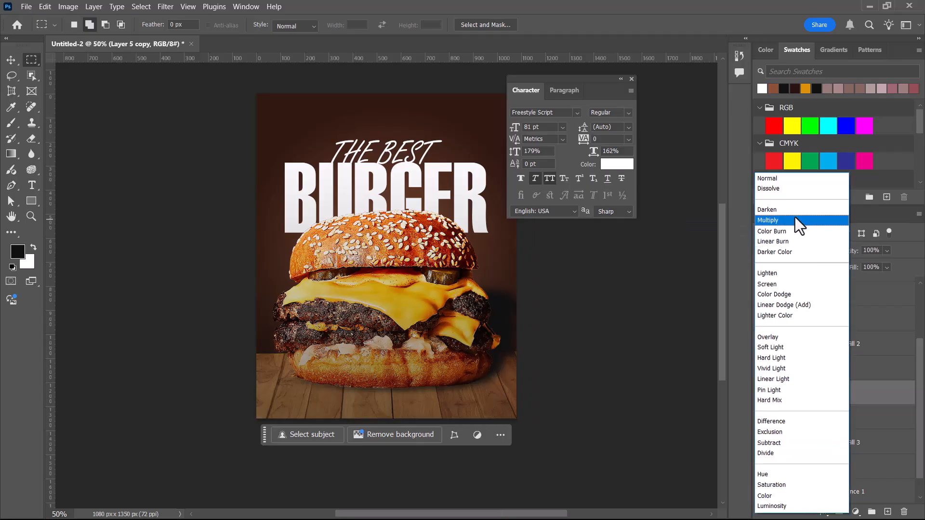
{"action": "left_click", "coordinate": [792, 218]}
- Add a Curves adjustment layer directly above Layer 5 copy and pull the RGB curve down to darken the background and floor
{"action": "left_click", "coordinate": [856, 512]}
{"action": "left_click", "coordinate": [802, 317]}
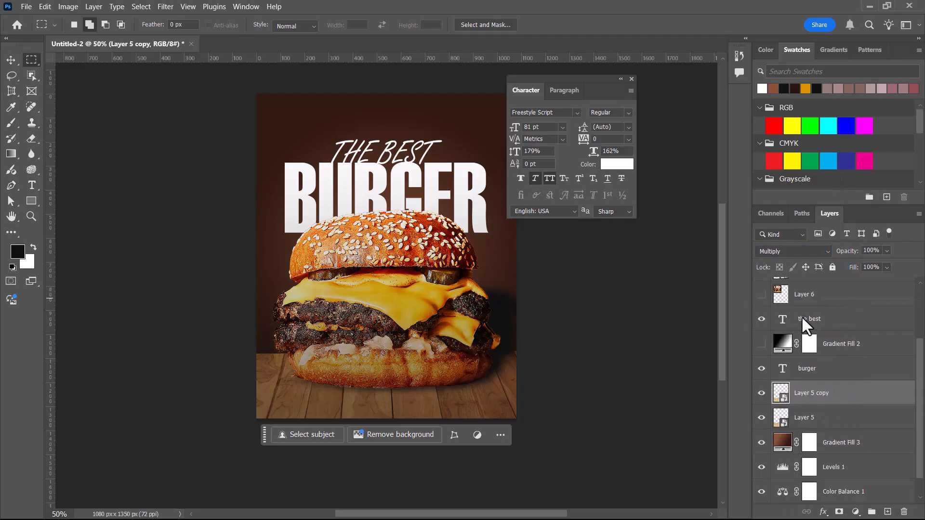
{"action": "scroll", "coordinate": [834, 354], "scroll_direction": "up", "scroll_amount": 3}
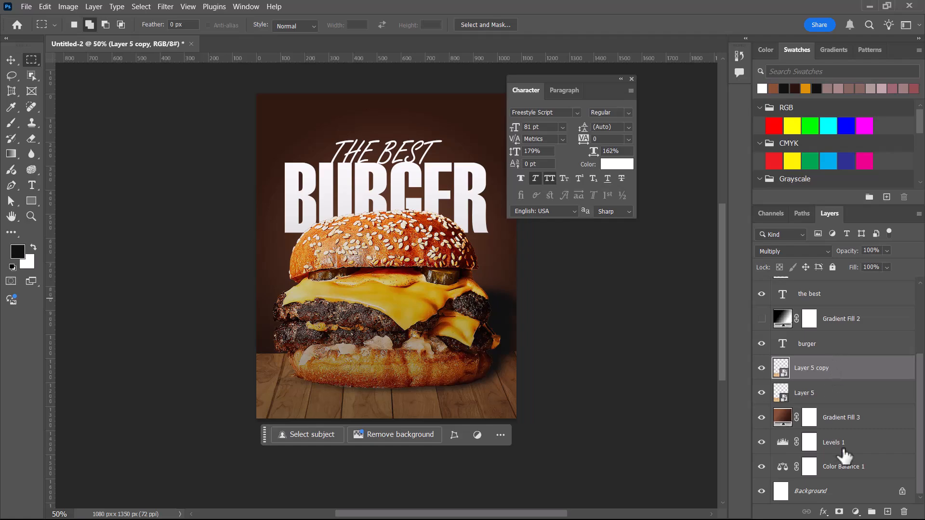
{"action": "left_click", "coordinate": [856, 512]}
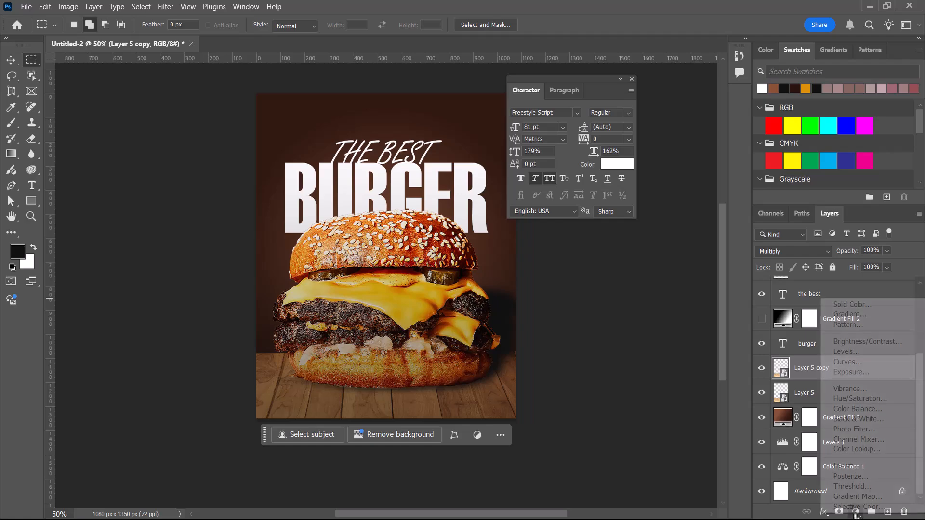
{"action": "left_click", "coordinate": [870, 361]}
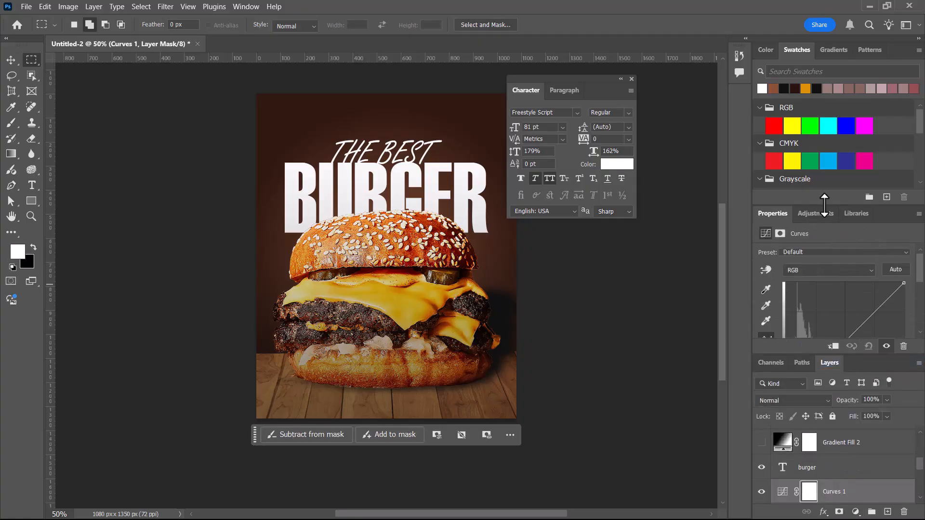
{"action": "left_click_drag", "start_coordinate": [862, 324], "coordinate": [864, 334]}
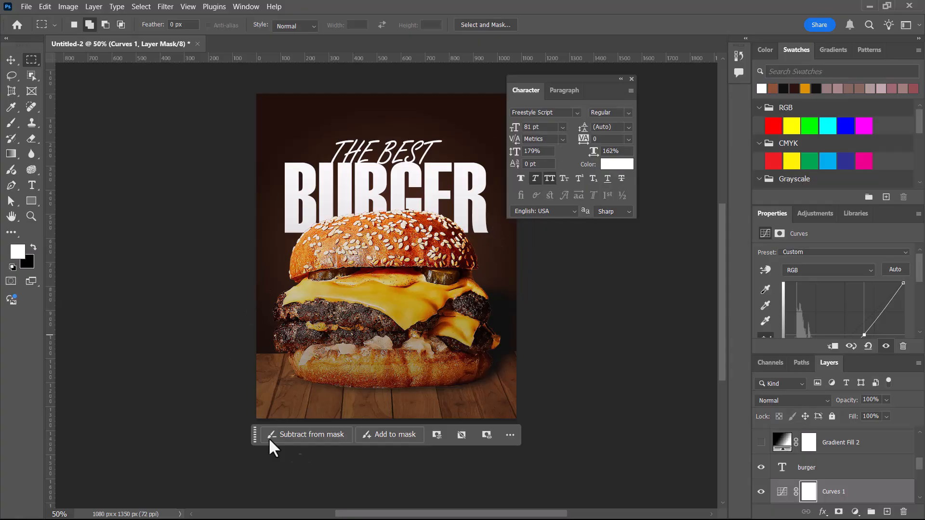
{"action": "left_click", "coordinate": [11, 59]}
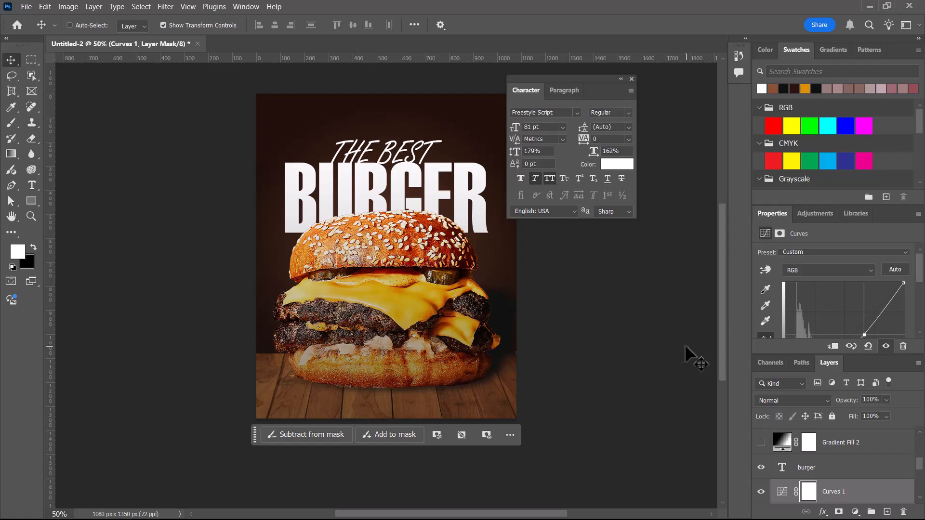
- Switch to Chrome and copy the dark plank floor image from Pngtree found among the related WOODEN FLOOR images
{"action": "key", "text": "alt+Tab"}
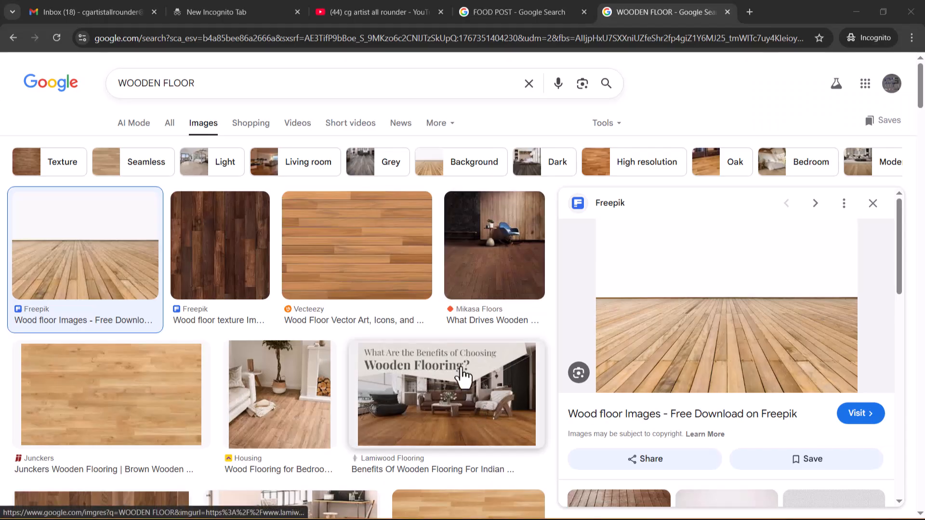
{"action": "key", "text": "alt+Tab"}
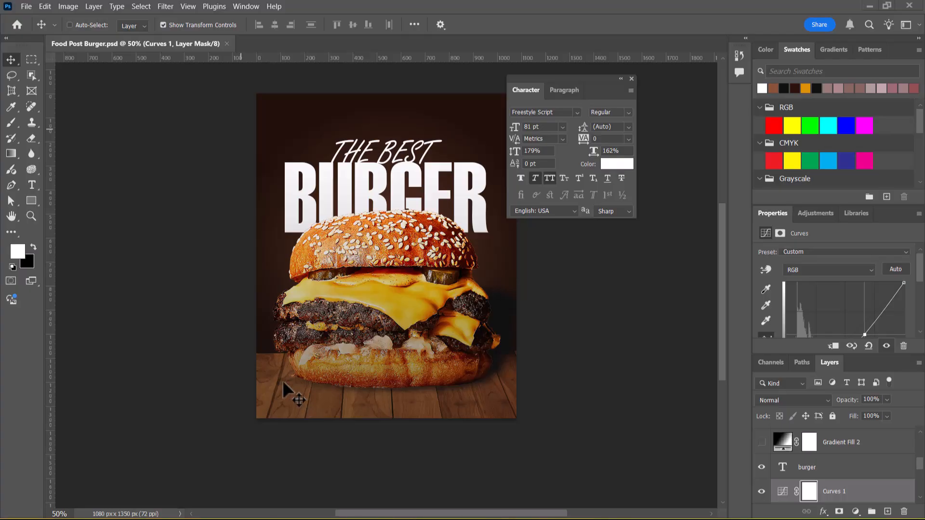
{"action": "key", "text": "alt+Tab"}
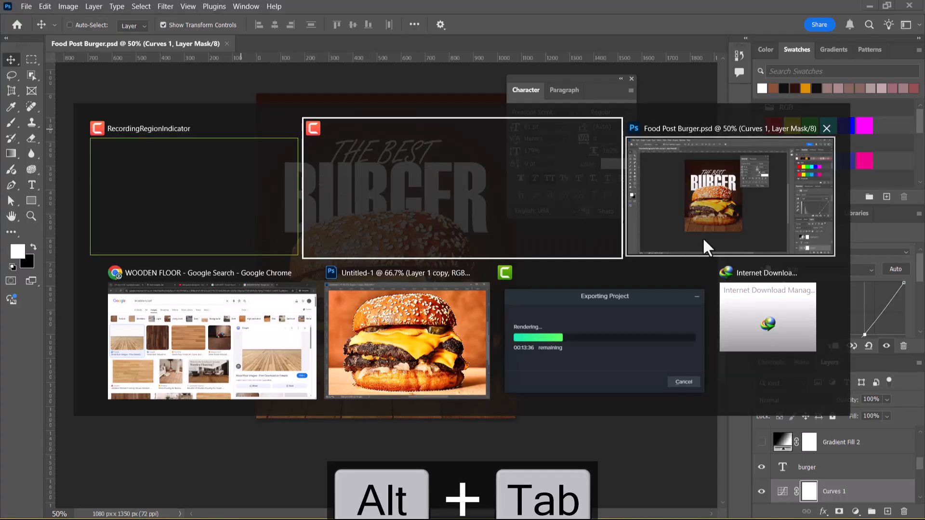
{"action": "left_click", "coordinate": [264, 333]}
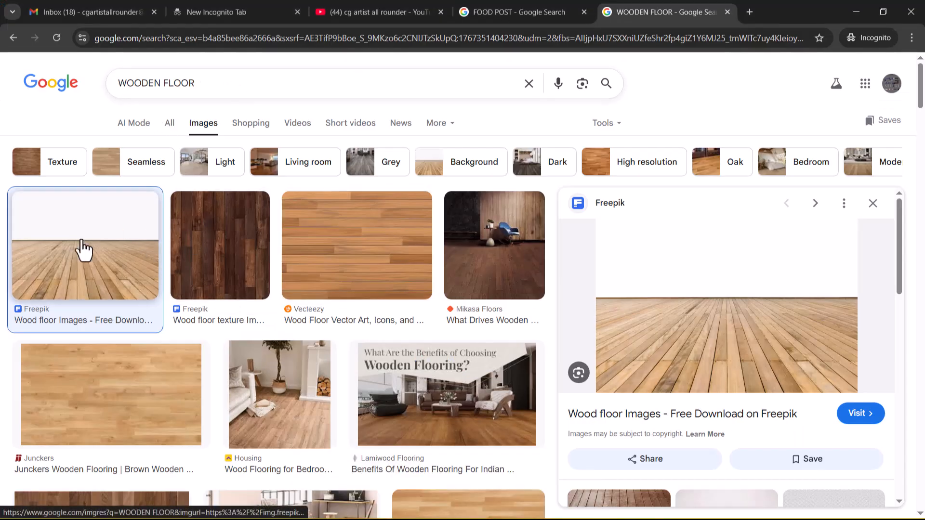
{"action": "scroll", "coordinate": [634, 268], "scroll_direction": "down", "scroll_amount": 3}
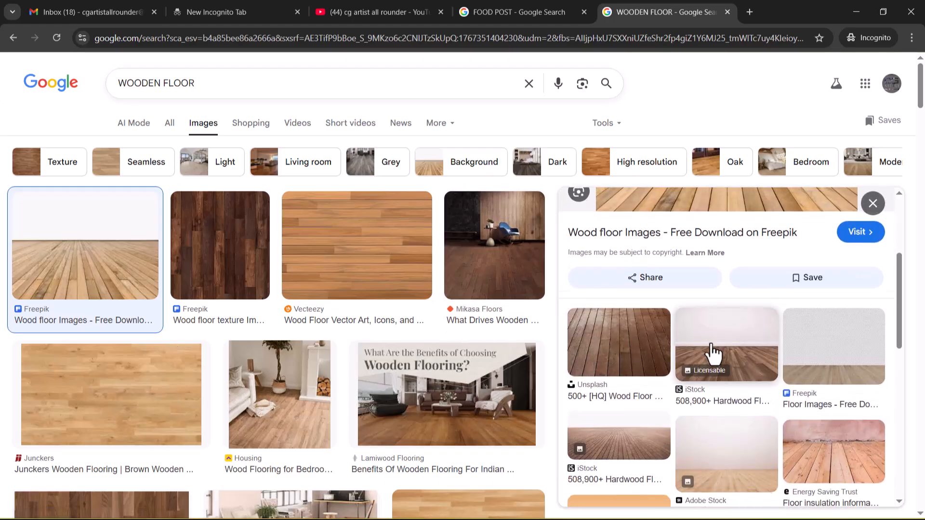
{"action": "scroll", "coordinate": [712, 355], "scroll_direction": "down", "scroll_amount": 3}
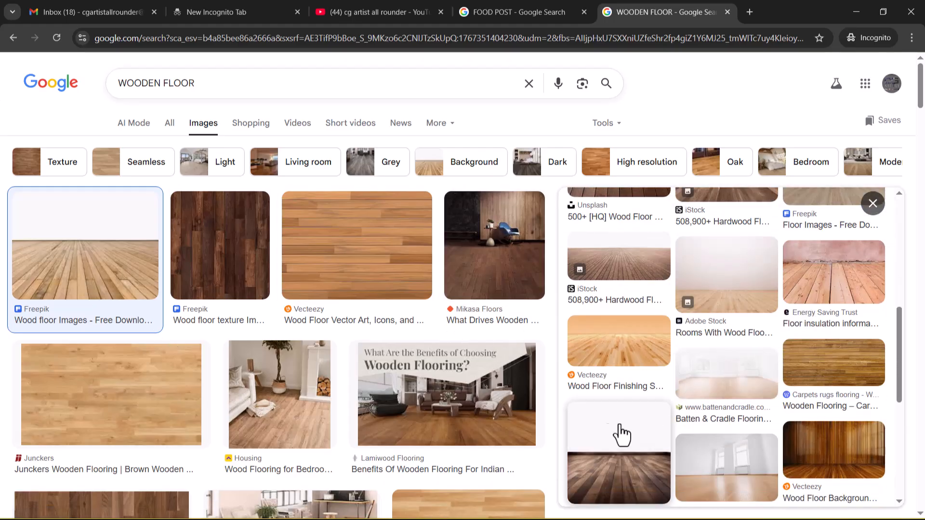
{"action": "left_click", "coordinate": [646, 489]}
{"action": "right_click", "coordinate": [725, 338]}
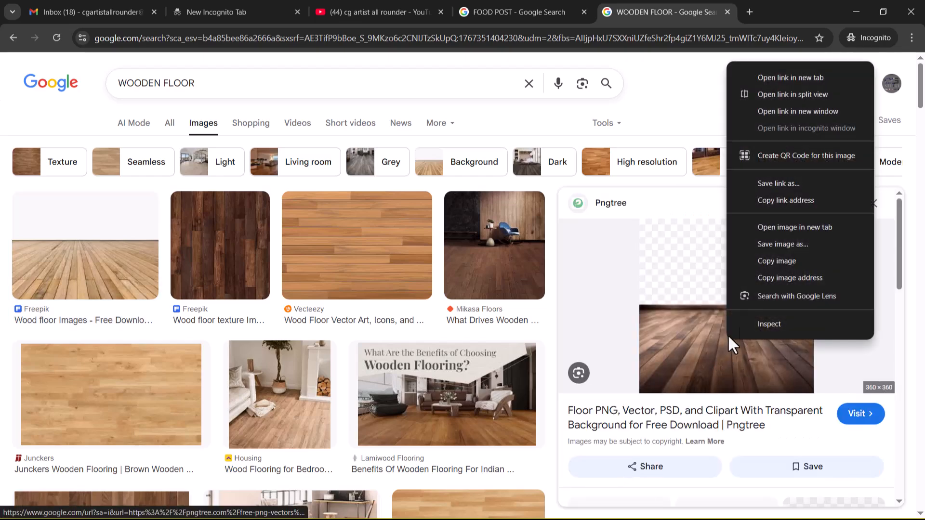
{"action": "left_click", "coordinate": [785, 260]}
- Switch to the Food Post Burger document in Photoshop, paste the copied floor image and move its layer above the burger text layer
{"action": "key", "text": "alt+Tab"}
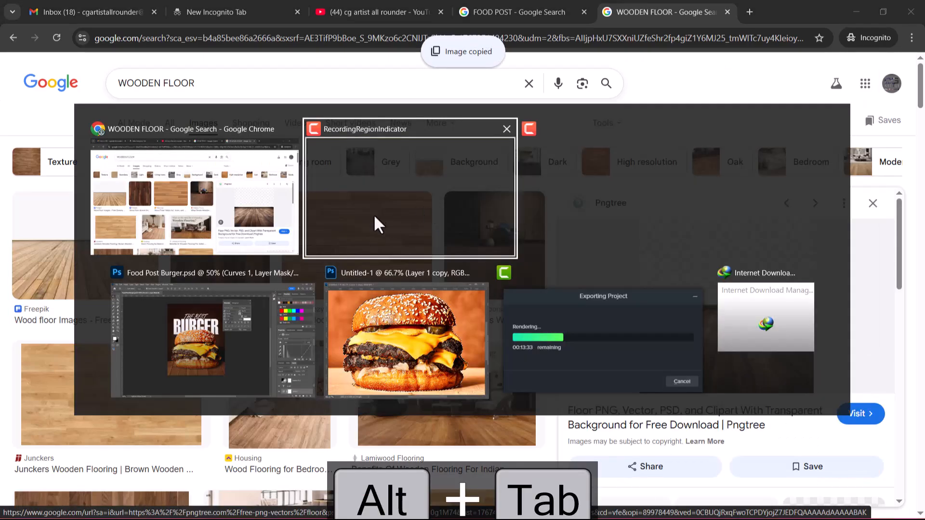
{"action": "left_click", "coordinate": [244, 355]}
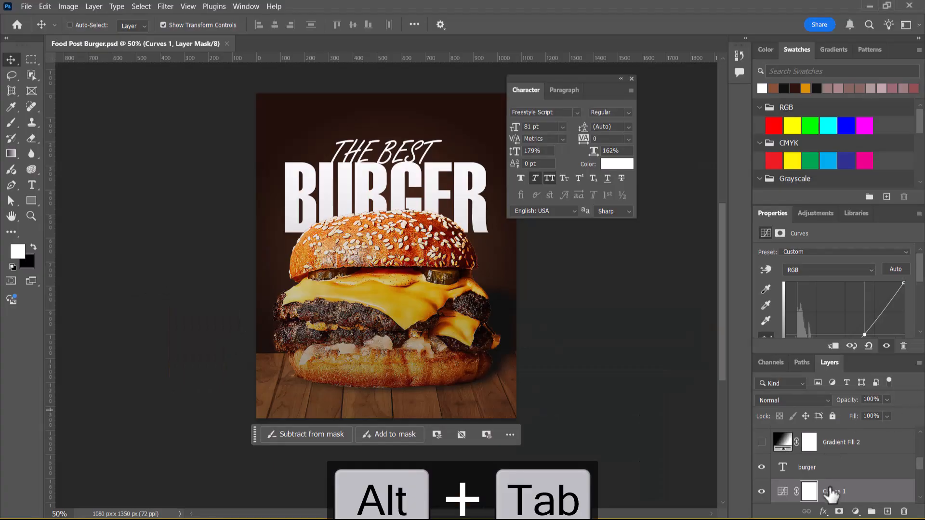
{"action": "key", "text": "ctrl+v"}
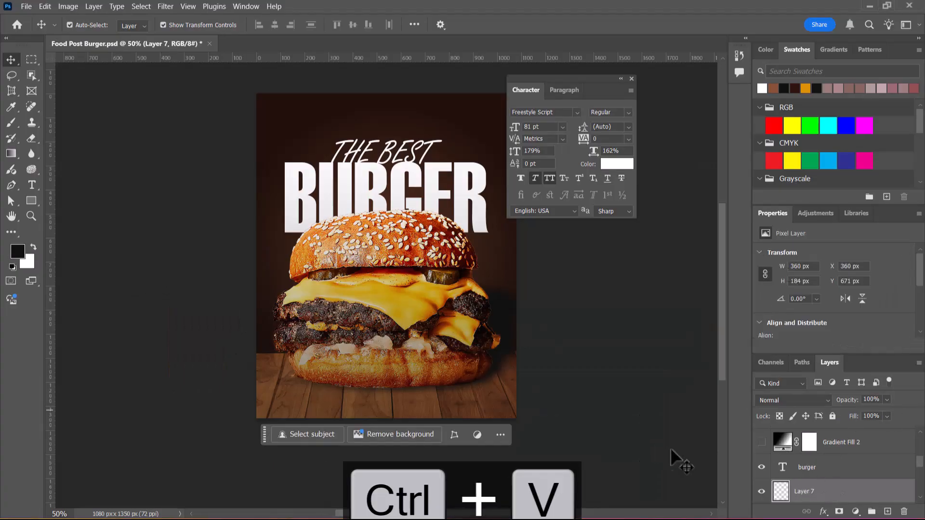
{"action": "left_click_drag", "start_coordinate": [853, 500], "coordinate": [838, 468]}
{"action": "left_click", "coordinate": [762, 468]}
{"action": "left_click", "coordinate": [761, 468]}
- Create a new 360 x 360 px document at 72 ppi and paste the dark floor image into it
{"action": "key", "text": "ctrl+n"}
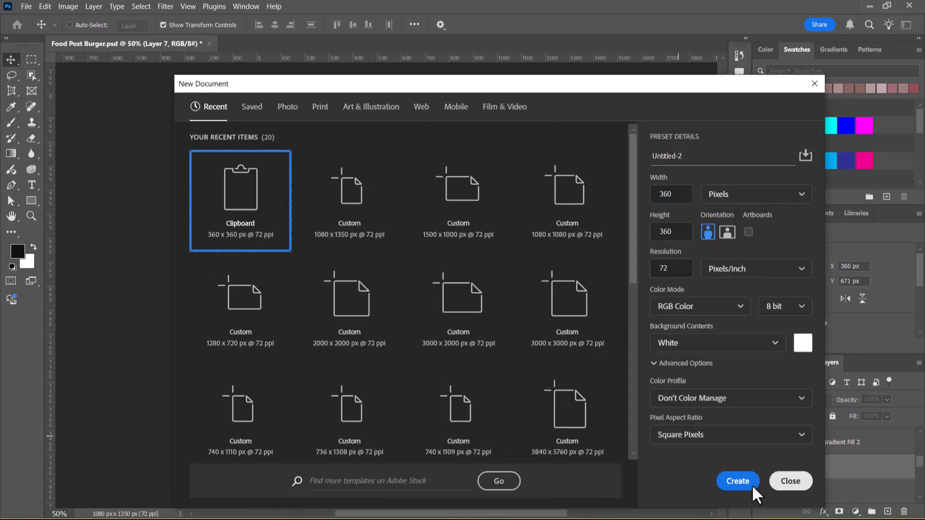
{"action": "left_click", "coordinate": [731, 485]}
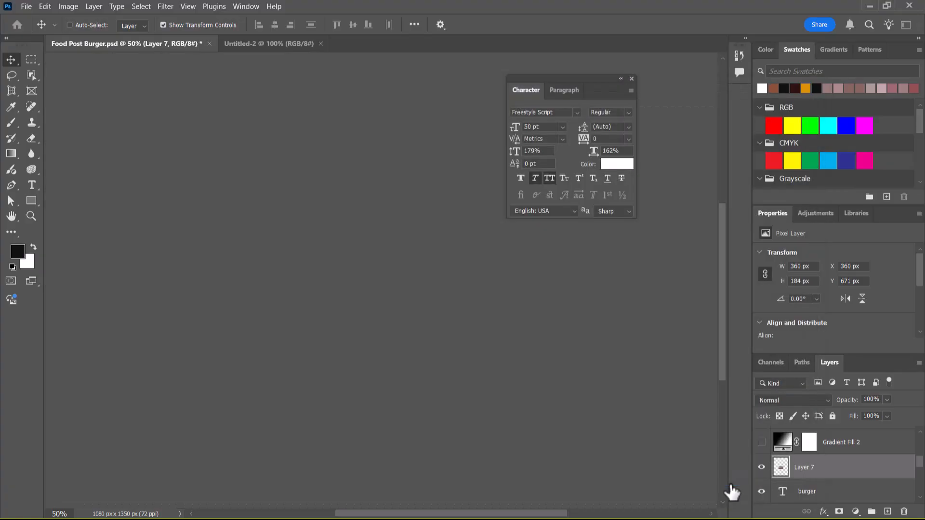
{"action": "key", "text": "ctrl+v"}
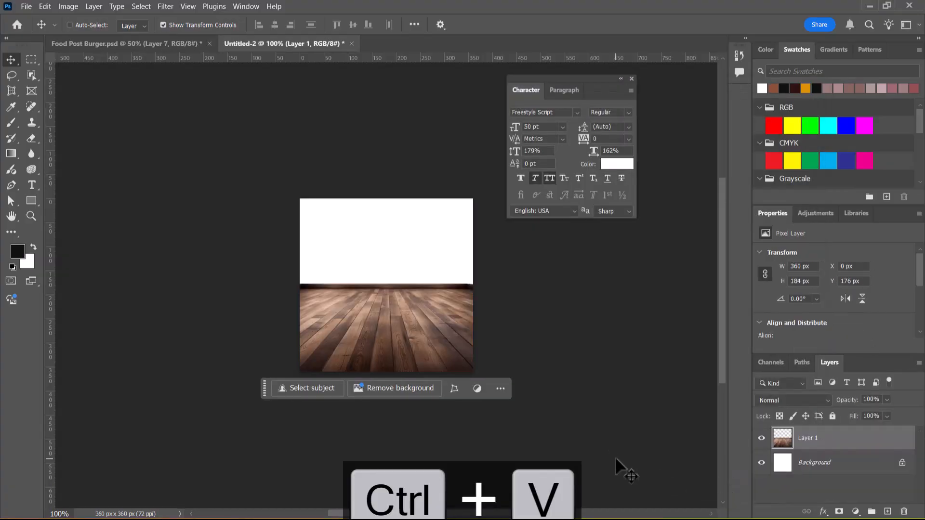
- Switch to Chrome and filter the WOODEN FLOOR image results to large size
{"action": "key", "text": "alt+Tab"}
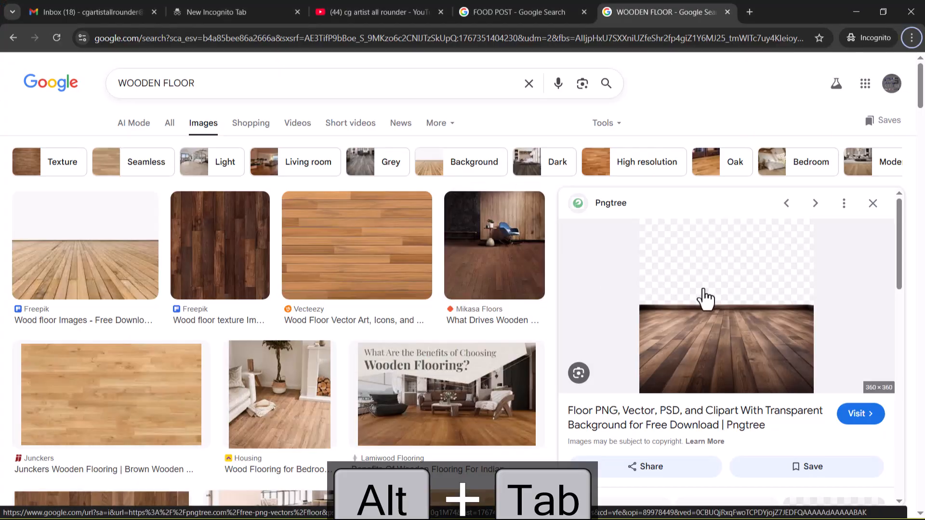
{"action": "left_click", "coordinate": [616, 124]}
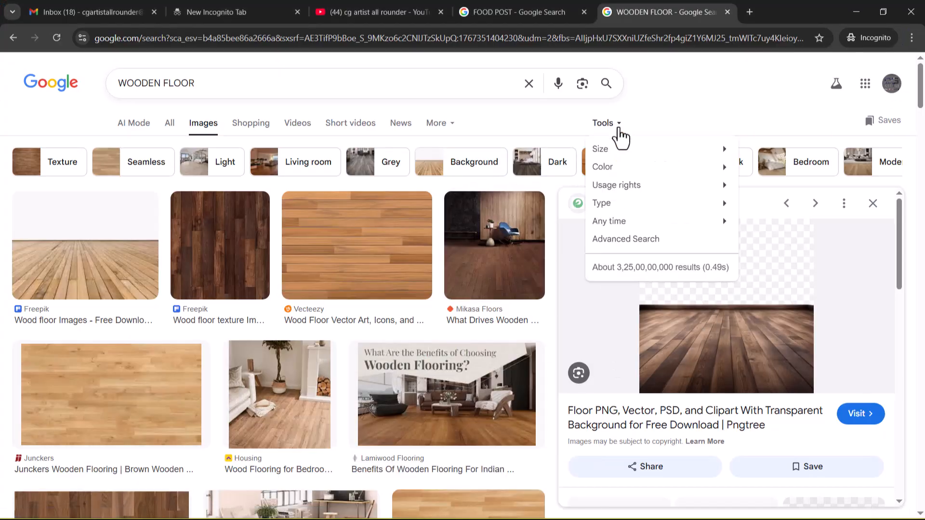
{"action": "mouse_move", "coordinate": [616, 150]}
{"action": "left_click", "coordinate": [719, 168]}
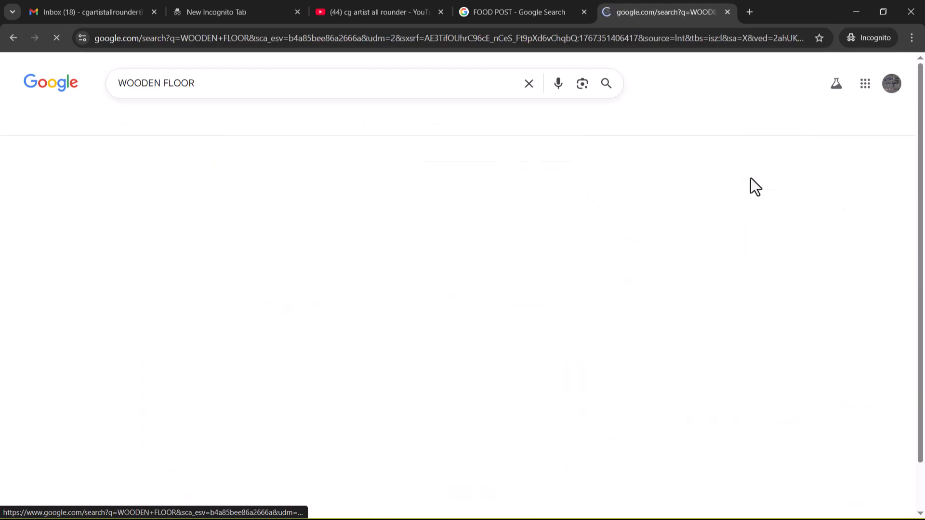
- Look through the large WOODEN FLOOR image results and preview the MagicBricks floor image with its related images
{"action": "scroll", "coordinate": [608, 259], "scroll_direction": "down", "scroll_amount": 1}
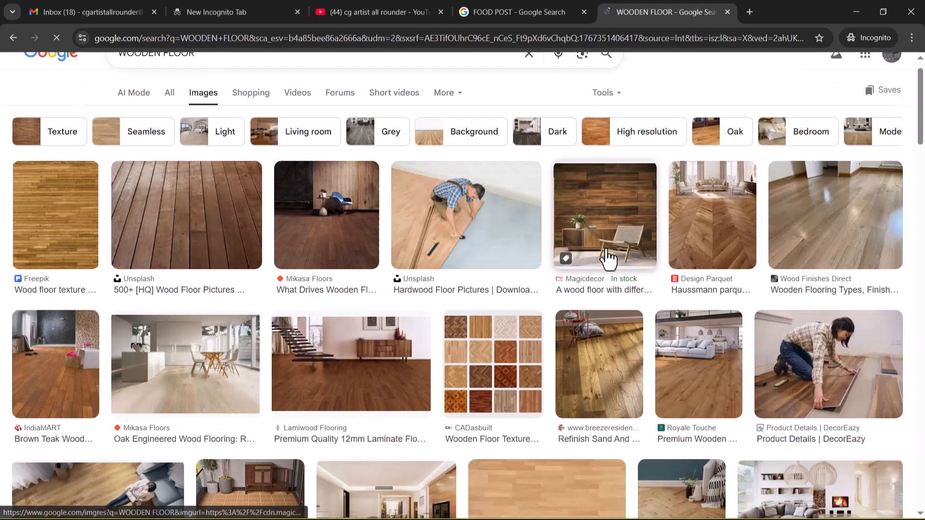
{"action": "scroll", "coordinate": [611, 263], "scroll_direction": "down", "scroll_amount": 10}
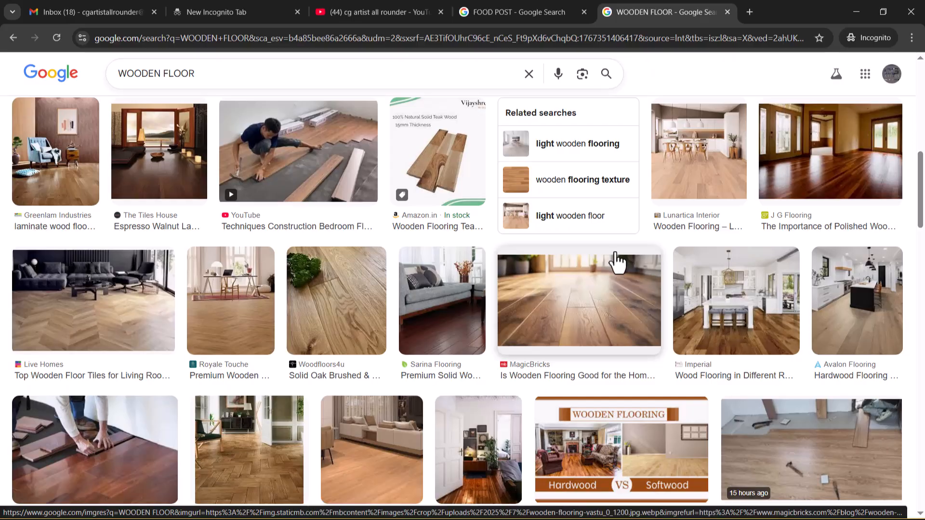
{"action": "left_click", "coordinate": [584, 336]}
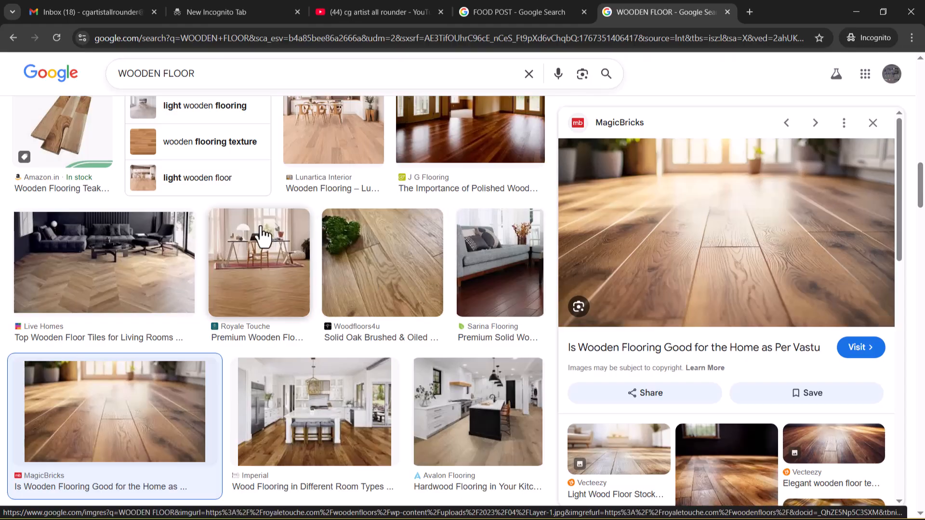
{"action": "scroll", "coordinate": [270, 241], "scroll_direction": "down", "scroll_amount": 3}
{"action": "scroll", "coordinate": [613, 331], "scroll_direction": "down", "scroll_amount": 1}
{"action": "scroll", "coordinate": [731, 367], "scroll_direction": "down", "scroll_amount": 6}
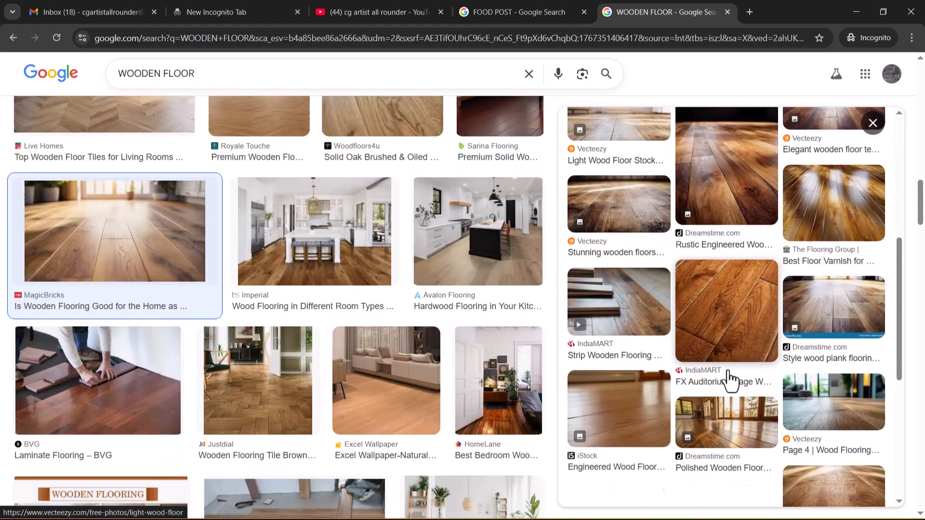
{"action": "scroll", "coordinate": [336, 374], "scroll_direction": "down", "scroll_amount": 1}
{"action": "scroll", "coordinate": [336, 373], "scroll_direction": "down", "scroll_amount": 3}
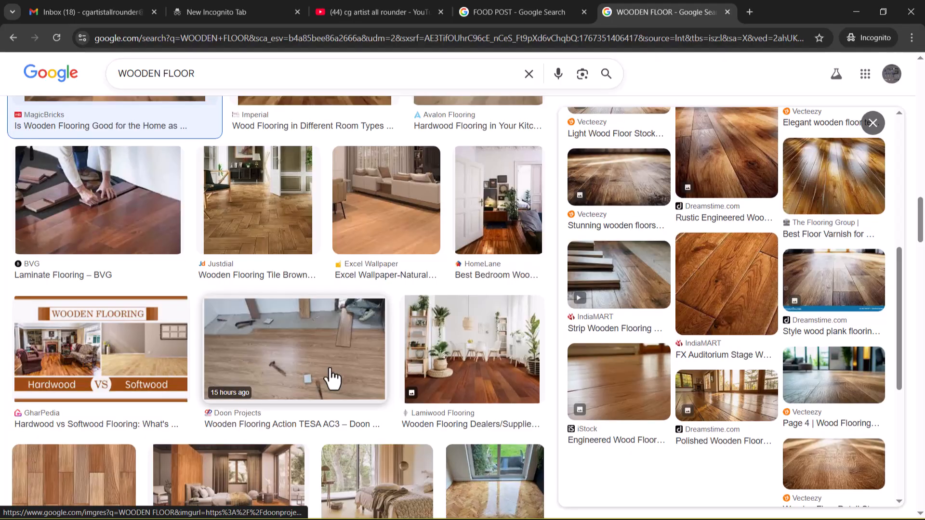
- Find and copy the Furniture Clinic "How to Stain a Wooden Floor" image with the brick wall and brown planks
{"action": "scroll", "coordinate": [332, 378], "scroll_direction": "down", "scroll_amount": 4}
{"action": "scroll", "coordinate": [332, 378], "scroll_direction": "down", "scroll_amount": 4}
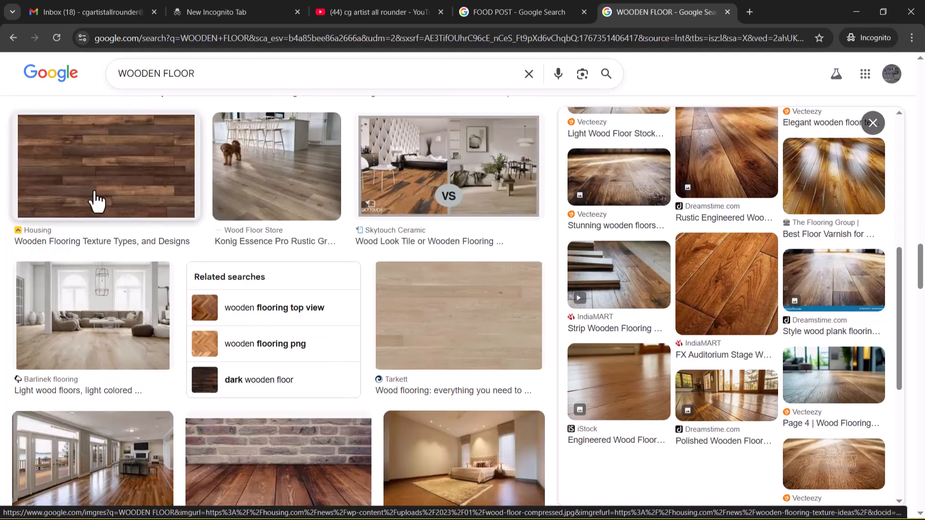
{"action": "scroll", "coordinate": [314, 359], "scroll_direction": "down", "scroll_amount": 3}
{"action": "left_click", "coordinate": [308, 316]}
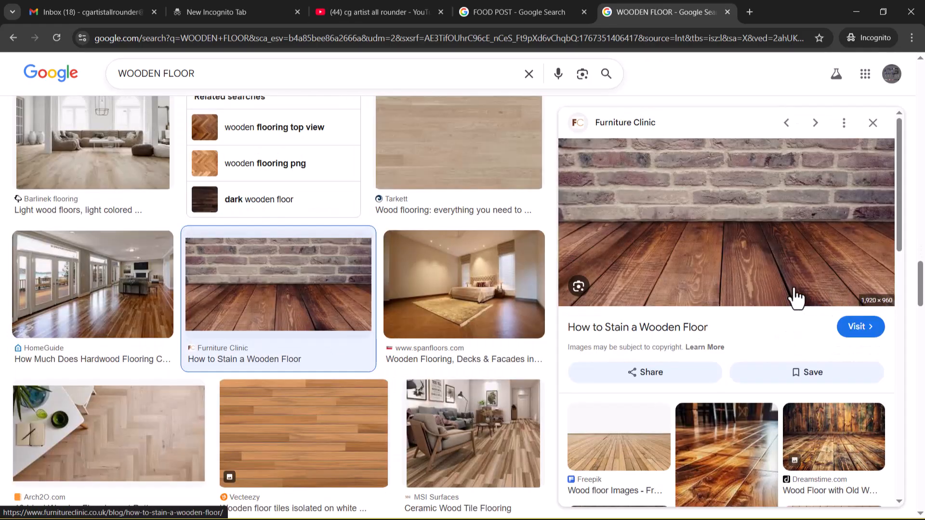
{"action": "right_click", "coordinate": [766, 243]}
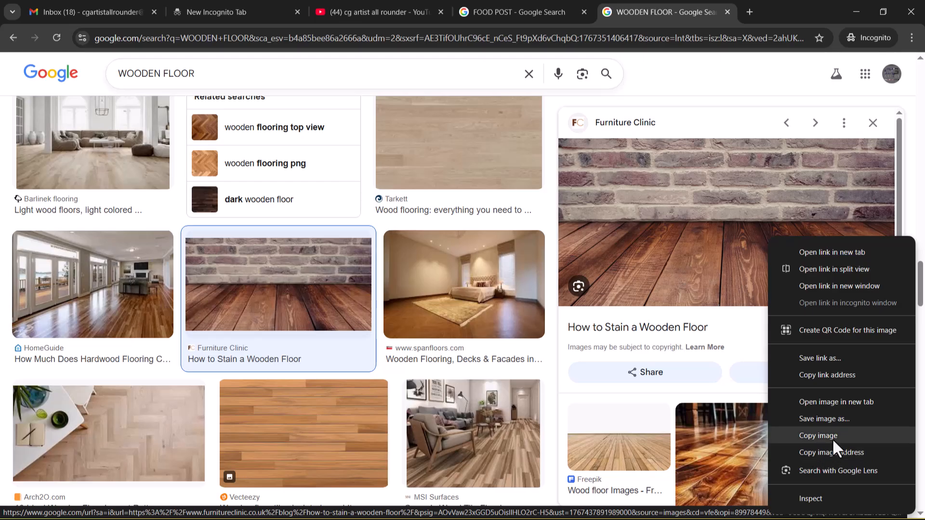
{"action": "left_click", "coordinate": [832, 436]}
- Switch to Photoshop, paste the image into the Food Post Burger document, show only its layer and place it at about X -420, Y 430 px
{"action": "key", "text": "alt+Tab"}
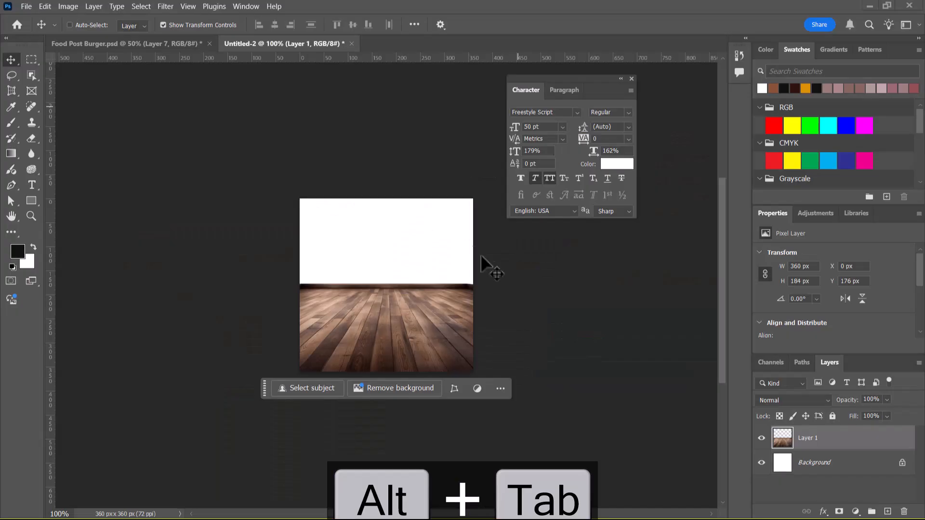
{"action": "left_click", "coordinate": [164, 45]}
{"action": "key", "text": "ctrl+v"}
{"action": "left_click_drag", "start_coordinate": [454, 177], "coordinate": [467, 227]}
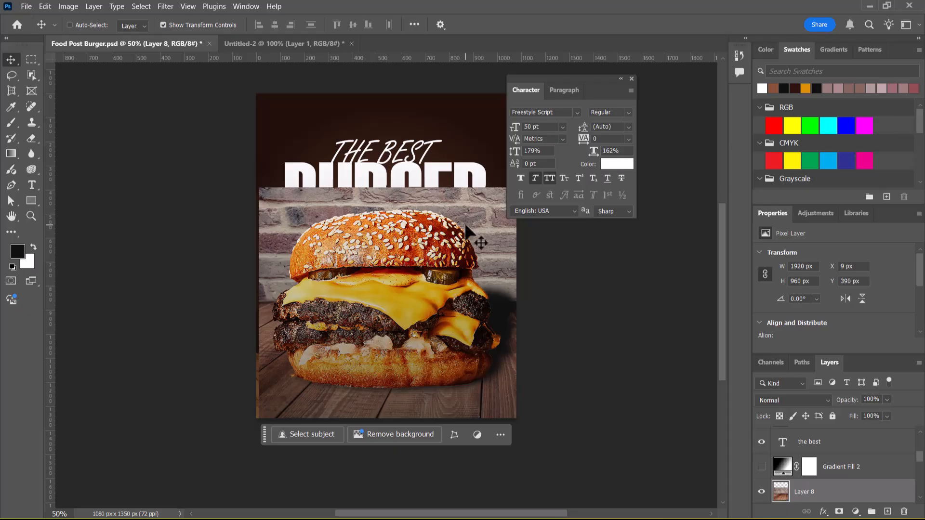
{"action": "left_click_drag", "start_coordinate": [482, 247], "coordinate": [380, 248]}
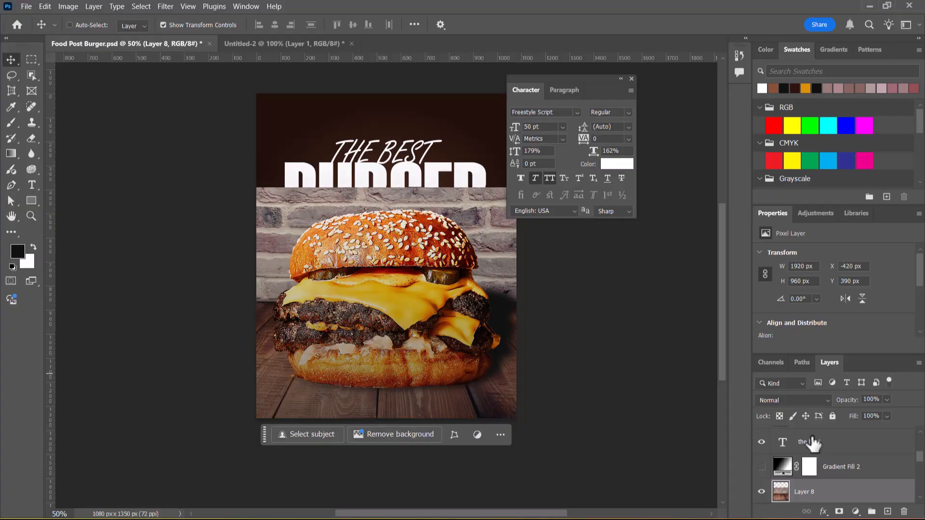
{"action": "left_click", "coordinate": [762, 492], "text": "alt"}
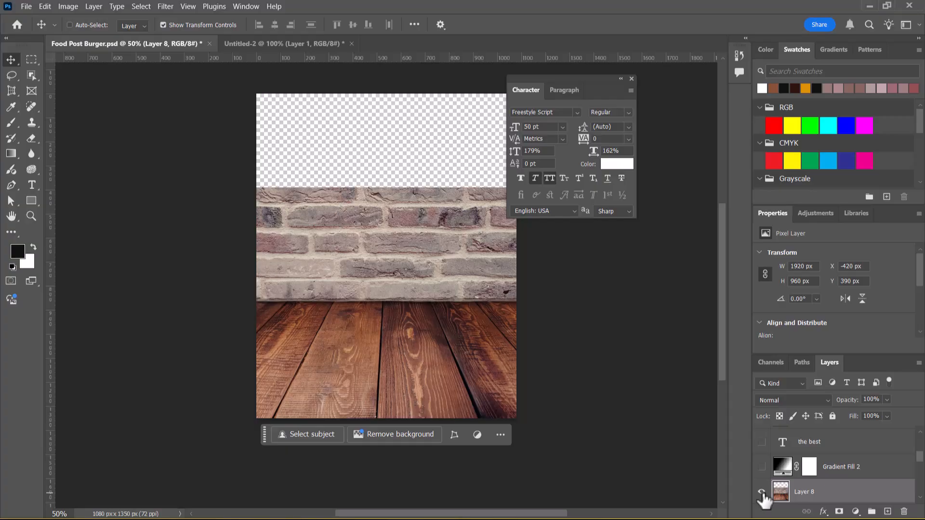
{"action": "left_click_drag", "start_coordinate": [395, 318], "coordinate": [395, 334]}
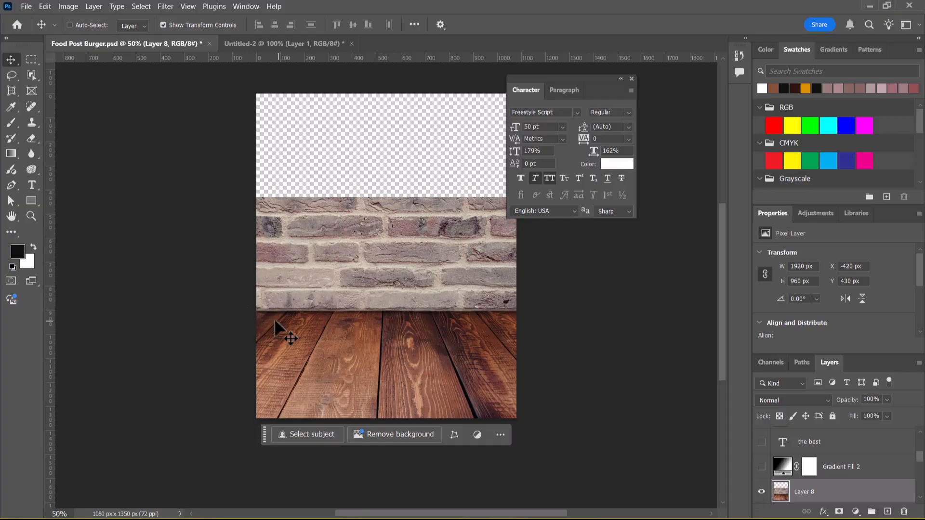
- Mask the pasted image to its plank area, about 1080 x 445 px, and show all the other layers again
{"action": "key", "text": "m"}
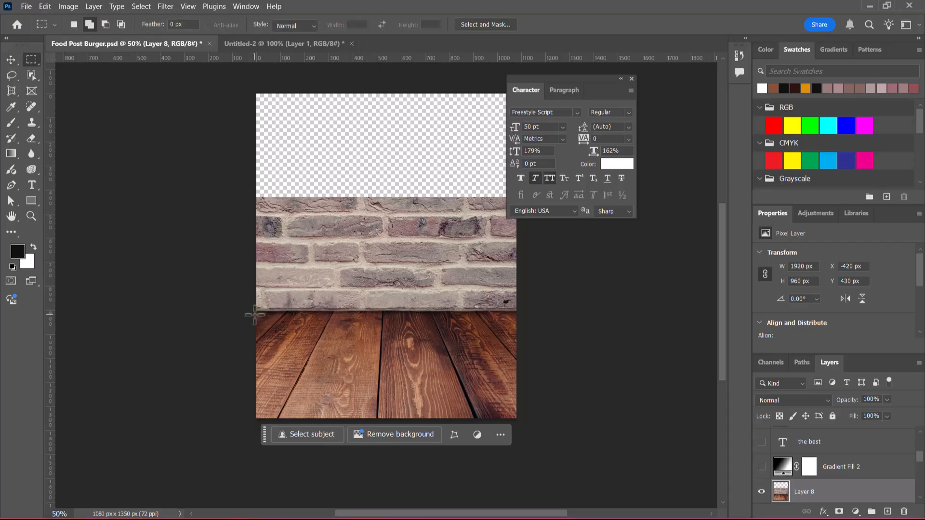
{"action": "left_click_drag", "start_coordinate": [254, 312], "coordinate": [542, 472]}
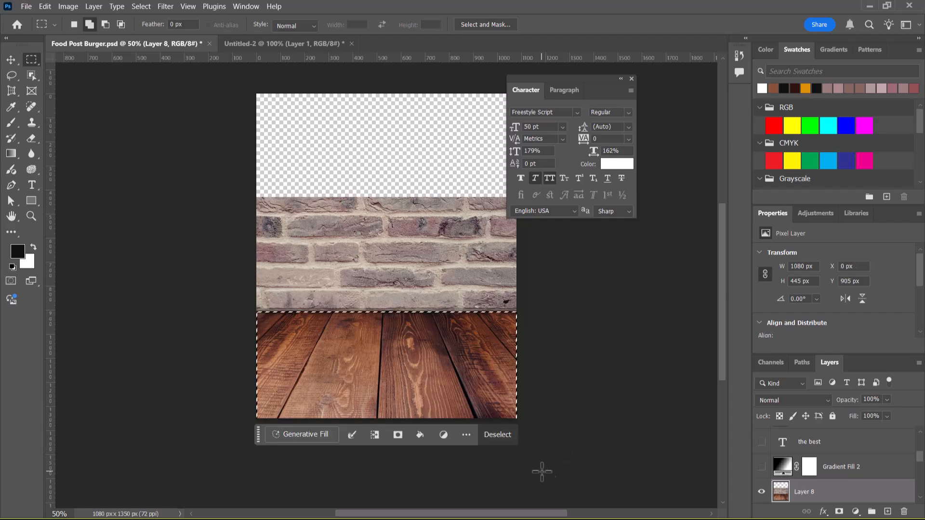
{"action": "left_click", "coordinate": [839, 512]}
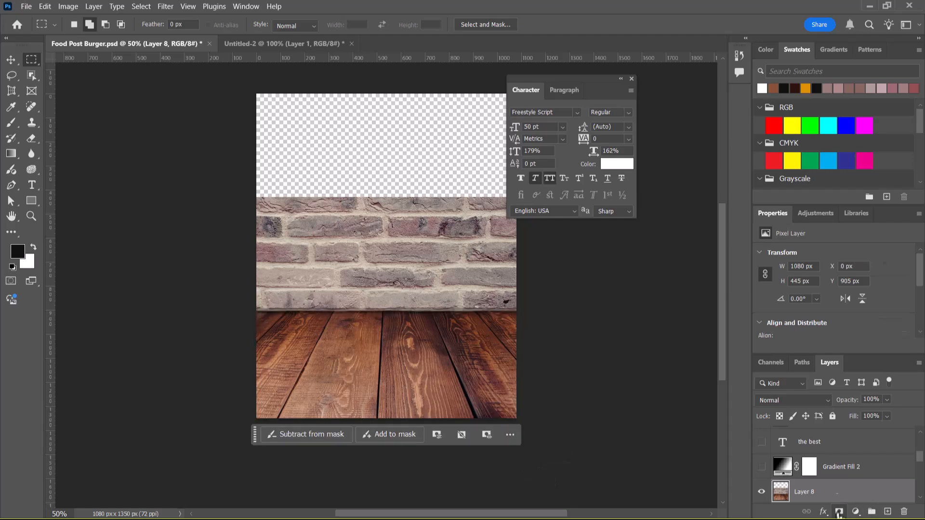
{"action": "left_click", "coordinate": [761, 492], "text": "alt"}
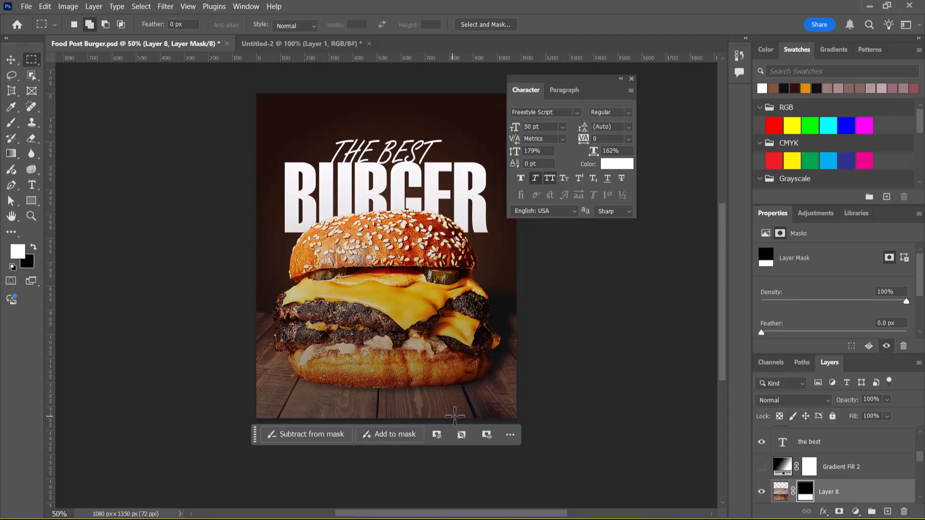
- Switch to Chrome to examine the Shutterstock burger poster in the FOOD POST results, then return to Photoshop
{"action": "key", "text": "alt+Tab"}
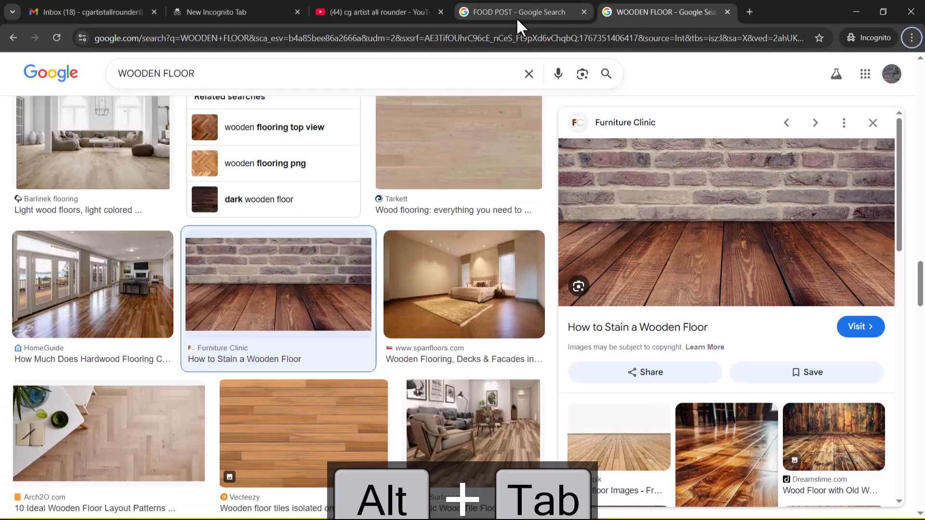
{"action": "left_click", "coordinate": [518, 18]}
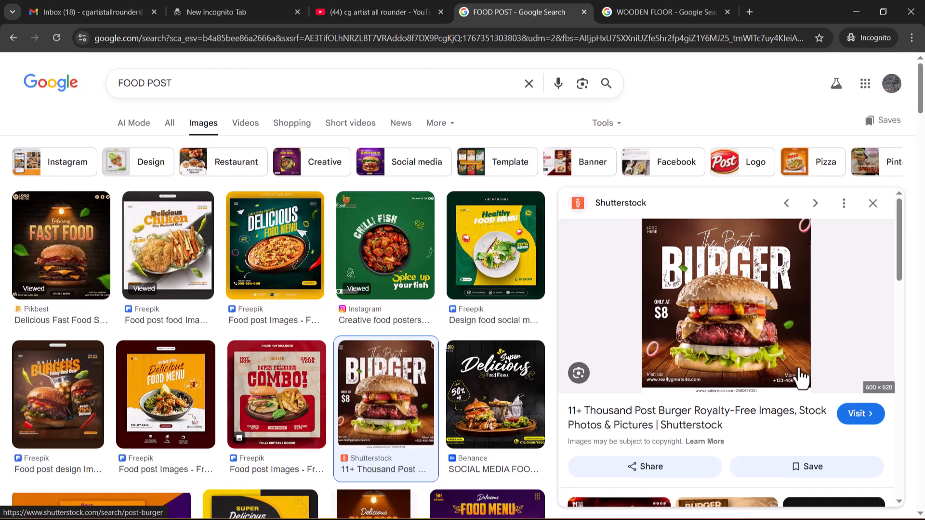
{"action": "key", "text": "alt+Tab"}
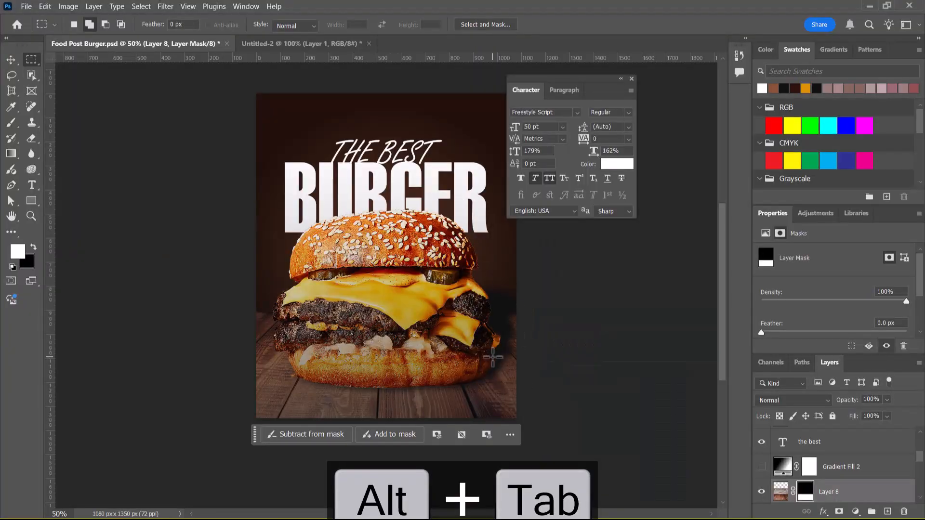
- Undo the mask and the rectangular selection on the brick-and-floor image
{"action": "key", "text": "ctrl+z"}
{"action": "key", "text": "ctrl+z"}
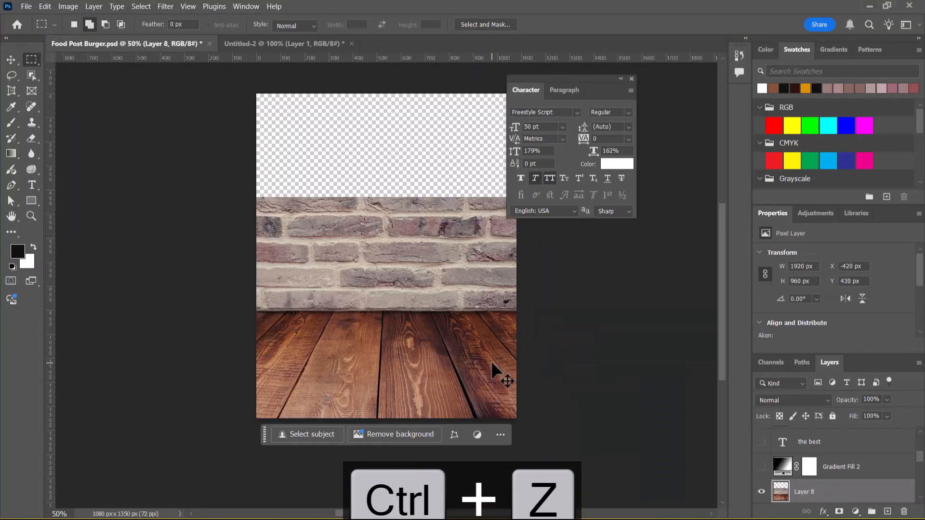
- Scale the brick-and-floor image to 62% and move it down to the poster's lower edge
{"action": "key", "text": "ctrl+t"}
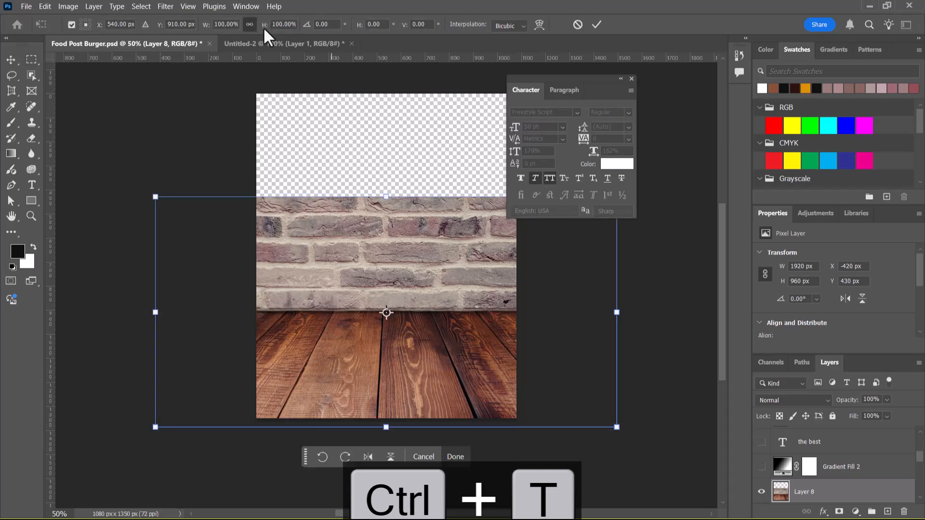
{"action": "left_click_drag", "start_coordinate": [263, 27], "coordinate": [239, 34]}
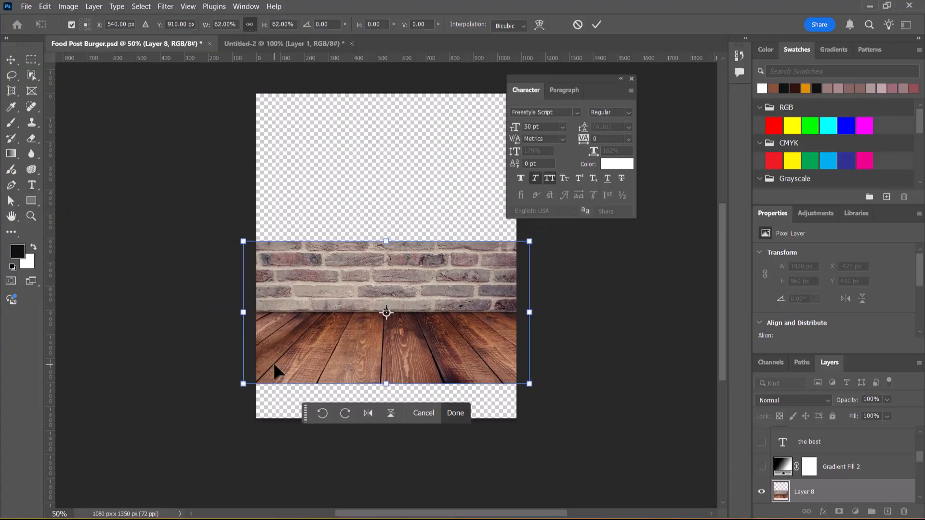
{"action": "left_click_drag", "start_coordinate": [519, 340], "coordinate": [495, 379]}
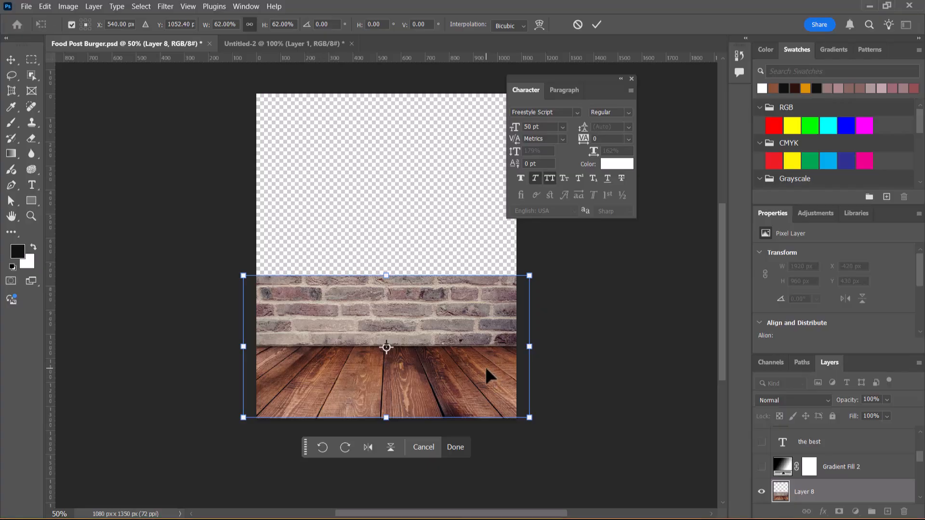
{"action": "key", "text": "Return"}
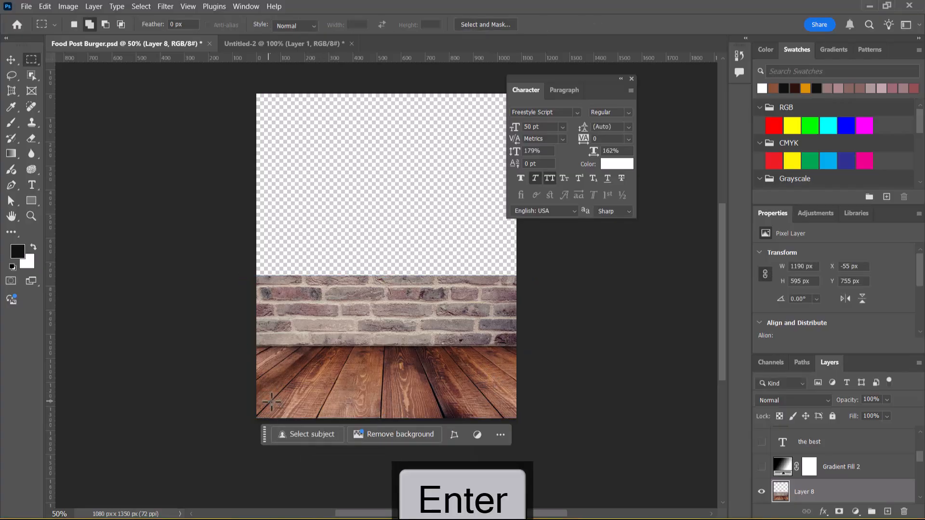
- Mask the image to its plank area, about 1080 x 305 px, and show all the other poster layers again
{"action": "left_click_drag", "start_coordinate": [251, 345], "coordinate": [559, 458]}
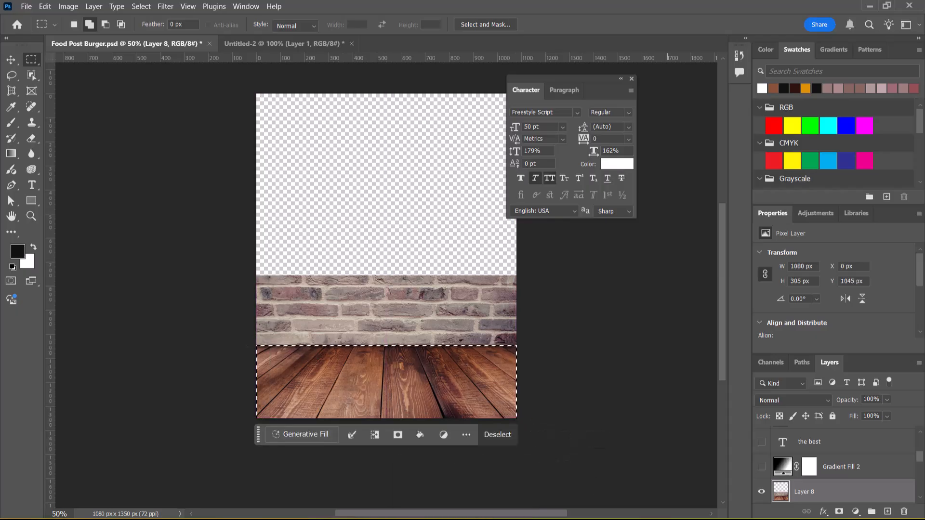
{"action": "left_click", "coordinate": [839, 512]}
{"action": "left_click", "coordinate": [781, 490]}
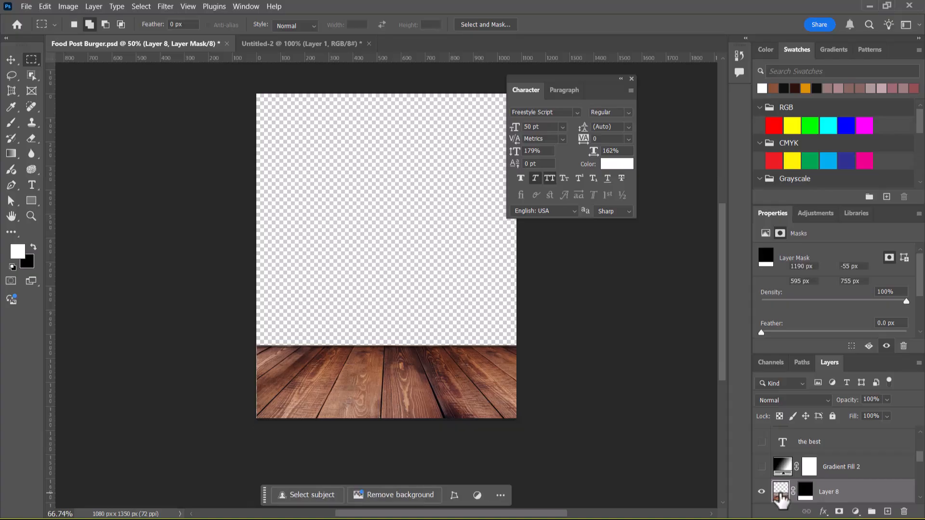
{"action": "key", "text": "ctrl+plus"}
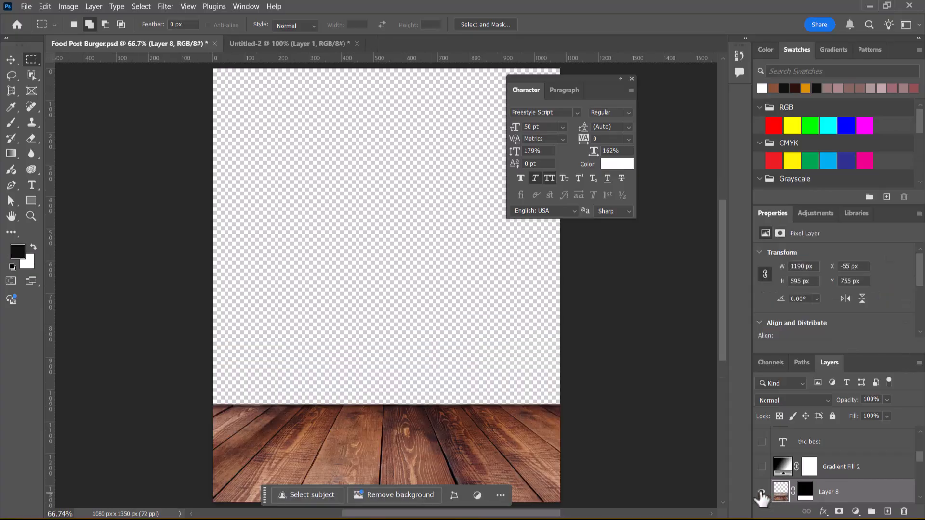
{"action": "left_click", "coordinate": [761, 492], "text": "alt"}
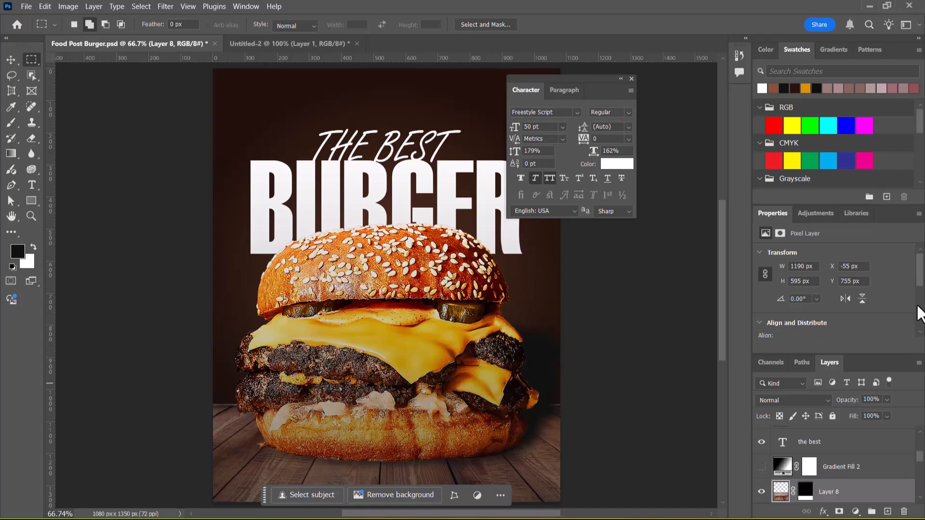
- Close the panel group containing Properties, Adjustments and Libraries to enlarge the layer list
{"action": "right_click", "coordinate": [919, 213]}
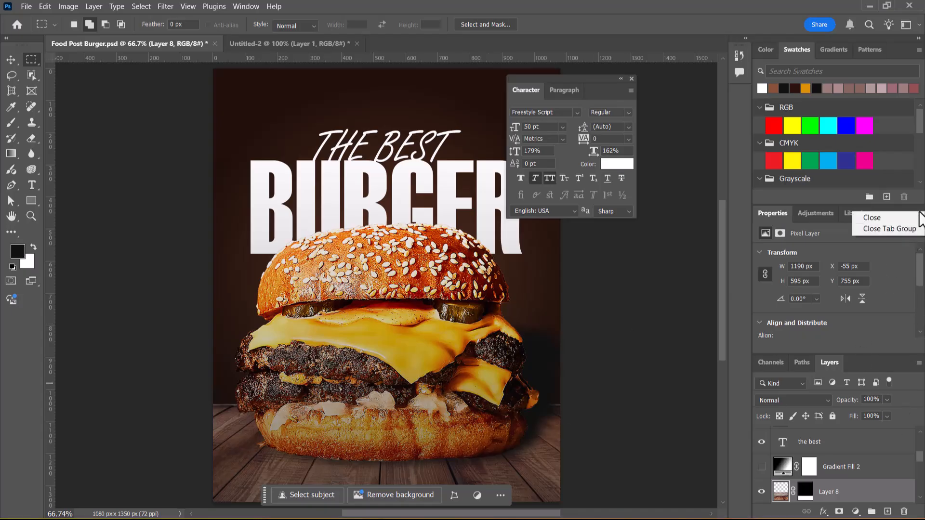
{"action": "left_click", "coordinate": [909, 230]}
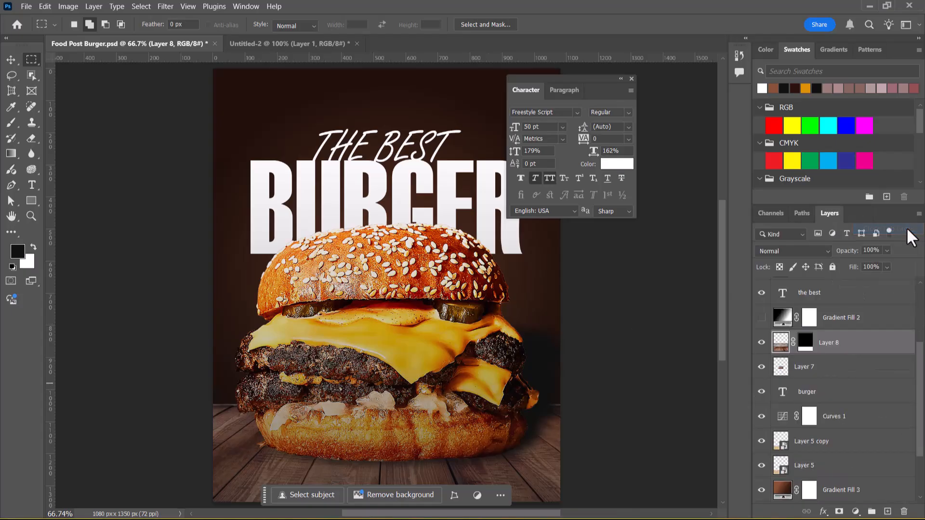
- Toggle the masked floor layer's visibility to compare the poster with and without it, leaving the layer shown
{"action": "left_click", "coordinate": [761, 342]}
{"action": "left_click", "coordinate": [761, 342]}
{"action": "left_click", "coordinate": [761, 343]}
{"action": "left_click", "coordinate": [761, 342]}
{"action": "left_click", "coordinate": [919, 214]}
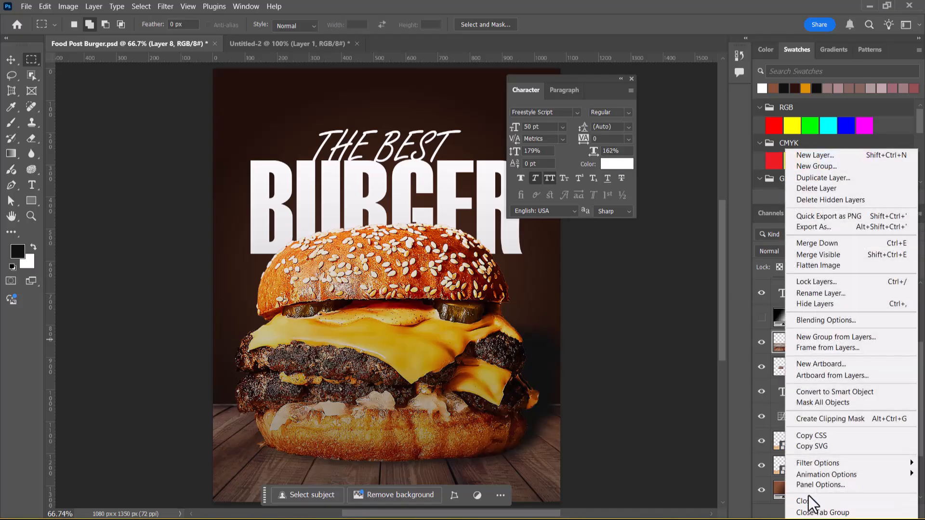
{"action": "left_click", "coordinate": [732, 2]}
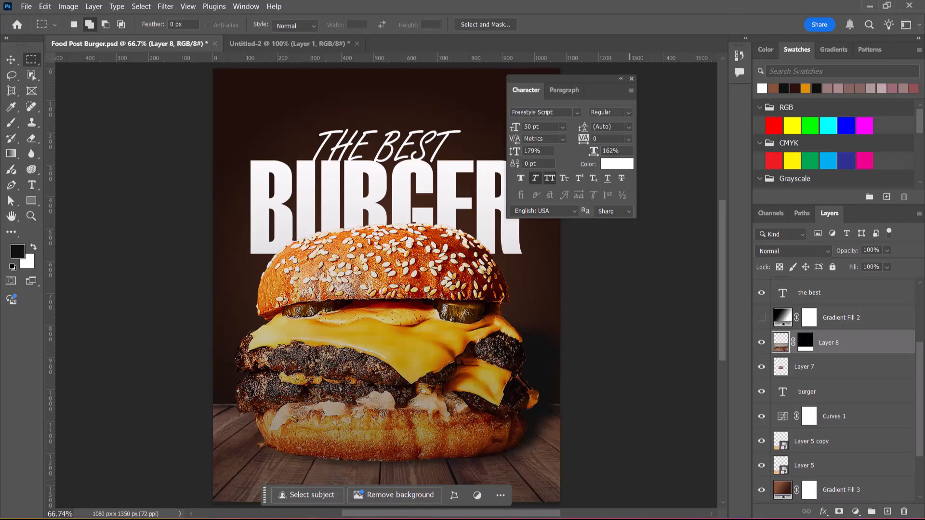
{"action": "left_click", "coordinate": [761, 343]}
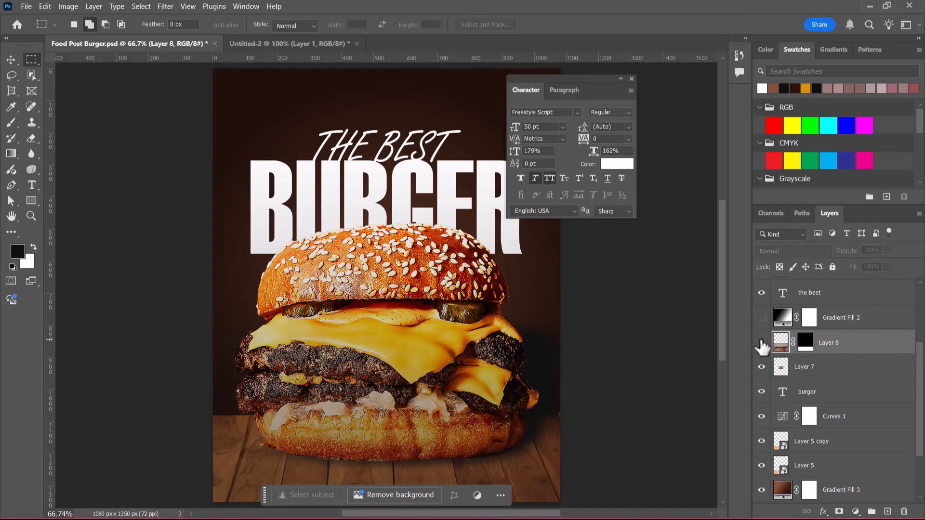
{"action": "left_click", "coordinate": [761, 342]}
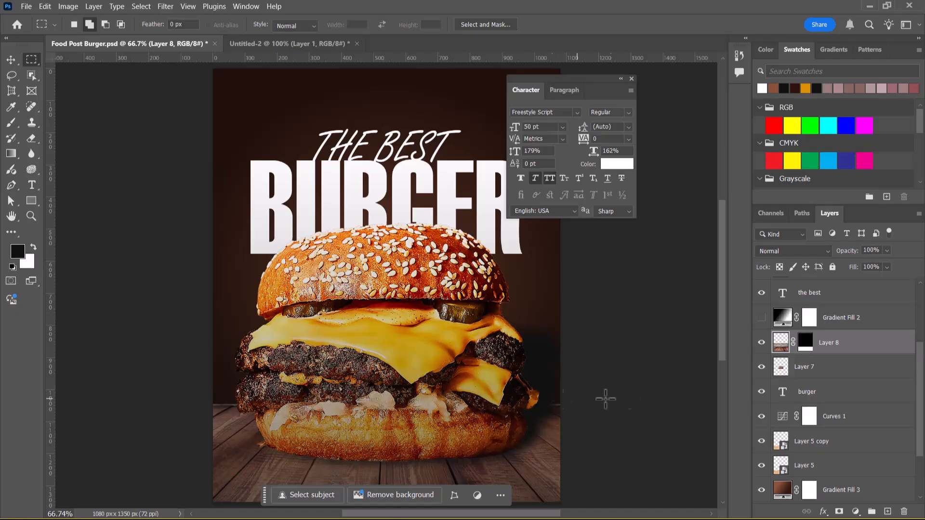
- Switch to the browser and search Google for "google gemini" in the blank Incognito tab
{"action": "key", "text": "alt+Tab"}
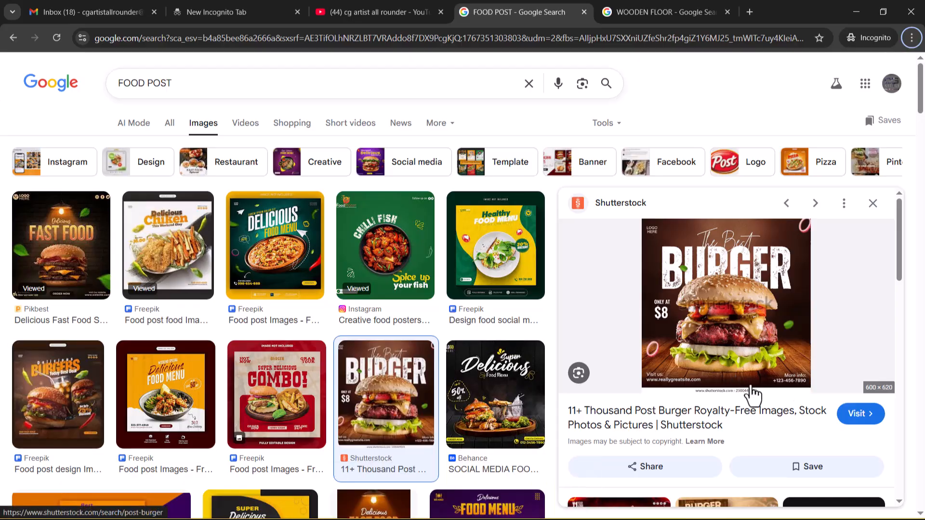
{"action": "left_click", "coordinate": [235, 9]}
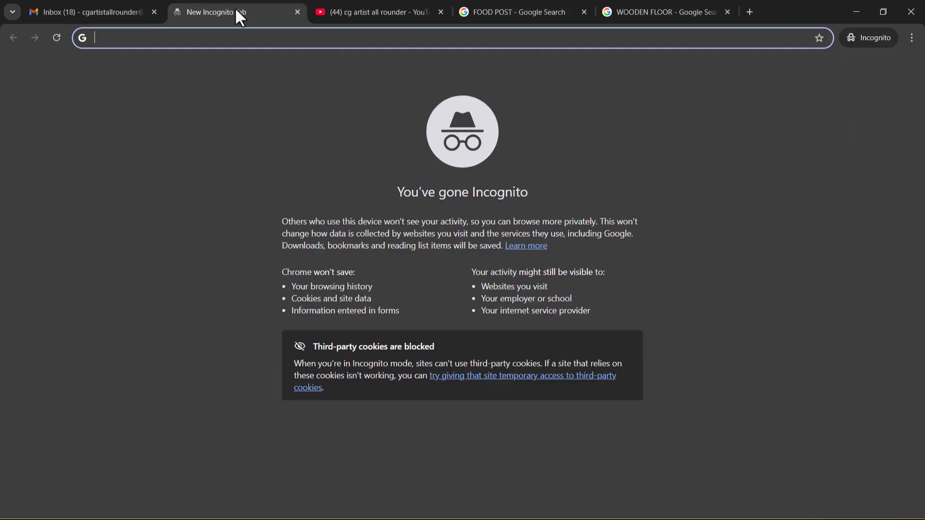
{"action": "type", "text": "goog"}
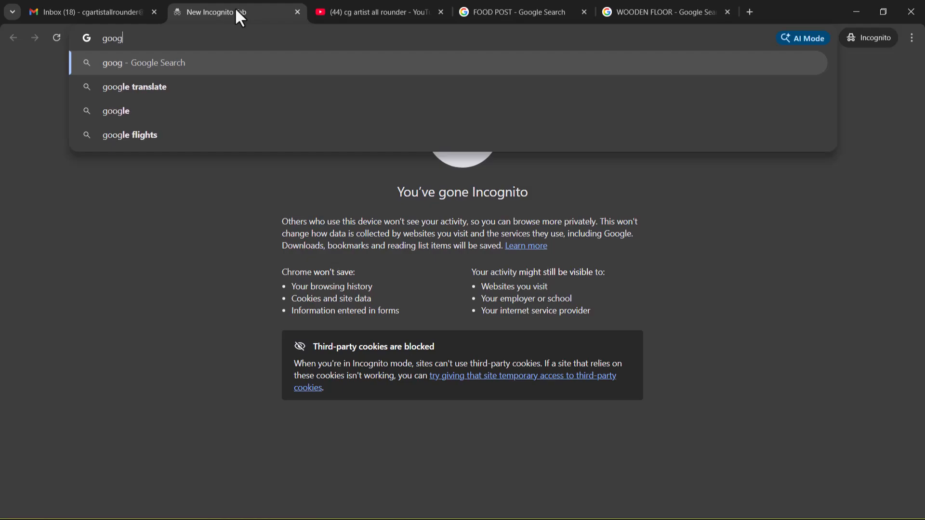
{"action": "type", "text": "lege"}
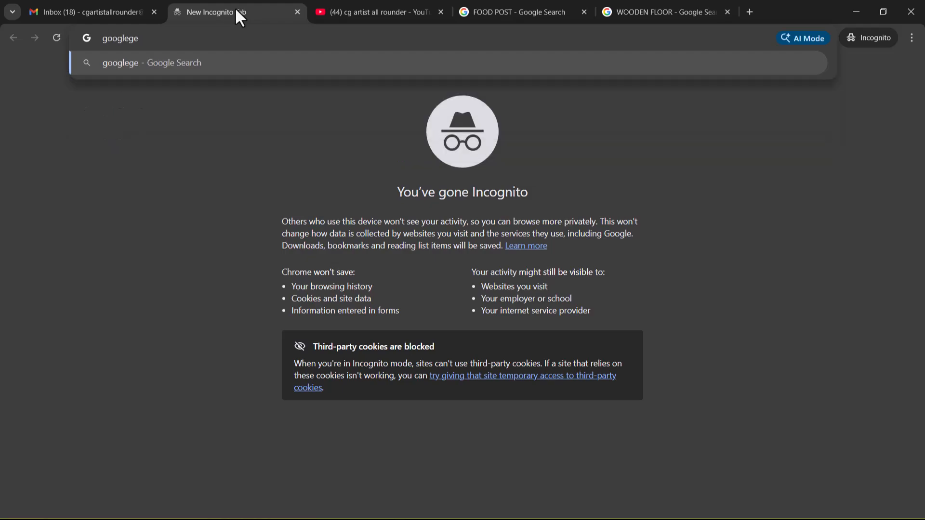
{"action": "key", "text": "BackSpace"}
{"action": "key", "text": "BackSpace"}
{"action": "type", "text": "gimi"}
{"action": "key", "text": "BackSpace"}
{"action": "key", "text": "BackSpace"}
{"action": "key", "text": "BackSpace"}
{"action": "type", "text": "emi"}
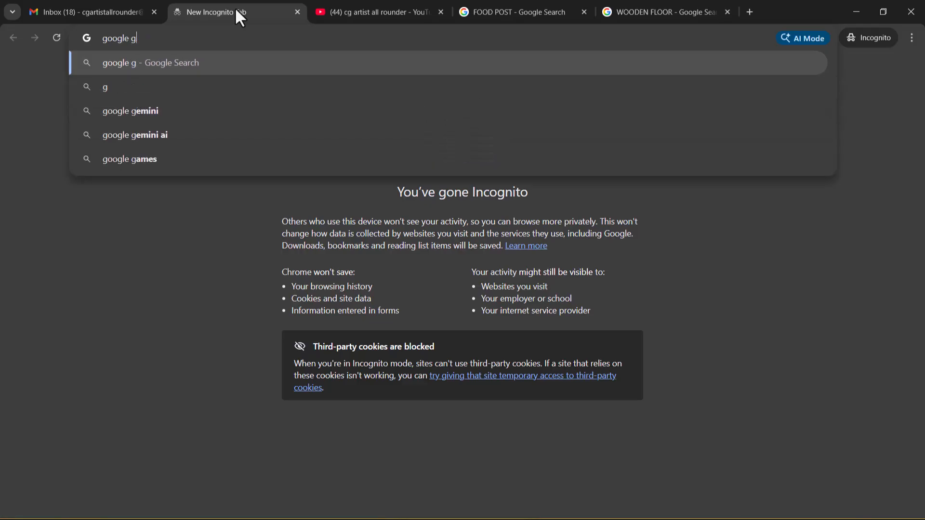
{"action": "type", "text": "ni"}
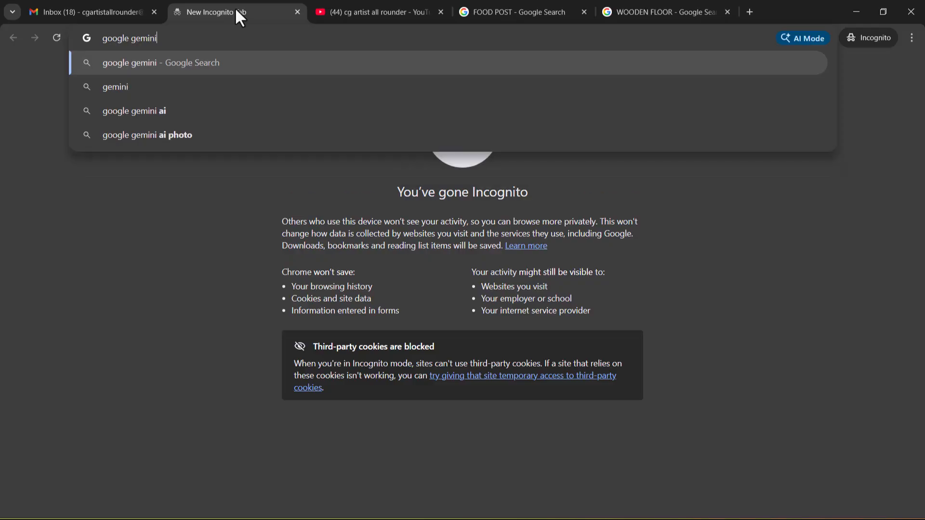
{"action": "key", "text": "Return"}
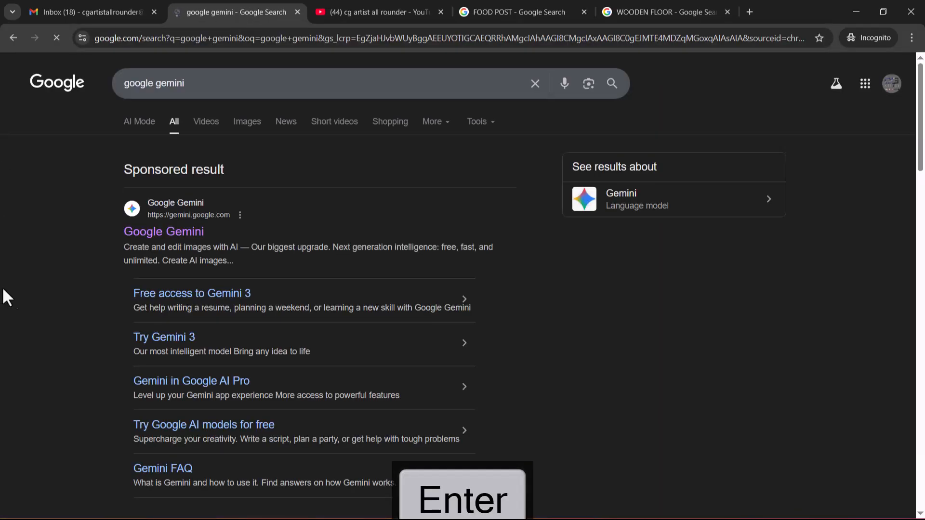
- Open Google Gemini's "Photoshop Food Post Design Guide" chat and read the Vibrance advice through to the "Double Slider" technique
{"action": "left_click", "coordinate": [160, 237]}
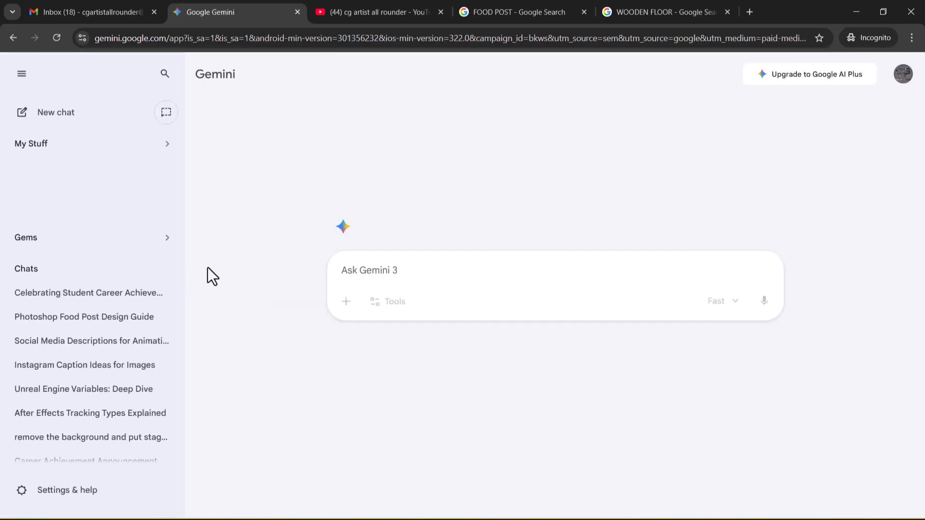
{"action": "left_click", "coordinate": [99, 319]}
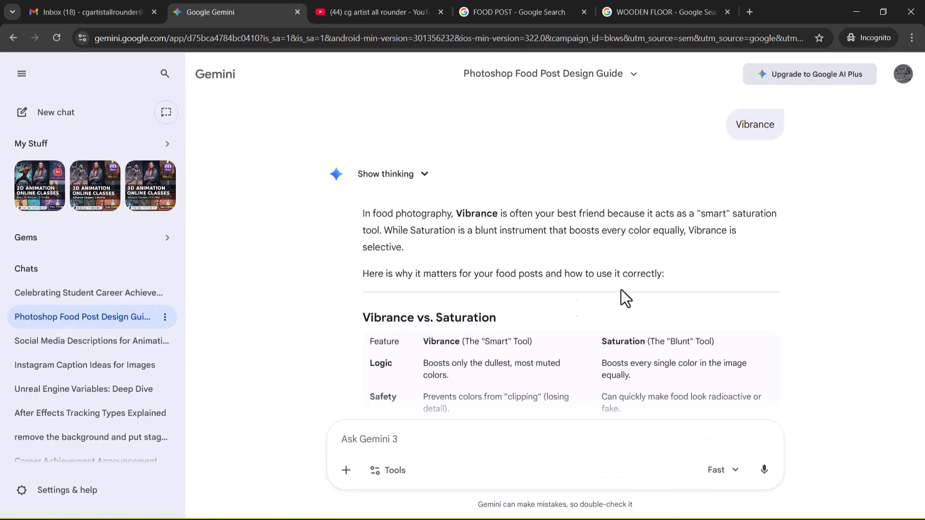
{"action": "scroll", "coordinate": [553, 232], "scroll_direction": "down", "scroll_amount": 7}
{"action": "scroll", "coordinate": [524, 259], "scroll_direction": "down", "scroll_amount": 1}
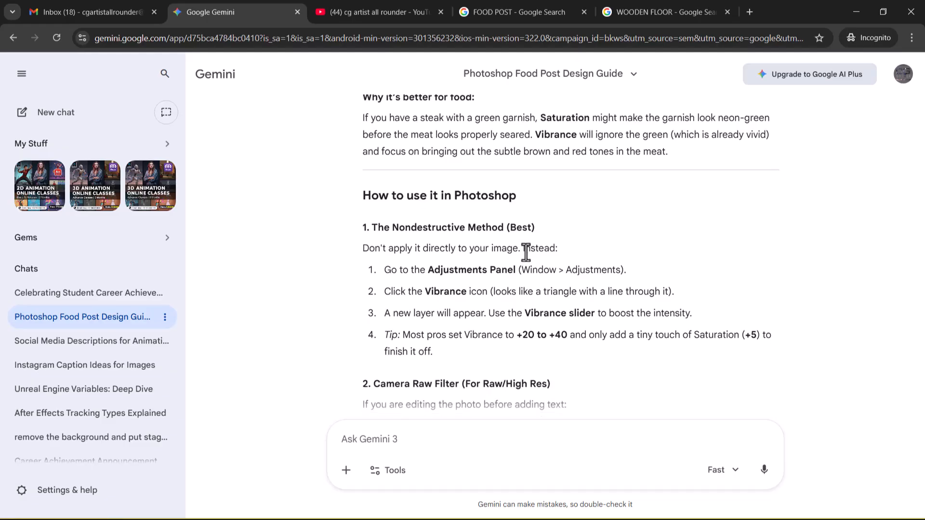
{"action": "scroll", "coordinate": [473, 295], "scroll_direction": "down", "scroll_amount": 1}
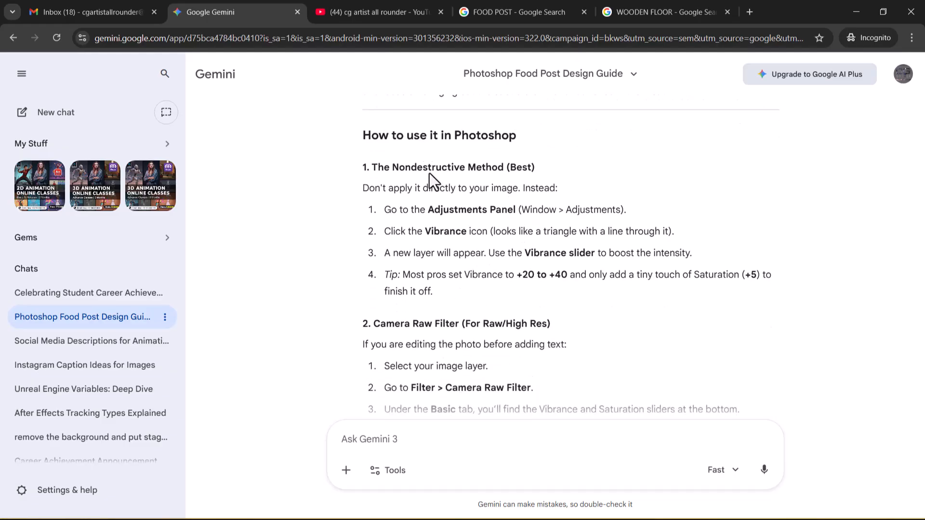
{"action": "scroll", "coordinate": [469, 270], "scroll_direction": "down", "scroll_amount": 2}
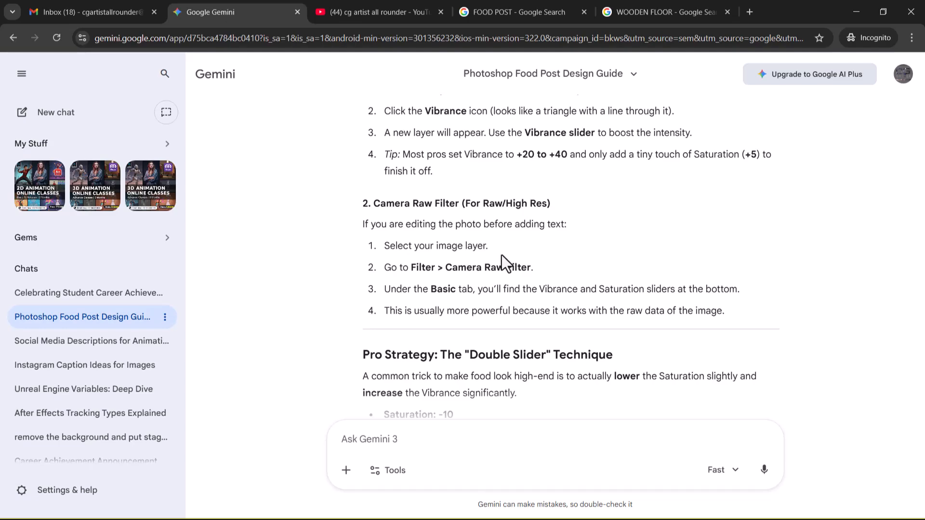
{"action": "scroll", "coordinate": [502, 254], "scroll_direction": "down", "scroll_amount": 2}
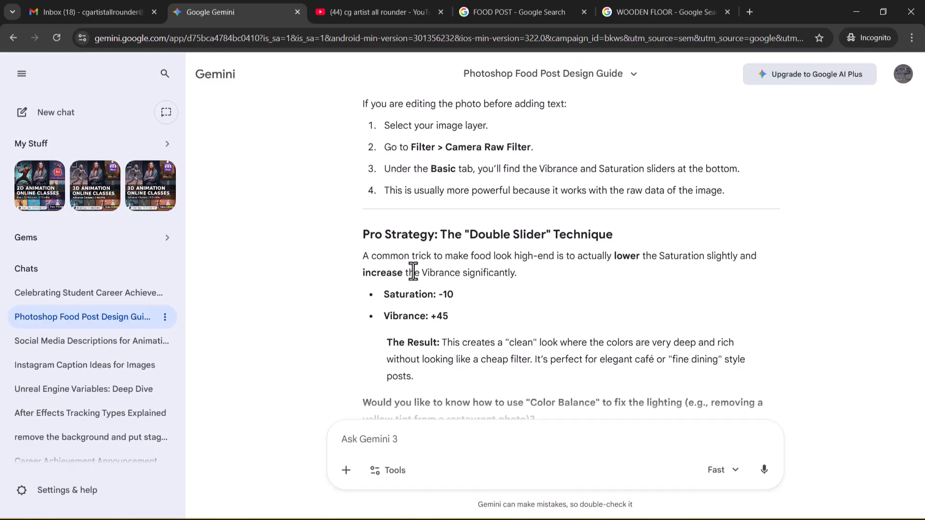
{"action": "scroll", "coordinate": [501, 264], "scroll_direction": "down", "scroll_amount": 1}
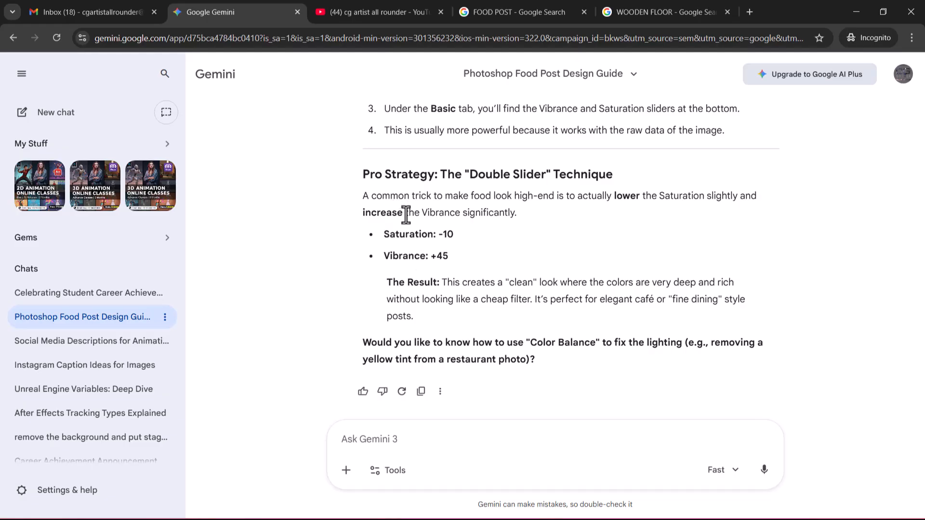
- Review the guide's earlier advice on the hero image and highlight the "Layout & Composition" heading
{"action": "scroll", "coordinate": [421, 222], "scroll_direction": "up", "scroll_amount": 1}
{"action": "scroll", "coordinate": [420, 219], "scroll_direction": "up", "scroll_amount": 4}
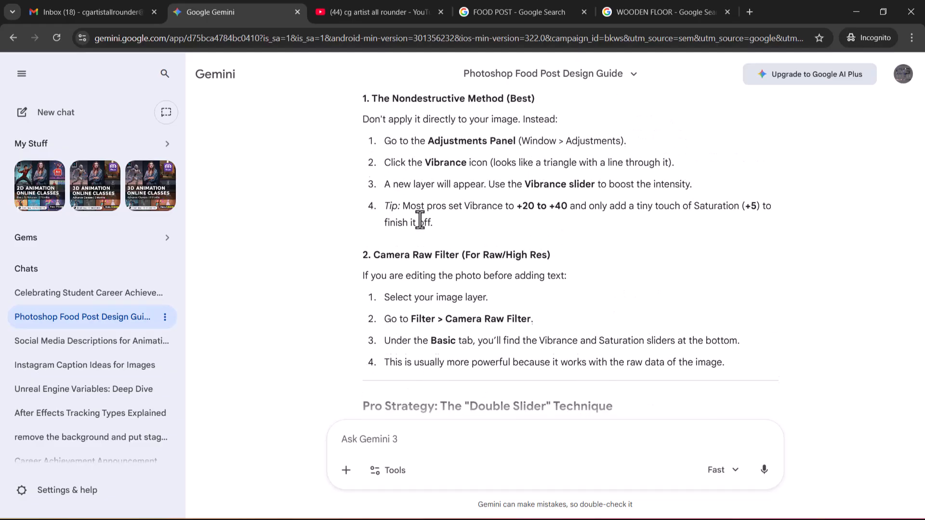
{"action": "scroll", "coordinate": [420, 219], "scroll_direction": "up", "scroll_amount": 1}
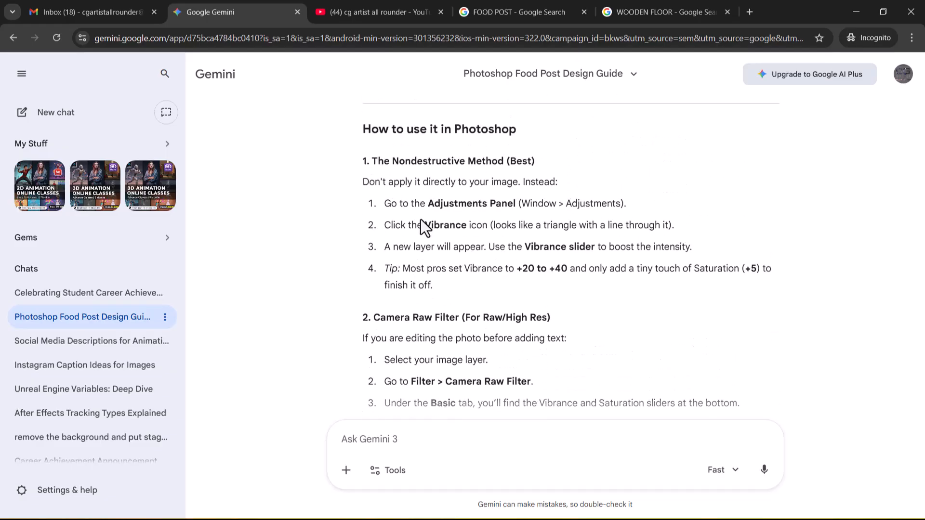
{"action": "scroll", "coordinate": [421, 218], "scroll_direction": "up", "scroll_amount": 3}
{"action": "scroll", "coordinate": [419, 222], "scroll_direction": "up", "scroll_amount": 4}
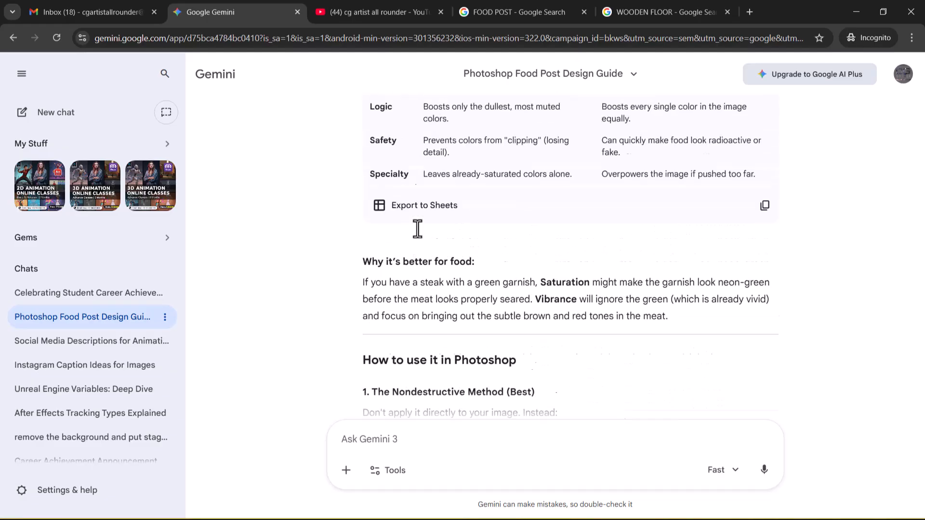
{"action": "scroll", "coordinate": [421, 239], "scroll_direction": "up", "scroll_amount": 2}
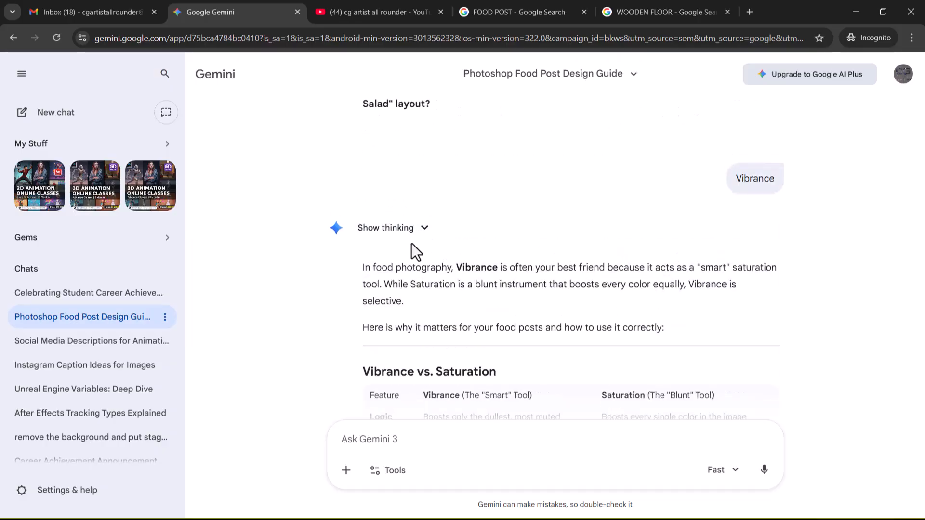
{"action": "scroll", "coordinate": [414, 248], "scroll_direction": "up", "scroll_amount": 5}
{"action": "scroll", "coordinate": [433, 241], "scroll_direction": "up", "scroll_amount": 4}
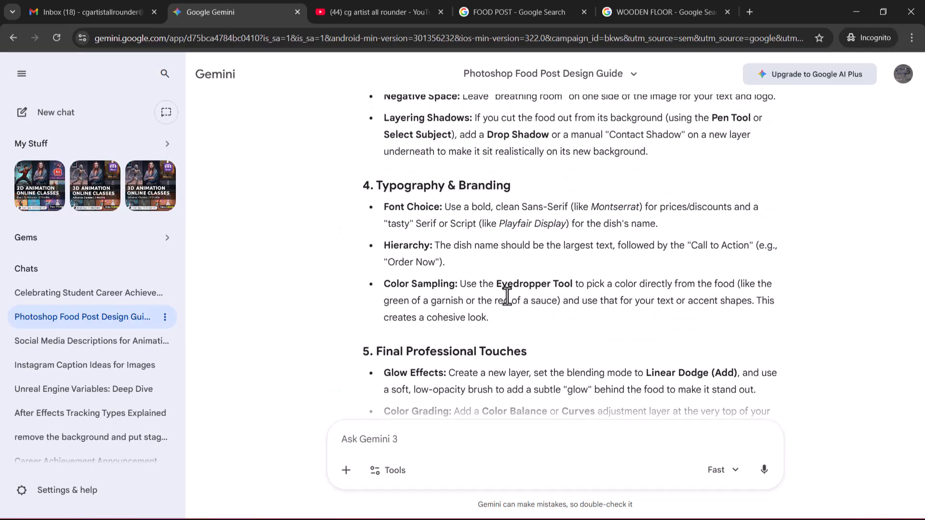
{"action": "scroll", "coordinate": [507, 296], "scroll_direction": "up", "scroll_amount": 8}
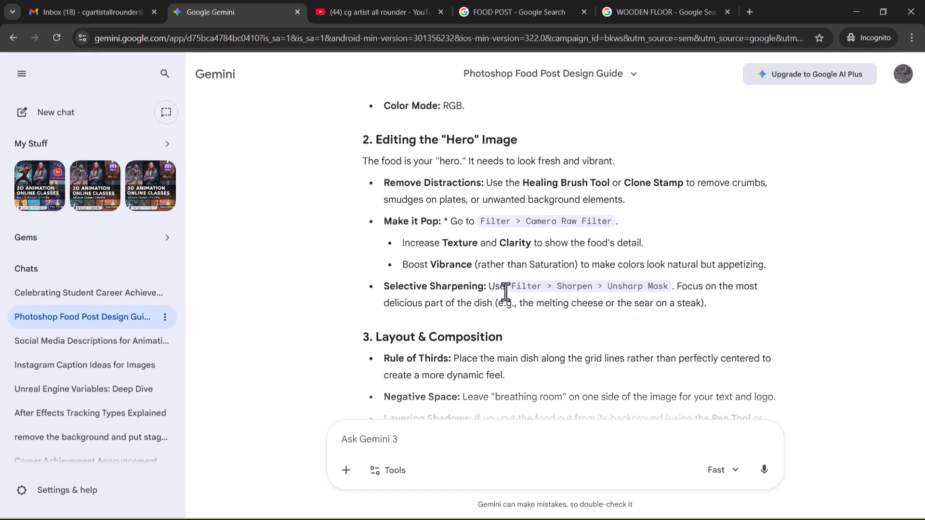
{"action": "scroll", "coordinate": [503, 289], "scroll_direction": "up", "scroll_amount": 1}
{"action": "scroll", "coordinate": [482, 313], "scroll_direction": "down", "scroll_amount": 3}
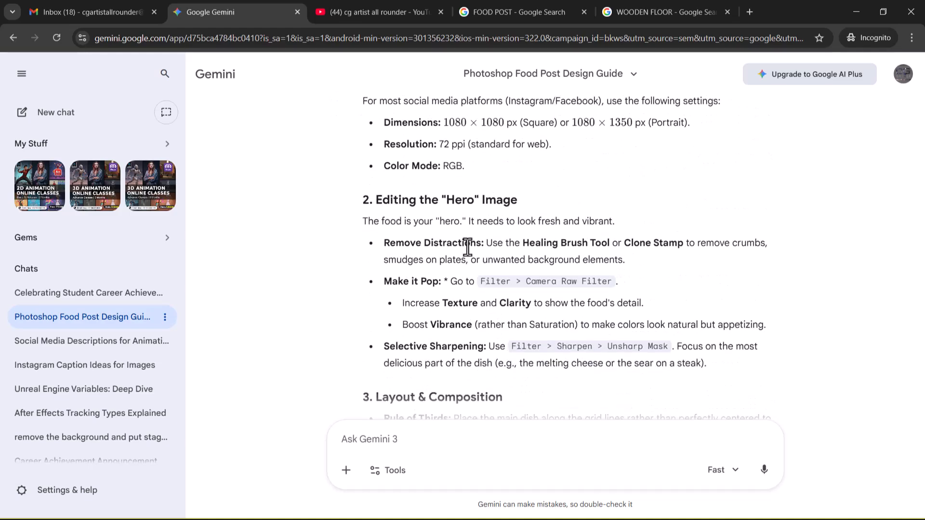
{"action": "scroll", "coordinate": [457, 265], "scroll_direction": "down", "scroll_amount": 5}
{"action": "left_click_drag", "start_coordinate": [382, 217], "coordinate": [514, 217]}
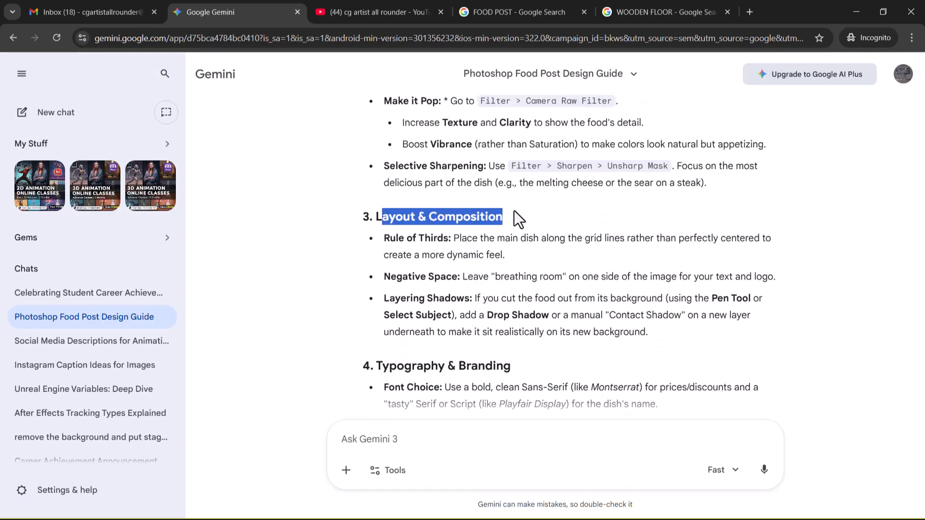
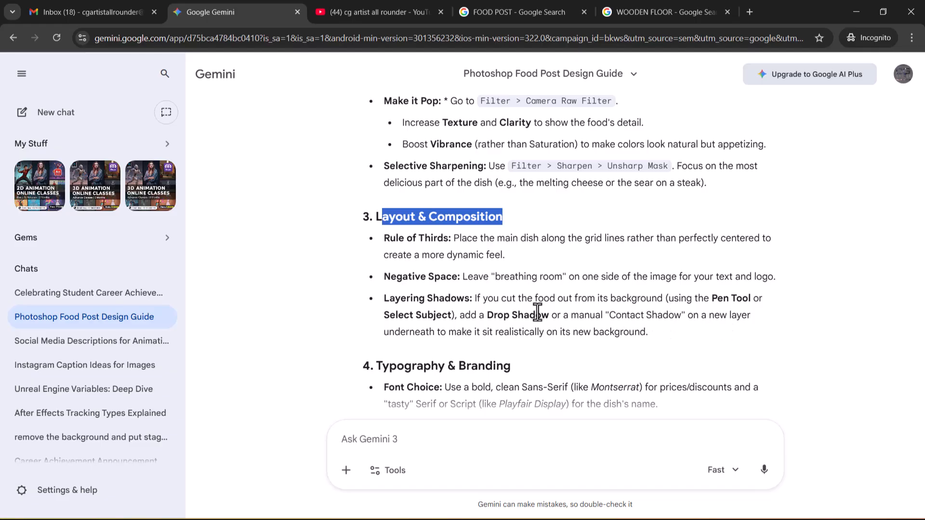
- Return to Photoshop, move the masked floor layer directly below Curves 1, and rename it "Base"
{"action": "key", "text": "alt+Tab"}
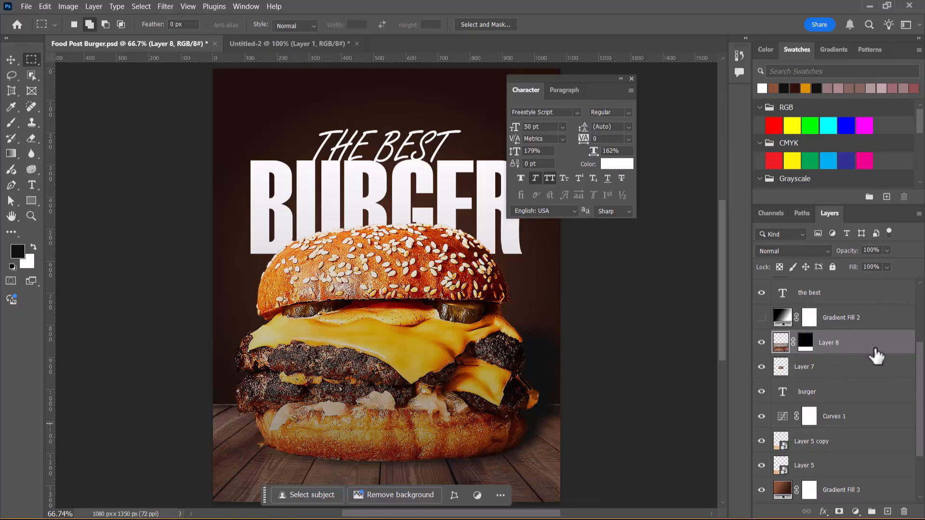
{"action": "left_click_drag", "start_coordinate": [876, 350], "coordinate": [868, 431]}
{"action": "left_click", "coordinate": [762, 416]}
{"action": "left_click", "coordinate": [761, 416]}
{"action": "double_click", "coordinate": [829, 417]}
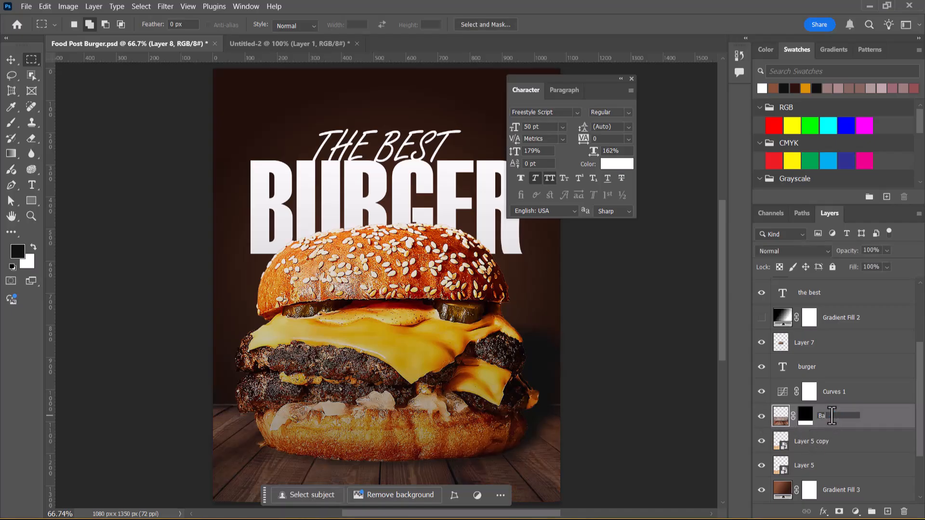
{"action": "key", "text": "Return"}
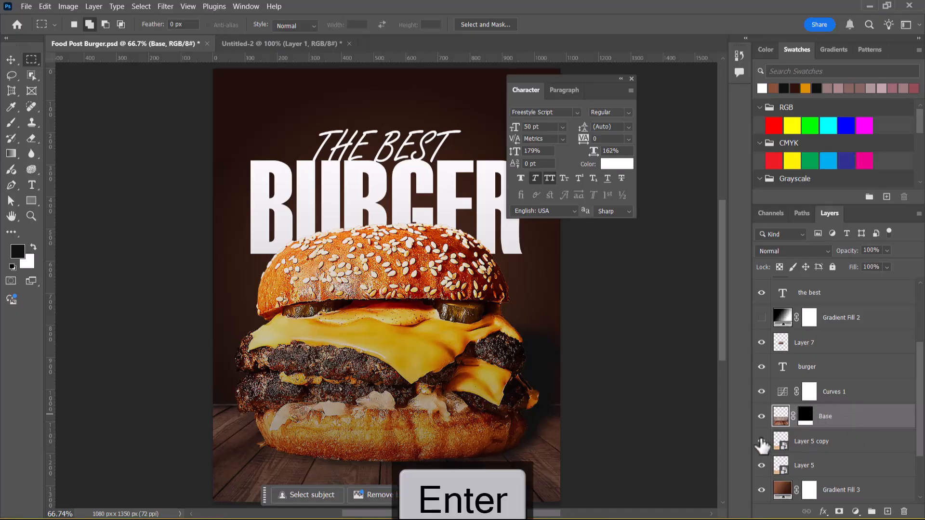
- Move the floating Character panel clear of the poster's BURGER heading
{"action": "scroll", "coordinate": [833, 414], "scroll_direction": "down", "scroll_amount": 3}
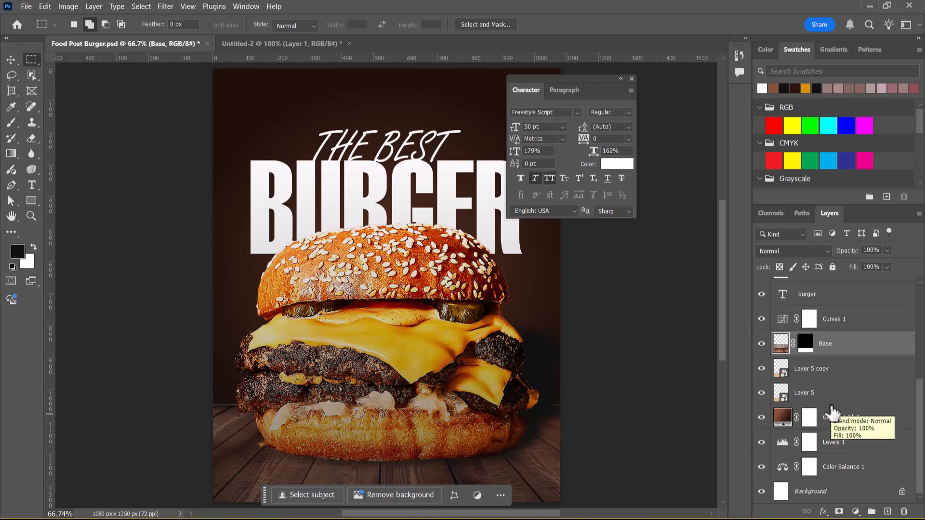
{"action": "left_click_drag", "start_coordinate": [576, 84], "coordinate": [629, 80]}
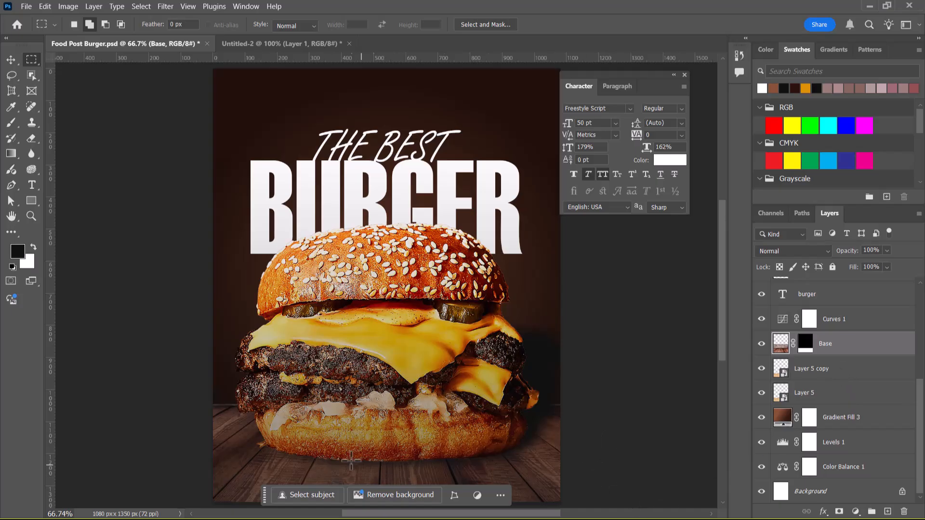
{"action": "scroll", "coordinate": [898, 413], "scroll_direction": "up", "scroll_amount": 1}
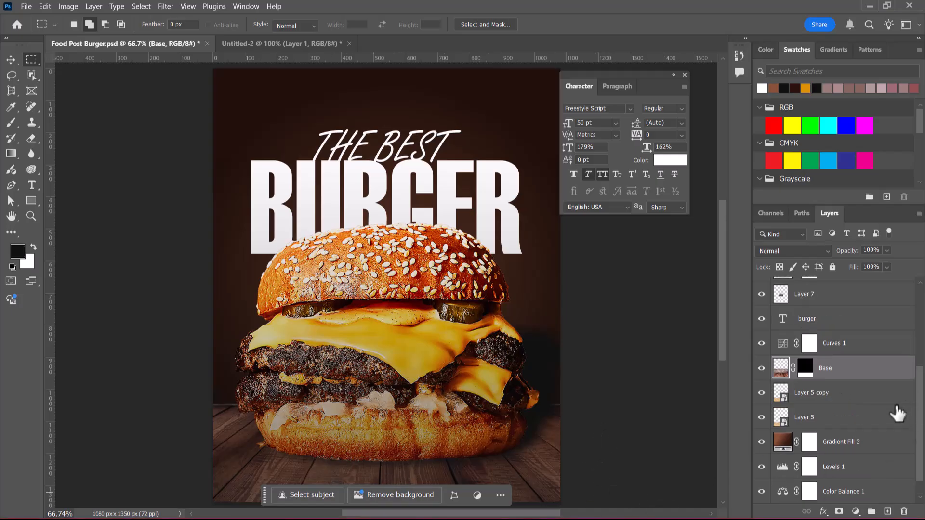
- Expand the Burger group and toggle the visibility of the group, Layer 1 and Layer 4 to identify their contents
{"action": "scroll", "coordinate": [898, 413], "scroll_direction": "up", "scroll_amount": 3}
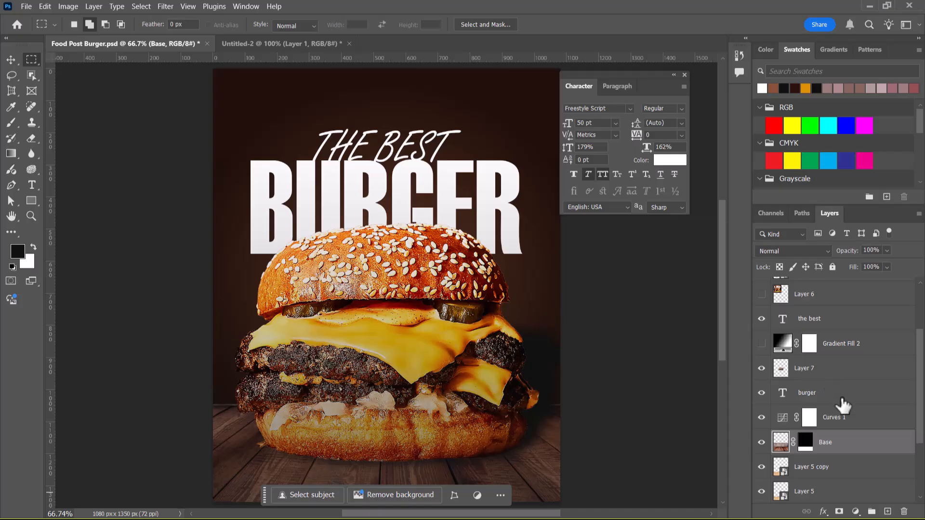
{"action": "scroll", "coordinate": [842, 406], "scroll_direction": "up", "scroll_amount": 3}
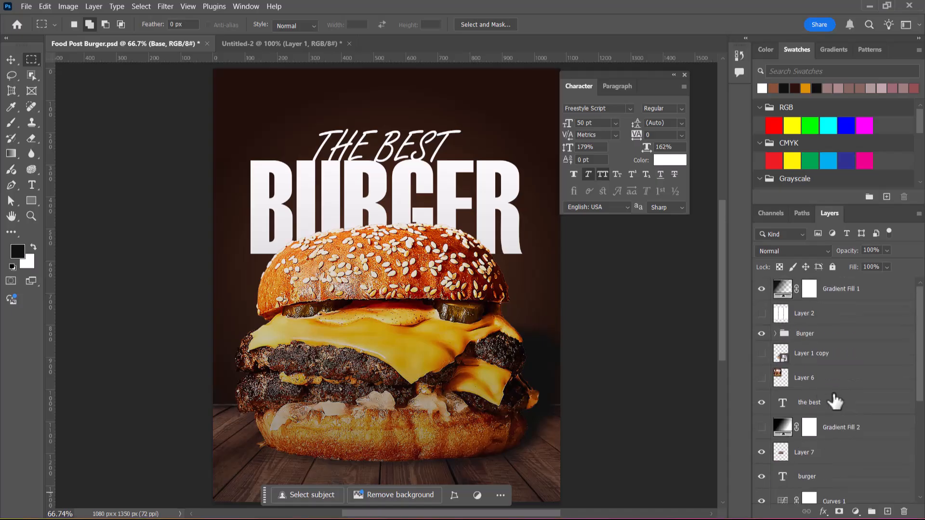
{"action": "left_click", "coordinate": [761, 334]}
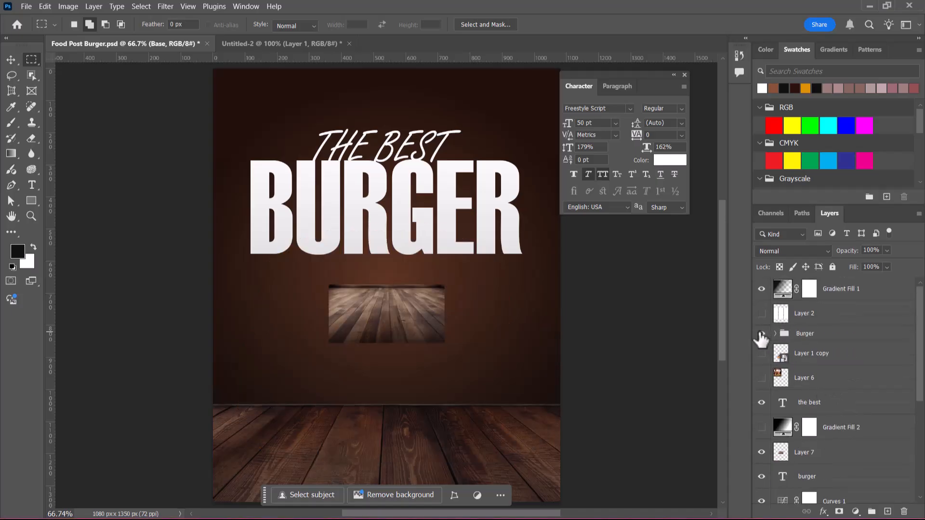
{"action": "left_click", "coordinate": [761, 333]}
{"action": "left_click", "coordinate": [775, 333]}
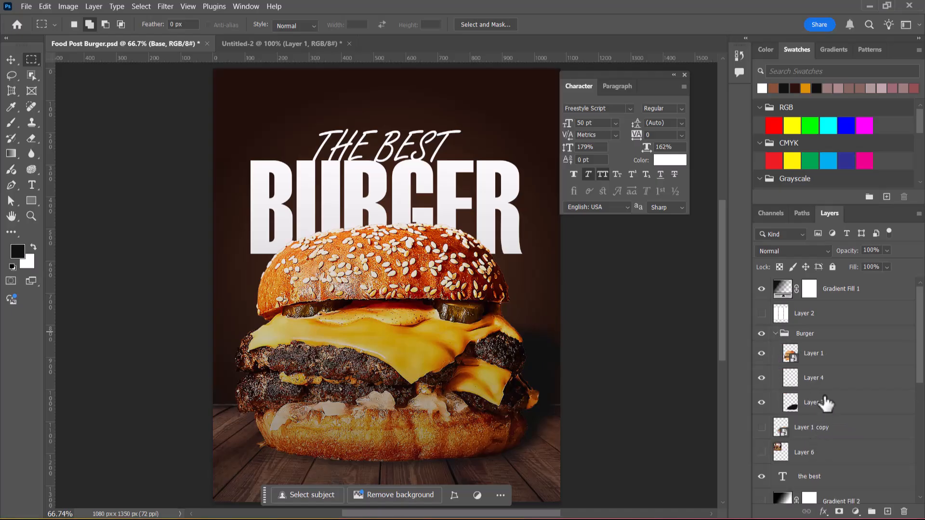
{"action": "left_click", "coordinate": [761, 353]}
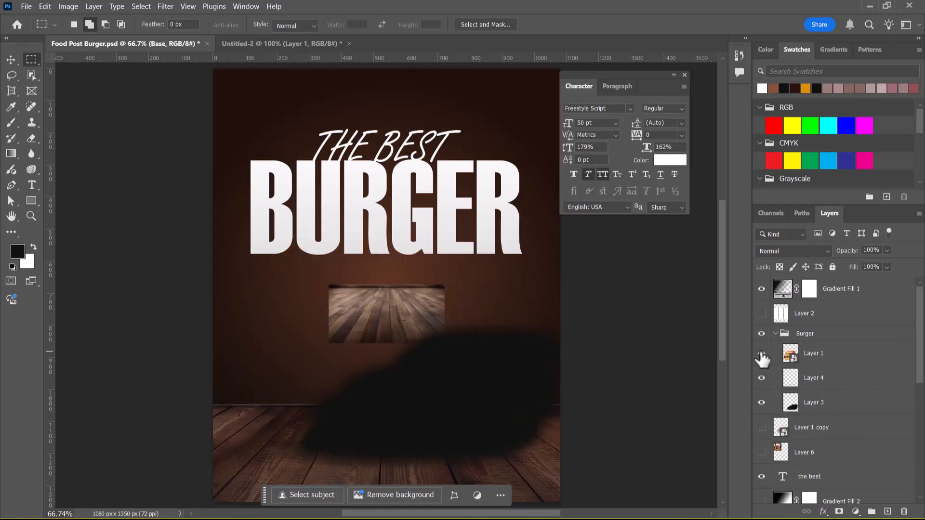
{"action": "left_click", "coordinate": [761, 353]}
{"action": "left_click", "coordinate": [760, 378]}
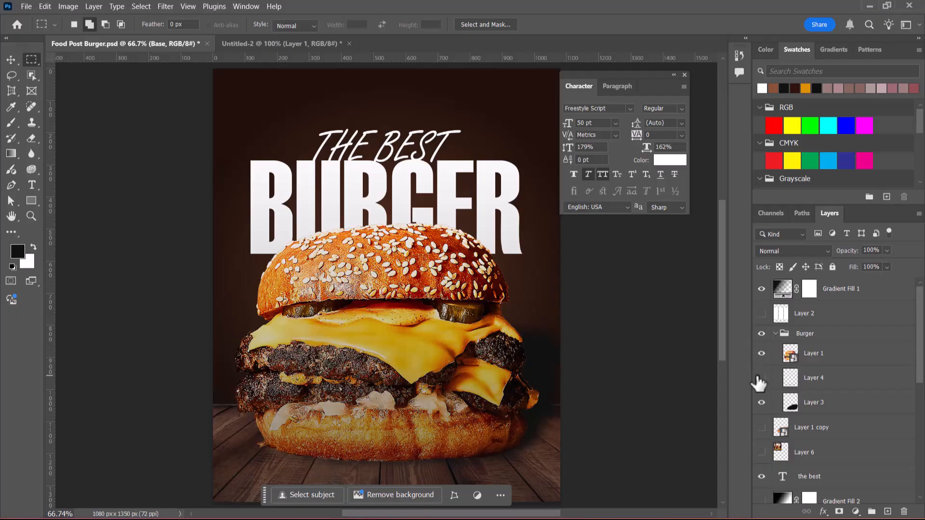
- Rename Layer 4 in the Burger group as "ContactShadow"
{"action": "double_click", "coordinate": [815, 377]}
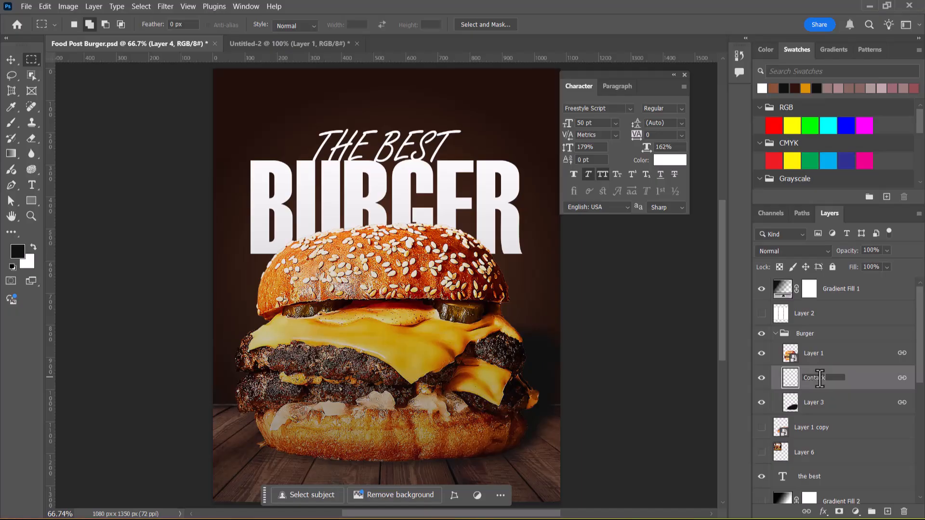
{"action": "type", "text": "Contack"}
{"action": "key", "text": "BackSpace"}
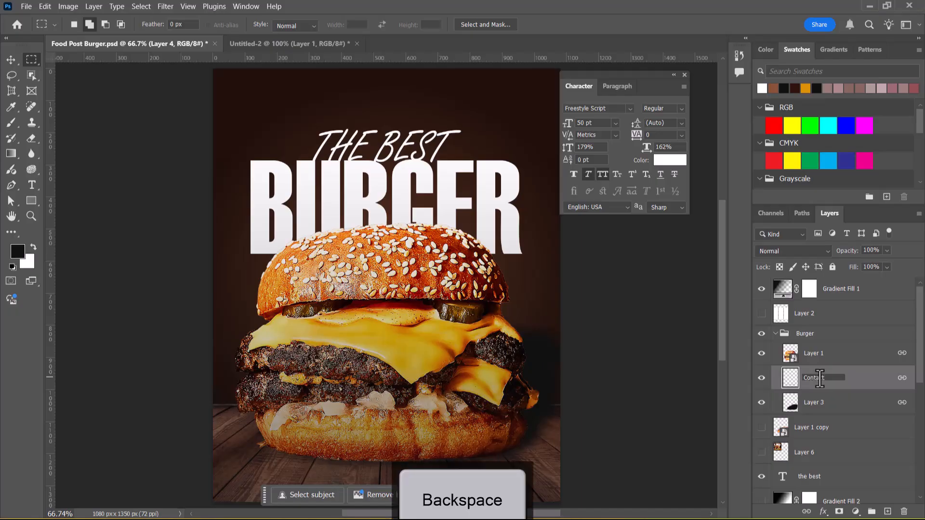
{"action": "type", "text": "tShadow"}
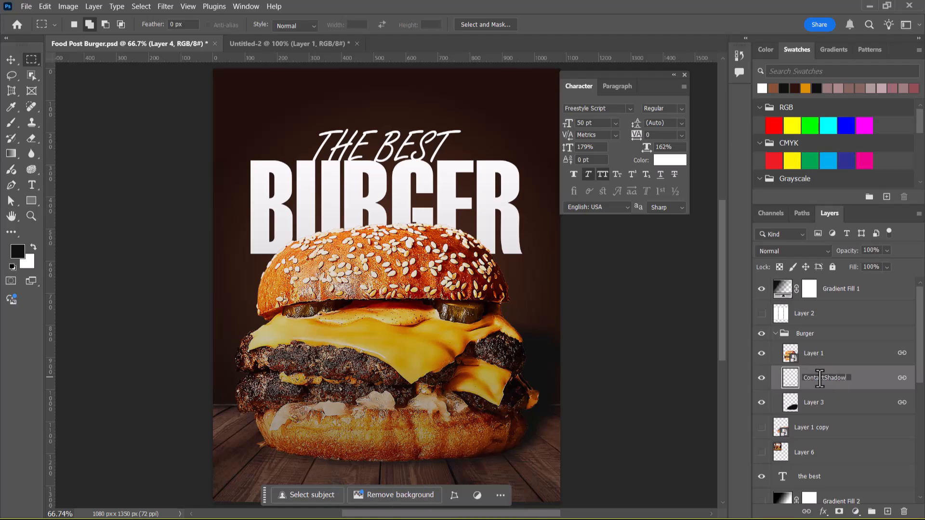
{"action": "key", "text": "Return"}
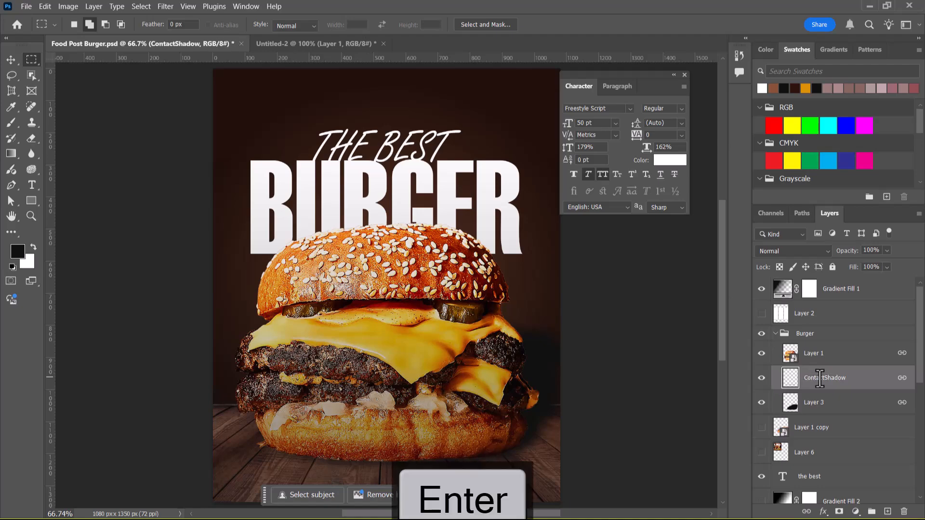
- Rename Layer 3 in the Burger group as "Shadow" and toggle its visibility to check it
{"action": "double_click", "coordinate": [814, 403]}
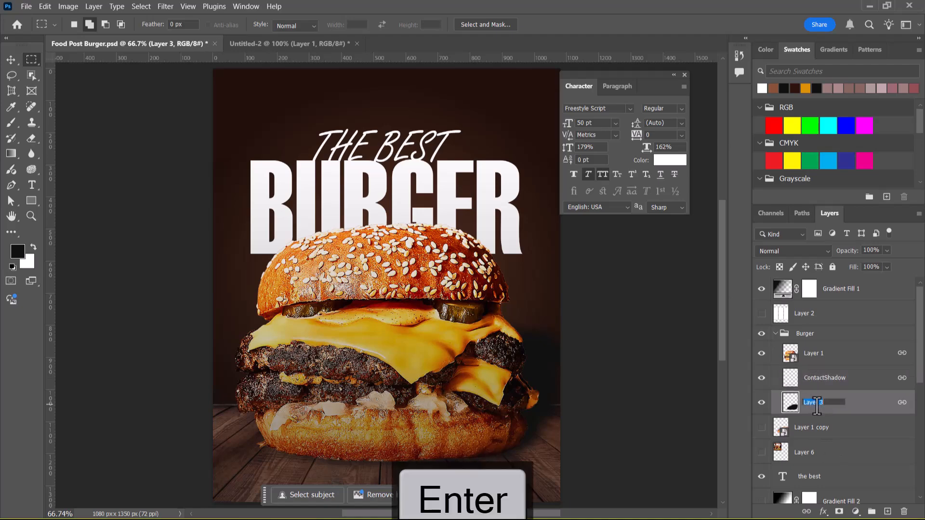
{"action": "type", "text": "Shadow"}
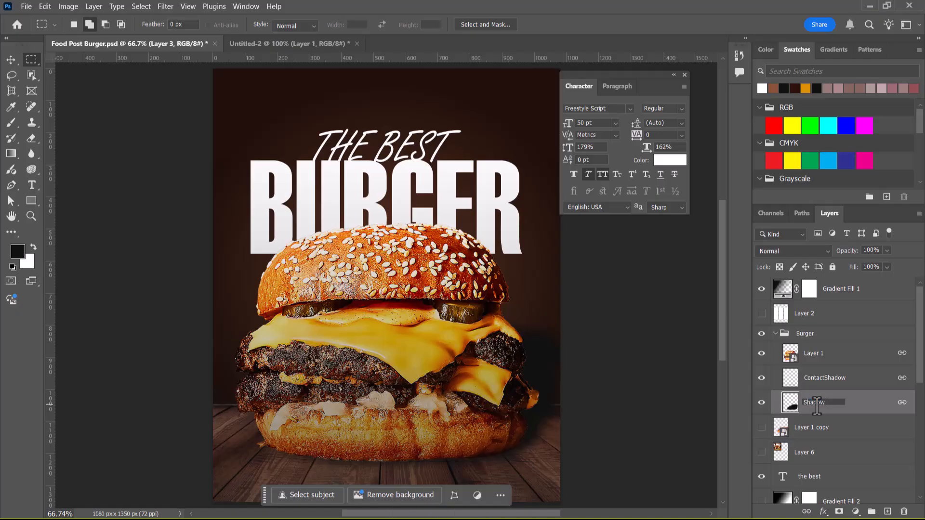
{"action": "key", "text": "Return"}
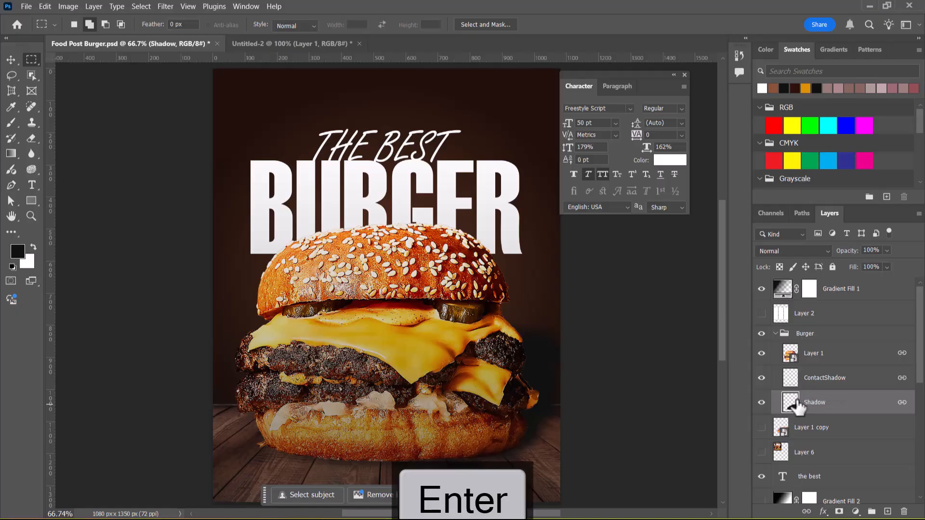
{"action": "left_click", "coordinate": [761, 404]}
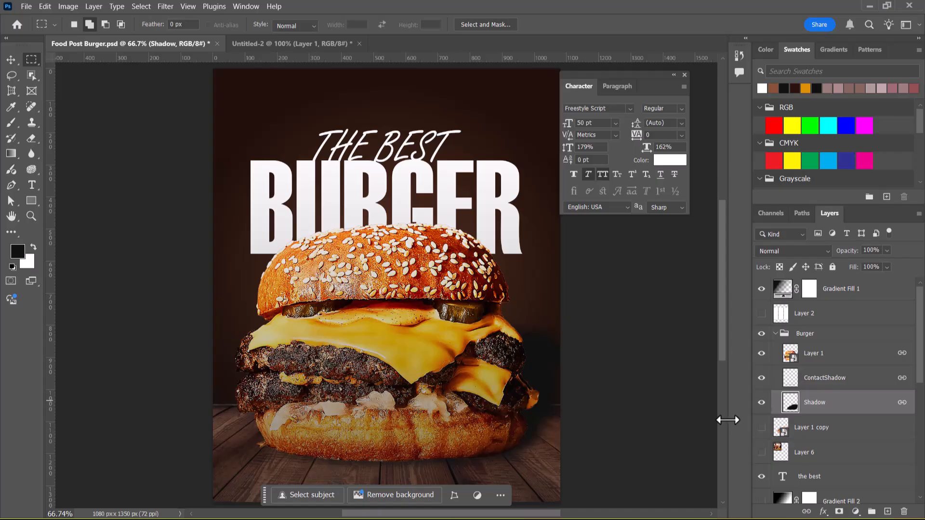
- Switch to Chrome to examine the reference burger poster in the "FOOD POST" image results, comparing it with the Photoshop poster
{"action": "key", "text": "alt+Tab"}
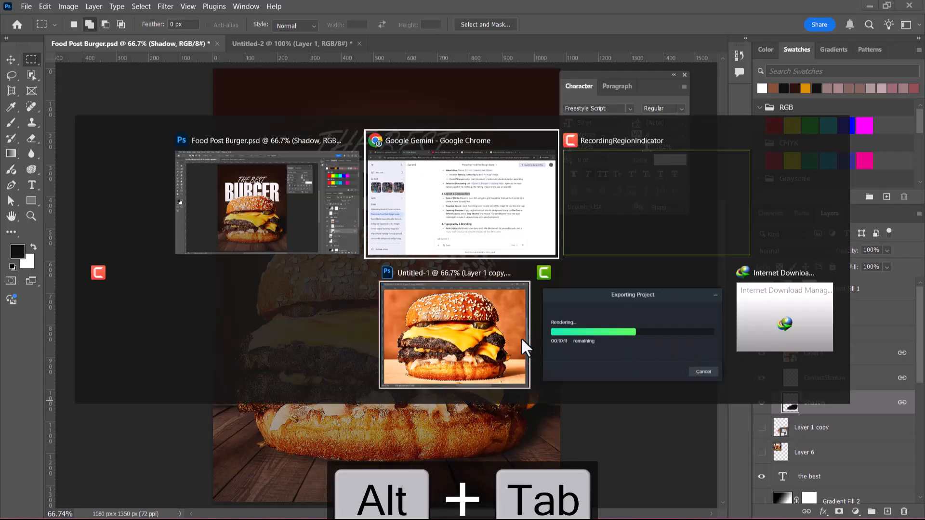
{"action": "left_click", "coordinate": [470, 209]}
{"action": "left_click", "coordinate": [533, 9]}
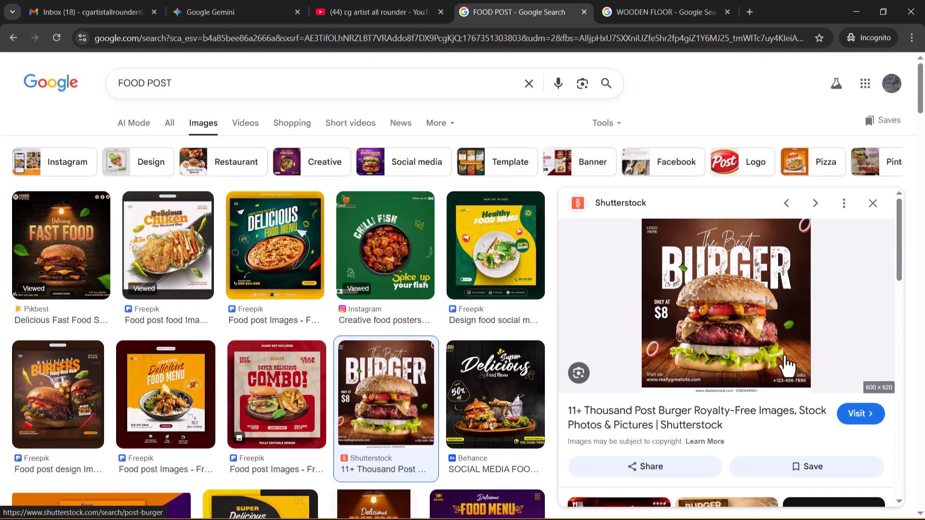
{"action": "key", "text": "alt+Tab"}
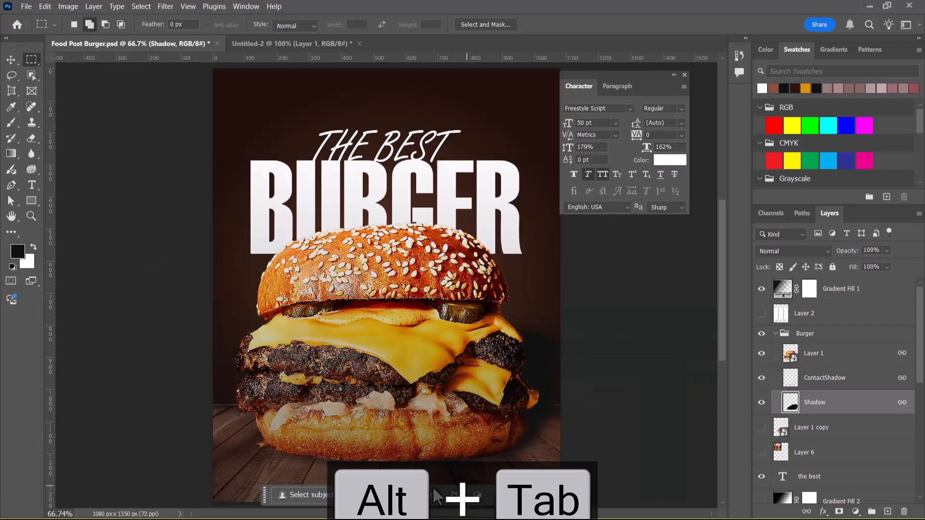
{"action": "key", "text": "alt+Tab"}
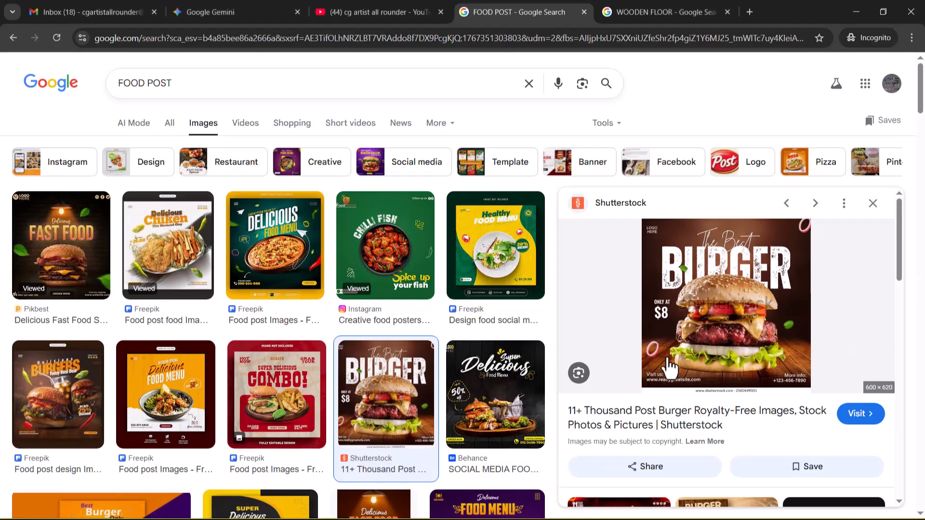
{"action": "key", "text": "alt+Tab"}
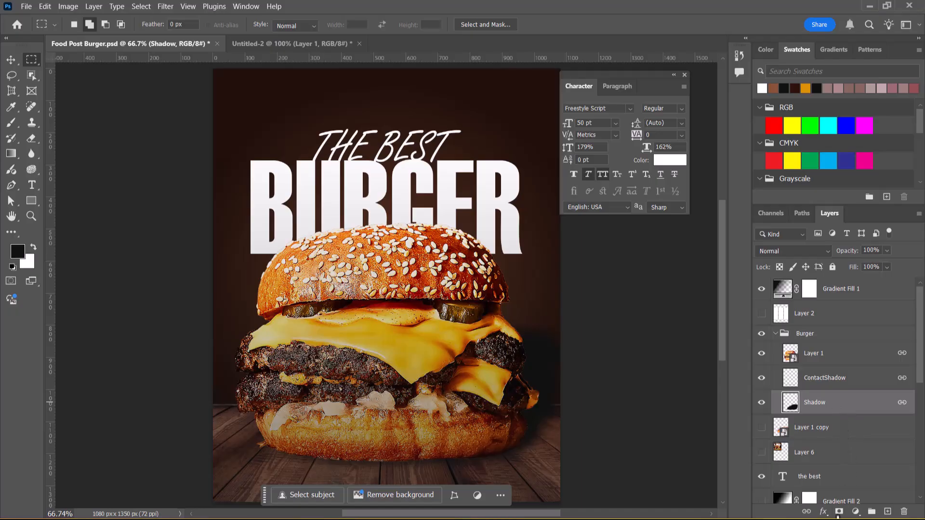
- Add a black layer mask to the Shadow layer and activate the Gradient tool for it
{"action": "left_click", "coordinate": [839, 512]}
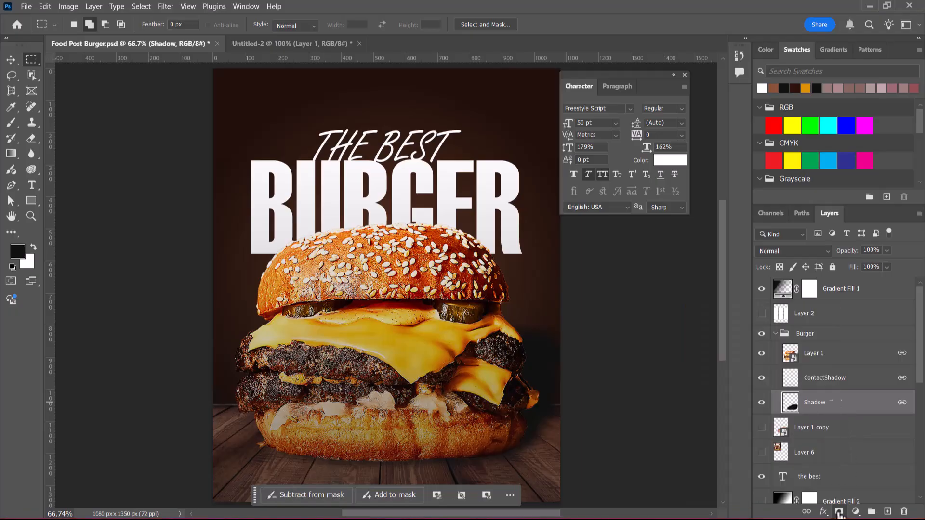
{"action": "key", "text": "ctrl+z"}
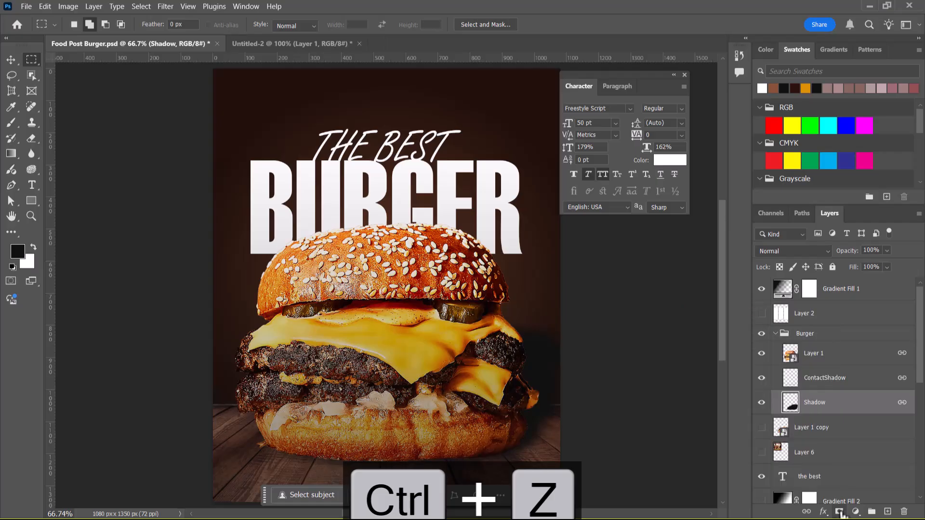
{"action": "left_click", "coordinate": [840, 513]}
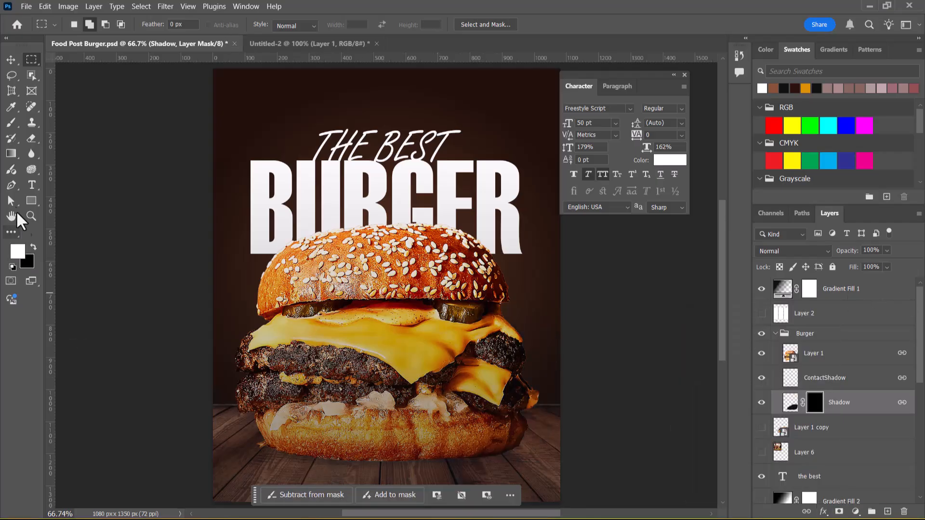
{"action": "left_click", "coordinate": [13, 154]}
- Try linear gradients on the Shadow mask near the burger's lower right edge, with white and then black as foreground, and undo them
{"action": "left_click_drag", "start_coordinate": [531, 406], "coordinate": [504, 477]}
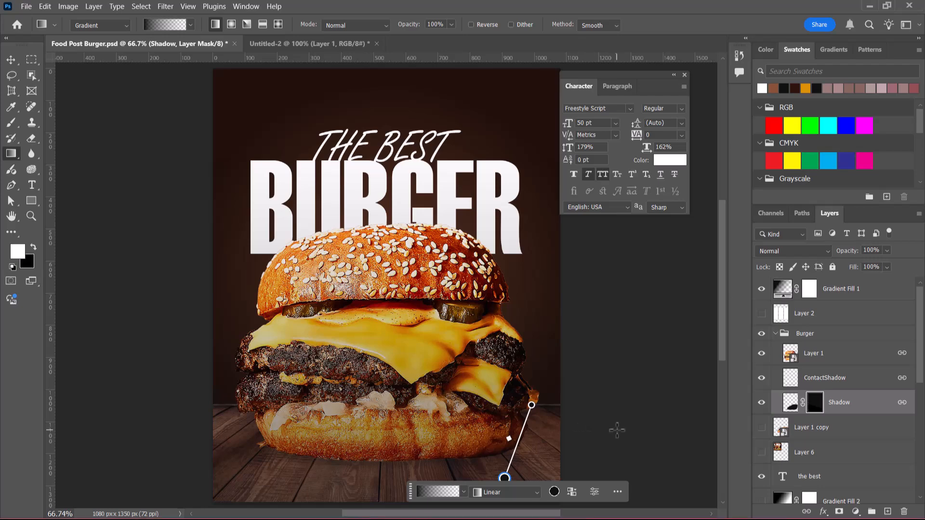
{"action": "key", "text": "ctrl+z"}
{"action": "left_click_drag", "start_coordinate": [500, 450], "coordinate": [541, 366]}
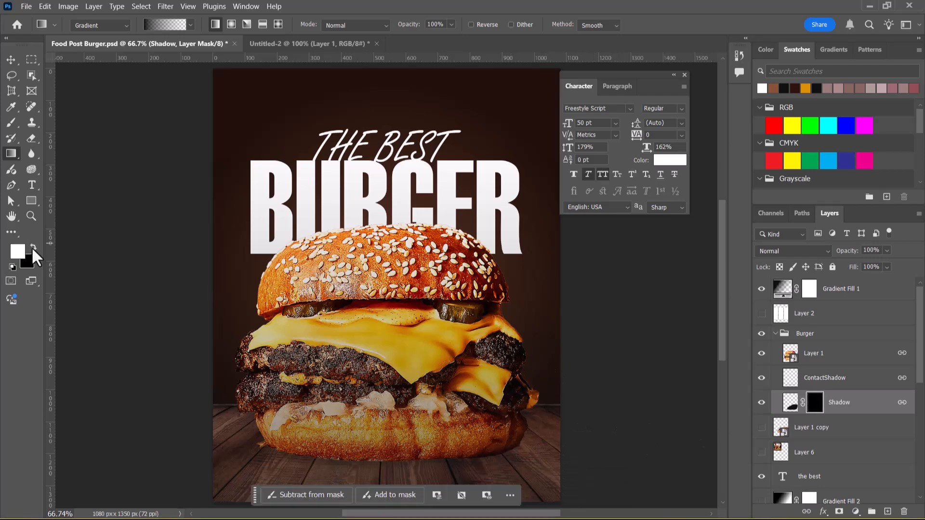
{"action": "left_click", "coordinate": [33, 247]}
{"action": "left_click_drag", "start_coordinate": [548, 407], "coordinate": [501, 440]}
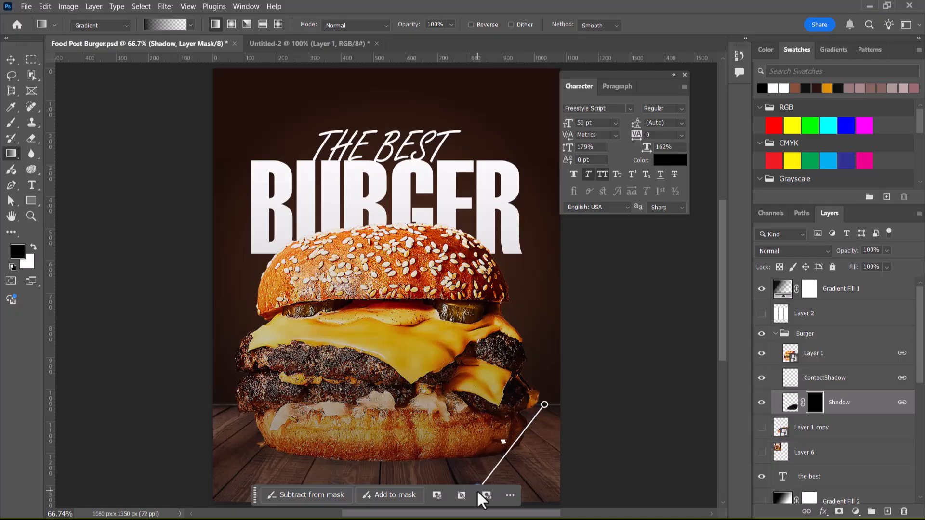
{"action": "key", "text": "ctrl+z"}
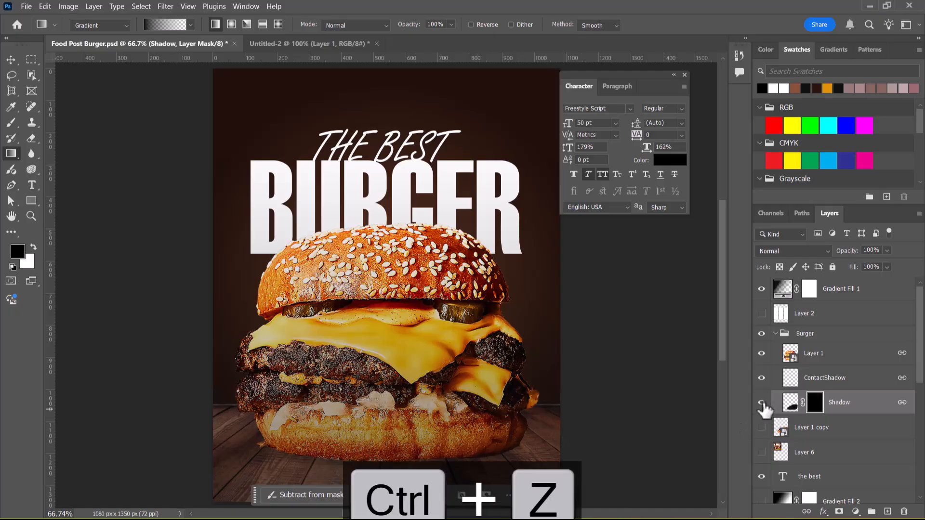
- Isolate the Shadow layer and draw a linear gradient diagonally on its mask, using the black-to-white Basics preset
{"action": "left_click", "coordinate": [762, 402], "text": "alt"}
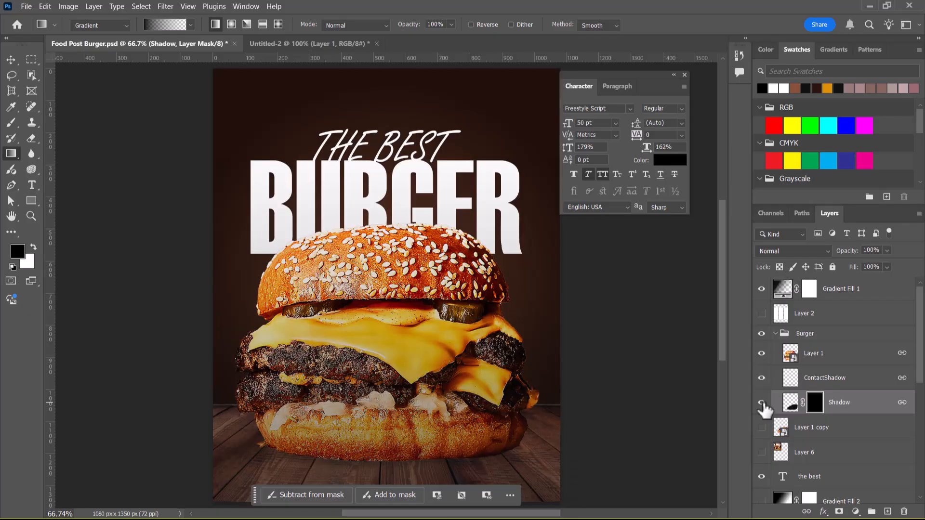
{"action": "left_click", "coordinate": [761, 403], "text": "alt"}
{"action": "left_click", "coordinate": [762, 403], "text": "alt"}
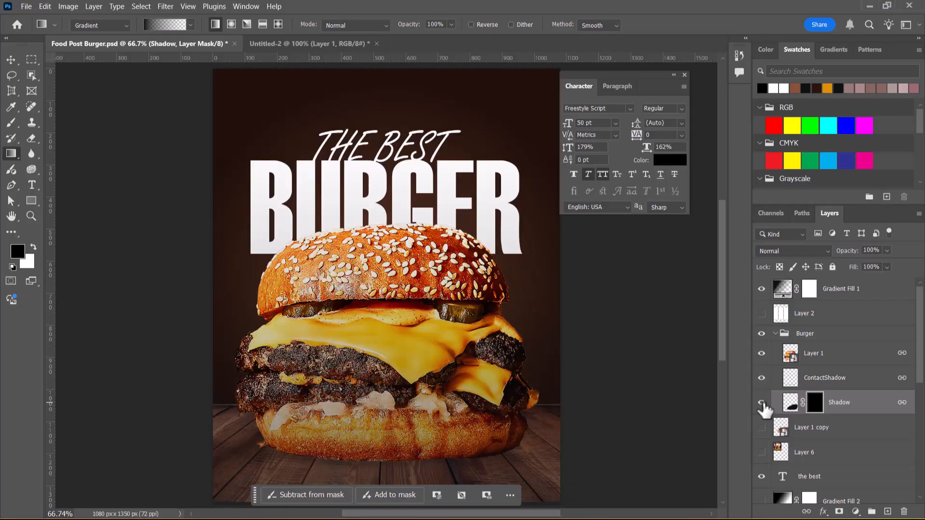
{"action": "left_click", "coordinate": [762, 403], "text": "alt"}
{"action": "left_click_drag", "start_coordinate": [475, 371], "coordinate": [387, 469]}
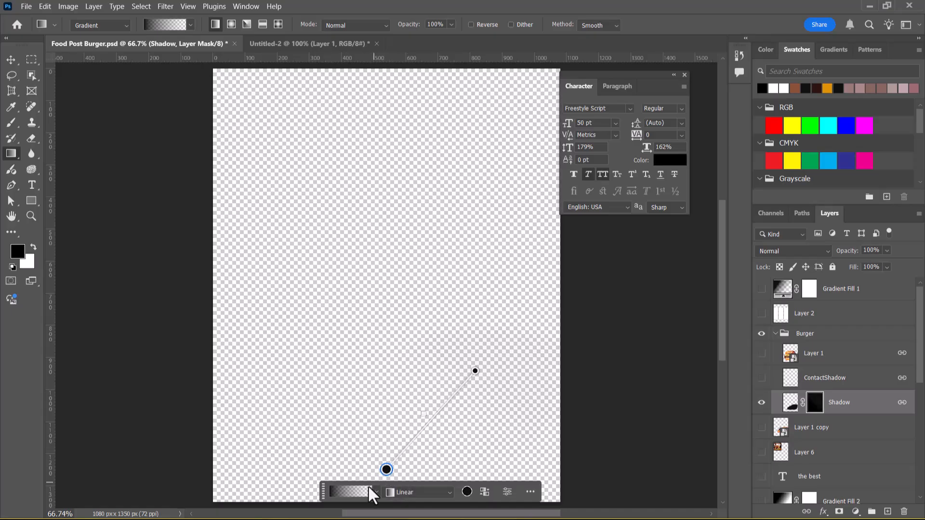
{"action": "left_click", "coordinate": [360, 491]}
{"action": "left_click", "coordinate": [386, 462]}
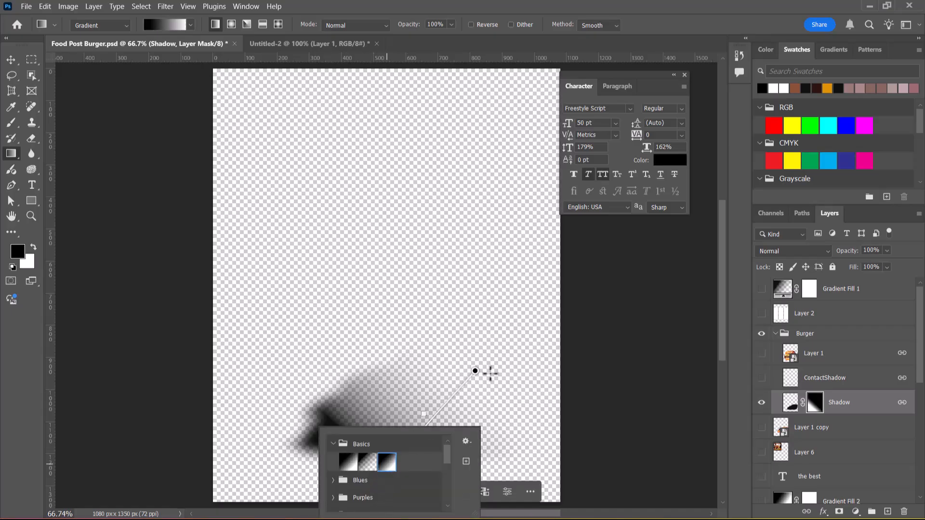
- Adjust the mask gradient's midpoint and both end stops so the shadow stays solid below and fades along its upper edge
{"action": "left_click", "coordinate": [424, 414]}
{"action": "left_click_drag", "start_coordinate": [424, 413], "coordinate": [487, 404]}
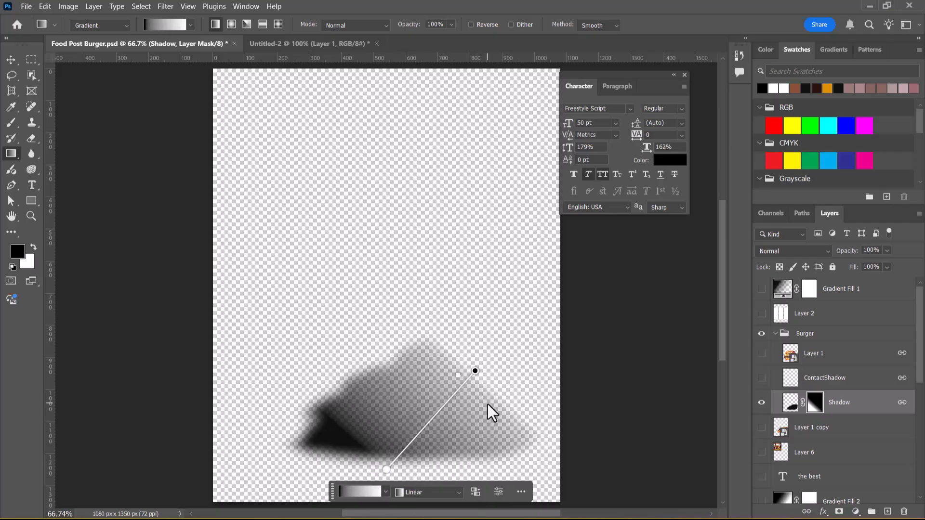
{"action": "left_click_drag", "start_coordinate": [386, 471], "coordinate": [468, 406]}
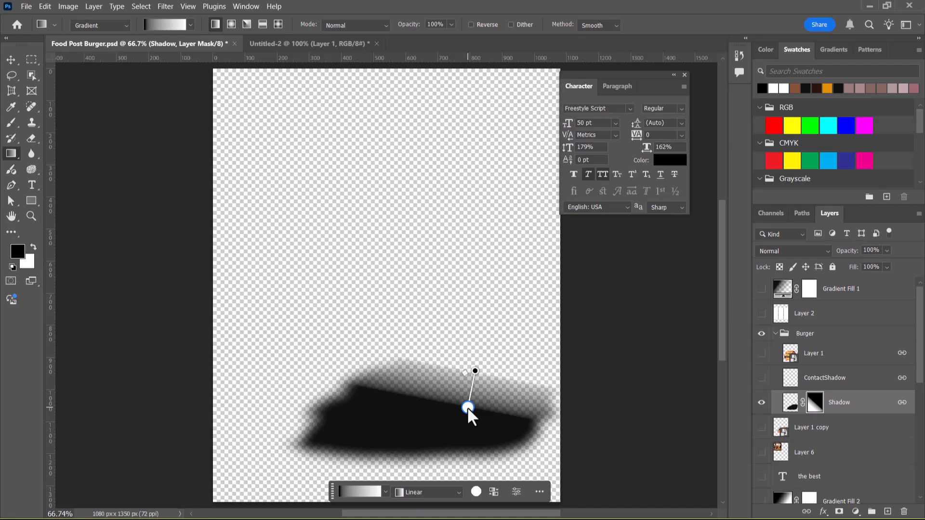
{"action": "mouse_move", "coordinate": [475, 371]}
{"action": "left_mouse_down"}
{"action": "mouse_move", "coordinate": [533, 365]}
{"action": "mouse_move", "coordinate": [474, 374]}
{"action": "mouse_move", "coordinate": [480, 367]}
{"action": "left_mouse_up"}
{"action": "mouse_move", "coordinate": [468, 408]}
{"action": "left_mouse_down"}
{"action": "mouse_move", "coordinate": [450, 411]}
{"action": "mouse_move", "coordinate": [466, 412]}
{"action": "mouse_move", "coordinate": [459, 421]}
{"action": "left_mouse_up"}
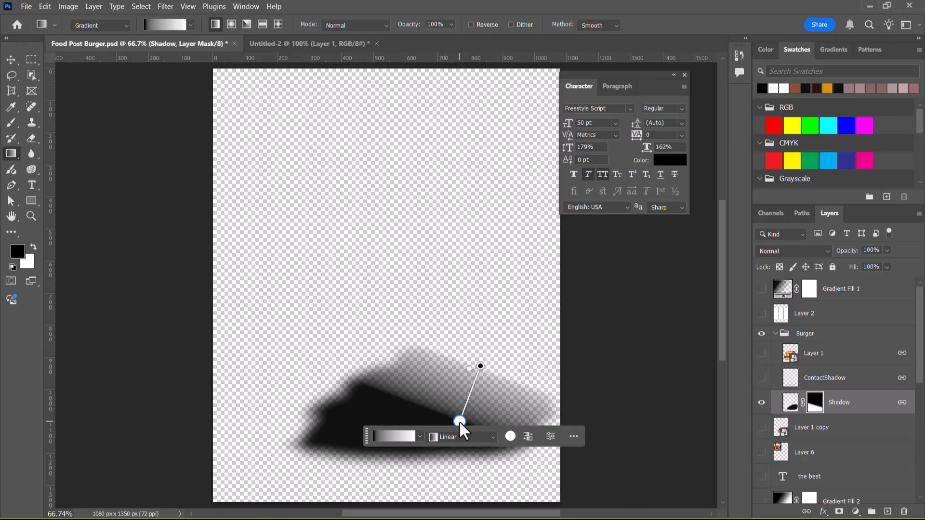
{"action": "mouse_move", "coordinate": [484, 362]}
{"action": "left_mouse_down"}
{"action": "mouse_move", "coordinate": [498, 385]}
{"action": "mouse_move", "coordinate": [508, 447]}
{"action": "mouse_move", "coordinate": [514, 376]}
{"action": "mouse_move", "coordinate": [467, 371]}
{"action": "mouse_move", "coordinate": [474, 359]}
{"action": "left_mouse_up"}
- Show all the poster layers again and toggle the Shadow layer to compare the result with and without it
{"action": "left_click", "coordinate": [762, 403], "text": "alt"}
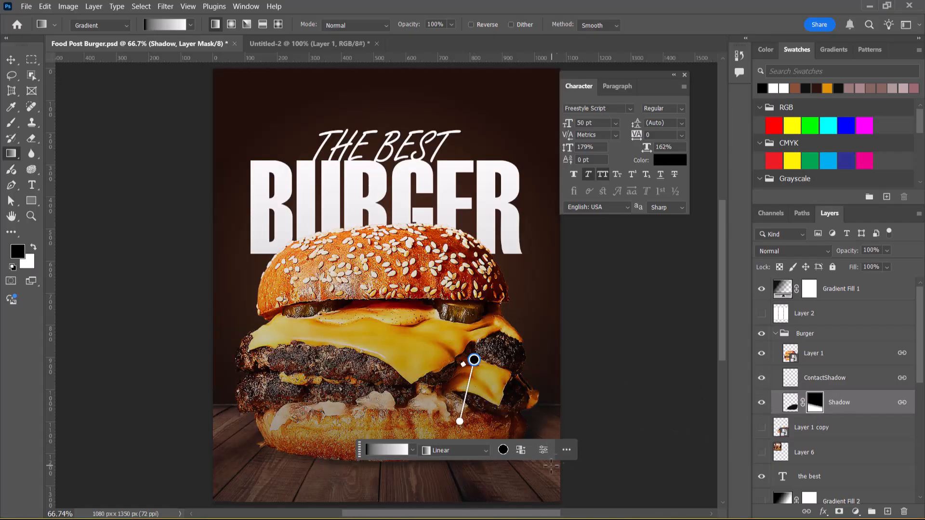
{"action": "left_click", "coordinate": [763, 402]}
{"action": "left_click", "coordinate": [762, 403]}
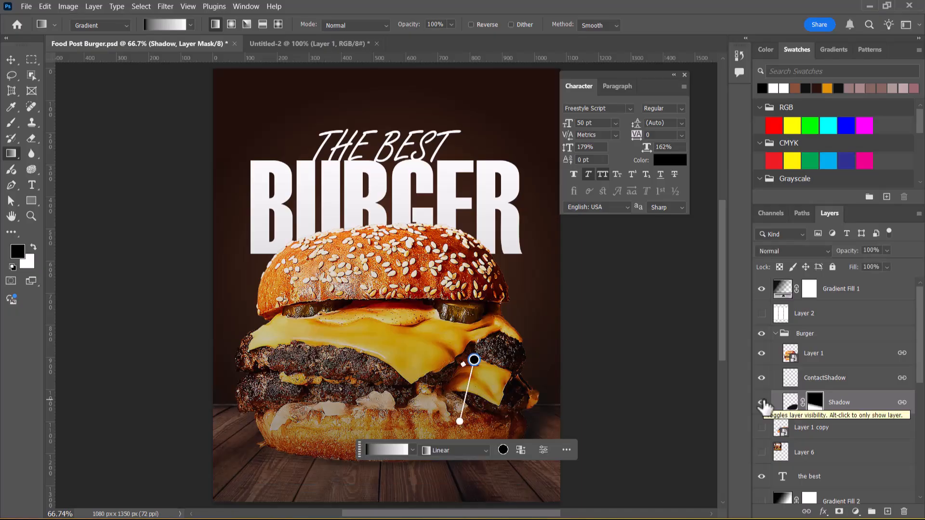
- Toggle the Shadow layer's visibility a few more times to judge the cast shadow beside the burger
{"action": "left_click", "coordinate": [762, 403]}
{"action": "left_click", "coordinate": [763, 403]}
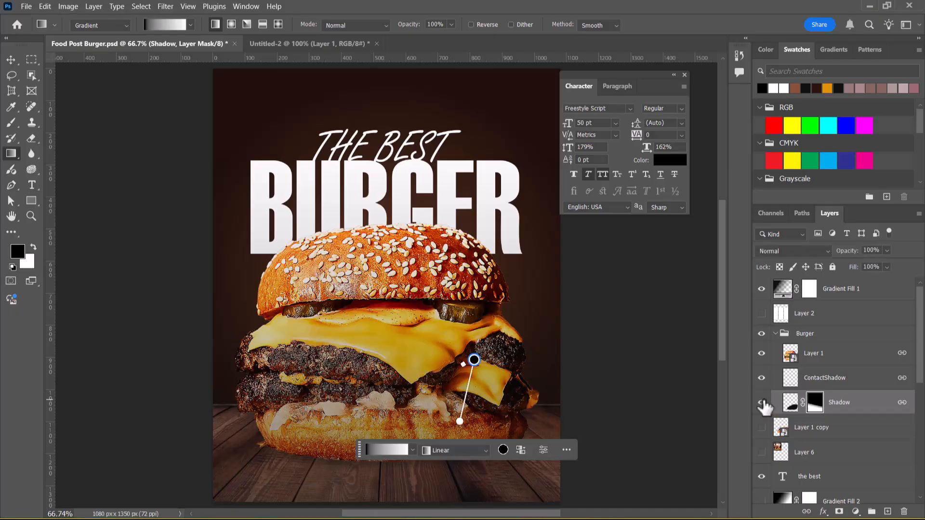
{"action": "left_click", "coordinate": [762, 403]}
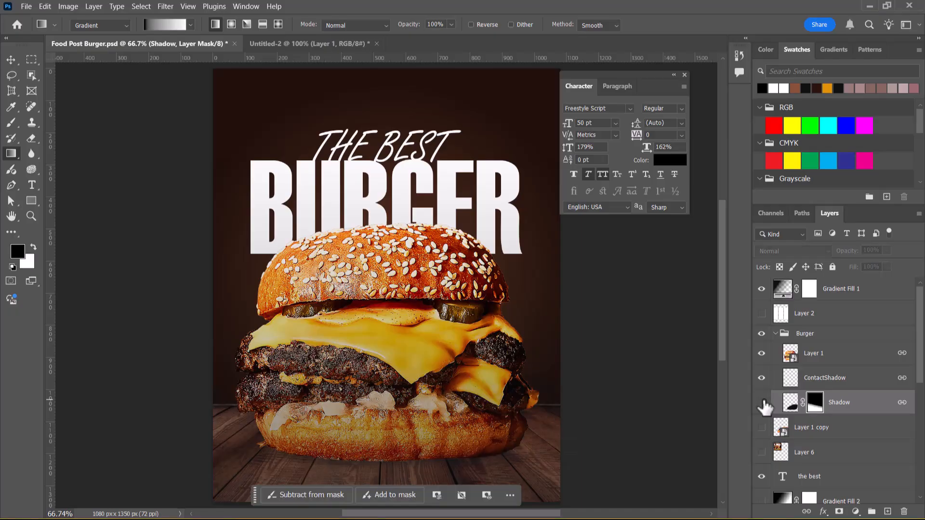
{"action": "left_click", "coordinate": [761, 402]}
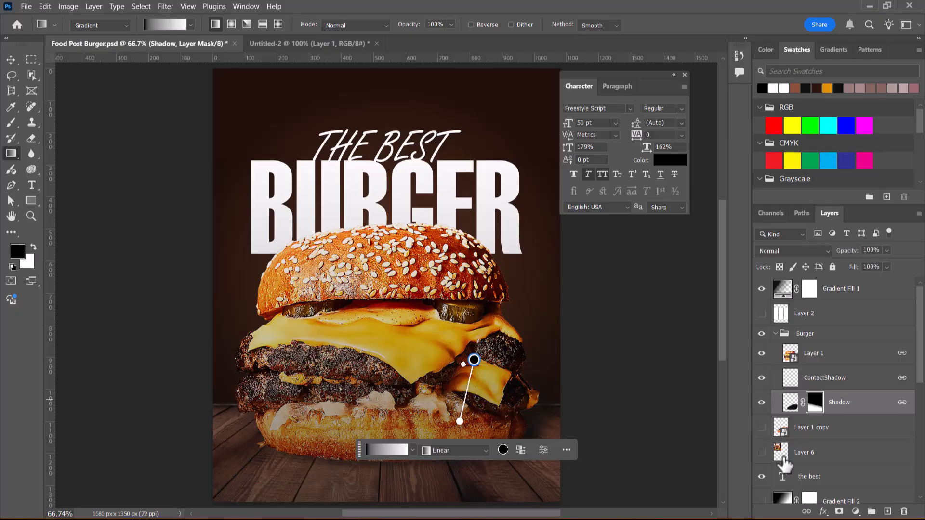
{"action": "left_click", "coordinate": [11, 60]}
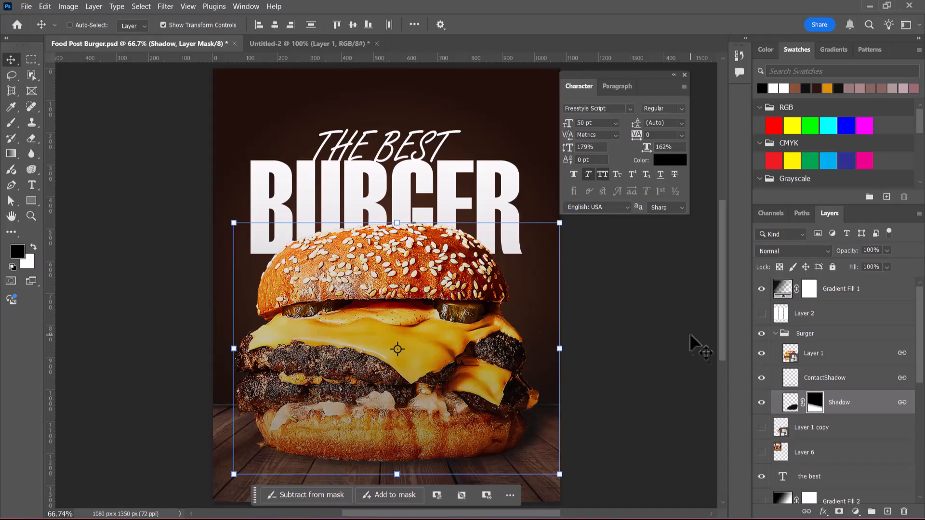
{"action": "key", "text": "alt+Tab"}
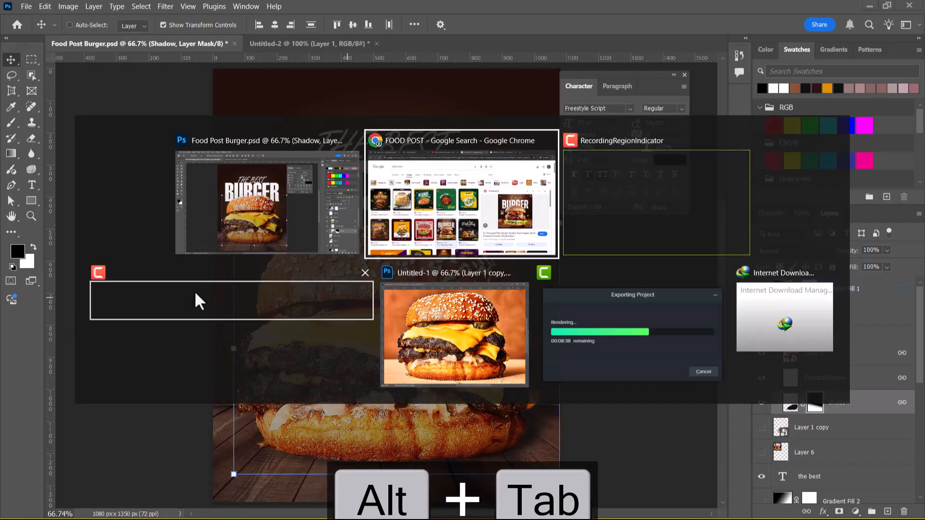
{"action": "left_click", "coordinate": [198, 290]}
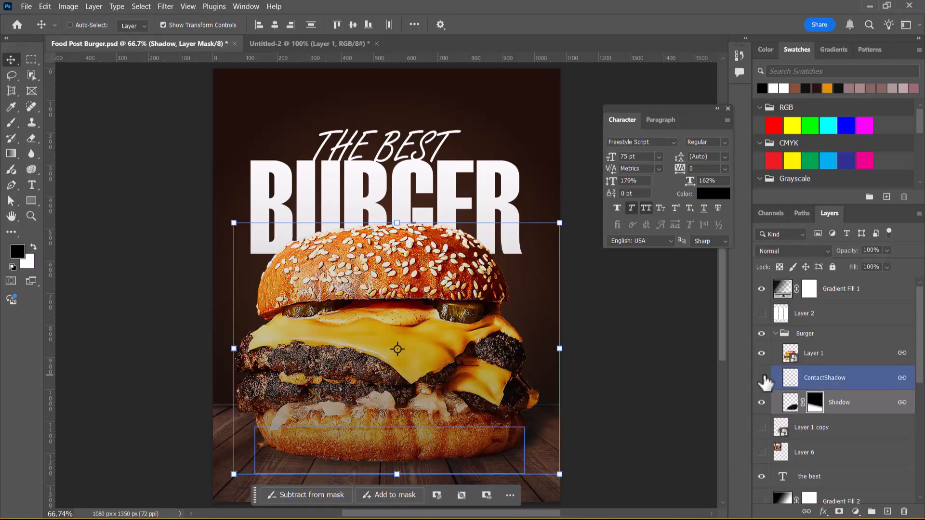
- Select the ContactShadow layer and set the brush to 52% opacity and 82% flow
{"action": "left_click", "coordinate": [797, 383]}
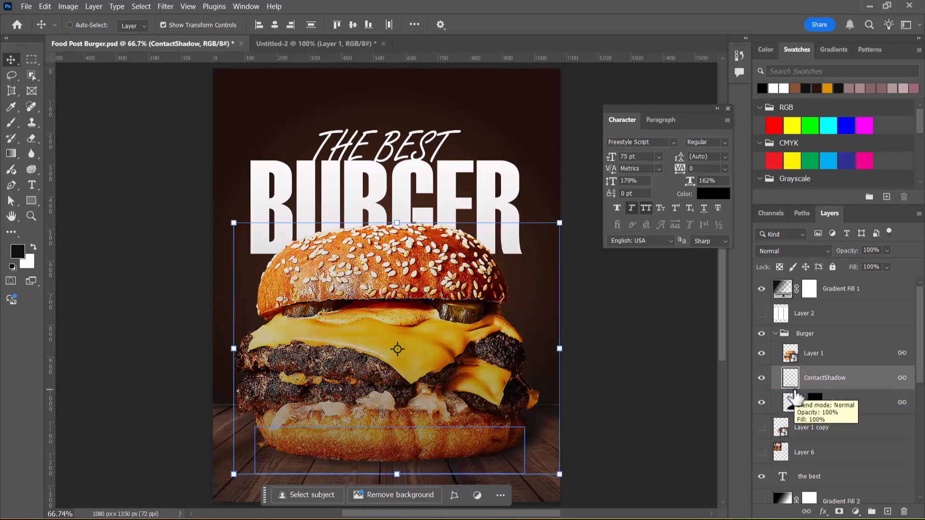
{"action": "key", "text": "b"}
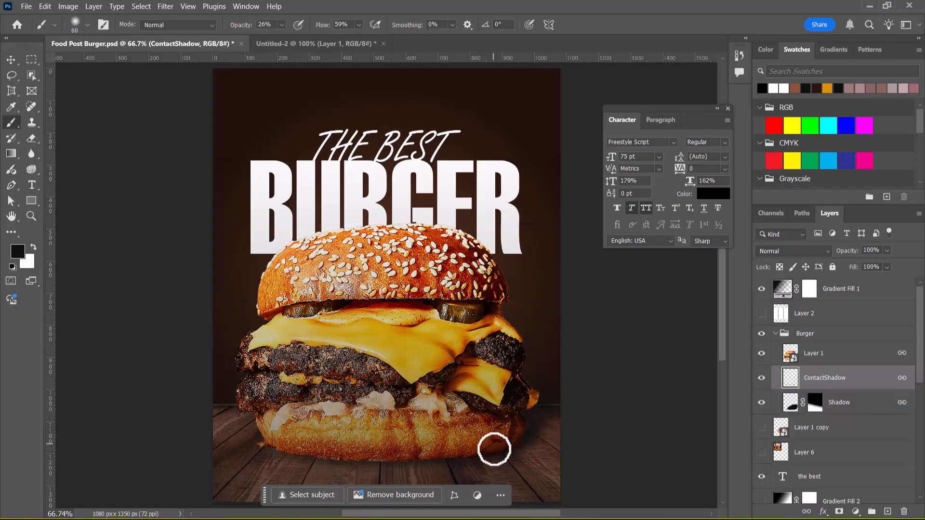
{"action": "left_click_drag", "start_coordinate": [254, 26], "coordinate": [249, 27]}
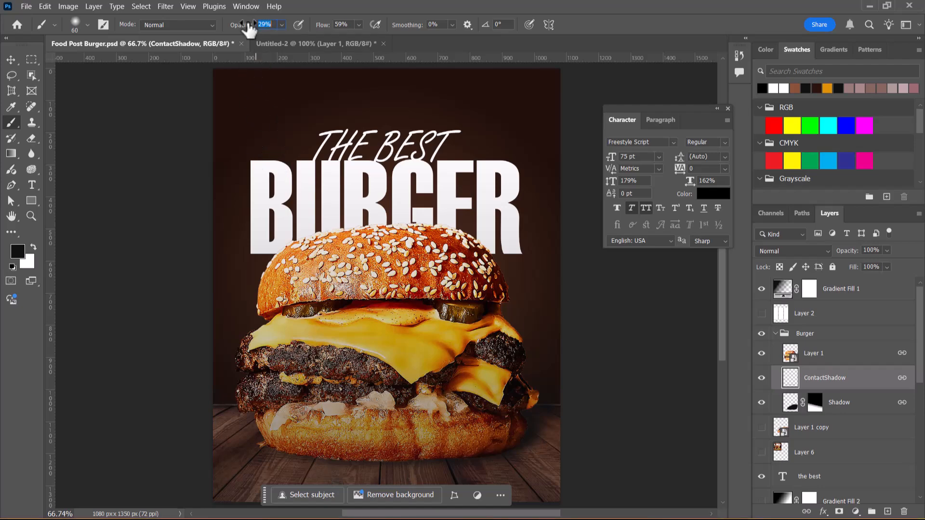
{"action": "left_click_drag", "start_coordinate": [249, 29], "coordinate": [254, 29]}
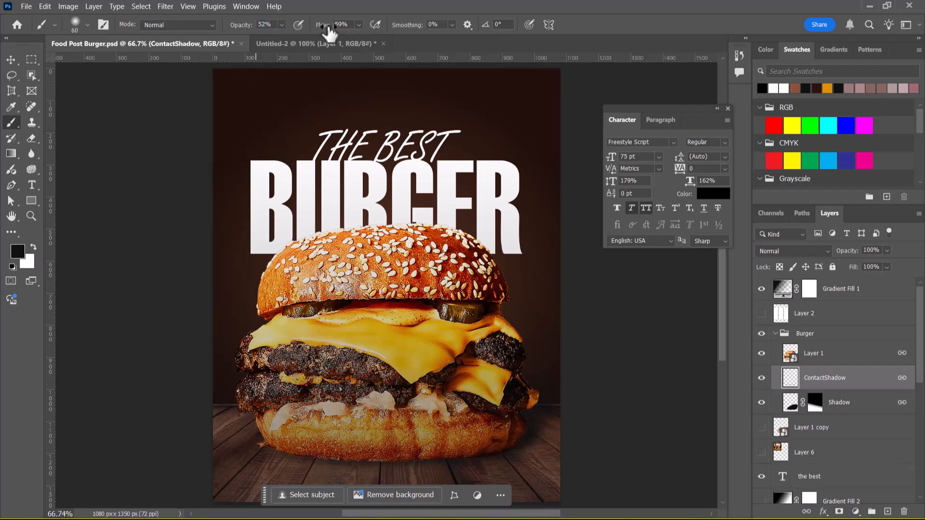
{"action": "left_click_drag", "start_coordinate": [326, 31], "coordinate": [328, 31]}
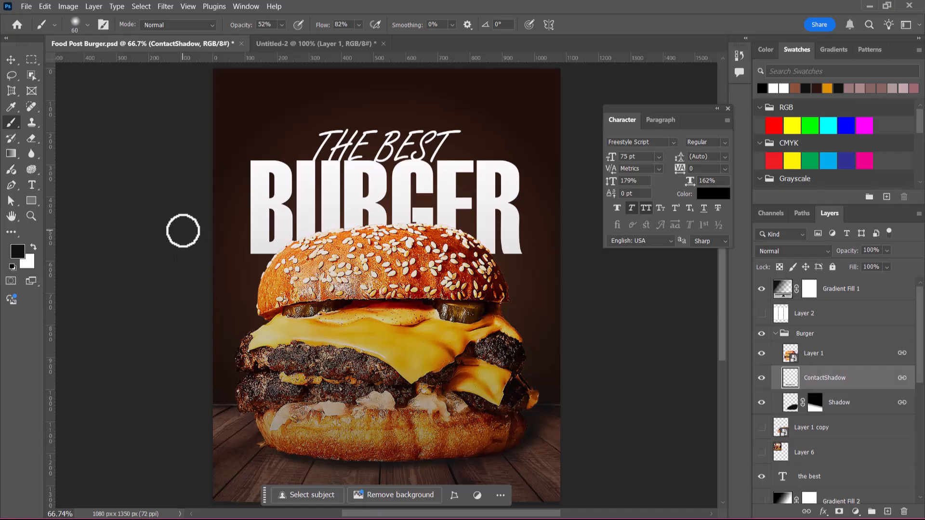
{"action": "key", "text": "ctrl+z"}
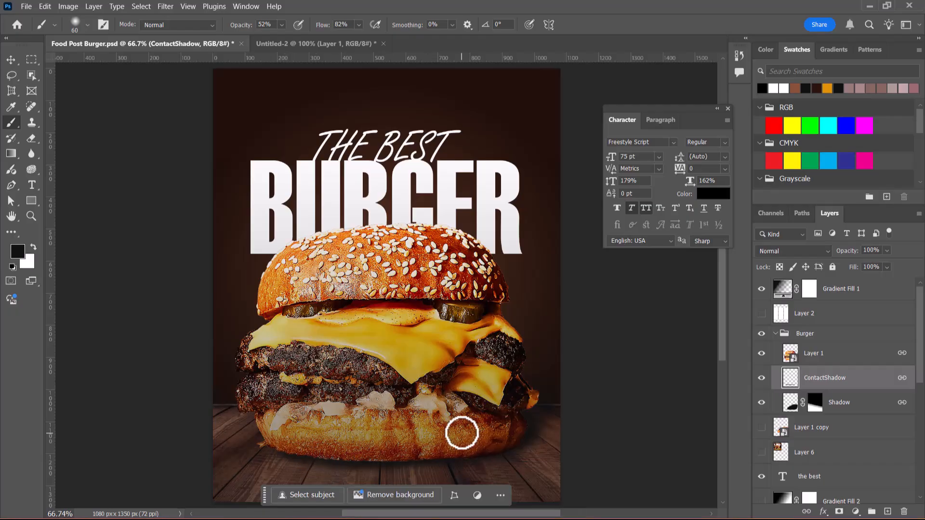
{"action": "key", "text": "ctrl+BackSpace"}
{"action": "key", "text": "ctrl+equal"}
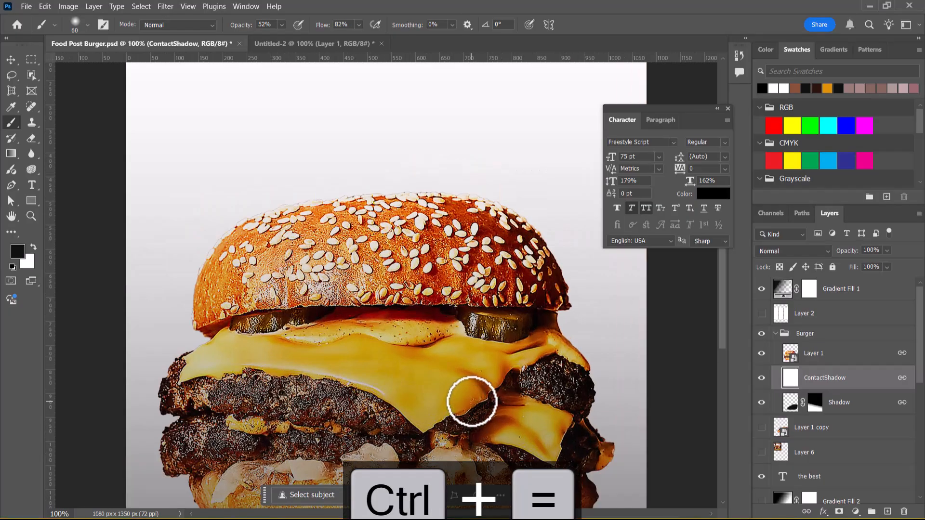
{"action": "key", "text": "ctrl+z"}
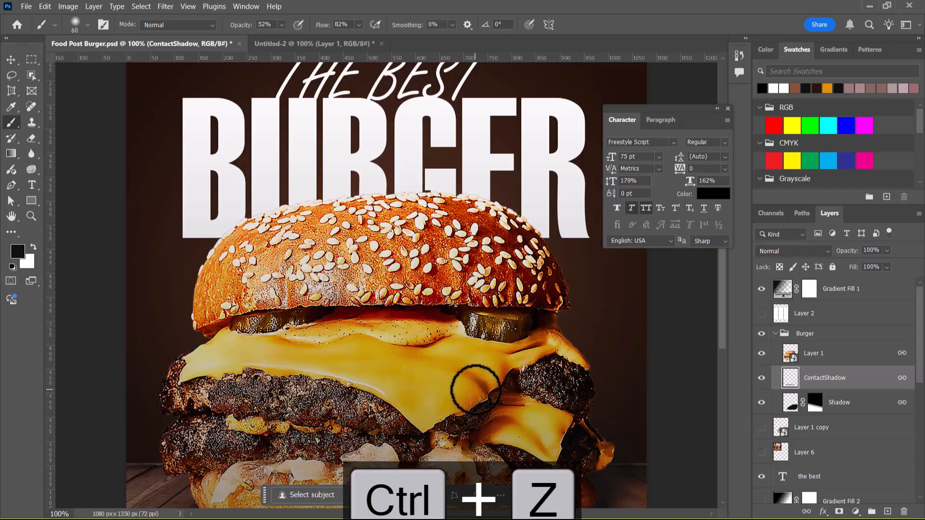
- Reduce the brush to 20 px and darken the contact shadow along the left and middle of the bottom bun's lower edge
{"action": "key", "text": "ctrl+equal"}
{"action": "scroll", "coordinate": [464, 386], "scroll_direction": "down", "scroll_amount": 10}
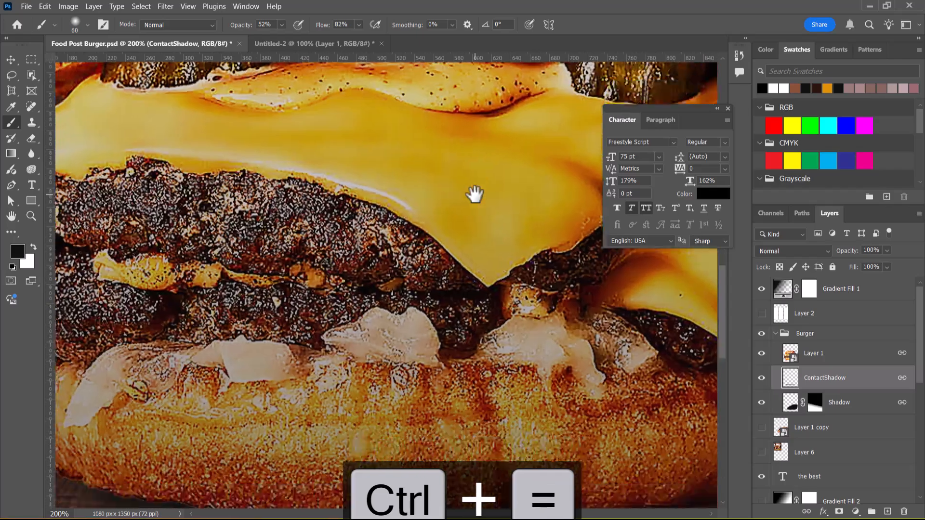
{"action": "left_click_drag", "start_coordinate": [497, 285], "coordinate": [496, 292]}
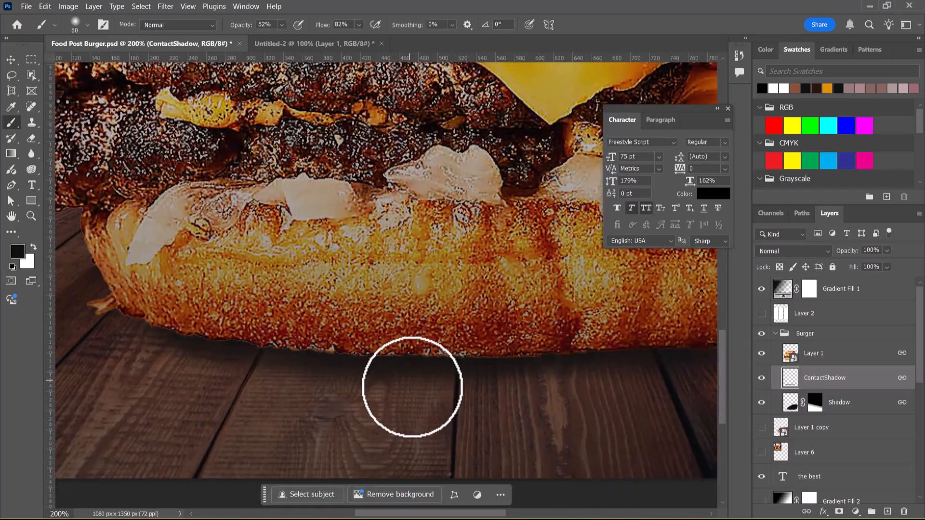
{"action": "key", "text": "bracketleft"}
{"action": "key", "text": "bracketleft"}
{"action": "key", "text": "bracketleft"}
{"action": "key", "text": "bracketleft"}
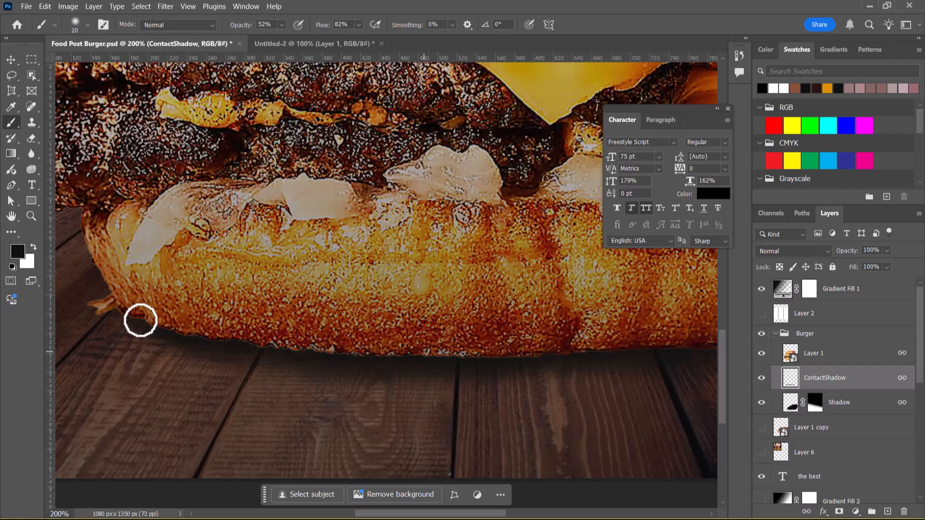
{"action": "left_click_drag", "start_coordinate": [618, 364], "coordinate": [476, 364]}
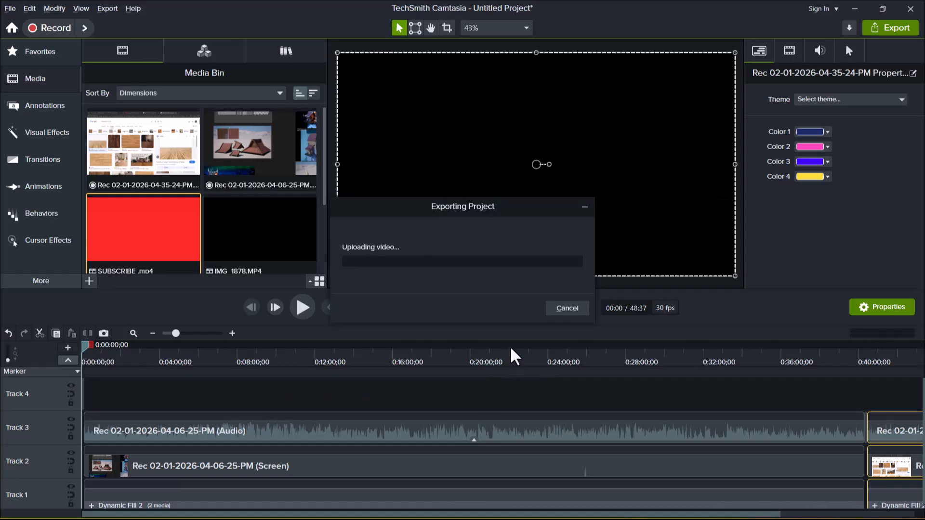
{"action": "key", "text": "alt+Tab"}
{"action": "left_click", "coordinate": [553, 244]}
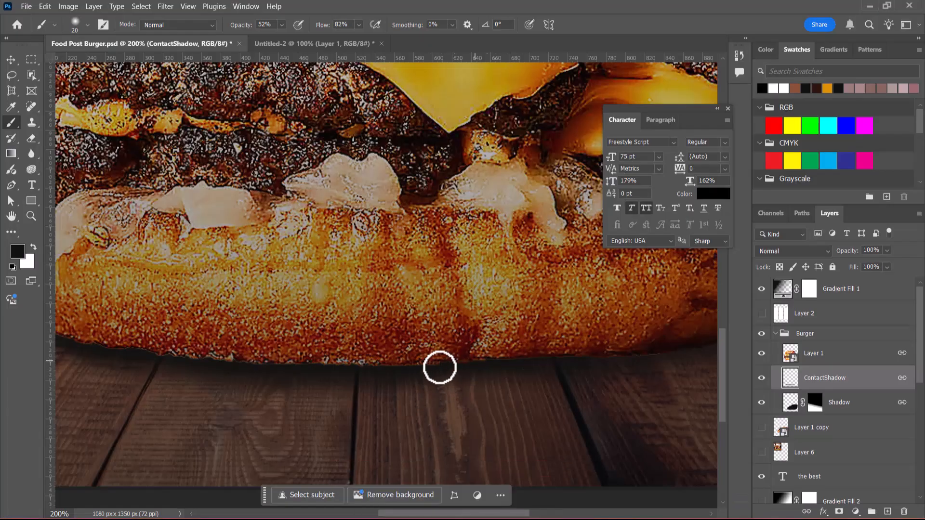
- Continue painting the contact shadow along the bun's lower right edge and touch up its left end
{"action": "left_click_drag", "start_coordinate": [601, 367], "coordinate": [482, 374]}
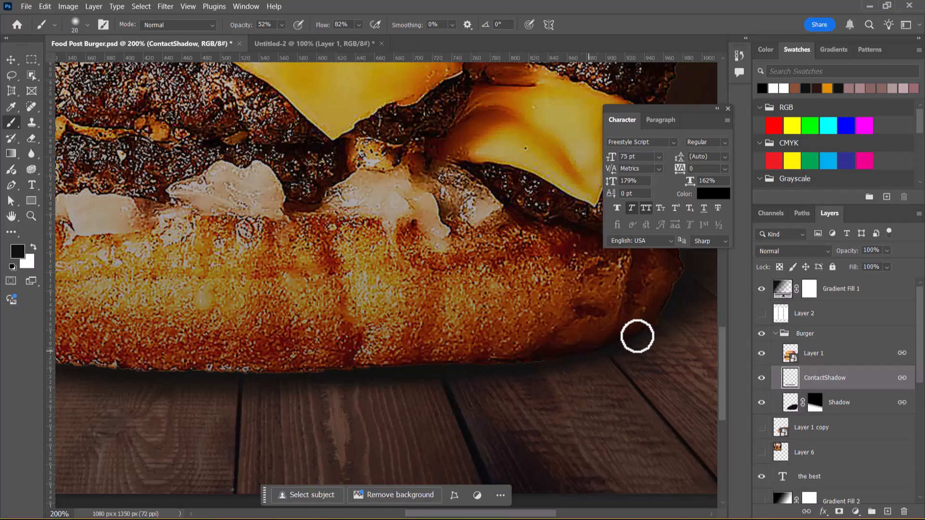
{"action": "left_click_drag", "start_coordinate": [316, 384], "coordinate": [565, 363]}
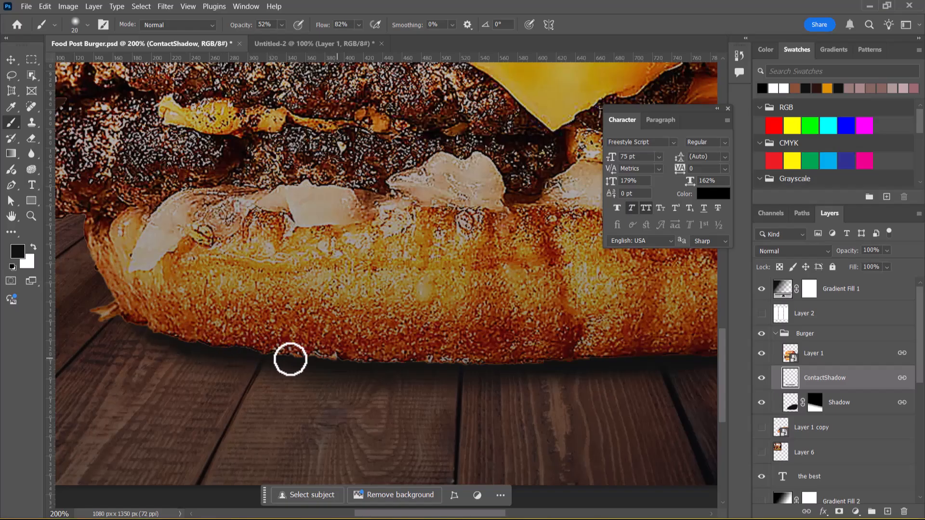
{"action": "key", "text": "ctrl+minus"}
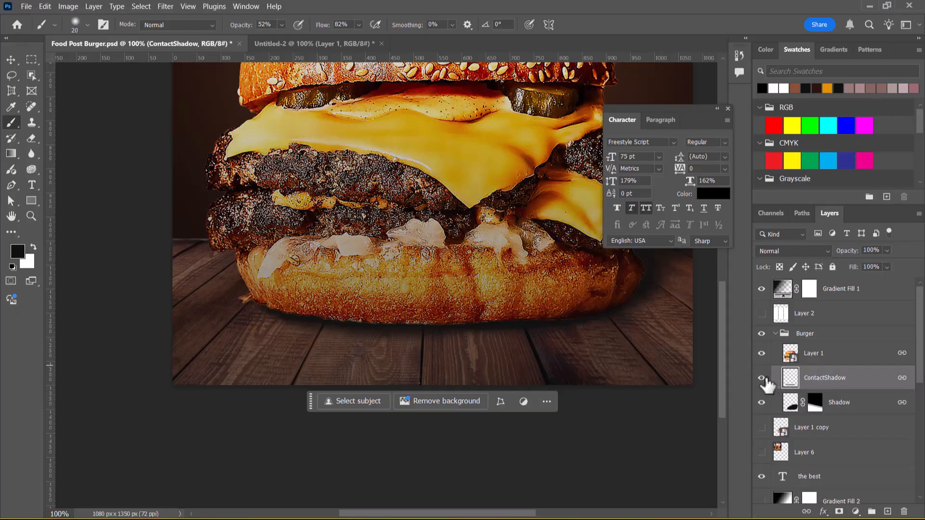
- Unlink the ContactShadow layer from the other burger layers and nudge it slightly upward
{"action": "key", "text": "v"}
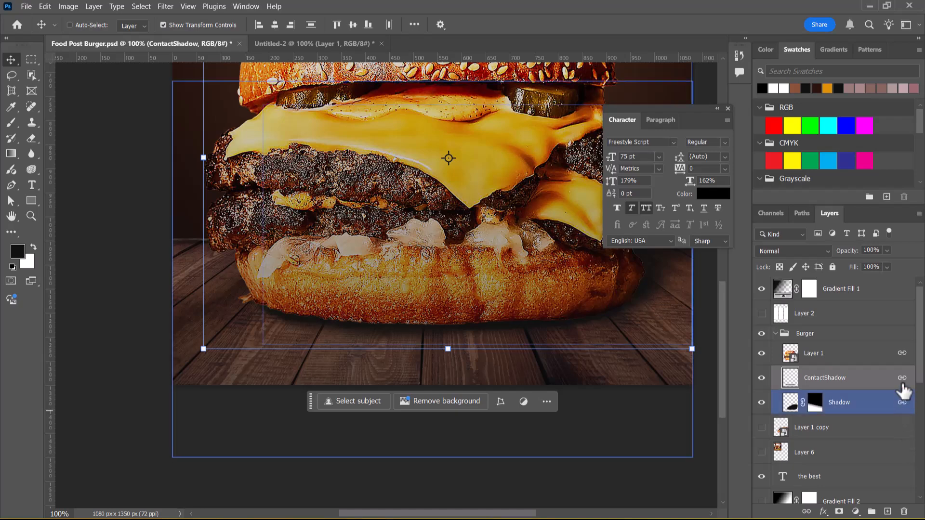
{"action": "left_click", "coordinate": [806, 512]}
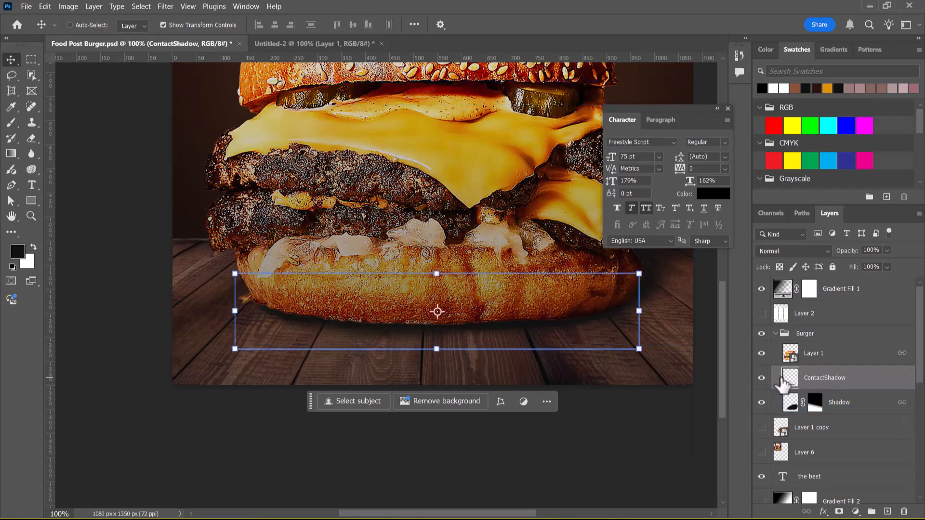
{"action": "key", "text": "Up"}
{"action": "key", "text": "Up"}
{"action": "key", "text": "Up"}
{"action": "key", "text": "Up"}
{"action": "key", "text": "Up"}
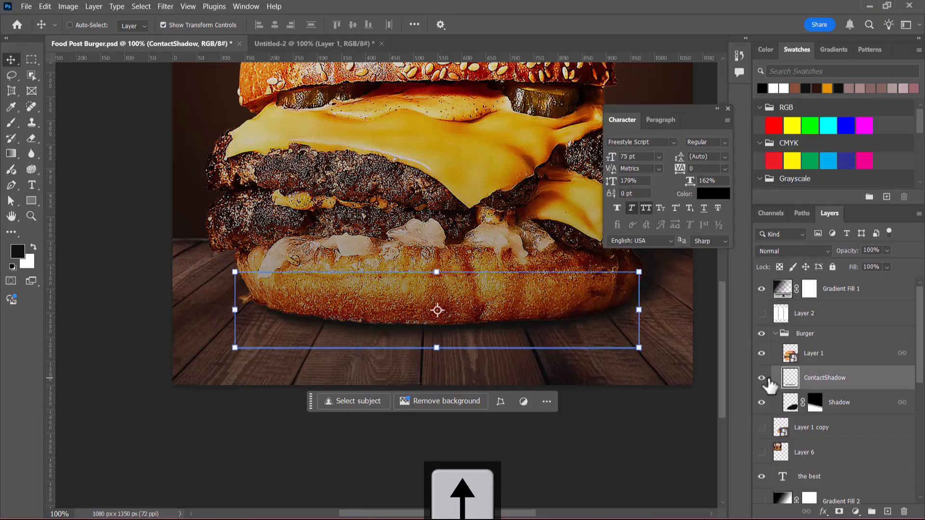
{"action": "key", "text": "Up"}
- Fine-tune the ContactShadow position slightly up and to the left so it sits tight under the bottom bun
{"action": "left_click_drag", "start_coordinate": [497, 323], "coordinate": [496, 331]}
{"action": "key", "text": "Up"}
{"action": "key", "text": "Up"}
{"action": "key", "text": "Up"}
{"action": "key", "text": "Up"}
{"action": "key", "text": "Up"}
{"action": "key", "text": "Up"}
{"action": "key", "text": "Up"}
{"action": "key", "text": "Up"}
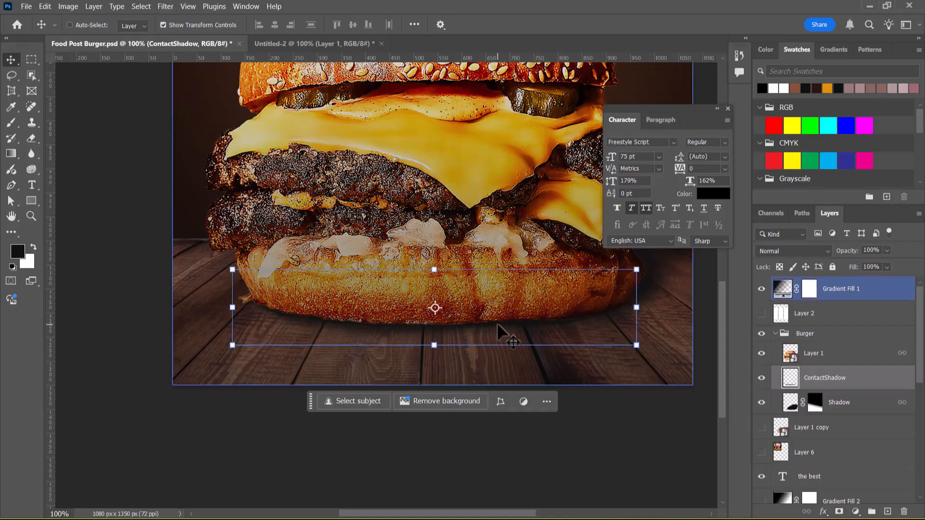
{"action": "key", "text": "ctrl+equal"}
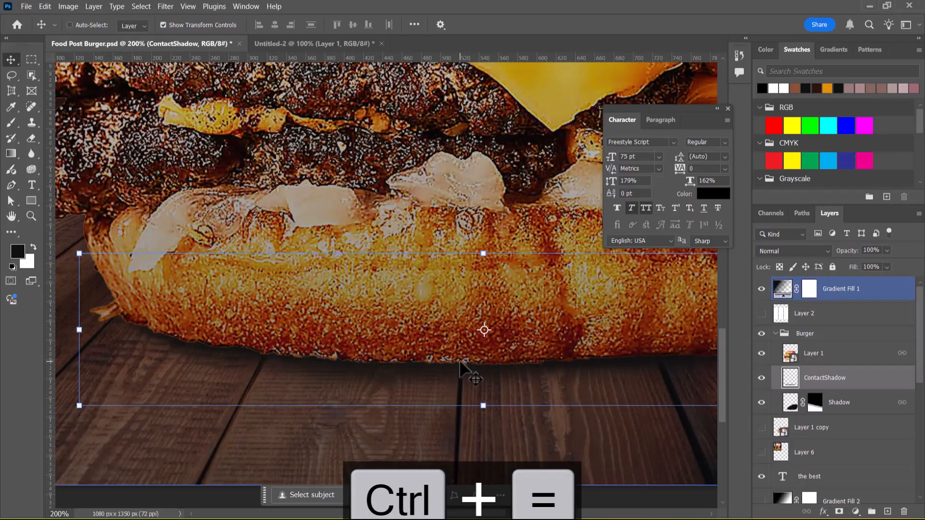
{"action": "key", "text": "Up"}
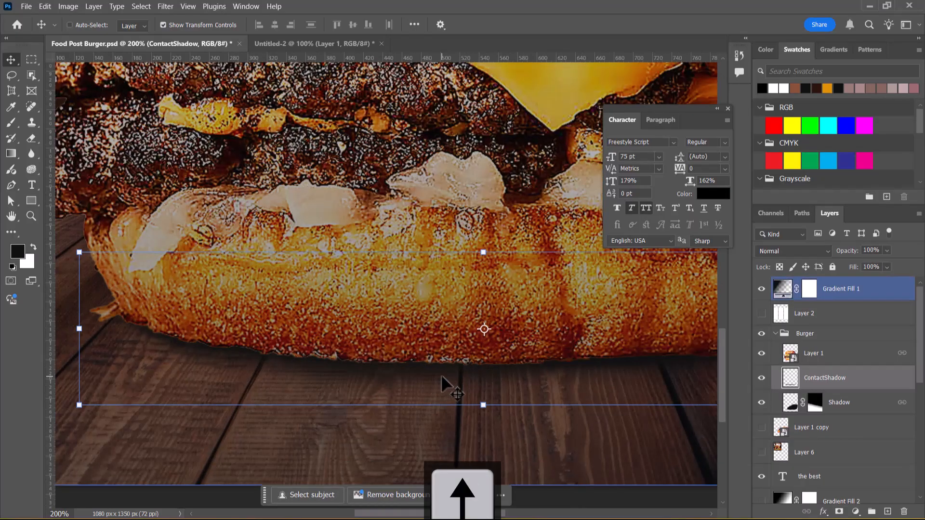
{"action": "key", "text": "Down"}
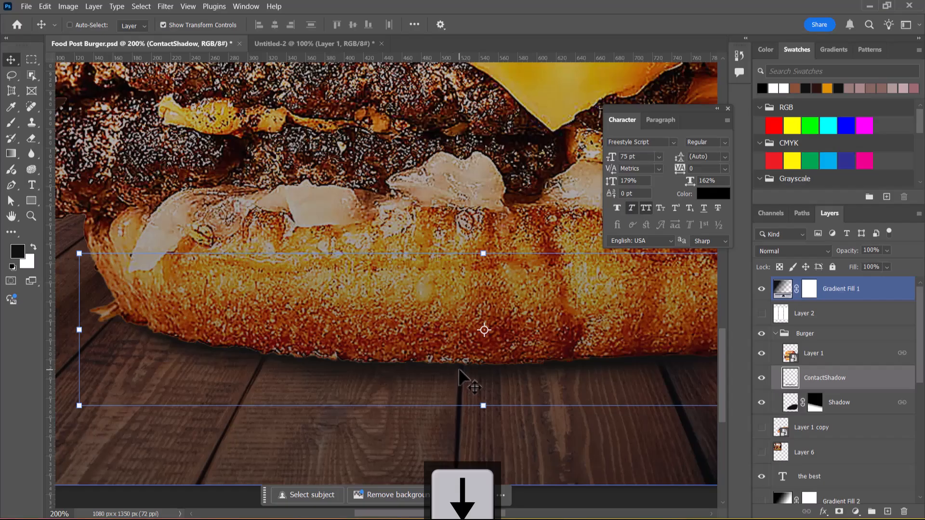
{"action": "key", "text": "ctrl+minus"}
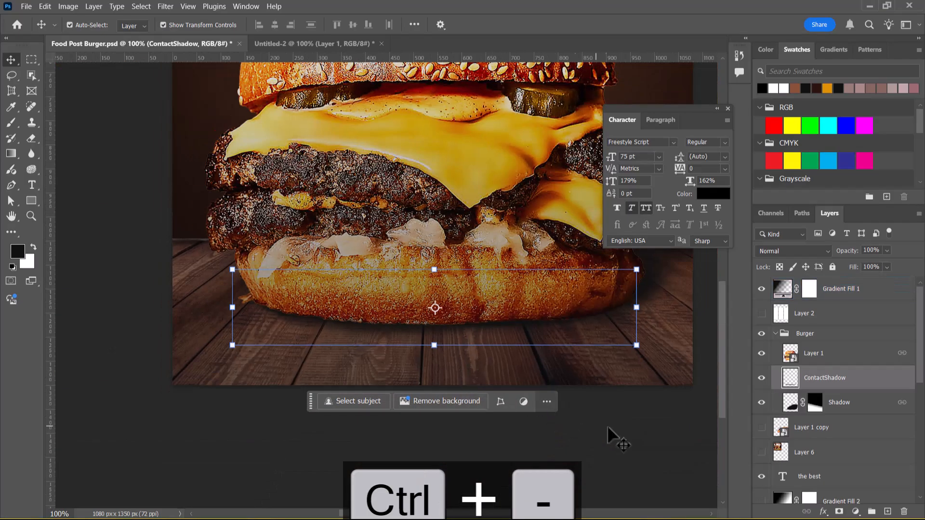
- Hide the ContactShadow layer and toggle the Shadow layer to examine the cast shadow alone
{"action": "left_click", "coordinate": [762, 378]}
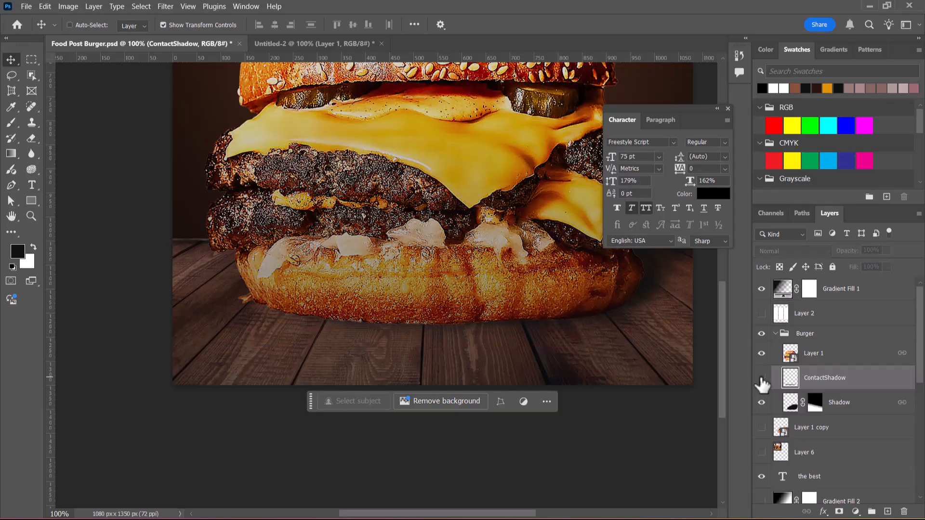
{"action": "left_click", "coordinate": [760, 403]}
{"action": "left_click", "coordinate": [761, 402]}
- Unlink the Shadow layer from the burger layer and move it slightly left and down beneath the burger
{"action": "left_click", "coordinate": [800, 407]}
{"action": "left_click_drag", "start_coordinate": [481, 326], "coordinate": [473, 334]}
{"action": "key", "text": "ctrl+z"}
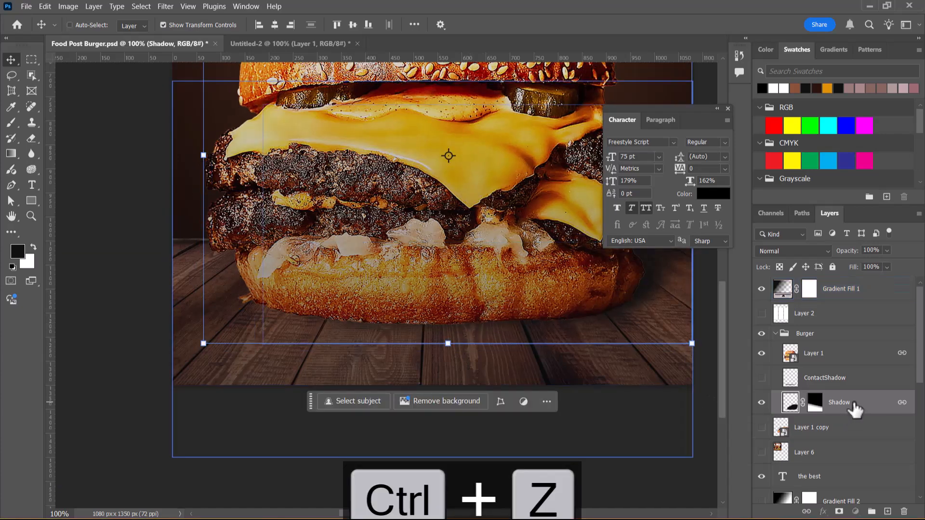
{"action": "left_click", "coordinate": [806, 511]}
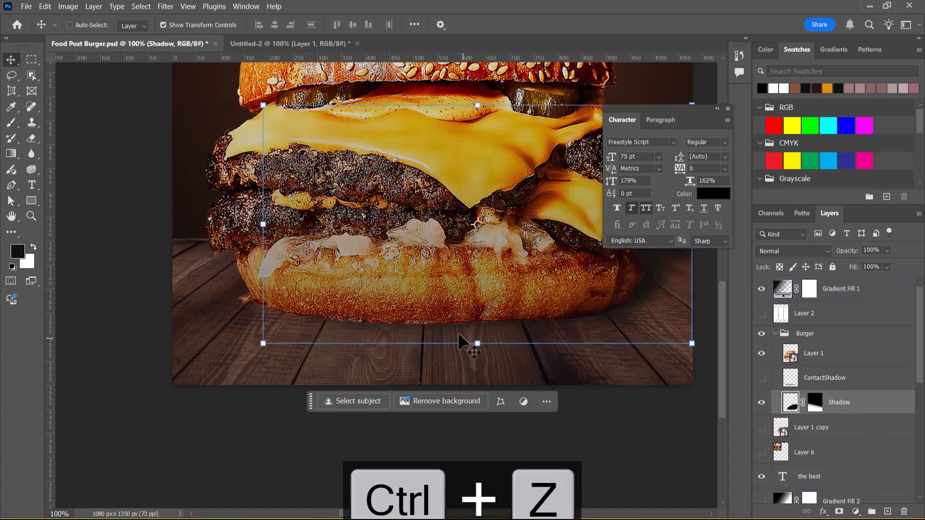
{"action": "left_click_drag", "start_coordinate": [469, 326], "coordinate": [451, 333]}
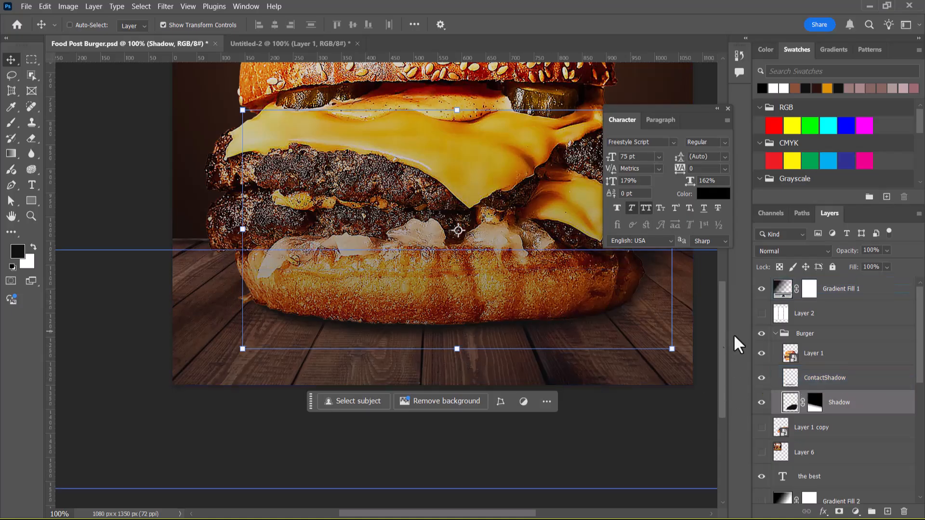
- Rename Layer 1, the burger image inside the Burger group, as Burger
{"action": "double_click", "coordinate": [819, 353]}
{"action": "type", "text": "Burge"}
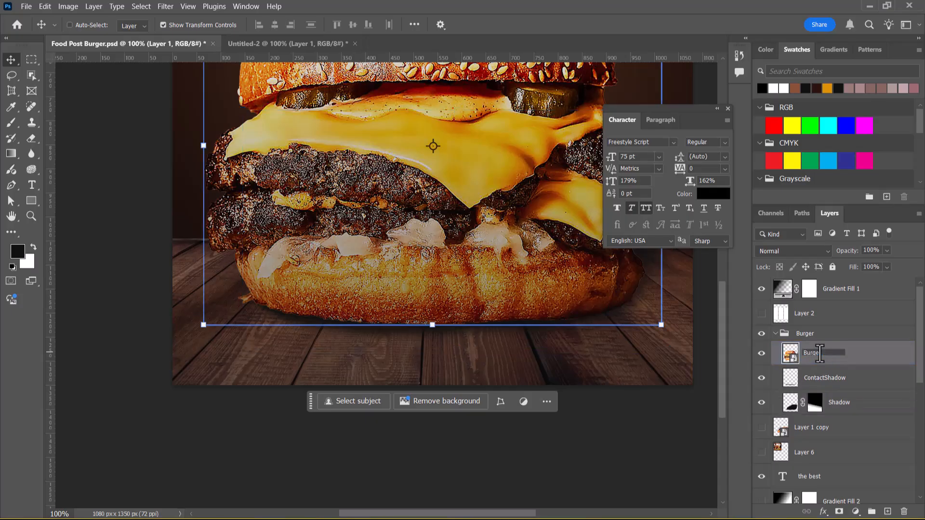
{"action": "type", "text": "r"}
{"action": "key", "text": "Return"}
- Link the Burger, ContactShadow and Shadow layers together inside the Burger group
{"action": "left_click", "coordinate": [845, 380]}
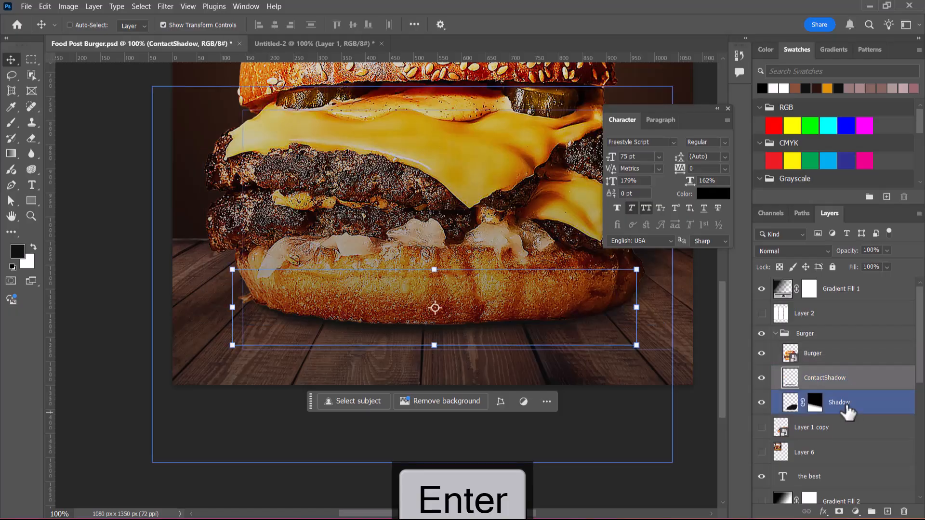
{"action": "left_click", "coordinate": [843, 356], "text": "ctrl"}
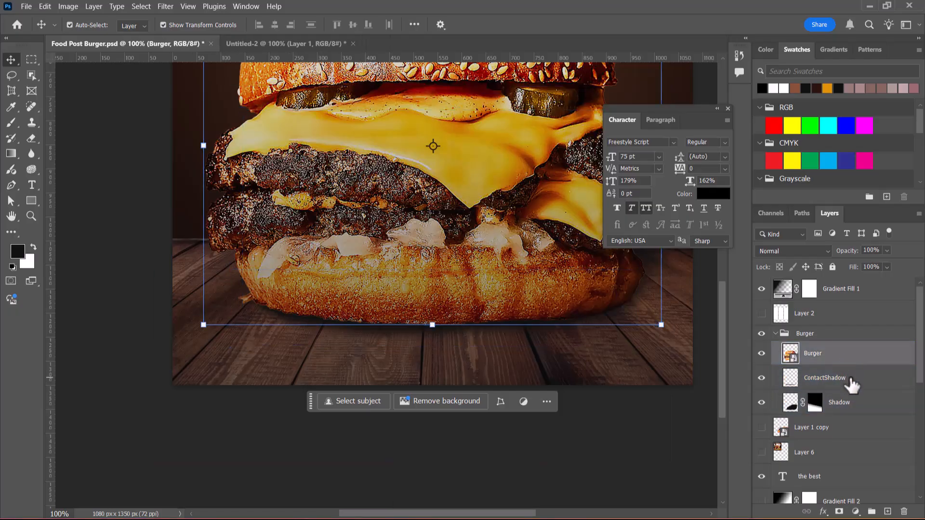
{"action": "left_click", "coordinate": [851, 405], "text": "ctrl"}
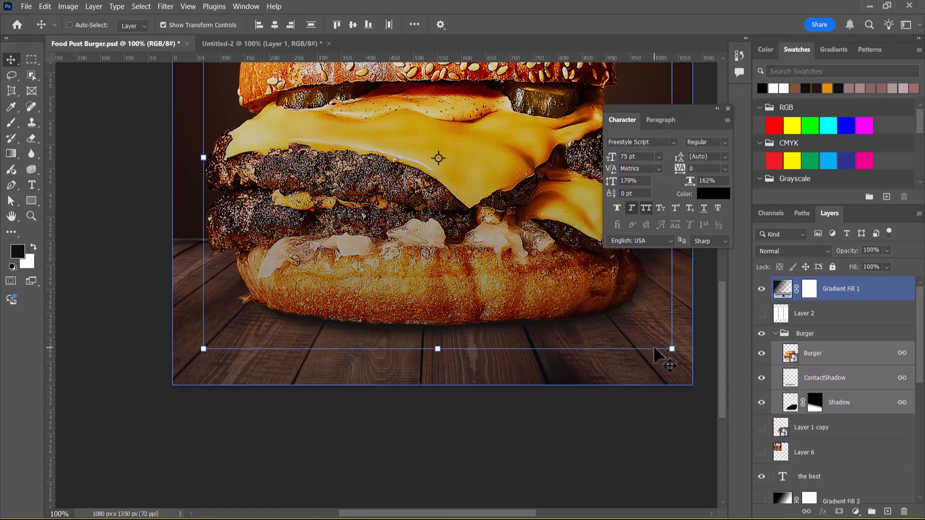
- Delete the locked white Background layer at the very bottom of the layer stack
{"action": "key", "text": "ctrl+minus"}
{"action": "scroll", "coordinate": [867, 424], "scroll_direction": "down", "scroll_amount": 10}
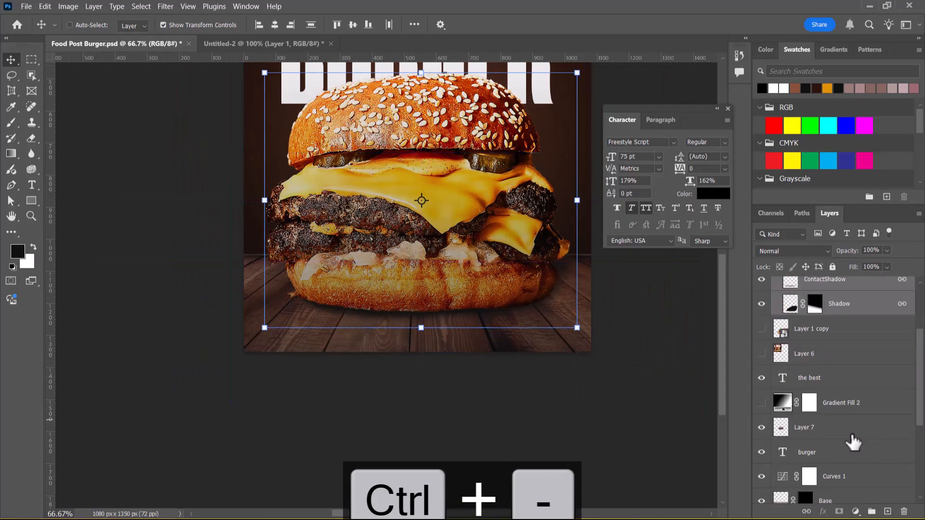
{"action": "scroll", "coordinate": [825, 457], "scroll_direction": "down", "scroll_amount": 1}
{"action": "left_click", "coordinate": [828, 467]}
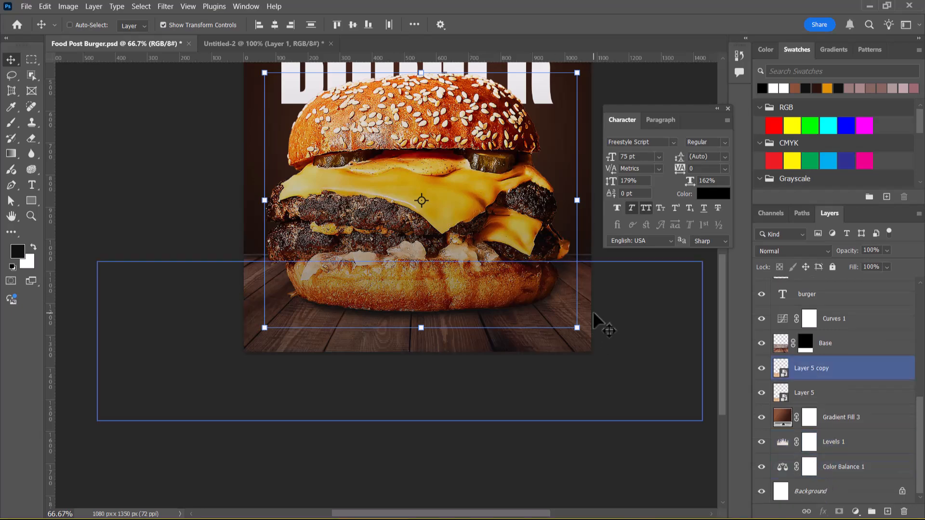
{"action": "key", "text": "ctrl+minus"}
{"action": "left_click_drag", "start_coordinate": [574, 297], "coordinate": [572, 400]}
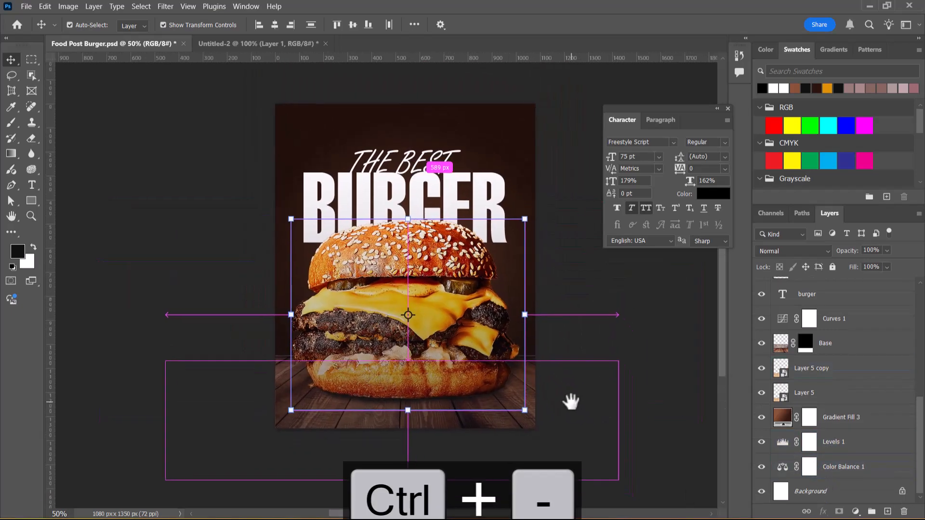
{"action": "left_click", "coordinate": [824, 498]}
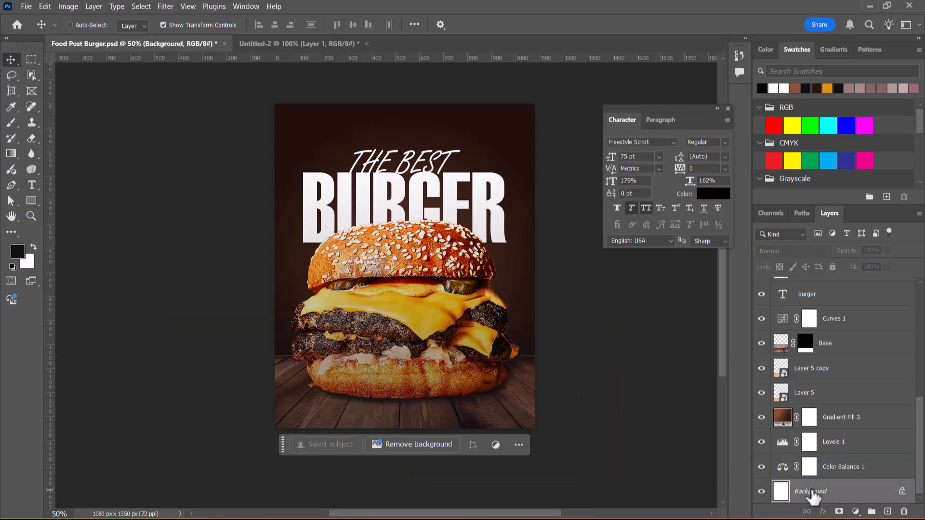
{"action": "key", "text": "Delete"}
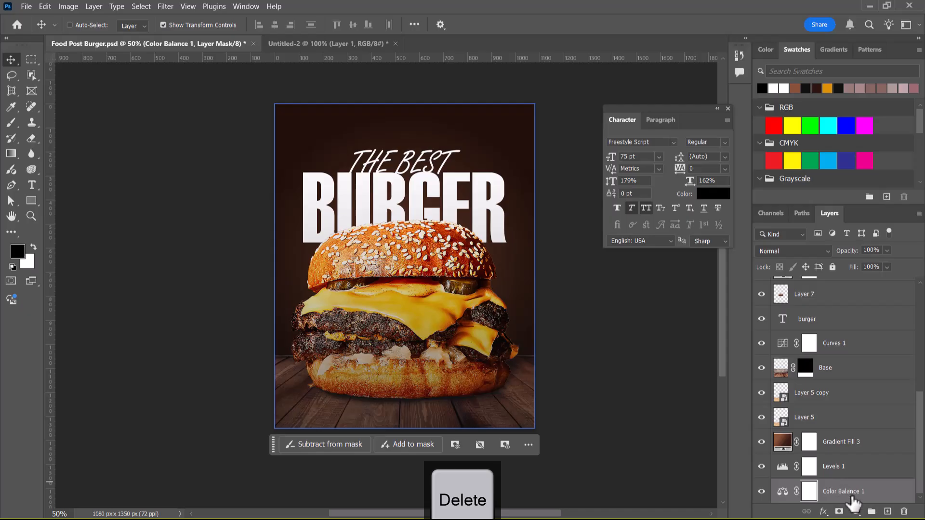
- Toggle the Color Balance 1, Levels 1 and Gradient Fill 3 layers to examine what each contributes to the backdrop
{"action": "left_click", "coordinate": [761, 492]}
{"action": "left_click", "coordinate": [761, 491]}
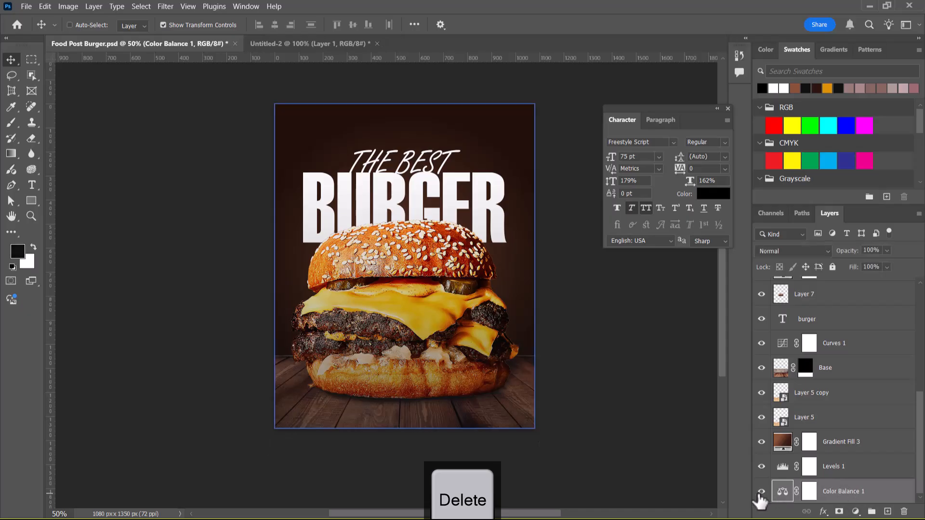
{"action": "left_click", "coordinate": [761, 492]}
{"action": "left_click", "coordinate": [761, 491]}
{"action": "left_click", "coordinate": [809, 466]}
{"action": "left_click", "coordinate": [761, 467]}
{"action": "left_click", "coordinate": [761, 466]}
{"action": "left_click", "coordinate": [867, 442]}
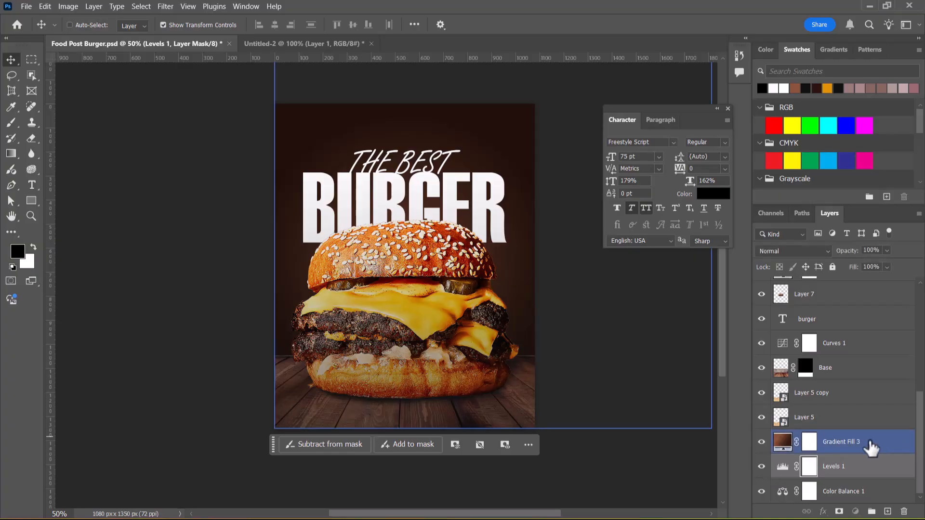
{"action": "left_click", "coordinate": [762, 441]}
{"action": "left_click", "coordinate": [762, 442]}
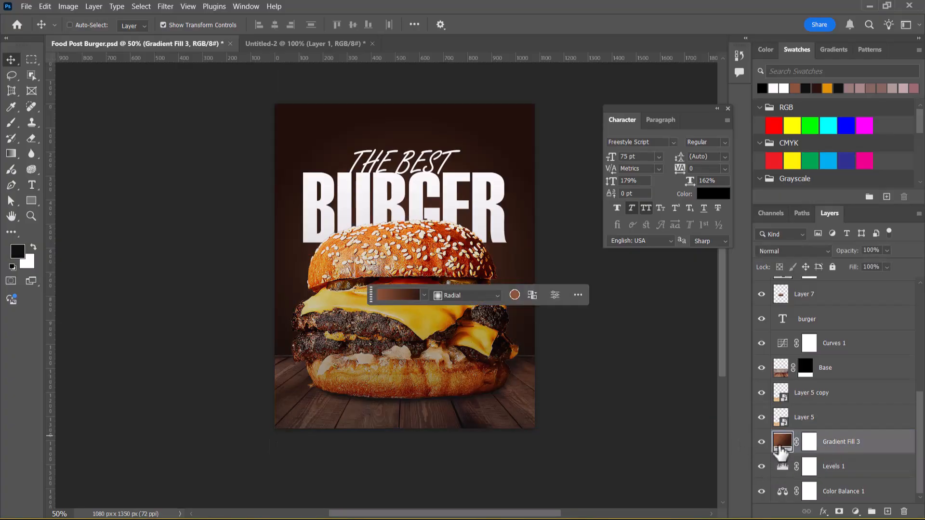
- Open the Gradient Fill 3 settings and set the radial gradient's angle to 131.42°, keeping the scale at 59%
{"action": "double_click", "coordinate": [783, 444]}
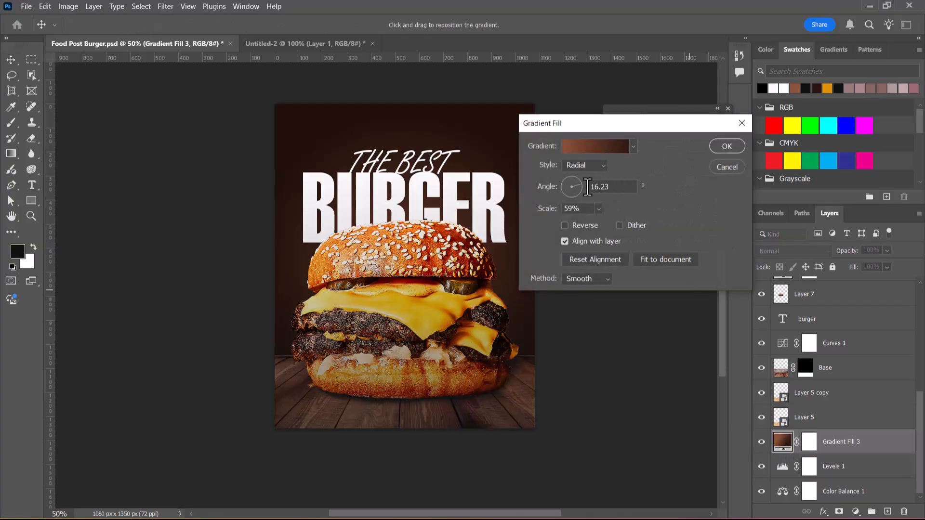
{"action": "left_click_drag", "start_coordinate": [579, 184], "coordinate": [576, 195]}
{"action": "left_click_drag", "start_coordinate": [644, 130], "coordinate": [735, 152]}
{"action": "left_click", "coordinate": [656, 210]}
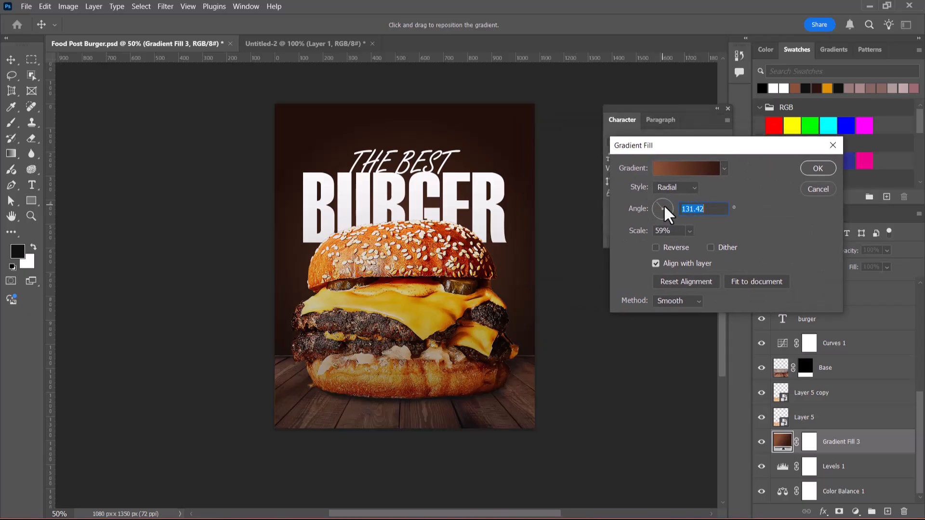
{"action": "left_click", "coordinate": [690, 230]}
{"action": "mouse_move", "coordinate": [699, 246]}
{"action": "left_mouse_down"}
{"action": "mouse_move", "coordinate": [710, 247]}
{"action": "mouse_move", "coordinate": [684, 244]}
{"action": "mouse_move", "coordinate": [695, 245]}
{"action": "left_mouse_up"}
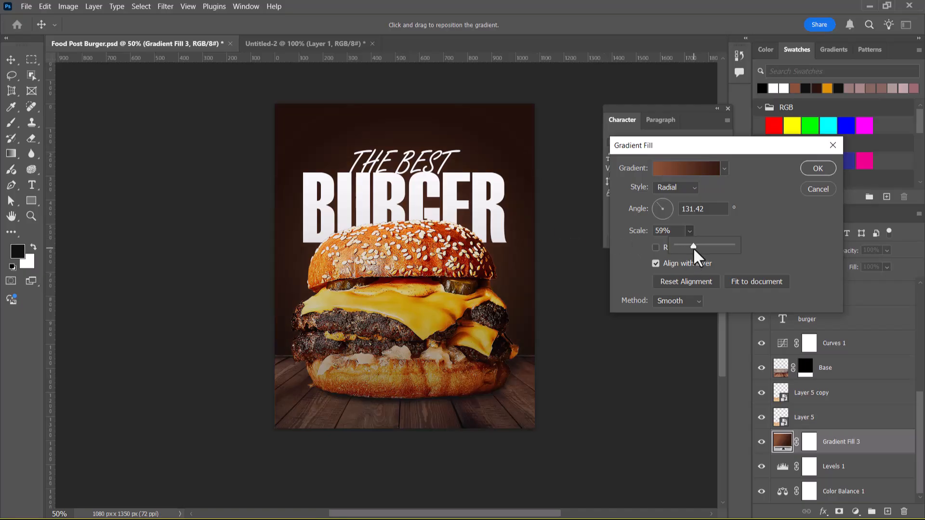
- Change the gradient's starting colour stop to the lighter brown 94644d
{"action": "left_click", "coordinate": [661, 168]}
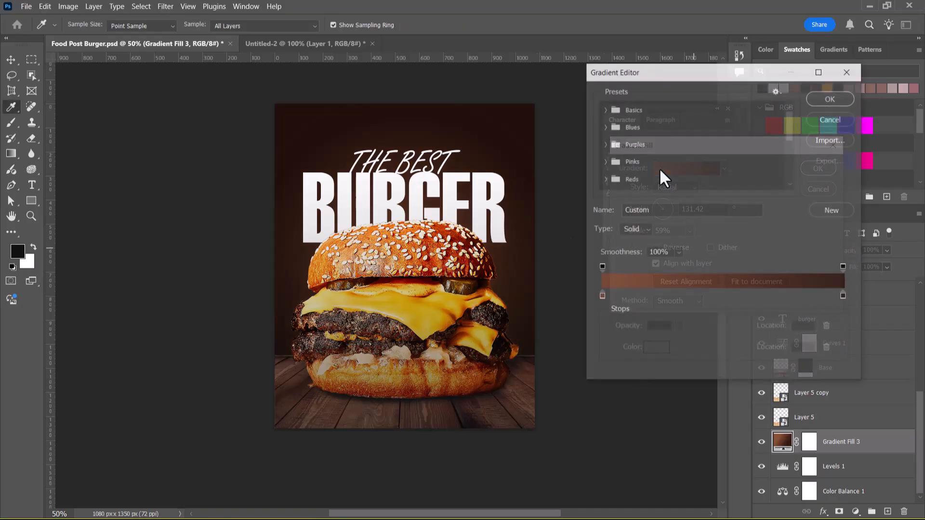
{"action": "left_click", "coordinate": [601, 296]}
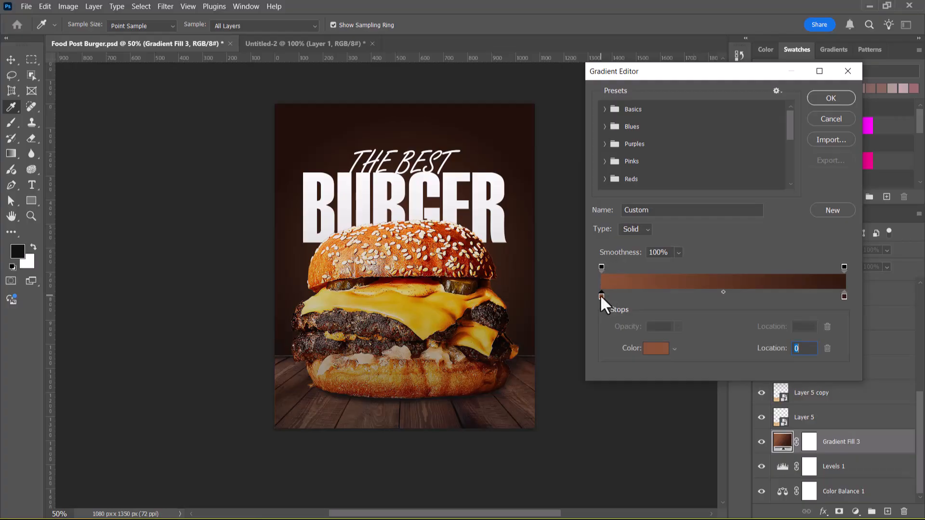
{"action": "left_click", "coordinate": [656, 348]}
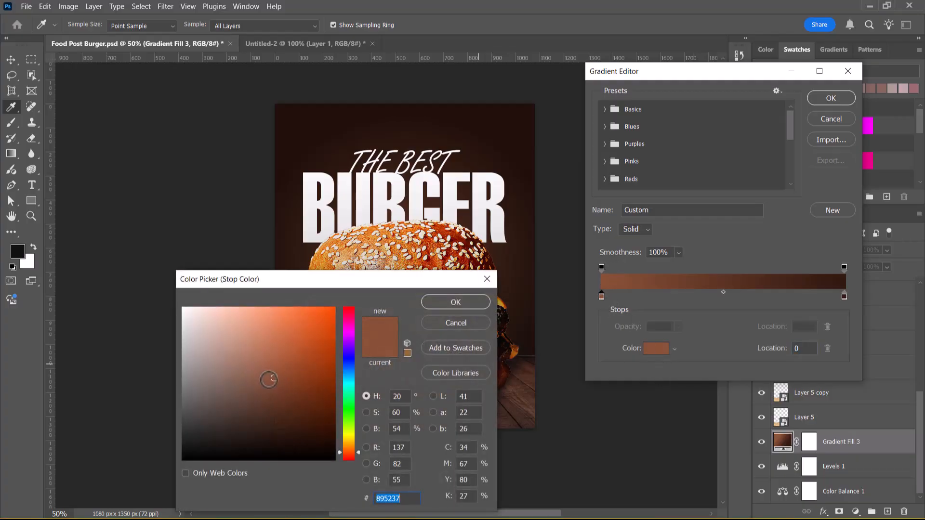
{"action": "left_click_drag", "start_coordinate": [274, 378], "coordinate": [258, 371]}
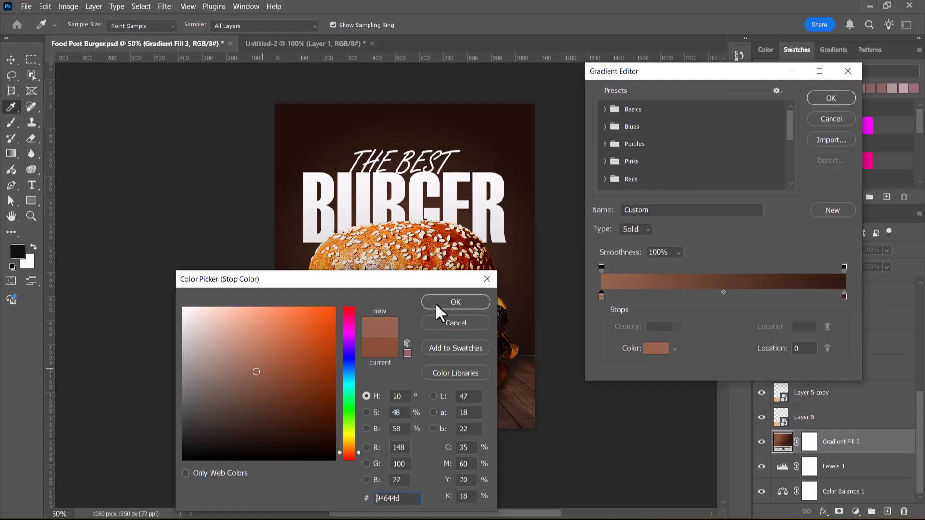
{"action": "left_click", "coordinate": [437, 302]}
{"action": "left_click", "coordinate": [827, 99]}
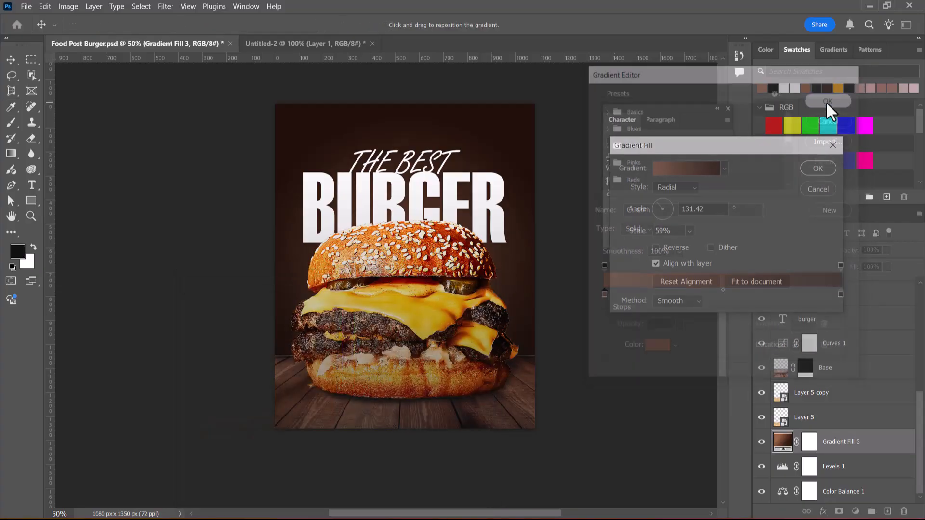
- Set the radial gradient's scale to 77%, try it reversed, and apply the fill without Reverse
{"action": "left_click", "coordinate": [689, 231]}
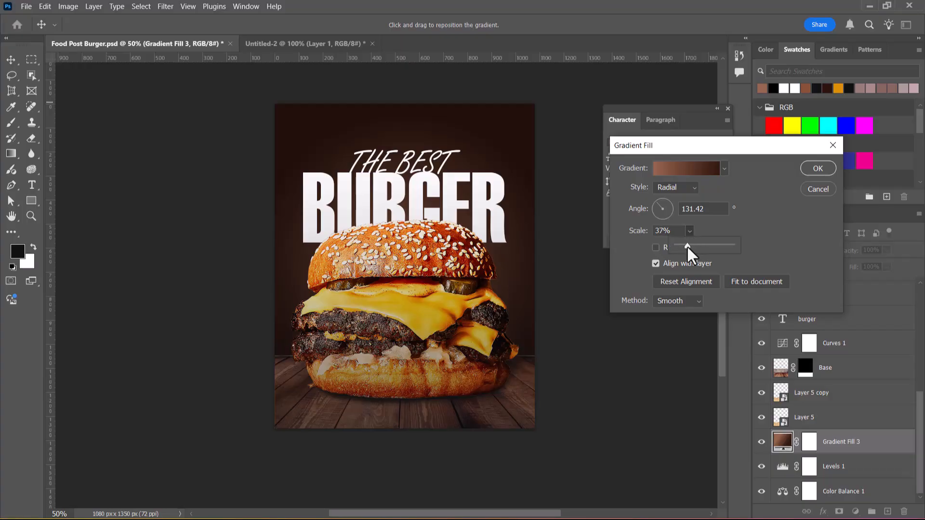
{"action": "left_click_drag", "start_coordinate": [687, 246], "coordinate": [698, 247]}
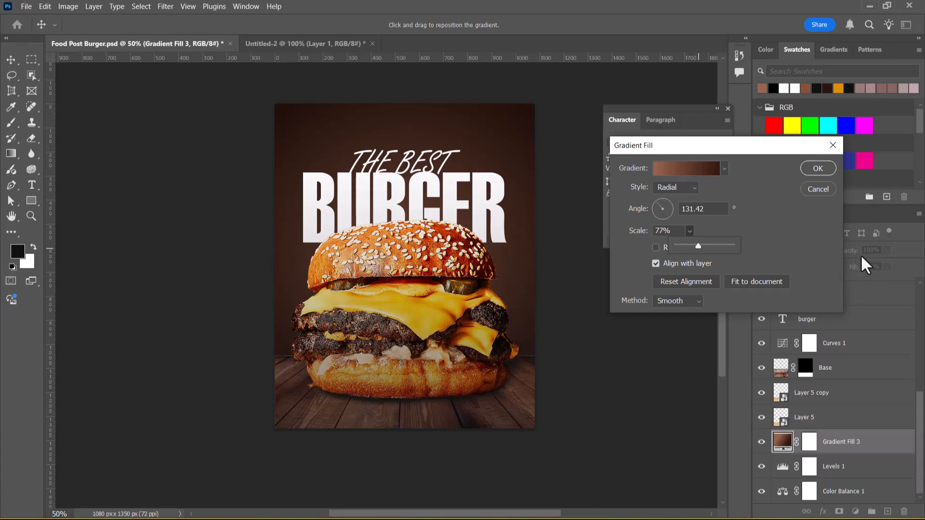
{"action": "left_click", "coordinate": [660, 247]}
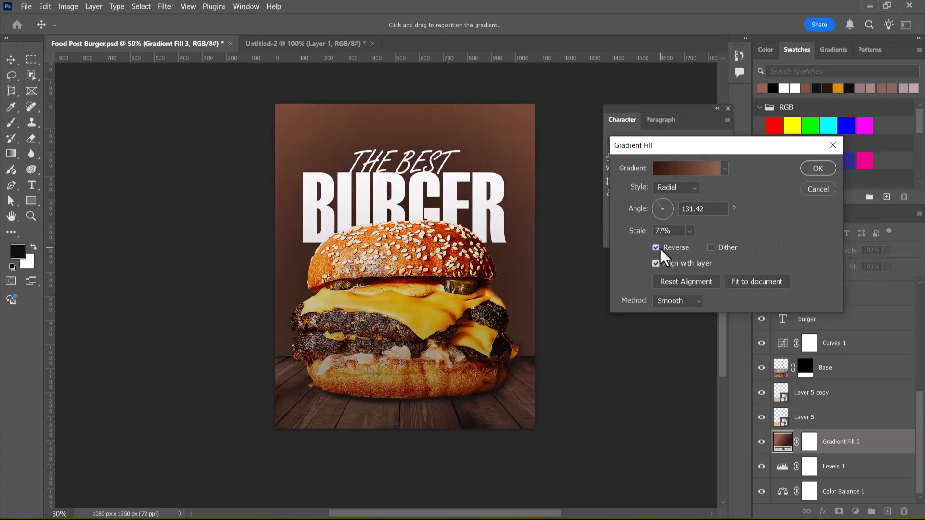
{"action": "left_click", "coordinate": [660, 248]}
{"action": "left_click", "coordinate": [660, 247]}
{"action": "left_click", "coordinate": [660, 247]}
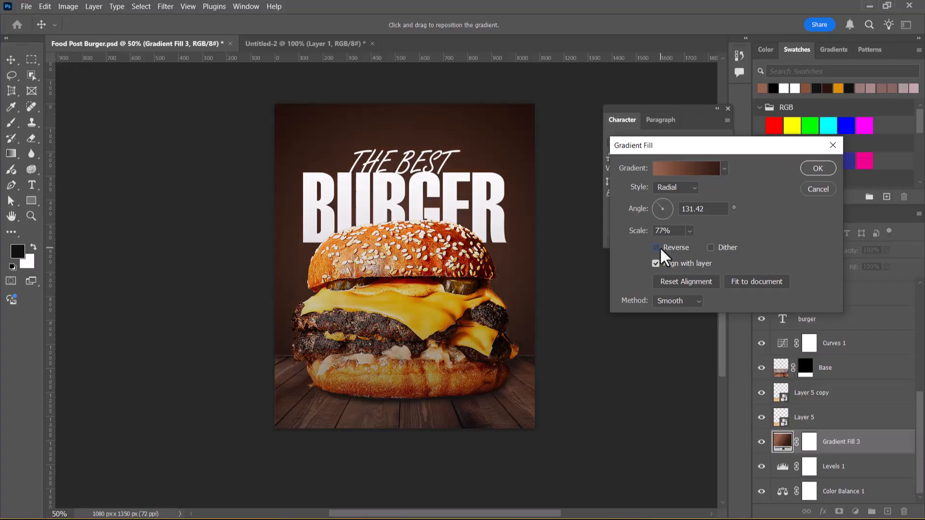
{"action": "left_click", "coordinate": [818, 169]}
- Rename the Gradient Fill 3 layer as Background
{"action": "left_click", "coordinate": [785, 467]}
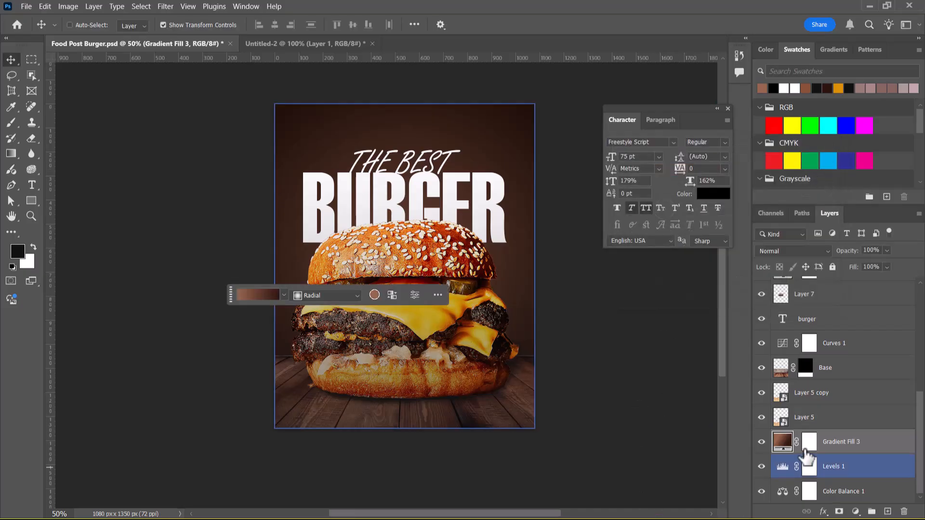
{"action": "double_click", "coordinate": [836, 442]}
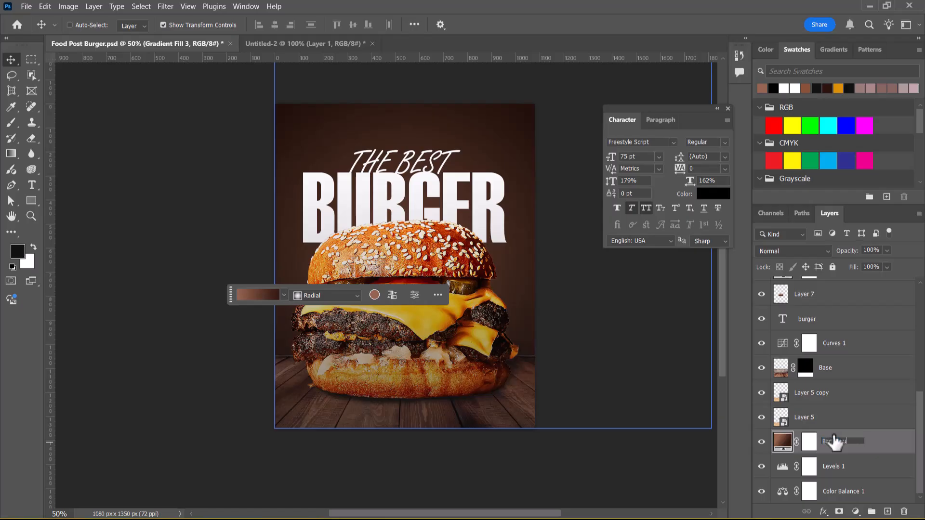
{"action": "type", "text": "Background"}
{"action": "key", "text": "Return"}
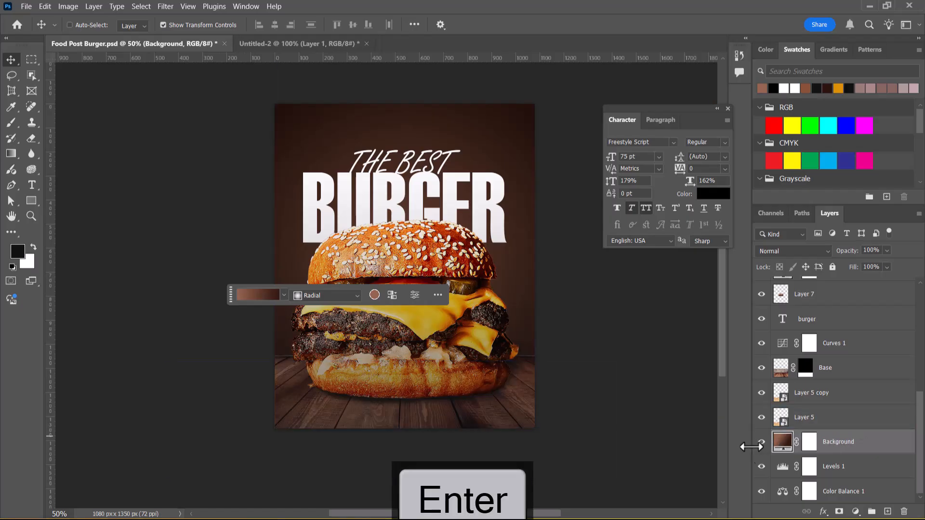
- Toggle the Background and Layer 5 copy layers to examine what each adds to the poster
{"action": "left_click", "coordinate": [762, 442]}
{"action": "left_click", "coordinate": [762, 443]}
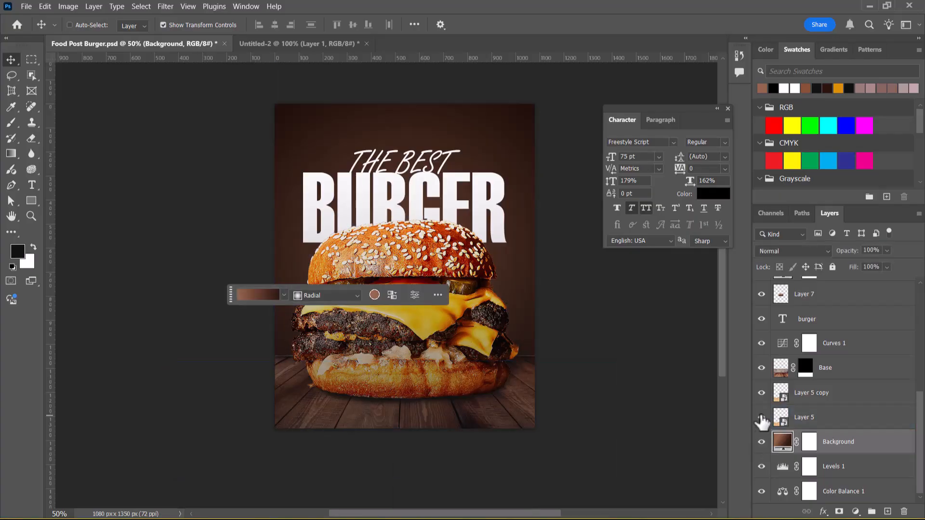
{"action": "left_click", "coordinate": [801, 419]}
{"action": "left_click", "coordinate": [767, 401]}
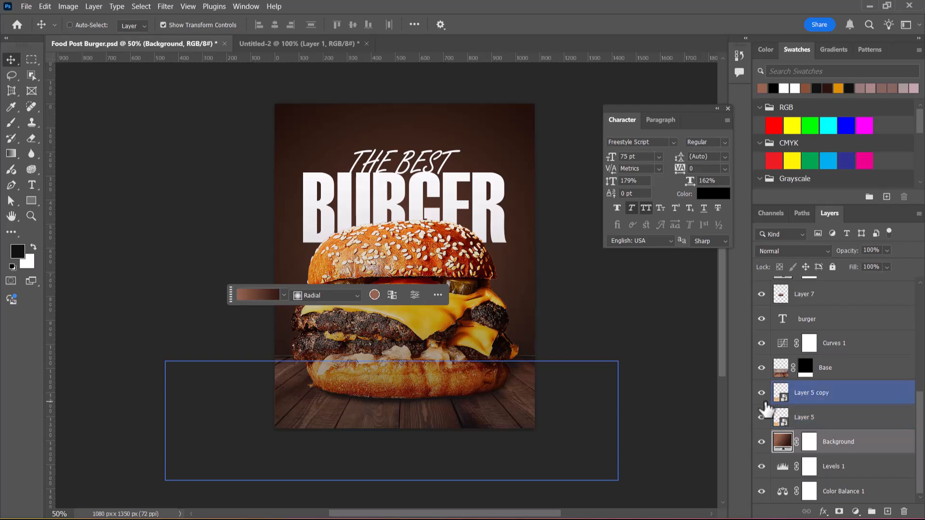
{"action": "left_click", "coordinate": [762, 394]}
{"action": "left_click", "coordinate": [762, 394]}
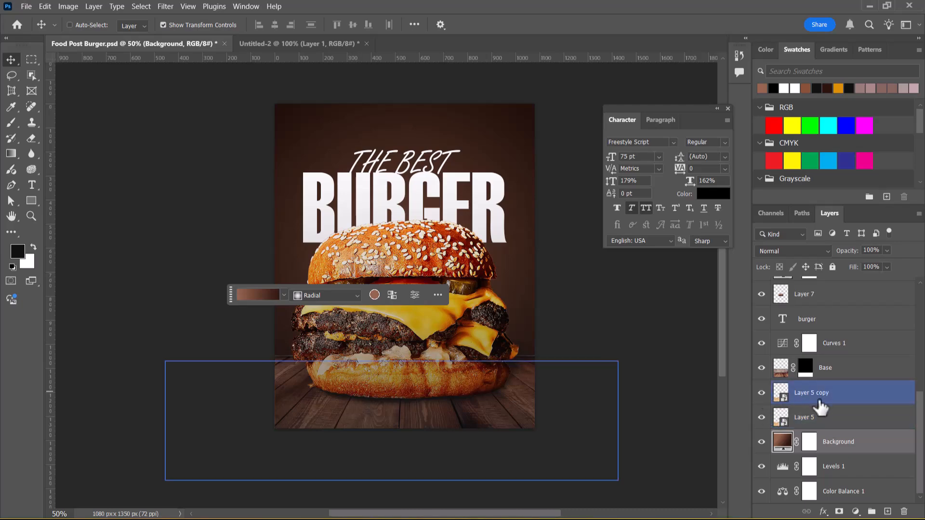
- Check the Base layer's visibility and rename Layer 5 as BaseT1
{"action": "left_click", "coordinate": [822, 417], "text": "ctrl"}
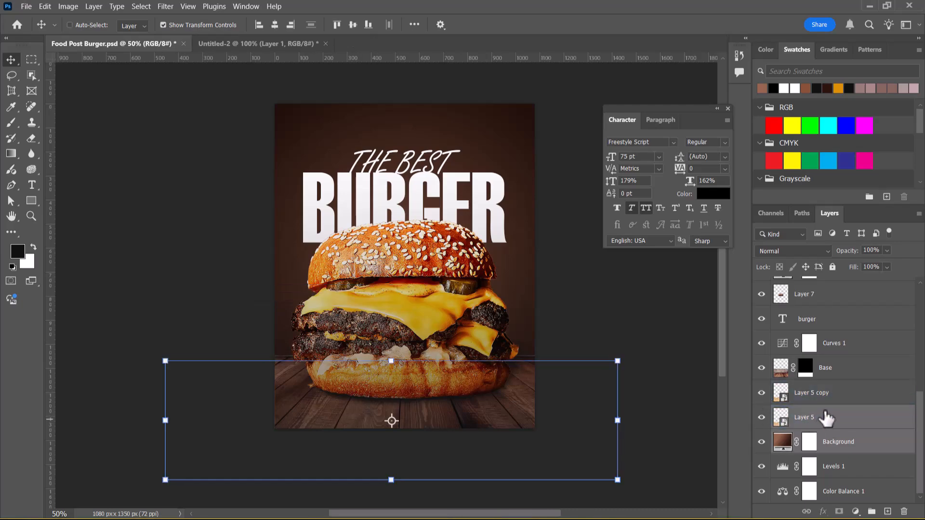
{"action": "left_click", "coordinate": [827, 396]}
{"action": "left_click", "coordinate": [810, 415], "text": "ctrl"}
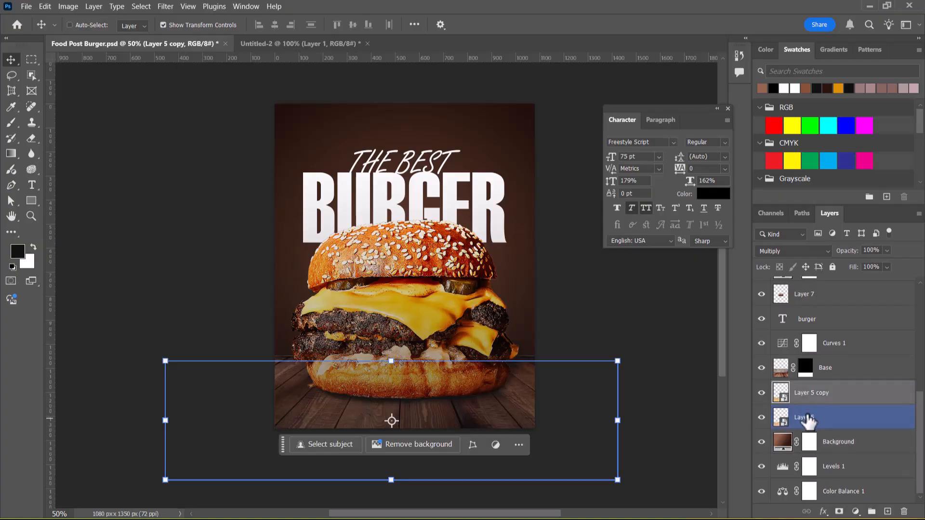
{"action": "double_click", "coordinate": [806, 418]}
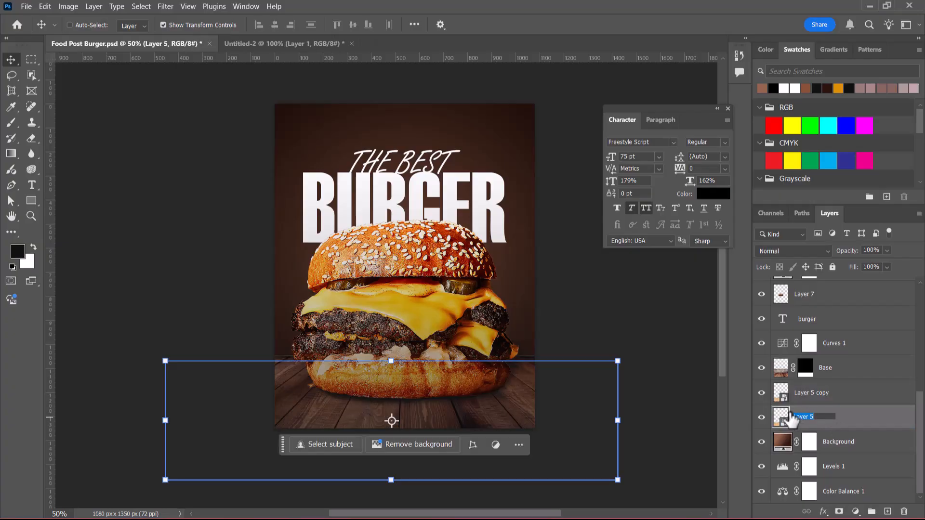
{"action": "left_click", "coordinate": [762, 367]}
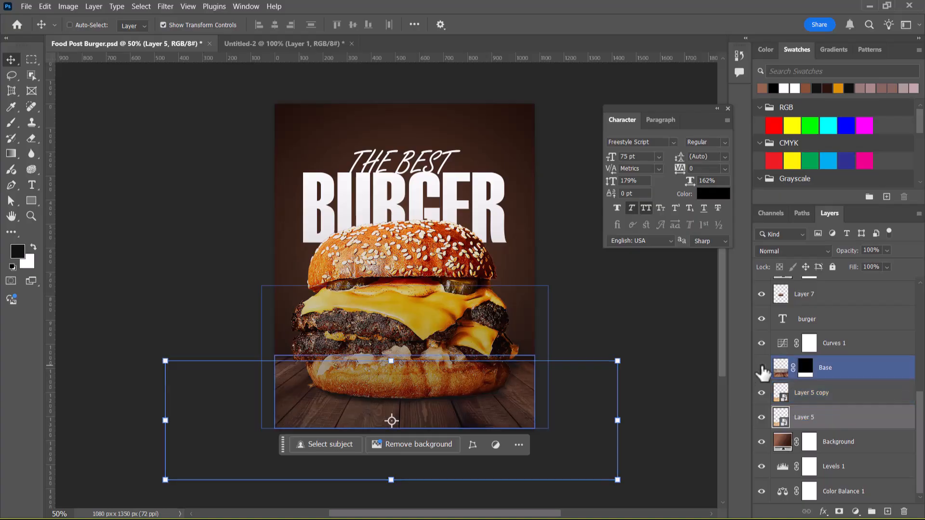
{"action": "left_click", "coordinate": [762, 368]}
{"action": "left_click", "coordinate": [761, 367]}
{"action": "double_click", "coordinate": [808, 419]}
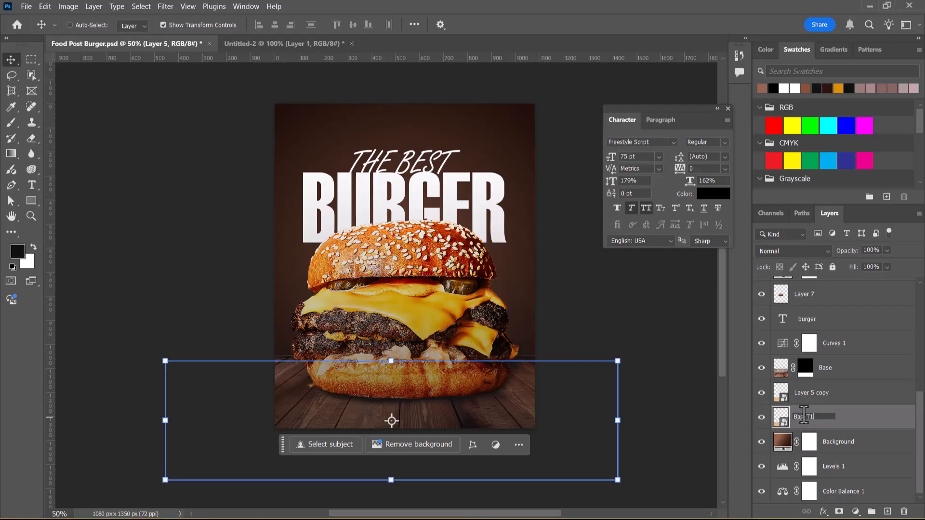
{"action": "key", "text": "Return"}
- Rename the Layer 5 copy layer as BaseT1
{"action": "left_click", "coordinate": [814, 392]}
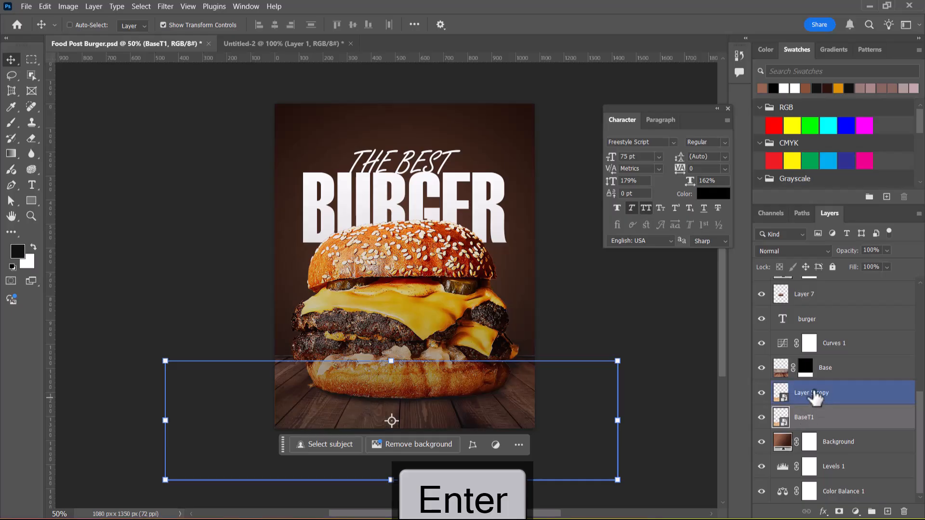
{"action": "double_click", "coordinate": [812, 392]}
{"action": "type", "text": "Bas"}
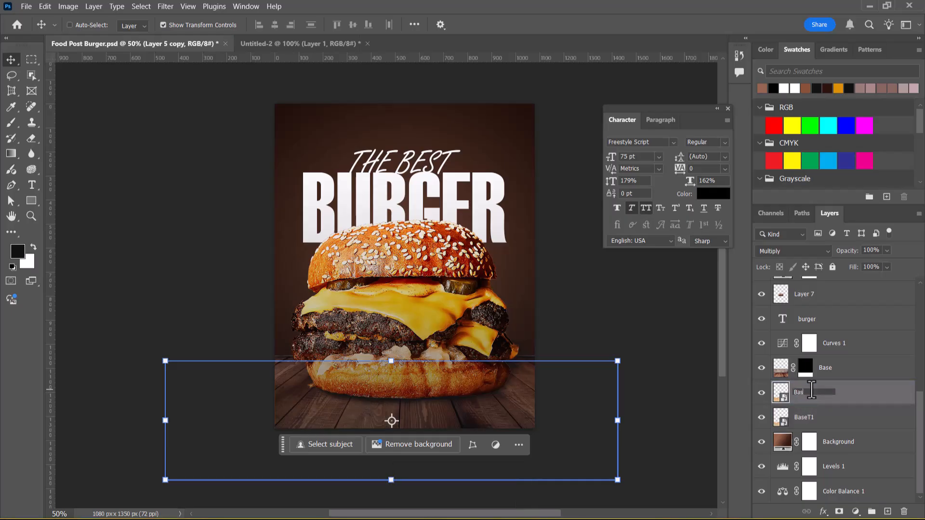
{"action": "type", "text": "eT1"}
{"action": "key", "text": "Return"}
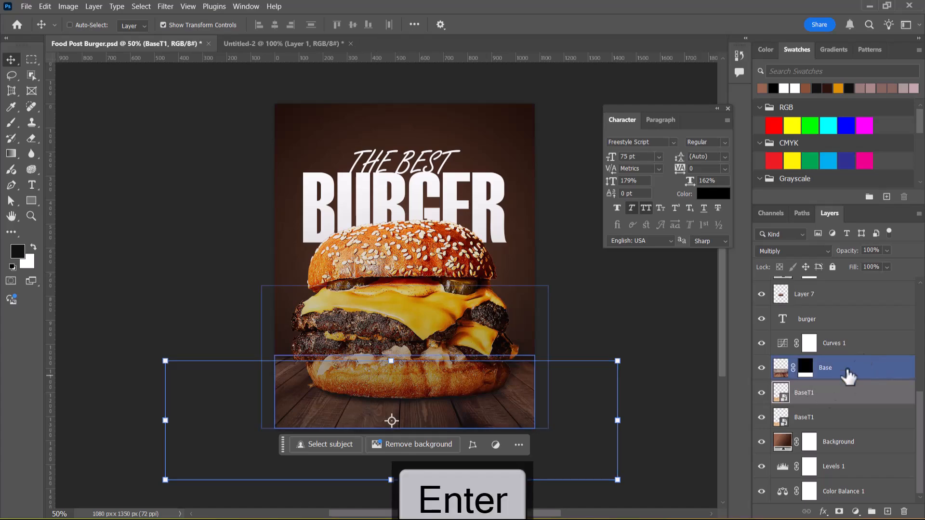
- Rename the masked Base layer as BaseType2
{"action": "left_click", "coordinate": [828, 374]}
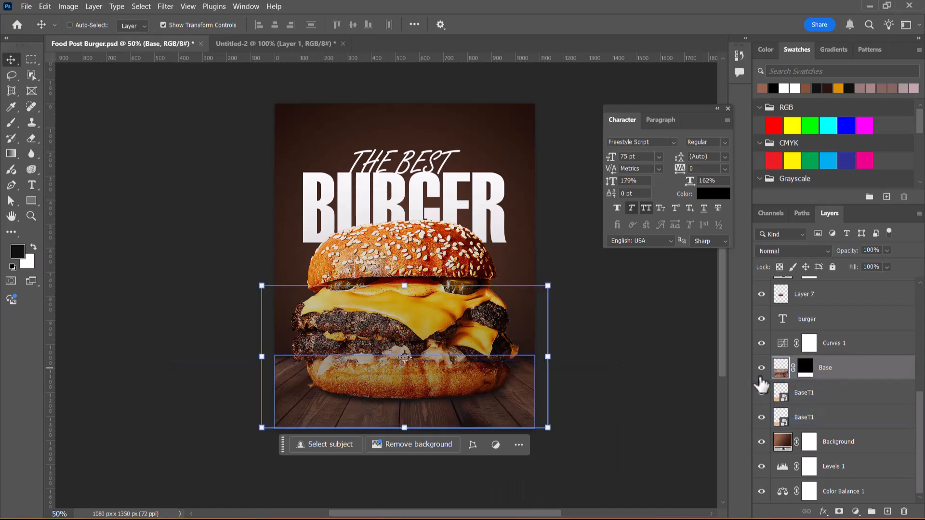
{"action": "double_click", "coordinate": [831, 368]}
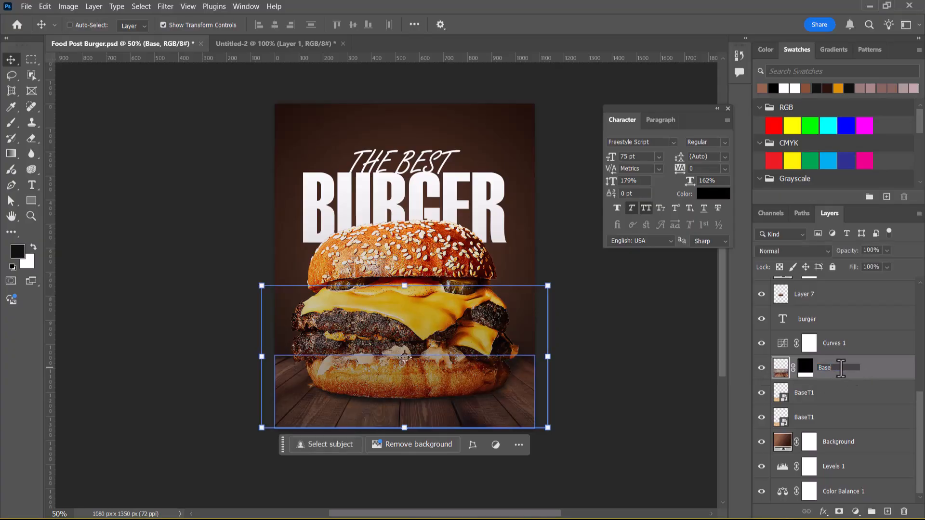
{"action": "type", "text": "Type2"}
{"action": "key", "text": "Return"}
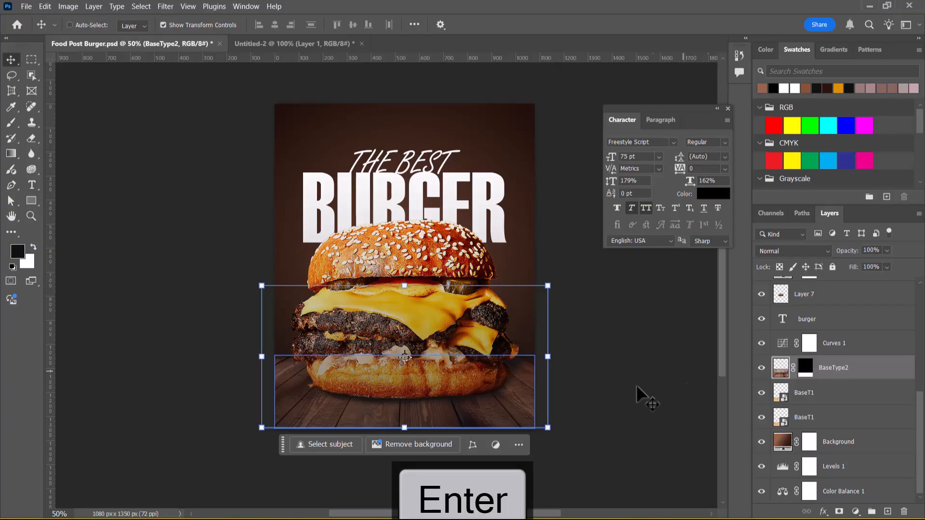
- Look at the burger reference post in Chrome, return to Photoshop and toggle BaseType2 to compare the floor
{"action": "key", "text": "alt+Tab"}
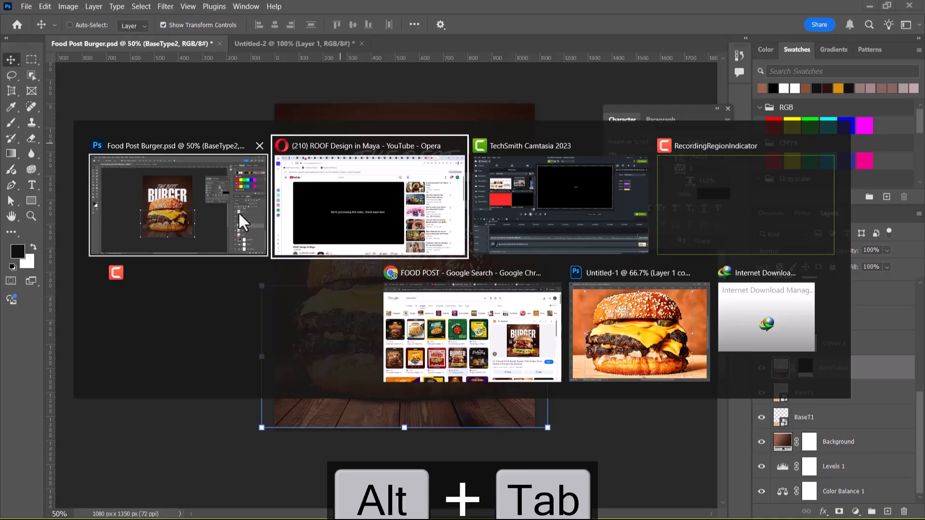
{"action": "left_click", "coordinate": [510, 341]}
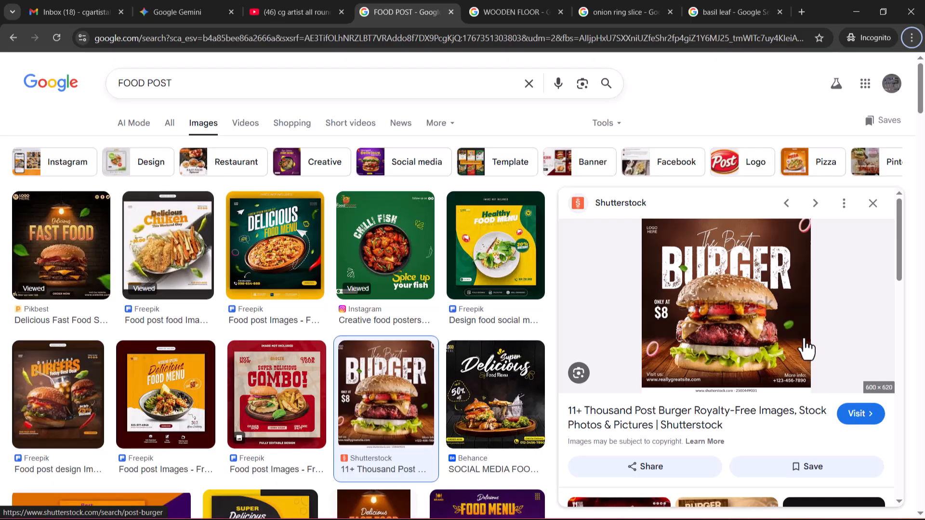
{"action": "key", "text": "alt+Tab"}
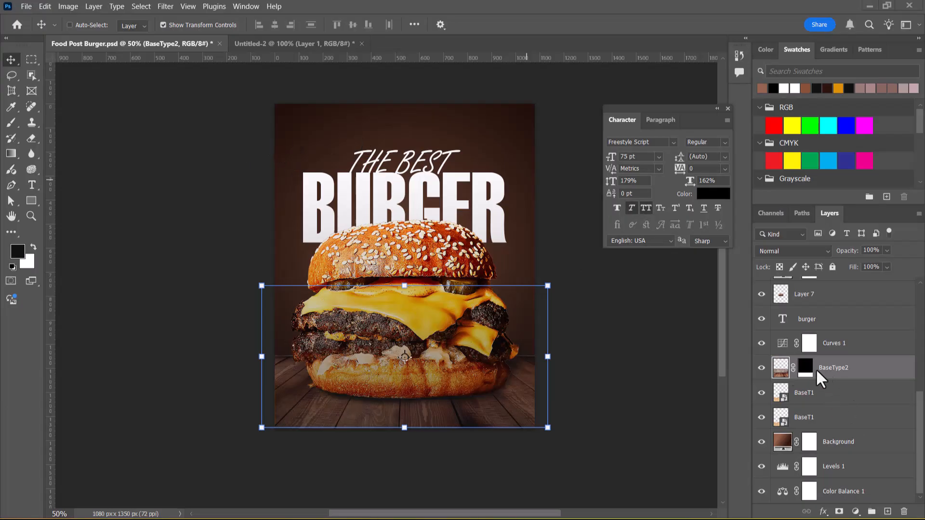
{"action": "left_click", "coordinate": [762, 368]}
{"action": "left_click", "coordinate": [761, 368]}
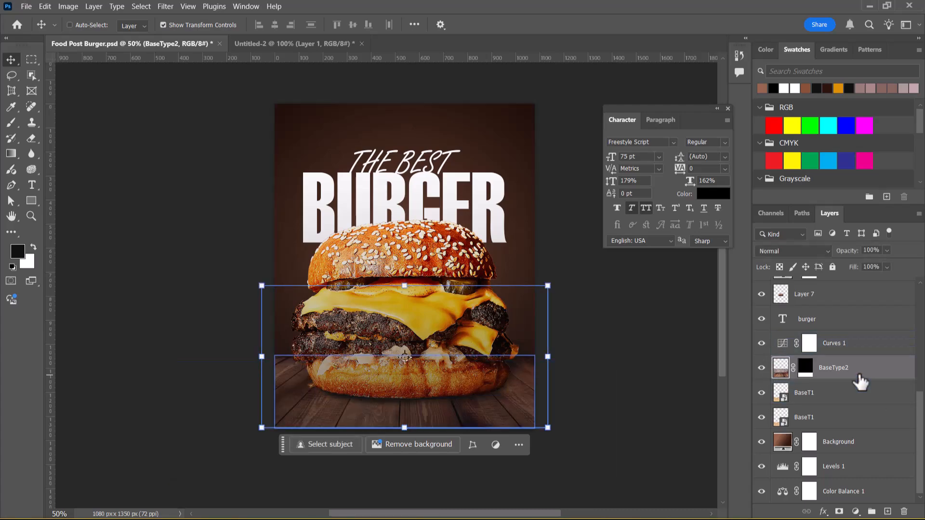
- Isolate the BaseType2 layer, delete its layer mask and add a new black-filled mask
{"action": "left_click", "coordinate": [808, 379]}
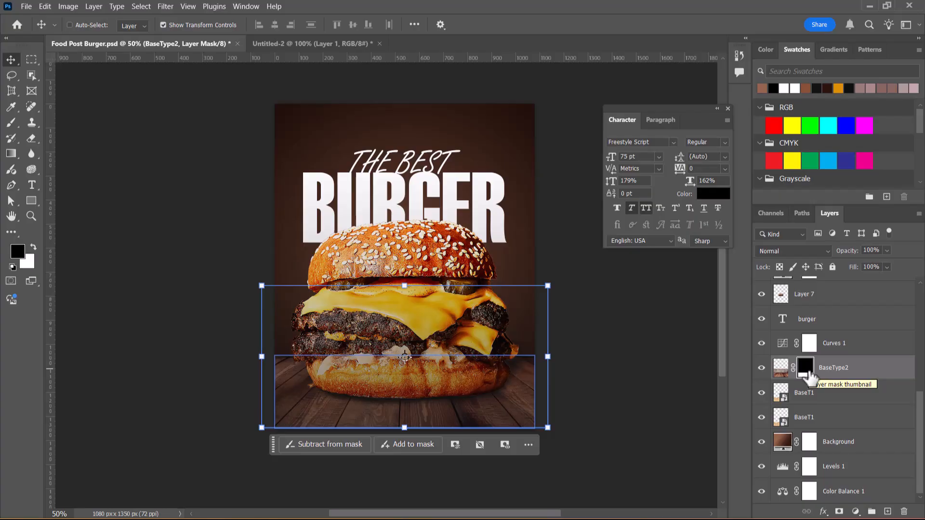
{"action": "left_click", "coordinate": [761, 369], "text": "alt"}
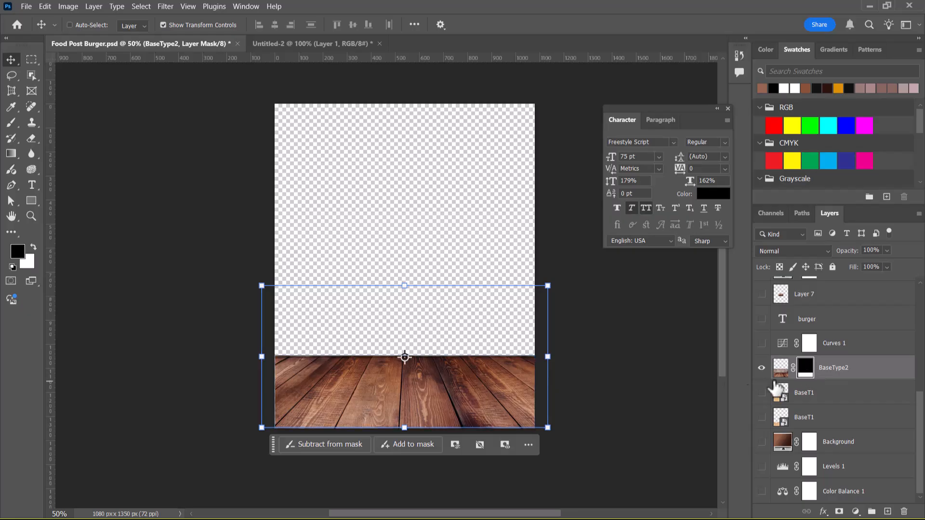
{"action": "right_click", "coordinate": [810, 375]}
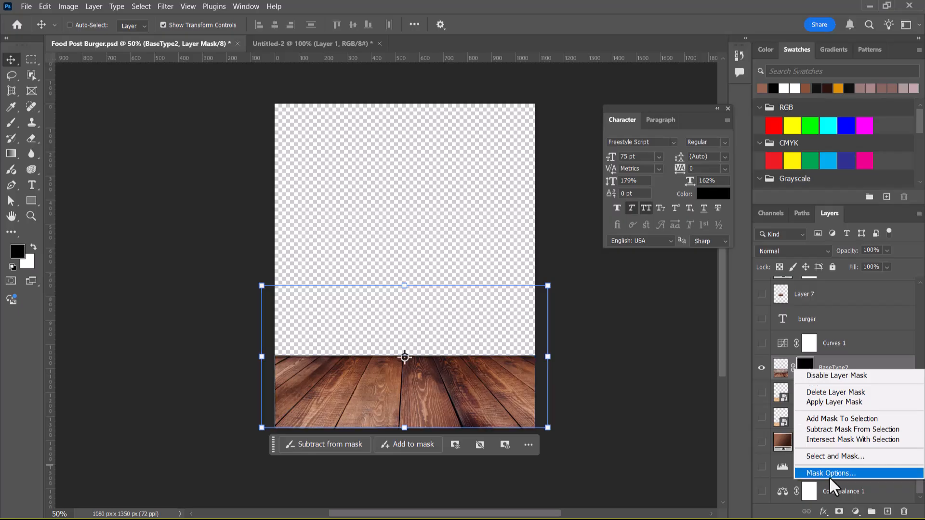
{"action": "left_click", "coordinate": [848, 393]}
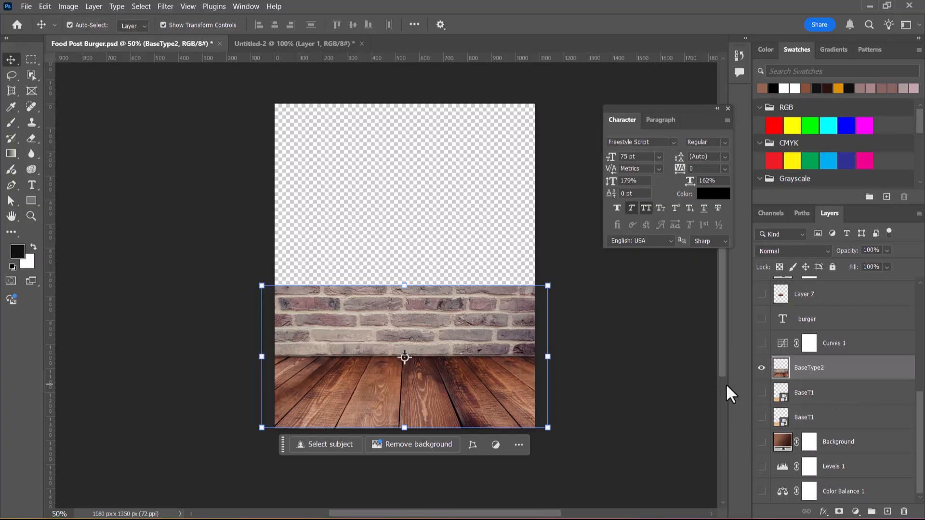
{"action": "key", "text": "ctrl+d"}
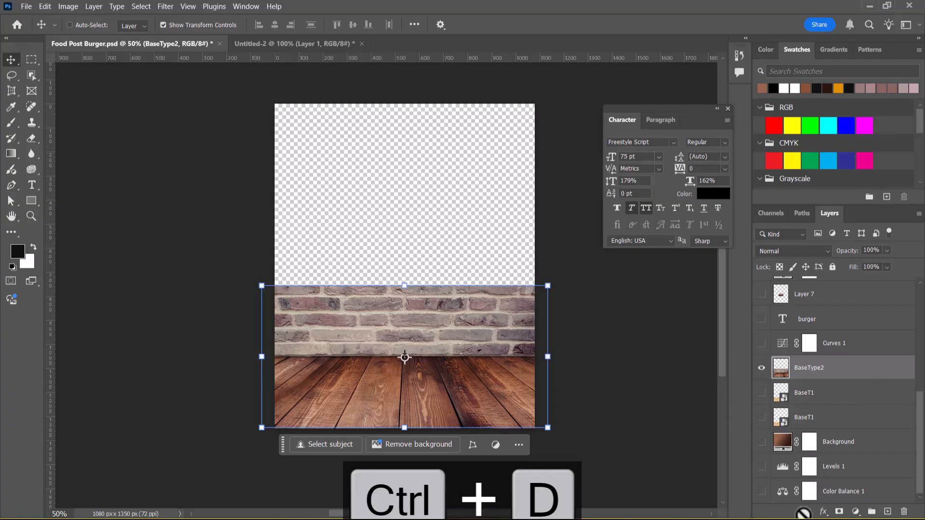
{"action": "left_click", "coordinate": [839, 511], "text": "alt"}
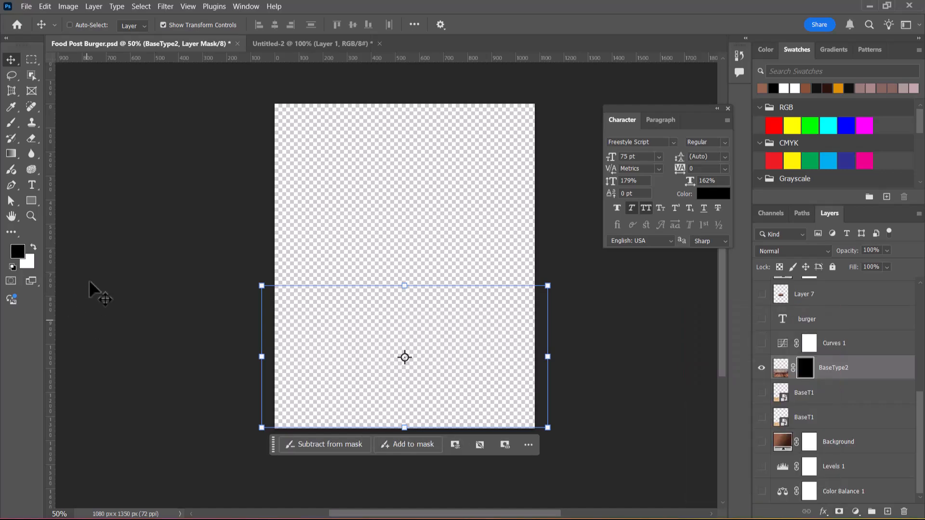
- Draw a black-to-white radial gradient on BaseType2's mask, from the floor's back edge to just below the canvas
{"action": "left_click", "coordinate": [10, 153]}
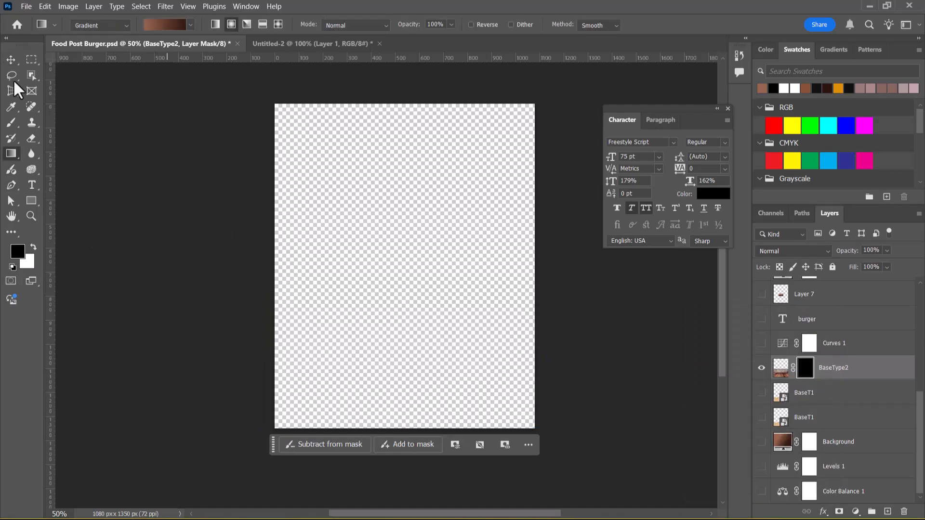
{"action": "left_click", "coordinate": [177, 28]}
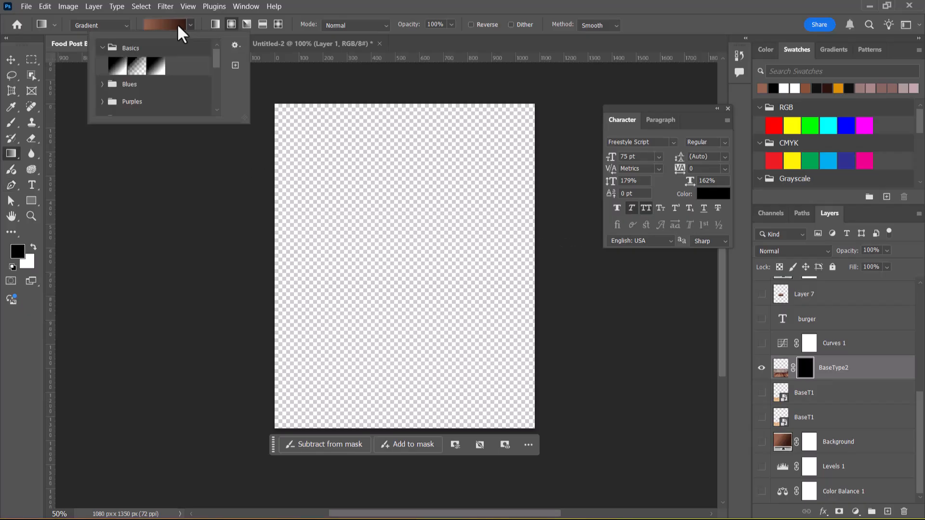
{"action": "left_click", "coordinate": [156, 66]}
{"action": "left_click_drag", "start_coordinate": [393, 362], "coordinate": [396, 441]}
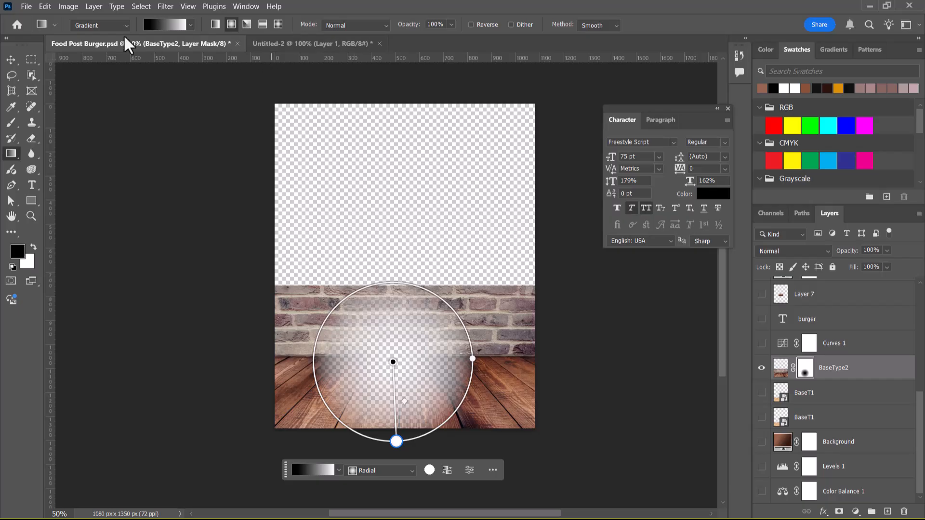
- Make the mask gradient linear, fade the brick wall out just above the wooden floor, and show all layers again
{"action": "left_click", "coordinate": [104, 28]}
{"action": "left_click", "coordinate": [104, 28]}
{"action": "left_click", "coordinate": [216, 24]}
{"action": "left_click_drag", "start_coordinate": [393, 361], "coordinate": [400, 256]}
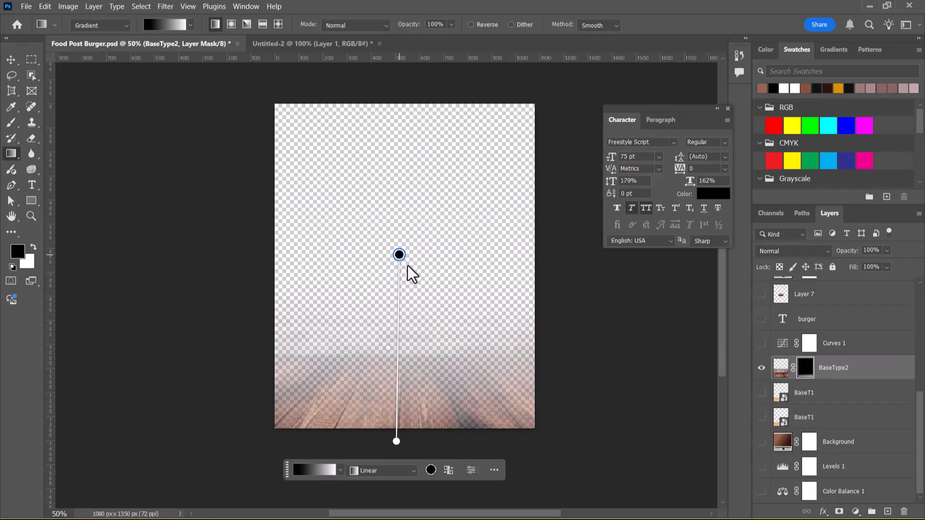
{"action": "left_click_drag", "start_coordinate": [397, 441], "coordinate": [401, 365]}
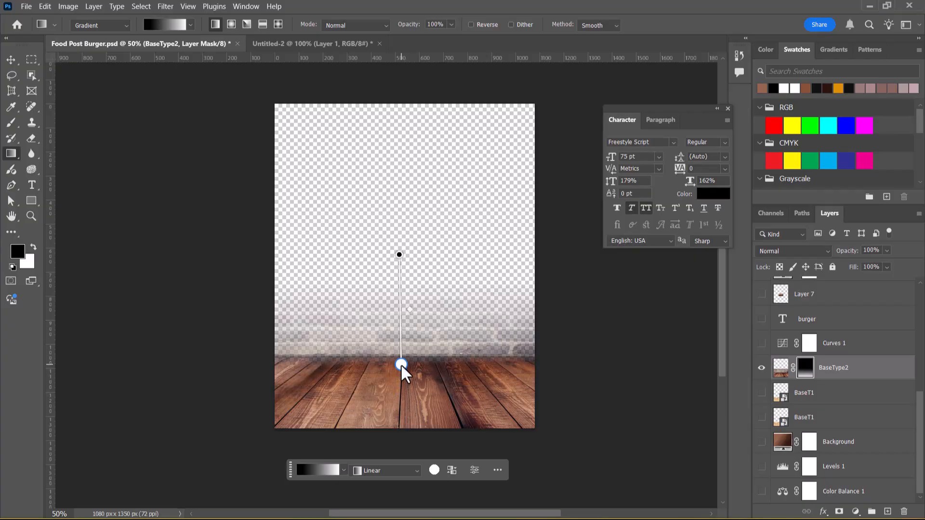
{"action": "left_click_drag", "start_coordinate": [399, 254], "coordinate": [401, 327]}
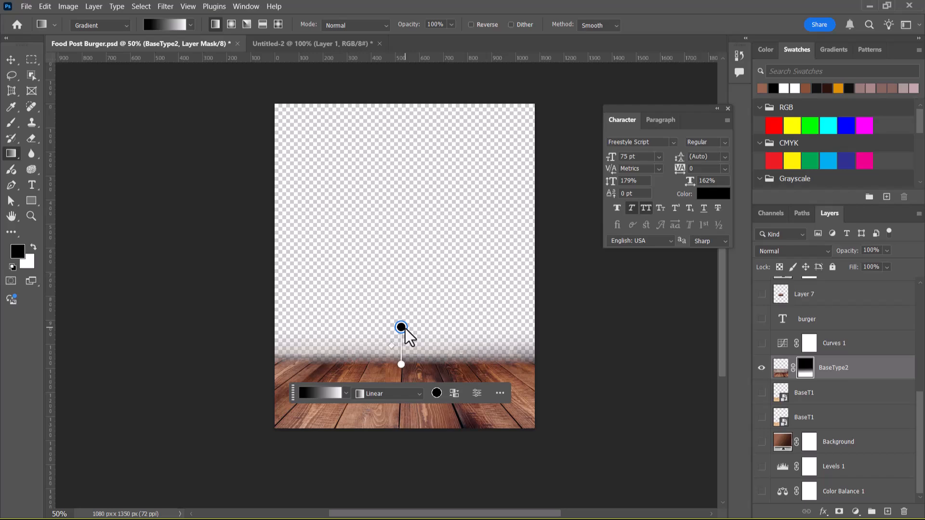
{"action": "key", "text": "v"}
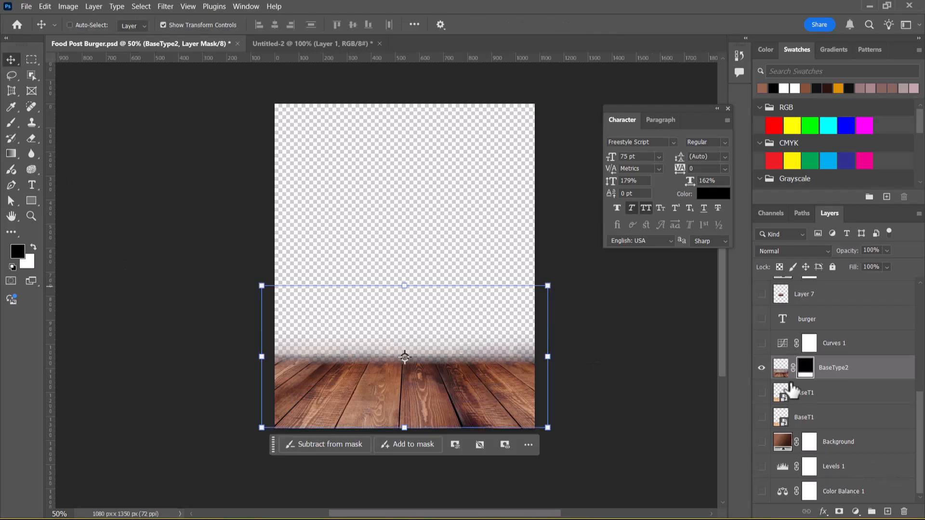
{"action": "left_click", "coordinate": [761, 369], "text": "alt"}
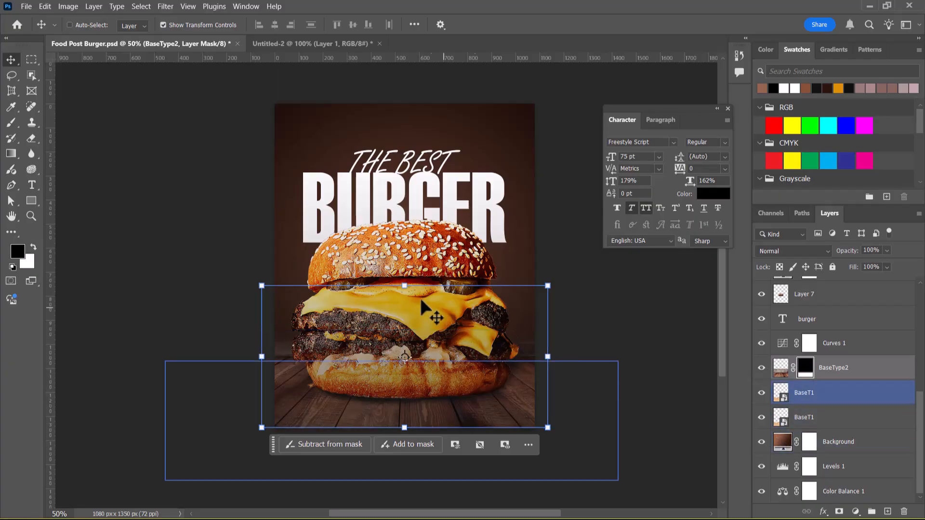
{"action": "double_click", "coordinate": [806, 371]}
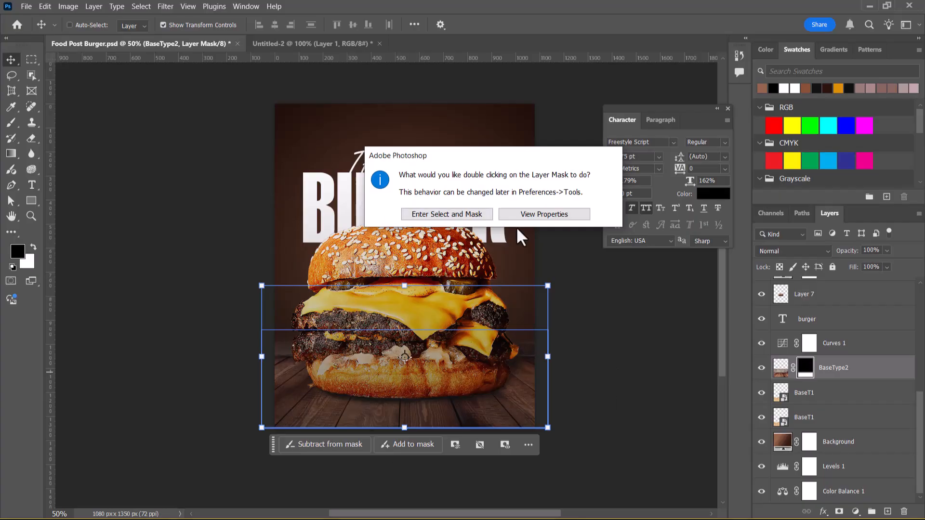
{"action": "key", "text": "ctrl+z"}
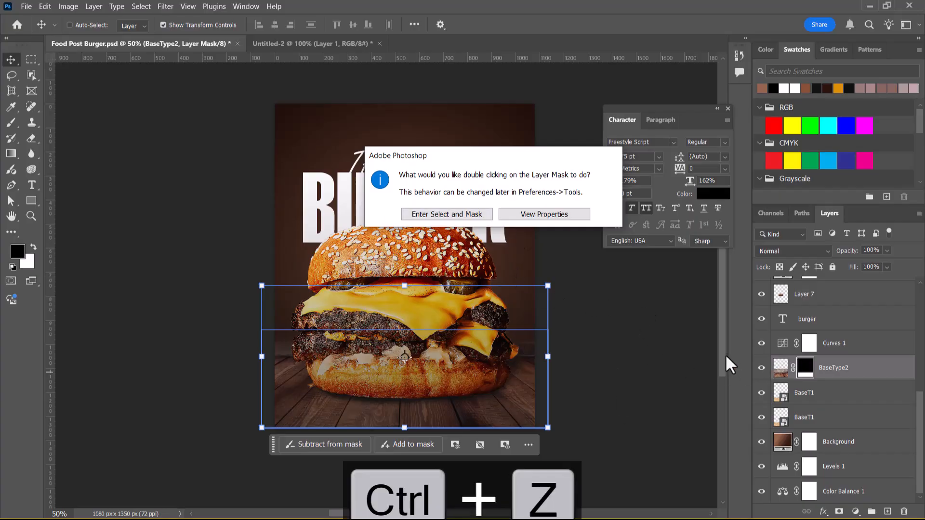
{"action": "left_click", "coordinate": [550, 216]}
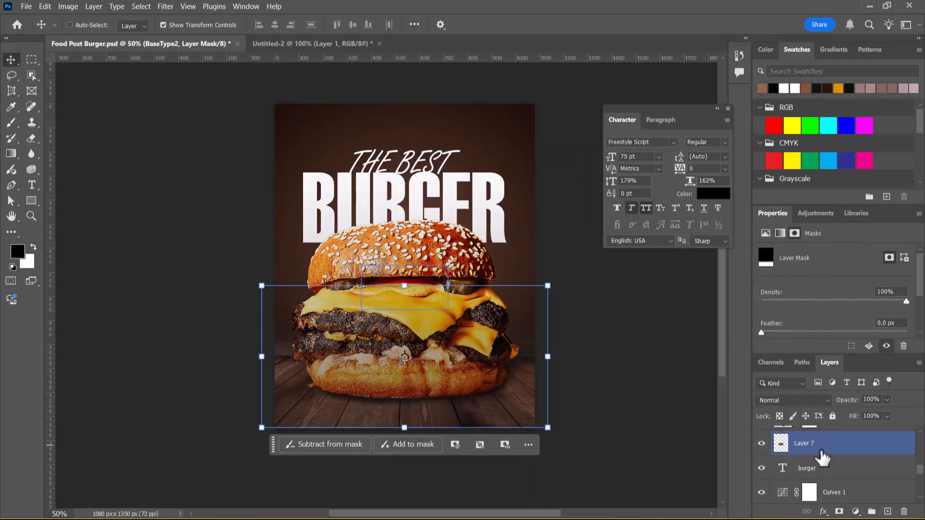
{"action": "left_click", "coordinate": [919, 215]}
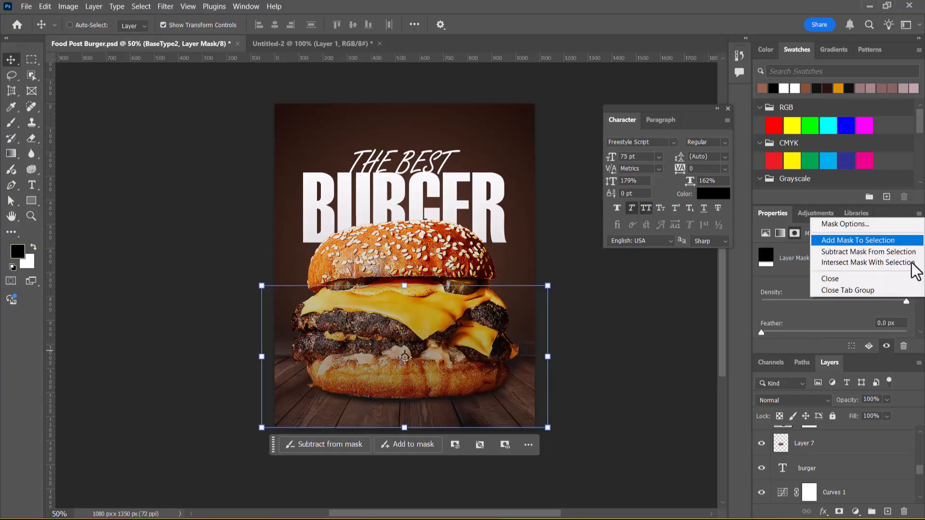
{"action": "left_click", "coordinate": [880, 290]}
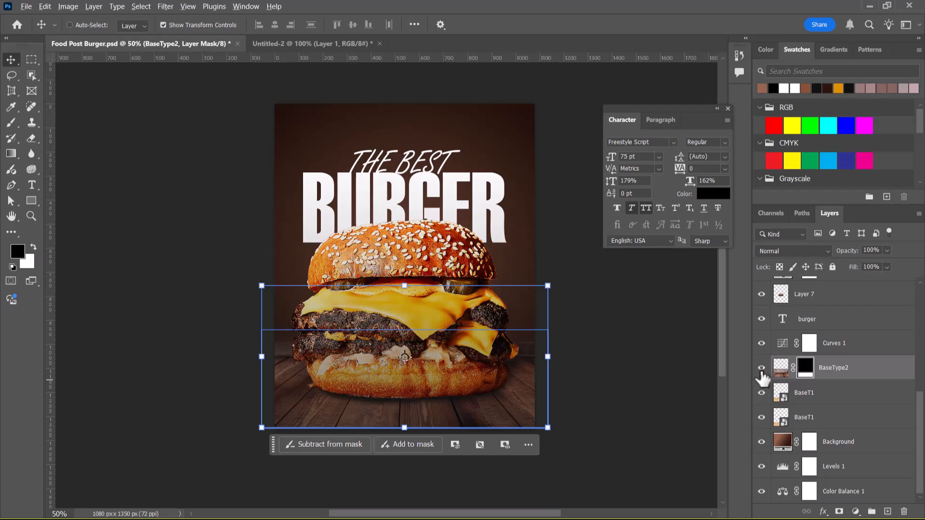
- Isolate BaseType2, show all layers again and shorten its mask gradient so the fade starts just above the wooden floor
{"action": "left_click", "coordinate": [762, 368], "text": "alt"}
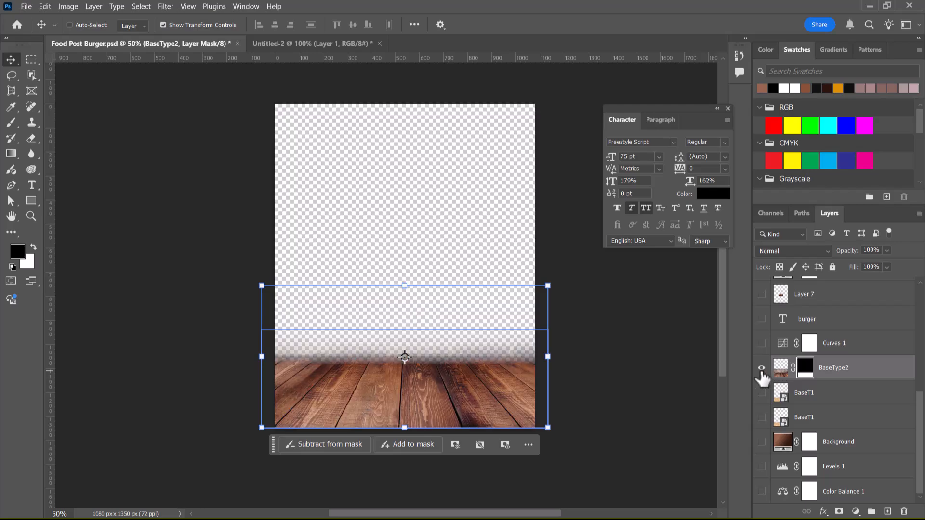
{"action": "left_click", "coordinate": [10, 153]}
{"action": "left_click_drag", "start_coordinate": [401, 327], "coordinate": [401, 364]}
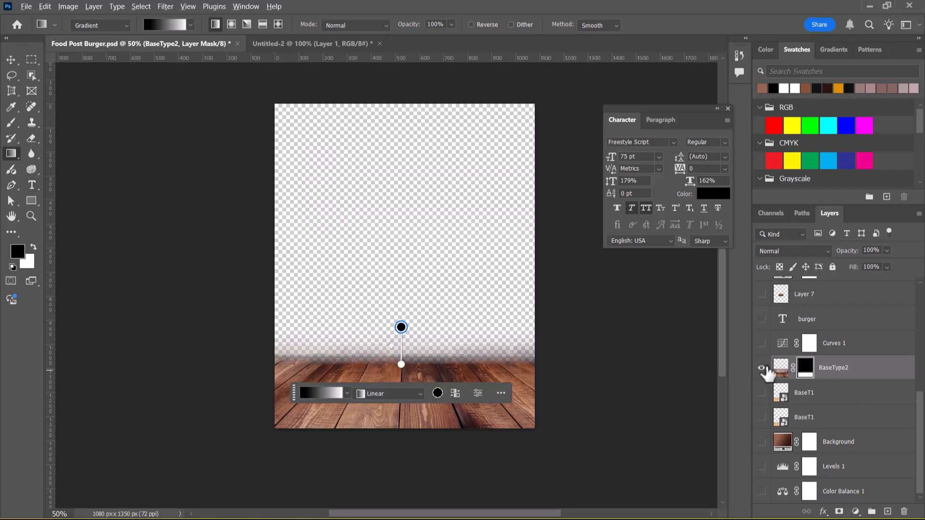
{"action": "left_click", "coordinate": [761, 368], "text": "alt"}
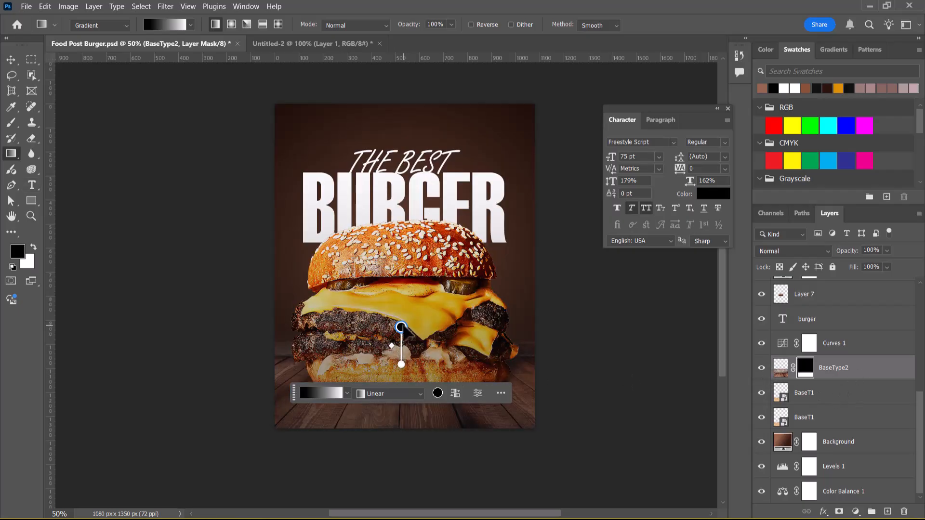
{"action": "left_click_drag", "start_coordinate": [401, 328], "coordinate": [402, 348]}
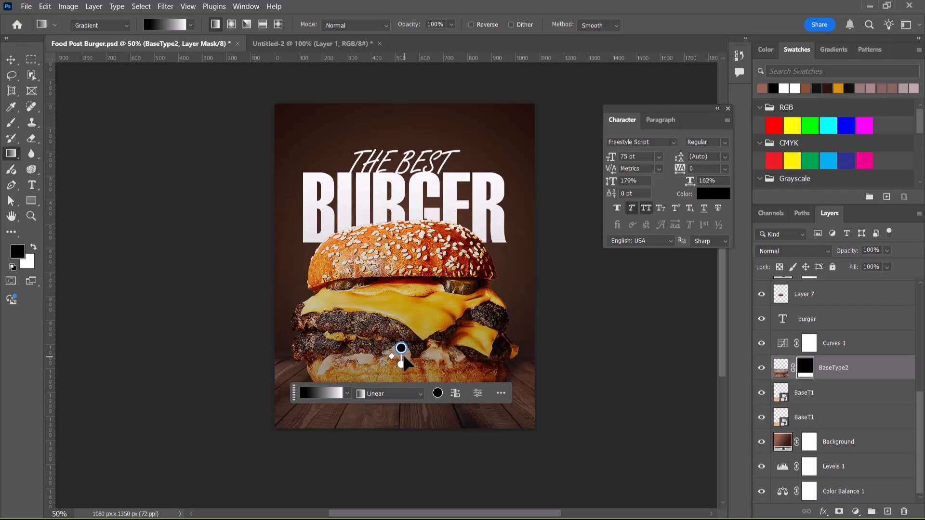
- Toggle the visibility of the Curves 1 and burger text layers off and on to compare their effect
{"action": "left_click", "coordinate": [856, 348]}
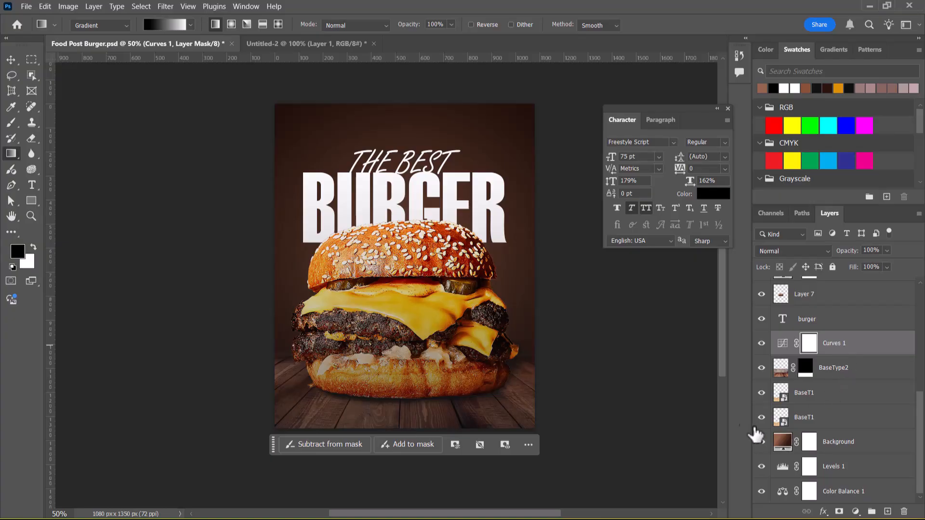
{"action": "left_click", "coordinate": [761, 343]}
{"action": "left_click", "coordinate": [761, 343]}
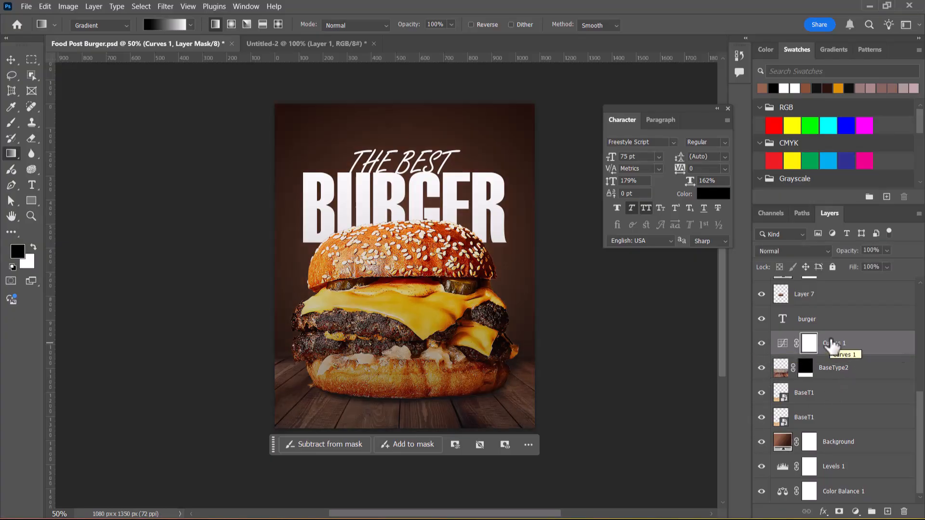
{"action": "left_click", "coordinate": [767, 319]}
{"action": "left_click", "coordinate": [761, 320]}
{"action": "left_click", "coordinate": [761, 320]}
- Study the distressed BURGER heading in the Chrome reference post, switching between it and the Photoshop poster
{"action": "key", "text": "alt+Tab"}
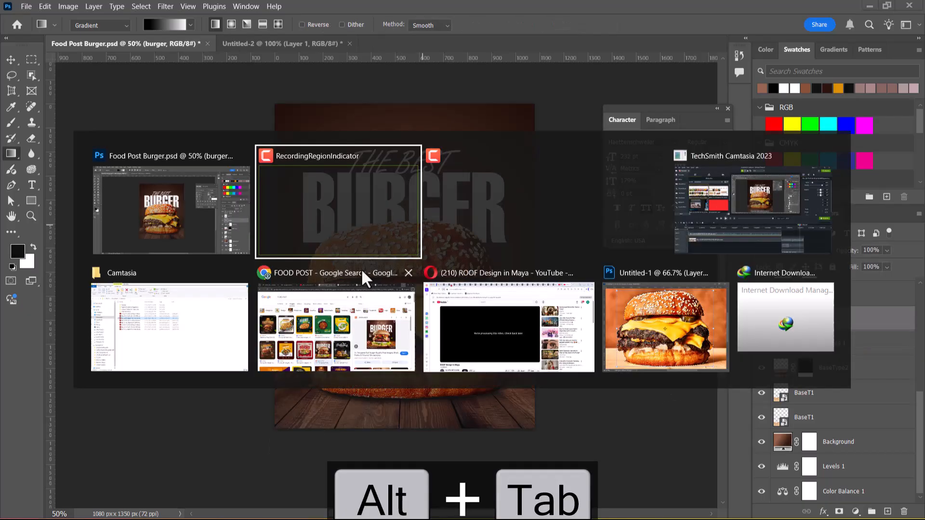
{"action": "left_click", "coordinate": [378, 351]}
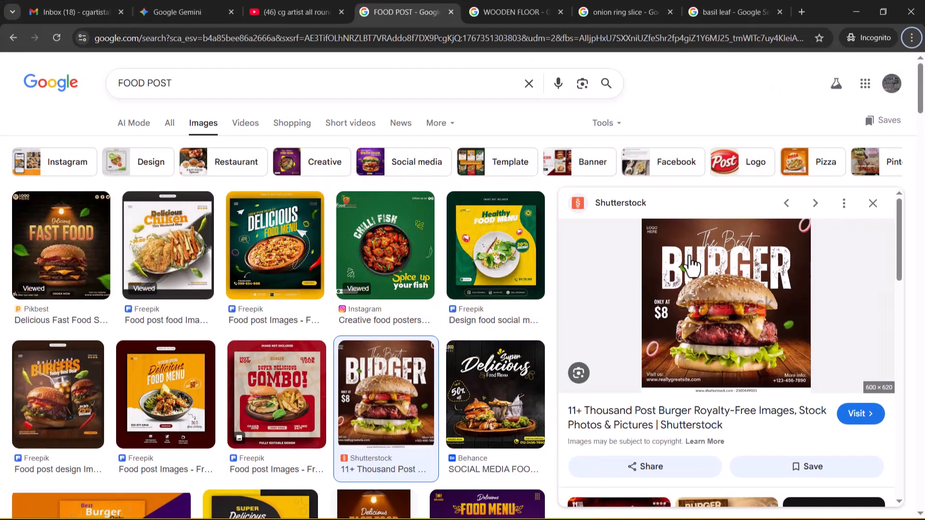
{"action": "key", "text": "alt+Tab"}
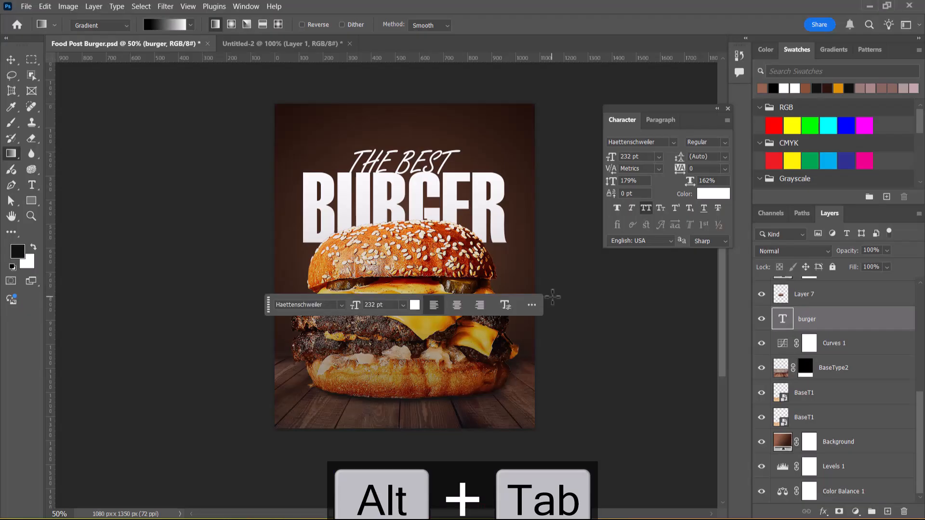
{"action": "key", "text": "alt+Tab"}
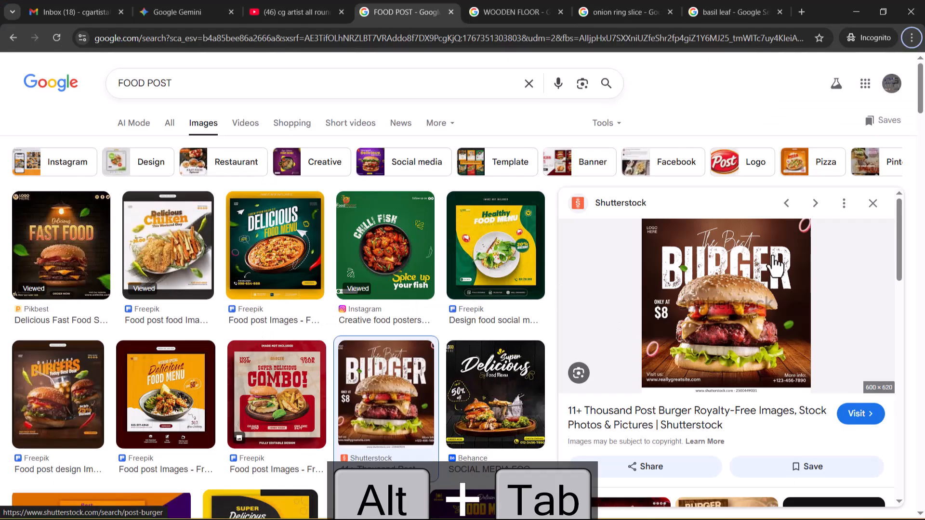
{"action": "key", "text": "alt+Tab"}
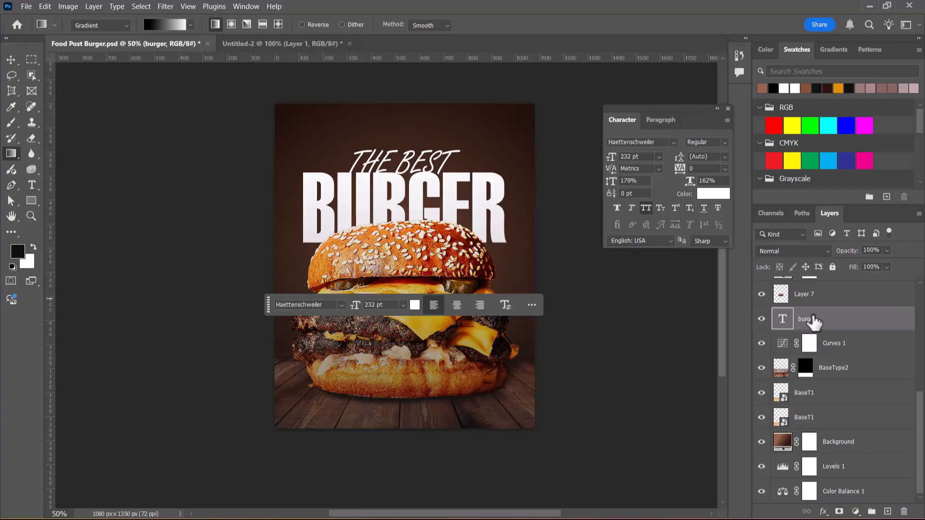
- Duplicate the burger text layer, hide the original and rasterize the copy
{"action": "key", "text": "ctrl+j"}
{"action": "left_click", "coordinate": [761, 343]}
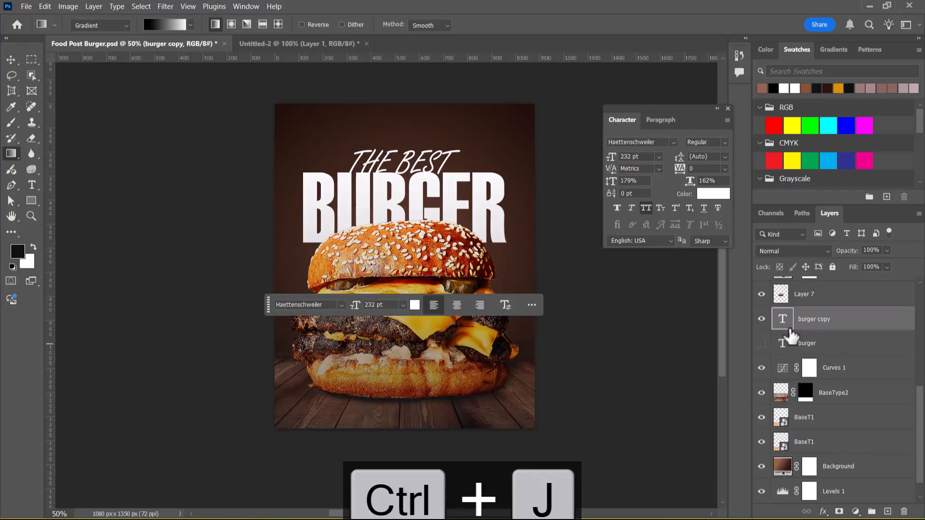
{"action": "right_click", "coordinate": [802, 317]}
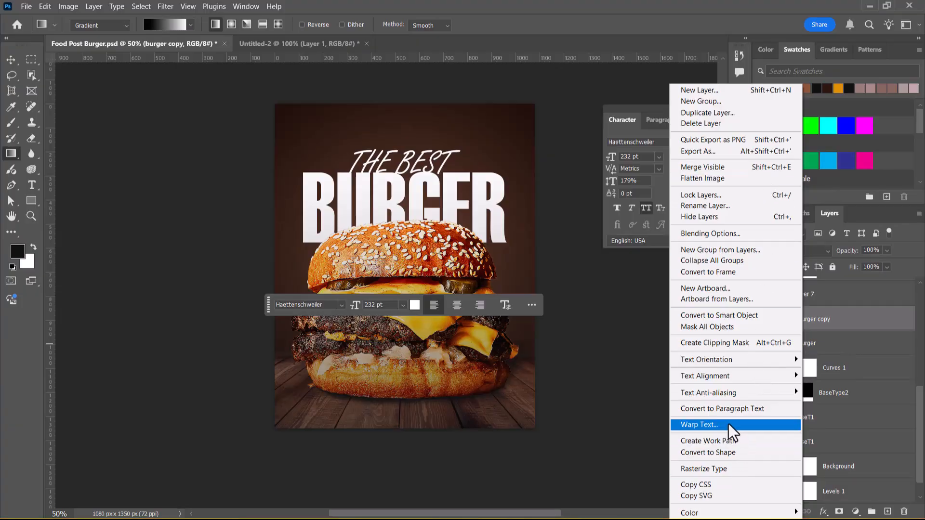
{"action": "left_click", "coordinate": [712, 470]}
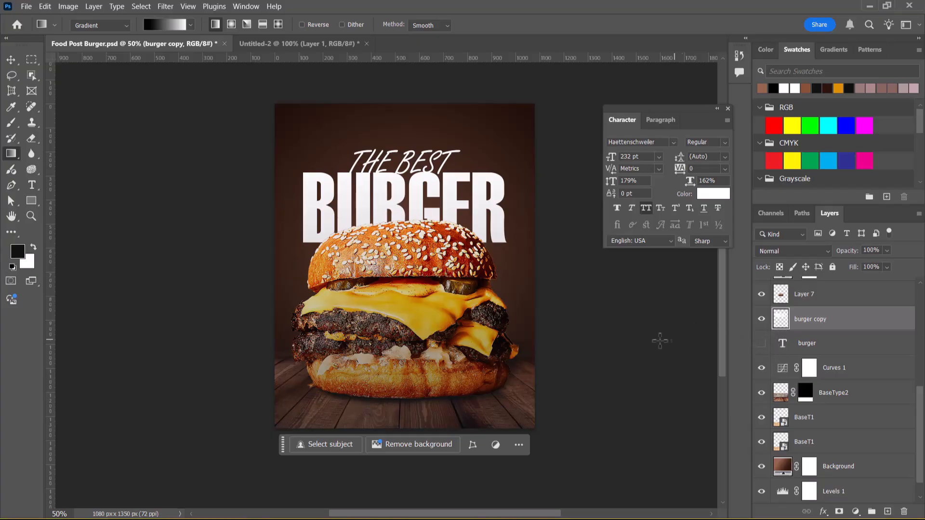
- Recheck the reference in Chrome, choose the 112 px KYLE Bonus Chunky Charcoal brush in Photoshop and add a layer mask to burger copy
{"action": "key", "text": "b"}
{"action": "key", "text": "alt+Tab"}
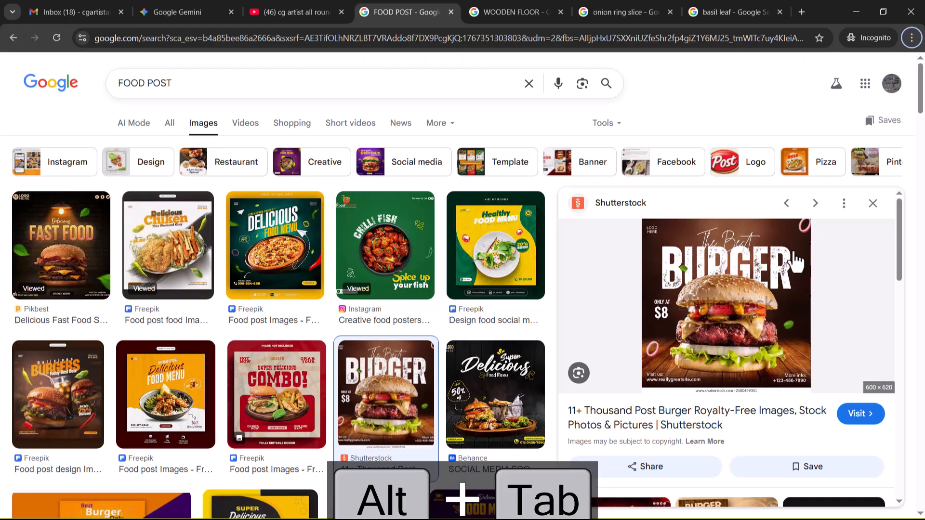
{"action": "key", "text": "alt+Tab"}
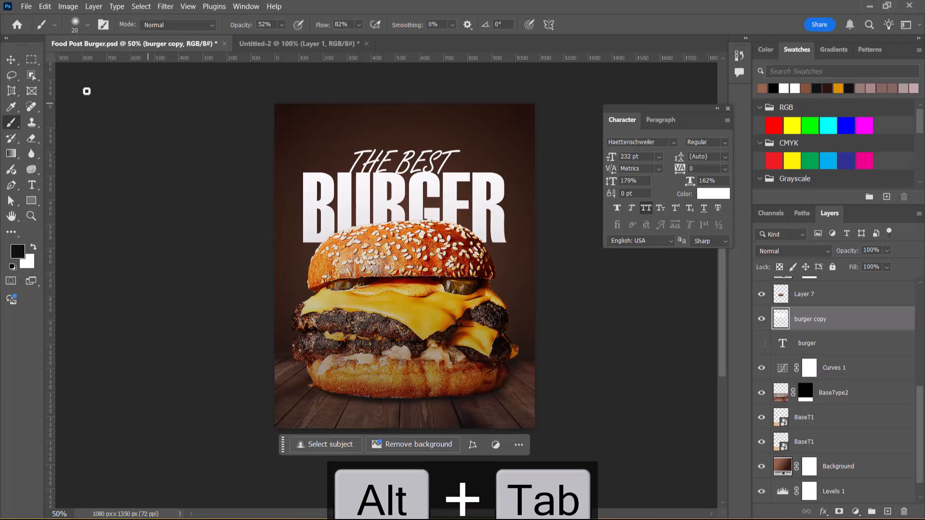
{"action": "left_click", "coordinate": [75, 24]}
{"action": "left_click", "coordinate": [84, 137]}
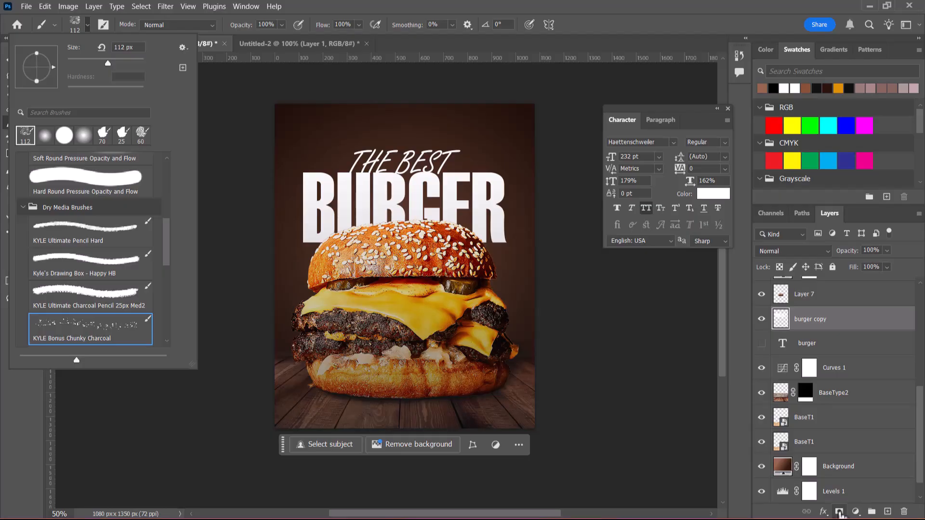
{"action": "left_click", "coordinate": [839, 511]}
- Paint black charcoal texture on the mask over the first letters of BURGER, undoing unwanted strokes
{"action": "mouse_move", "coordinate": [313, 212]}
{"action": "left_mouse_down"}
{"action": "mouse_move", "coordinate": [335, 226]}
{"action": "mouse_move", "coordinate": [323, 211]}
{"action": "left_mouse_up"}
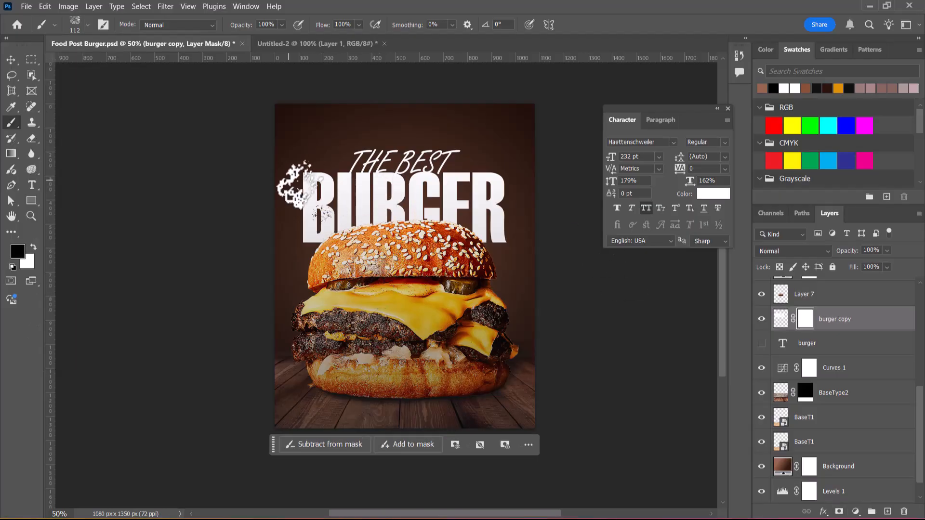
{"action": "left_click_drag", "start_coordinate": [346, 201], "coordinate": [344, 243]}
{"action": "key", "text": "ctrl+z"}
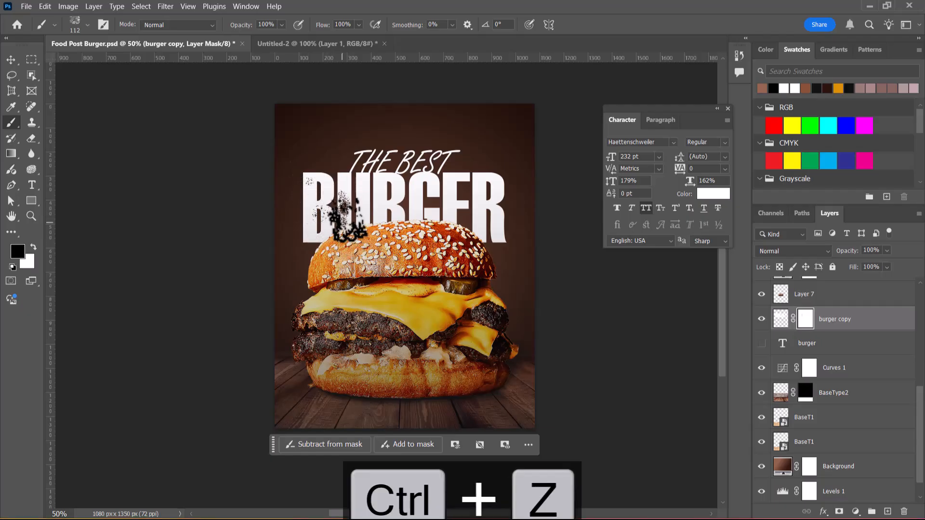
{"action": "left_click_drag", "start_coordinate": [375, 202], "coordinate": [378, 232]}
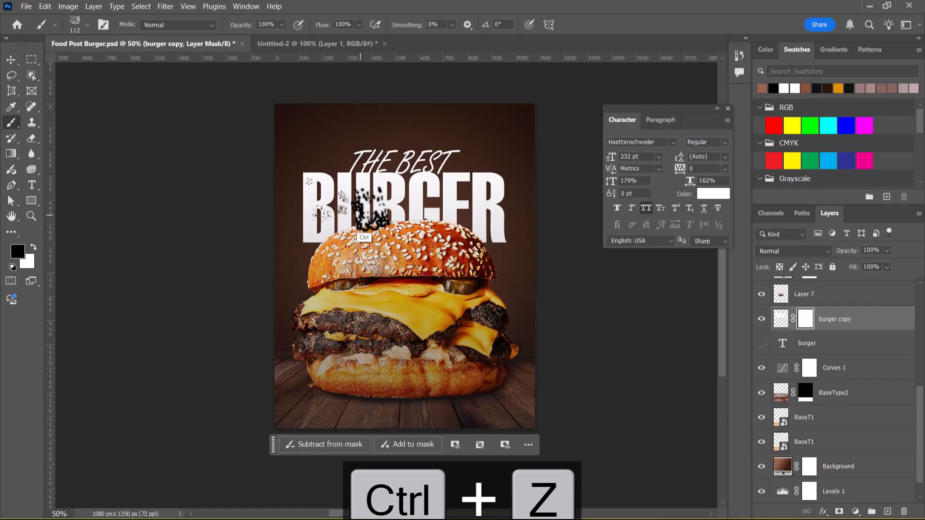
{"action": "key", "text": "ctrl+z"}
- Distress the remaining BURGER letters on the mask with the charcoal brush, varying its size between 90 and 250 px
{"action": "key", "text": "bracketright"}
{"action": "key", "text": "bracketright"}
{"action": "mouse_move", "coordinate": [385, 203]}
{"action": "left_mouse_down"}
{"action": "mouse_move", "coordinate": [366, 226]}
{"action": "mouse_move", "coordinate": [397, 224]}
{"action": "mouse_move", "coordinate": [405, 181]}
{"action": "mouse_move", "coordinate": [419, 180]}
{"action": "mouse_move", "coordinate": [420, 217]}
{"action": "mouse_move", "coordinate": [414, 205]}
{"action": "mouse_move", "coordinate": [417, 214]}
{"action": "mouse_move", "coordinate": [467, 198]}
{"action": "mouse_move", "coordinate": [458, 207]}
{"action": "mouse_move", "coordinate": [457, 193]}
{"action": "mouse_move", "coordinate": [443, 195]}
{"action": "mouse_move", "coordinate": [501, 192]}
{"action": "left_mouse_up"}
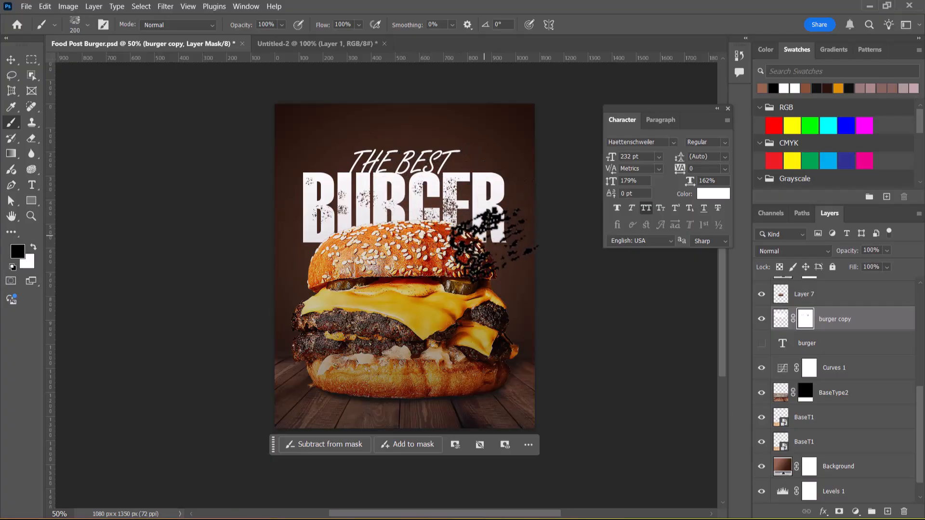
{"action": "key", "text": "bracketleft"}
{"action": "key", "text": "bracketleft"}
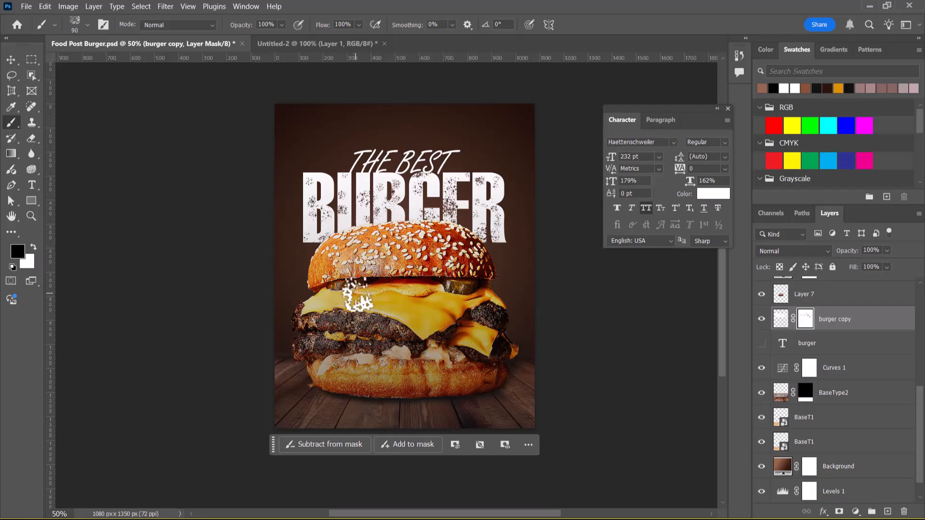
{"action": "key", "text": "bracketright"}
{"action": "key", "text": "bracketright"}
{"action": "key", "text": "bracketright"}
{"action": "key", "text": "bracketright"}
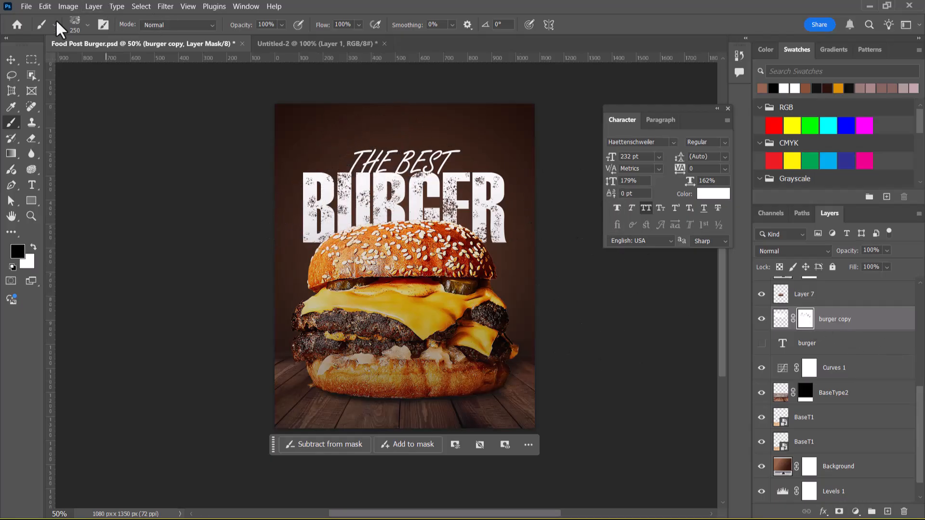
- Compare the lettering with the reference post in Chrome, return to Photoshop and bring up the commands for burger copy's layer mask
{"action": "key", "text": "alt+Tab"}
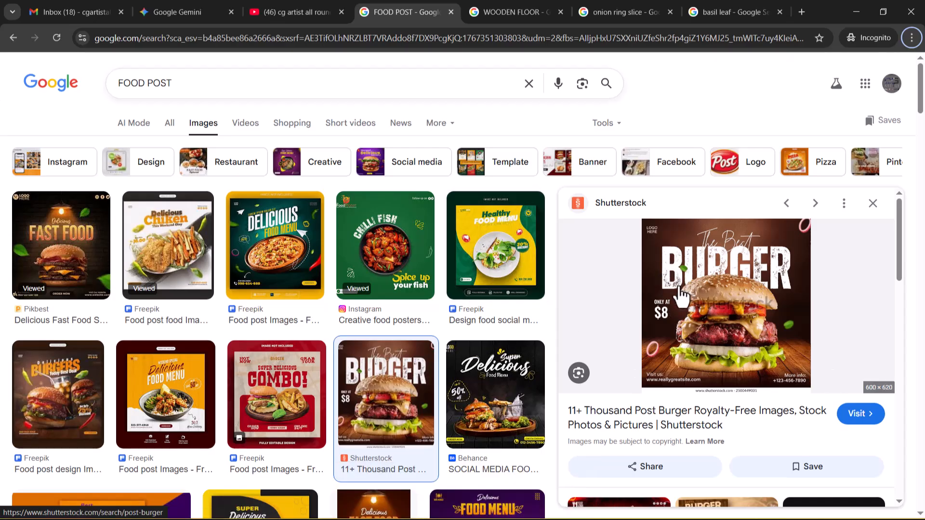
{"action": "key", "text": "alt+Tab"}
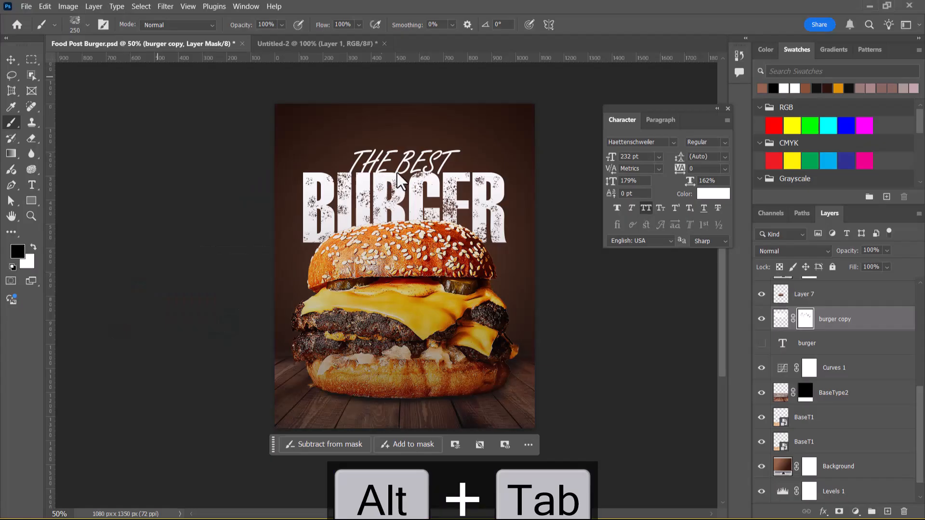
{"action": "right_click", "coordinate": [805, 328]}
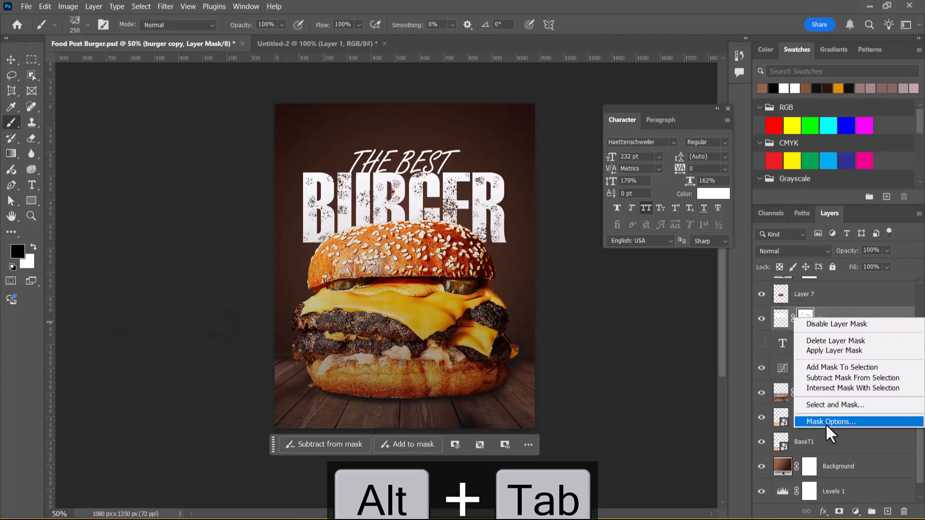
- Replace the layer mask on the "burger copy" layer with a fresh white mask and check the BURGER reference in the browser
{"action": "left_click", "coordinate": [849, 342]}
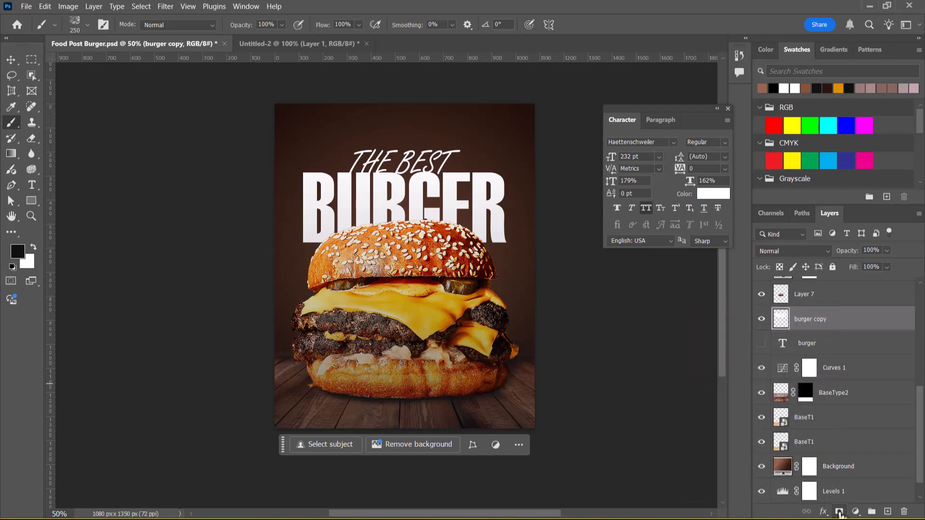
{"action": "left_click", "coordinate": [839, 513]}
{"action": "key", "text": "alt+Tab"}
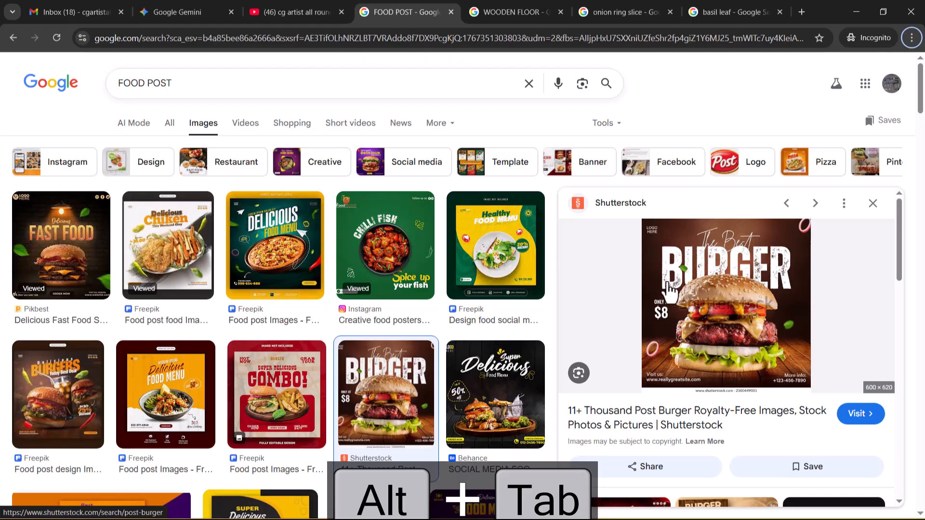
{"action": "key", "text": "alt+Tab"}
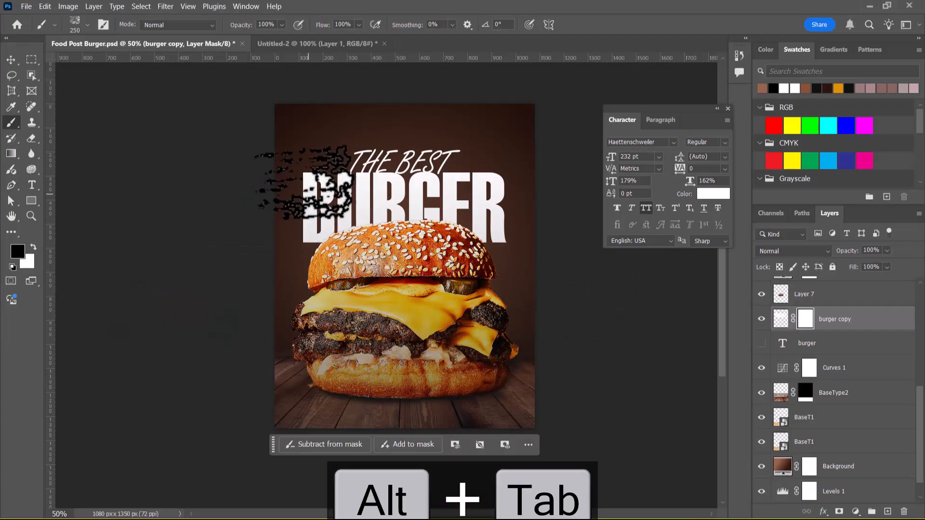
- Reduce the grunge brush and paint black on the mask to distress the lower part of the B's stem
{"action": "key", "text": "ctrl+equal"}
{"action": "key", "text": "ctrl+equal"}
{"action": "key", "text": "ctrl+equal"}
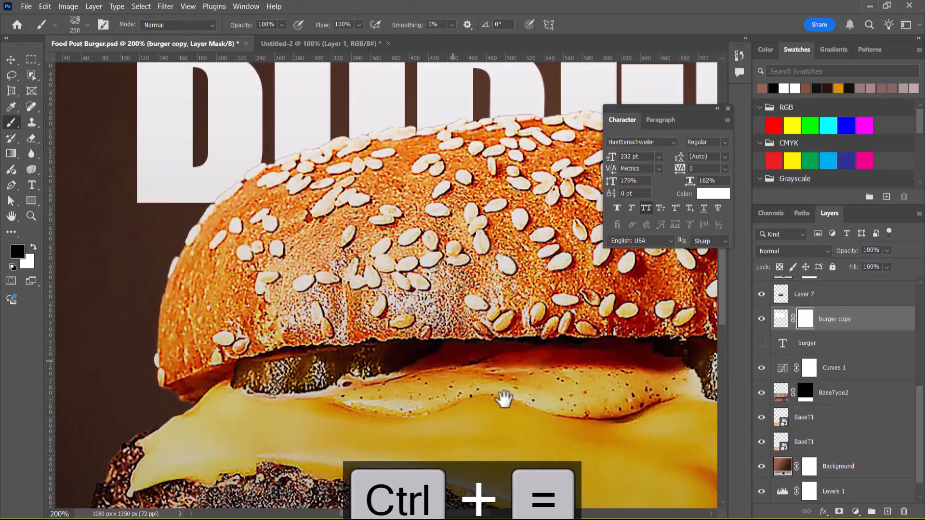
{"action": "left_click_drag", "start_coordinate": [504, 398], "coordinate": [569, 472]}
{"action": "key", "text": "bracketleft"}
{"action": "key", "text": "bracketleft"}
{"action": "key", "text": "bracketleft"}
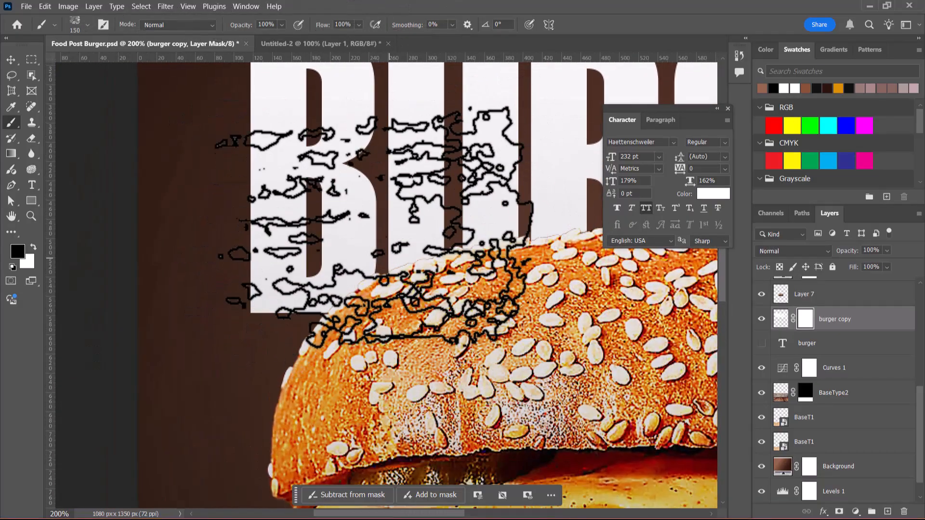
{"action": "left_click_drag", "start_coordinate": [281, 207], "coordinate": [275, 269]}
{"action": "key", "text": "bracketleft"}
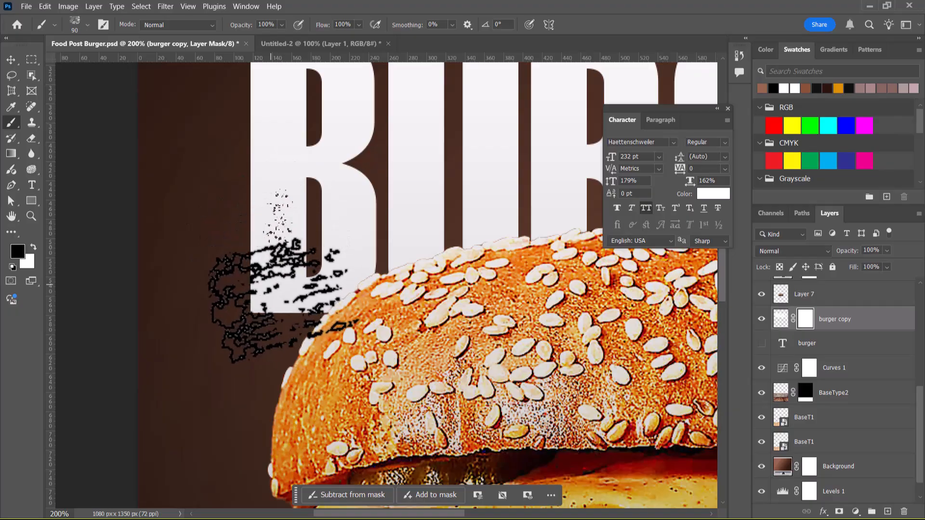
- Set the brush size to 50 and wear away the lower bowl and stem of the B, comparing with the browser reference
{"action": "key", "text": "bracketleft"}
{"action": "key", "text": "bracketleft"}
{"action": "key", "text": "bracketleft"}
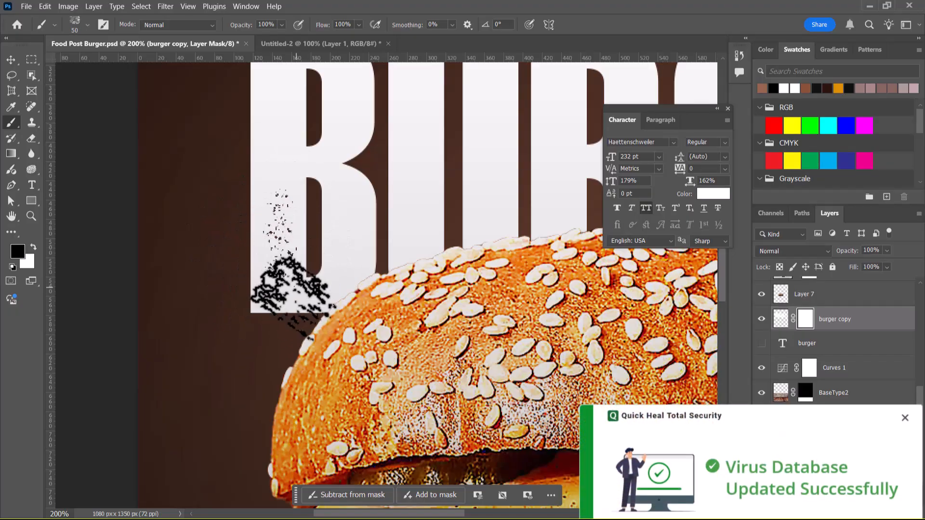
{"action": "mouse_move", "coordinate": [325, 289]}
{"action": "left_mouse_down"}
{"action": "mouse_move", "coordinate": [310, 272]}
{"action": "mouse_move", "coordinate": [330, 283]}
{"action": "mouse_move", "coordinate": [313, 227]}
{"action": "mouse_move", "coordinate": [344, 260]}
{"action": "mouse_move", "coordinate": [359, 235]}
{"action": "mouse_move", "coordinate": [351, 232]}
{"action": "mouse_move", "coordinate": [352, 196]}
{"action": "left_mouse_up"}
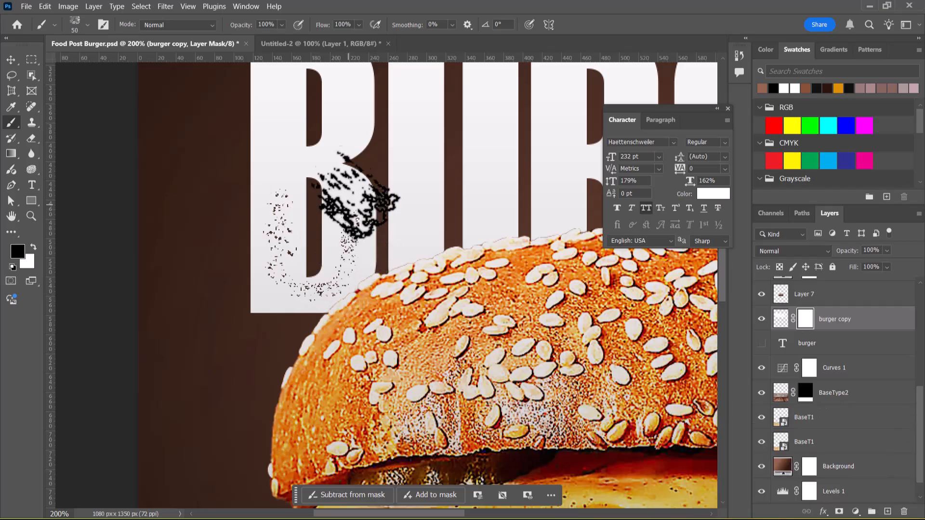
{"action": "key", "text": "alt+Tab"}
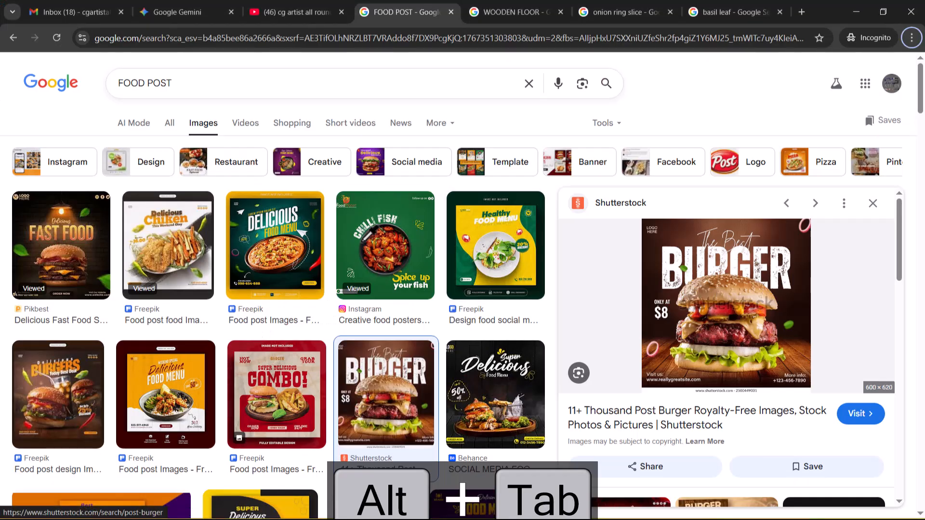
{"action": "key", "text": "alt+Tab"}
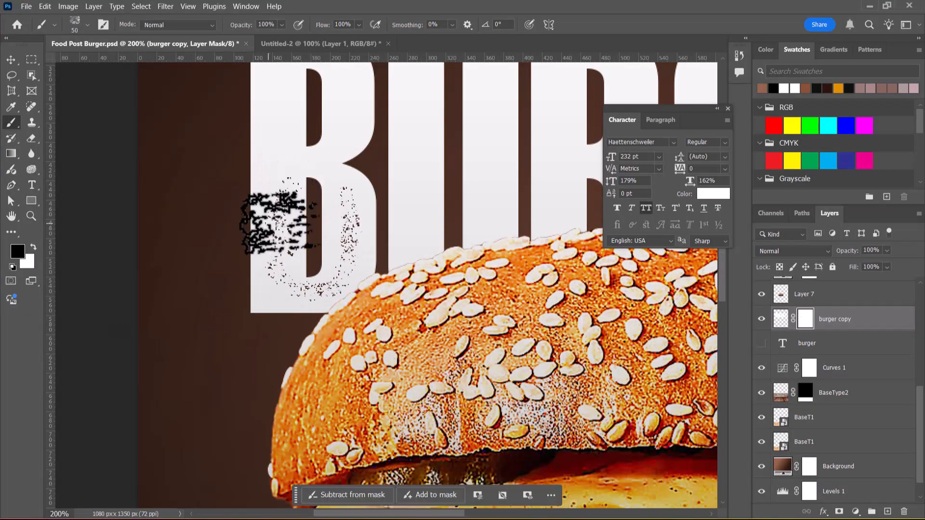
{"action": "key", "text": "alt+Tab"}
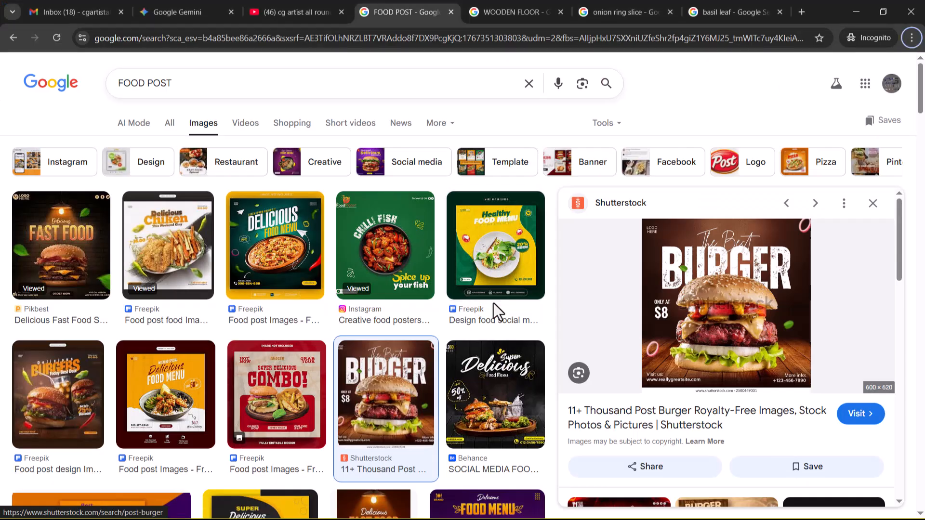
{"action": "key", "text": "alt+Tab"}
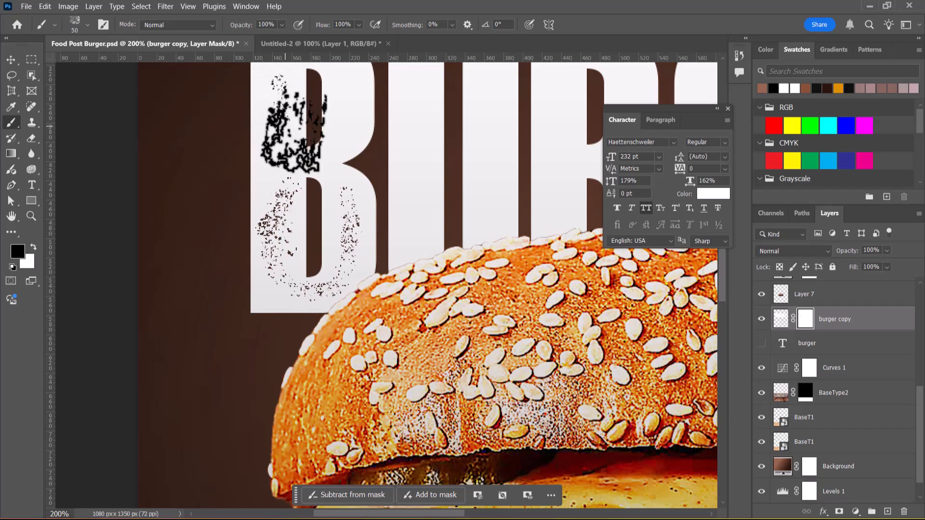
- Set the brush size to 30, undo the last two mask strokes, and lightly distress the B's upper stem
{"action": "key", "text": "bracketleft"}
{"action": "key", "text": "bracketleft"}
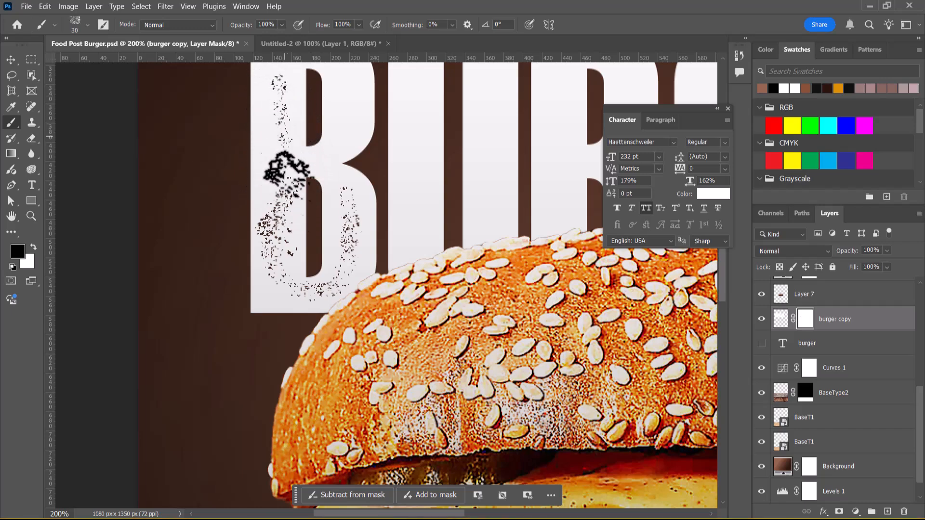
{"action": "key", "text": "ctrl+z"}
{"action": "key", "text": "ctrl+z"}
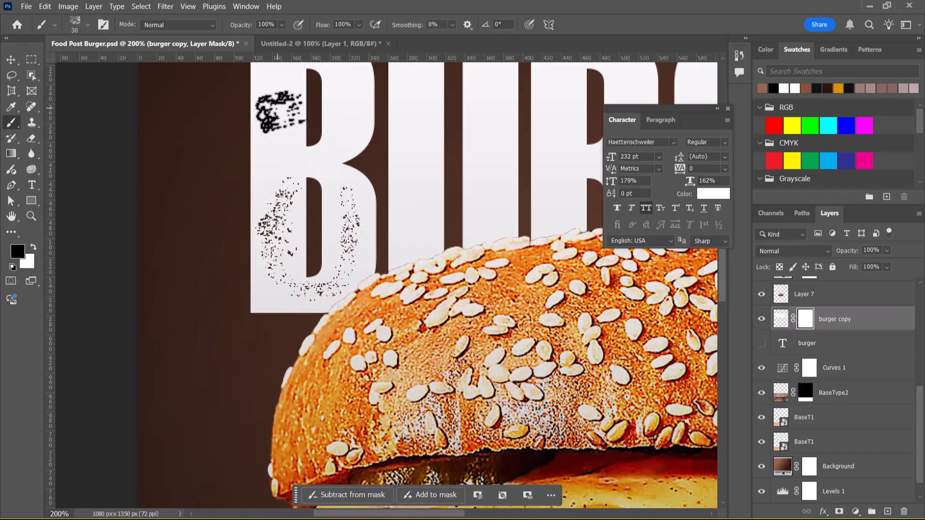
{"action": "mouse_move", "coordinate": [275, 126]}
{"action": "left_mouse_down"}
{"action": "mouse_move", "coordinate": [276, 109]}
{"action": "mouse_move", "coordinate": [276, 152]}
{"action": "left_mouse_up"}
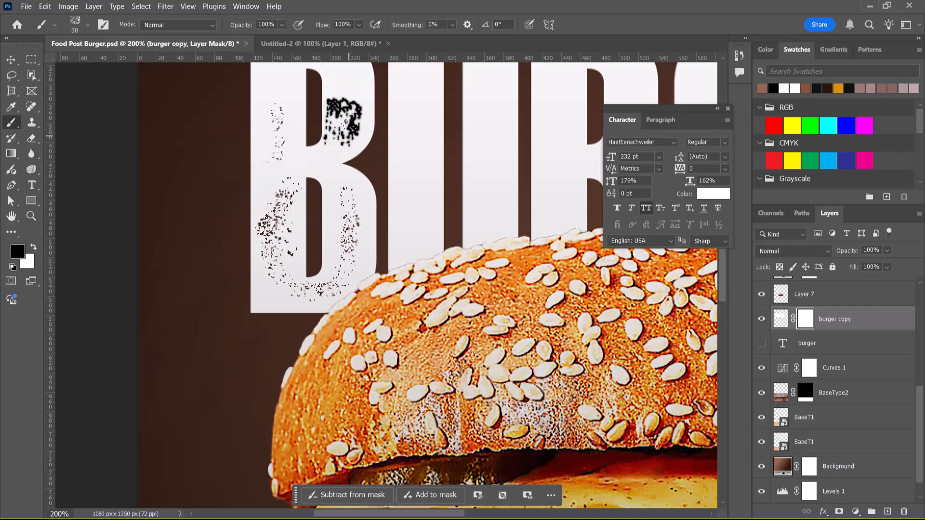
- Check the browser reference and distress the upper bowl of the B on the layer mask
{"action": "key", "text": "alt+Tab"}
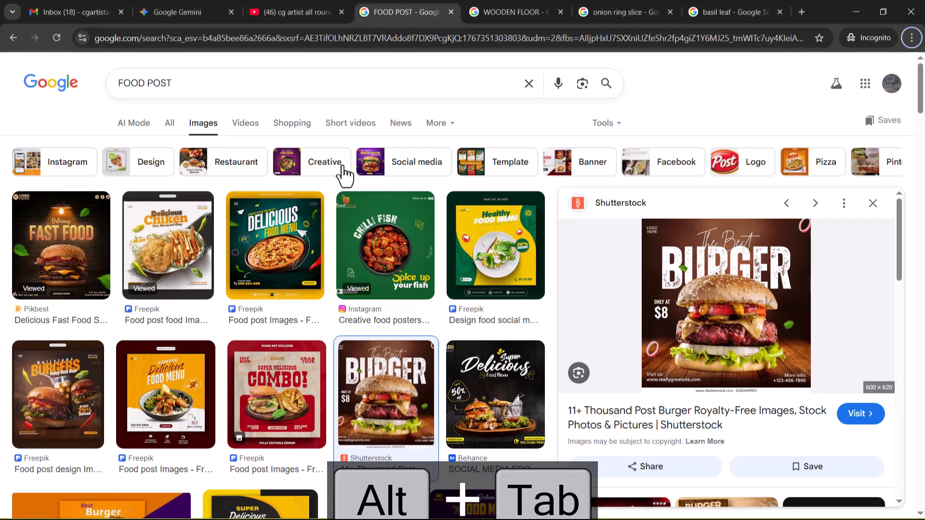
{"action": "key", "text": "alt+Tab"}
{"action": "left_click_drag", "start_coordinate": [397, 195], "coordinate": [396, 301]}
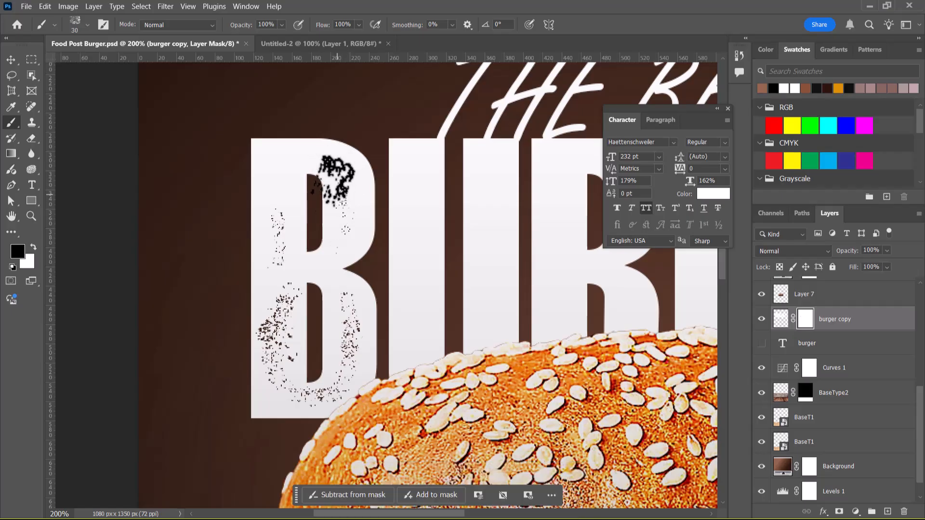
- Add worn patches to the upper and middle parts of the U's two stems, comparing with the browser reference
{"action": "key", "text": "alt+Tab"}
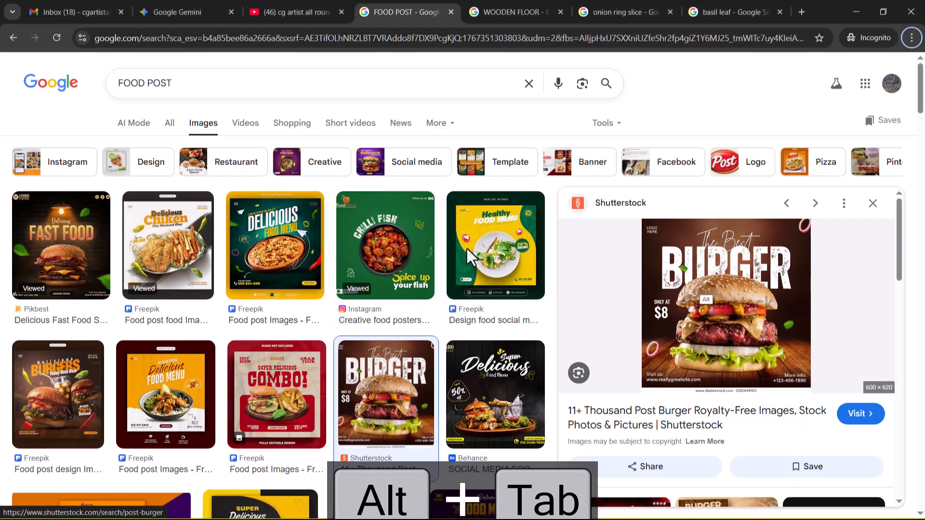
{"action": "key", "text": "alt+Tab"}
{"action": "left_click_drag", "start_coordinate": [412, 155], "coordinate": [417, 198]}
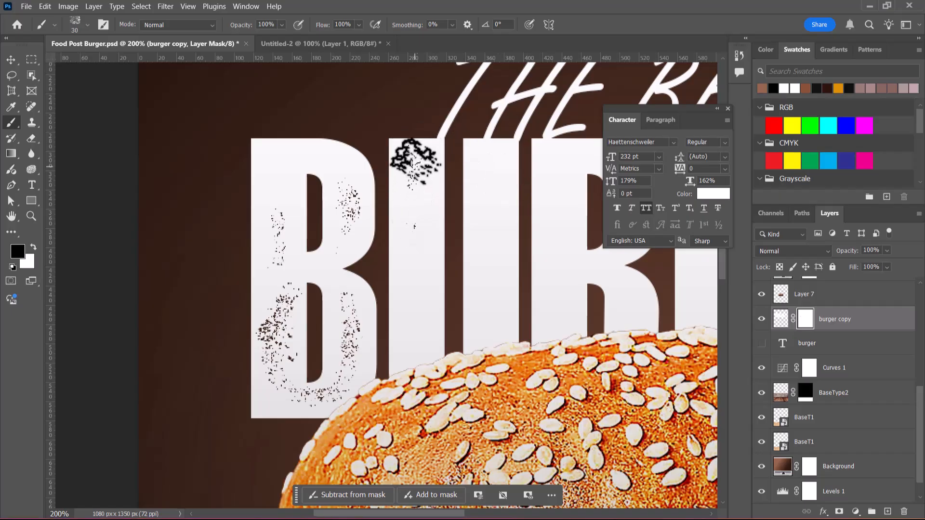
{"action": "key", "text": "alt+Tab"}
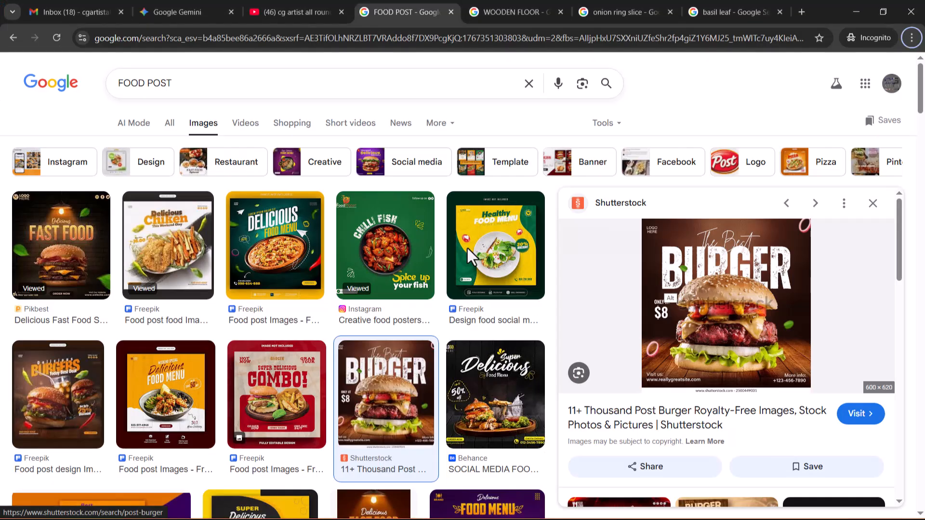
{"action": "key", "text": "alt+Tab"}
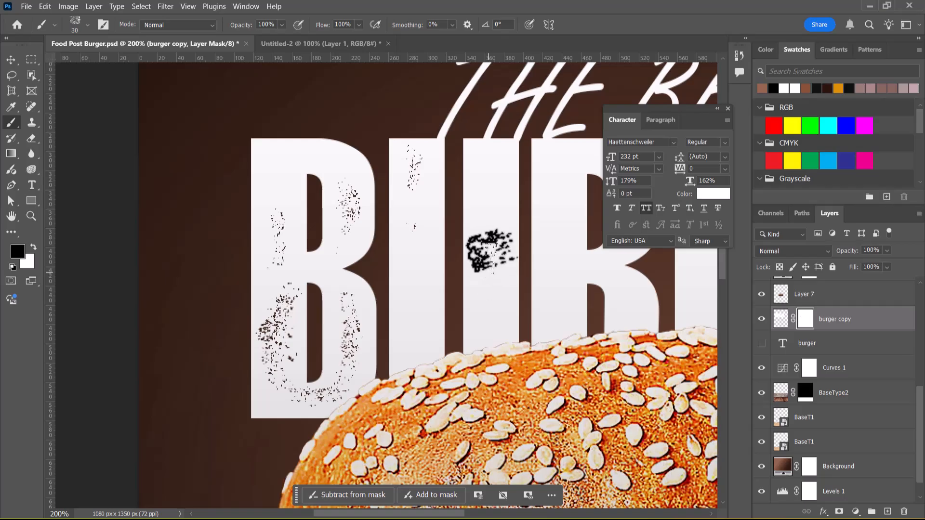
{"action": "key", "text": "alt+Tab"}
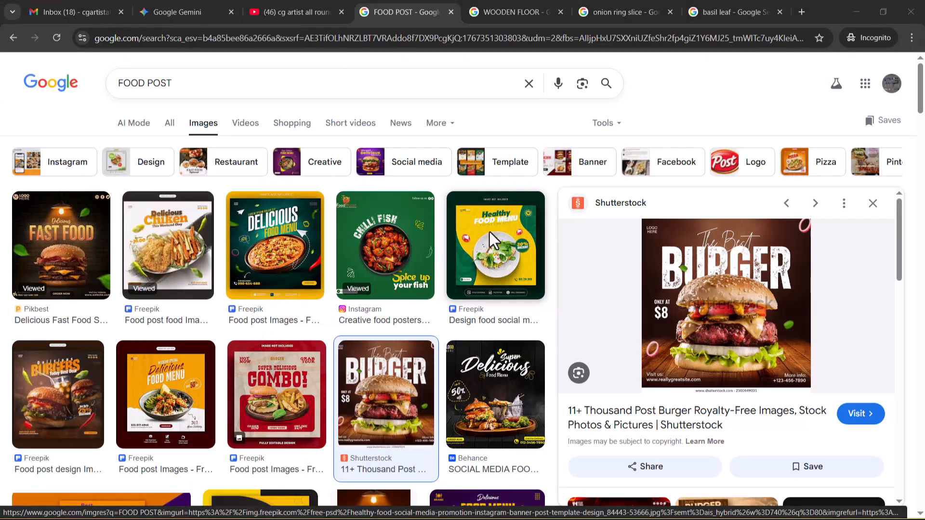
{"action": "key", "text": "alt+Tab"}
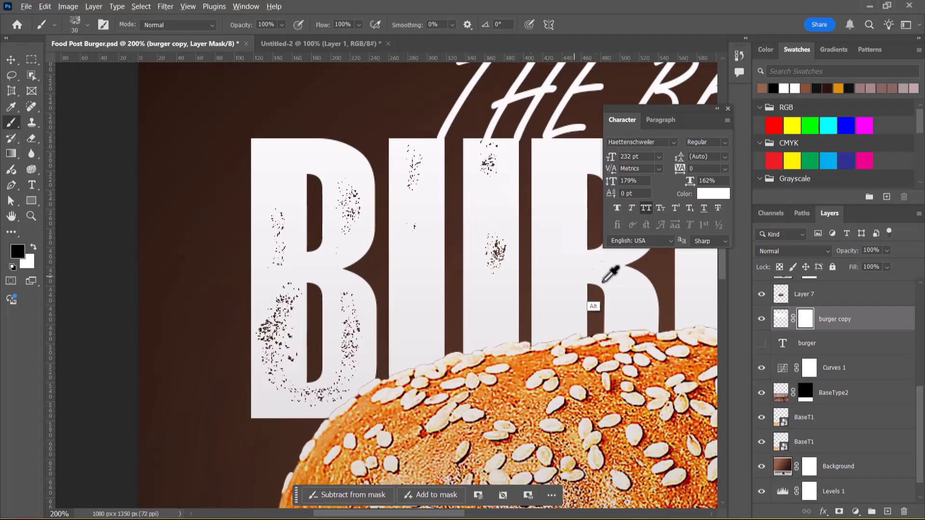
- Hide the panels and distress the R's upper stem, bowl and leg on the mask, following the browser reference
{"action": "key", "text": "Tab"}
{"action": "key", "text": "alt+Tab"}
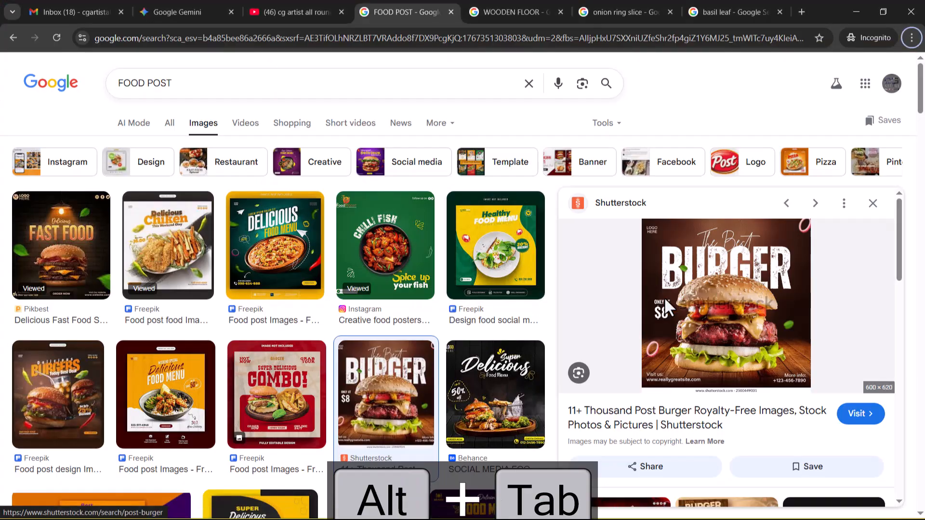
{"action": "key", "text": "alt+Tab"}
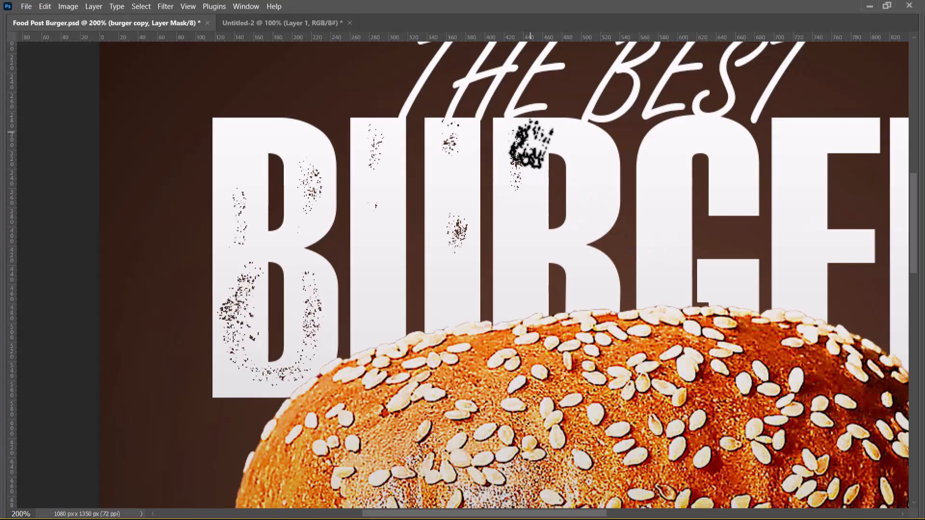
{"action": "key", "text": "alt+Tab"}
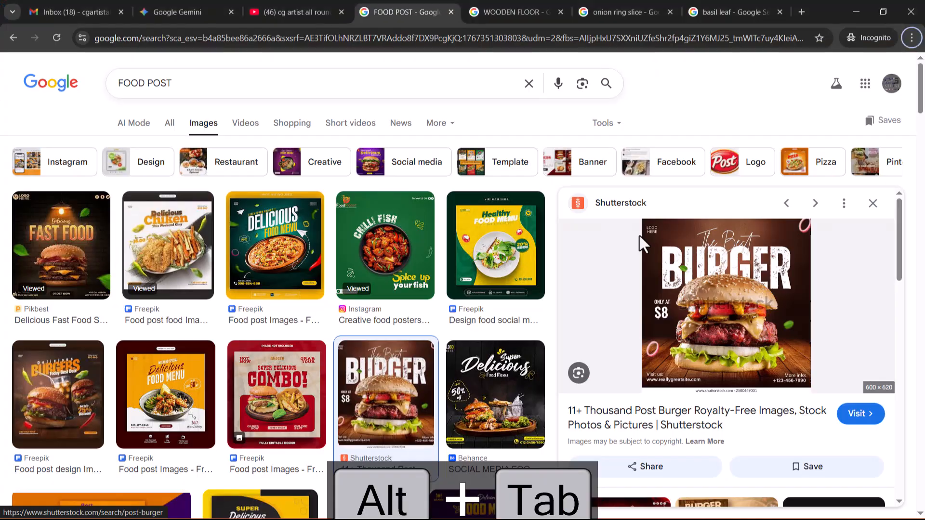
{"action": "key", "text": "alt+Tab"}
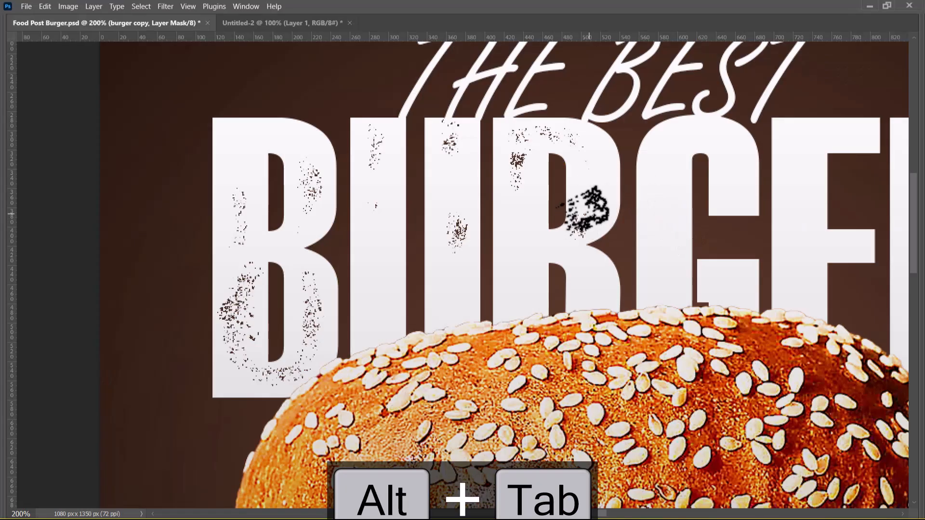
{"action": "left_click_drag", "start_coordinate": [595, 189], "coordinate": [578, 247]}
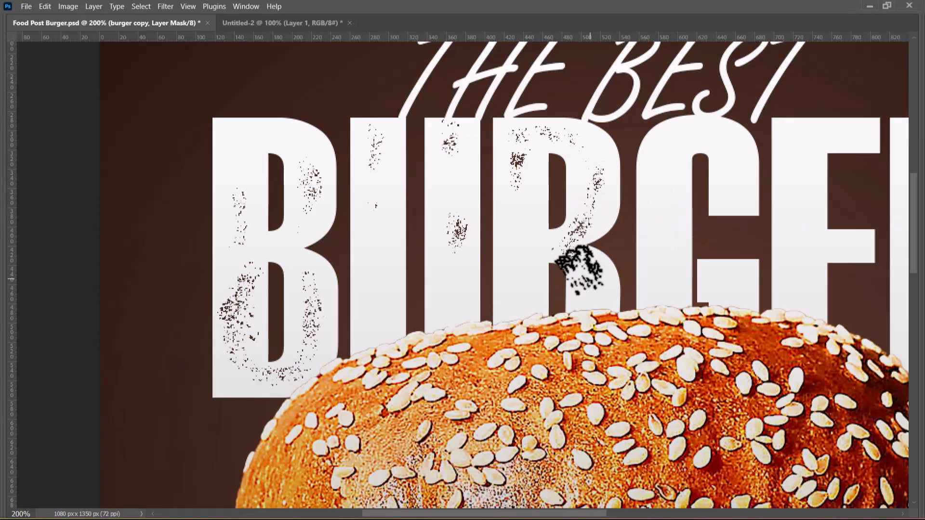
- Consult the browser reference and add worn texture to the middle and lower parts of the U's stems
{"action": "key", "text": "alt+Tab"}
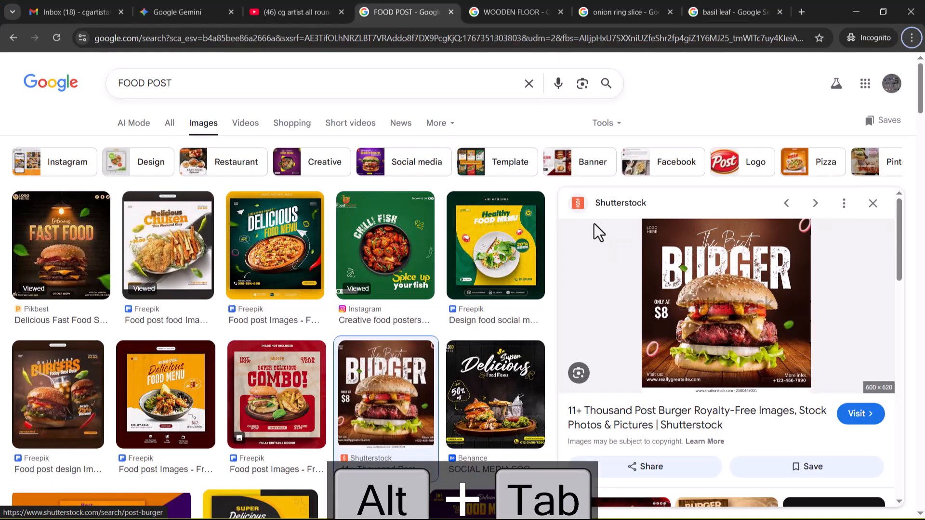
{"action": "key", "text": "alt+Tab"}
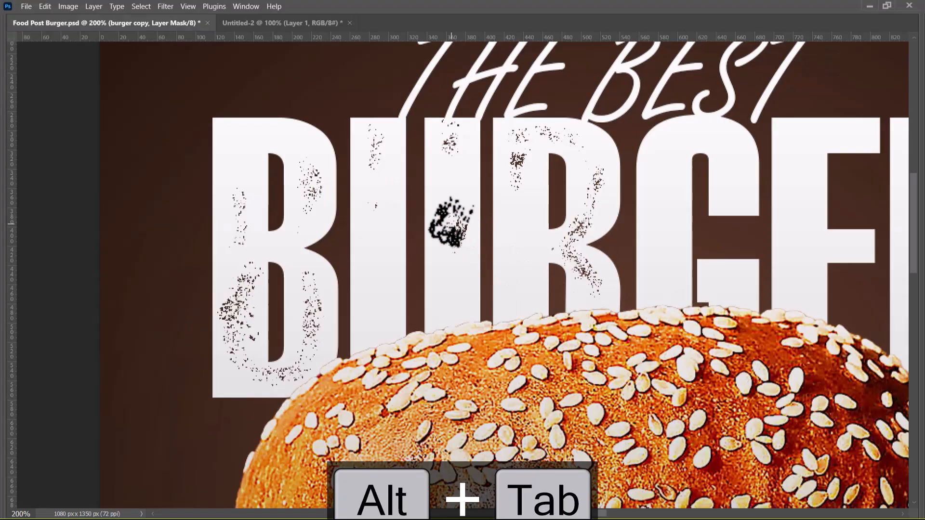
{"action": "left_click_drag", "start_coordinate": [450, 276], "coordinate": [452, 309]}
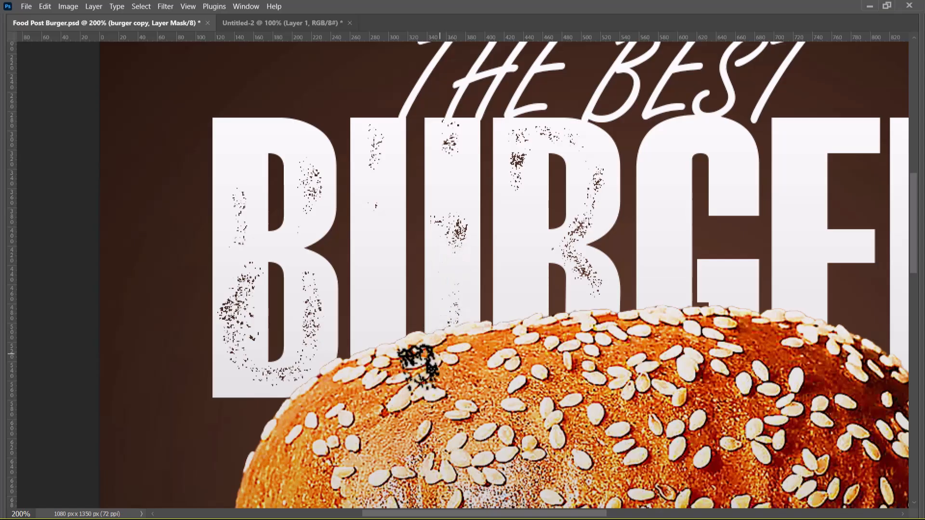
{"action": "mouse_move", "coordinate": [382, 280]}
{"action": "left_mouse_down"}
{"action": "mouse_move", "coordinate": [399, 199]}
{"action": "mouse_move", "coordinate": [377, 244]}
{"action": "mouse_move", "coordinate": [371, 223]}
{"action": "left_mouse_up"}
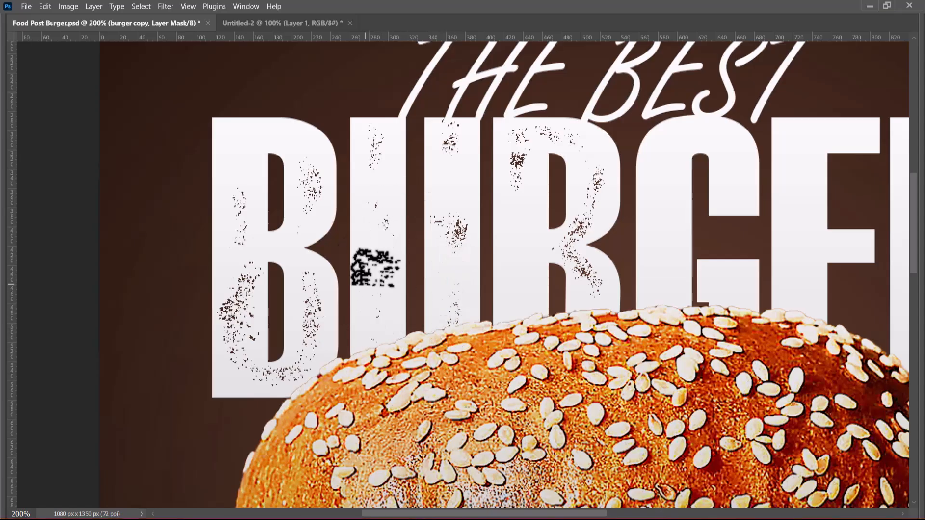
- Distress the G's upper curve and the middle and lower parts of its stem on the mask, following the browser reference
{"action": "key", "text": "alt+Tab"}
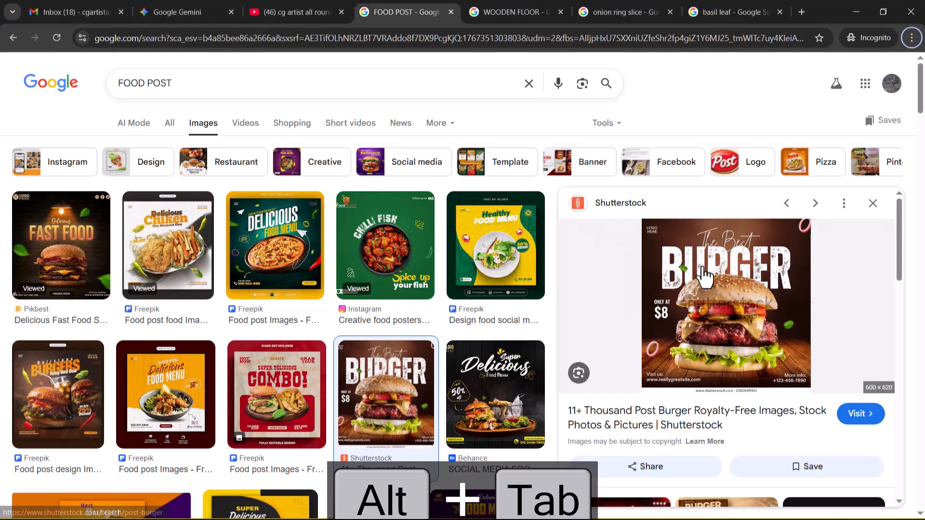
{"action": "key", "text": "alt+Tab"}
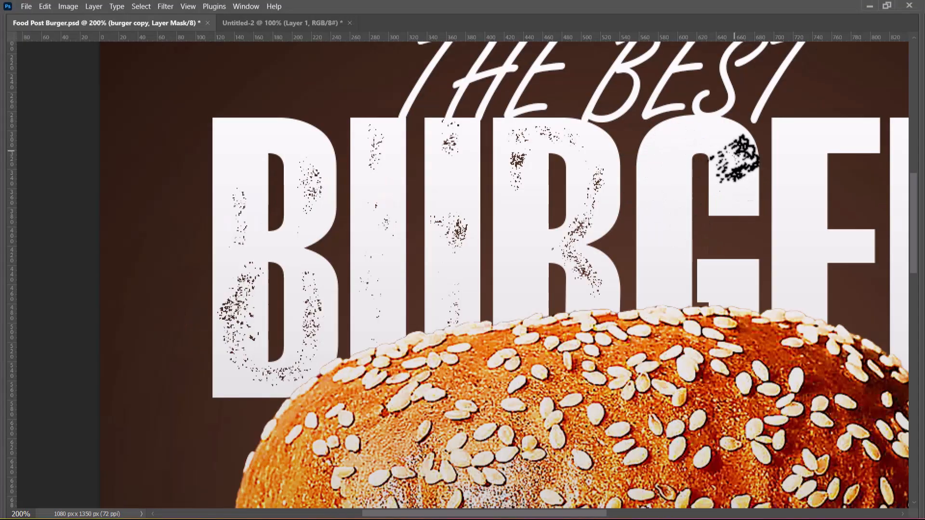
{"action": "key", "text": "alt+Tab"}
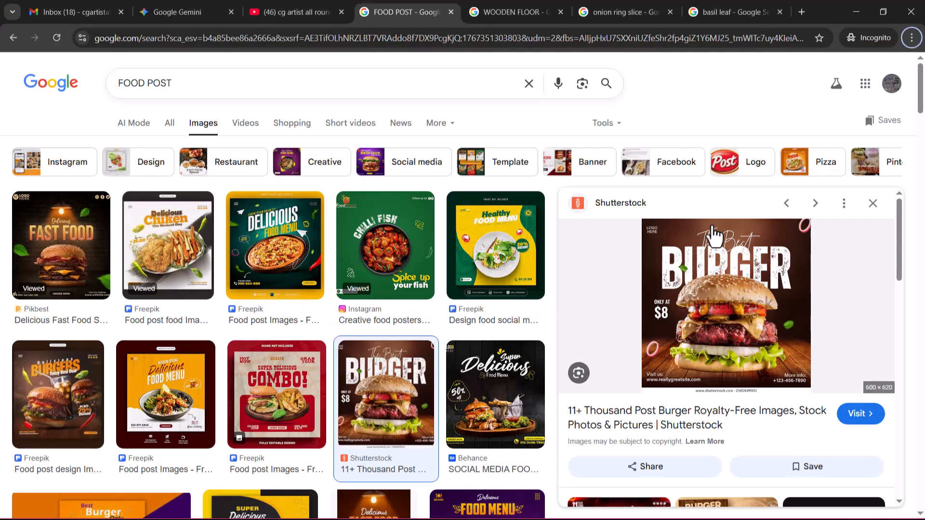
{"action": "key", "text": "alt+Tab"}
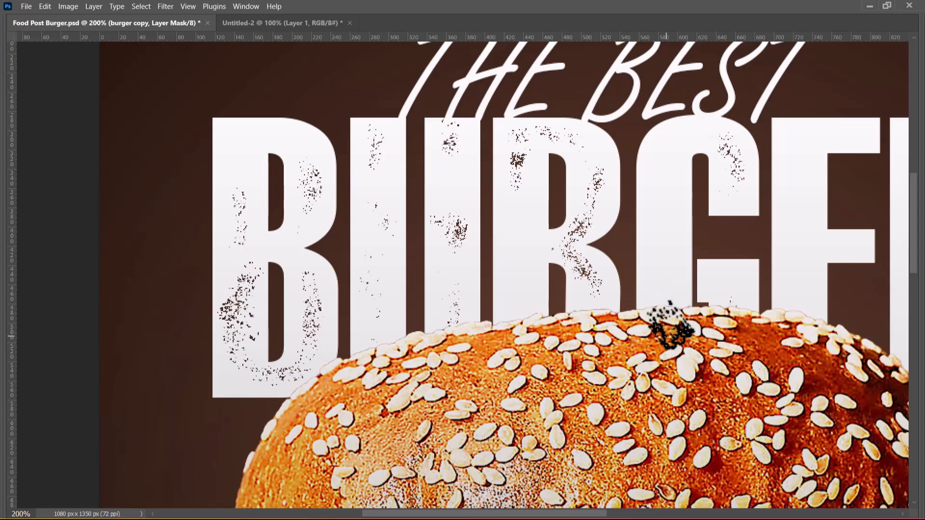
{"action": "key", "text": "alt+Tab"}
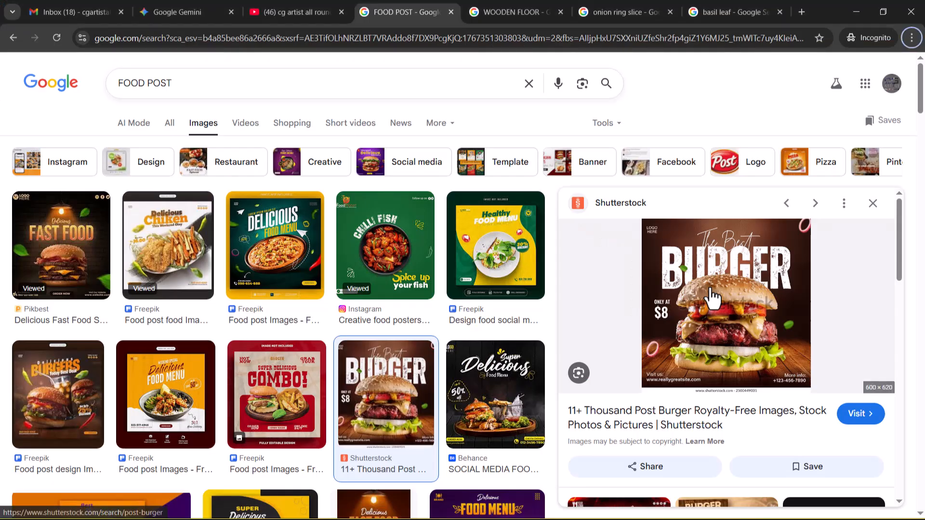
{"action": "key", "text": "alt+Tab"}
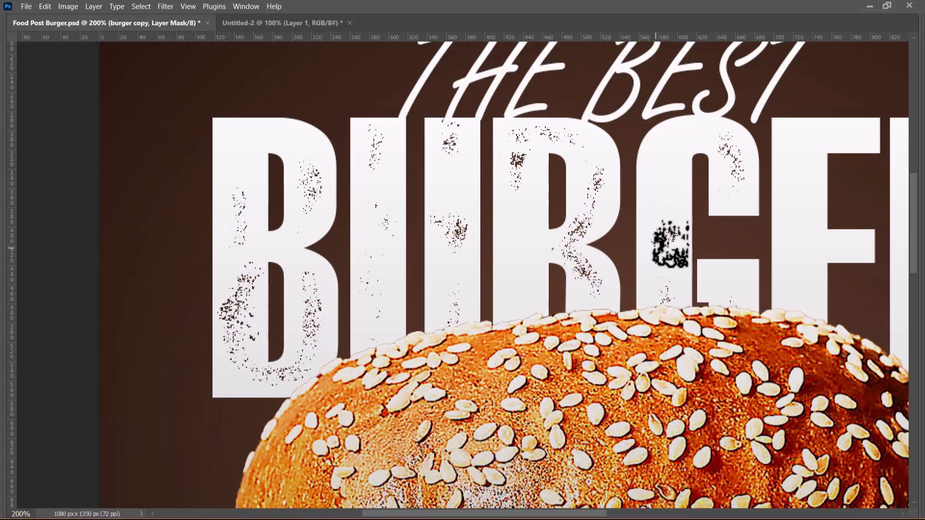
{"action": "key", "text": "alt+Tab"}
{"action": "key", "text": "alt+Tab"}
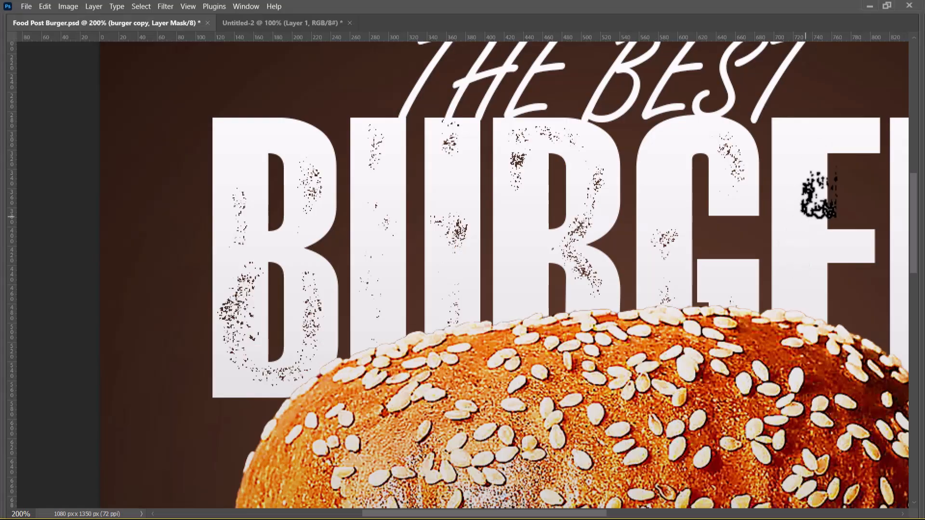
- Add worn texture to the E's upper arm, middle junction and stem on the mask, comparing with the browser reference
{"action": "left_click_drag", "start_coordinate": [854, 136], "coordinate": [814, 135]}
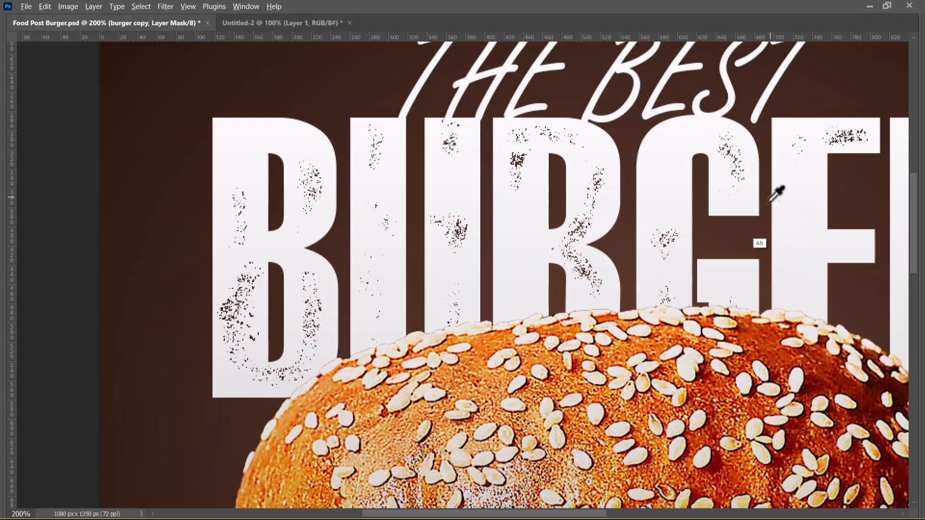
{"action": "key", "text": "alt+Tab"}
{"action": "key", "text": "alt+Tab"}
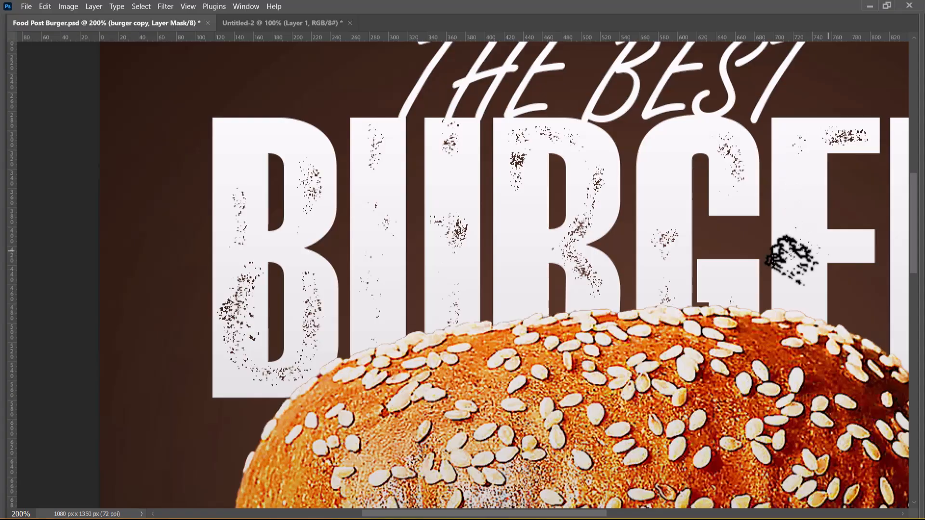
{"action": "left_click_drag", "start_coordinate": [792, 260], "coordinate": [809, 205]}
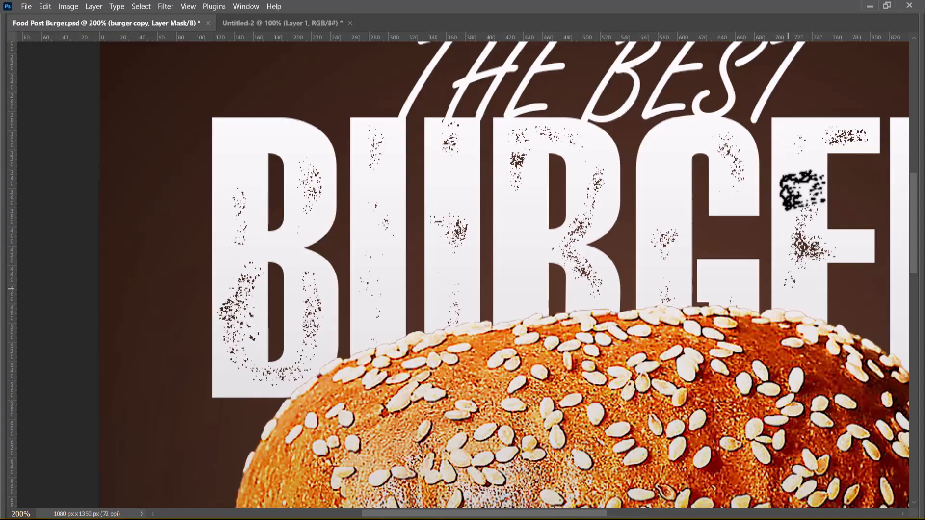
{"action": "left_click", "coordinate": [794, 274]}
{"action": "key", "text": "alt+Tab"}
{"action": "key", "text": "alt+Tab"}
- Distress the upper stem and bowl of the final R on the mask, checking the browser reference
{"action": "mouse_move", "coordinate": [778, 289]}
{"action": "left_mouse_down"}
{"action": "mouse_move", "coordinate": [819, 313]}
{"action": "mouse_move", "coordinate": [724, 203]}
{"action": "left_mouse_up"}
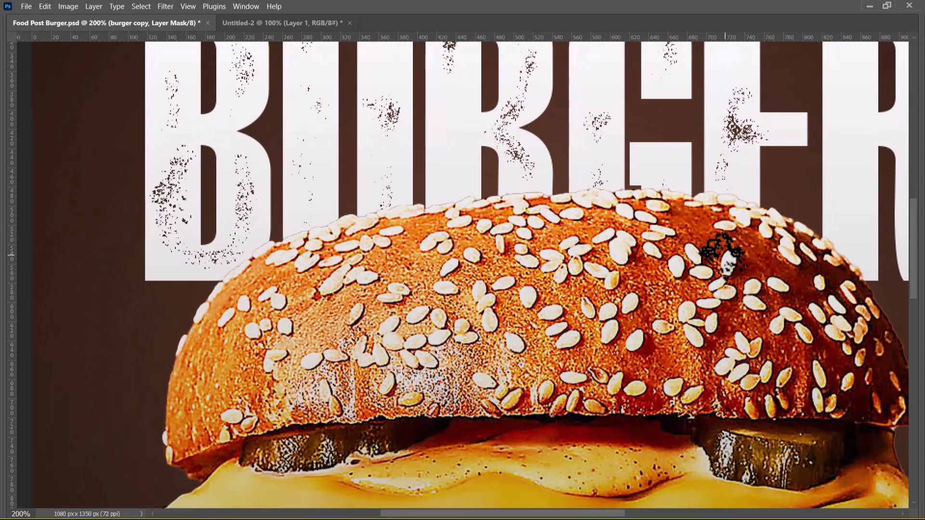
{"action": "key", "text": "alt+Tab"}
{"action": "key", "text": "alt+Tab"}
{"action": "left_click_drag", "start_coordinate": [761, 273], "coordinate": [541, 359]}
{"action": "key", "text": "alt+Tab"}
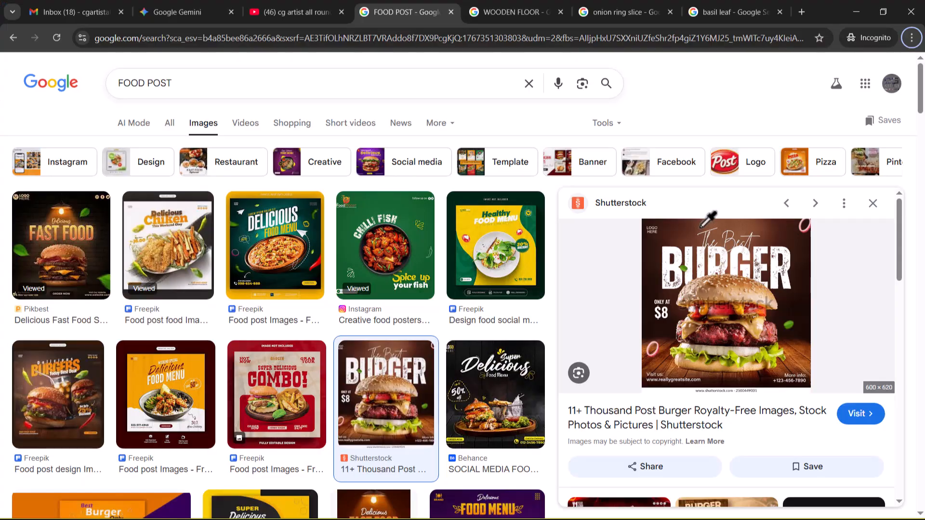
{"action": "key", "text": "alt+Tab"}
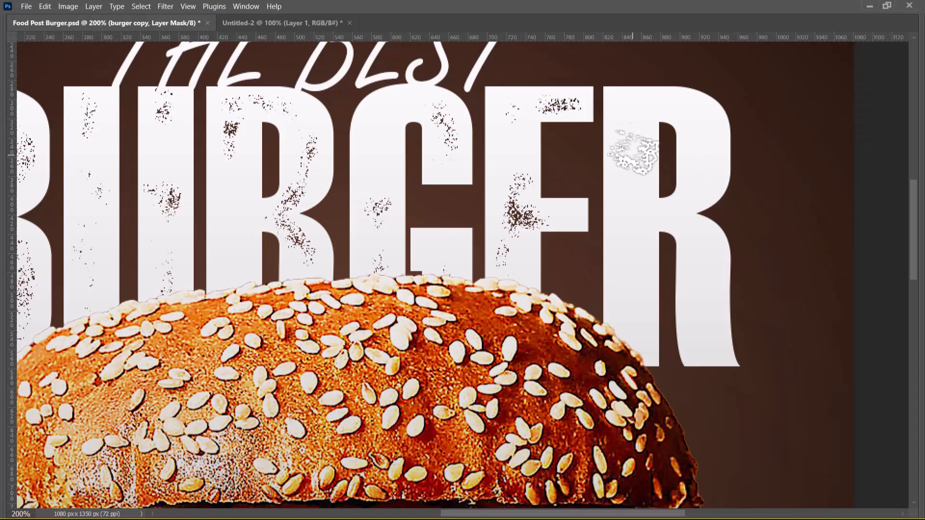
{"action": "key", "text": "alt+Tab"}
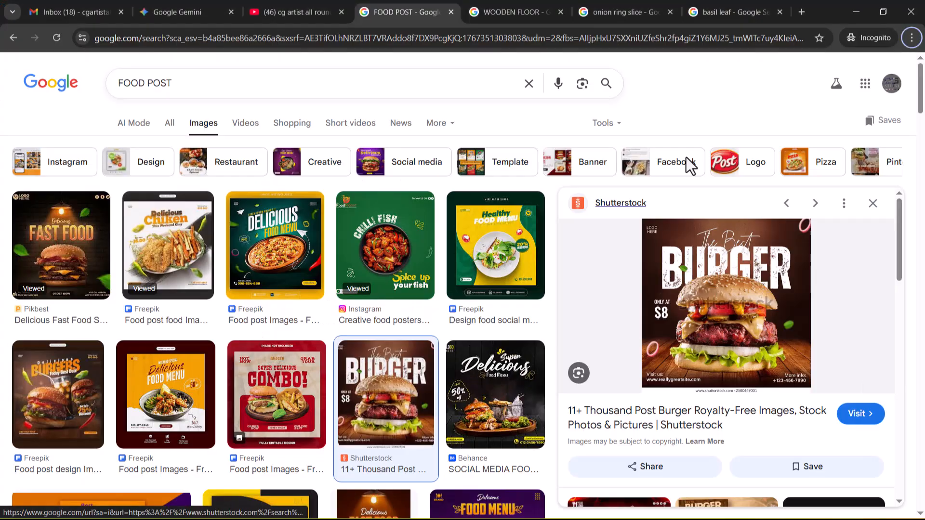
{"action": "key", "text": "alt+Tab"}
{"action": "mouse_move", "coordinate": [654, 112]}
{"action": "left_mouse_down"}
{"action": "mouse_move", "coordinate": [679, 101]}
{"action": "mouse_move", "coordinate": [698, 129]}
{"action": "left_mouse_up"}
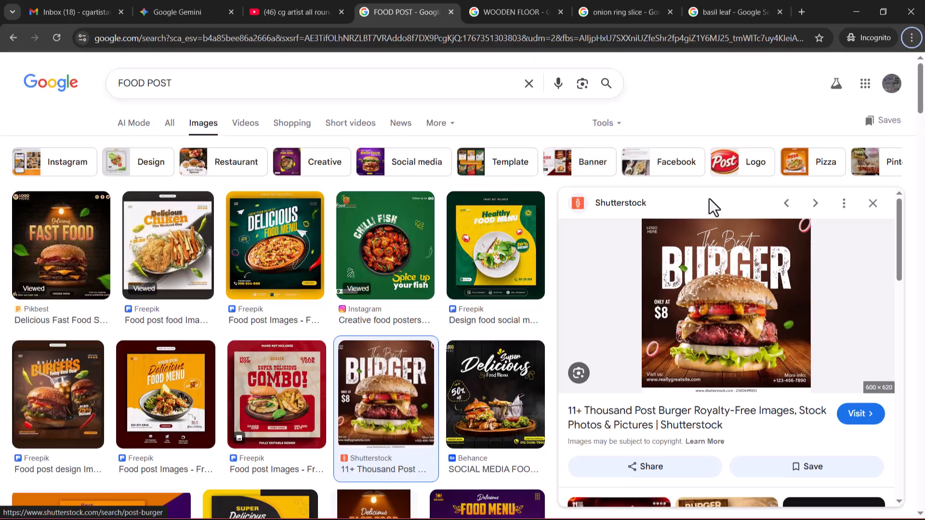
{"action": "key", "text": "alt+Tab"}
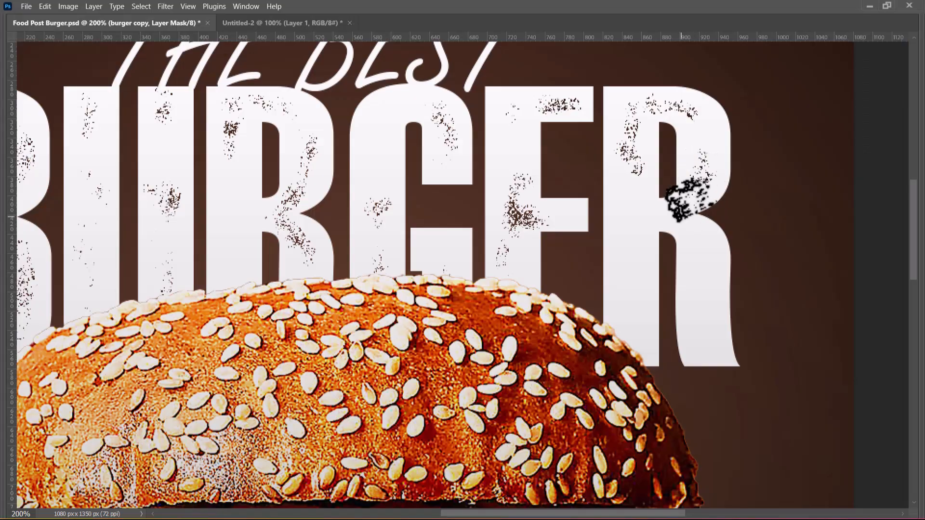
- Consult the browser reference and add worn patches to the final R's bowl junction, lower stem and leg
{"action": "key", "text": "alt+Tab"}
{"action": "key", "text": "alt+Tab"}
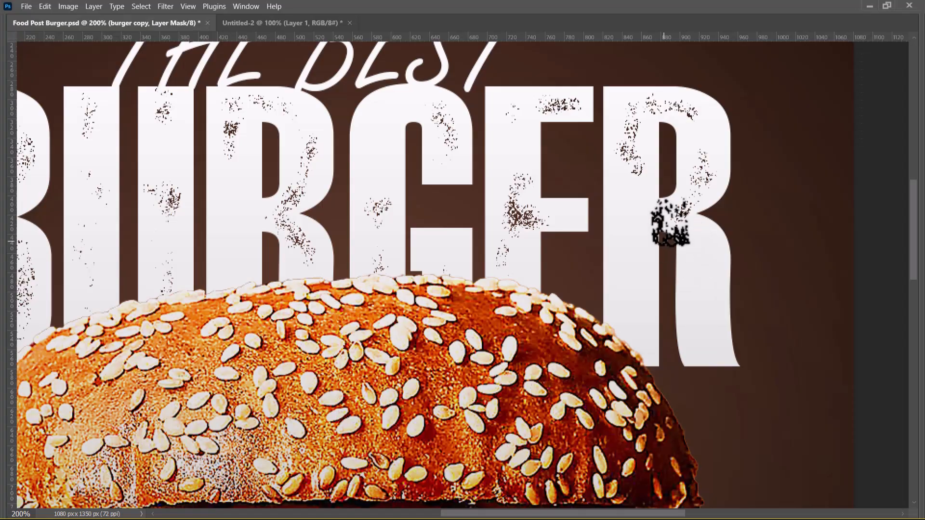
{"action": "key", "text": "alt+Tab"}
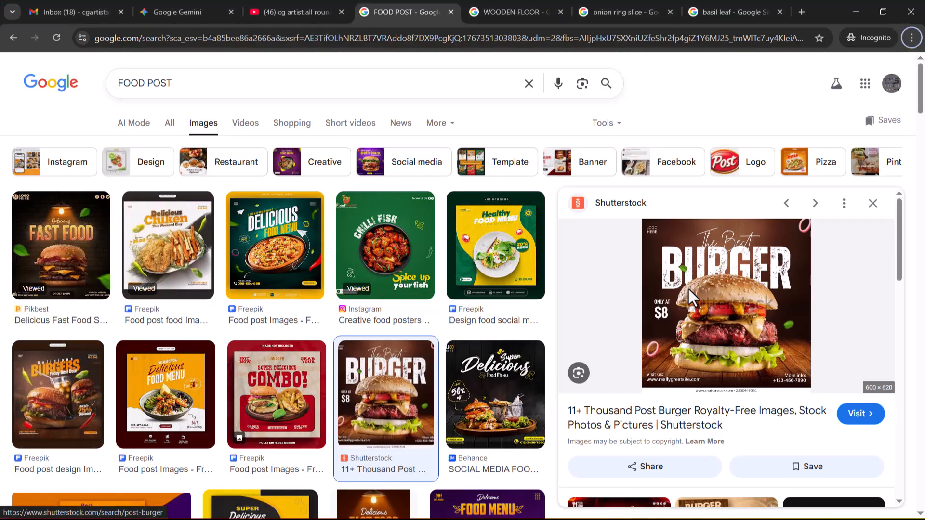
{"action": "key", "text": "alt+Tab"}
{"action": "mouse_move", "coordinate": [690, 278]}
{"action": "left_mouse_down"}
{"action": "mouse_move", "coordinate": [682, 322]}
{"action": "mouse_move", "coordinate": [713, 298]}
{"action": "mouse_move", "coordinate": [696, 323]}
{"action": "left_mouse_up"}
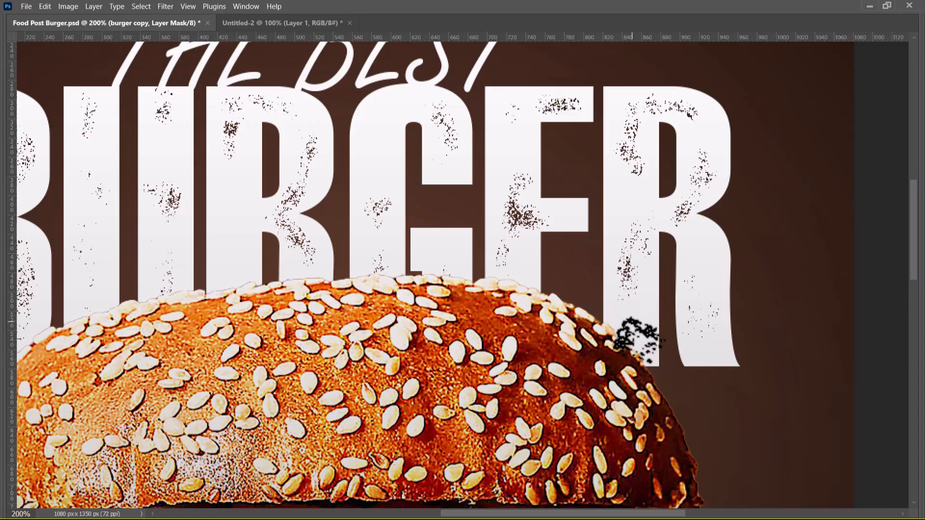
- Review the whole poster at 66.67% zoom in the different screen modes
{"action": "key", "text": "ctrl+minus"}
{"action": "key", "text": "ctrl+minus"}
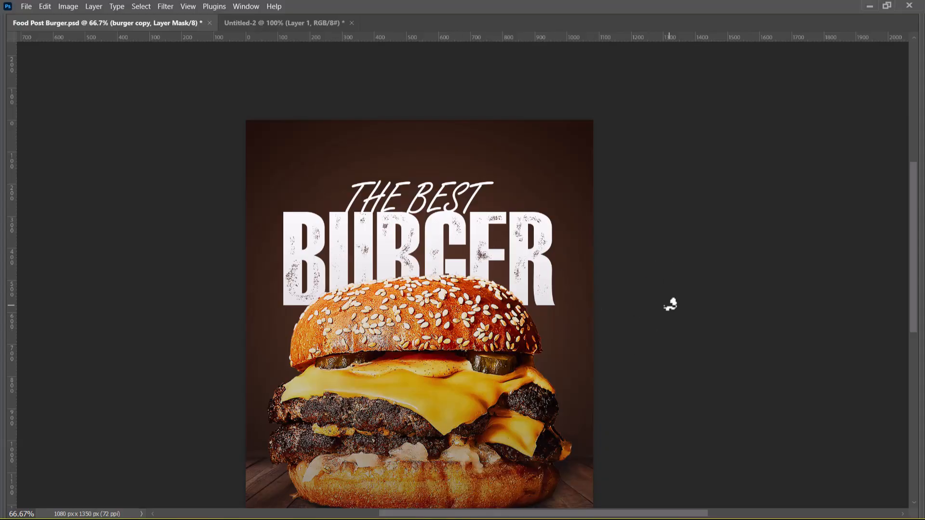
{"action": "key", "text": "f"}
{"action": "key", "text": "f"}
{"action": "key", "text": "f"}
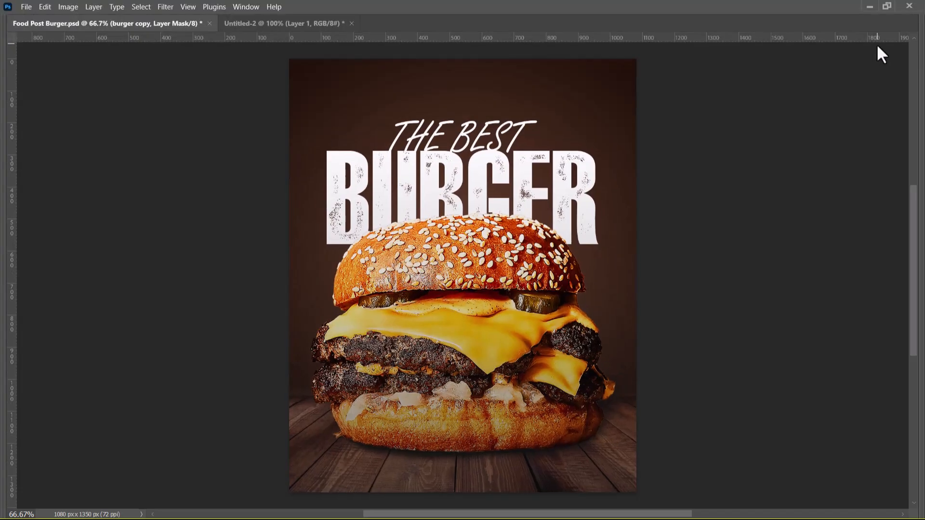
{"action": "left_click", "coordinate": [887, 4]}
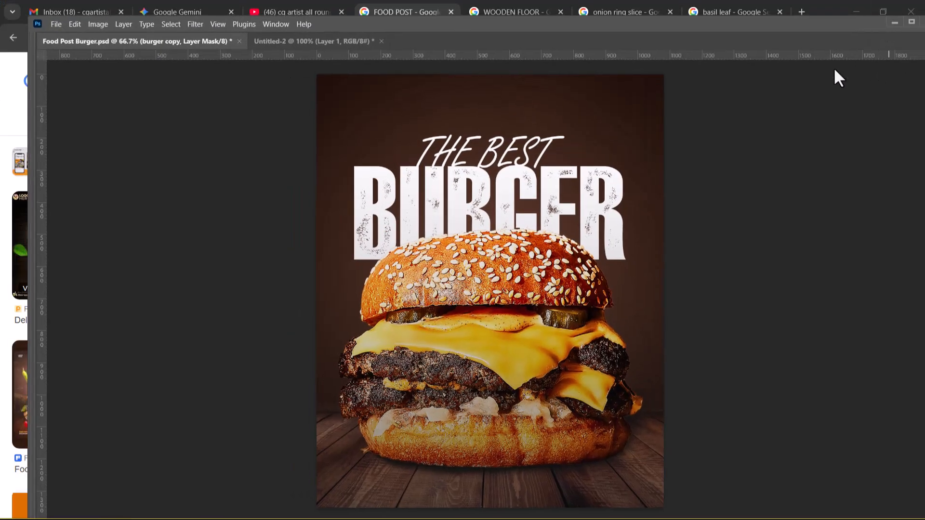
{"action": "double_click", "coordinate": [568, 25]}
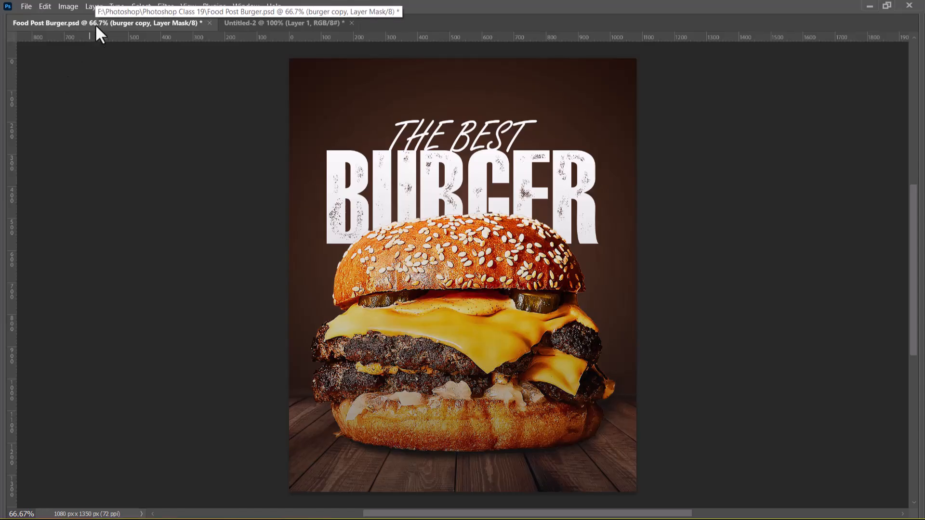
{"action": "key", "text": "f"}
{"action": "key", "text": "f"}
{"action": "key", "text": "f"}
- Float Food Post Burger.psd and Untitled-2 in separate windows, bring the burger poster to the front and show the panels
{"action": "left_click_drag", "start_coordinate": [100, 30], "coordinate": [233, 68]}
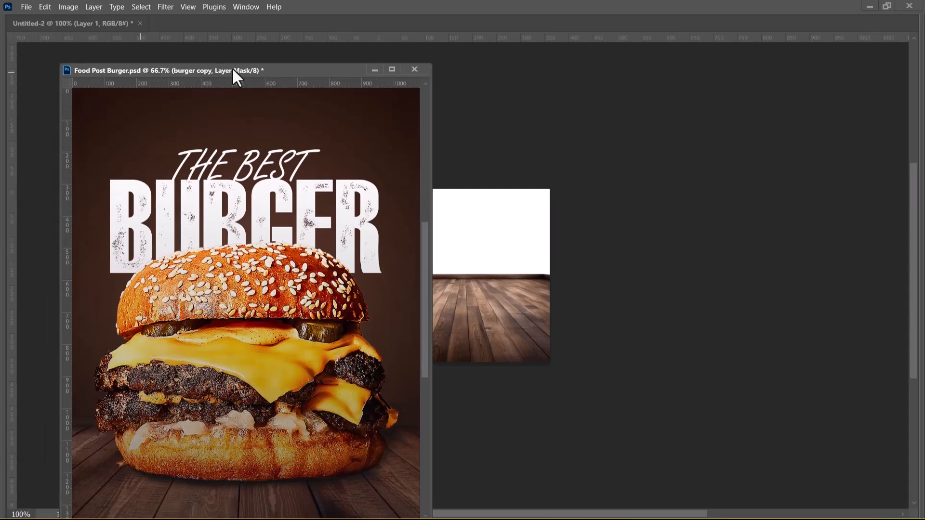
{"action": "key", "text": "f"}
{"action": "key", "text": "f"}
{"action": "key", "text": "f"}
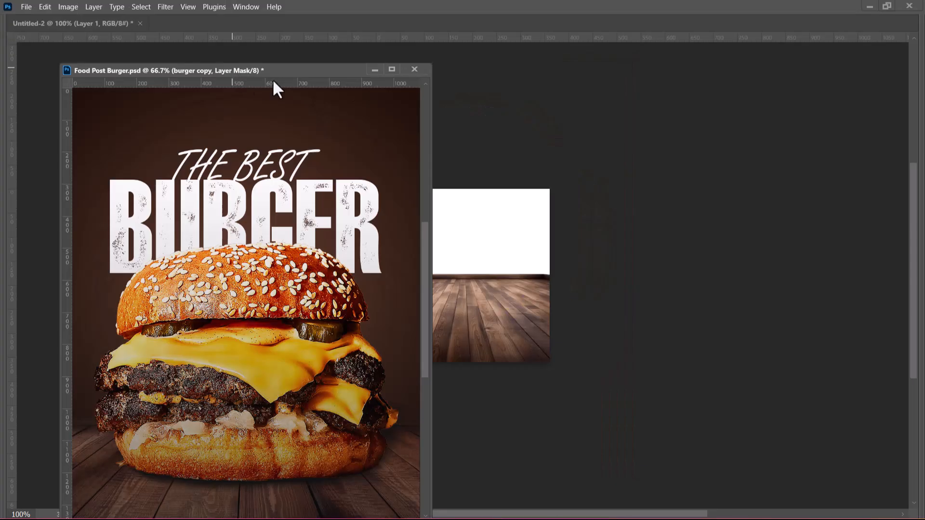
{"action": "left_click_drag", "start_coordinate": [89, 24], "coordinate": [166, 70]}
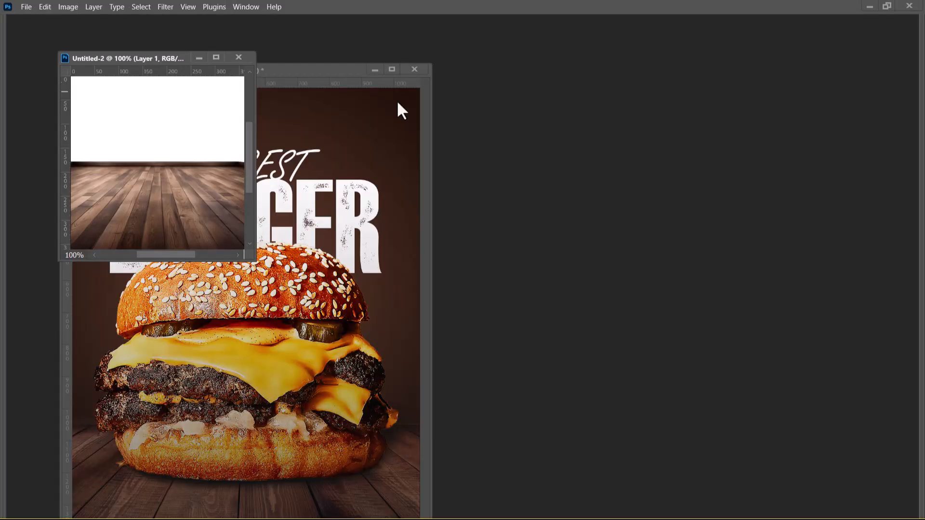
{"action": "left_click_drag", "start_coordinate": [328, 62], "coordinate": [346, 52]}
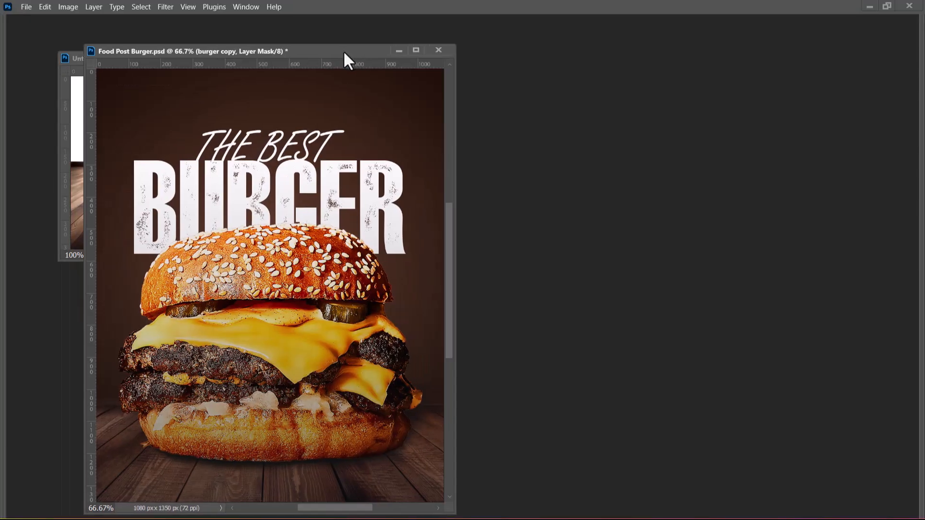
{"action": "key", "text": "Tab"}
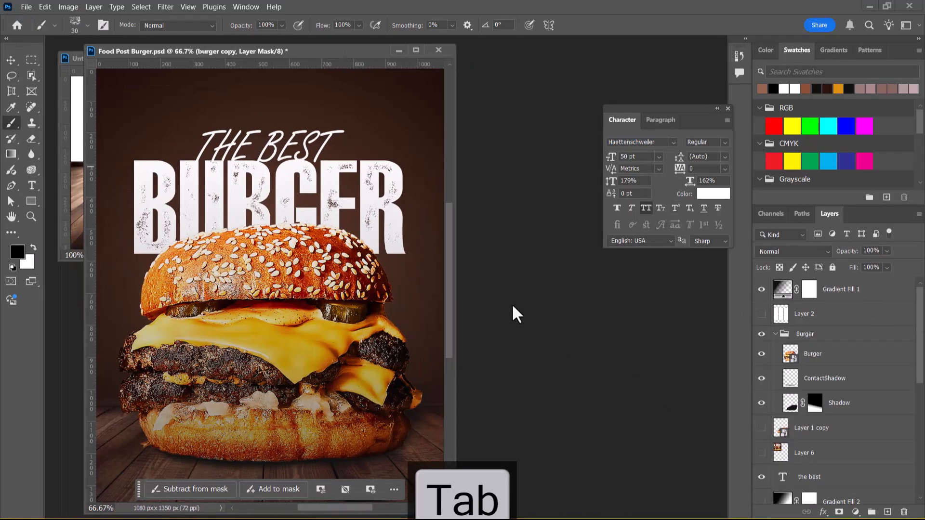
- Check the burger reference in the browser and copy the Shutterstock sliced red onion ring image from the onion ring slice results
{"action": "key", "text": "alt+Tab"}
{"action": "key", "text": "alt+Tab"}
{"action": "key", "text": "alt+Tab"}
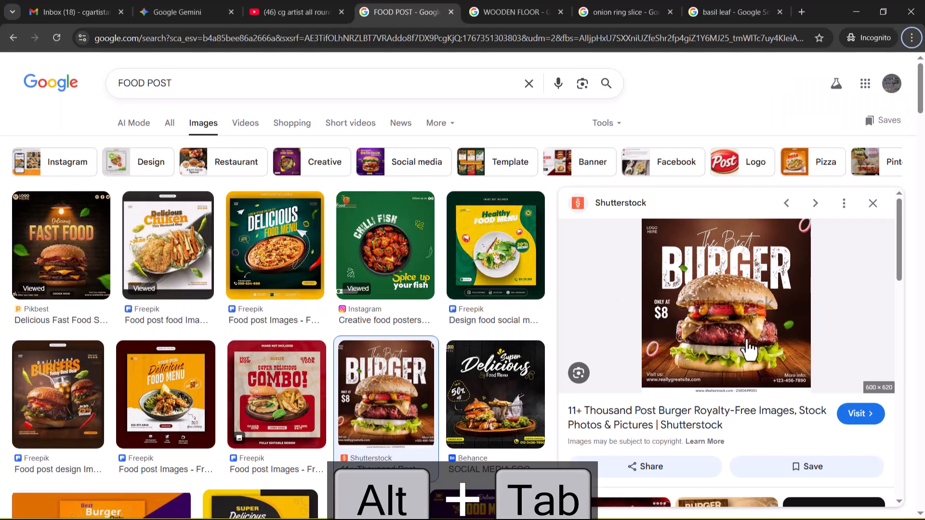
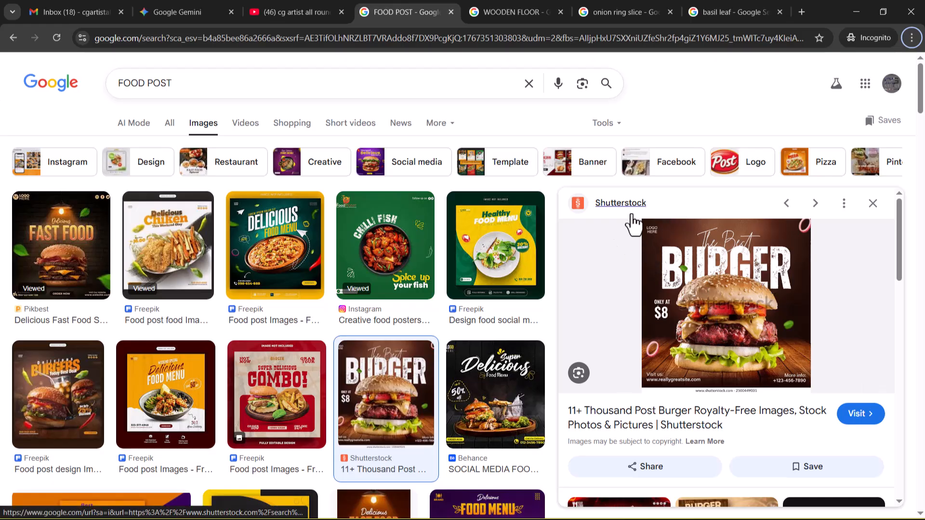
{"action": "left_click", "coordinate": [625, 10]}
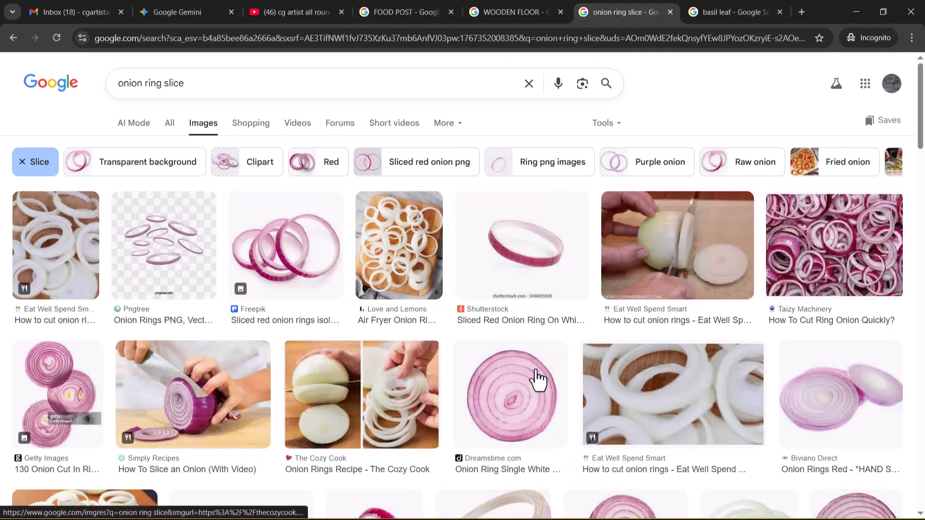
{"action": "left_click", "coordinate": [551, 233]}
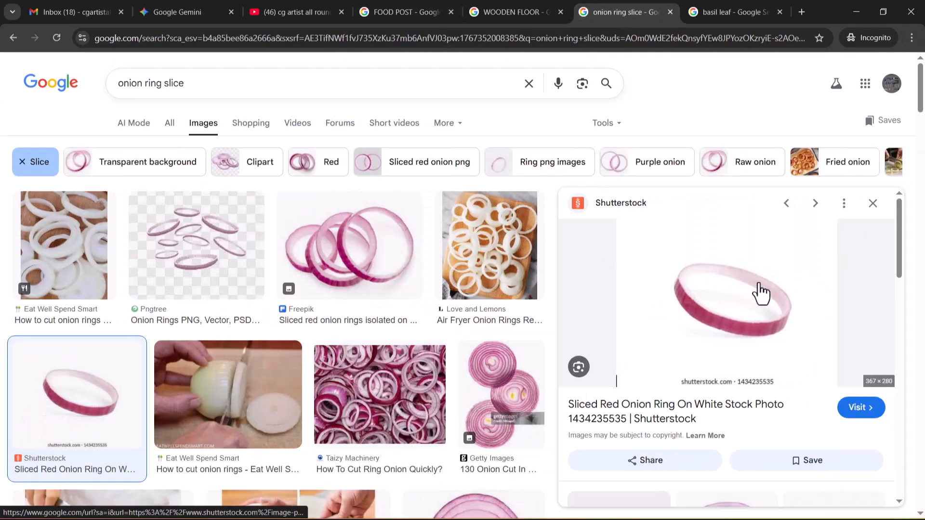
{"action": "right_click", "coordinate": [759, 289]}
{"action": "left_click", "coordinate": [808, 204]}
- Switch to Photoshop and create a new blank document for the copied onion ring image
{"action": "key", "text": "alt+Tab"}
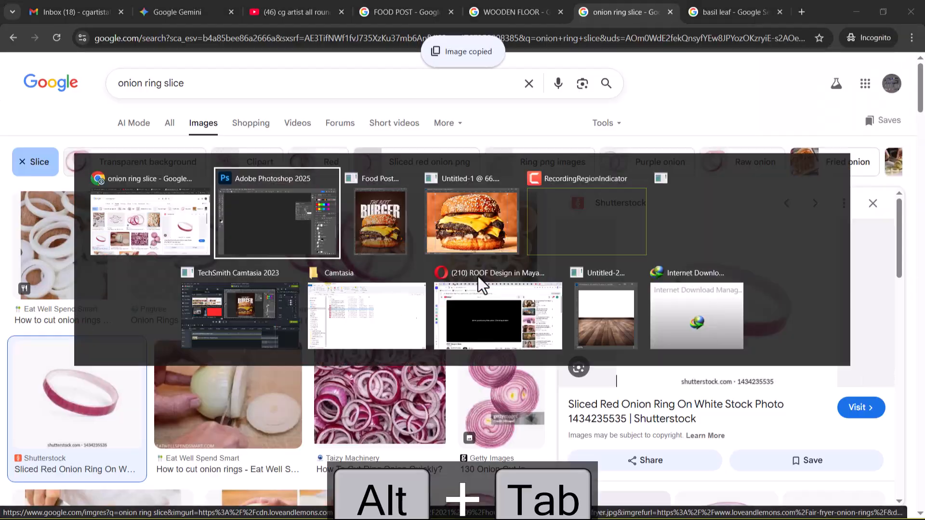
{"action": "key", "text": "ctrl+n"}
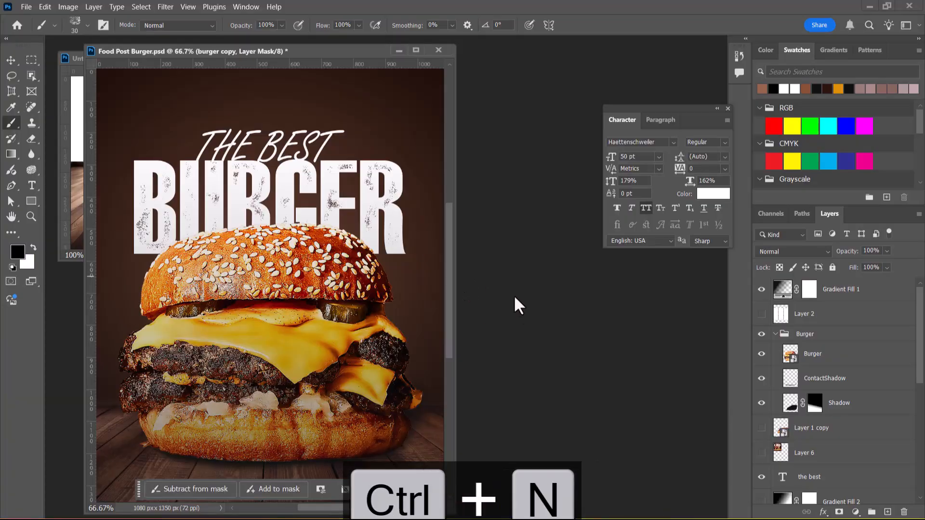
{"action": "left_click", "coordinate": [737, 481]}
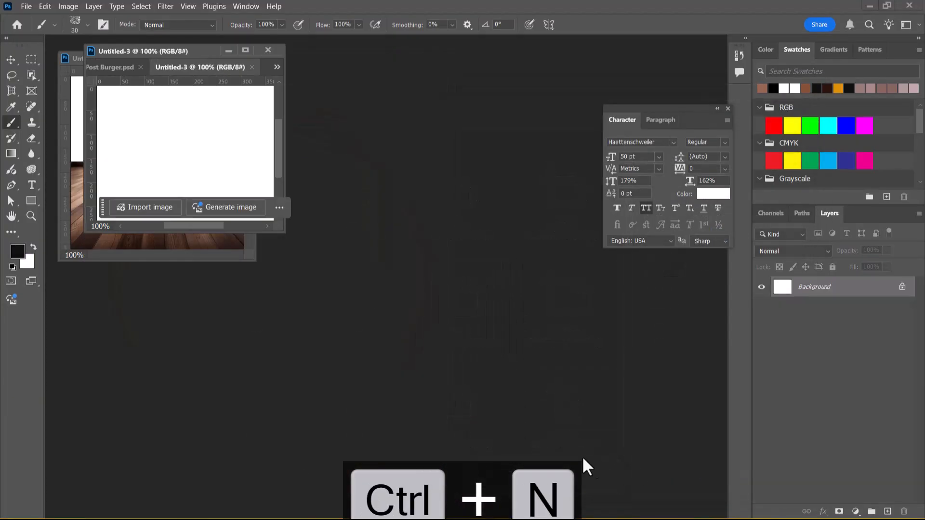
- Paste the onion ring image into the new document and bring only the ring, selected as subject, into the burger poster's lower-left corner
{"action": "key", "text": "ctrl+v"}
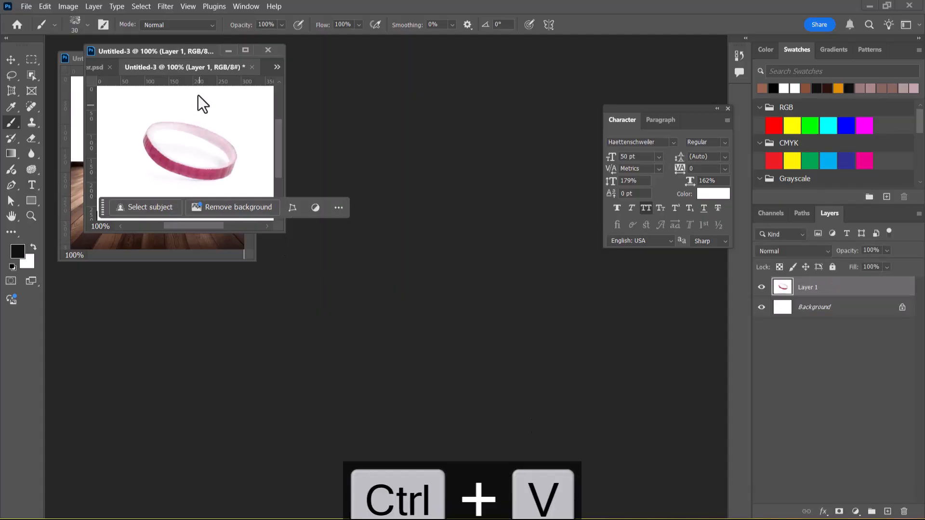
{"action": "left_click_drag", "start_coordinate": [189, 64], "coordinate": [458, 121]}
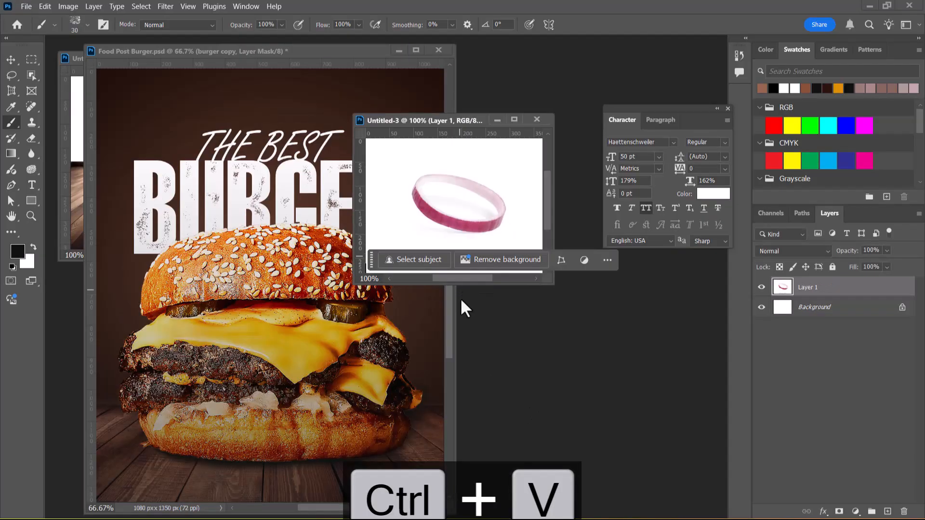
{"action": "left_click", "coordinate": [400, 258]}
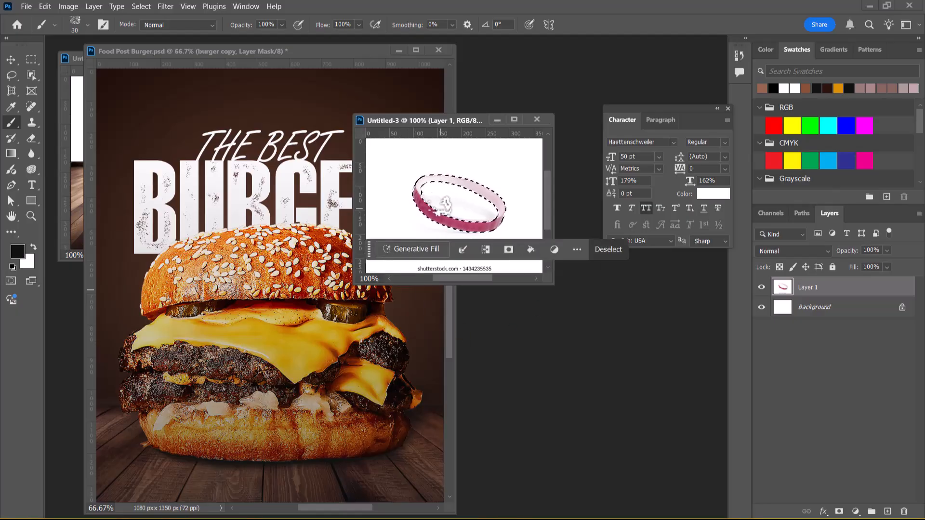
{"action": "key", "text": "v"}
{"action": "mouse_move", "coordinate": [445, 206]}
{"action": "left_mouse_down"}
{"action": "mouse_move", "coordinate": [120, 466]}
{"action": "mouse_move", "coordinate": [137, 460]}
{"action": "left_mouse_up"}
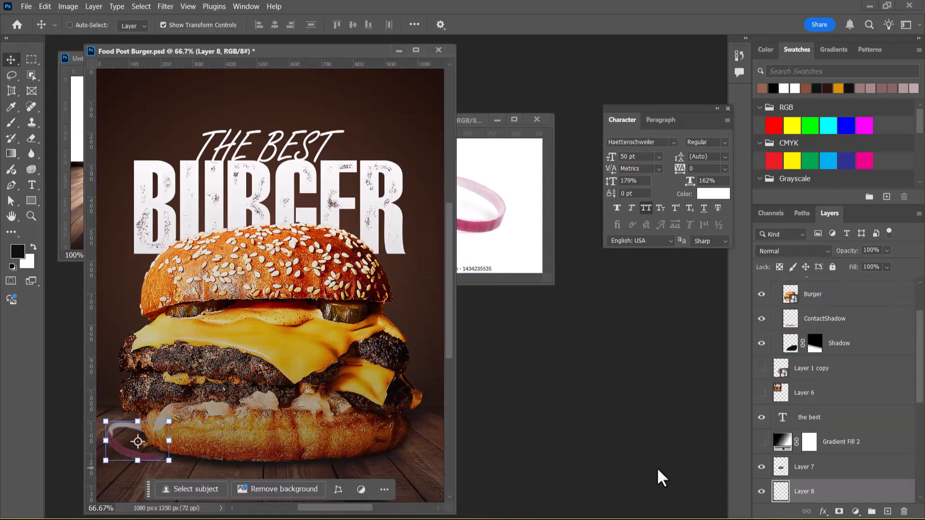
- Check the onion ring placement on the burger reference in the browser's FOOD POST results and return to Photoshop
{"action": "key", "text": "alt+Tab"}
{"action": "left_click", "coordinate": [467, 237]}
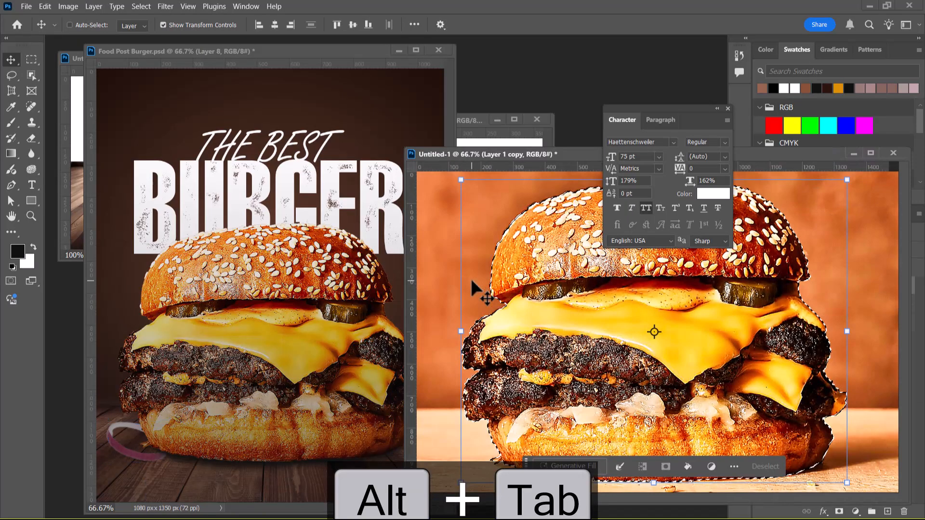
{"action": "key", "text": "alt+Tab"}
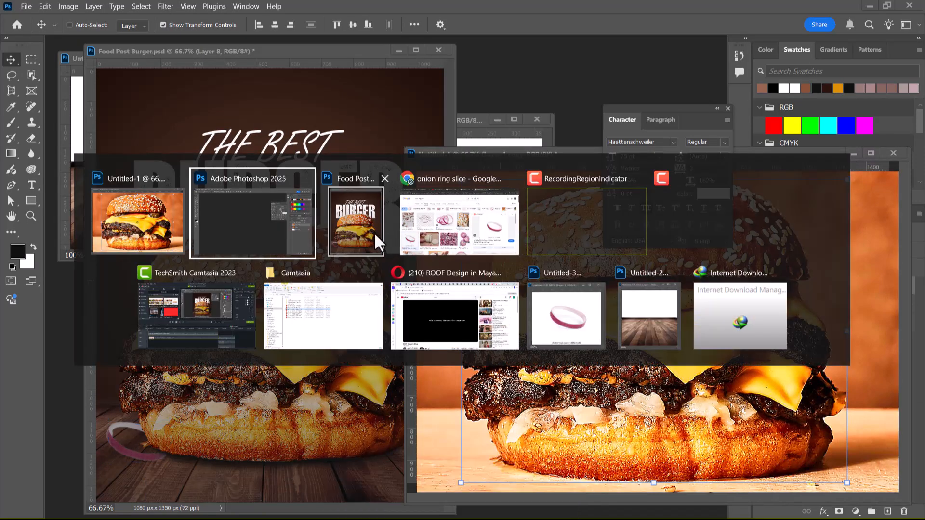
{"action": "left_click", "coordinate": [433, 233]}
{"action": "left_click", "coordinate": [397, 13]}
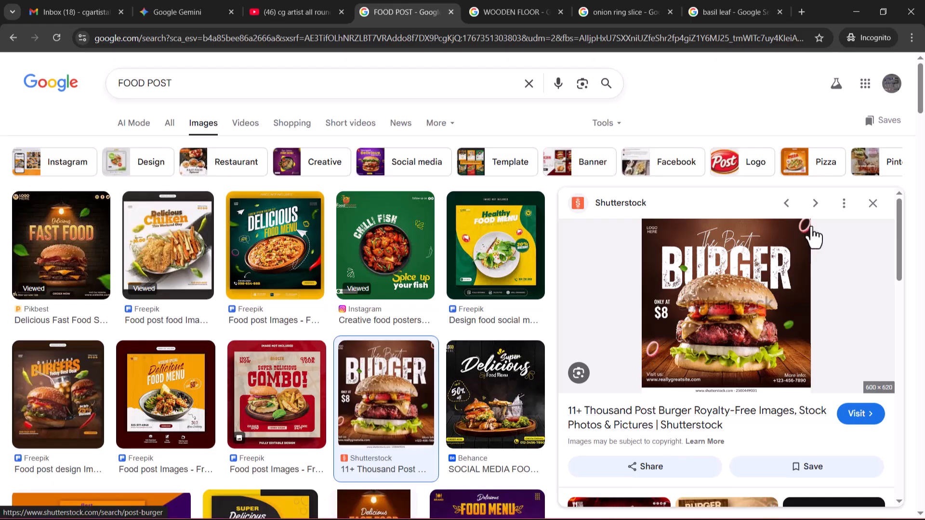
{"action": "key", "text": "alt+Tab"}
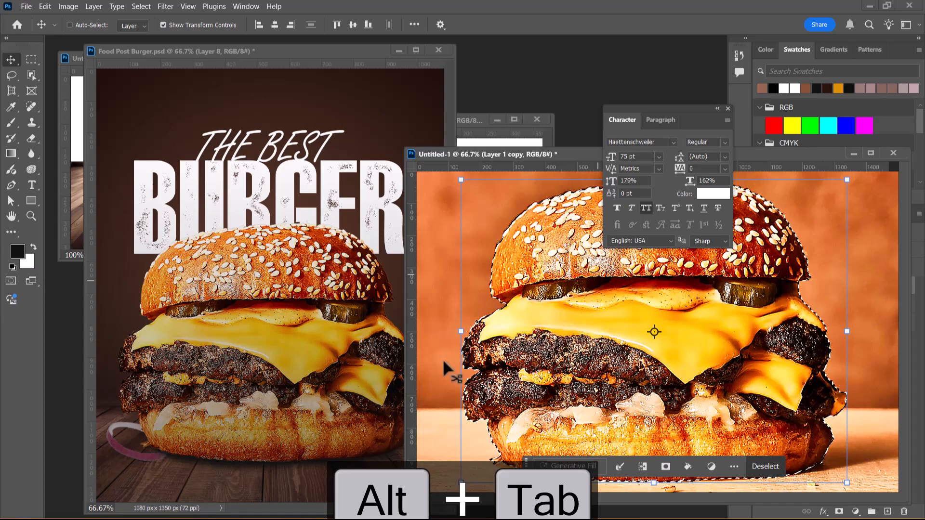
- Move the onion ring against the poster's left edge, beside the bottom bun
{"action": "left_click", "coordinate": [125, 452]}
{"action": "left_click_drag", "start_coordinate": [133, 454], "coordinate": [114, 463]}
{"action": "mouse_move", "coordinate": [178, 431]}
{"action": "left_mouse_down"}
{"action": "mouse_move", "coordinate": [148, 391]}
{"action": "mouse_move", "coordinate": [177, 420]}
{"action": "left_mouse_up"}
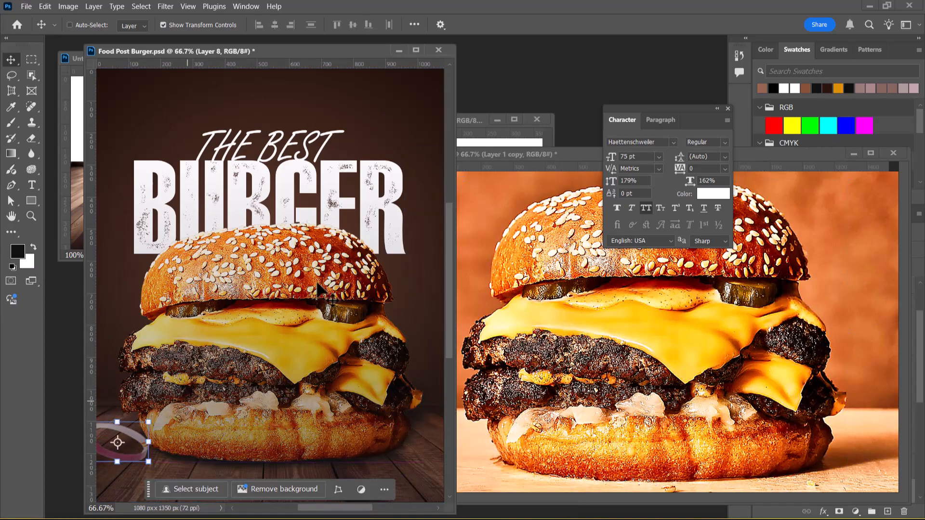
{"action": "left_click", "coordinate": [415, 50]}
{"action": "left_click_drag", "start_coordinate": [349, 396], "coordinate": [284, 337]}
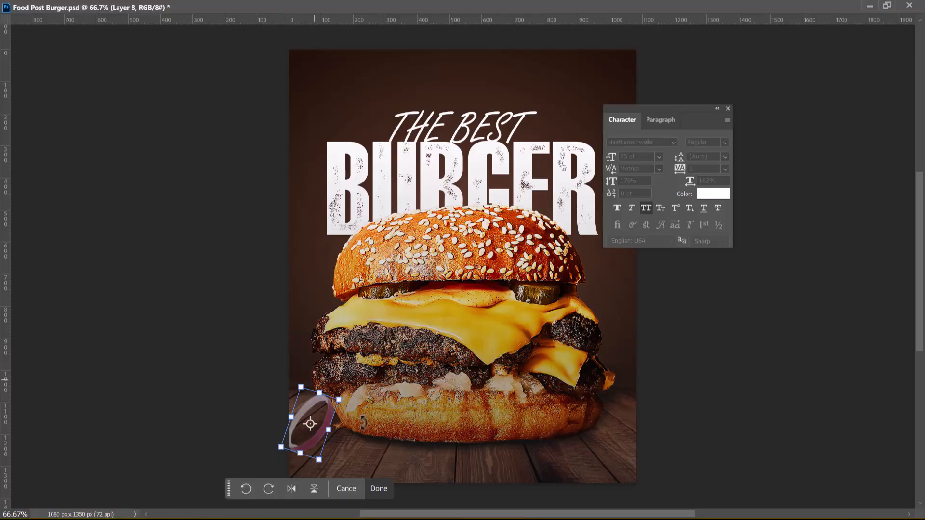
{"action": "key", "text": "ctrl+minus"}
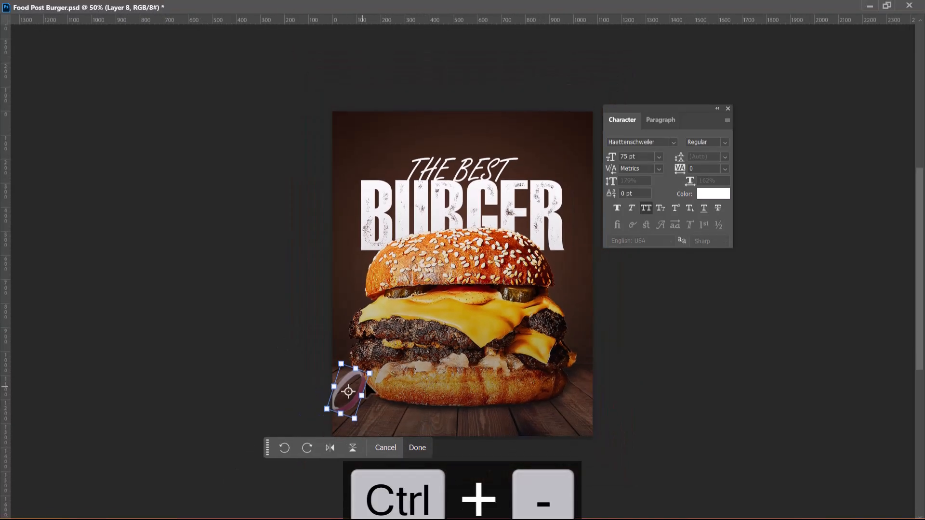
{"action": "left_click", "coordinate": [887, 5]}
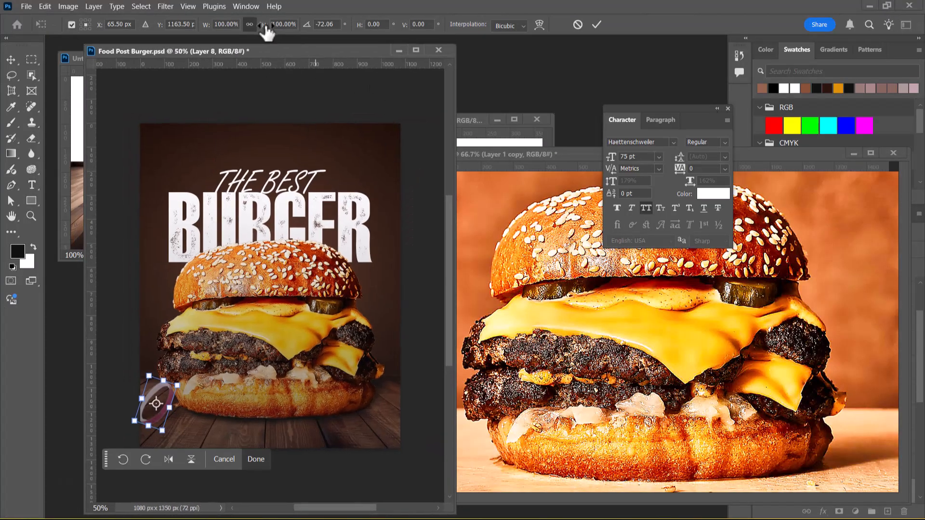
- Minimize the Untitled-1 window and convert the onion ring's Layer 8 to a smart object
{"action": "left_click", "coordinate": [853, 152]}
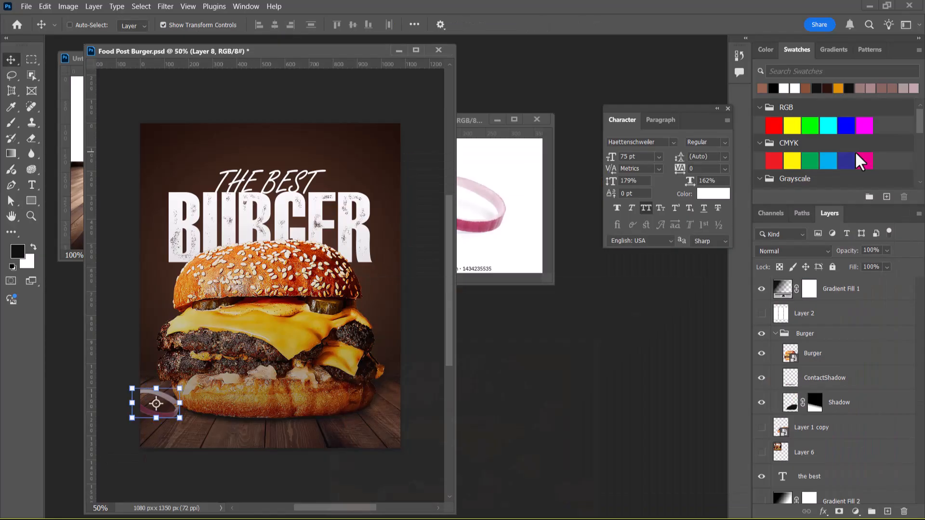
{"action": "key", "text": "Return"}
{"action": "right_click", "coordinate": [814, 494]}
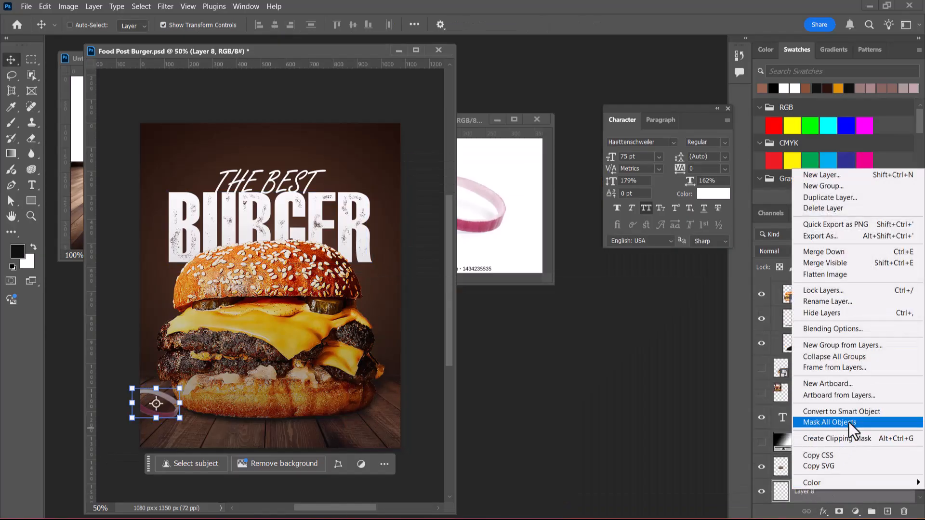
{"action": "left_click", "coordinate": [853, 412]}
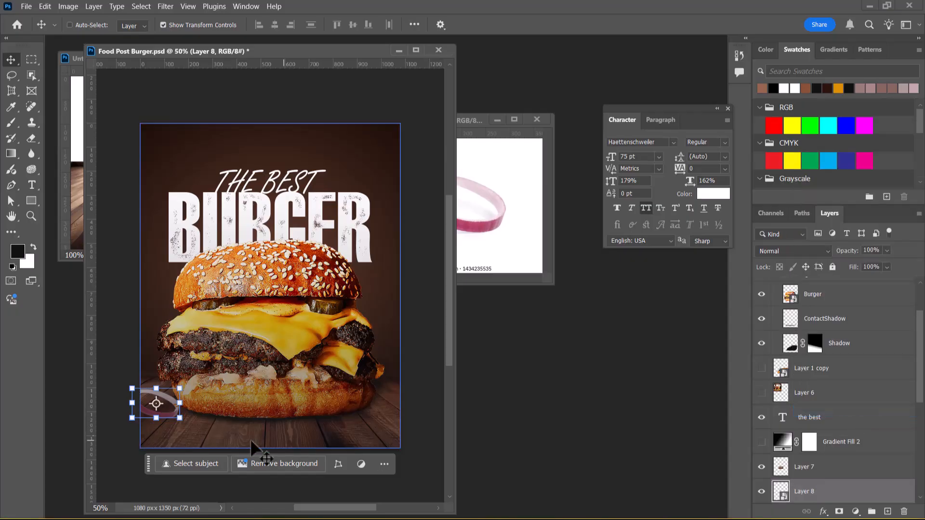
- Rotate the onion ring to about -82° and scale it to 77% in width and height
{"action": "left_click_drag", "start_coordinate": [191, 387], "coordinate": [139, 355]}
{"action": "key", "text": "alt+Tab"}
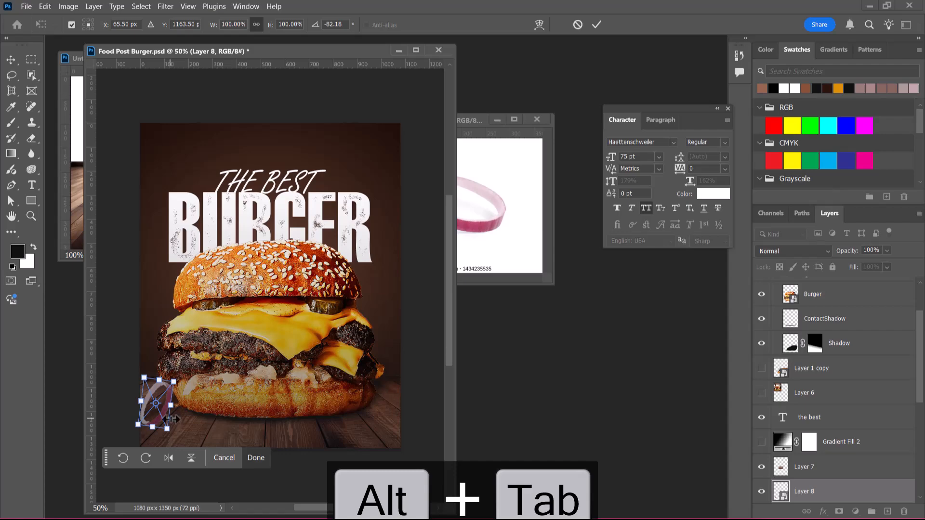
{"action": "left_click_drag", "start_coordinate": [271, 26], "coordinate": [260, 26]}
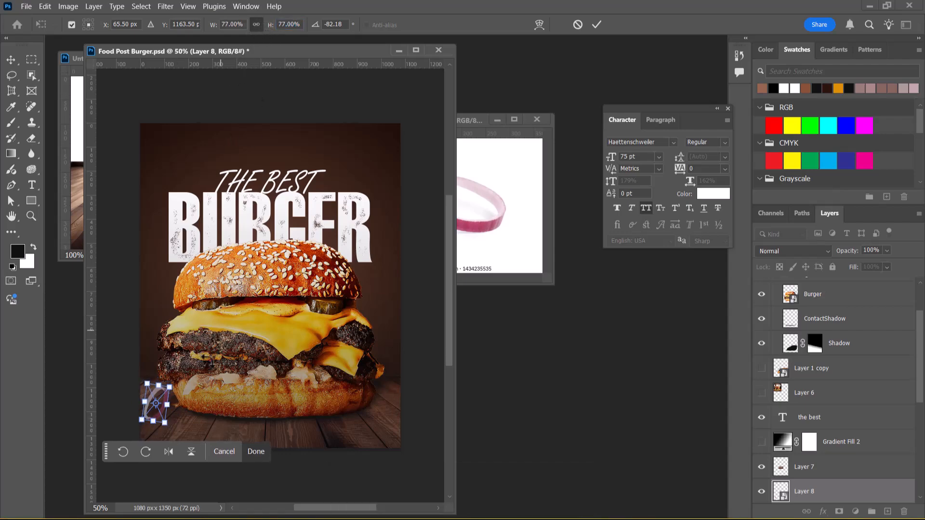
{"action": "key", "text": "ctrl+minus"}
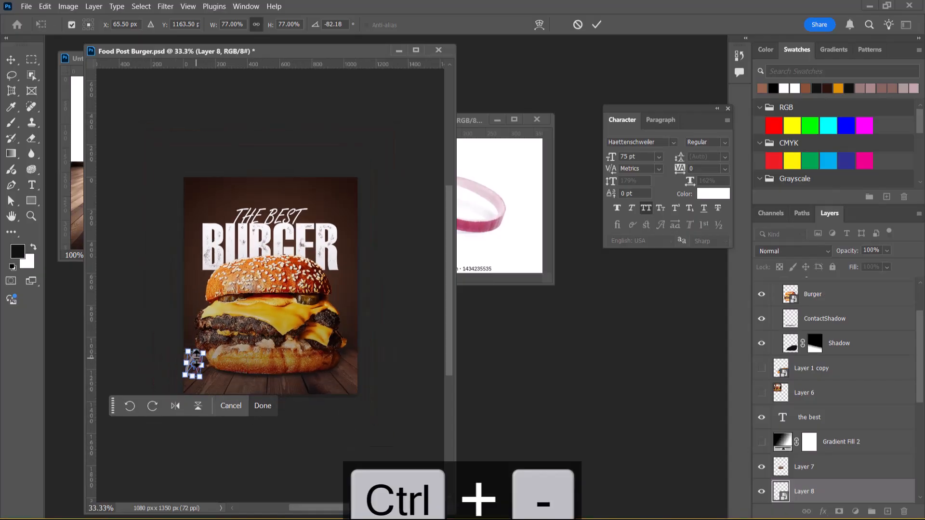
{"action": "key", "text": "ctrl+equal"}
{"action": "key", "text": "ctrl+equal"}
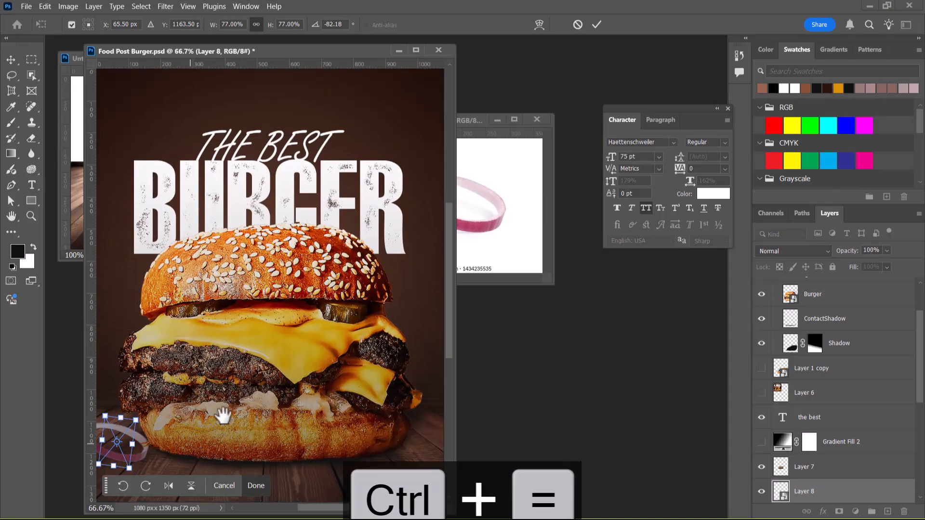
{"action": "key", "text": "Return"}
- Nudge the onion ring slightly lower beside the bottom bun in the poster's lower-left corner
{"action": "left_click_drag", "start_coordinate": [252, 326], "coordinate": [253, 358]}
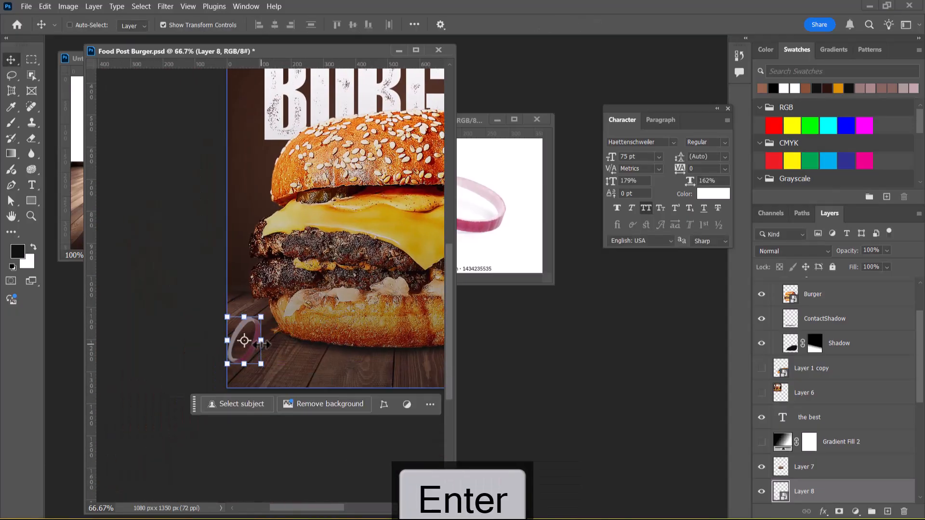
{"action": "key", "text": "ctrl+minus"}
{"action": "key", "text": "ctrl+minus"}
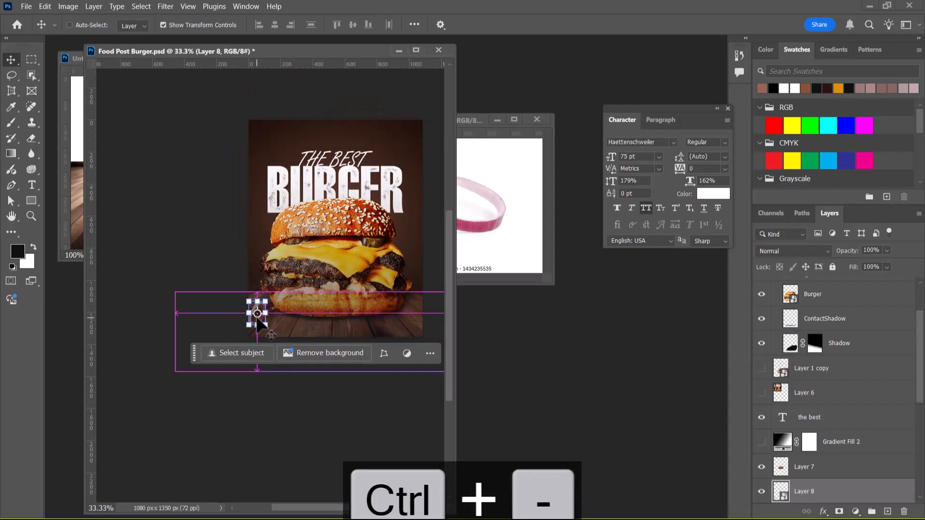
- Compare the ring's placement with the Shutterstock burger reference in the browser and return to Photoshop
{"action": "key", "text": "alt+Tab"}
{"action": "key", "text": "alt+Tab"}
{"action": "key", "text": "Tab"}
{"action": "key", "text": "Tab"}
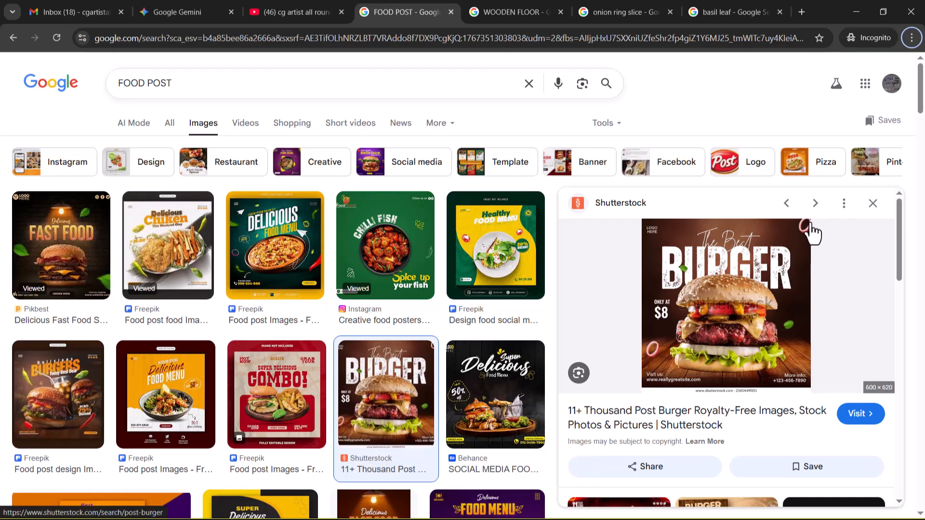
{"action": "key", "text": "alt+Tab"}
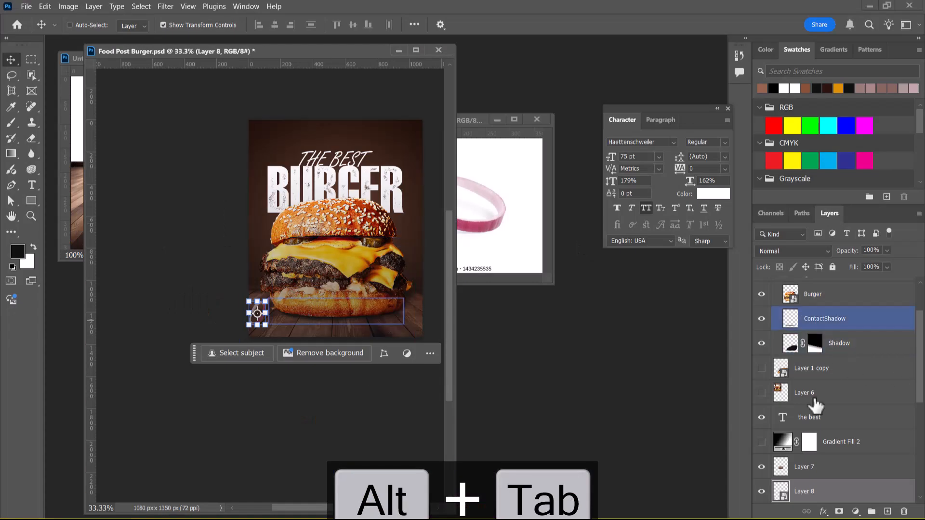
- Copy the search phrase "onion ring slice" from the browser and use it to rename Layer 8 in the poster
{"action": "key", "text": "alt+Tab"}
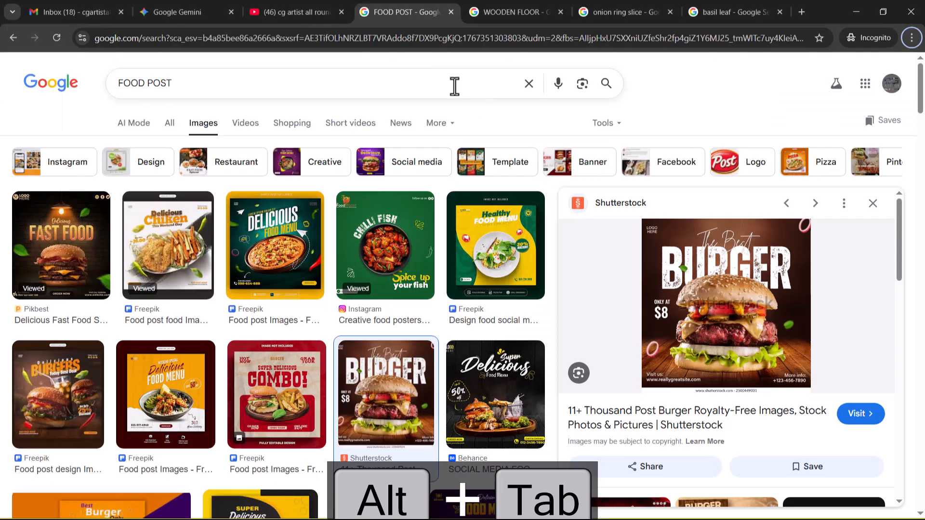
{"action": "left_click", "coordinate": [646, 10]}
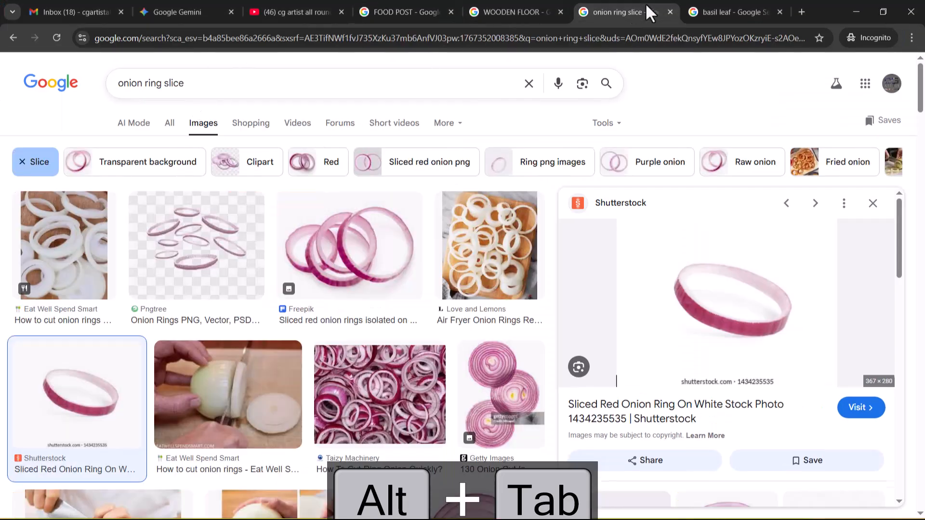
{"action": "left_click_drag", "start_coordinate": [190, 85], "coordinate": [109, 92]}
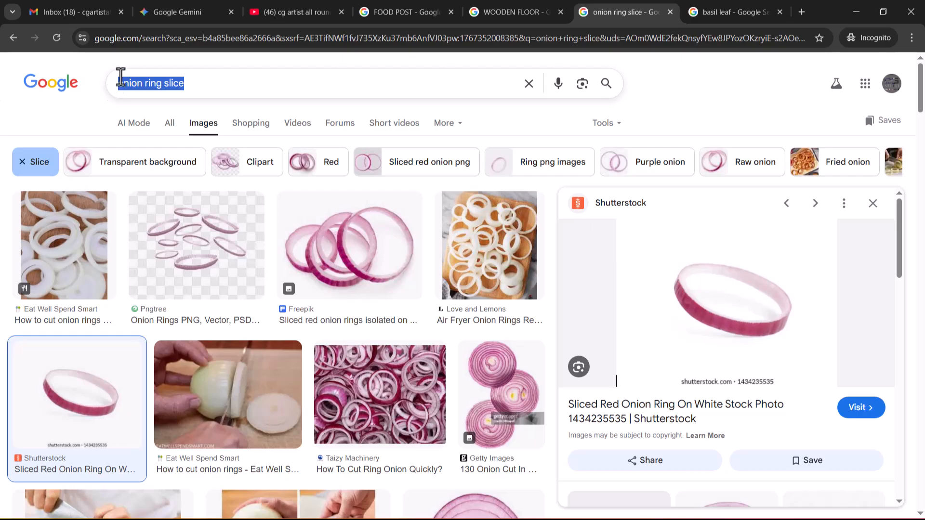
{"action": "key", "text": "ctrl+c"}
{"action": "key", "text": "alt+Tab"}
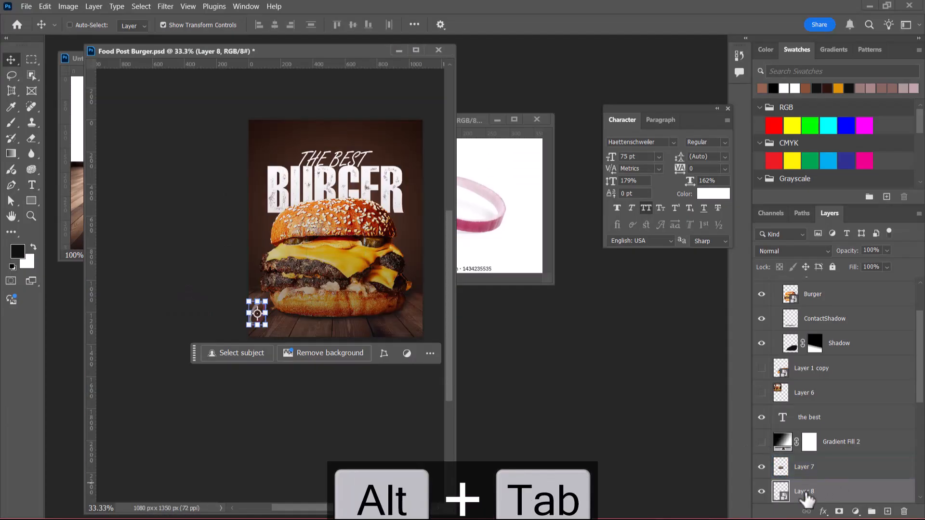
{"action": "key", "text": "ctrl+v"}
{"action": "key", "text": "Return"}
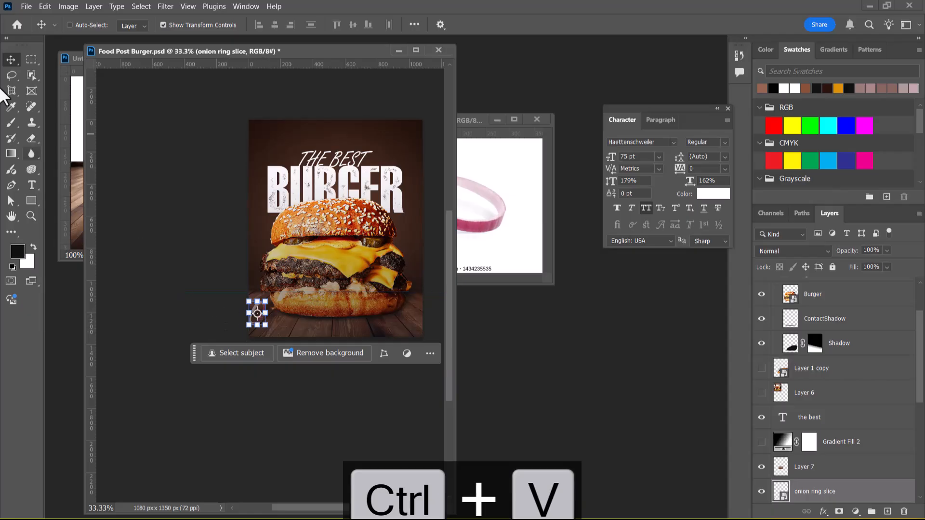
- With Show Transform Controls off, duplicate the onion ring into the poster's upper-right corner and flip the copy vertically
{"action": "left_click", "coordinate": [163, 26]}
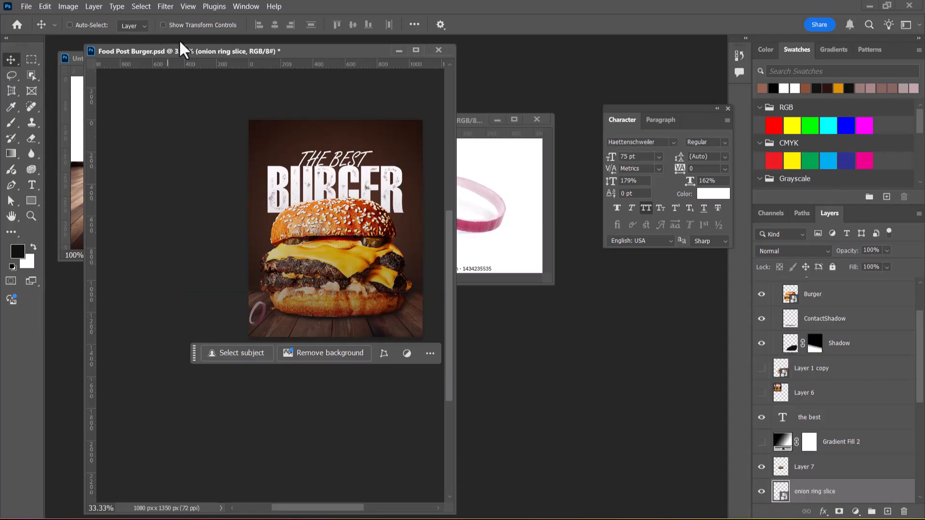
{"action": "left_click_drag", "start_coordinate": [261, 317], "coordinate": [407, 143]}
{"action": "key", "text": "ctrl+t"}
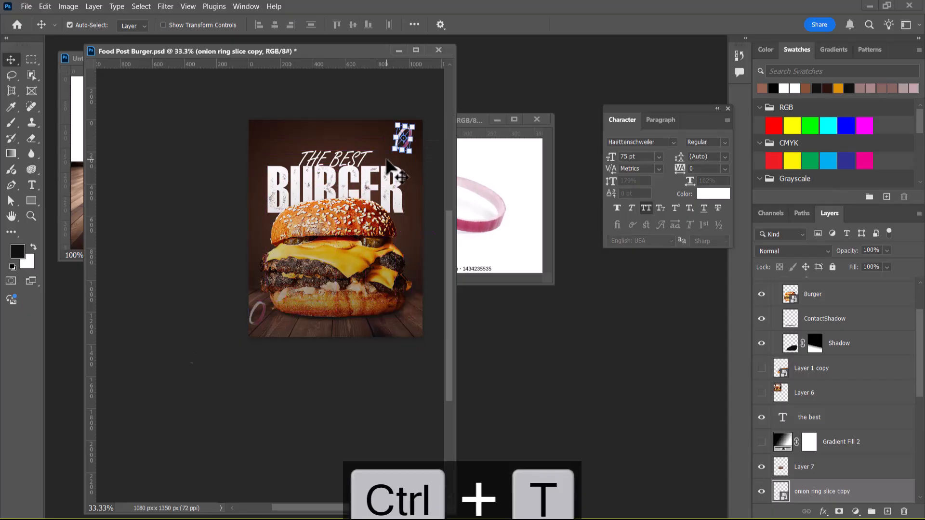
{"action": "right_click", "coordinate": [406, 127]}
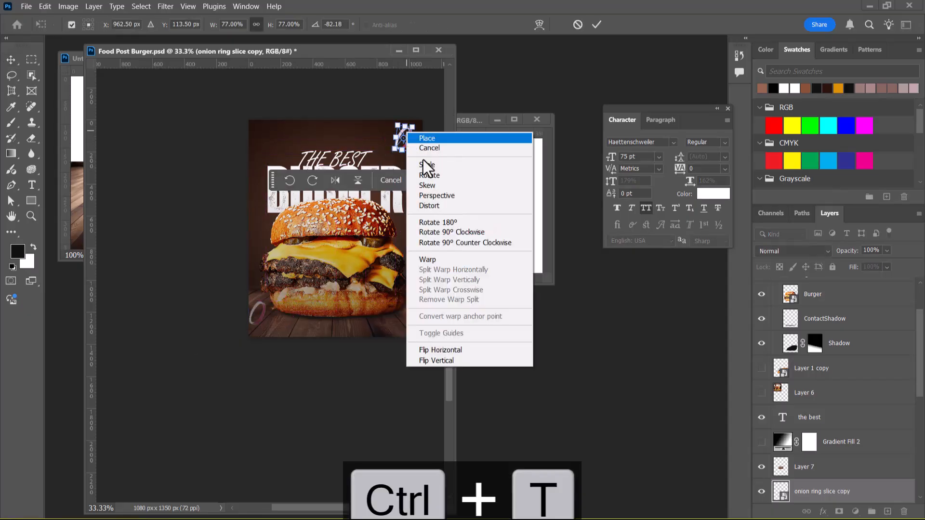
{"action": "left_click", "coordinate": [467, 362]}
{"action": "key", "text": "Return"}
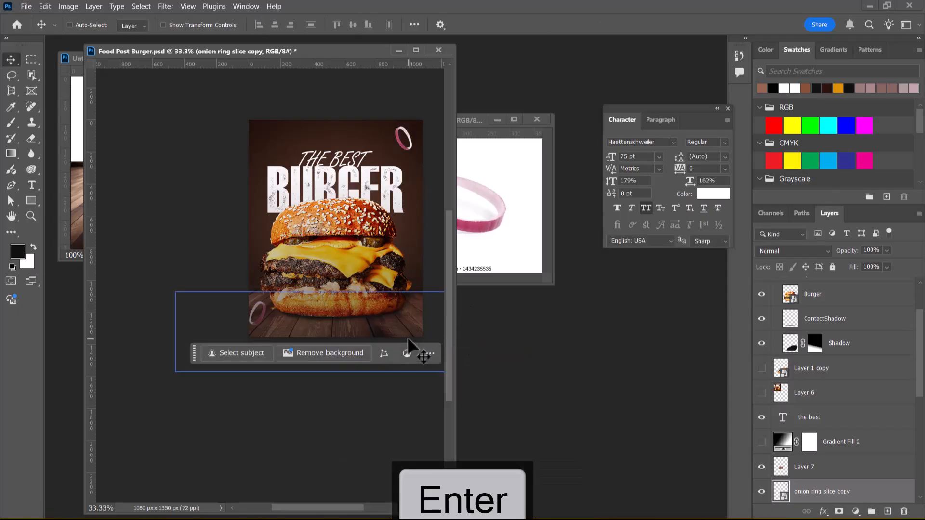
{"action": "mouse_move", "coordinate": [403, 145]}
{"action": "left_mouse_down"}
{"action": "mouse_move", "coordinate": [422, 145]}
{"action": "mouse_move", "coordinate": [406, 148]}
{"action": "left_mouse_up"}
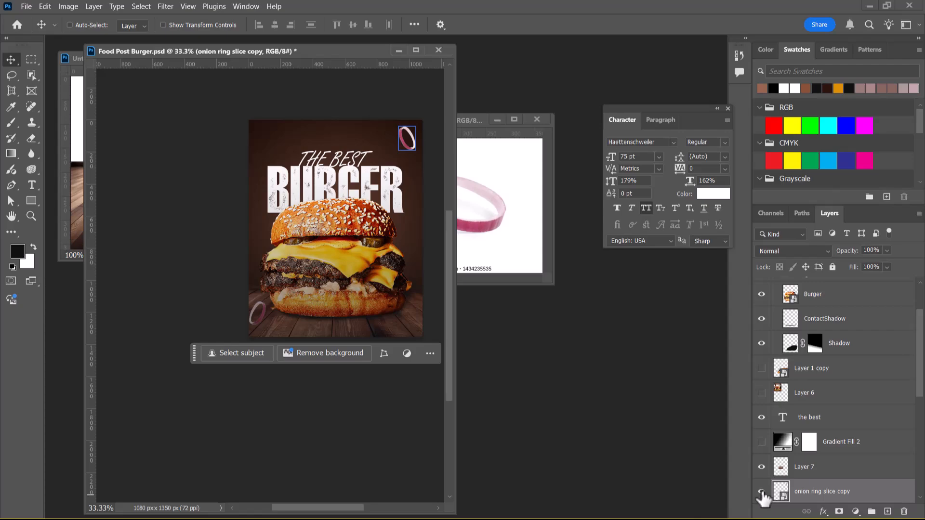
- Shift the onion ring slice in the poster's lower-left corner slightly inward and fine-tune it with Free Transform
{"action": "scroll", "coordinate": [805, 476], "scroll_direction": "down", "scroll_amount": 2}
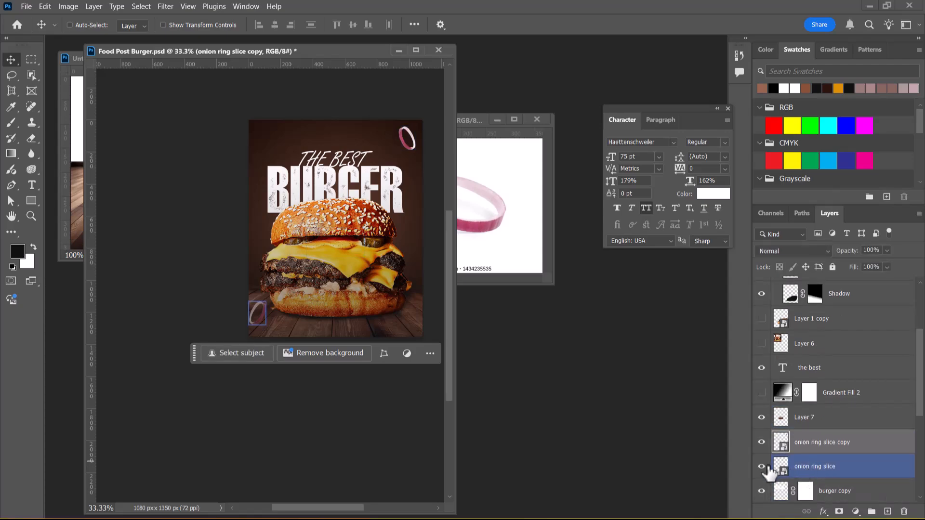
{"action": "left_click", "coordinate": [762, 466]}
{"action": "left_click", "coordinate": [818, 476]}
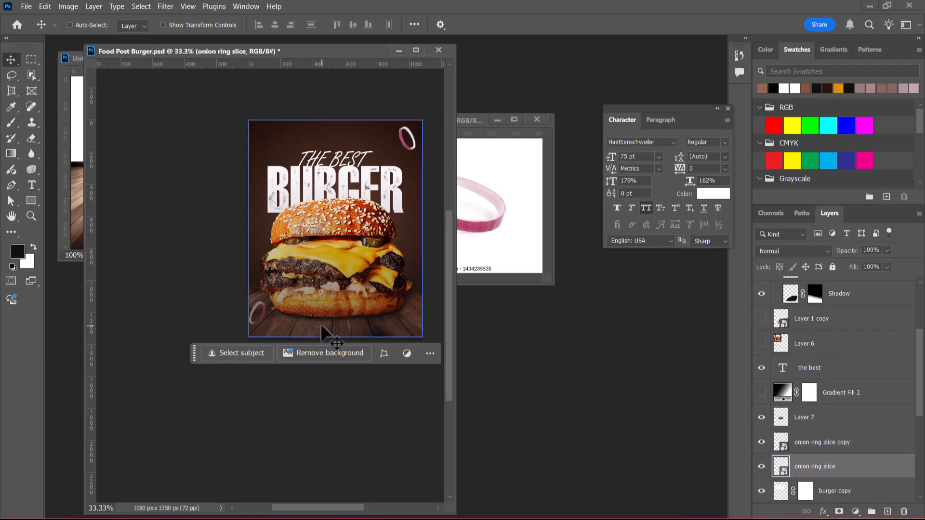
{"action": "left_click_drag", "start_coordinate": [260, 319], "coordinate": [265, 316]}
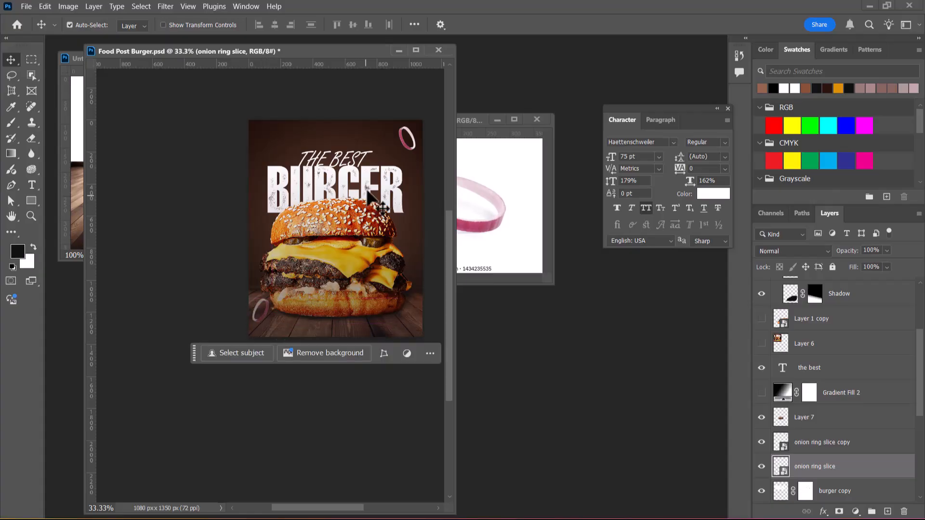
{"action": "key", "text": "ctrl+t"}
{"action": "left_click_drag", "start_coordinate": [214, 33], "coordinate": [207, 33]}
{"action": "key", "text": "Return"}
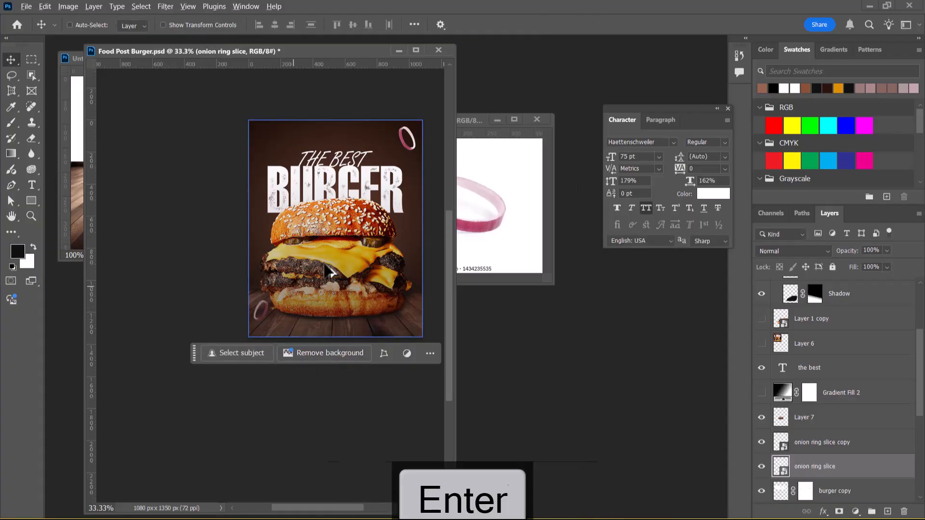
- Check the contact text in the browser's Shutterstock burger reference, return to Photoshop, and start a "Visit us" text line at the poster's lower-left corner
{"action": "key", "text": "alt+Tab"}
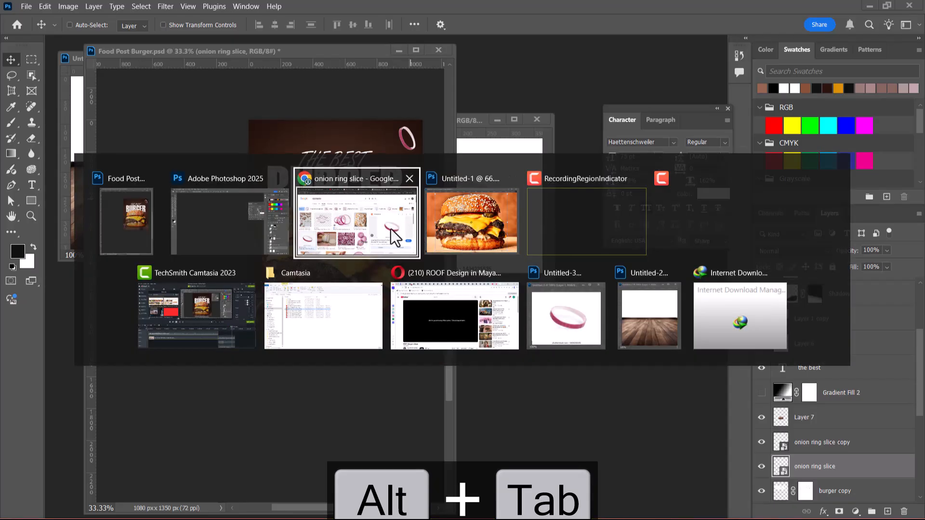
{"action": "left_click", "coordinate": [394, 236]}
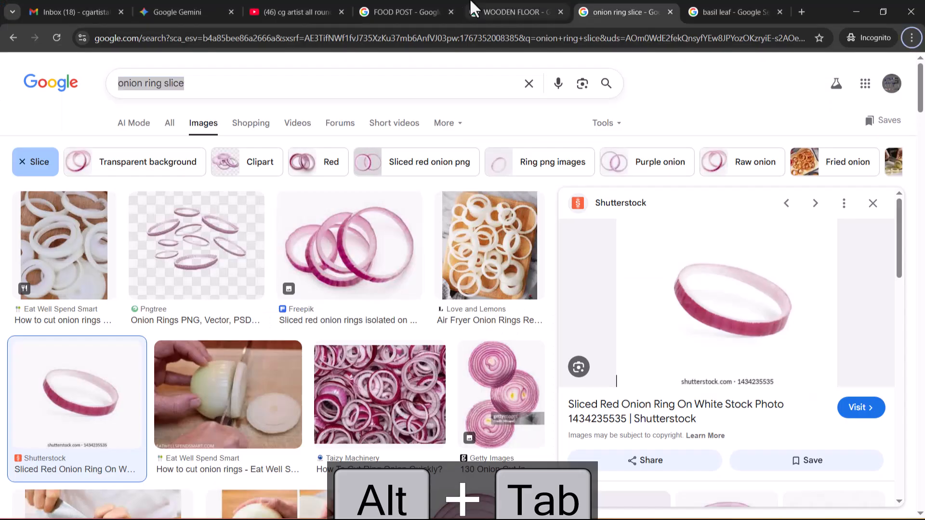
{"action": "left_click", "coordinate": [417, 13]}
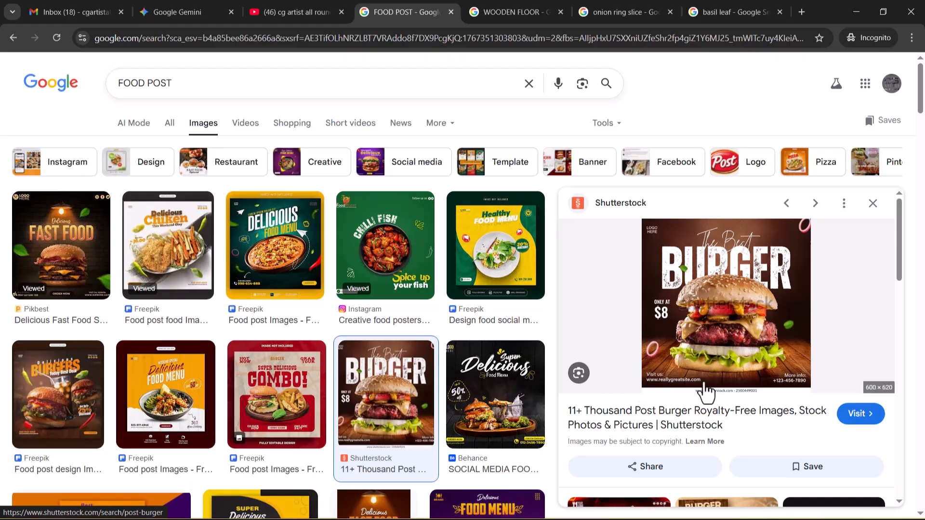
{"action": "key", "text": "alt+Tab"}
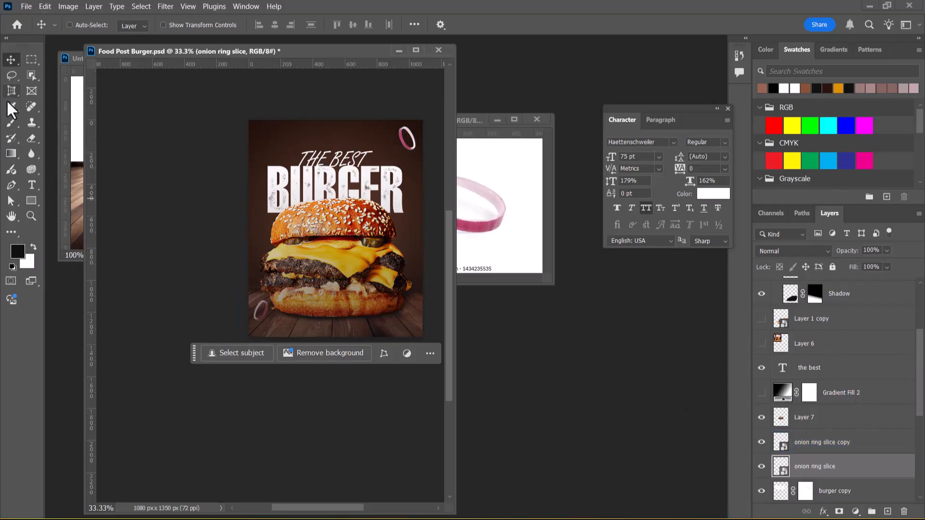
{"action": "left_click", "coordinate": [31, 185]}
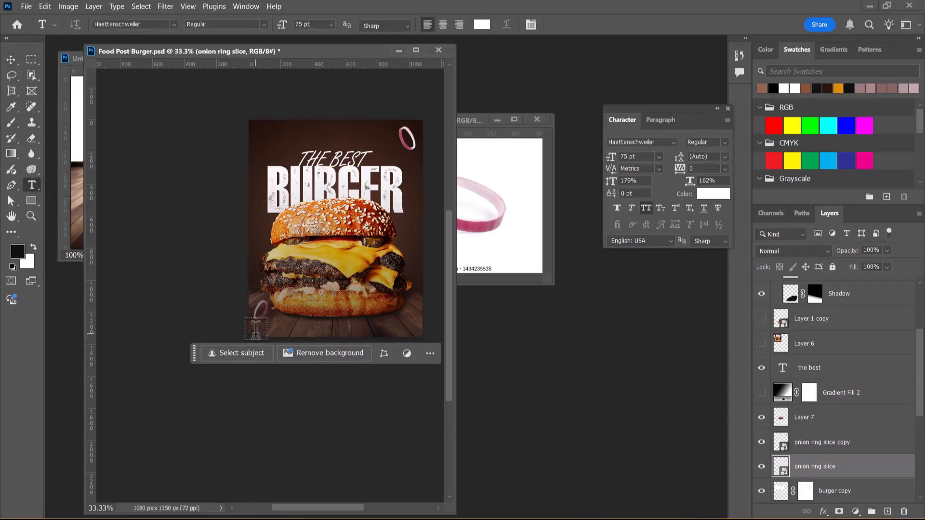
{"action": "left_click", "coordinate": [253, 325]}
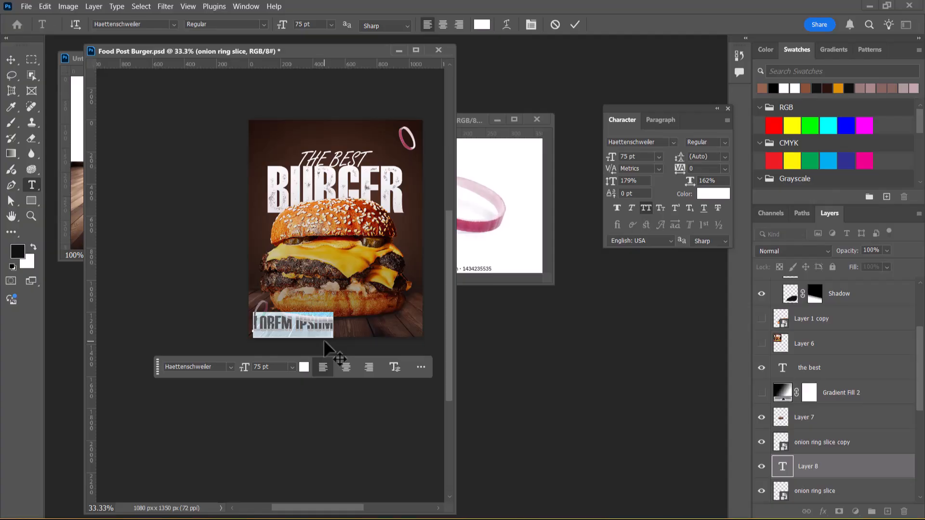
{"action": "key", "text": "BackSpace"}
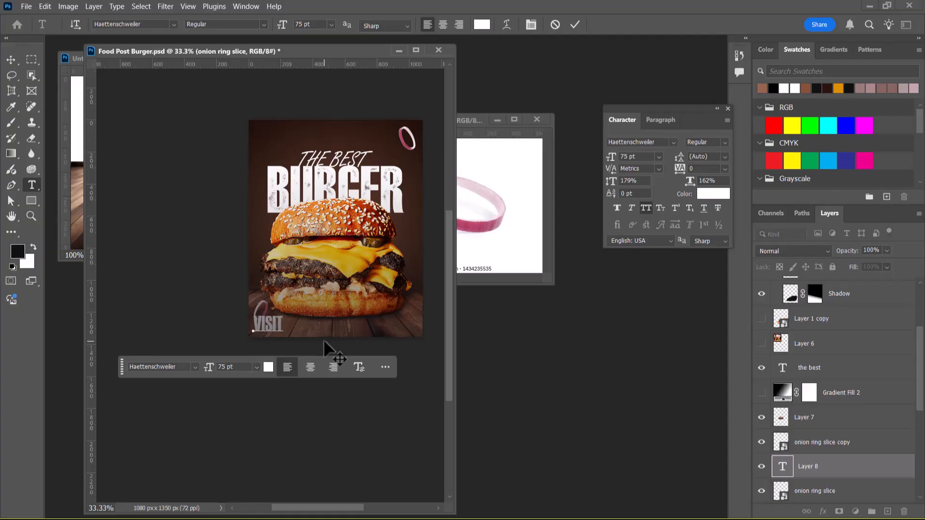
- Copy the channel handle from the YouTube page address in the browser and add it in Photoshop after "Visit us : "
{"action": "key", "text": "alt+Tab"}
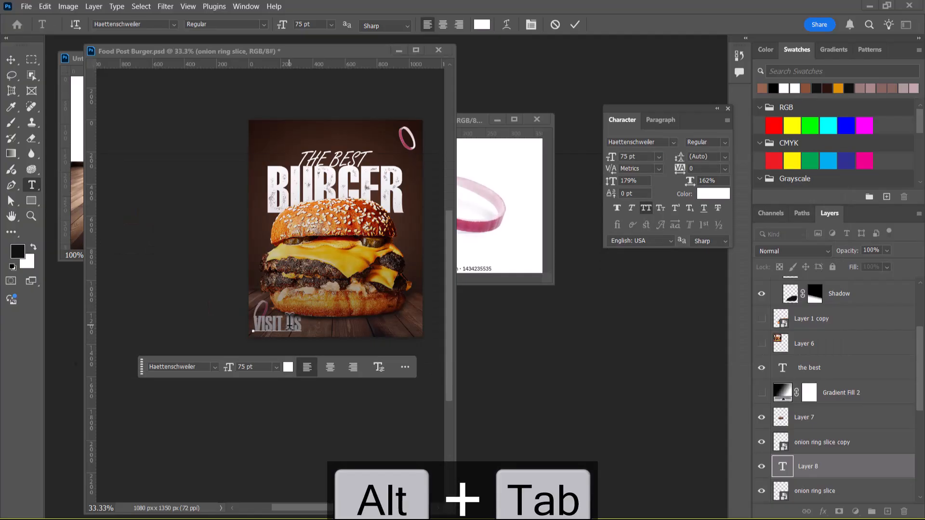
{"action": "key", "text": "alt+Tab"}
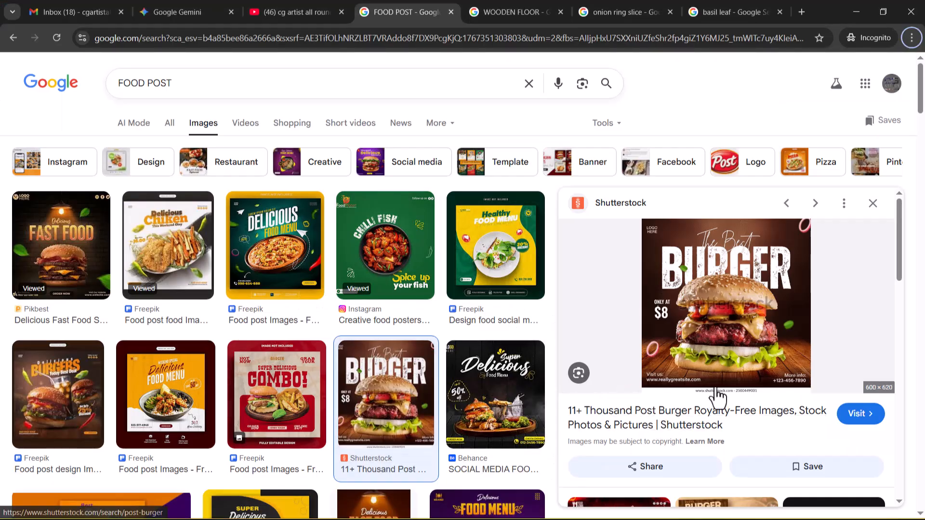
{"action": "left_click", "coordinate": [272, 14]}
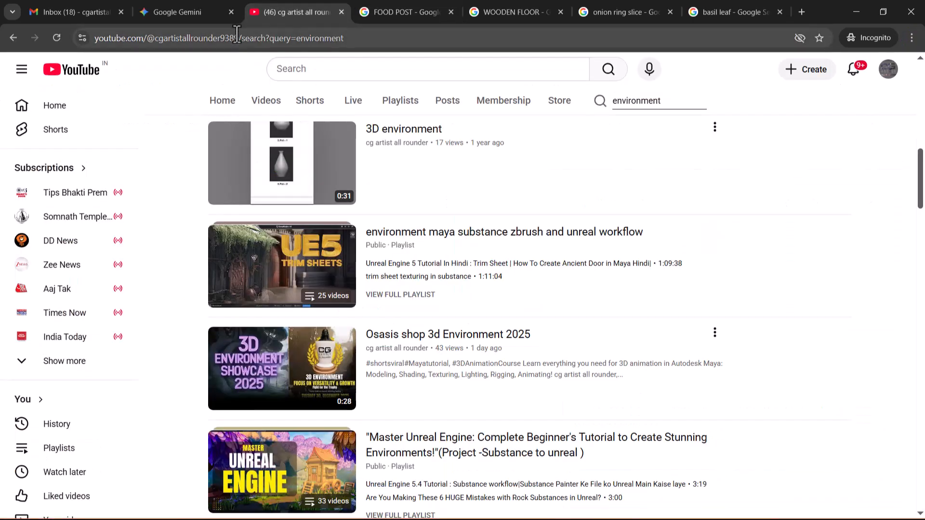
{"action": "left_click_drag", "start_coordinate": [236, 38], "coordinate": [149, 41]}
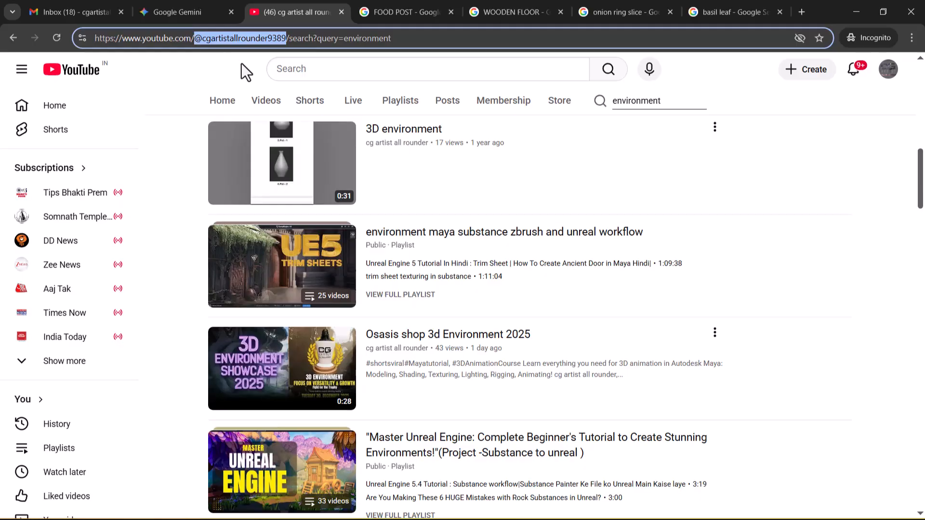
{"action": "key", "text": "ctrl+c"}
{"action": "key", "text": "alt+Tab"}
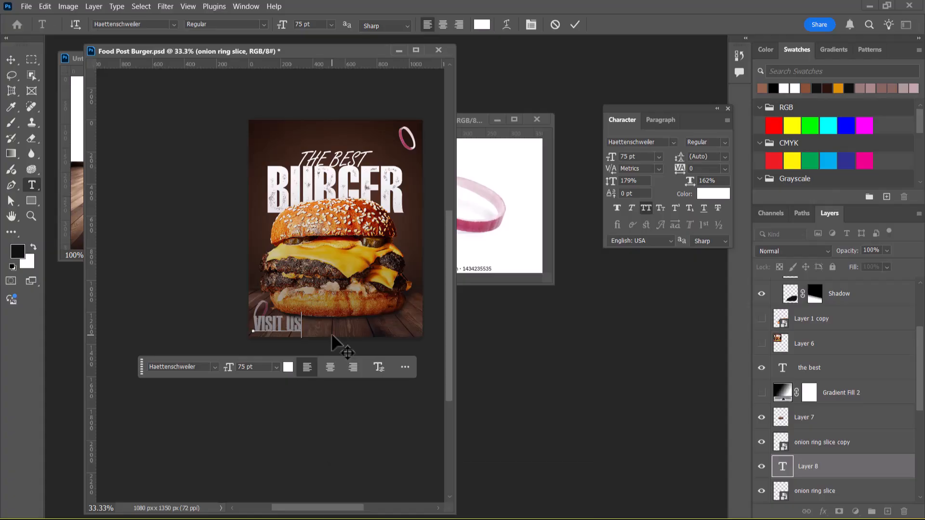
{"action": "key", "text": "Left"}
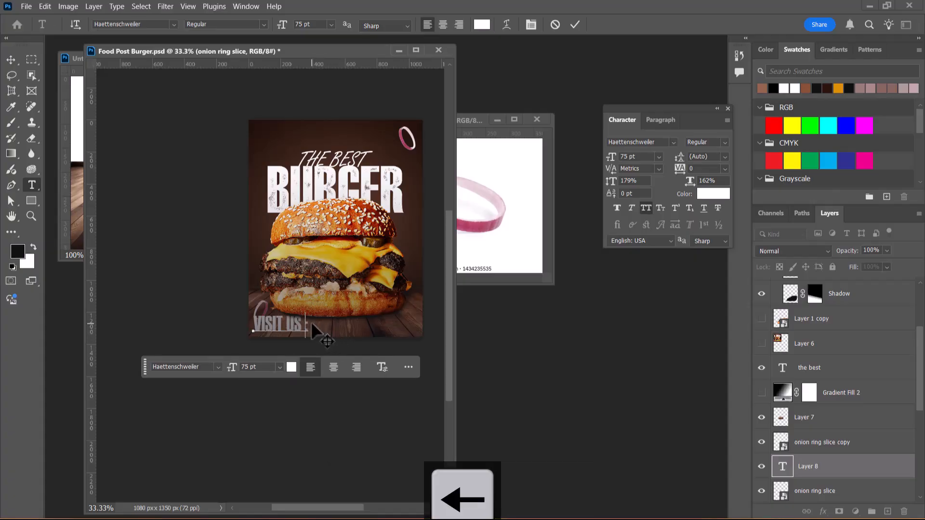
{"action": "key", "text": "Right"}
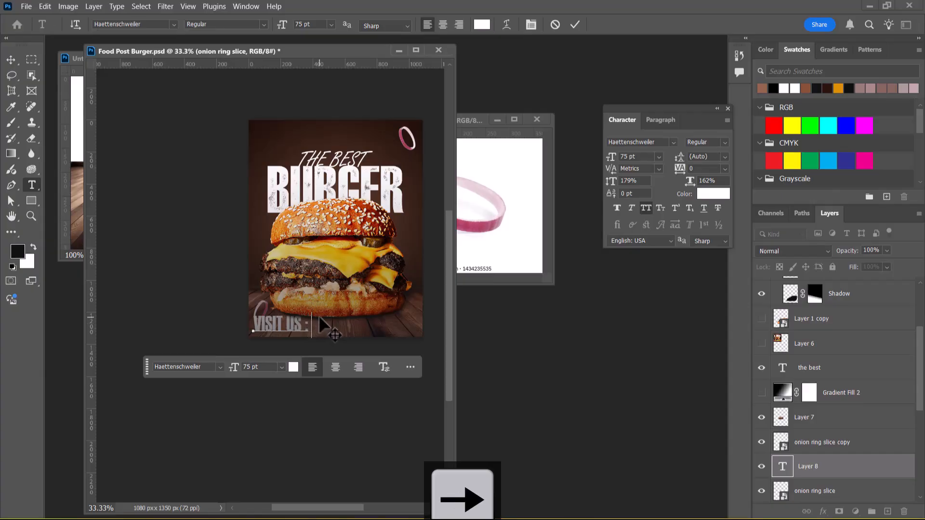
{"action": "key", "text": "ctrl+v"}
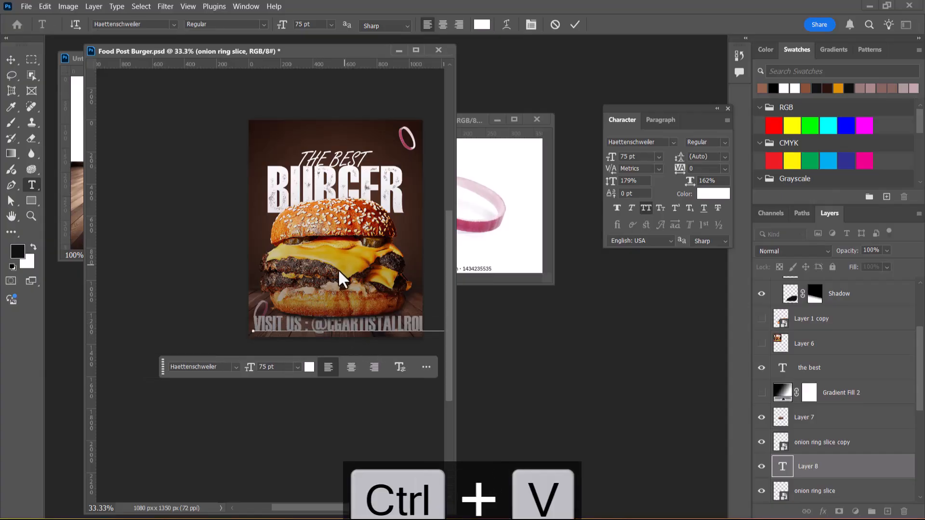
- Check the reference design, set the whole "Visit us" line to 39 pt, and move it against the poster's lower-left edge
{"action": "key", "text": "alt+Tab"}
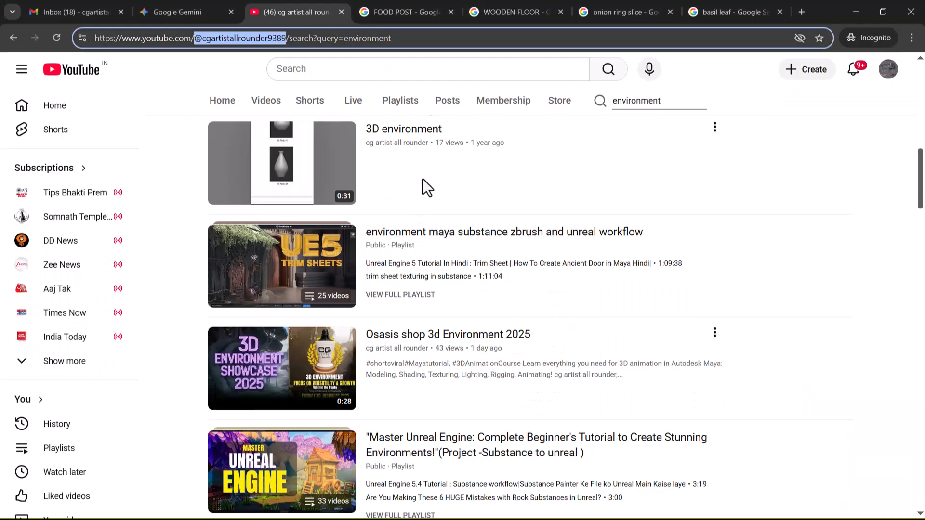
{"action": "left_click", "coordinate": [402, 13]}
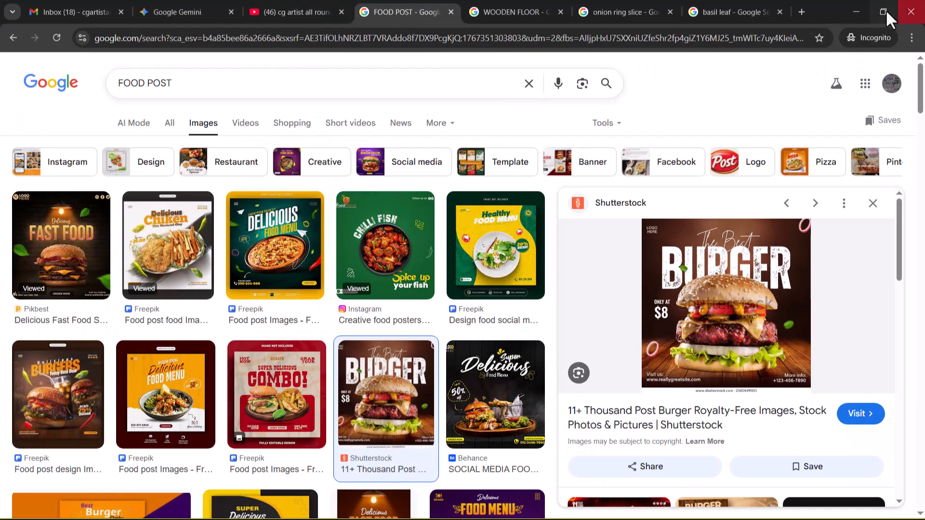
{"action": "left_click", "coordinate": [856, 11]}
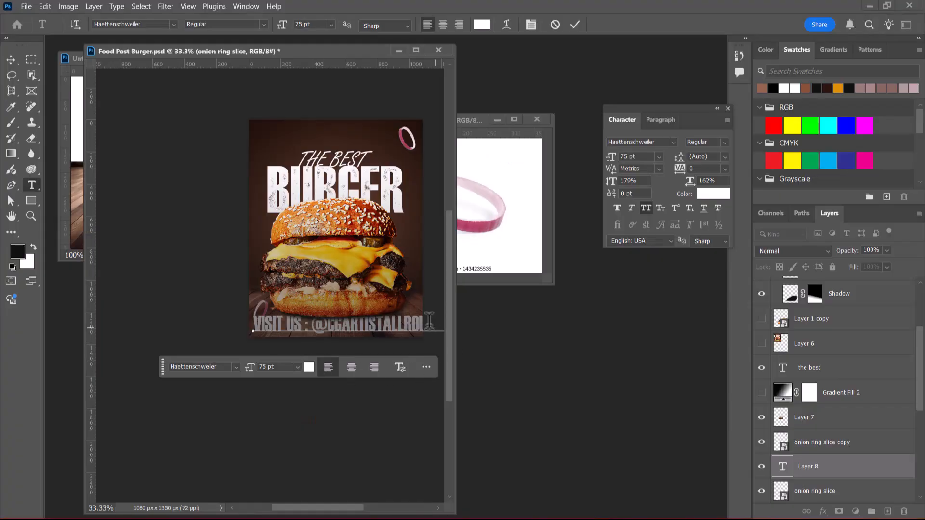
{"action": "key", "text": "ctrl+a"}
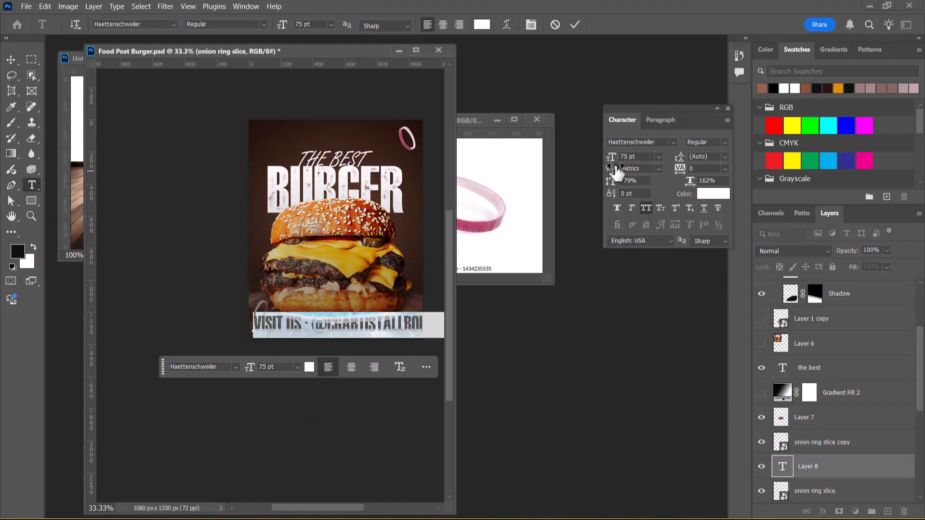
{"action": "left_click_drag", "start_coordinate": [611, 163], "coordinate": [590, 178]}
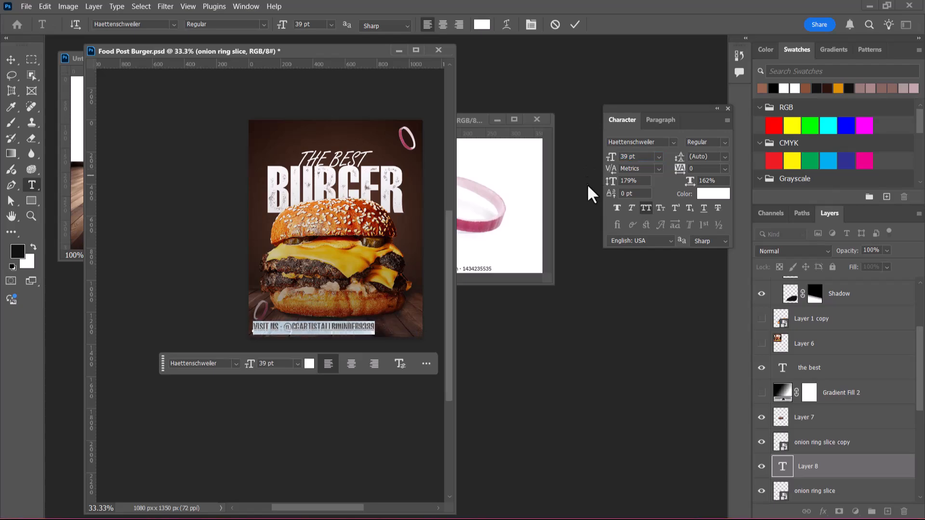
{"action": "key", "text": "Return"}
{"action": "key", "text": "ctrl+z"}
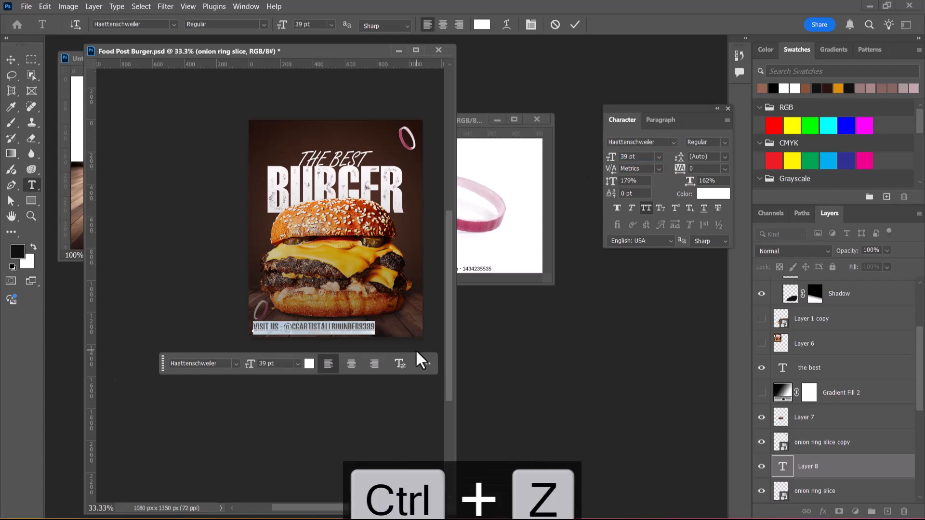
{"action": "left_click", "coordinate": [10, 61]}
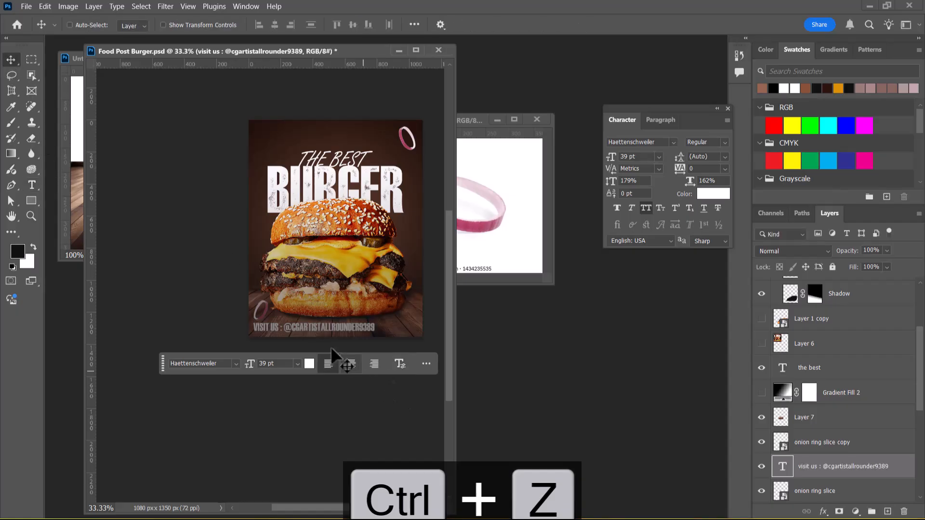
{"action": "left_click_drag", "start_coordinate": [320, 327], "coordinate": [315, 328]}
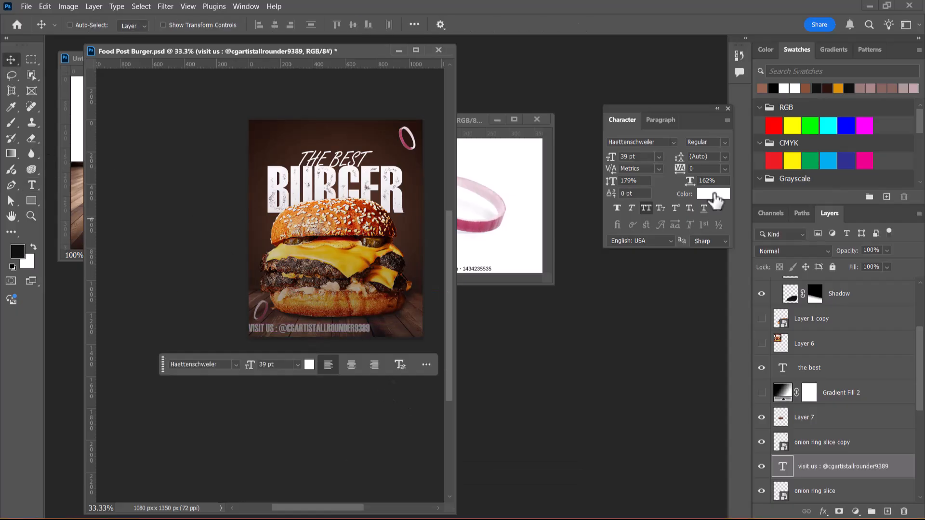
- Keep the "Visit us" text color at white (ffffff) and move its layer to the top of the stack, above Gradient Fill 1
{"action": "left_click", "coordinate": [714, 195]}
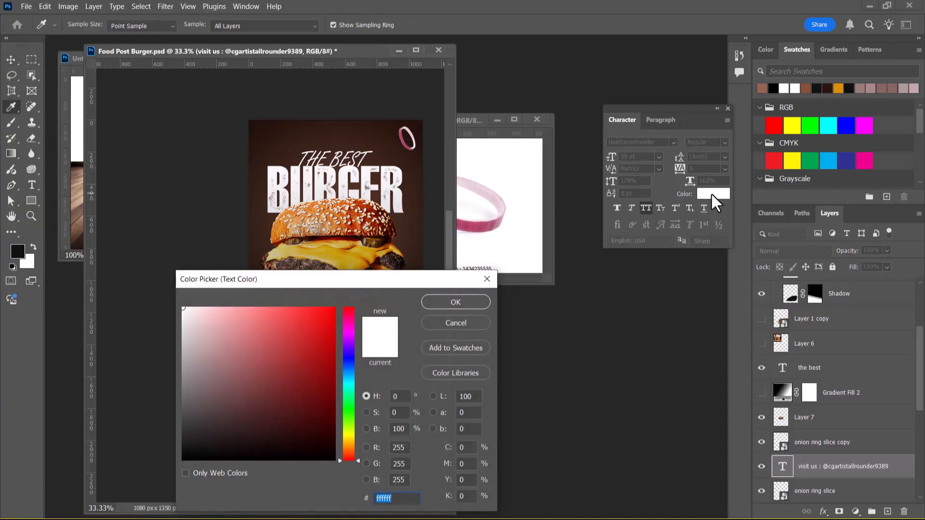
{"action": "left_click", "coordinate": [456, 303]}
{"action": "left_click_drag", "start_coordinate": [844, 468], "coordinate": [822, 357]}
{"action": "scroll", "coordinate": [882, 438], "scroll_direction": "up", "scroll_amount": 2}
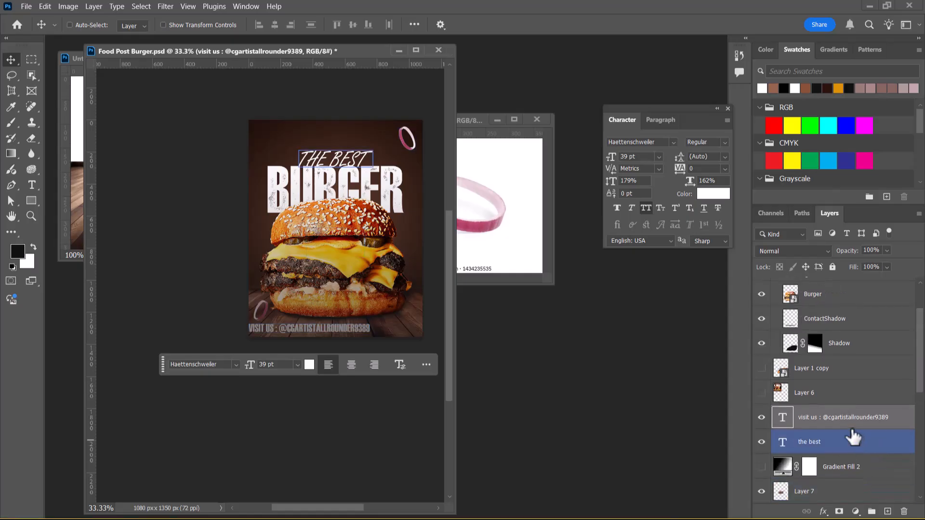
{"action": "left_click_drag", "start_coordinate": [848, 420], "coordinate": [835, 291]}
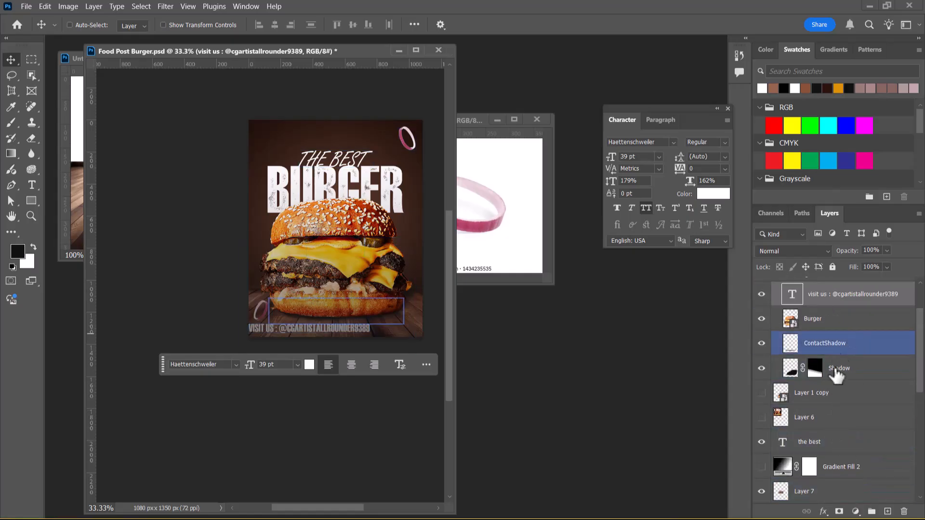
{"action": "scroll", "coordinate": [839, 359], "scroll_direction": "up", "scroll_amount": 2}
{"action": "left_click_drag", "start_coordinate": [842, 340], "coordinate": [852, 318]}
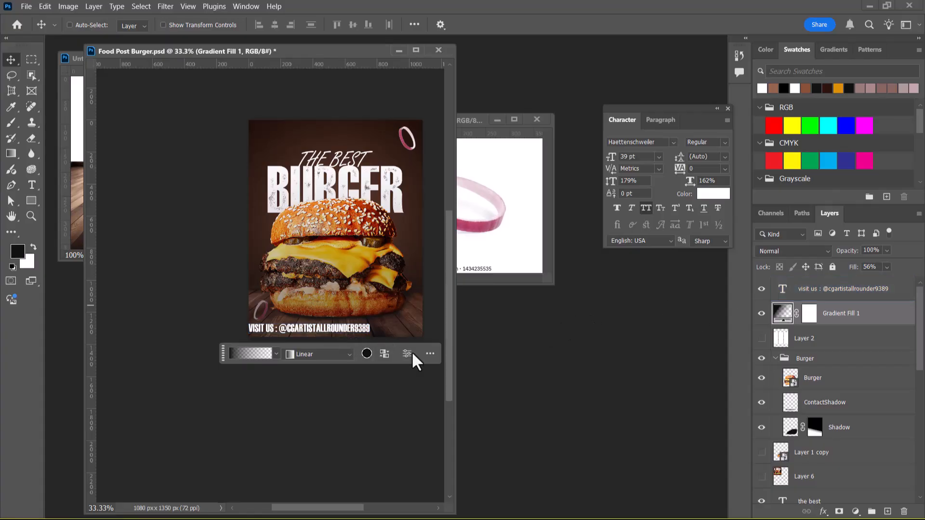
- Check the layout of the contact text in the browser's Shutterstock burger reference and return to Photoshop
{"action": "key", "text": "alt+Tab"}
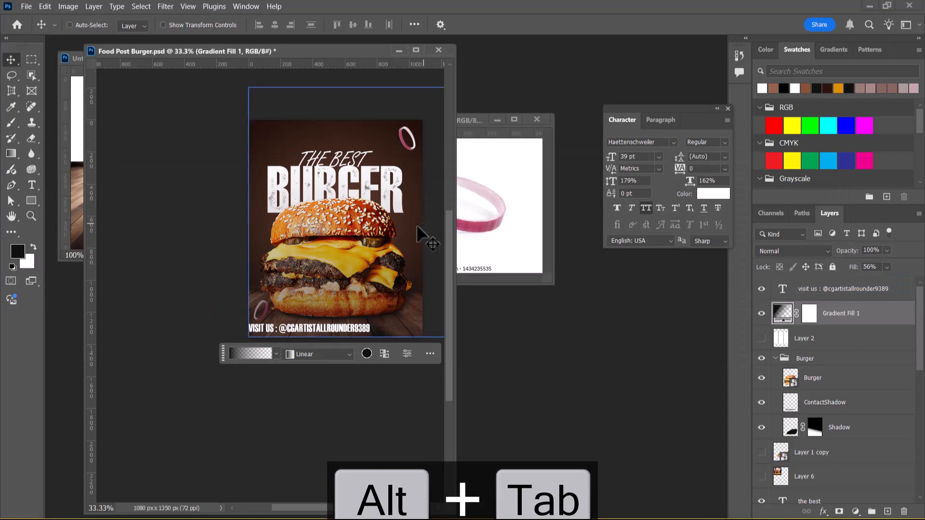
{"action": "key", "text": "alt+Tab"}
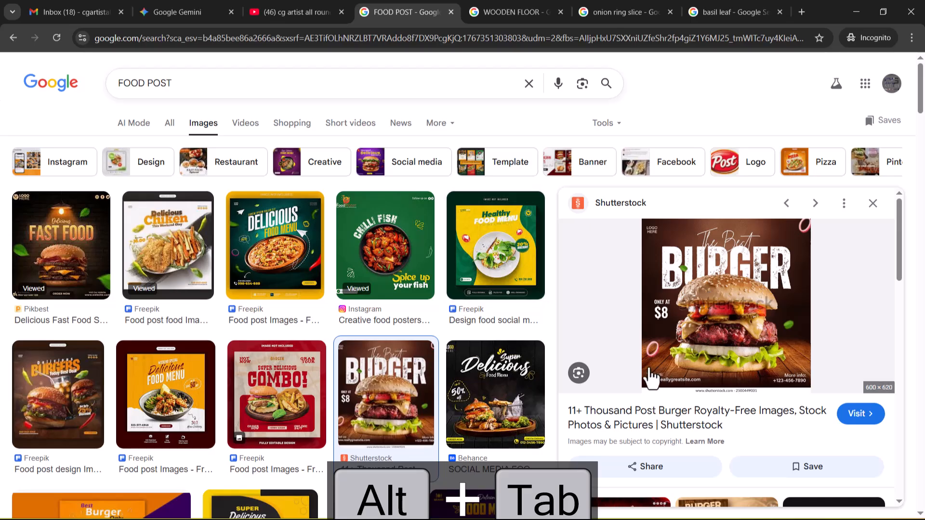
{"action": "key", "text": "alt+Tab"}
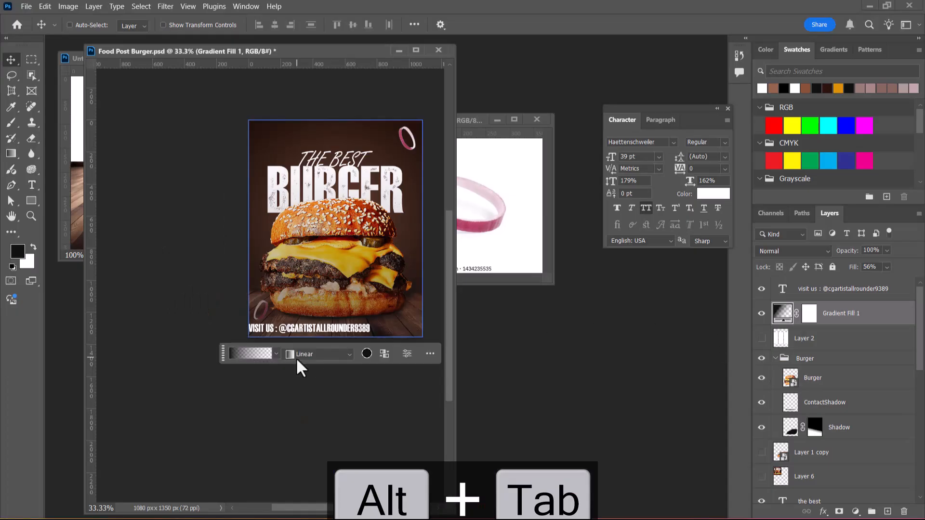
- Try to break the contact text into two lines after "Visit us :", undo it, and move the line back to the lower-left edge
{"action": "left_click", "coordinate": [809, 293]}
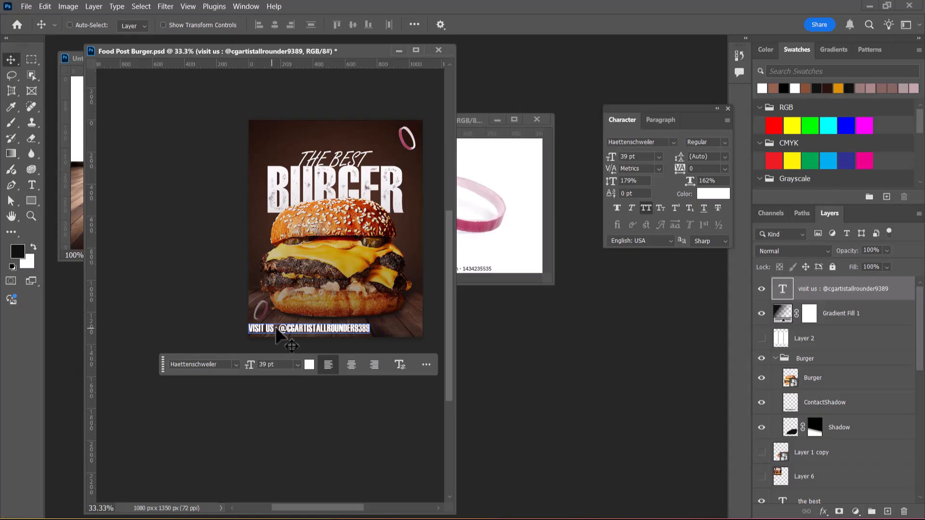
{"action": "double_click", "coordinate": [314, 327]}
{"action": "key", "text": "Return"}
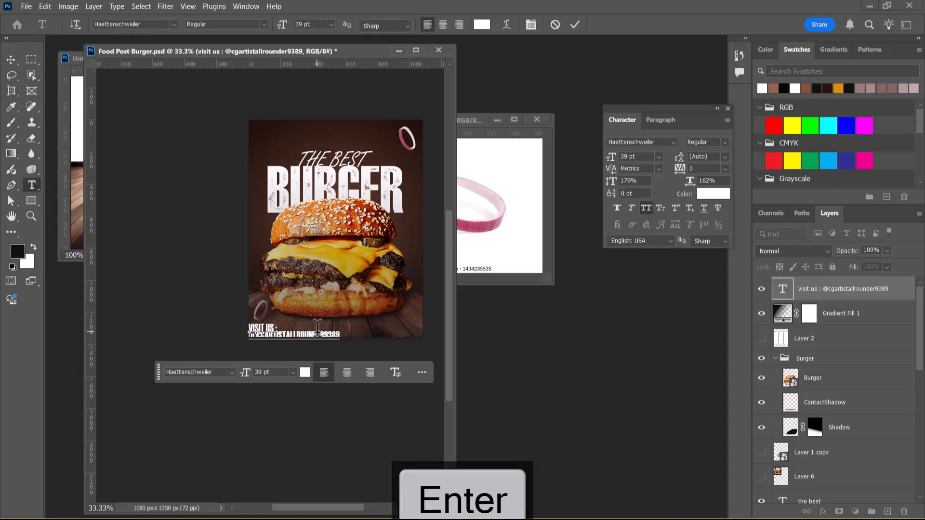
{"action": "left_click_drag", "start_coordinate": [342, 334], "coordinate": [262, 331]}
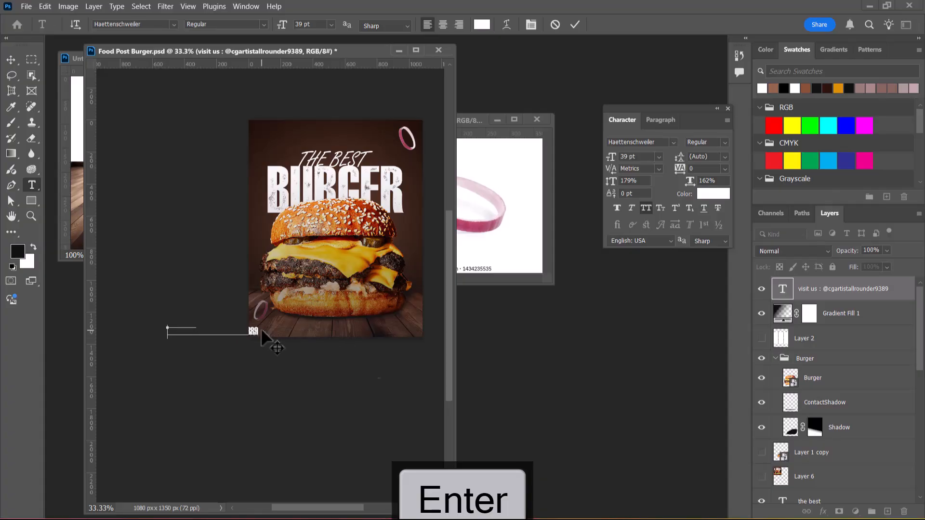
{"action": "key", "text": "ctrl+z"}
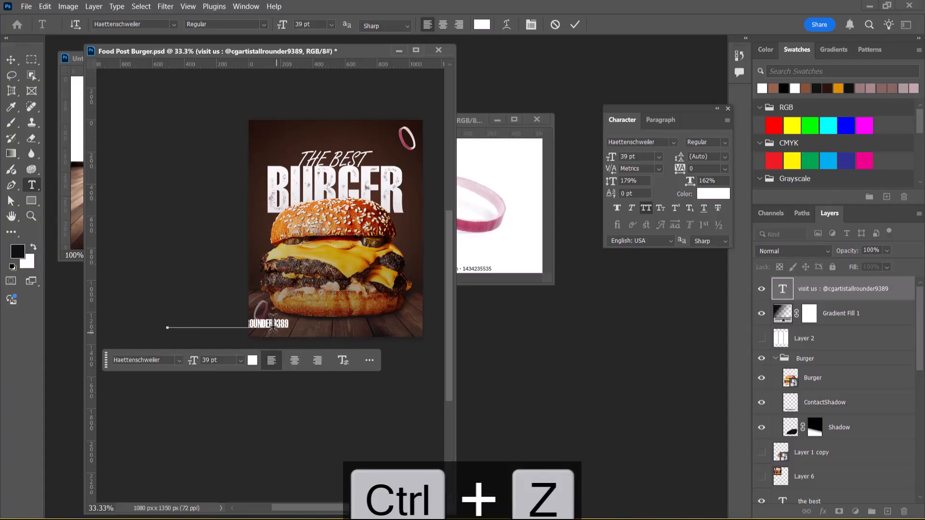
{"action": "left_click", "coordinate": [11, 60]}
{"action": "left_click_drag", "start_coordinate": [261, 326], "coordinate": [340, 335]}
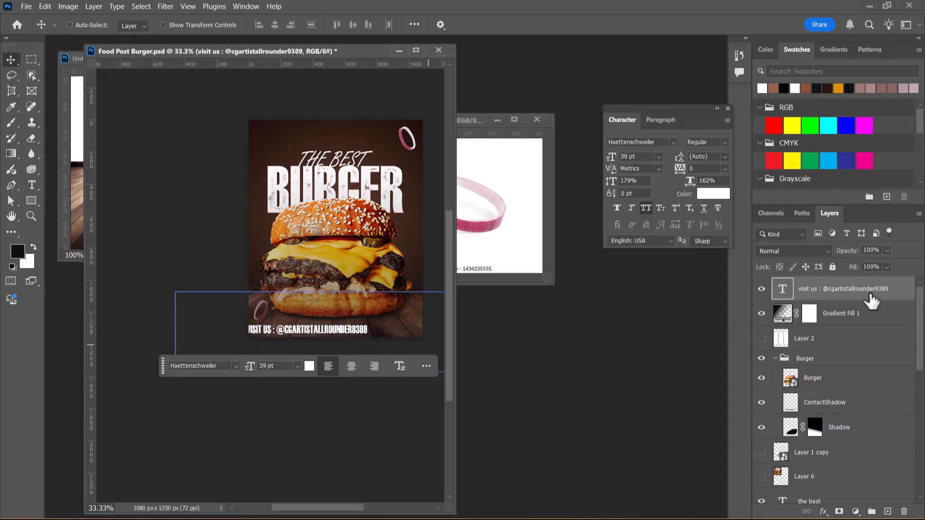
- Put the channel handle on its own line below "Visit us :" and move the text into the poster's lower-left corner
{"action": "key", "text": "t"}
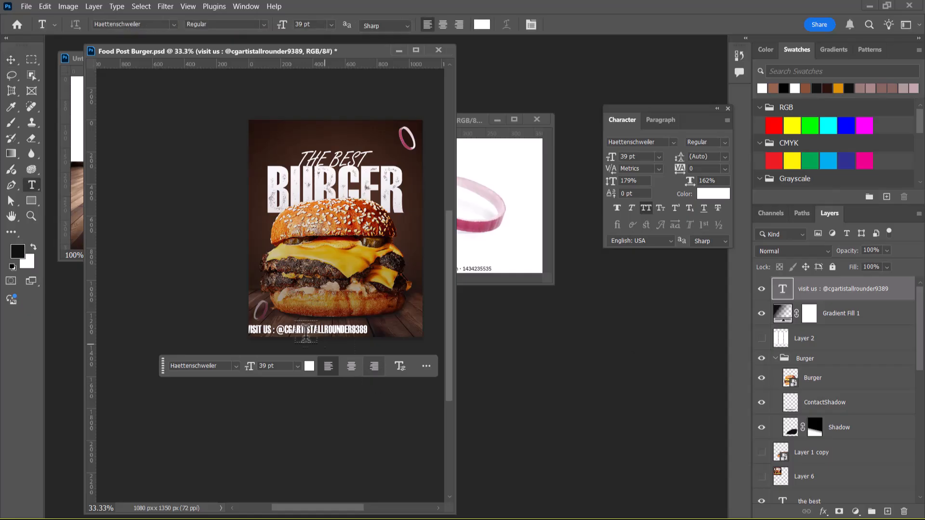
{"action": "left_click", "coordinate": [279, 331]}
{"action": "key", "text": "Return"}
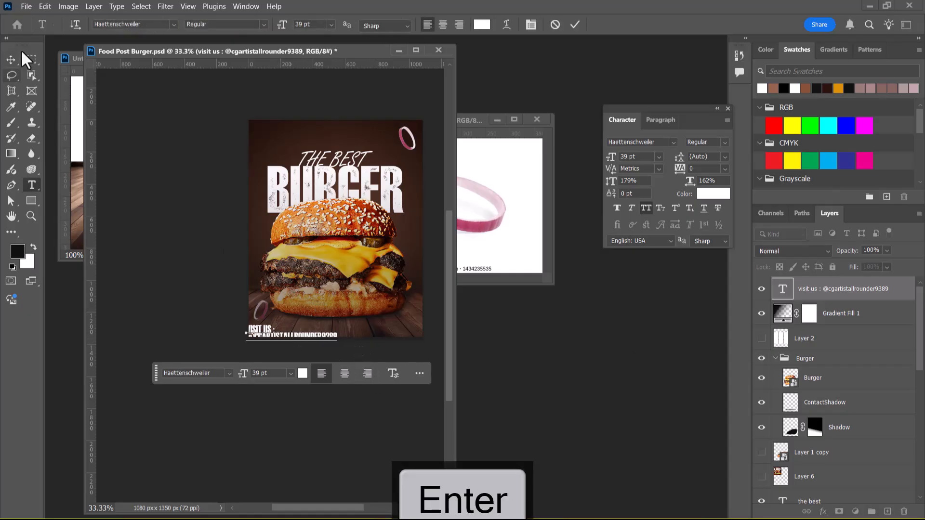
{"action": "left_click", "coordinate": [10, 59]}
{"action": "left_click_drag", "start_coordinate": [263, 331], "coordinate": [261, 327]}
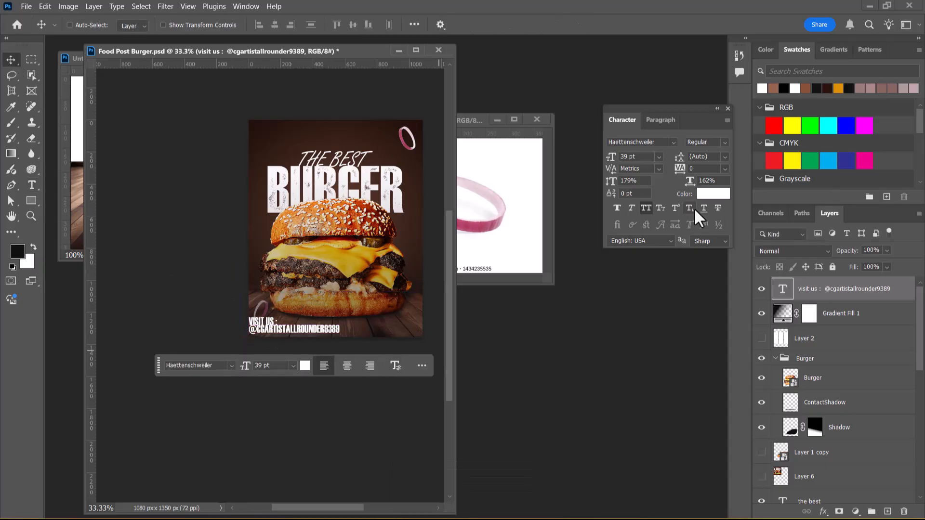
- Set the whole contact text's vertical scale to 157% and its leading to 50 pt
{"action": "double_click", "coordinate": [783, 289]}
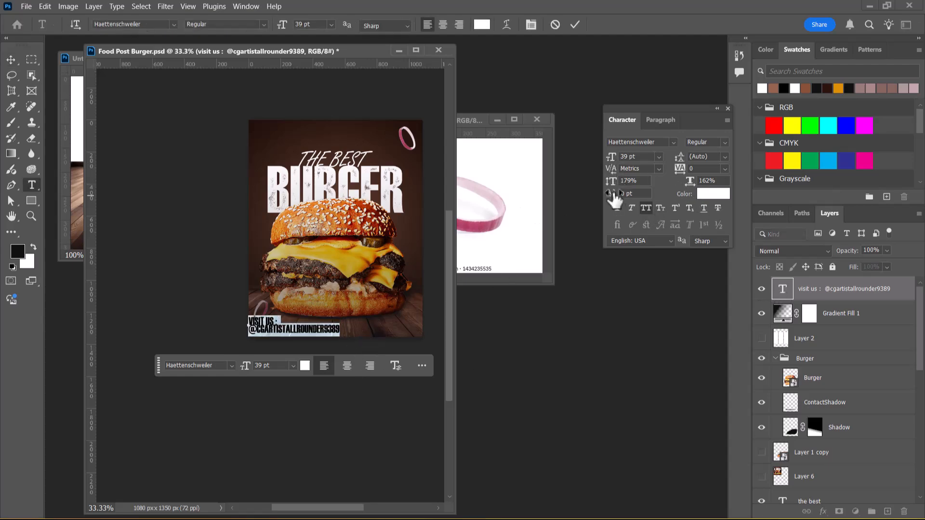
{"action": "left_click_drag", "start_coordinate": [615, 190], "coordinate": [601, 202]}
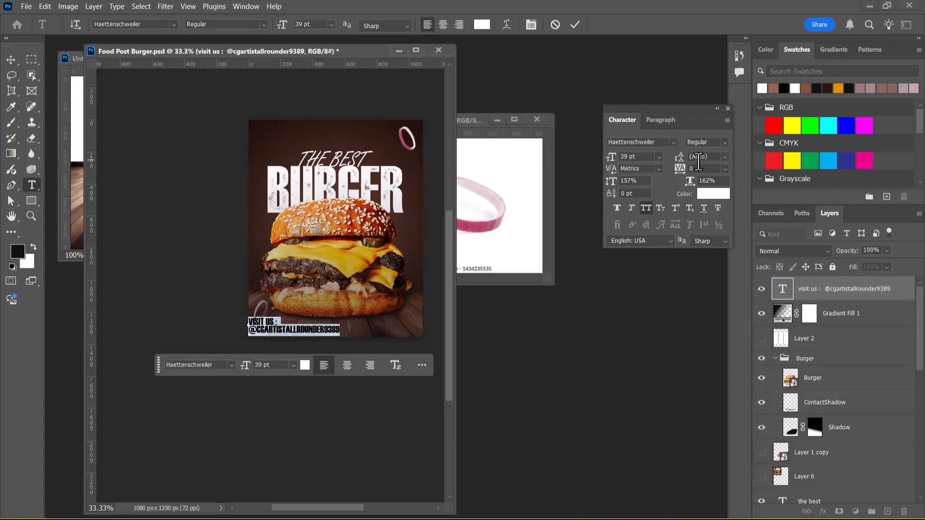
{"action": "left_click_drag", "start_coordinate": [677, 165], "coordinate": [680, 165]}
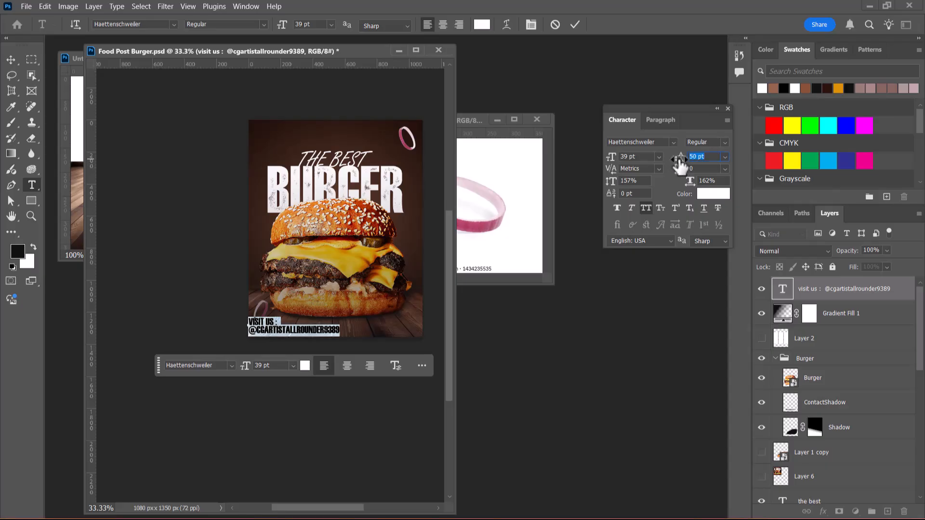
{"action": "left_click", "coordinate": [11, 59]}
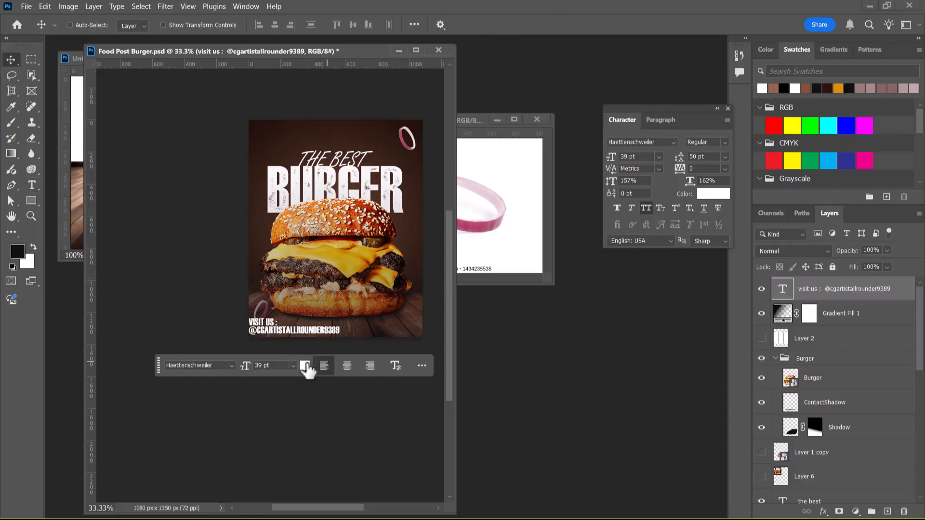
- Check the lettering of the contact text in the browser reference, return to Photoshop, and change the contact text's font to Archivo SemiCondensed
{"action": "key", "text": "alt+Tab"}
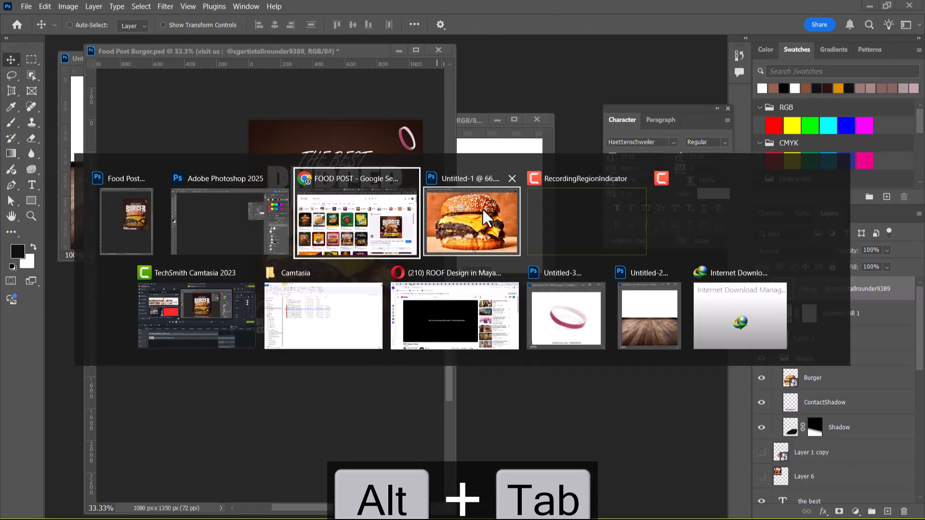
{"action": "left_click", "coordinate": [400, 244]}
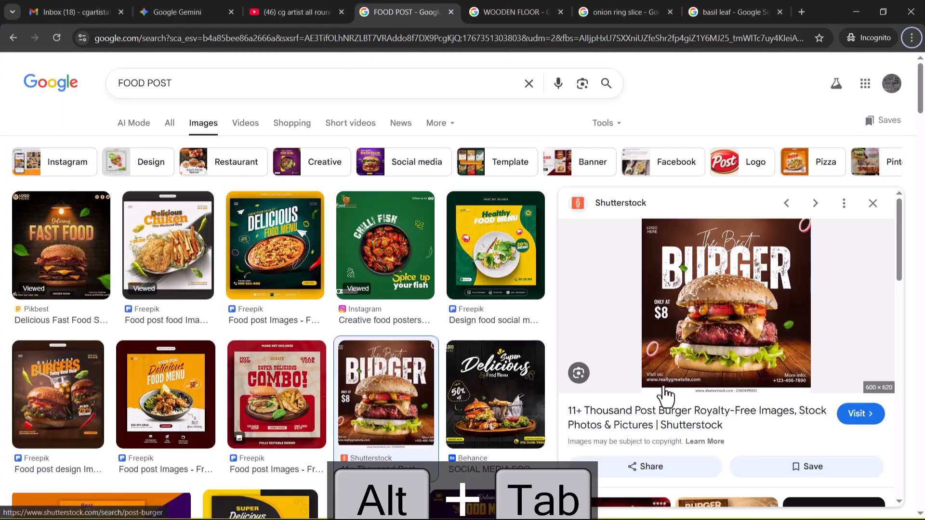
{"action": "key", "text": "alt+Tab"}
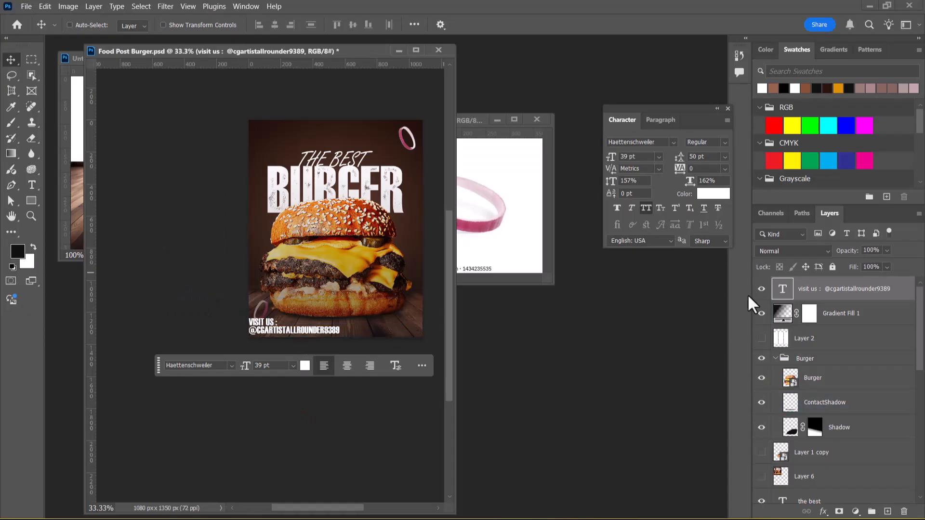
{"action": "left_click", "coordinate": [644, 141]}
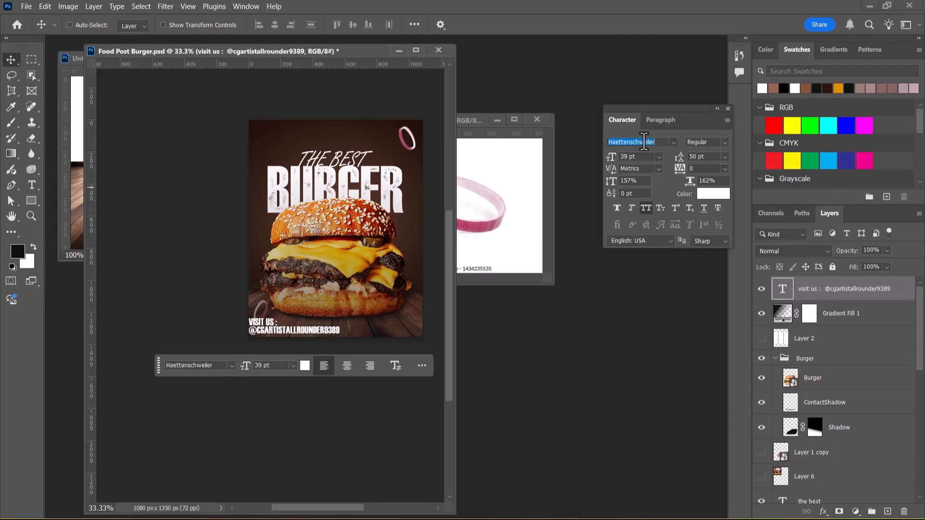
{"action": "key", "text": "Down"}
{"action": "key", "text": "Down"}
{"action": "key", "text": "Down"}
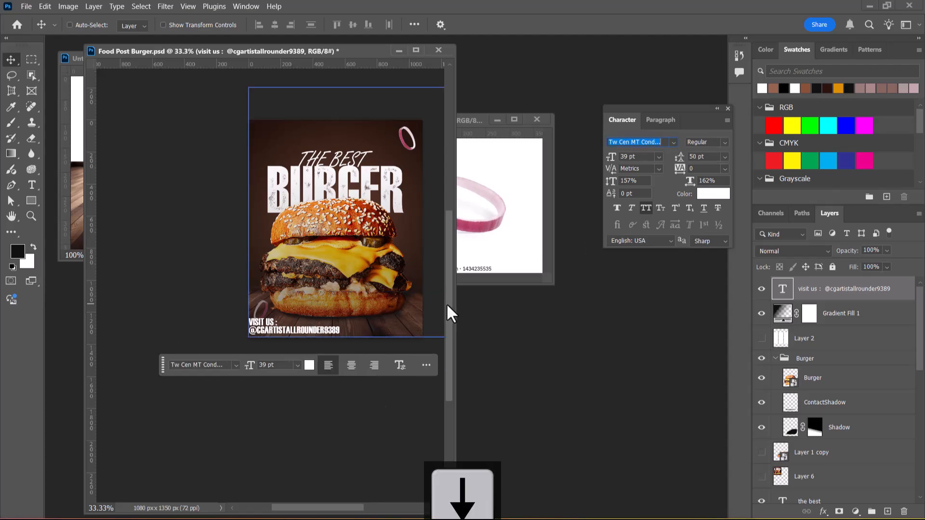
{"action": "key", "text": "Down"}
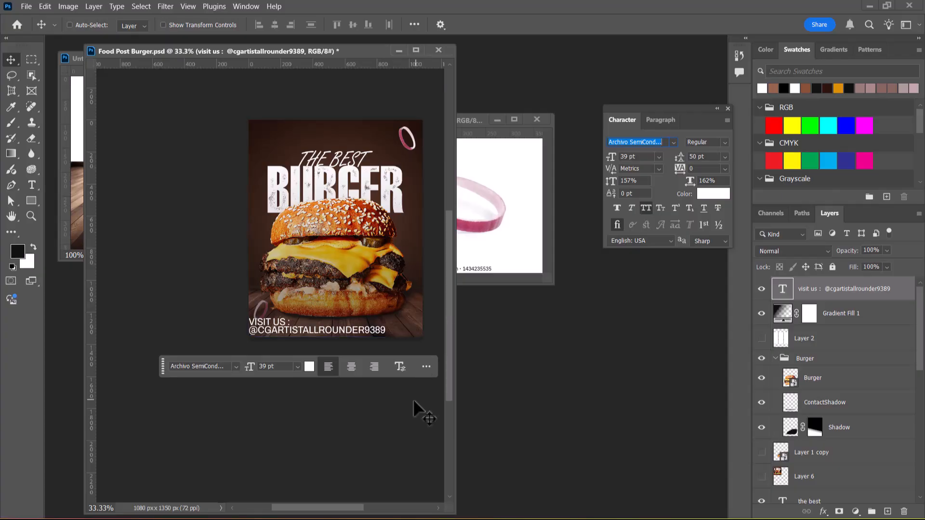
- Set the contact text to 24 pt with 35 pt leading, compare it with the browser reference, and reduce the size to 20 pt
{"action": "mouse_move", "coordinate": [611, 159]}
{"action": "left_mouse_down"}
{"action": "mouse_move", "coordinate": [602, 170]}
{"action": "mouse_move", "coordinate": [595, 164]}
{"action": "left_mouse_up"}
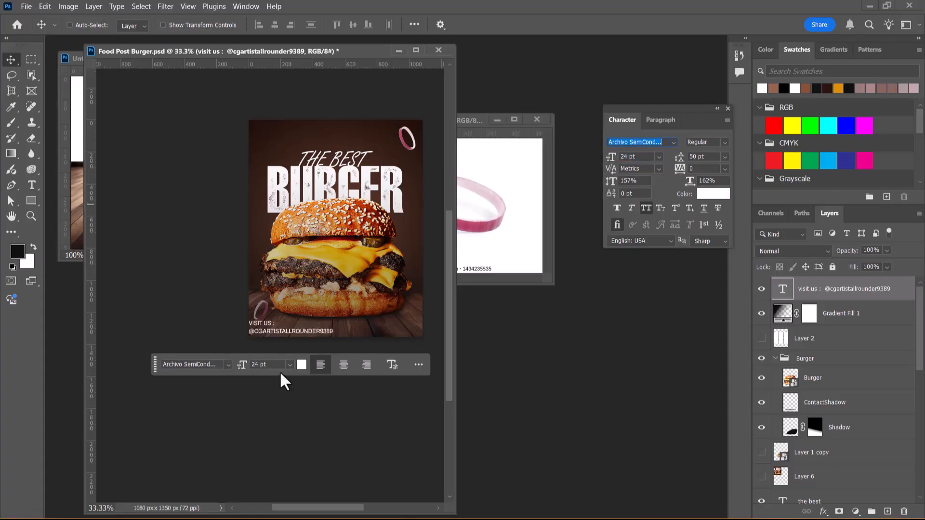
{"action": "mouse_move", "coordinate": [681, 166]}
{"action": "left_mouse_down"}
{"action": "mouse_move", "coordinate": [688, 157]}
{"action": "mouse_move", "coordinate": [654, 165]}
{"action": "mouse_move", "coordinate": [680, 164]}
{"action": "left_mouse_up"}
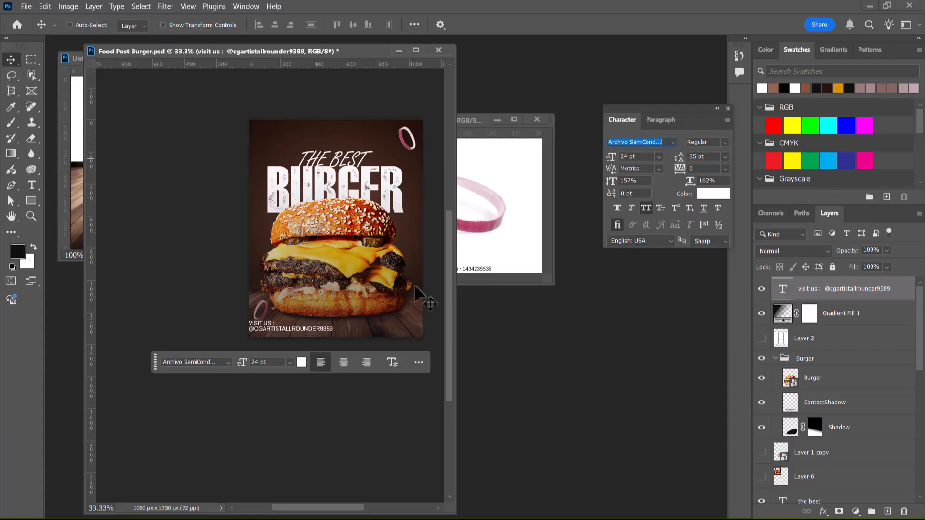
{"action": "key", "text": "alt+Tab"}
{"action": "key", "text": "Tab"}
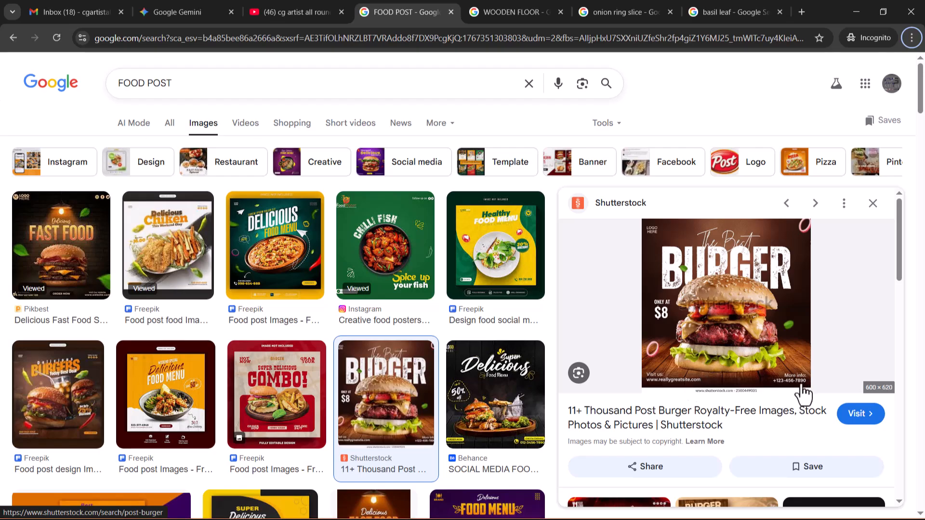
{"action": "key", "text": "alt+Tab"}
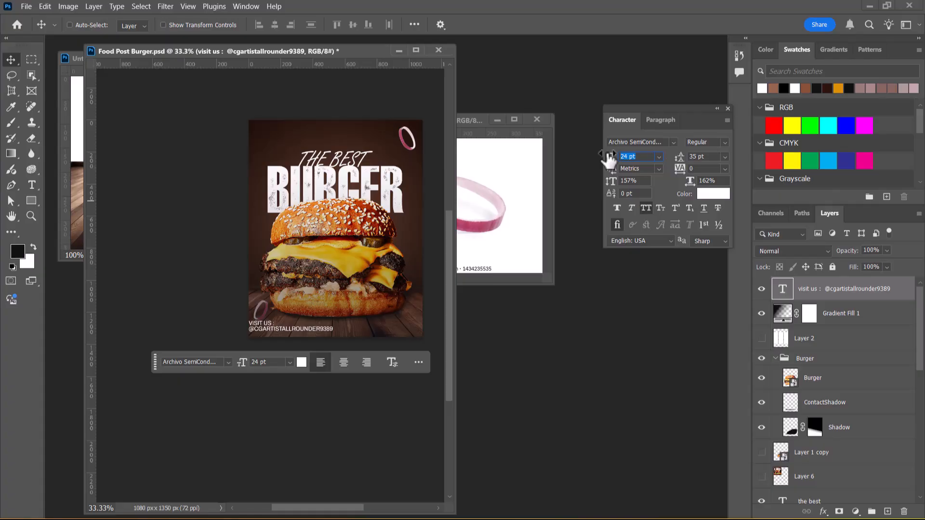
{"action": "type", "text": "0"}
{"action": "key", "text": "Return"}
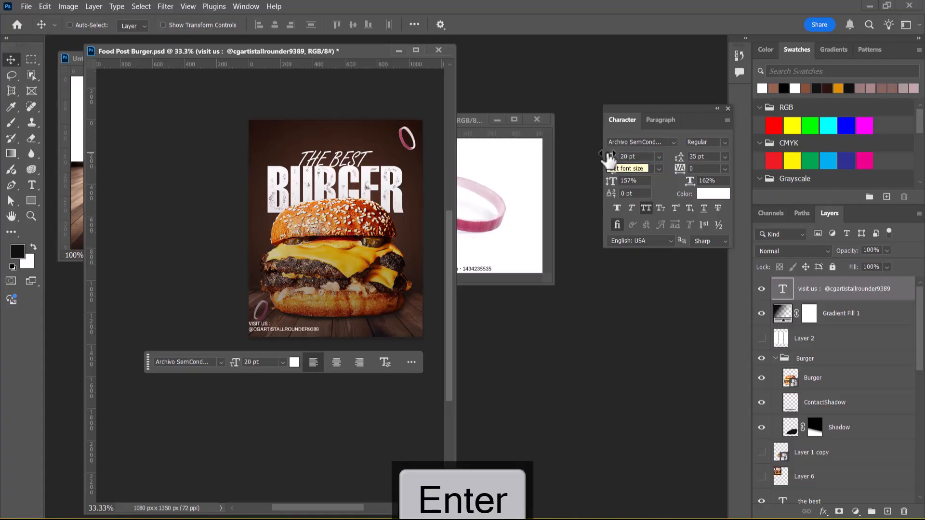
- Compare the contact text's margin with the browser reference and move the text about 14 px right, away from the poster's edge
{"action": "key", "text": "alt+Tab"}
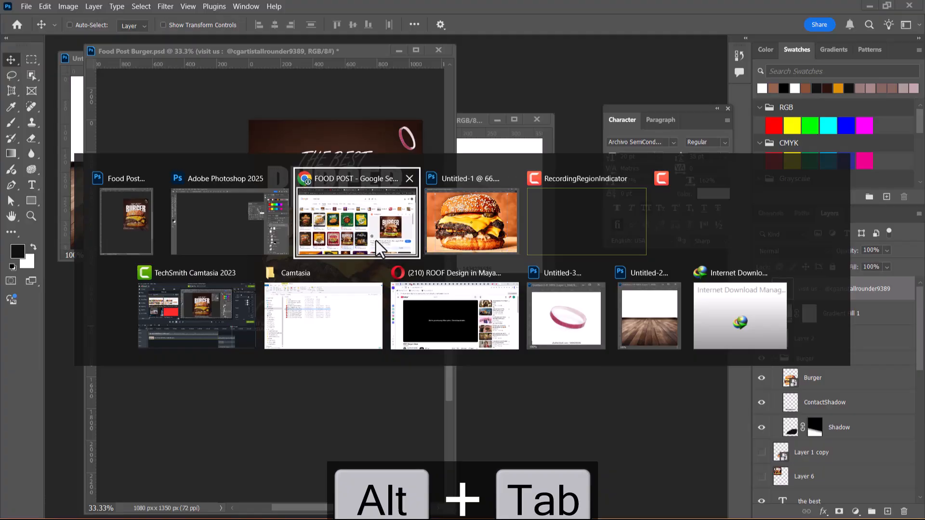
{"action": "left_click", "coordinate": [392, 241]}
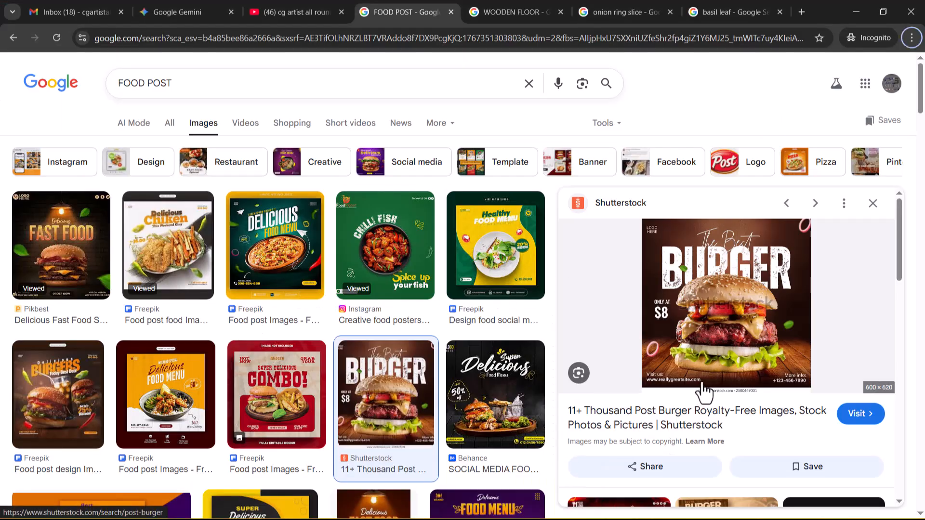
{"action": "key", "text": "alt+Tab"}
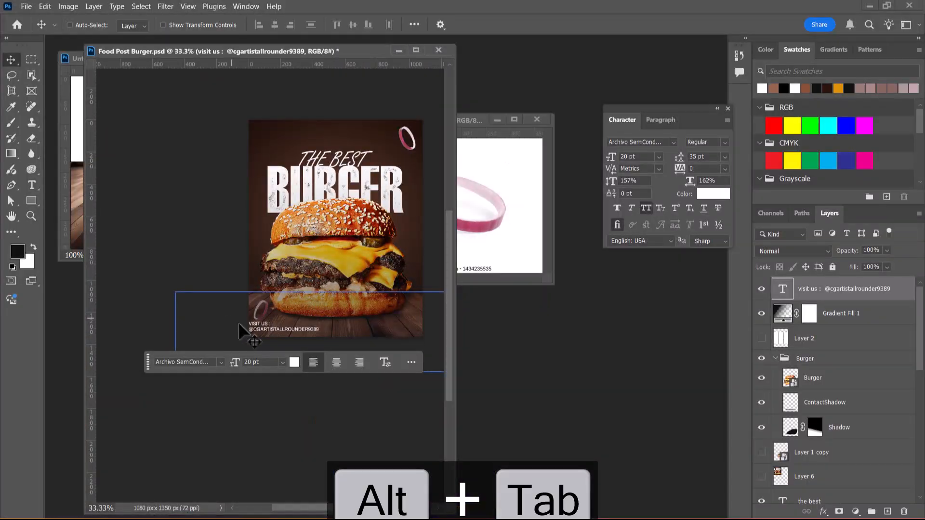
{"action": "key", "text": "alt+Tab"}
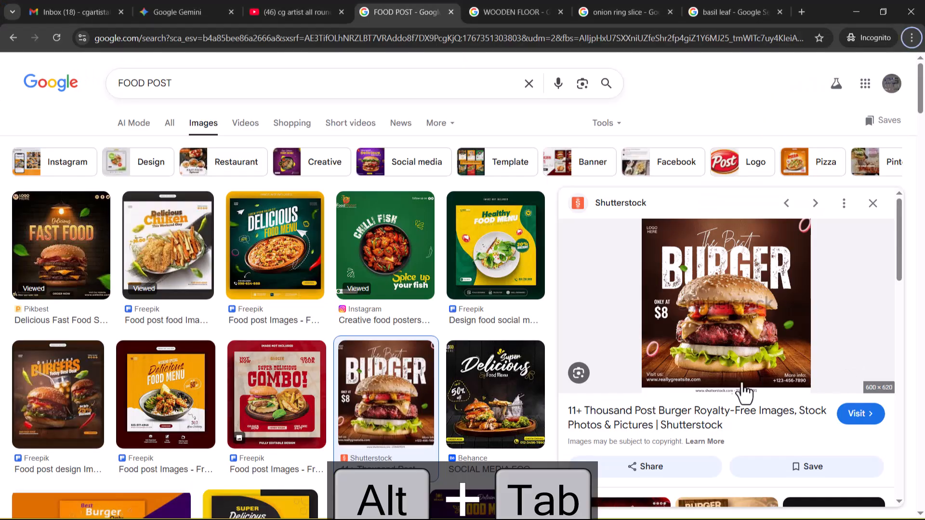
{"action": "key", "text": "alt+Tab"}
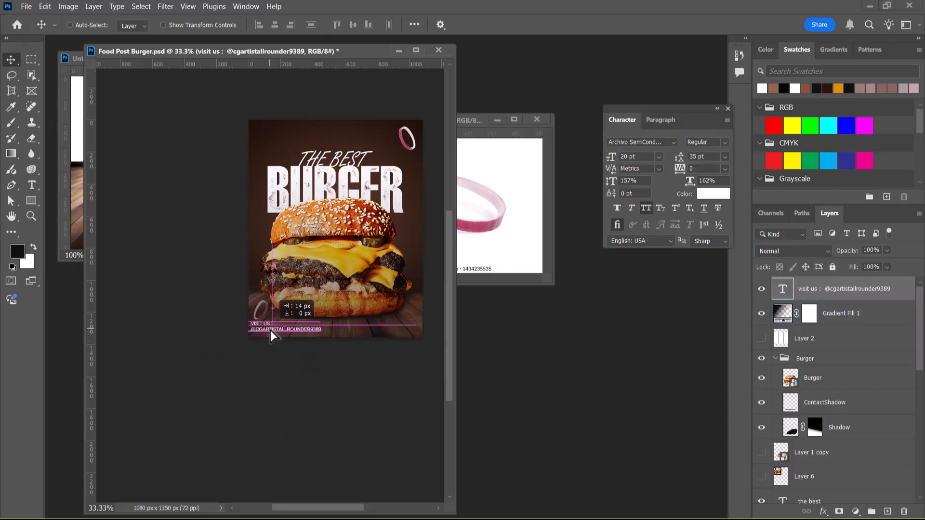
{"action": "left_click_drag", "start_coordinate": [270, 333], "coordinate": [273, 333]}
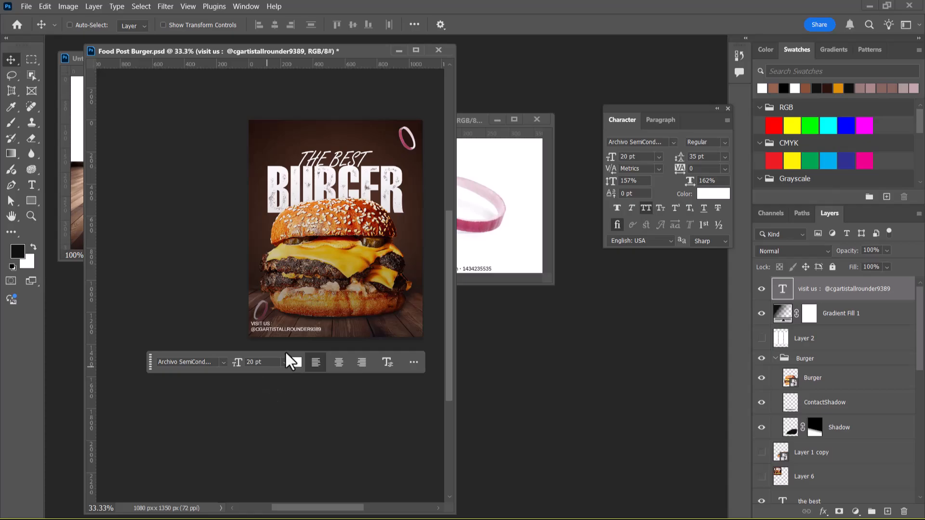
- Check the corner text in the browser reference, return to Photoshop, duplicate the contact text, and move the copy to the poster's lower-right corner
{"action": "key", "text": "alt+Tab"}
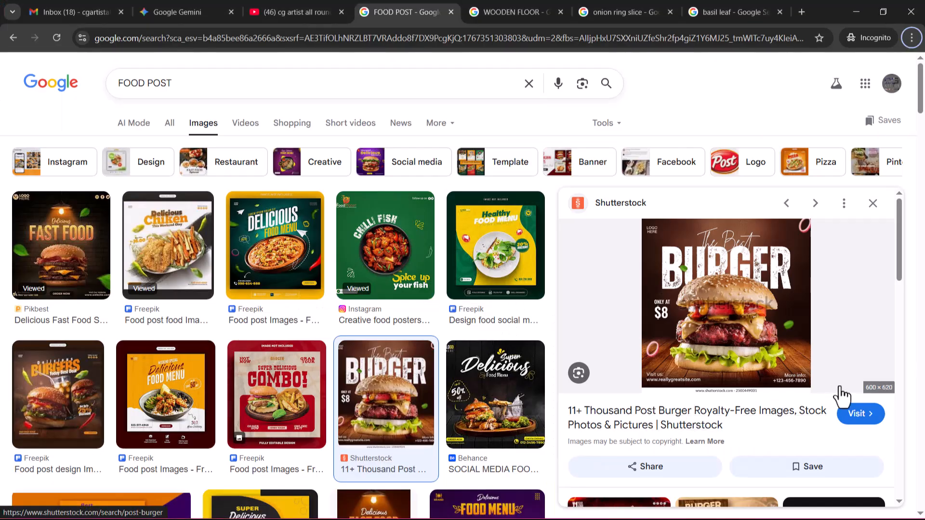
{"action": "key", "text": "alt+Tab"}
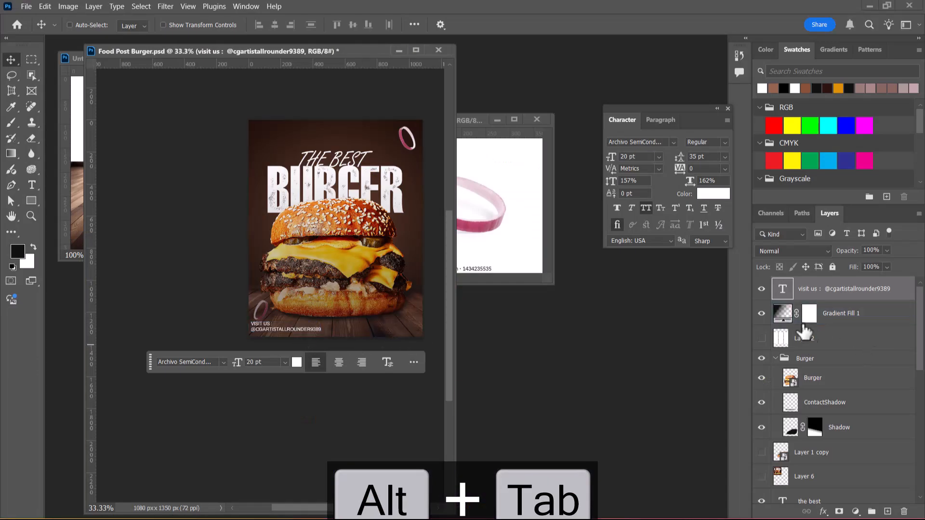
{"action": "key", "text": "ctrl+j"}
{"action": "left_click_drag", "start_coordinate": [309, 332], "coordinate": [398, 332]}
- Replace "VISIT US" in the copied contact text with "MORE" and check the wording in the browser reference
{"action": "double_click", "coordinate": [809, 289]}
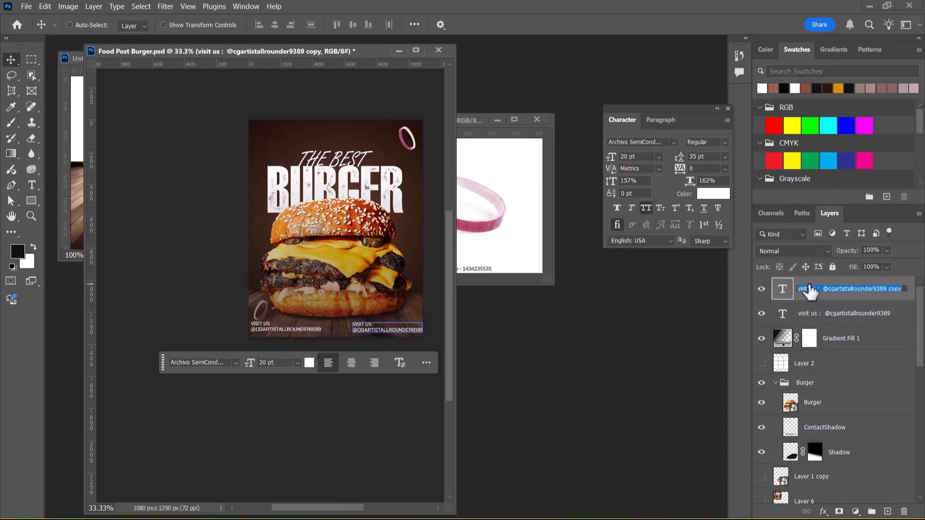
{"action": "double_click", "coordinate": [373, 320]}
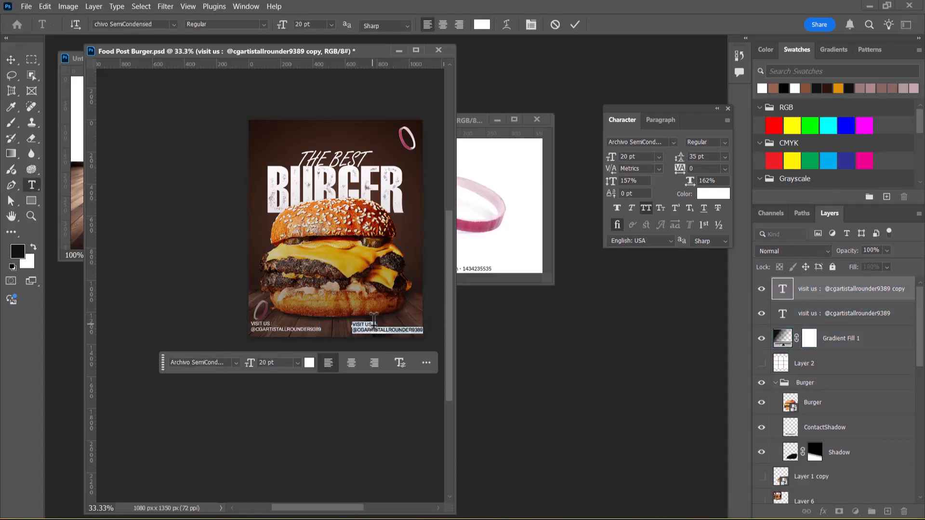
{"action": "left_click_drag", "start_coordinate": [373, 323], "coordinate": [355, 325]}
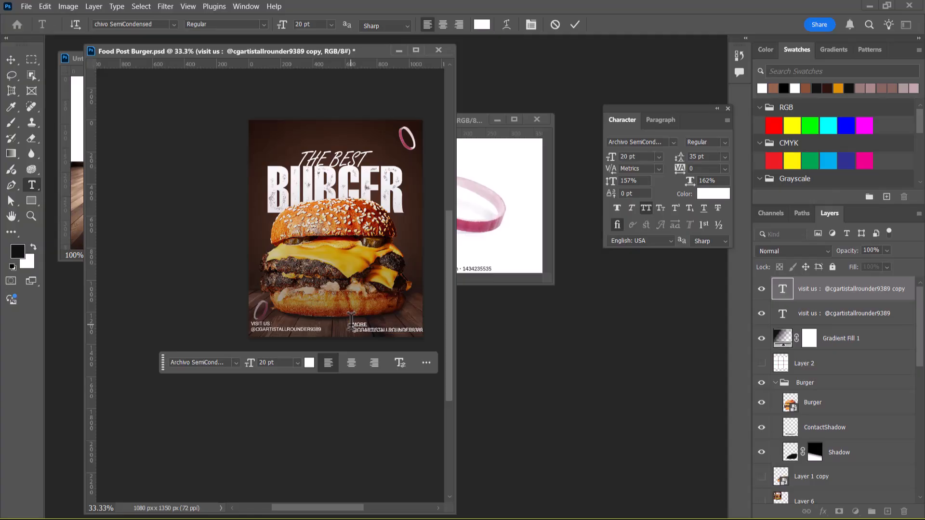
{"action": "key", "text": "alt+Tab"}
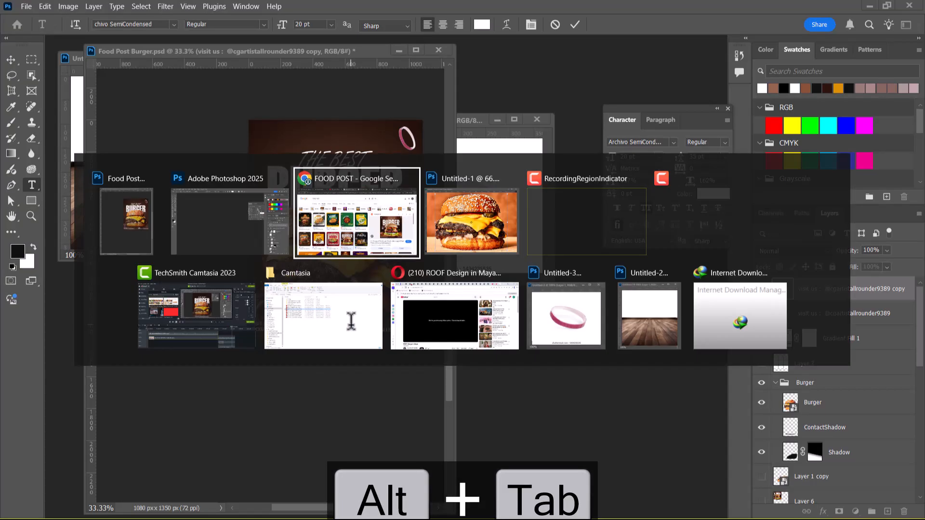
{"action": "left_click", "coordinate": [335, 241]}
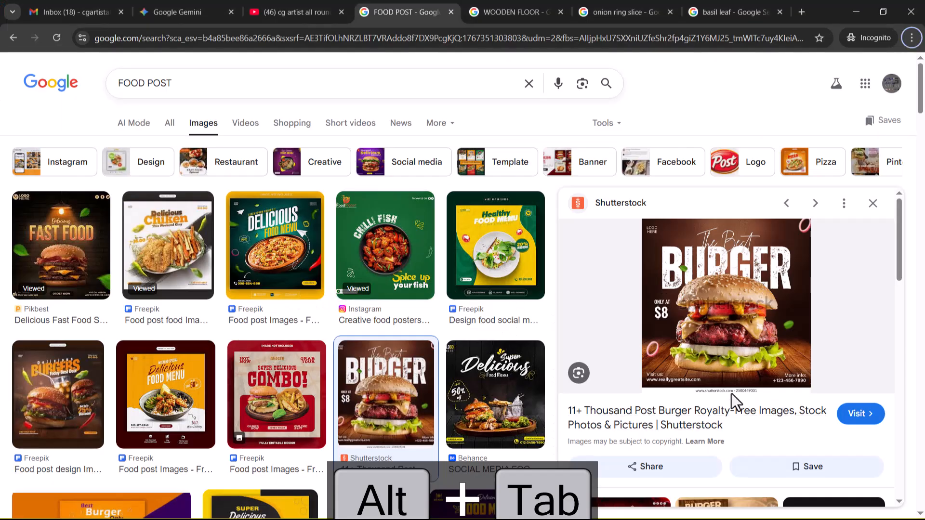
{"action": "key", "text": "alt+Tab"}
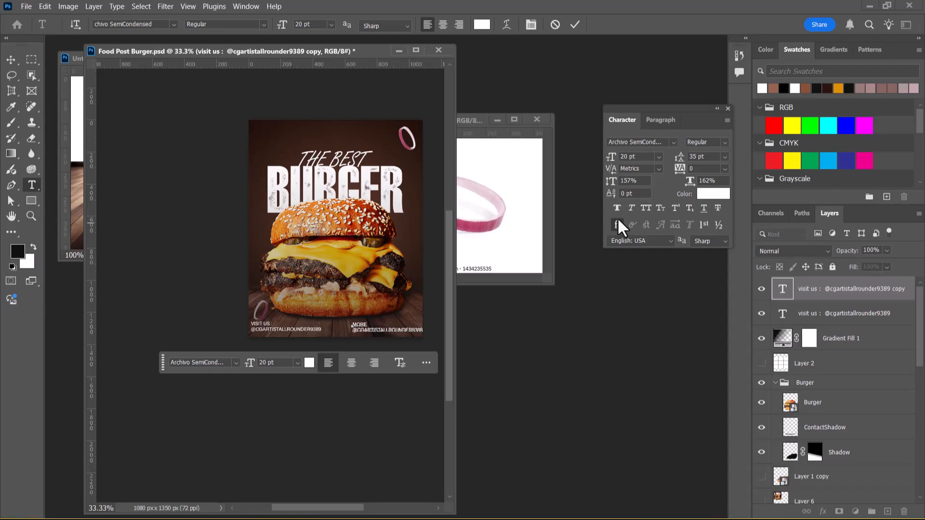
- Clear most of the copied text's first line and turn off All Caps for the whole copied text
{"action": "left_click_drag", "start_coordinate": [368, 324], "coordinate": [353, 323]}
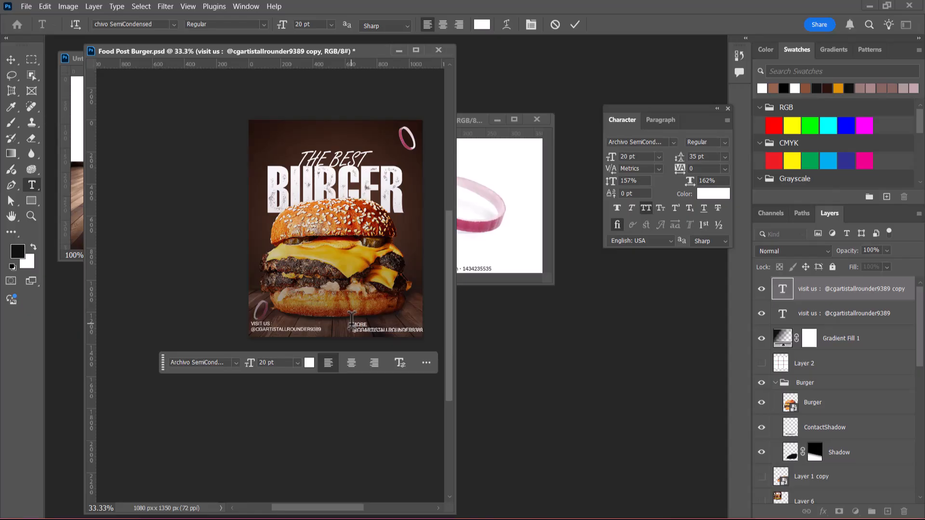
{"action": "key", "text": "Caps_Lock"}
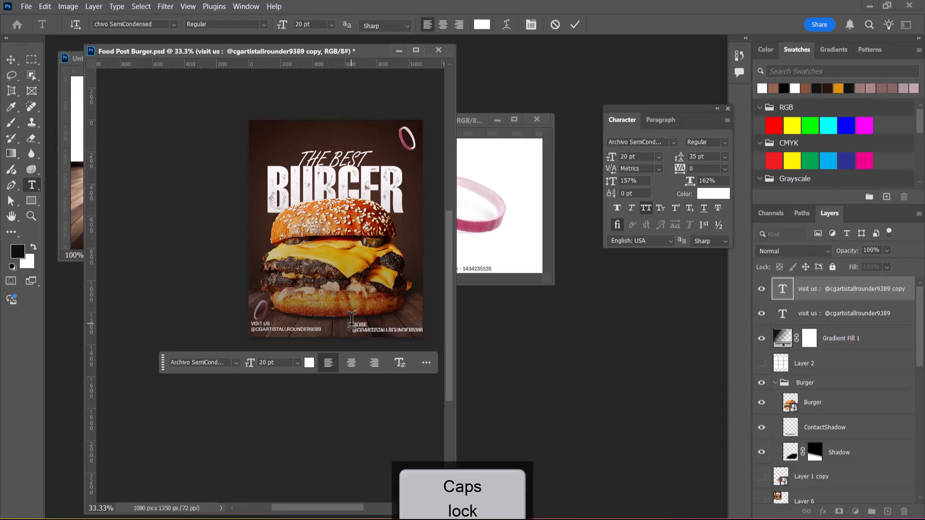
{"action": "key", "text": "BackSpace"}
{"action": "key", "text": "BackSpace"}
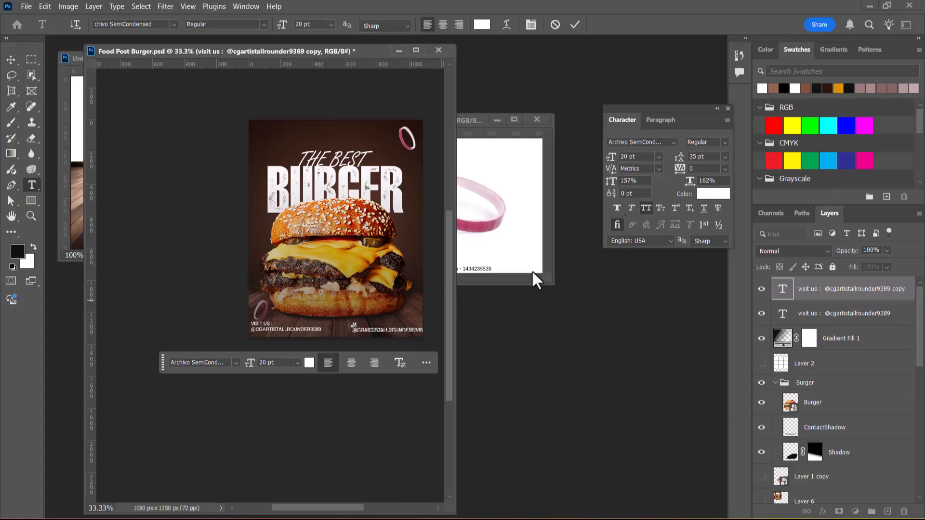
{"action": "left_click", "coordinate": [645, 208]}
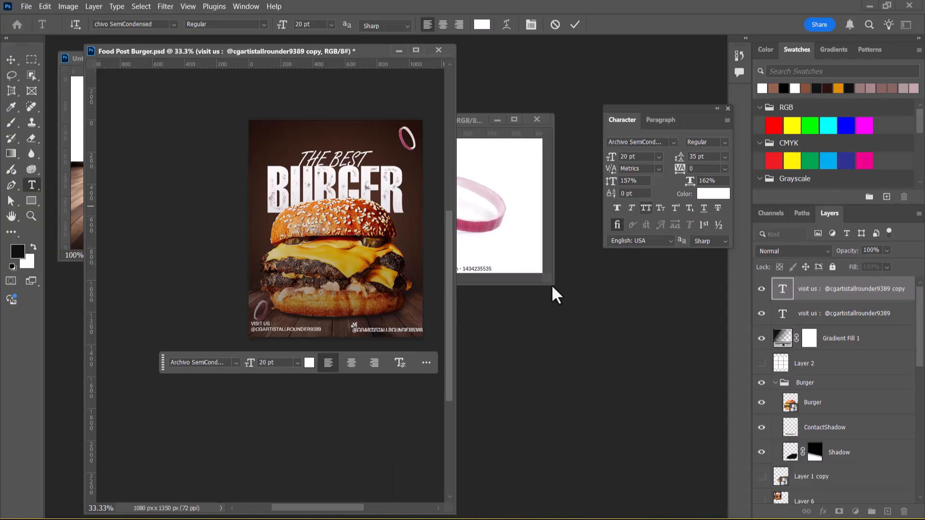
{"action": "double_click", "coordinate": [365, 328]}
{"action": "left_click_drag", "start_coordinate": [355, 323], "coordinate": [439, 343]}
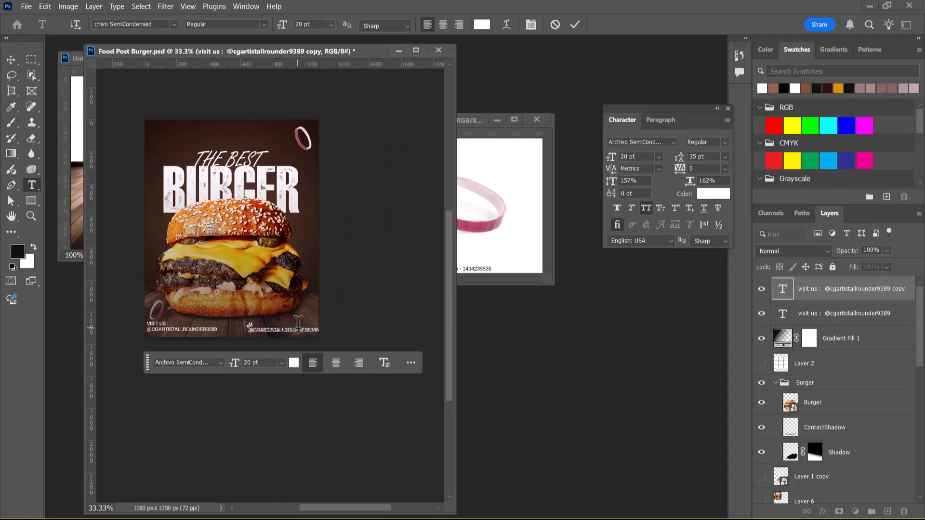
{"action": "left_click", "coordinate": [645, 208]}
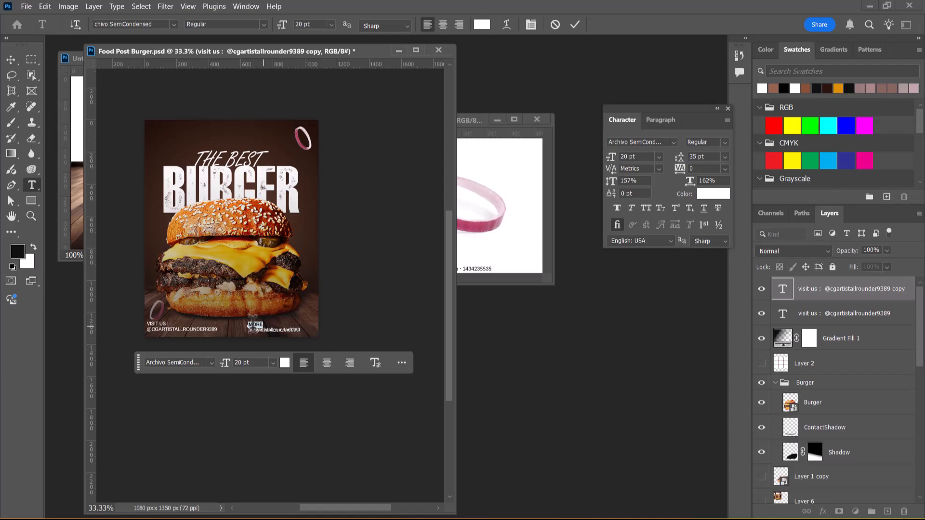
- Rewrite the first line of the copied contact text as "More info :", checking the wording in the browser reference
{"action": "key", "text": "BackSpace"}
{"action": "key", "text": "alt+Tab"}
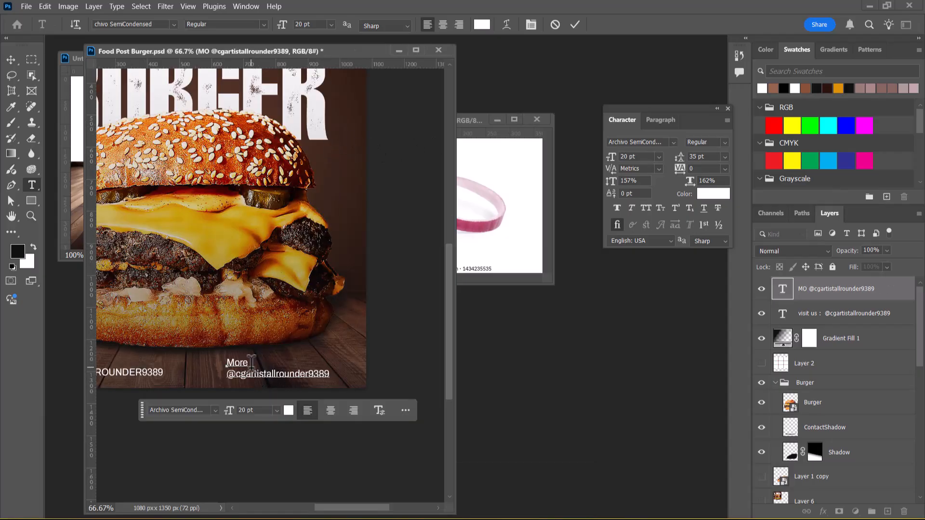
{"action": "key", "text": "alt+Tab"}
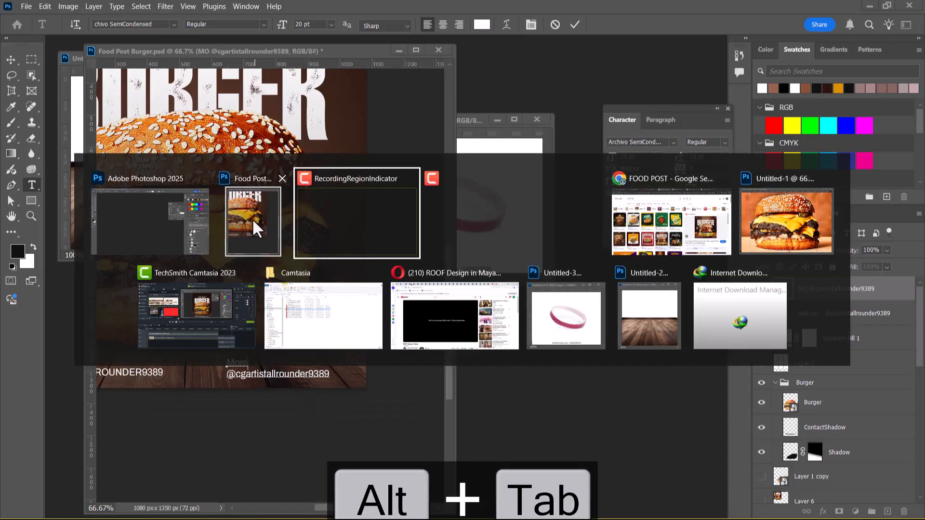
{"action": "left_click", "coordinate": [725, 240]}
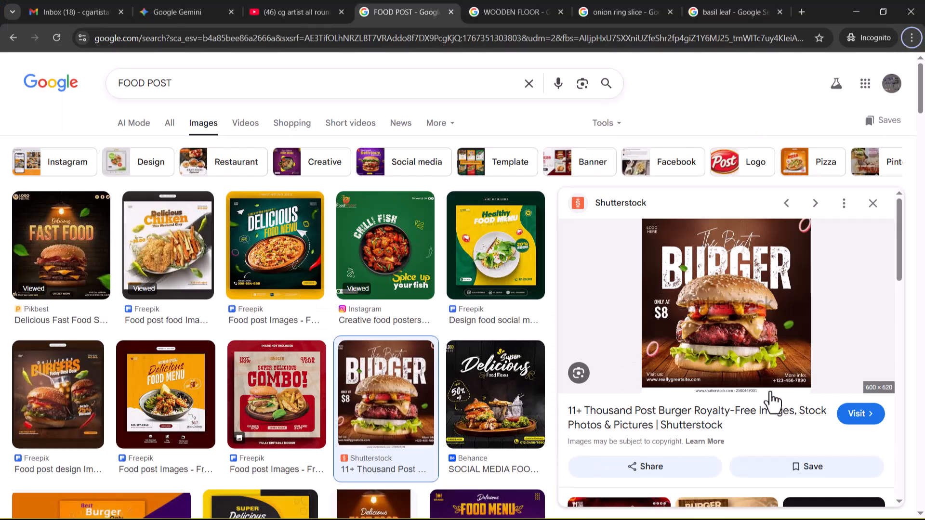
{"action": "key", "text": "alt+Tab"}
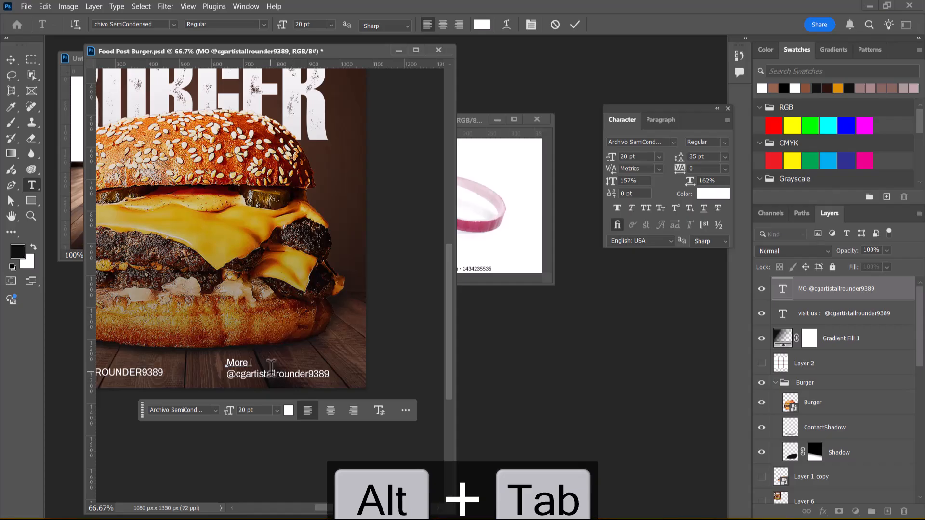
{"action": "type", "text": "nfo :"}
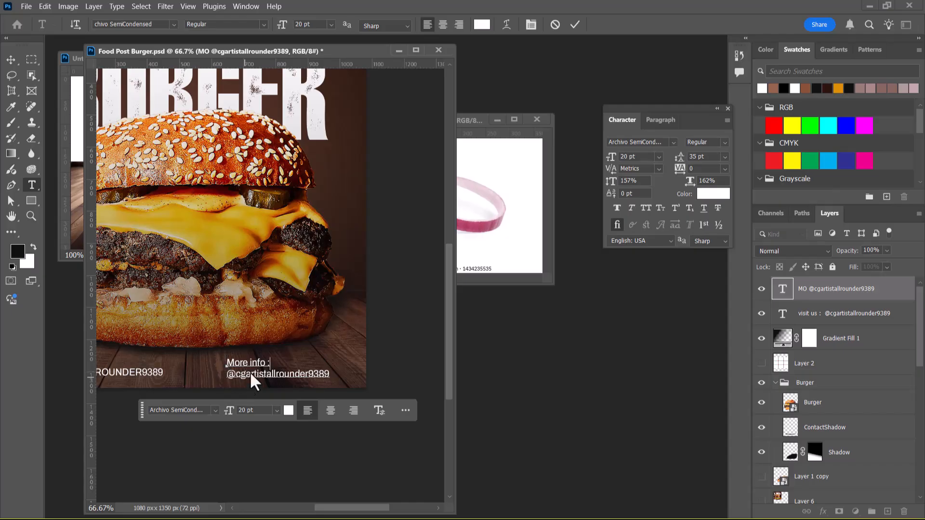
- Switch to the YouTube channel page in the browser and examine the channel's description, links and banner for a contact number
{"action": "key", "text": "alt+Tab"}
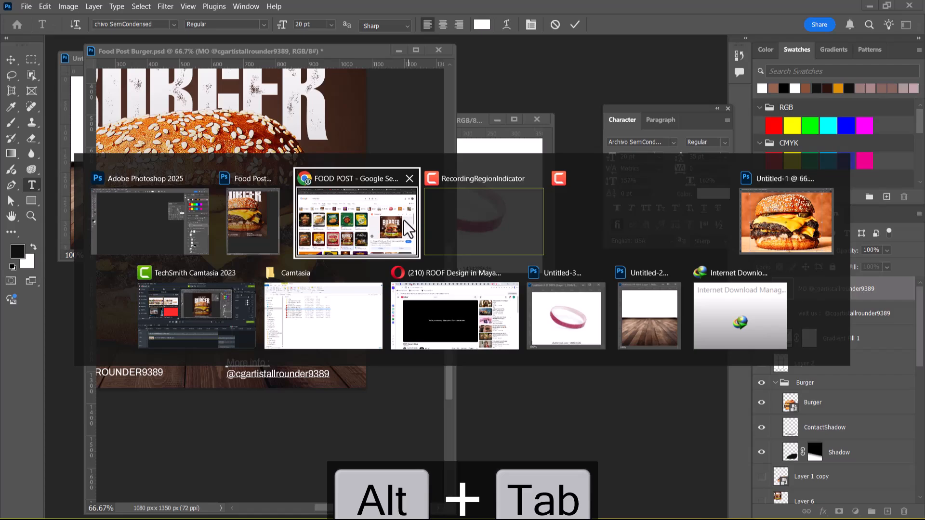
{"action": "left_click", "coordinate": [368, 224]}
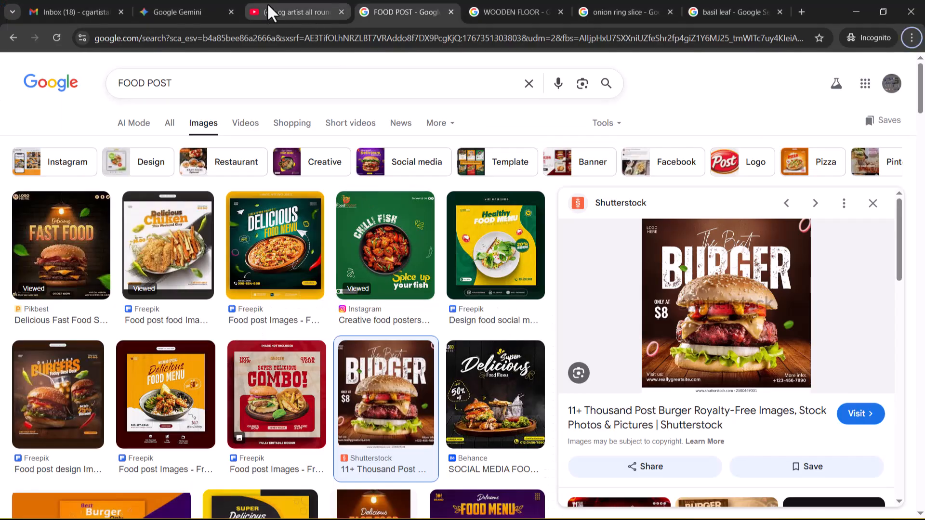
{"action": "left_click", "coordinate": [272, 10]}
{"action": "scroll", "coordinate": [491, 282], "scroll_direction": "up", "scroll_amount": 10}
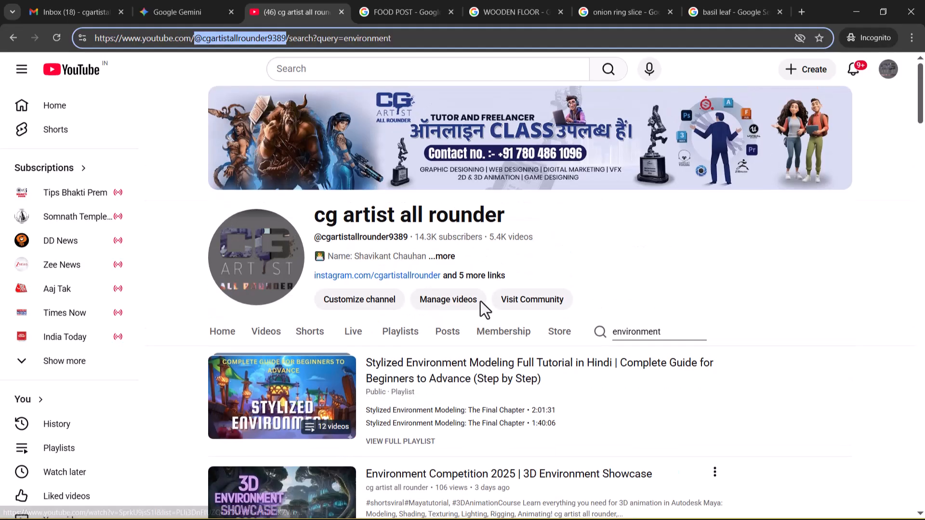
{"action": "left_click", "coordinate": [447, 258]}
{"action": "left_click", "coordinate": [447, 257]}
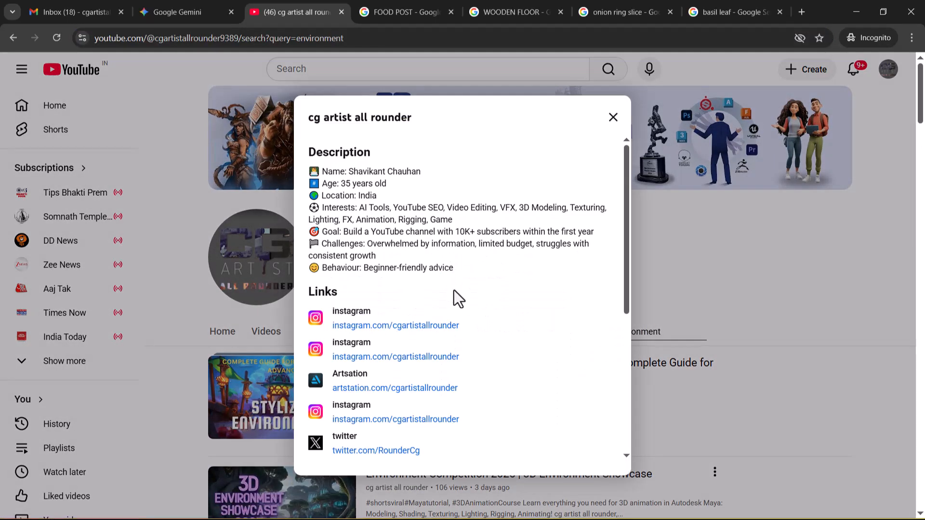
{"action": "scroll", "coordinate": [385, 231], "scroll_direction": "down", "scroll_amount": 3}
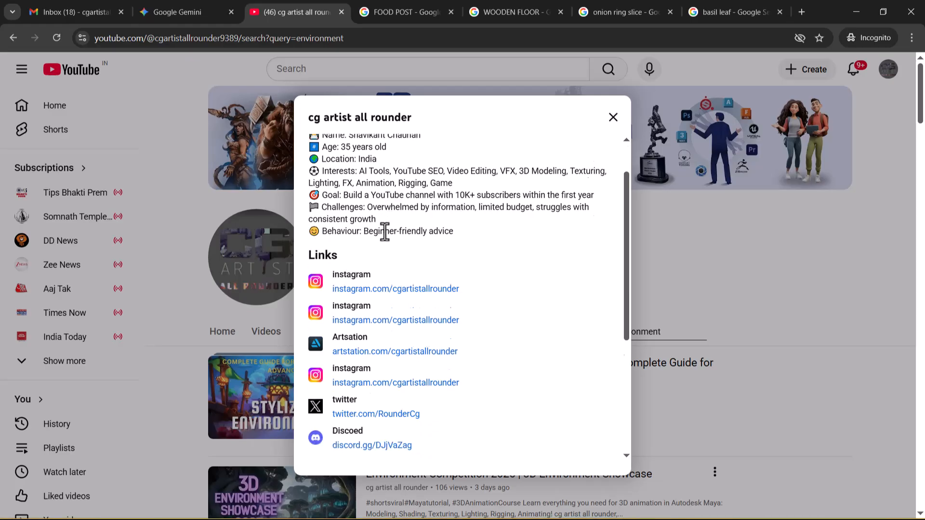
{"action": "scroll", "coordinate": [477, 270], "scroll_direction": "down", "scroll_amount": 3}
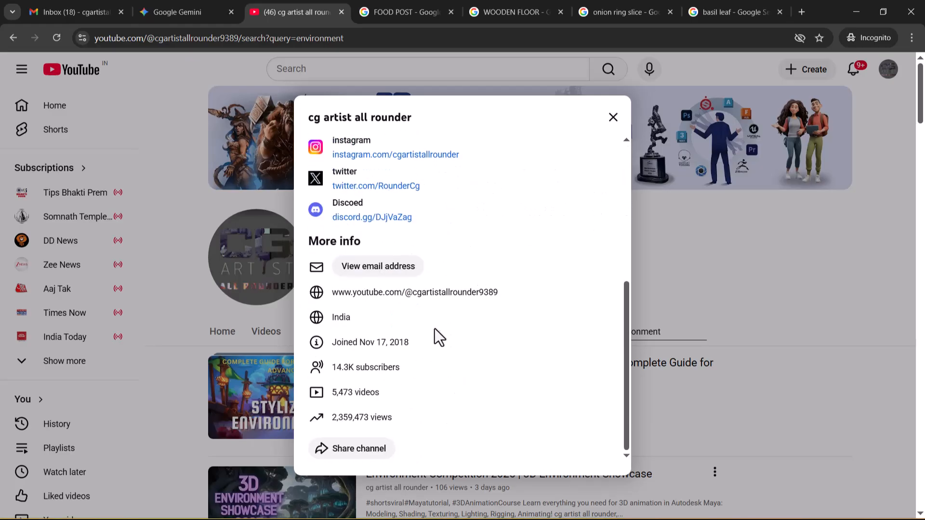
{"action": "scroll", "coordinate": [446, 346], "scroll_direction": "up", "scroll_amount": 5}
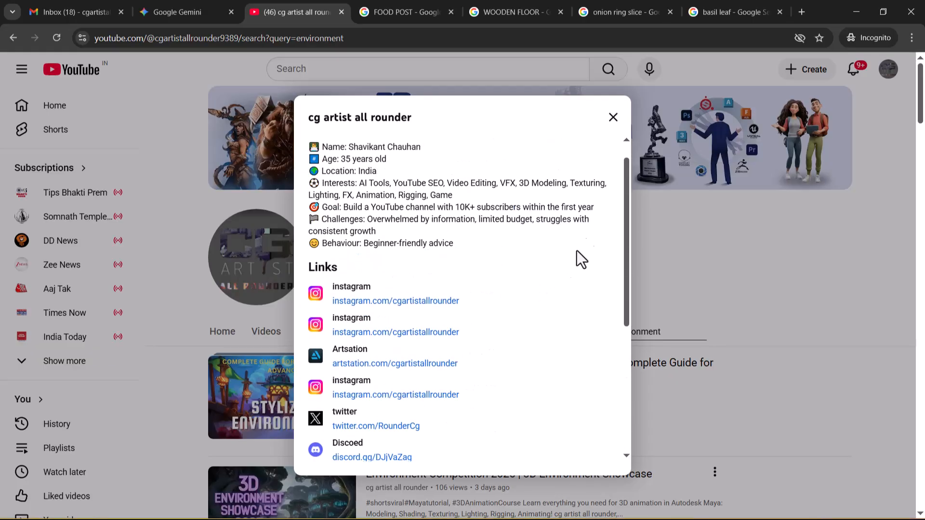
{"action": "left_click_drag", "start_coordinate": [394, 183], "coordinate": [605, 229]}
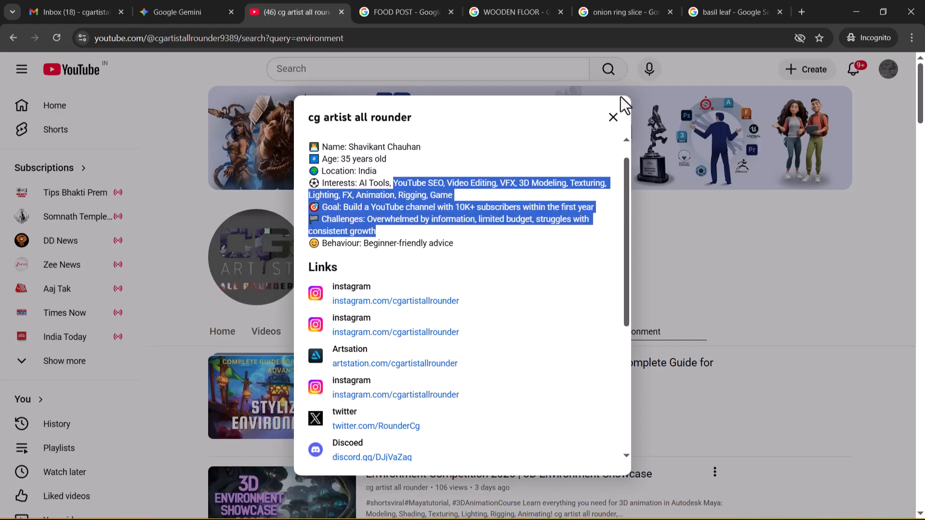
{"action": "left_click", "coordinate": [609, 123]}
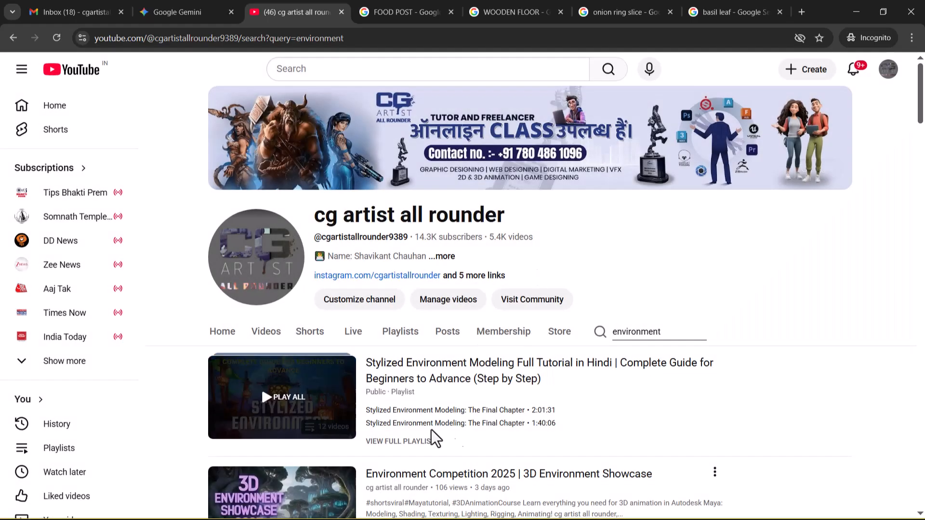
{"action": "left_click", "coordinate": [264, 336]}
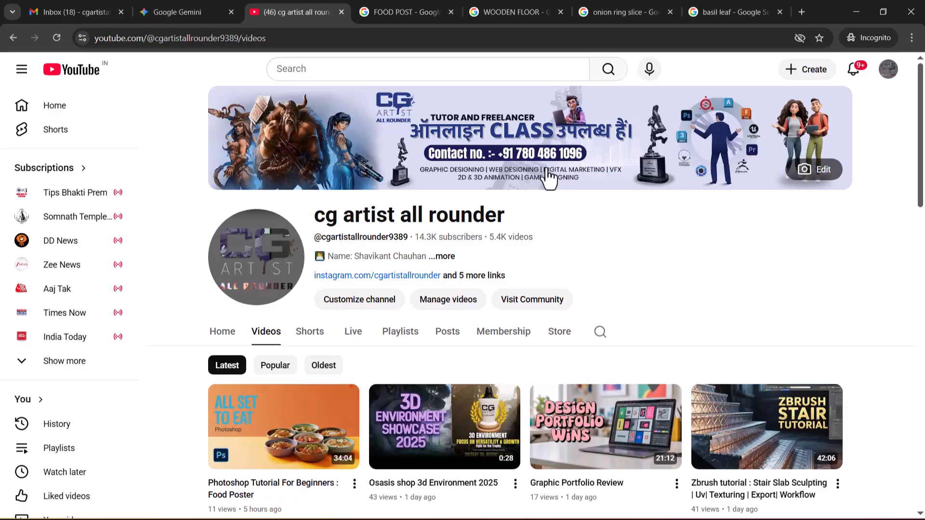
- Return to Photoshop and replace the channel handle under "More info :" with the contact phone number from the channel banner
{"action": "key", "text": "alt+Tab"}
{"action": "double_click", "coordinate": [279, 373]}
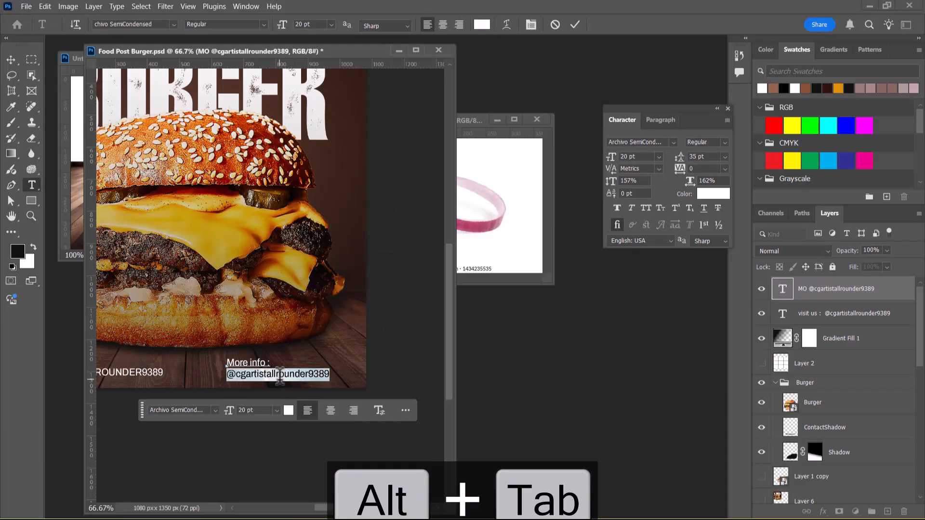
{"action": "type", "text": "780486"}
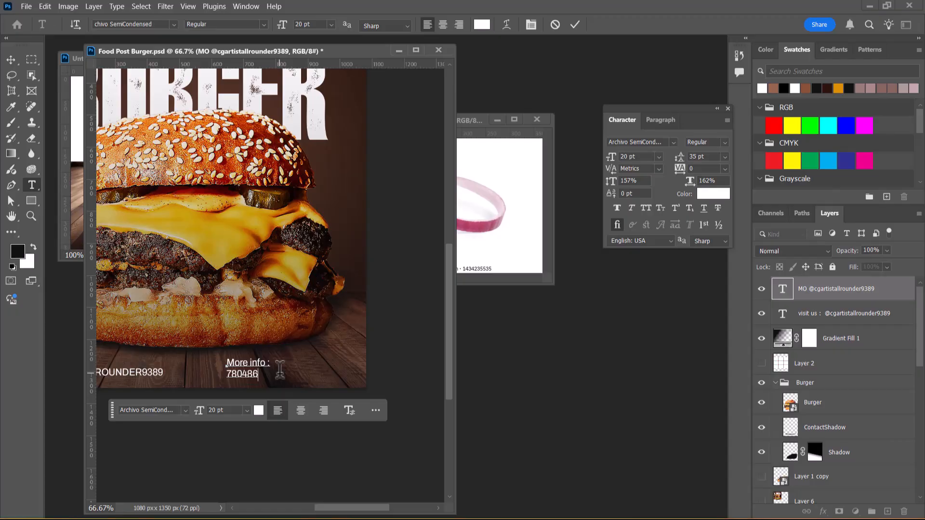
{"action": "key", "text": "alt+Tab"}
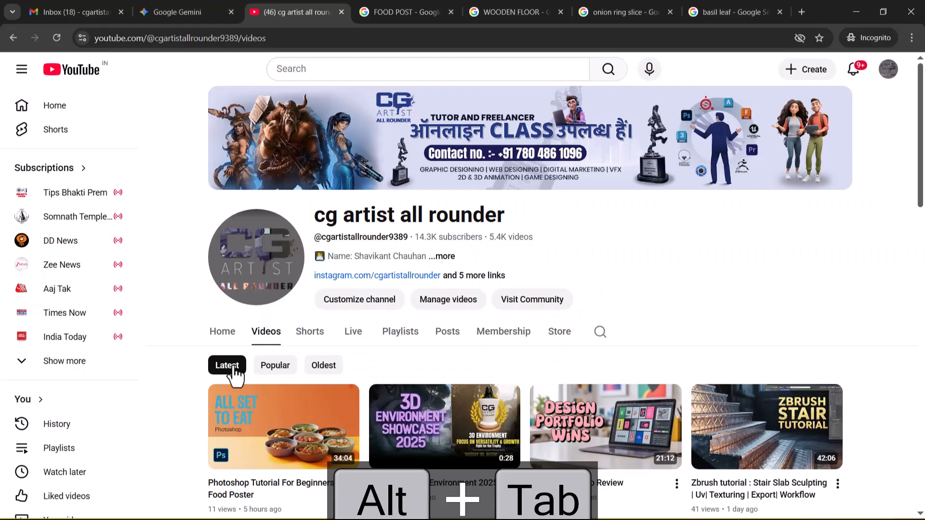
{"action": "key", "text": "alt+Tab"}
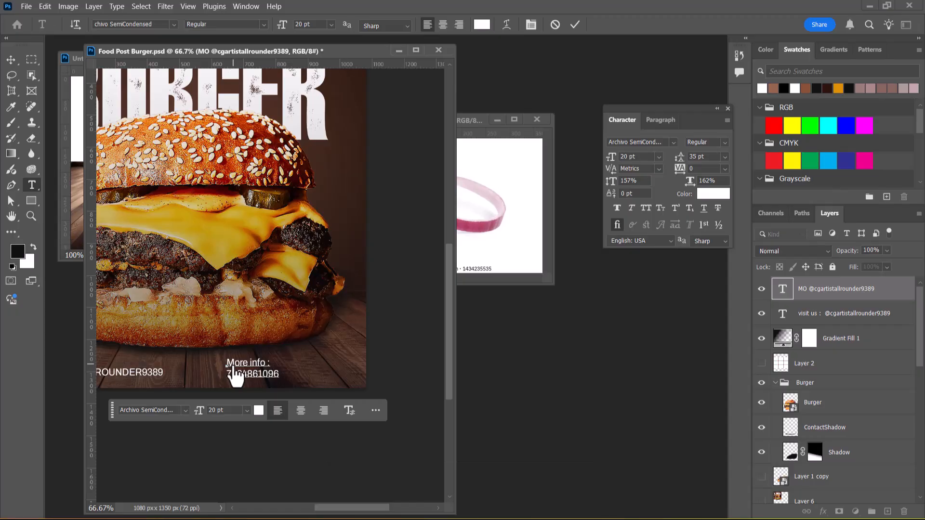
- Check the phone format in the browser reference, and prefix the contact number with the +91 country code and a spaced dash
{"action": "key", "text": "alt+Tab"}
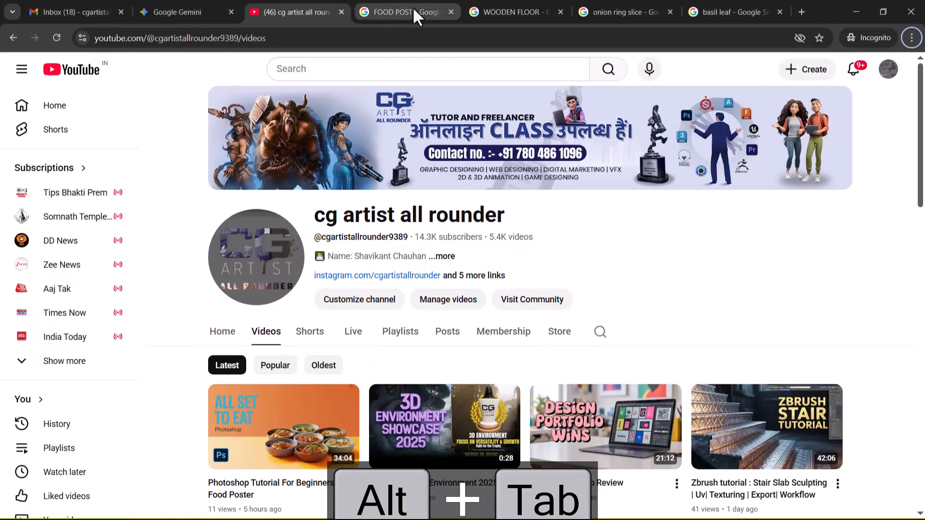
{"action": "left_click", "coordinate": [414, 7]}
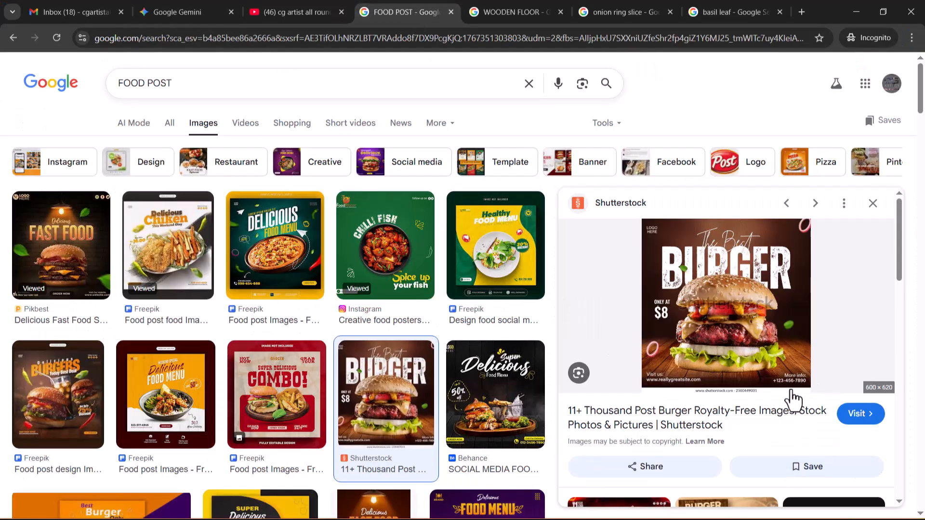
{"action": "key", "text": "alt+Tab"}
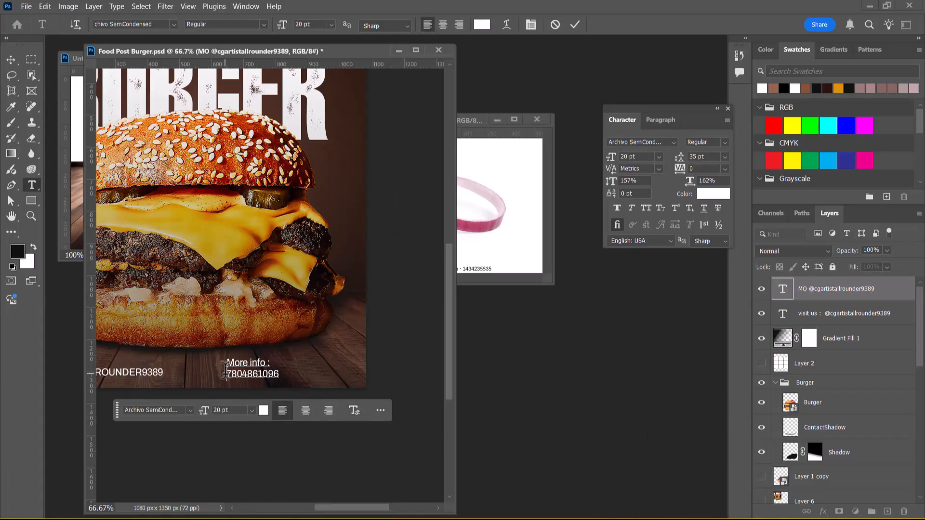
{"action": "type", "text": "+91"}
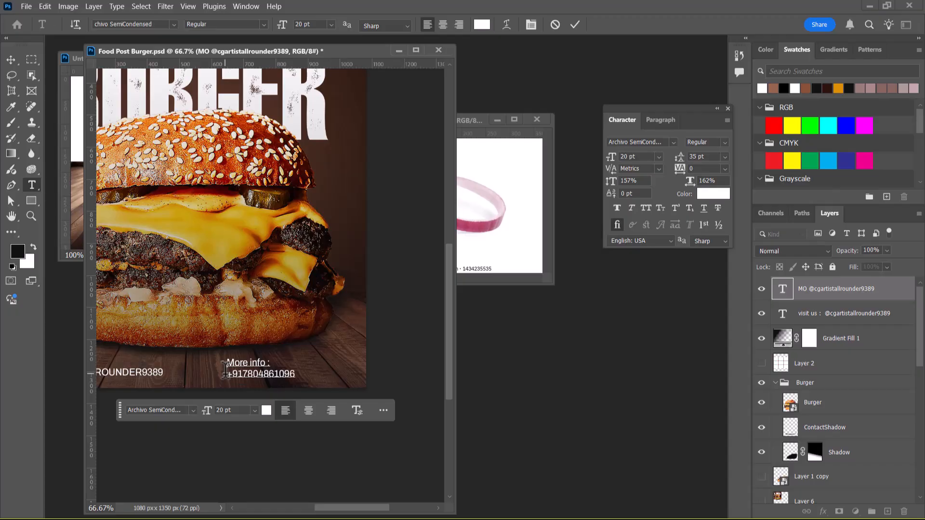
{"action": "type", "text": " -"}
- Right-align both lines of the "More info :" contact text and move the text into the poster's lower-right corner
{"action": "left_click_drag", "start_coordinate": [302, 377], "coordinate": [225, 359]}
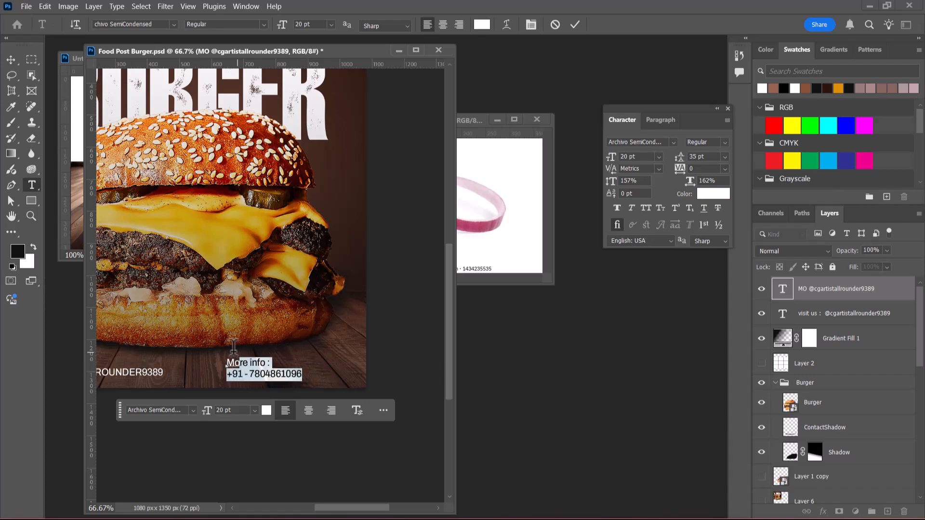
{"action": "left_click", "coordinate": [459, 25]}
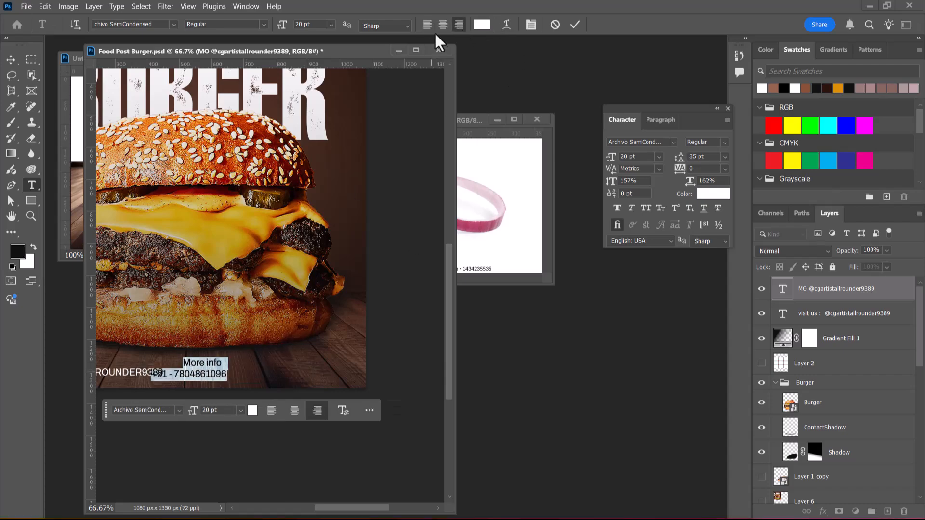
{"action": "left_click", "coordinate": [10, 59]}
{"action": "left_click_drag", "start_coordinate": [207, 383], "coordinate": [334, 373]}
{"action": "key", "text": "ctrl+minus"}
{"action": "key", "text": "ctrl+minus"}
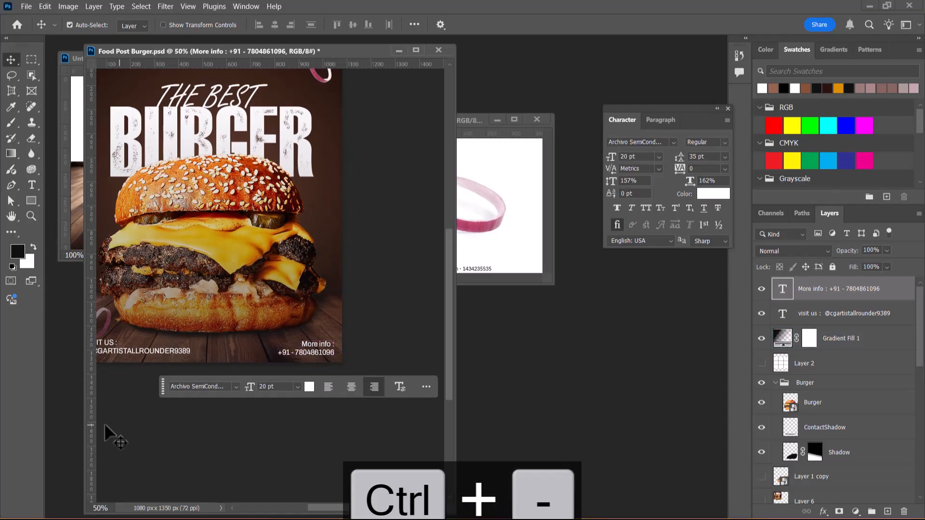
{"action": "left_click_drag", "start_coordinate": [307, 231], "coordinate": [340, 299]}
{"action": "key", "text": "ctrl+equal"}
- Compare the poster with the browser reference and add a new text "Only" beside the left edge of the burger's top bun
{"action": "key", "text": "alt+Tab"}
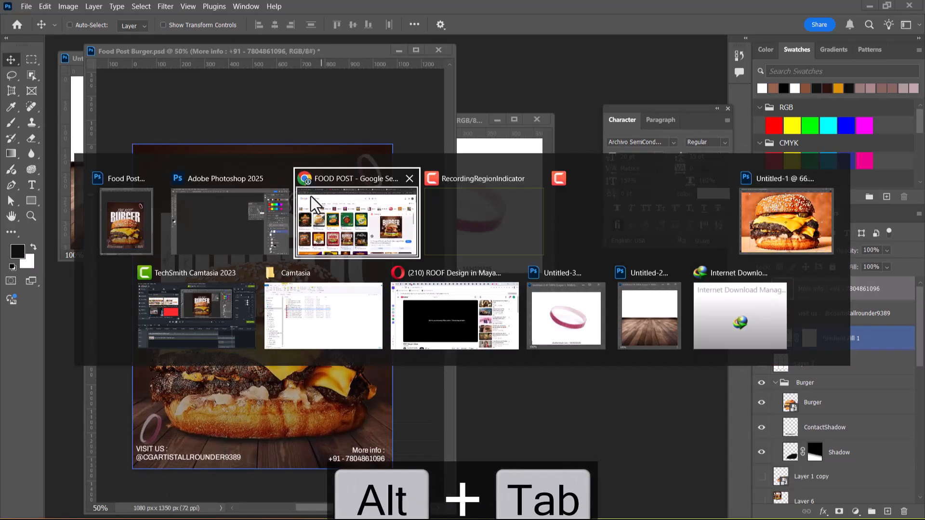
{"action": "left_click", "coordinate": [372, 230]}
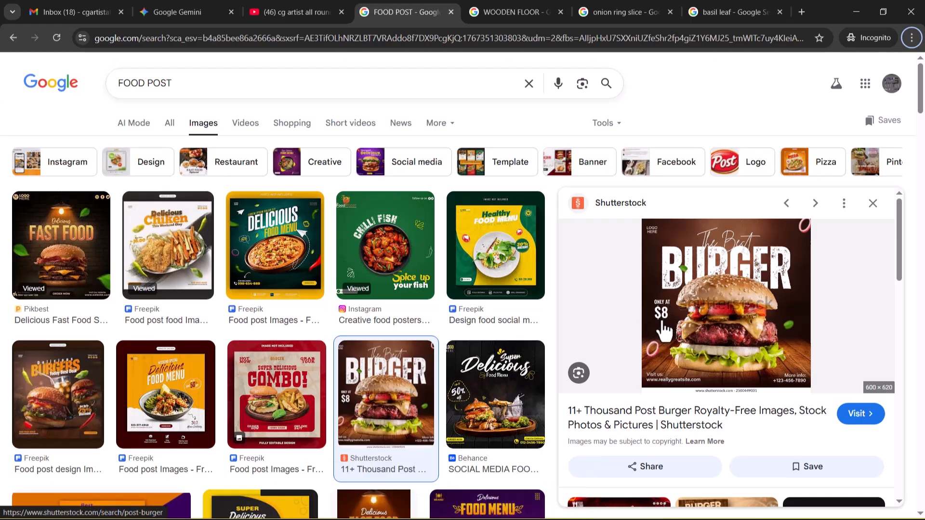
{"action": "key", "text": "alt+Tab"}
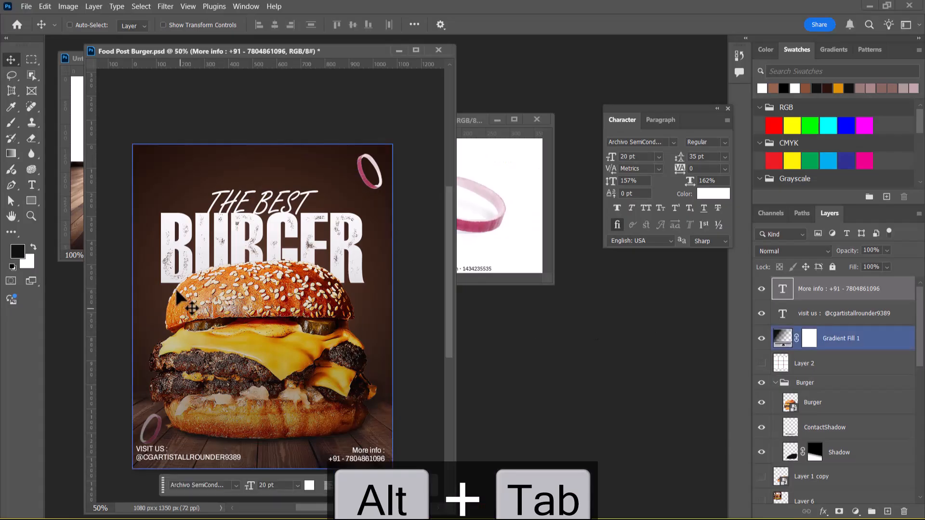
{"action": "key", "text": "alt+Tab"}
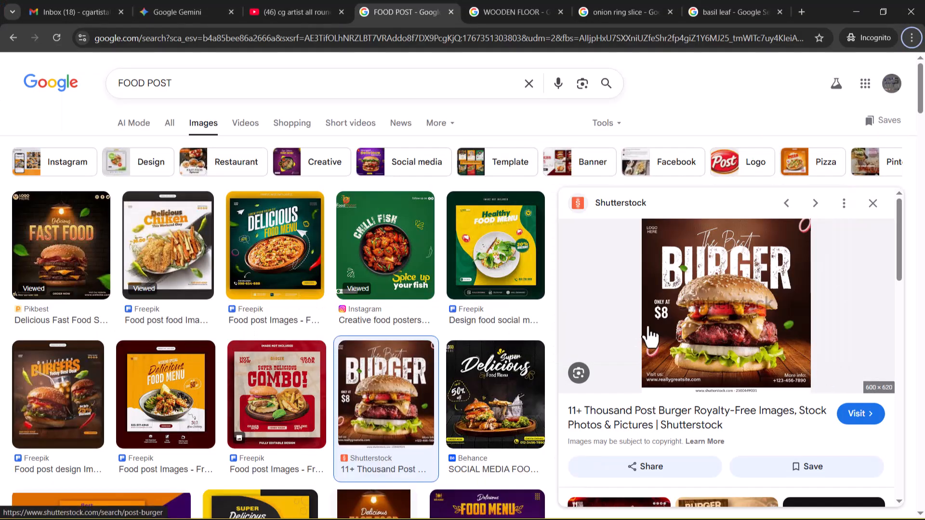
{"action": "key", "text": "alt+Tab"}
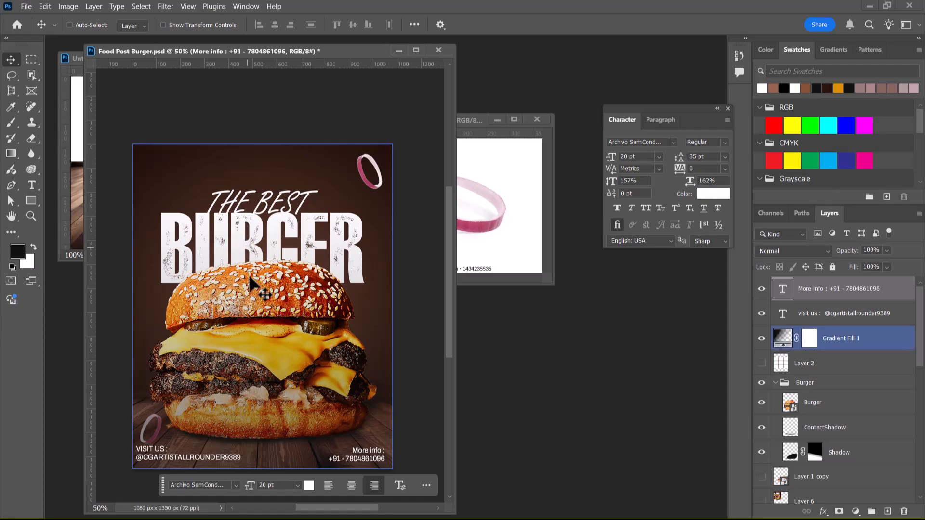
{"action": "left_click", "coordinate": [30, 185]}
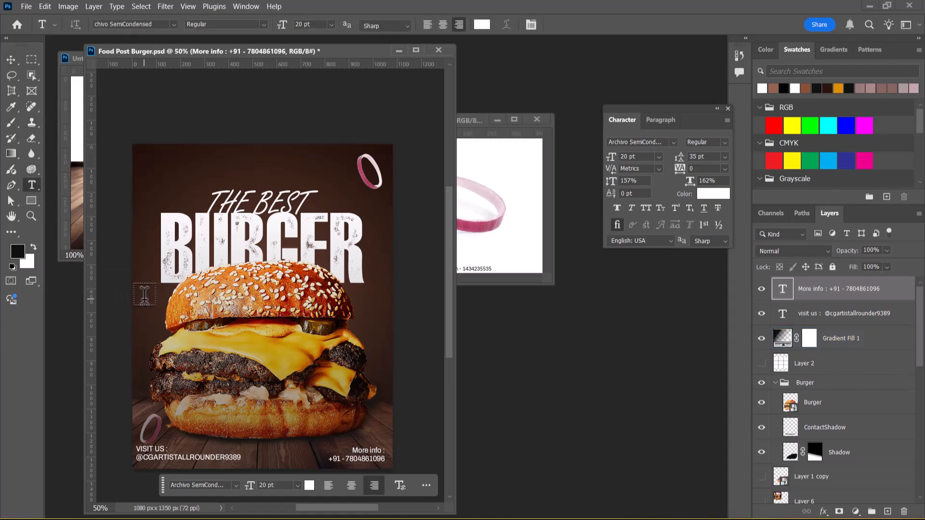
{"action": "left_click", "coordinate": [144, 294]}
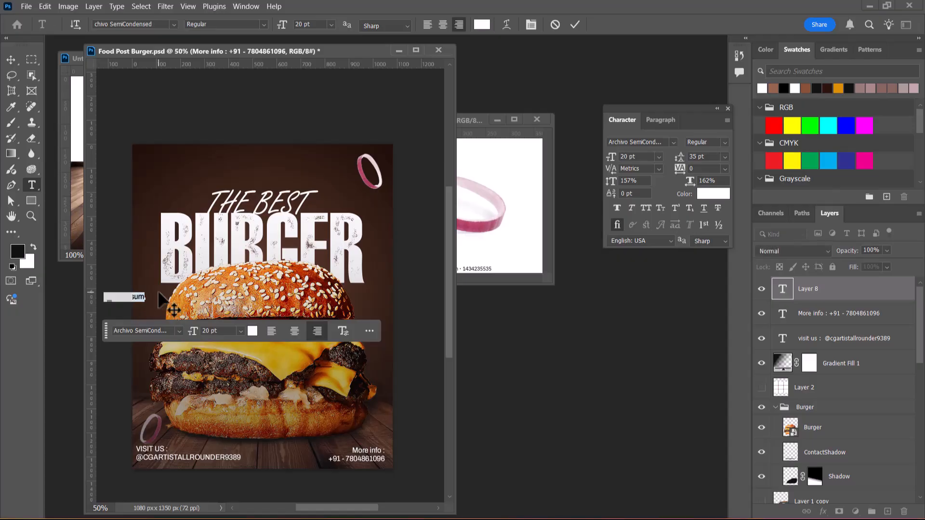
{"action": "key", "text": "BackSpace"}
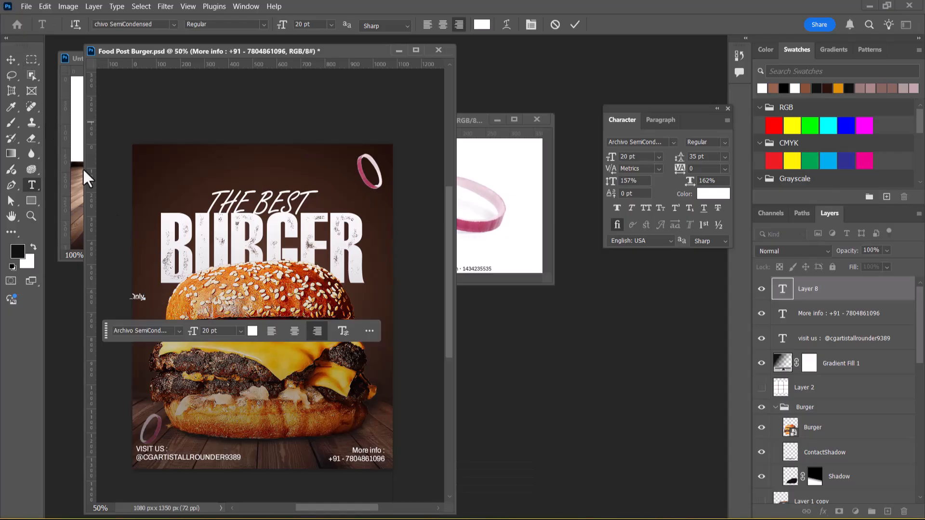
{"action": "left_click", "coordinate": [10, 59]}
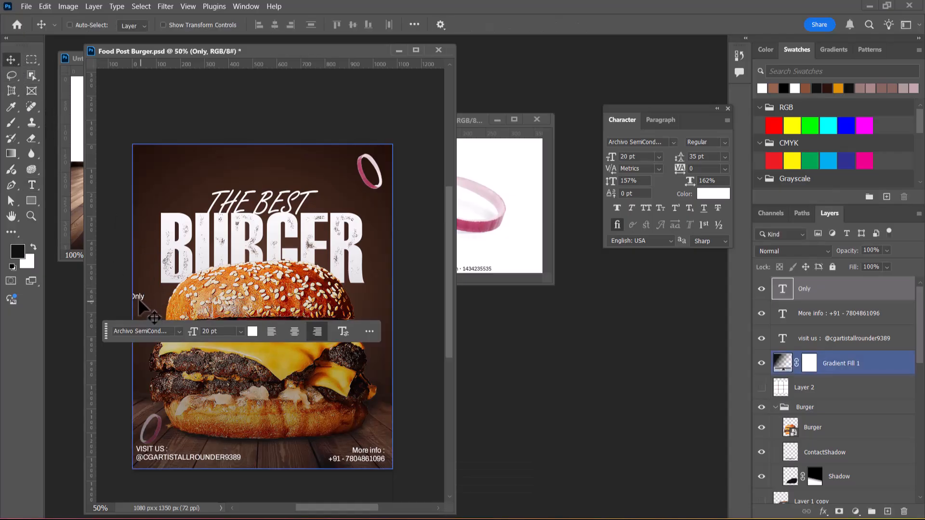
- Recheck the price wording in the reference, shift the "Only" text nearer the bun and extend it to "Only At"
{"action": "key", "text": "alt+Tab"}
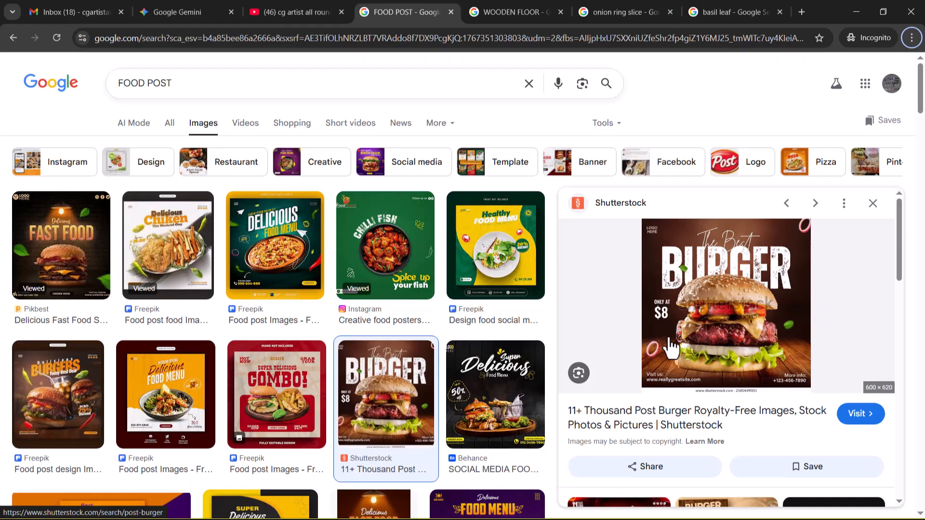
{"action": "key", "text": "alt+Tab"}
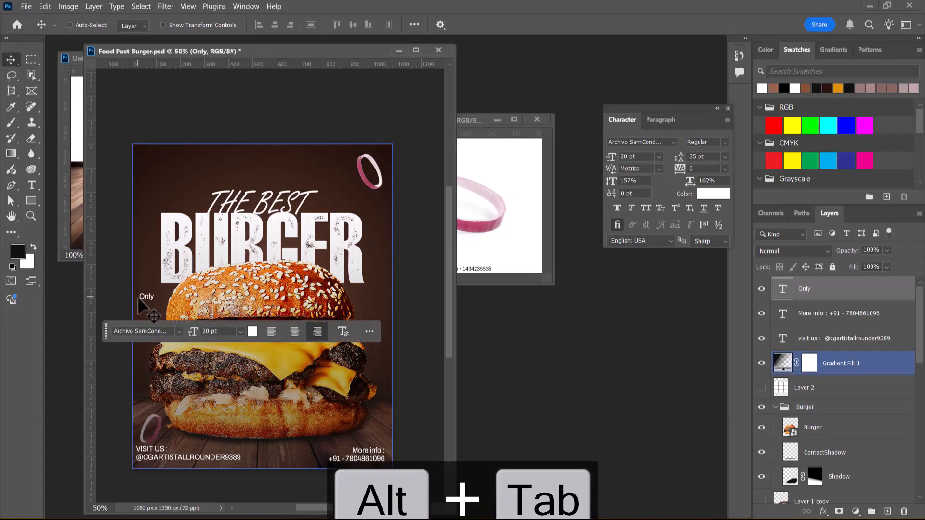
{"action": "left_click_drag", "start_coordinate": [145, 300], "coordinate": [155, 296]}
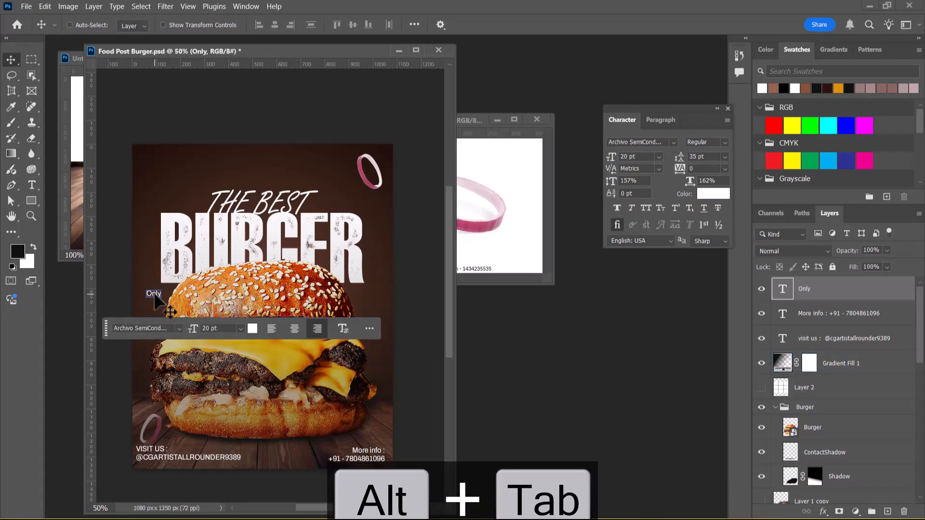
{"action": "double_click", "coordinate": [155, 295]}
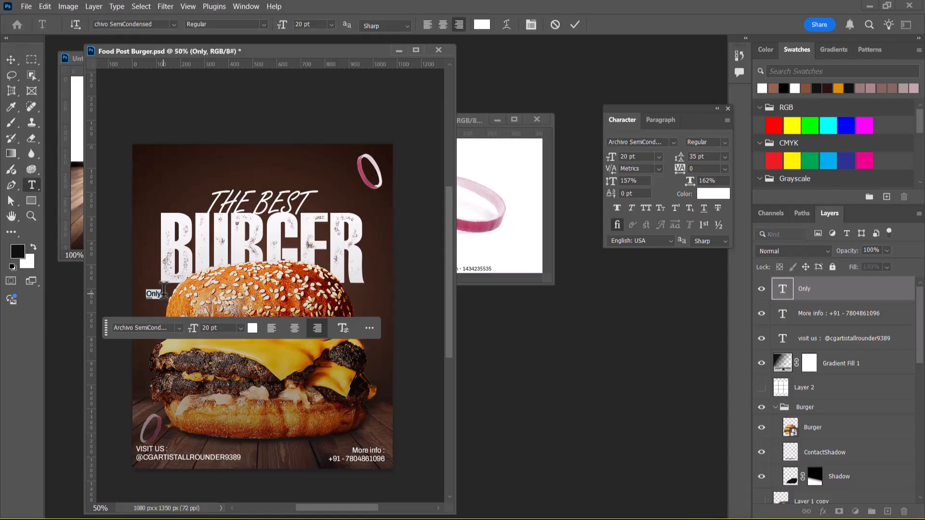
{"action": "key", "text": "Right"}
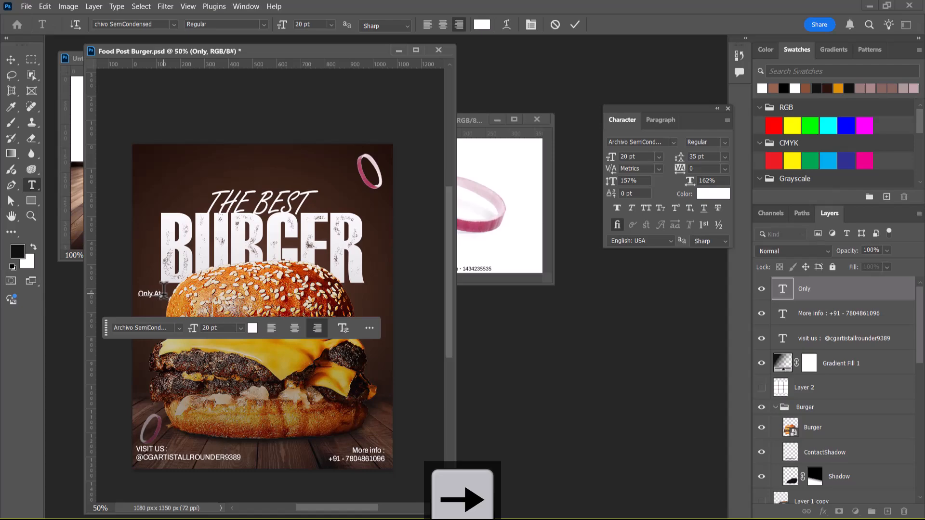
- Add a second line reading "$10" under "Only At", checking the price format in the browser reference
{"action": "key", "text": "Return"}
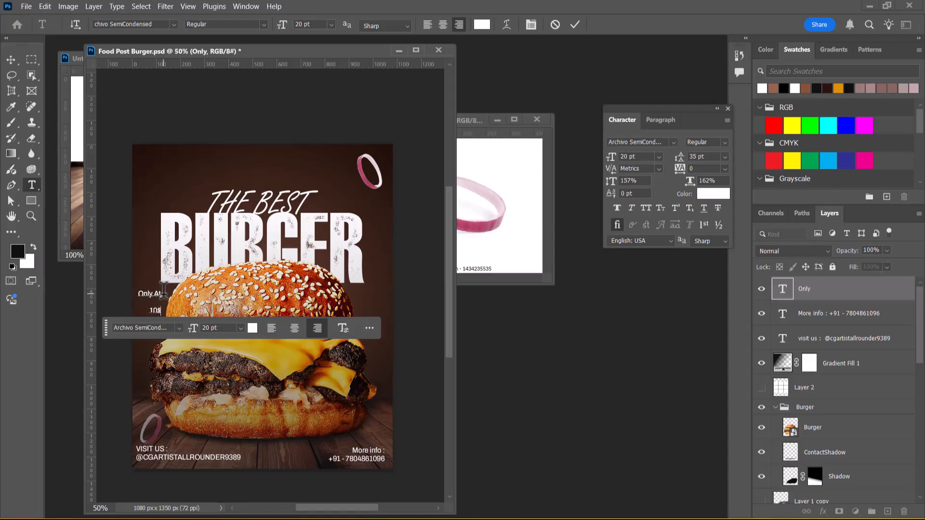
{"action": "key", "text": "alt+Tab"}
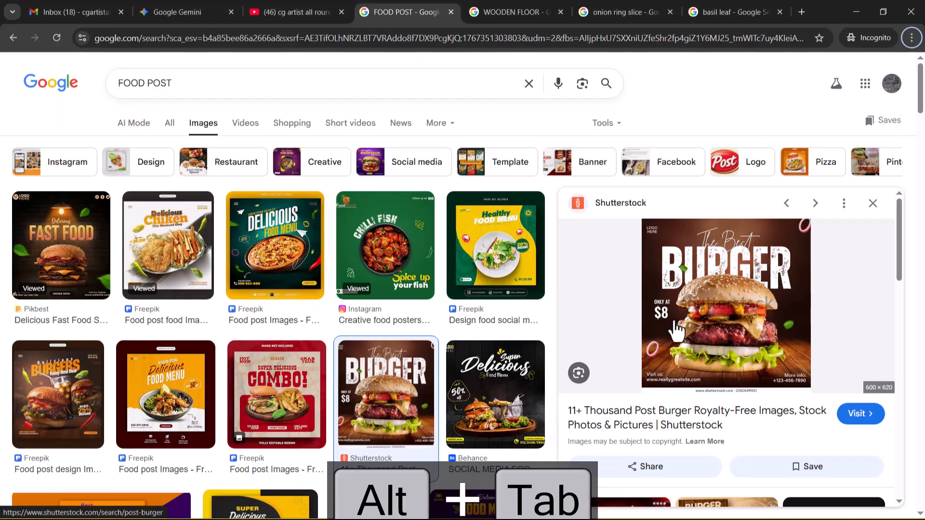
{"action": "key", "text": "alt+Tab"}
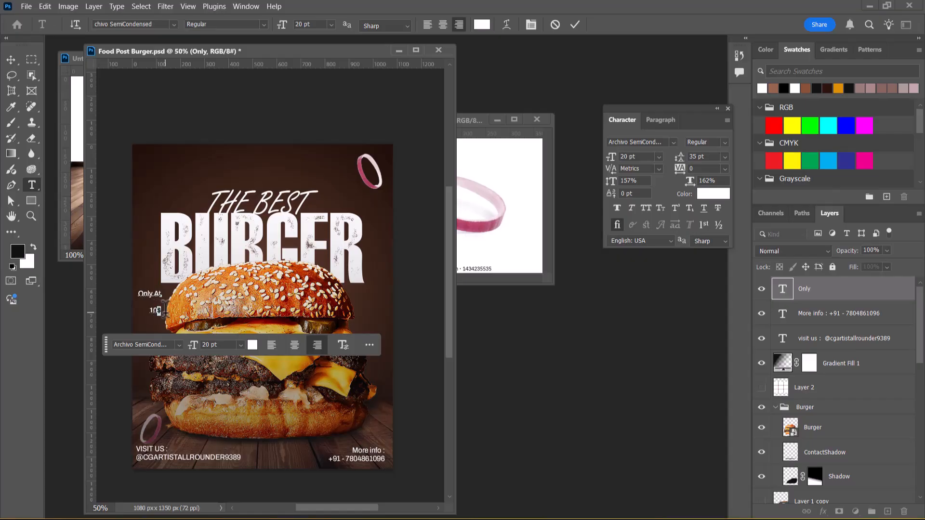
{"action": "key", "text": "BackSpace"}
{"action": "key", "text": "Left"}
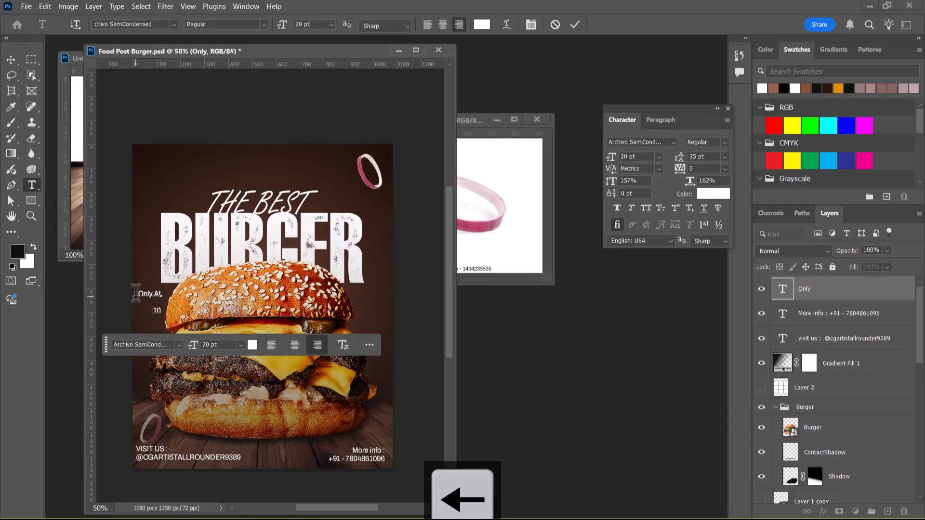
{"action": "type", "text": "$"}
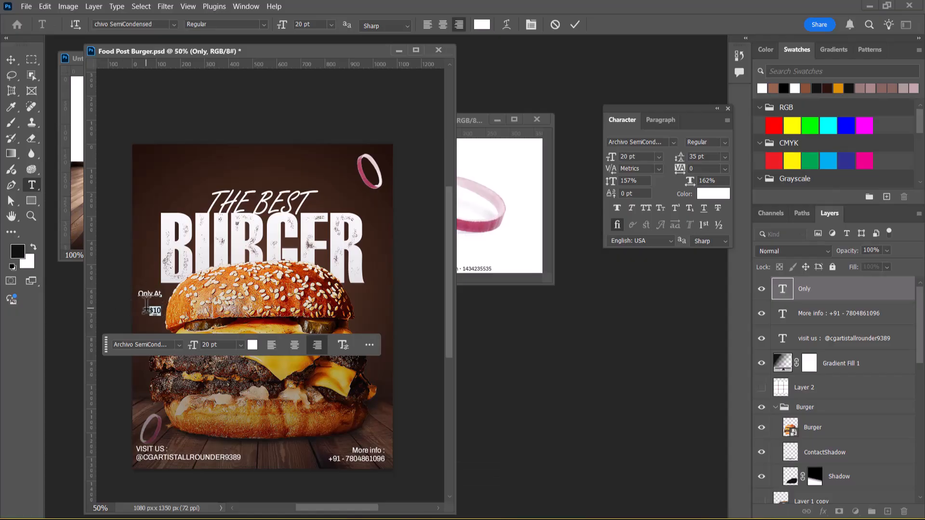
- Enlarge "$10" to 47 pt and position the price text in the gap beside the top bun, below the BURGER title
{"action": "left_click_drag", "start_coordinate": [613, 164], "coordinate": [631, 164]}
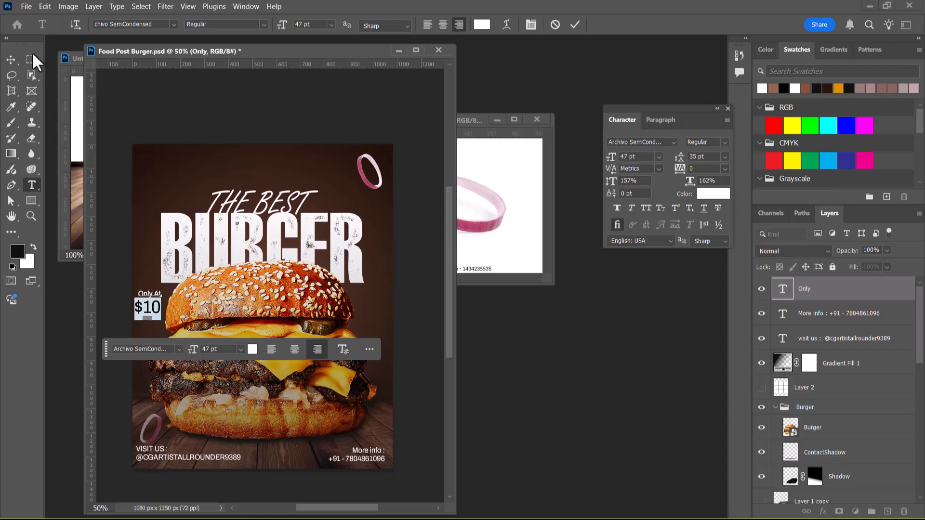
{"action": "left_click", "coordinate": [11, 60]}
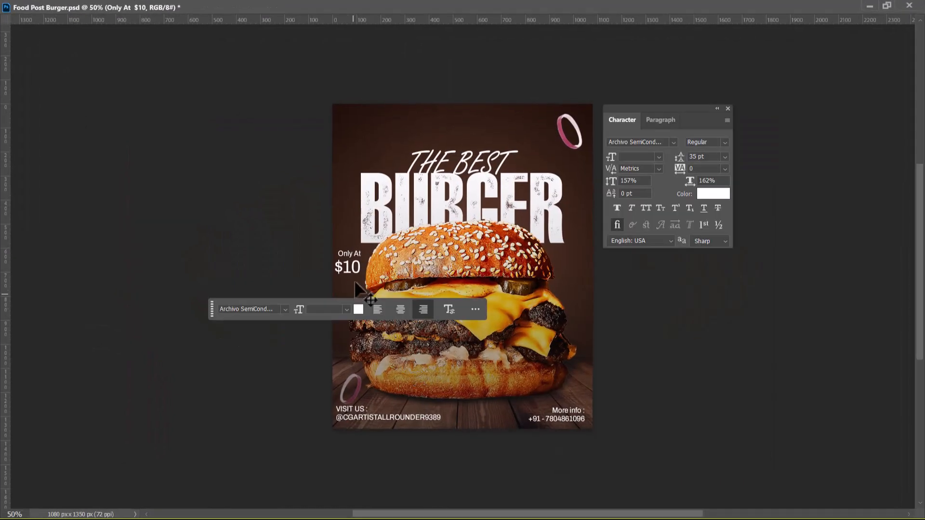
{"action": "left_click_drag", "start_coordinate": [398, 226], "coordinate": [383, 244]}
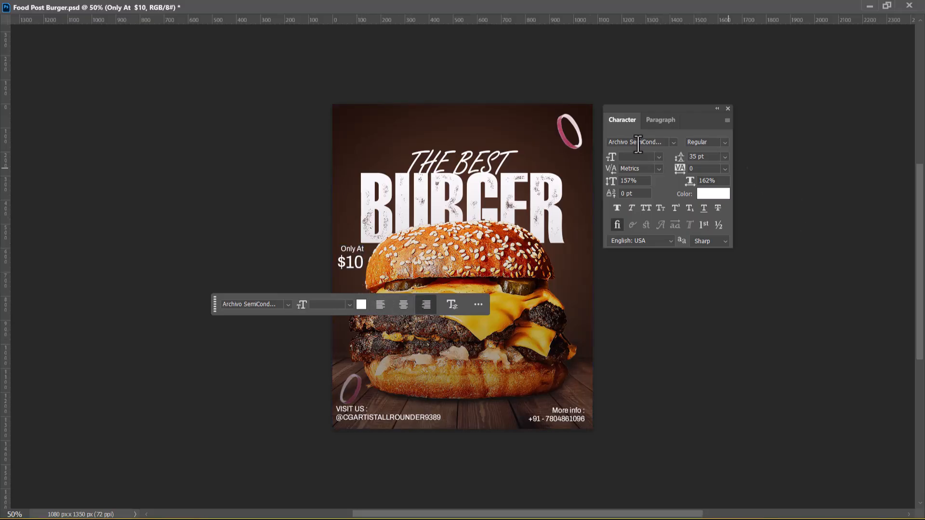
- Try handwritten fonts on the whole "Only At $10" text, then set its font to Barlow Condensed Thin from the decorative class
{"action": "double_click", "coordinate": [354, 260]}
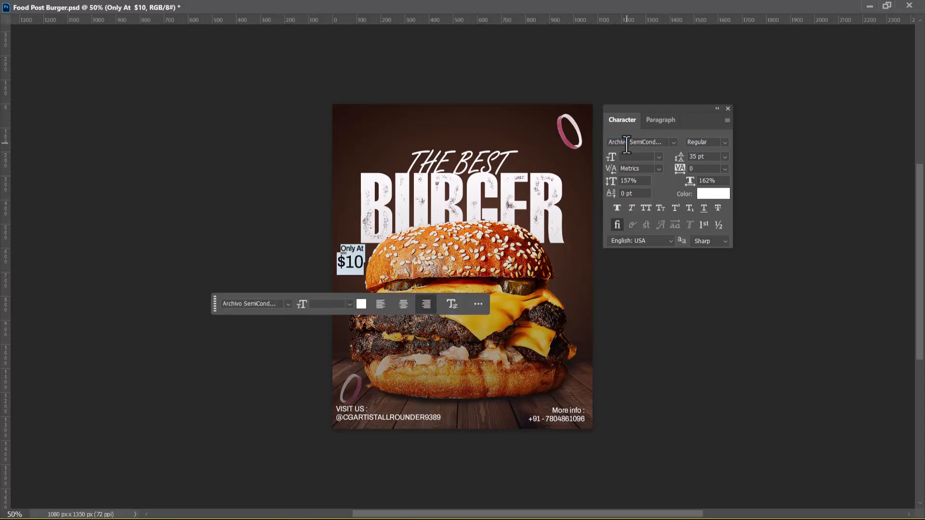
{"action": "left_click", "coordinate": [673, 143]}
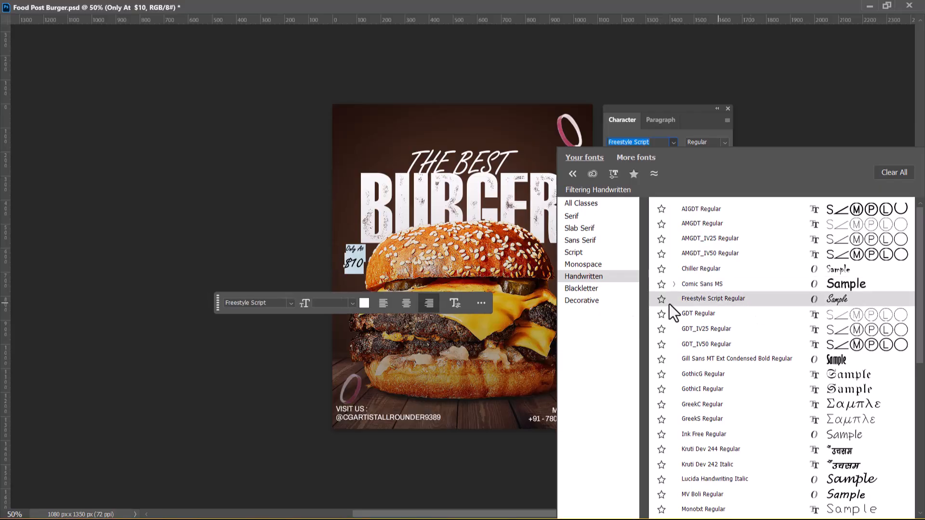
{"action": "left_click", "coordinate": [581, 289]}
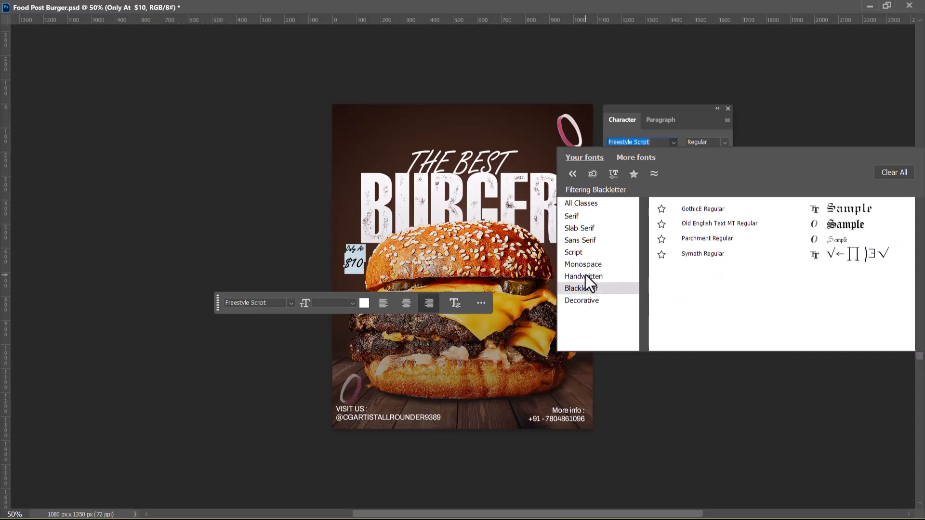
{"action": "left_click", "coordinate": [585, 276]}
{"action": "key", "text": "Down"}
{"action": "key", "text": "Down"}
{"action": "key", "text": "Down"}
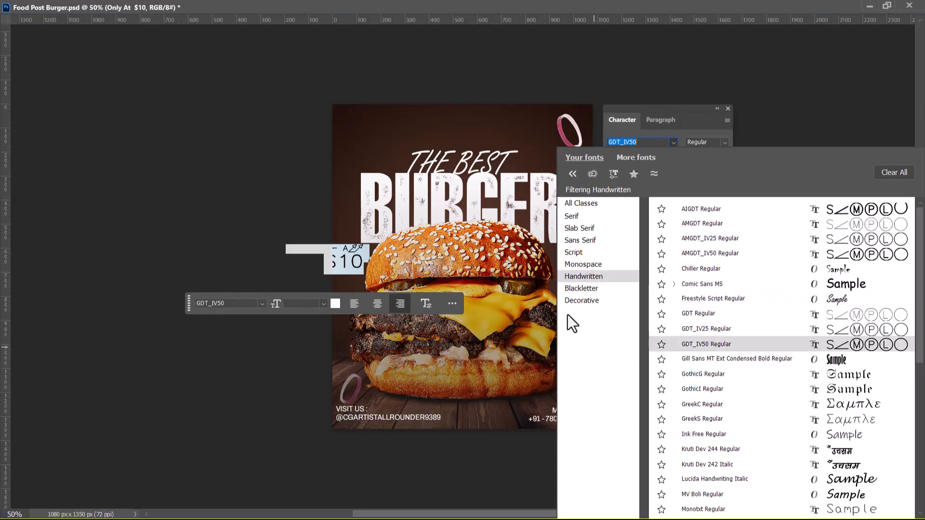
{"action": "left_click", "coordinate": [571, 301]}
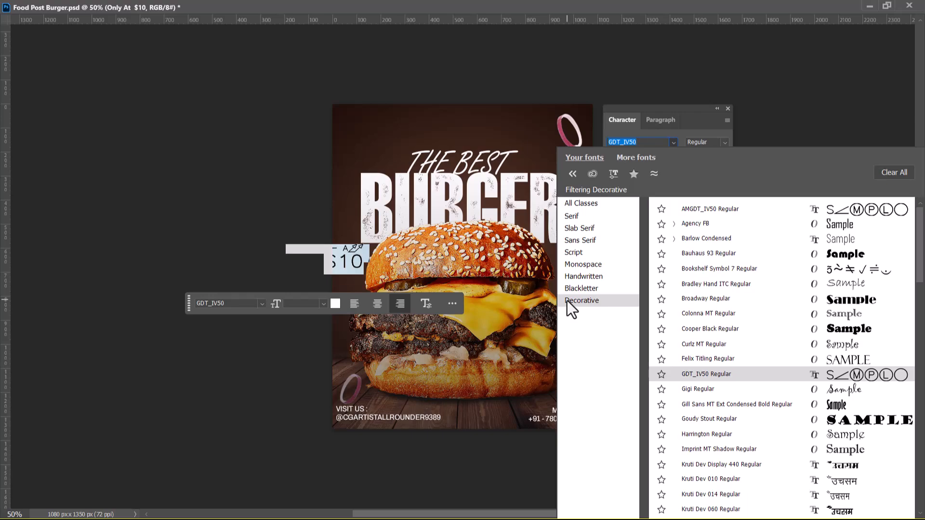
{"action": "left_click", "coordinate": [707, 238]}
{"action": "left_click", "coordinate": [343, 261]}
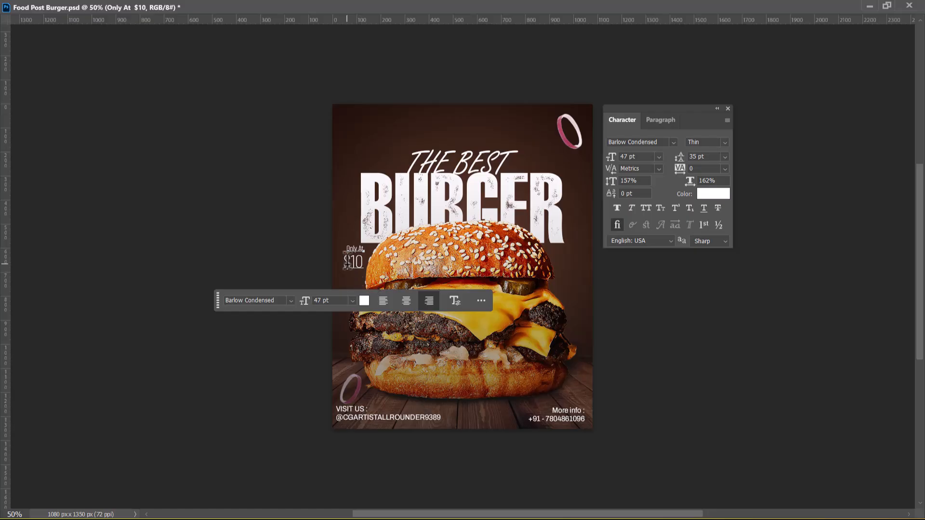
- Slightly enlarge the "Only At" line above 20 pt, then apply faux bold to the whole "Only At $10" text
{"action": "left_click_drag", "start_coordinate": [365, 247], "coordinate": [348, 247]}
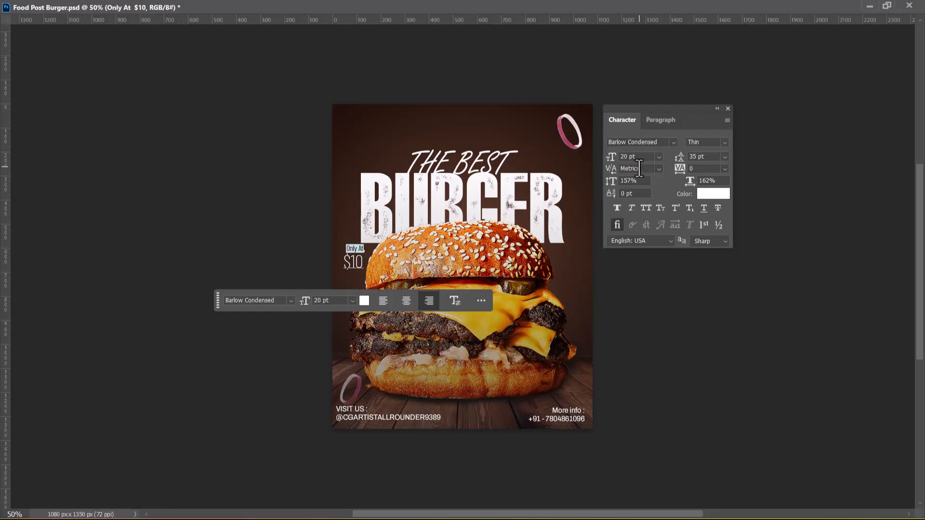
{"action": "left_click_drag", "start_coordinate": [611, 157], "coordinate": [614, 157]}
{"action": "key", "text": "ctrl+Return"}
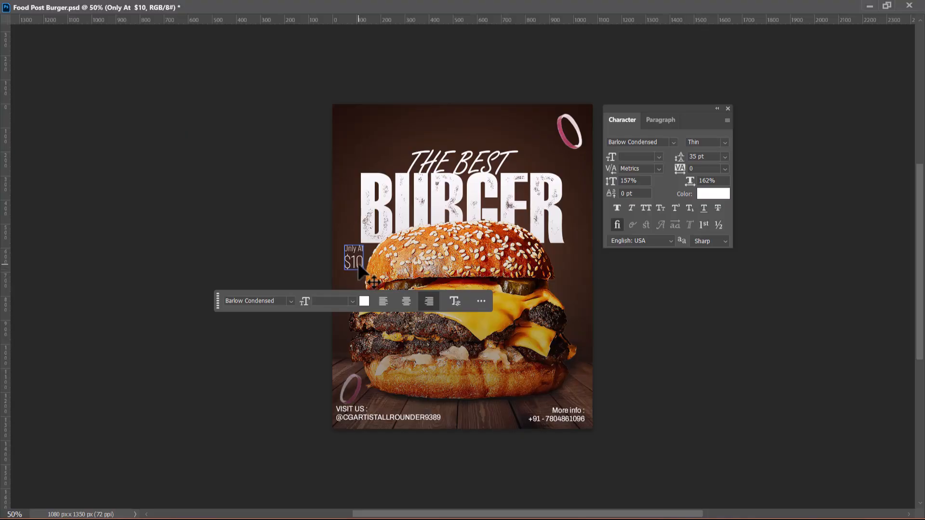
{"action": "double_click", "coordinate": [351, 263]}
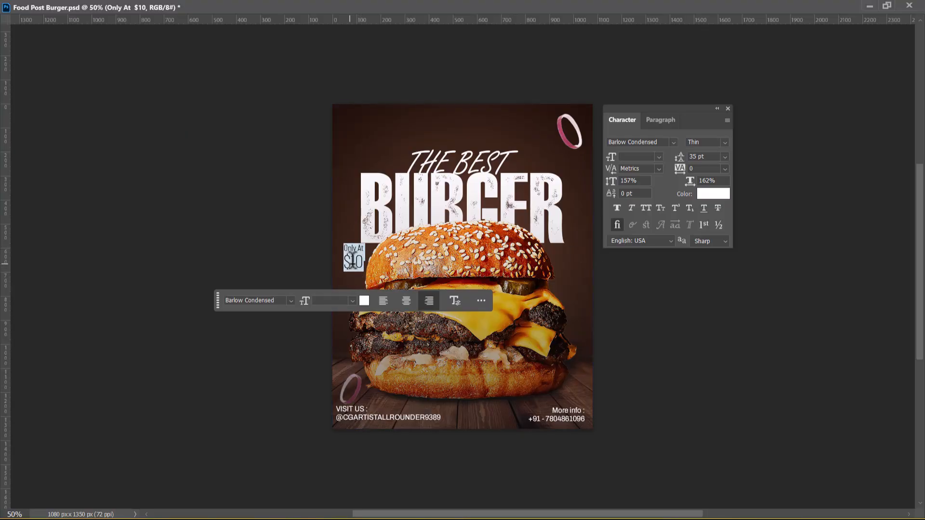
{"action": "left_click", "coordinate": [617, 208]}
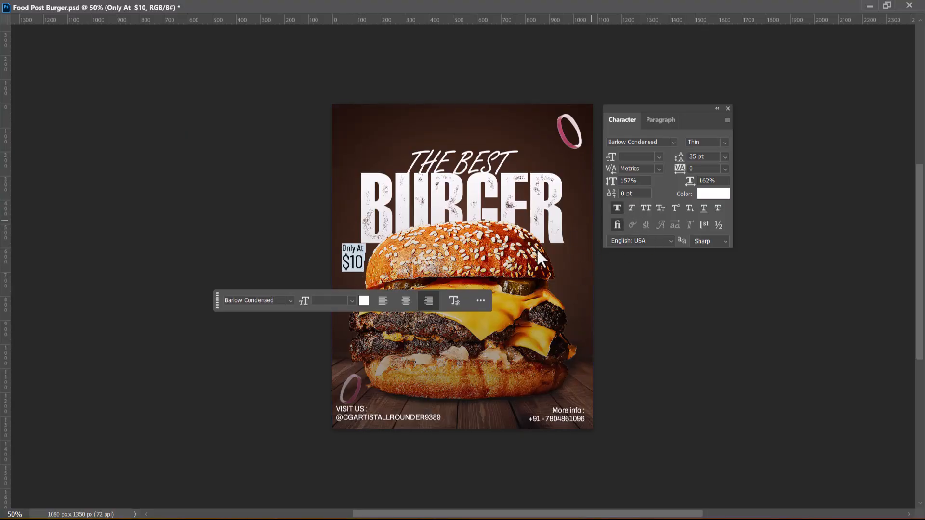
{"action": "left_click", "coordinate": [581, 308]}
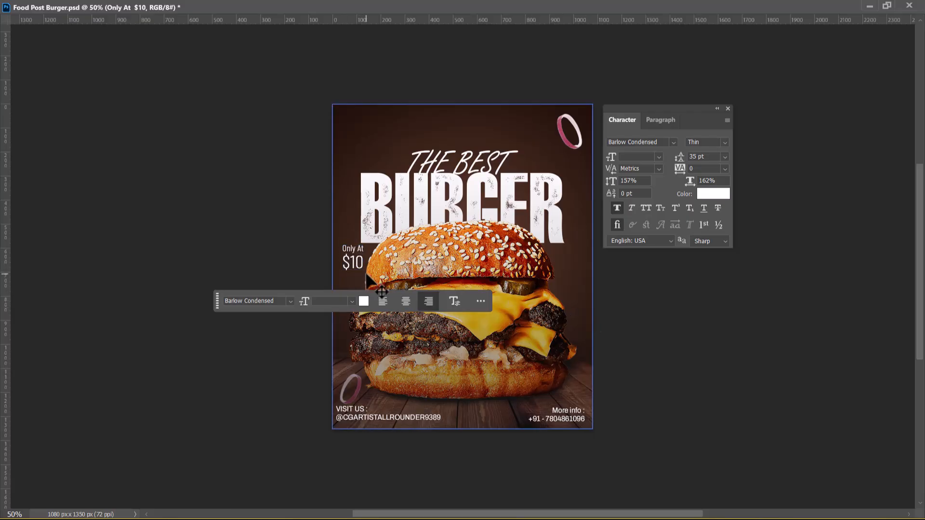
- Compare the post with the burger reference in the browser, and return to Photoshop with the full workspace restored
{"action": "key", "text": "alt+Tab"}
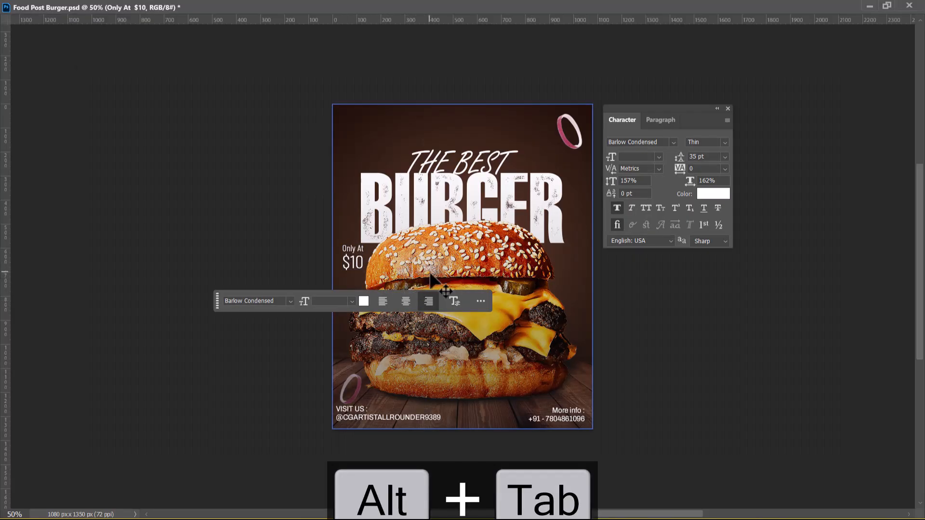
{"action": "key", "text": "alt+Tab"}
{"action": "left_click", "coordinate": [549, 183]}
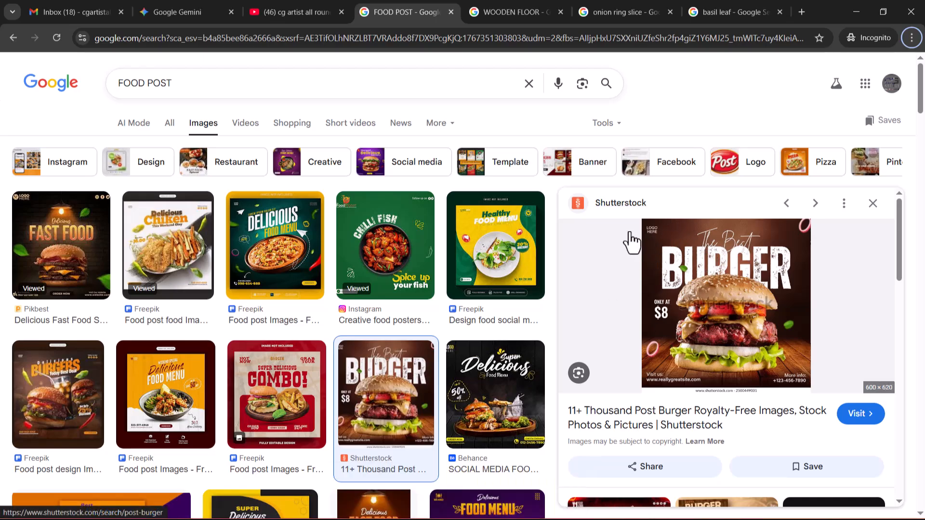
{"action": "key", "text": "alt+Tab"}
{"action": "left_click", "coordinate": [886, 6]}
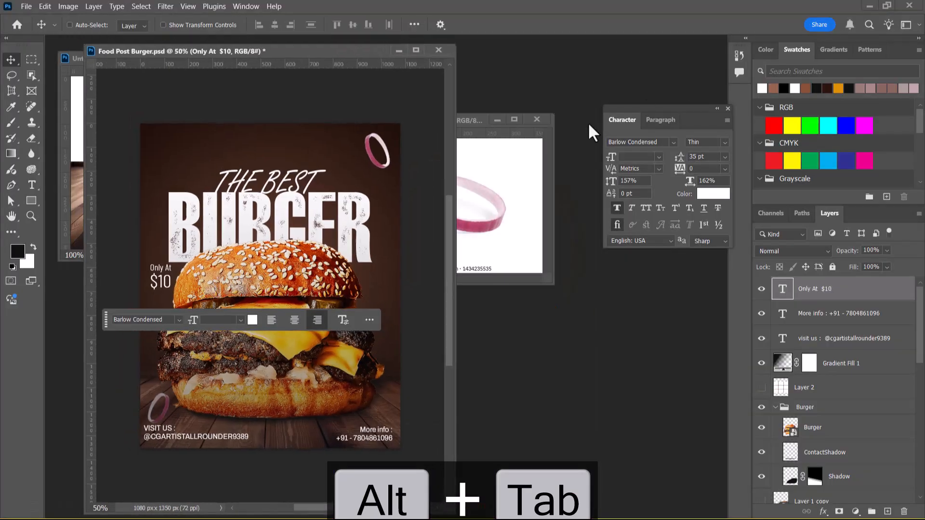
- Start opening a file and browse to the cgartistallrounder folder on Local Disk (D:)
{"action": "key", "text": "ctrl+o"}
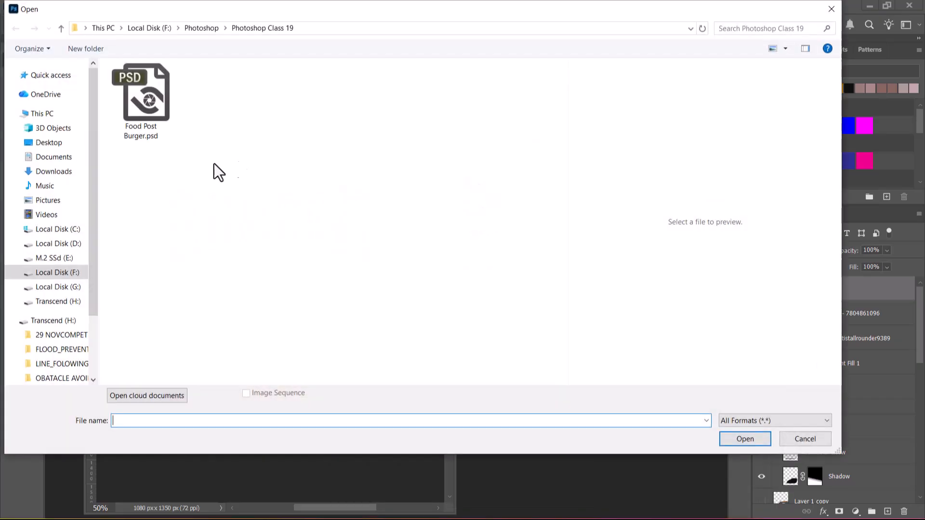
{"action": "left_click", "coordinate": [77, 243]}
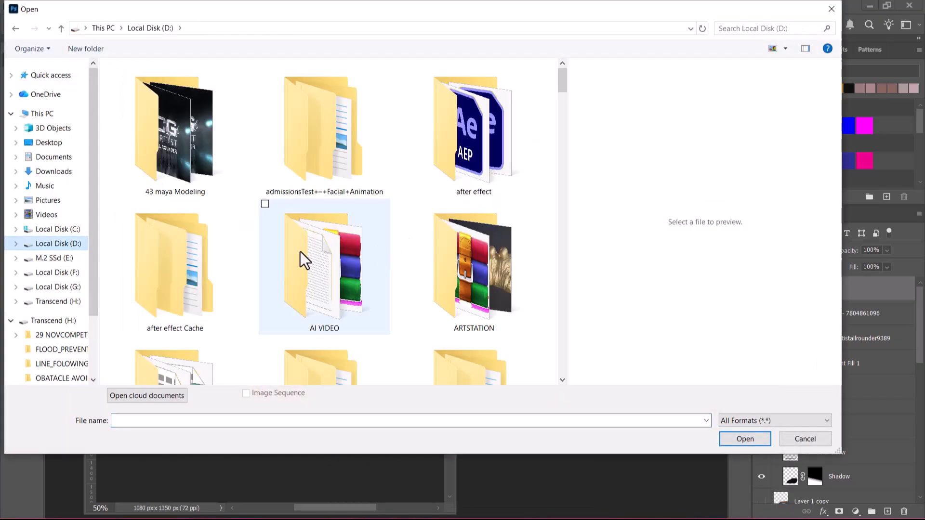
{"action": "left_click", "coordinate": [300, 253]}
{"action": "key", "text": "c"}
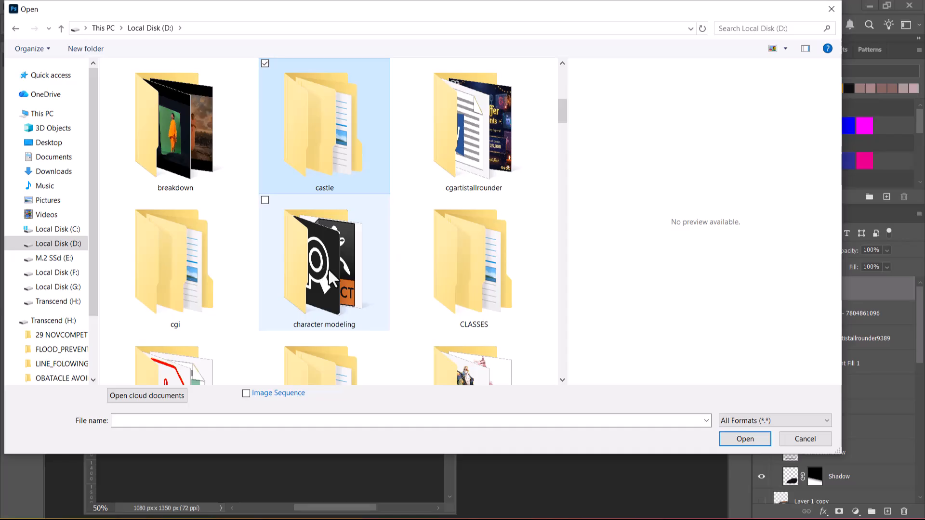
{"action": "key", "text": "c"}
{"action": "double_click", "coordinate": [453, 174]}
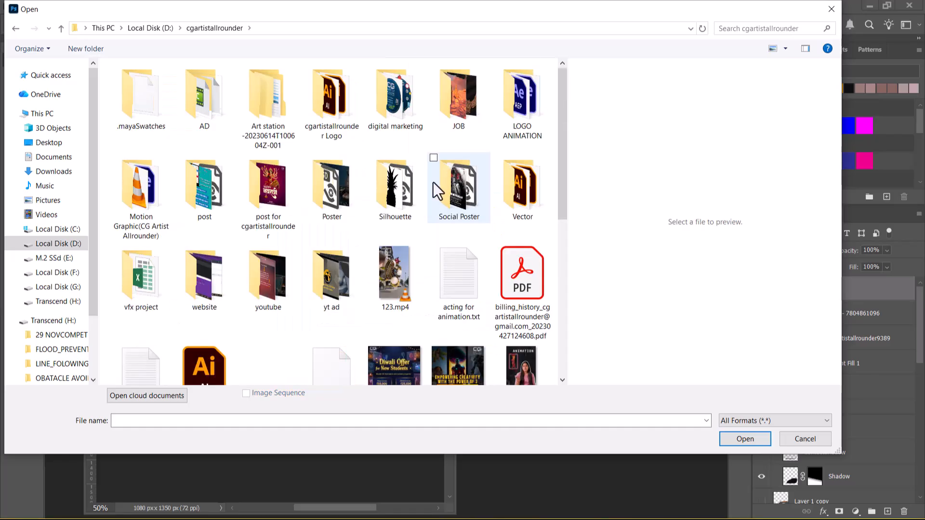
- Find the CG Artist logo in the cgartistallrounder subfolders and open CG artist all rounder 90x90.png
{"action": "scroll", "coordinate": [385, 284], "scroll_direction": "down", "scroll_amount": 5}
{"action": "scroll", "coordinate": [361, 299], "scroll_direction": "up", "scroll_amount": 5}
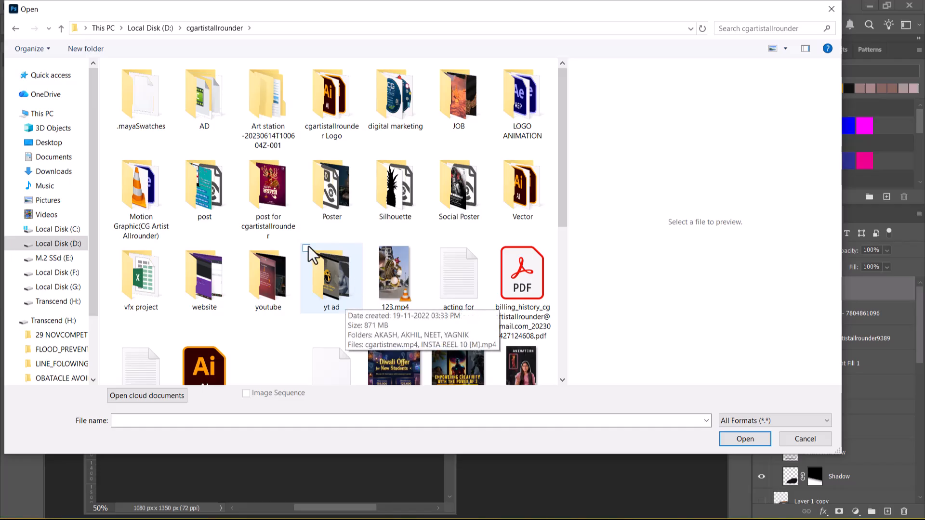
{"action": "left_click", "coordinate": [398, 198]}
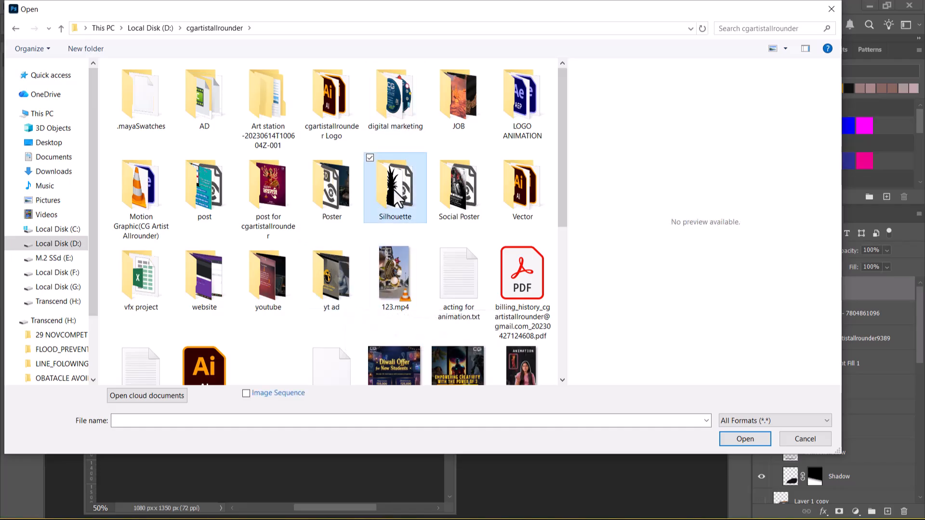
{"action": "left_click", "coordinate": [520, 118]}
{"action": "scroll", "coordinate": [410, 287], "scroll_direction": "down", "scroll_amount": 5}
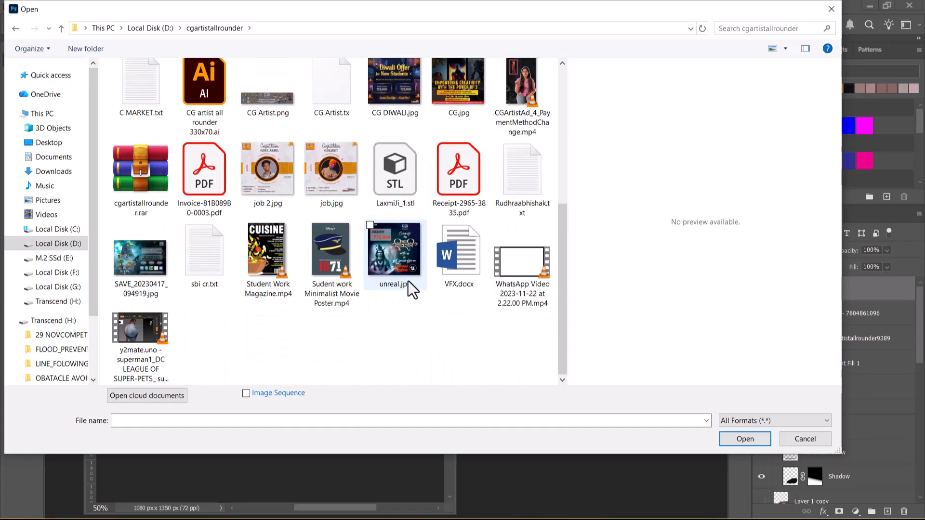
{"action": "scroll", "coordinate": [410, 287], "scroll_direction": "up", "scroll_amount": 5}
{"action": "double_click", "coordinate": [523, 118]}
{"action": "double_click", "coordinate": [269, 126]}
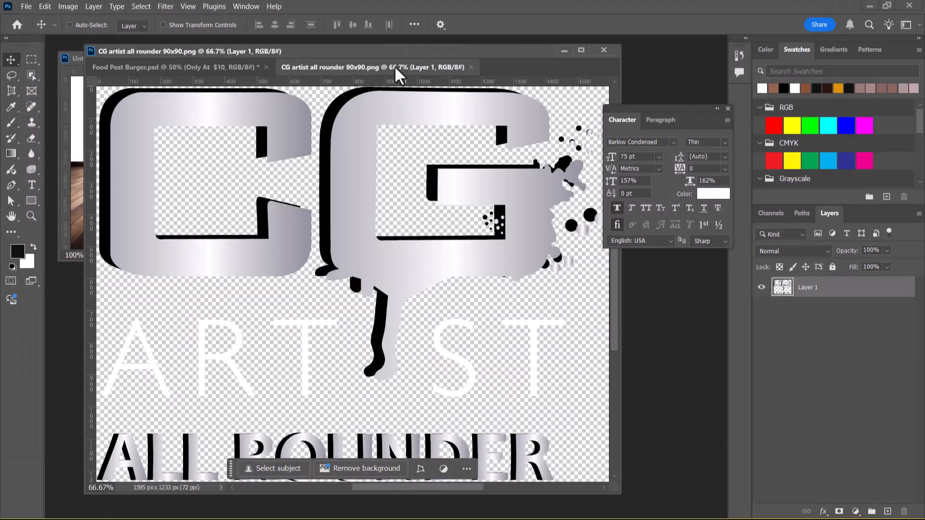
- Bring the logo into the burger post and scale it to 5% above the title near the poster's upper-left corner
{"action": "left_click_drag", "start_coordinate": [399, 69], "coordinate": [237, 185]}
{"action": "key", "text": "ctrl+t"}
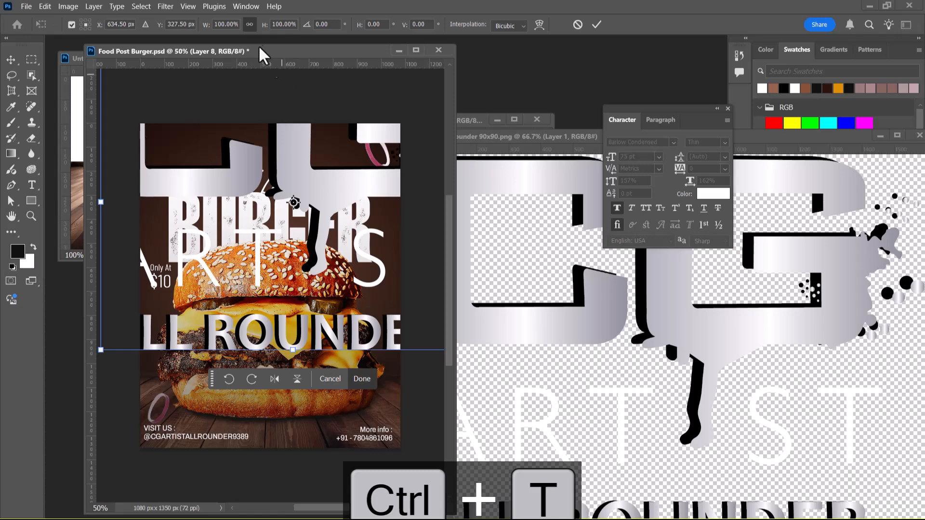
{"action": "left_click_drag", "start_coordinate": [264, 28], "coordinate": [211, 74]}
{"action": "left_click_drag", "start_coordinate": [309, 204], "coordinate": [190, 153]}
{"action": "left_click_drag", "start_coordinate": [268, 32], "coordinate": [259, 34]}
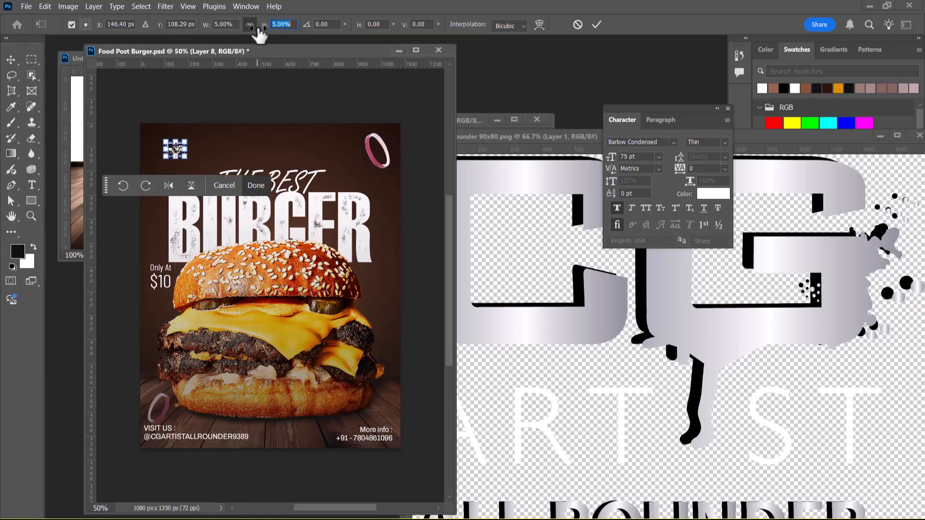
{"action": "key", "text": "Return"}
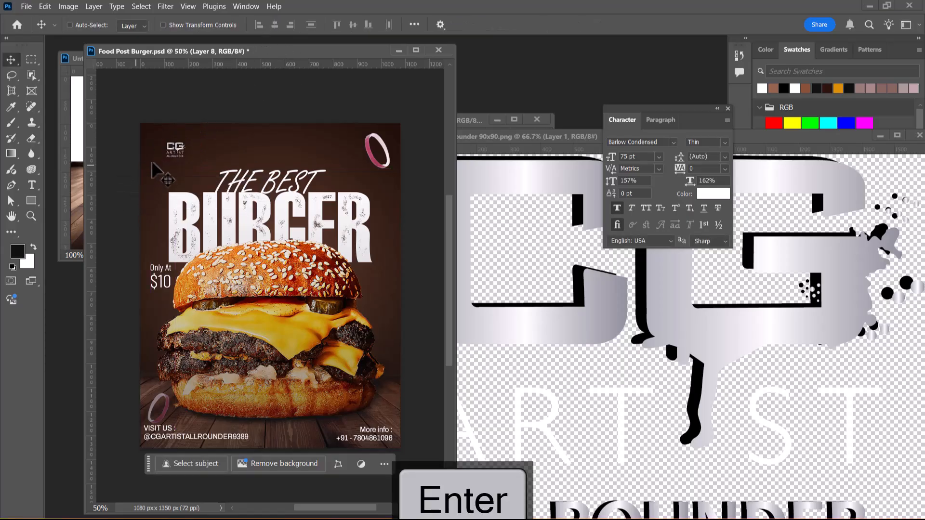
- Position the logo in the poster's upper-left corner and minimize the separate logo document
{"action": "left_click_drag", "start_coordinate": [171, 148], "coordinate": [157, 141]}
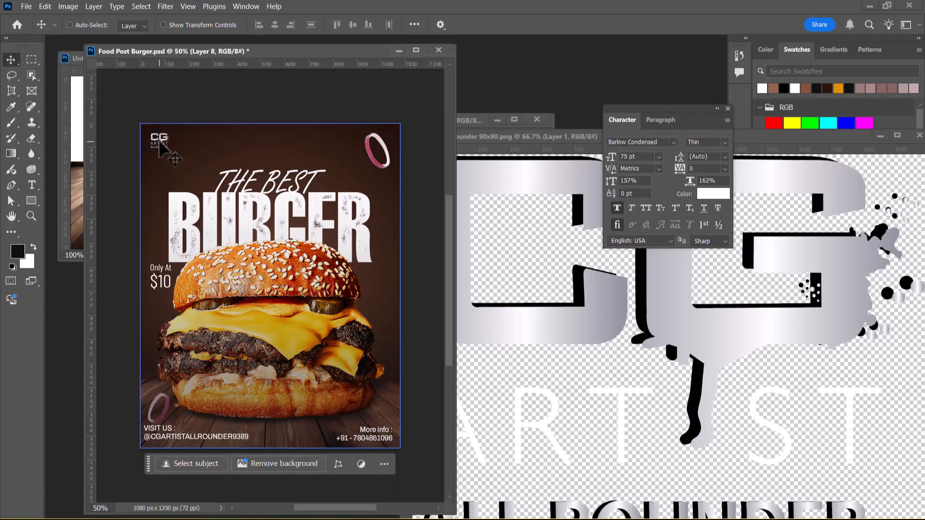
{"action": "left_click", "coordinate": [875, 134]}
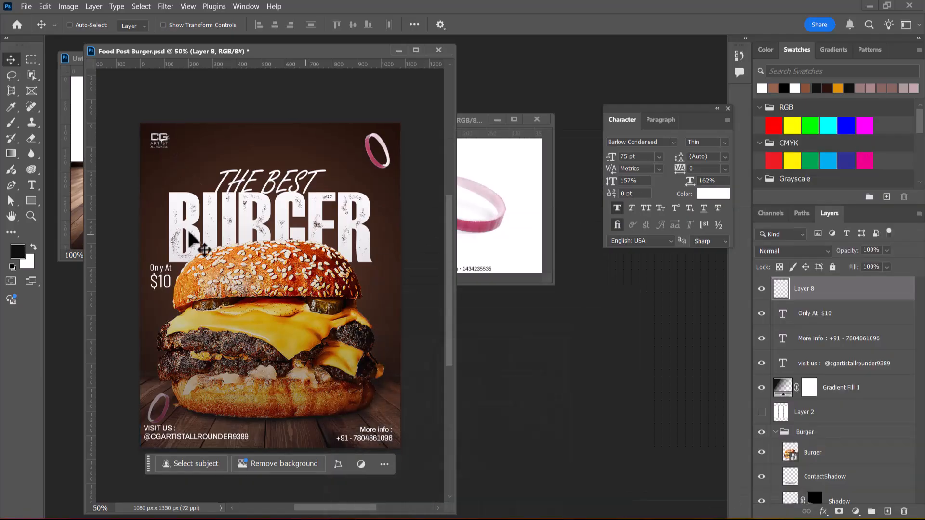
{"action": "left_click_drag", "start_coordinate": [161, 144], "coordinate": [163, 151]}
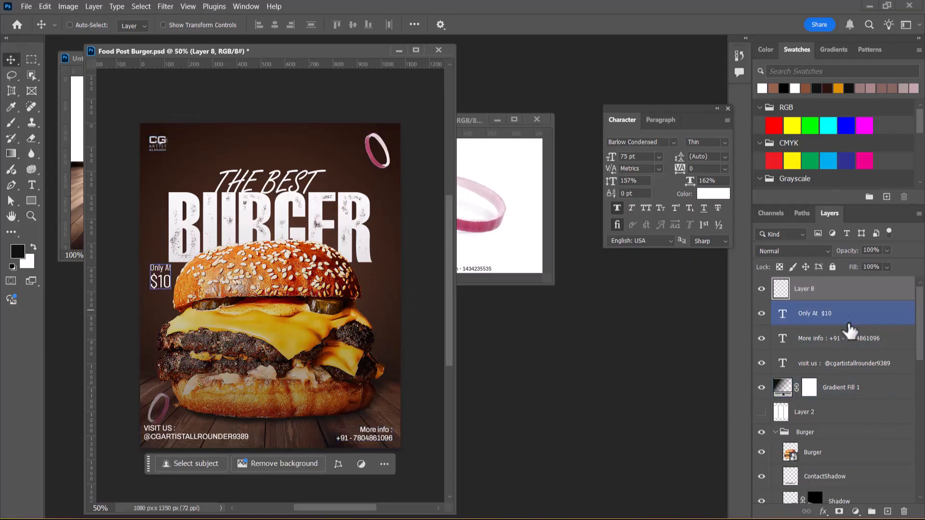
- Collapse the Burger group and add a new empty layer directly beneath it, with the Brush tool active
{"action": "left_click", "coordinate": [835, 412]}
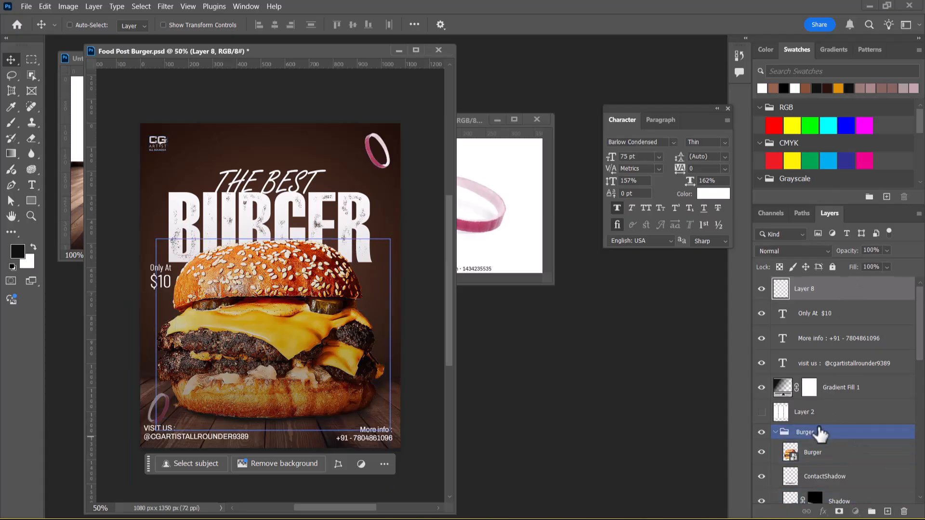
{"action": "left_click", "coordinate": [829, 437]}
{"action": "left_click", "coordinate": [775, 432]}
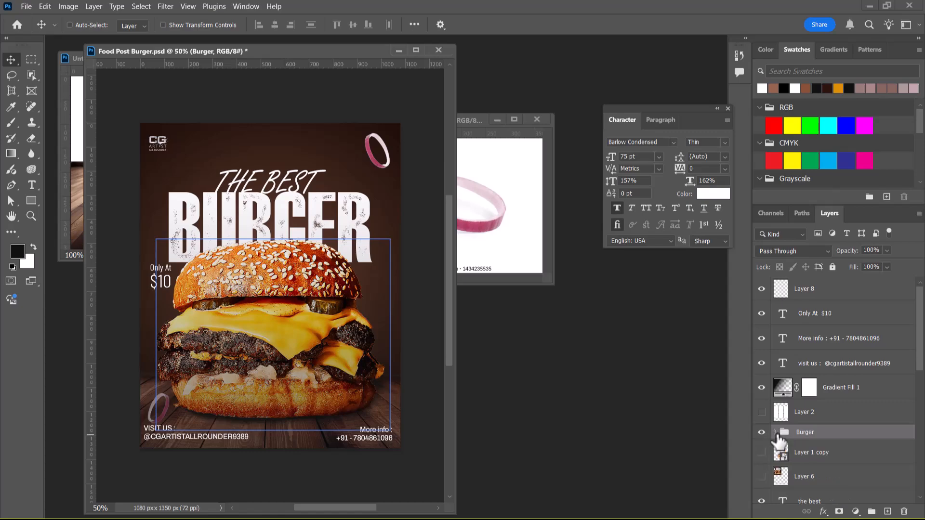
{"action": "key", "text": "b"}
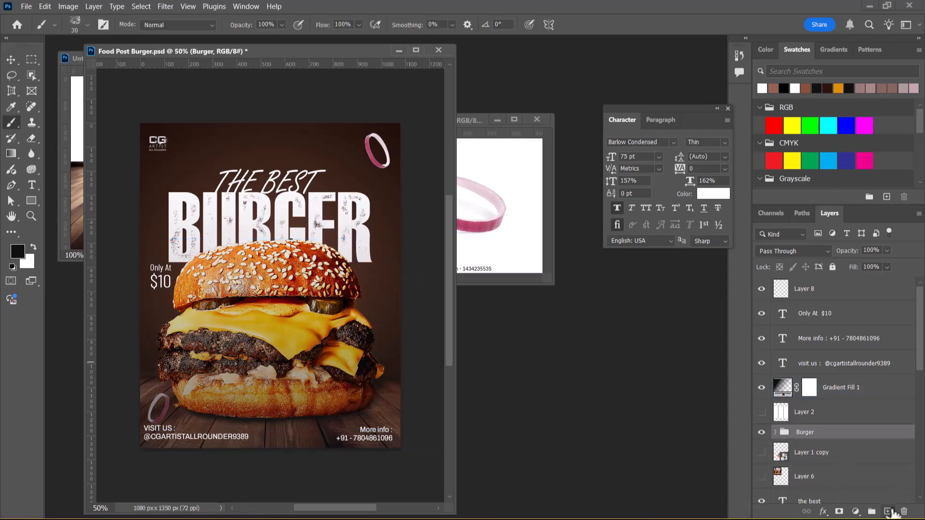
{"action": "left_click", "coordinate": [888, 512]}
{"action": "left_click_drag", "start_coordinate": [778, 460], "coordinate": [819, 427]}
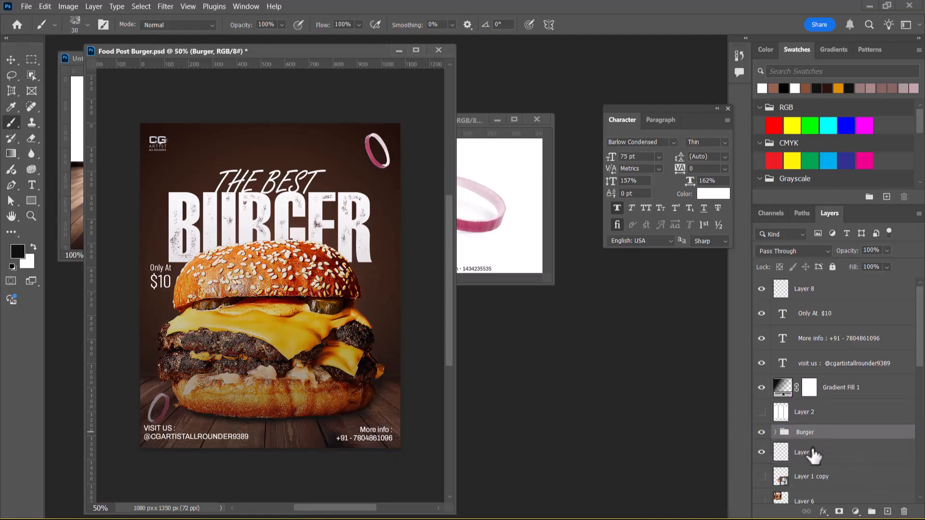
{"action": "left_click", "coordinate": [813, 454]}
- Examine the background around the burger in the browser's reference design, and return to Photoshop
{"action": "key", "text": "alt+Tab"}
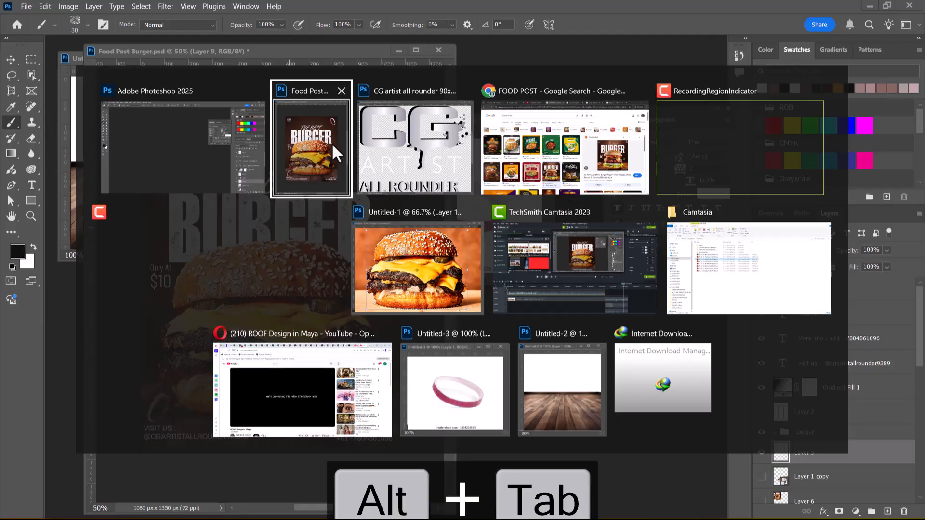
{"action": "left_click", "coordinate": [579, 160]}
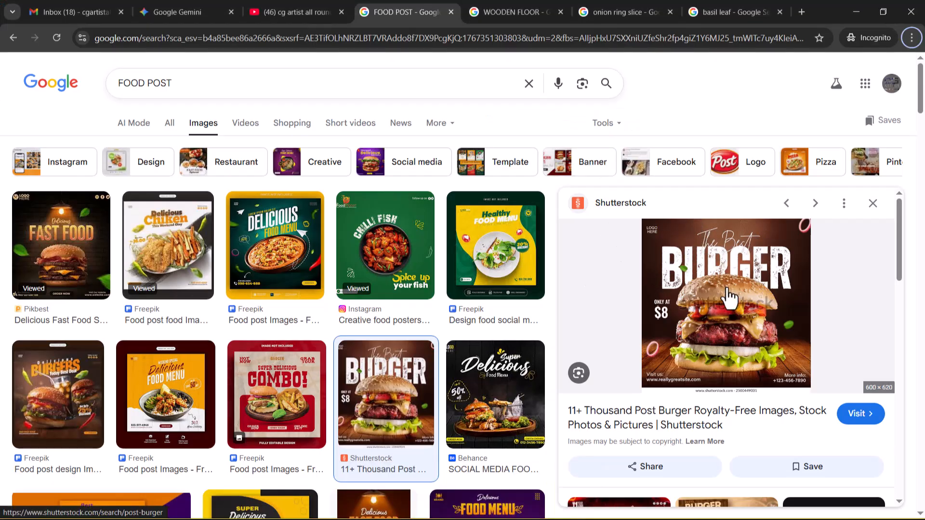
{"action": "key", "text": "alt+Tab"}
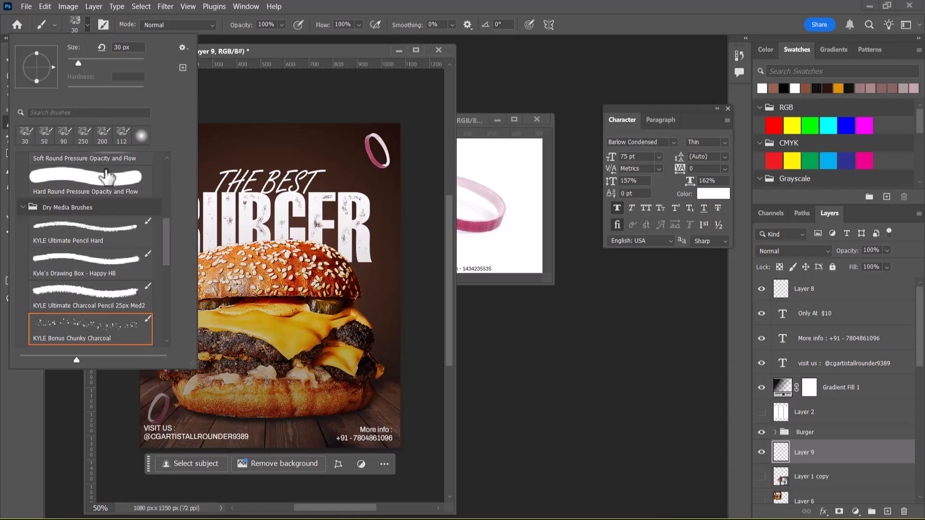
- Choose the Soft Round brush from the General Brushes
{"action": "scroll", "coordinate": [168, 212], "scroll_direction": "up", "scroll_amount": 5}
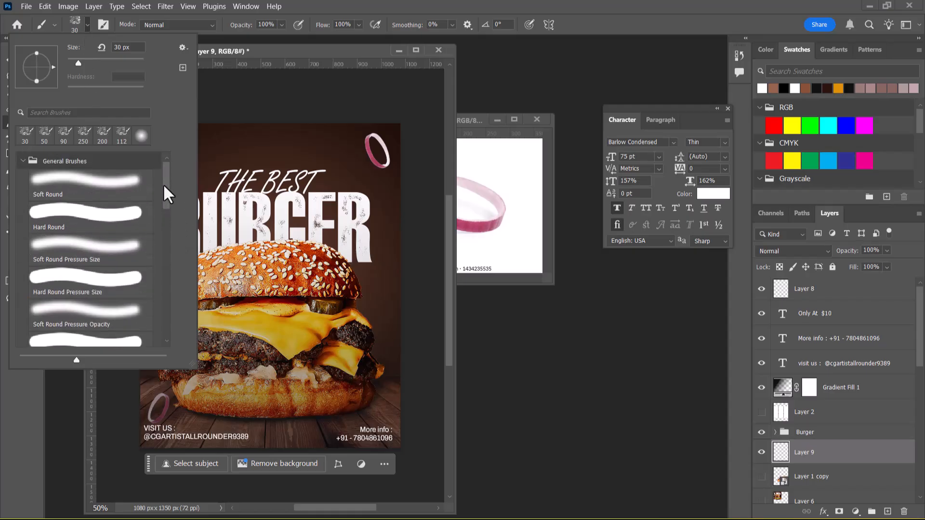
{"action": "left_click", "coordinate": [106, 186]}
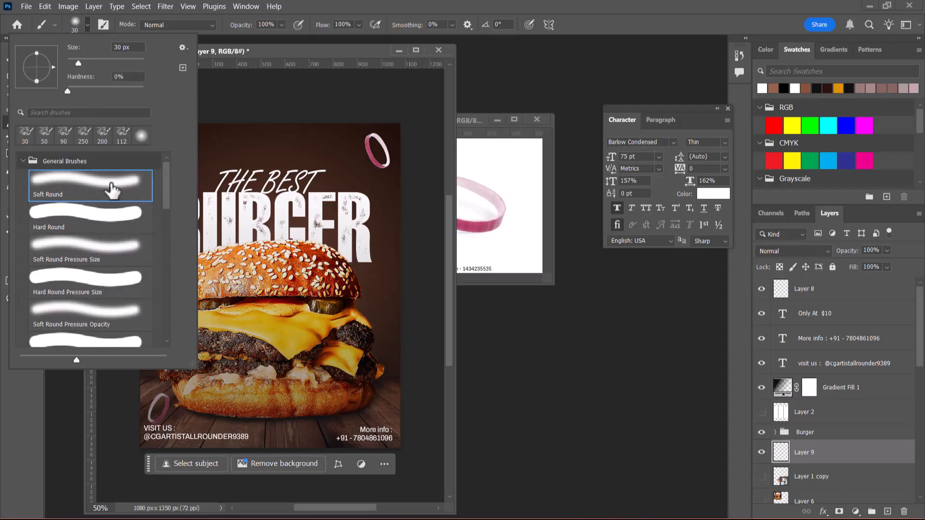
{"action": "left_click", "coordinate": [426, 101]}
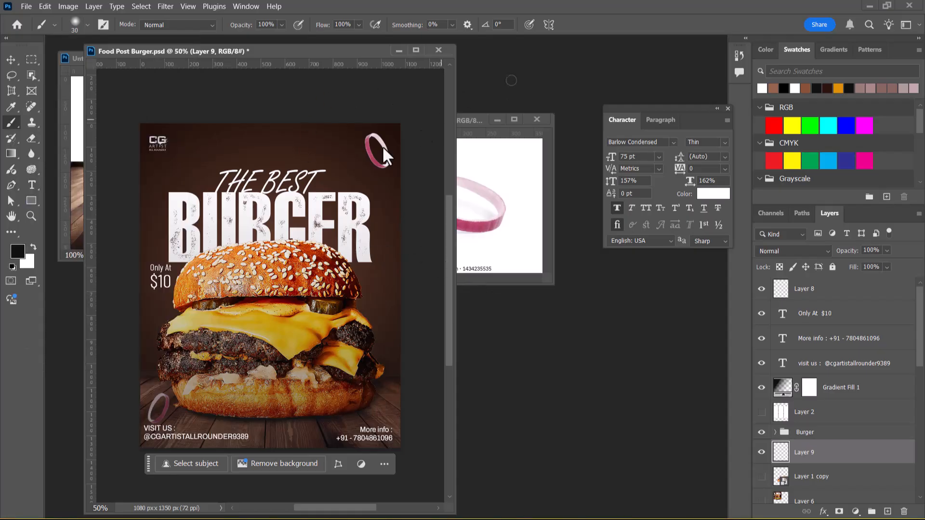
- Set the foreground color to a warm brown by sampling the poster background, shifting the hue toward orange and picking a brighter shade
{"action": "left_click", "coordinate": [24, 252]}
{"action": "left_click", "coordinate": [268, 140]}
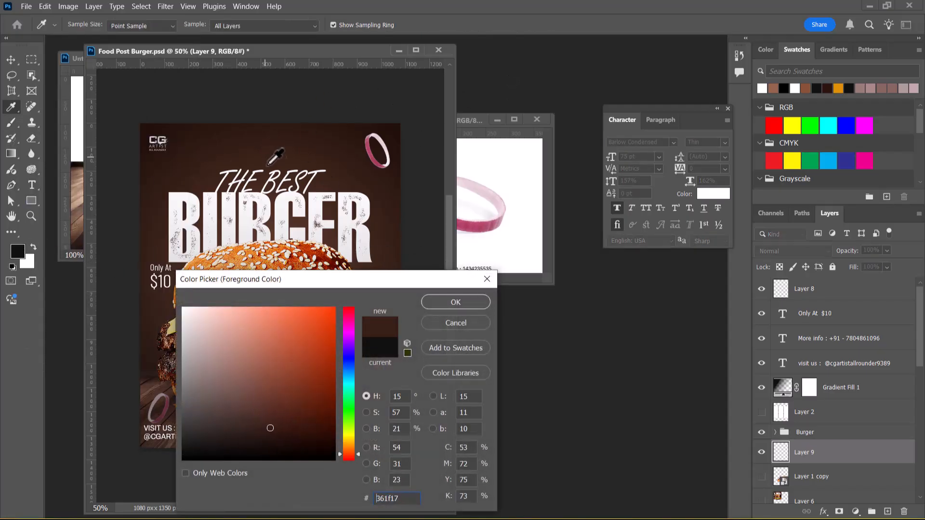
{"action": "left_click_drag", "start_coordinate": [343, 450], "coordinate": [346, 446]}
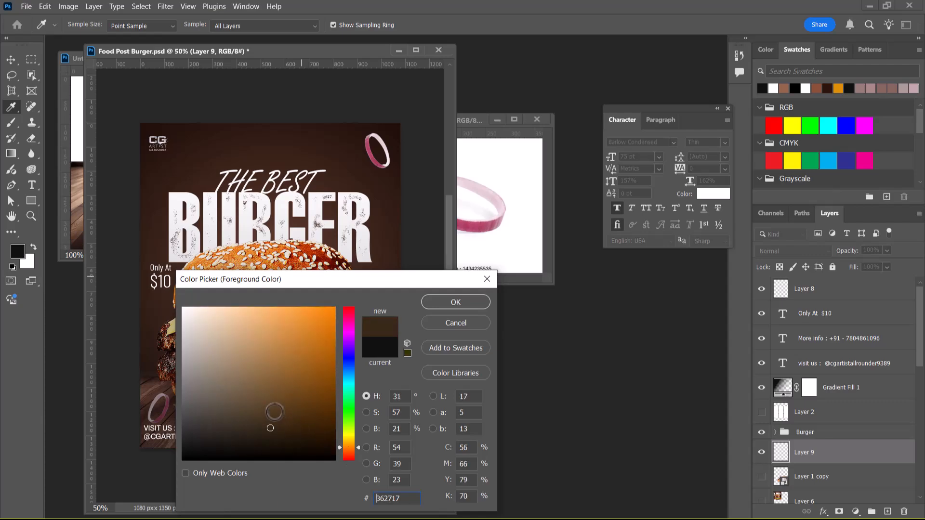
{"action": "left_click", "coordinate": [273, 412]}
{"action": "left_click", "coordinate": [440, 298]}
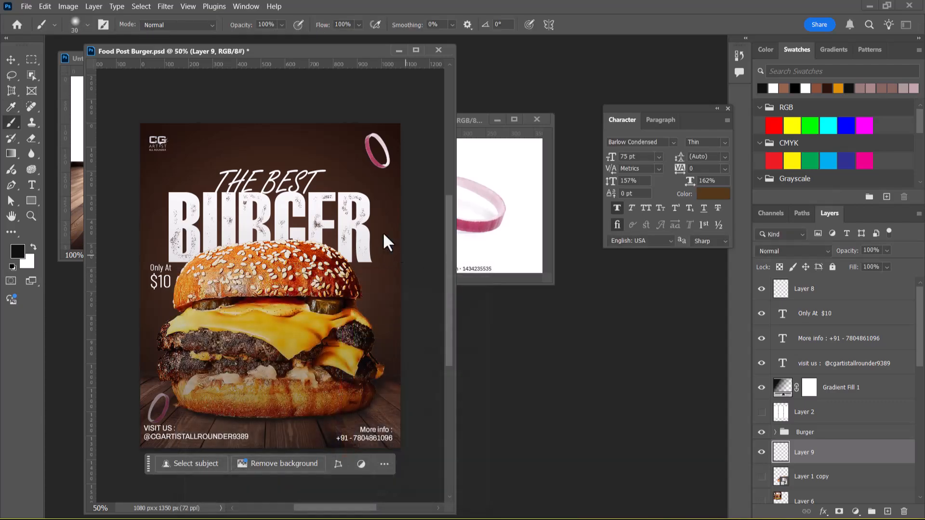
- Enlarge the brush to 700 px and test a brown dab behind the burger on Layer 9, undoing the dab
{"action": "key", "text": "bracketright"}
{"action": "key", "text": "bracketright"}
{"action": "key", "text": "bracketright"}
{"action": "key", "text": "bracketright"}
{"action": "key", "text": "bracketright"}
{"action": "key", "text": "bracketright"}
{"action": "key", "text": "bracketright"}
{"action": "key", "text": "bracketright"}
{"action": "key", "text": "bracketright"}
{"action": "key", "text": "bracketright"}
{"action": "key", "text": "bracketright"}
{"action": "key", "text": "bracketright"}
{"action": "key", "text": "bracketright"}
{"action": "key", "text": "bracketright"}
{"action": "key", "text": "bracketright"}
{"action": "key", "text": "bracketright"}
{"action": "left_click", "coordinate": [273, 215]}
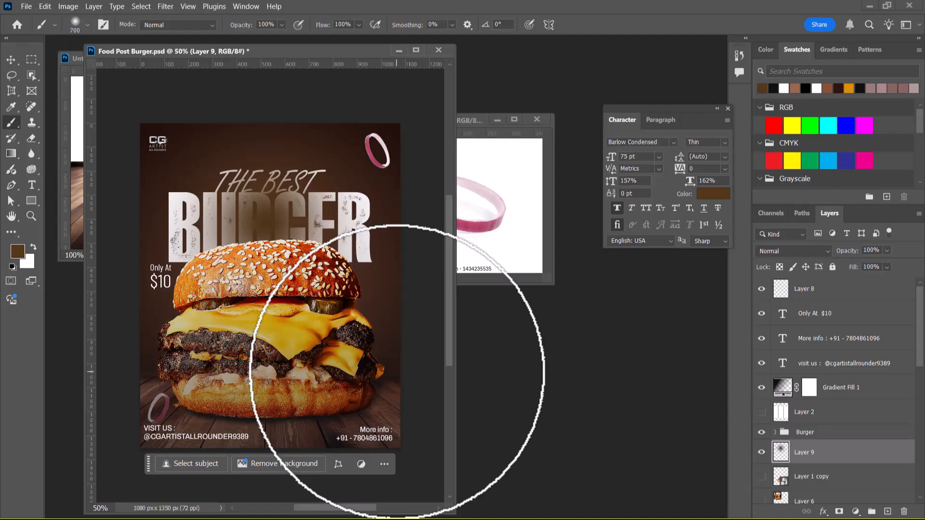
{"action": "key", "text": "ctrl+z"}
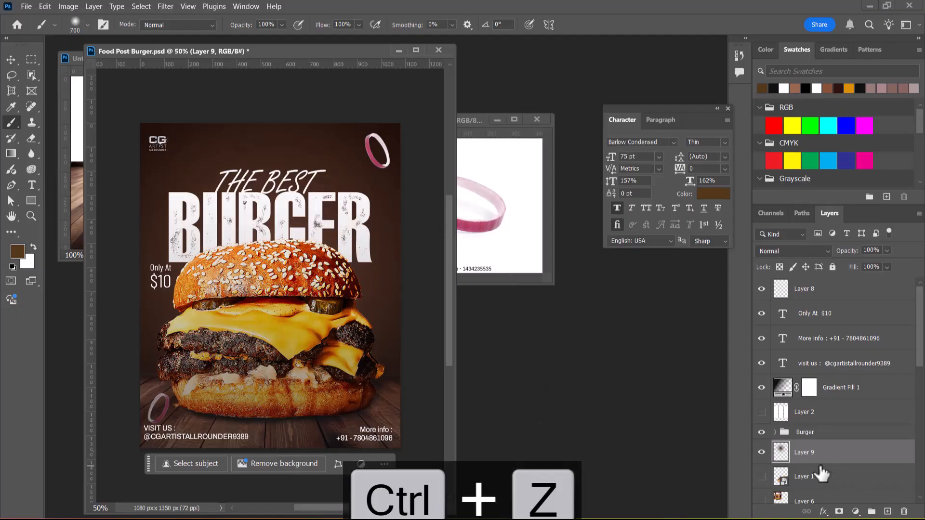
- Move Layer 9 directly beneath the hidden burger text layer and paint a soft brown glow behind the title and burger
{"action": "scroll", "coordinate": [816, 465], "scroll_direction": "down", "scroll_amount": 2}
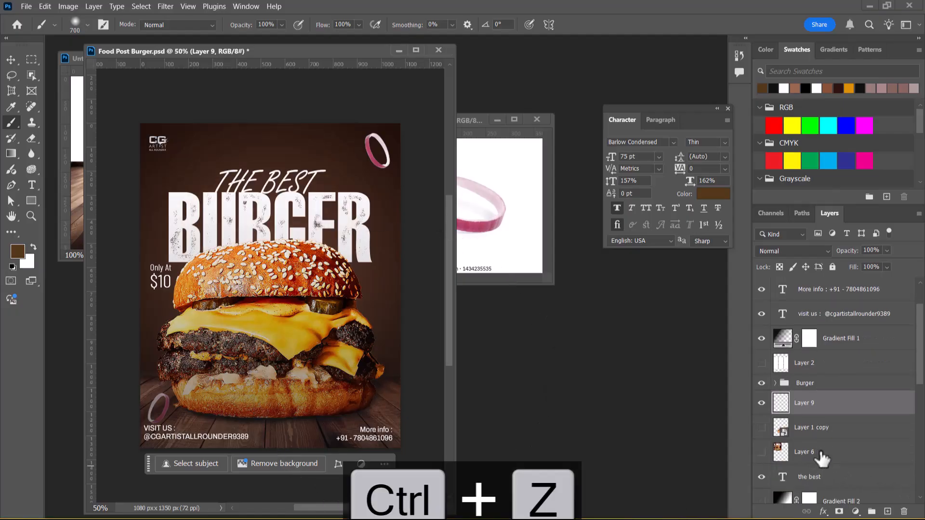
{"action": "scroll", "coordinate": [818, 455], "scroll_direction": "up", "scroll_amount": 2}
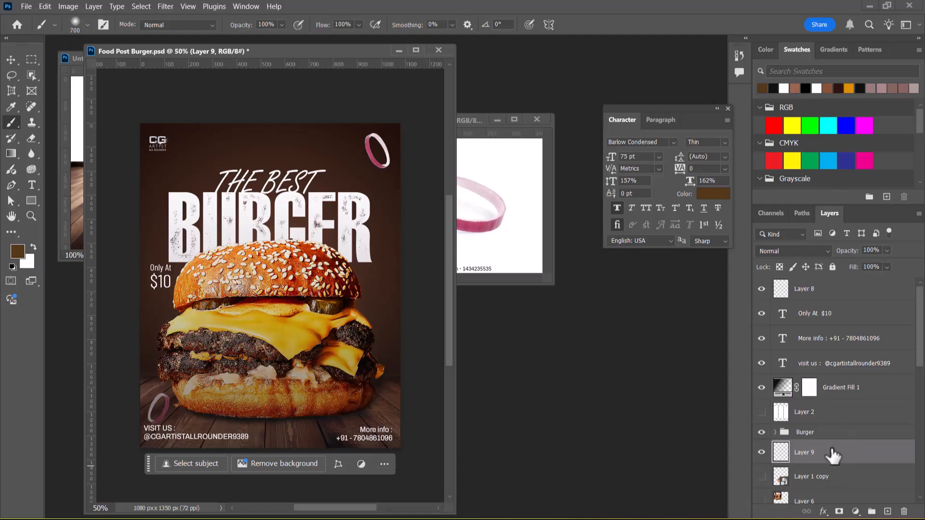
{"action": "left_click_drag", "start_coordinate": [833, 458], "coordinate": [836, 482]}
{"action": "scroll", "coordinate": [848, 399], "scroll_direction": "down", "scroll_amount": 3}
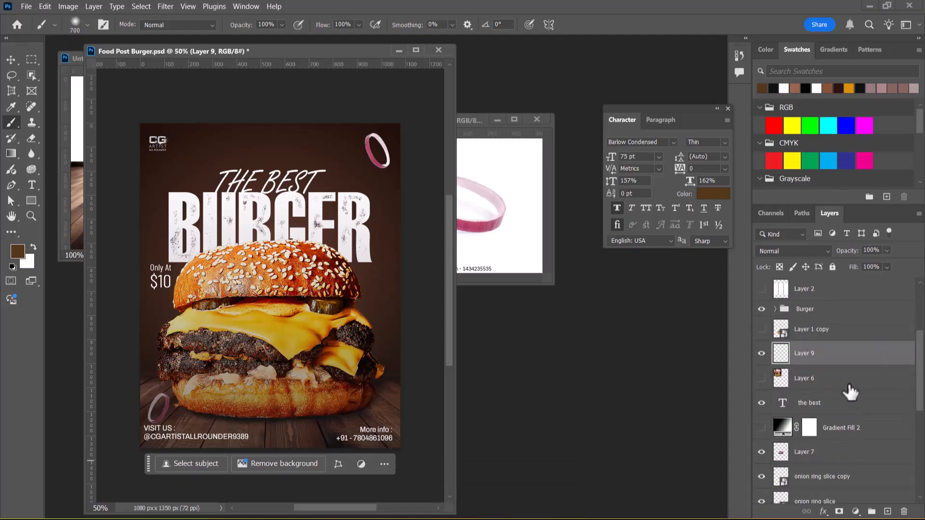
{"action": "left_click_drag", "start_coordinate": [848, 368], "coordinate": [844, 487]}
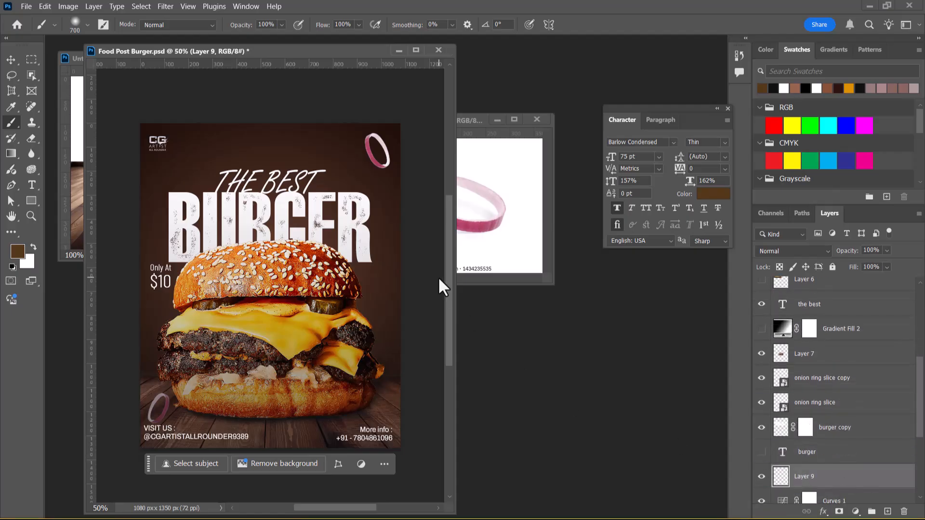
{"action": "left_click", "coordinate": [275, 217]}
{"action": "mouse_move", "coordinate": [274, 218]}
{"action": "left_mouse_down"}
{"action": "mouse_move", "coordinate": [289, 218]}
{"action": "mouse_move", "coordinate": [310, 268]}
{"action": "mouse_move", "coordinate": [365, 302]}
{"action": "left_mouse_up"}
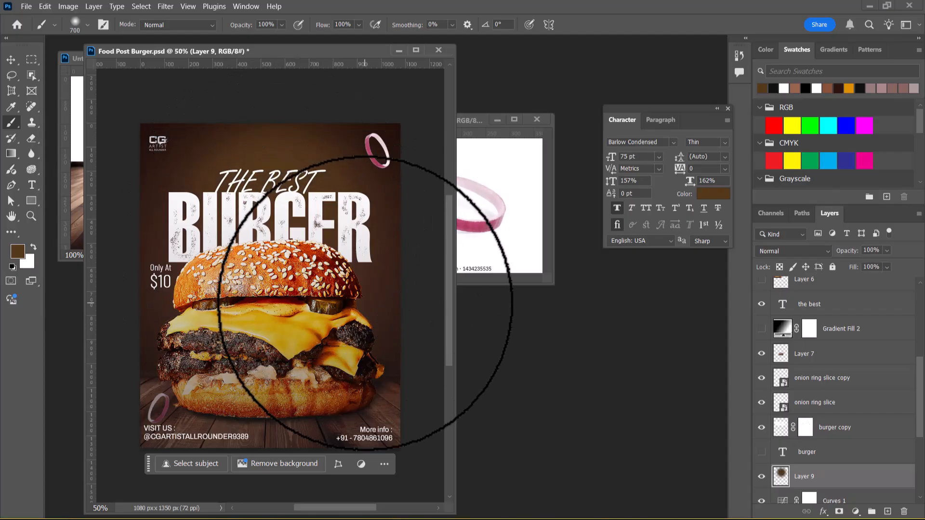
- Lower Layer 9's fill to 79% and extend the brown glow around the title with the brush reduced to 175 px
{"action": "key", "text": "bracketleft"}
{"action": "key", "text": "bracketleft"}
{"action": "key", "text": "bracketleft"}
{"action": "key", "text": "bracketleft"}
{"action": "key", "text": "bracketleft"}
{"action": "key", "text": "bracketleft"}
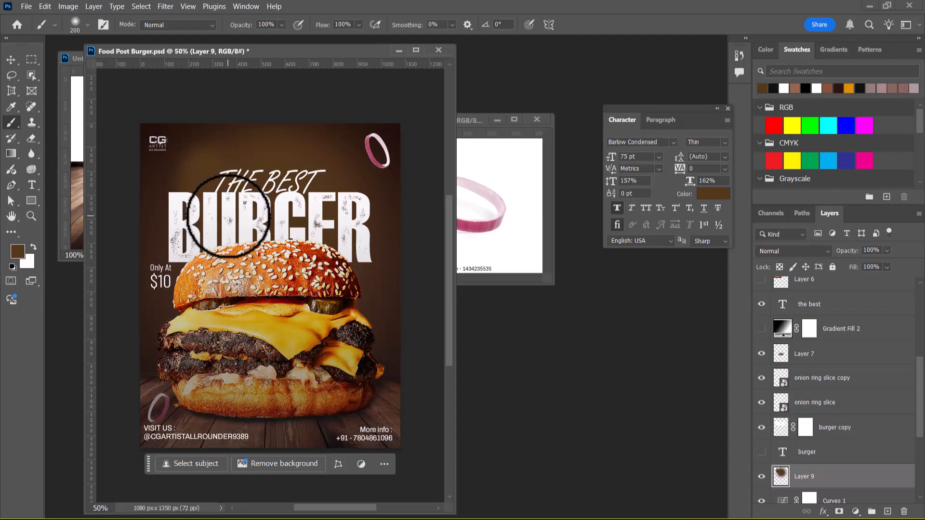
{"action": "key", "text": "ctrl+z"}
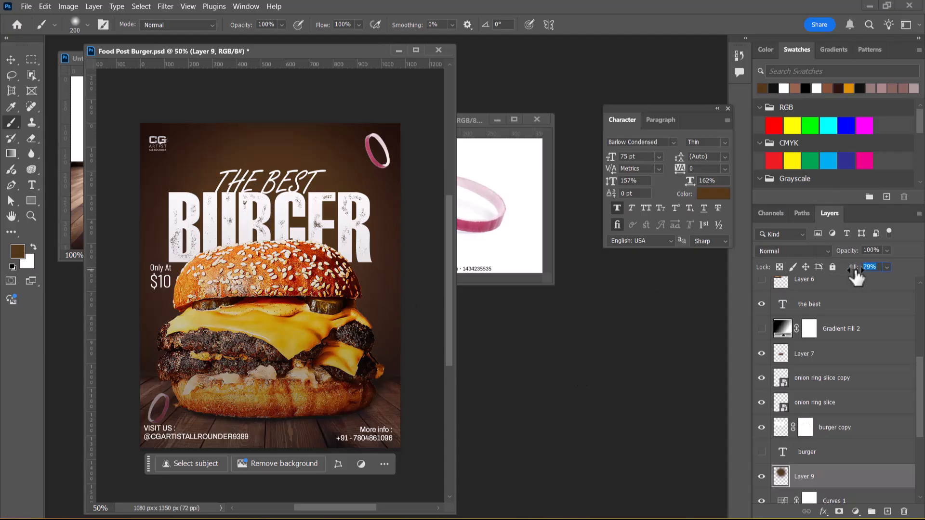
{"action": "key", "text": "bracketright"}
{"action": "key", "text": "bracketright"}
{"action": "key", "text": "bracketleft"}
{"action": "key", "text": "bracketleft"}
{"action": "key", "text": "bracketleft"}
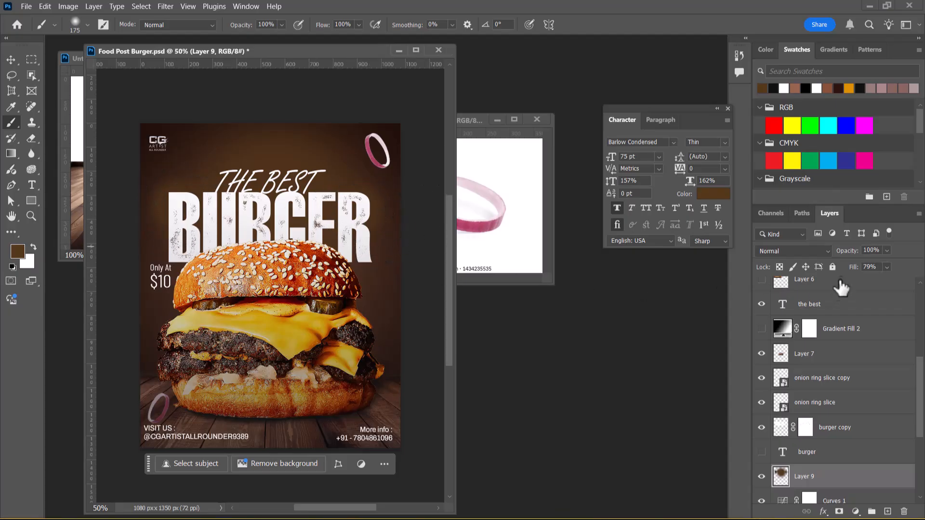
- Try the other blend modes on Layer 9, through to Luminosity, and restore Normal
{"action": "left_click", "coordinate": [814, 251]}
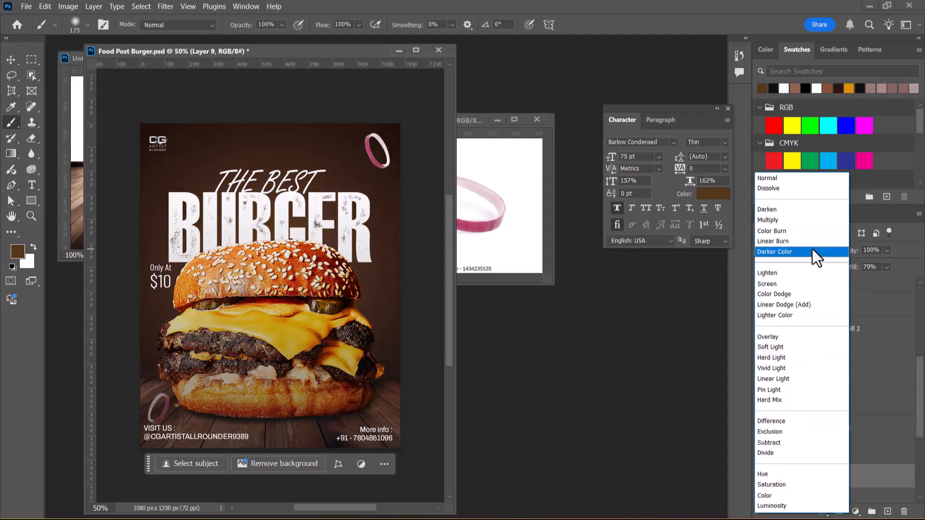
{"action": "left_click", "coordinate": [798, 181]}
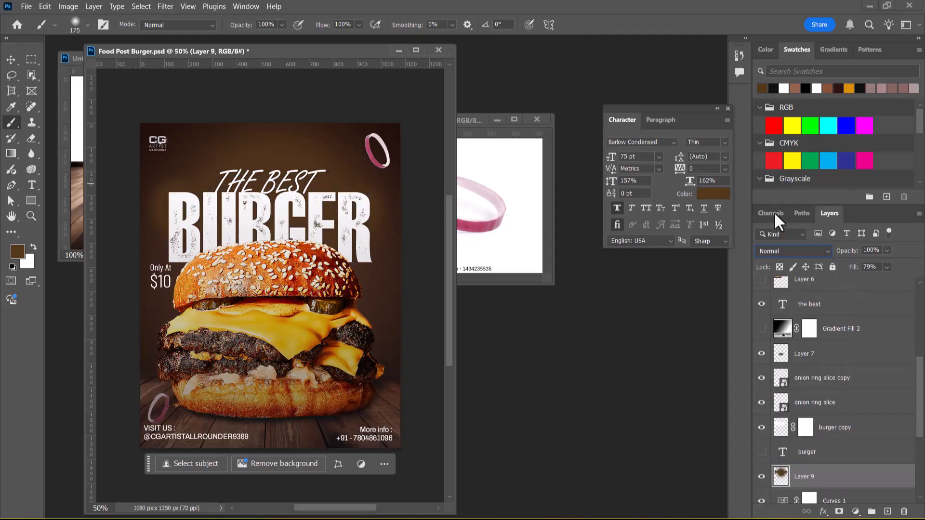
{"action": "key", "text": "Down"}
{"action": "key", "text": "Down"}
{"action": "key", "text": "Down"}
{"action": "key", "text": "Down"}
{"action": "key", "text": "Down"}
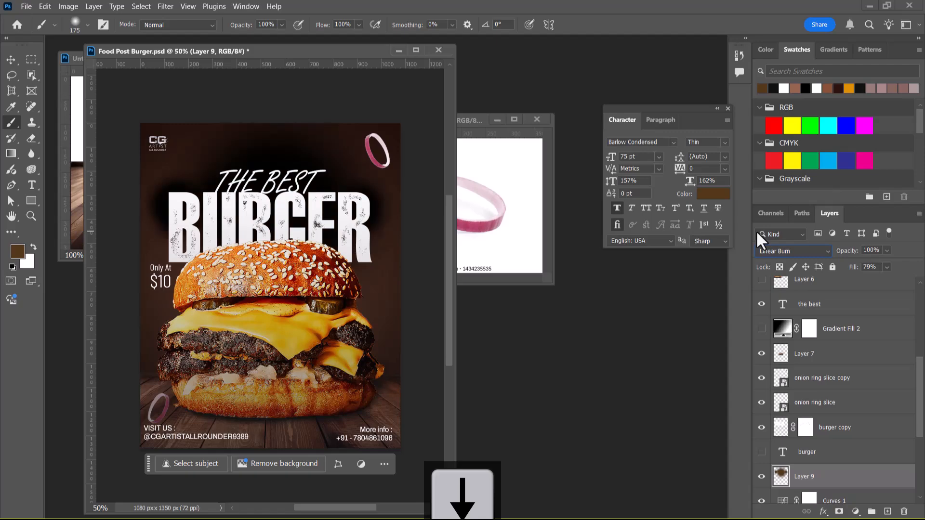
{"action": "key", "text": "Down"}
{"action": "key", "text": "Down"}
{"action": "key", "text": "Down"}
{"action": "key", "text": "Up"}
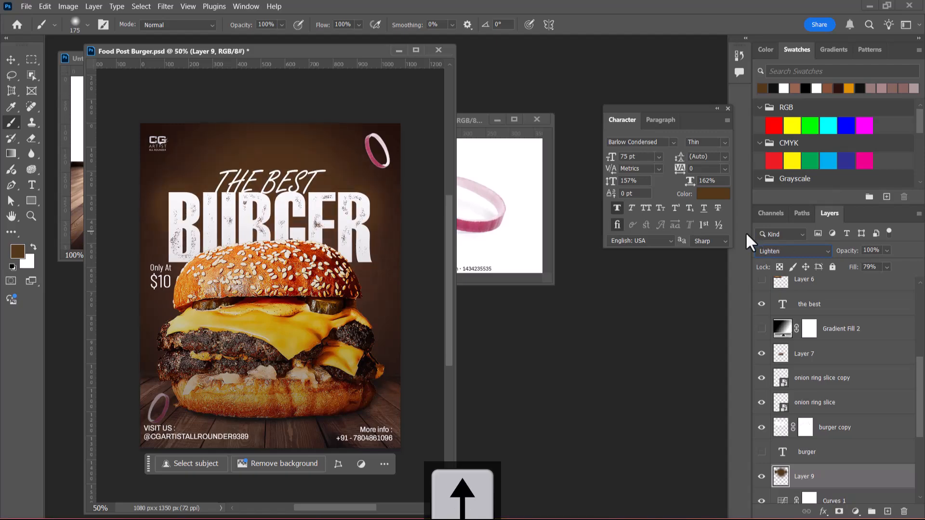
{"action": "key", "text": "Down"}
{"action": "key", "text": "Down"}
{"action": "key", "text": "Down"}
{"action": "key", "text": "Down"}
{"action": "key", "text": "Down"}
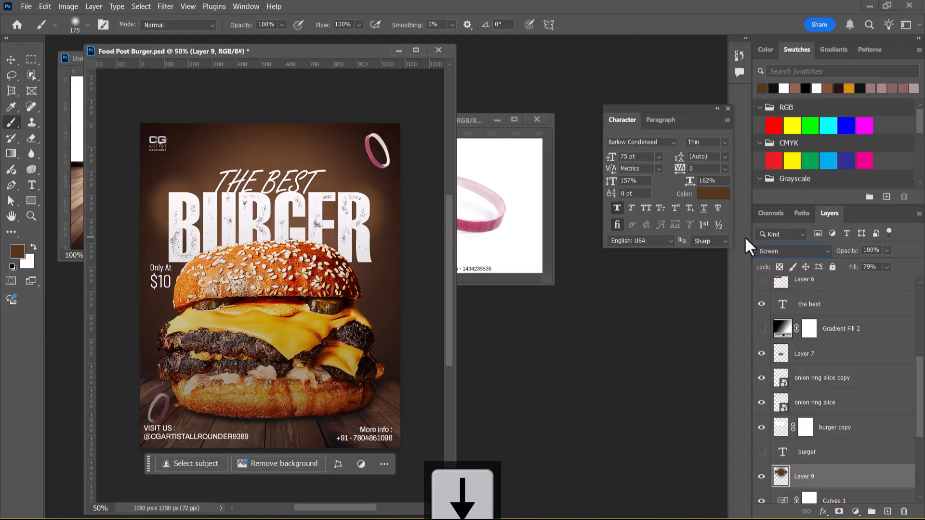
{"action": "key", "text": "Down"}
{"action": "key", "text": "Down"}
{"action": "key", "text": "Down"}
{"action": "key", "text": "Down"}
{"action": "key", "text": "Down"}
{"action": "key", "text": "Down"}
{"action": "key", "text": "Down"}
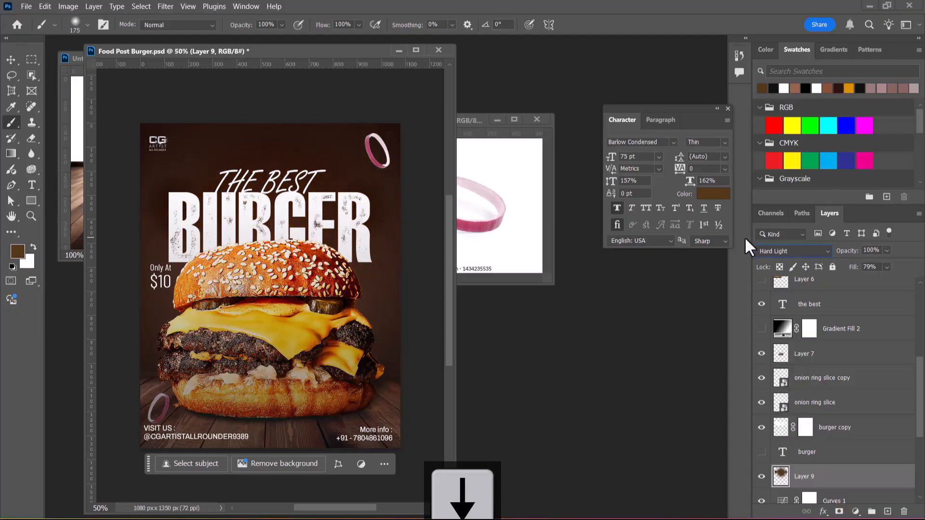
{"action": "key", "text": "Down"}
{"action": "key", "text": "Down"}
{"action": "key", "text": "Down"}
{"action": "key", "text": "Down"}
{"action": "key", "text": "Down"}
{"action": "key", "text": "Down"}
{"action": "key", "text": "Down"}
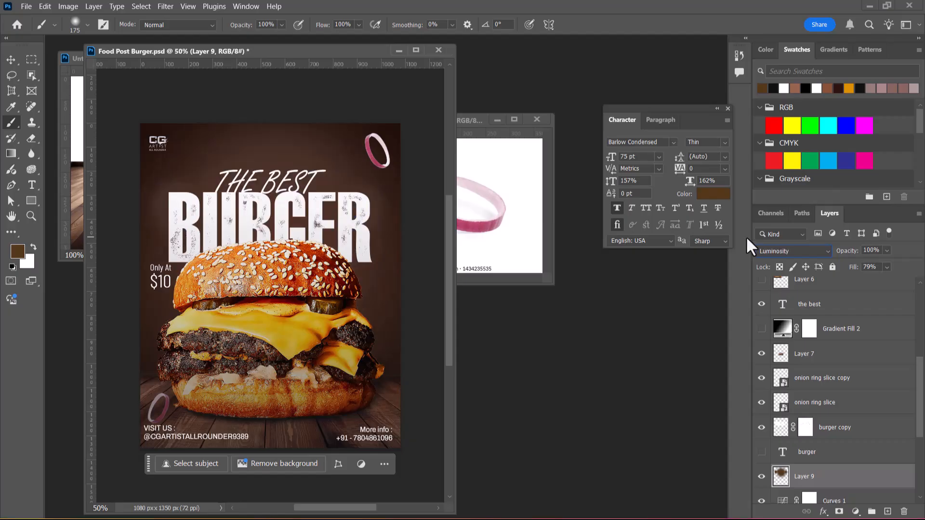
{"action": "left_click", "coordinate": [792, 250]}
{"action": "left_click", "coordinate": [791, 182]}
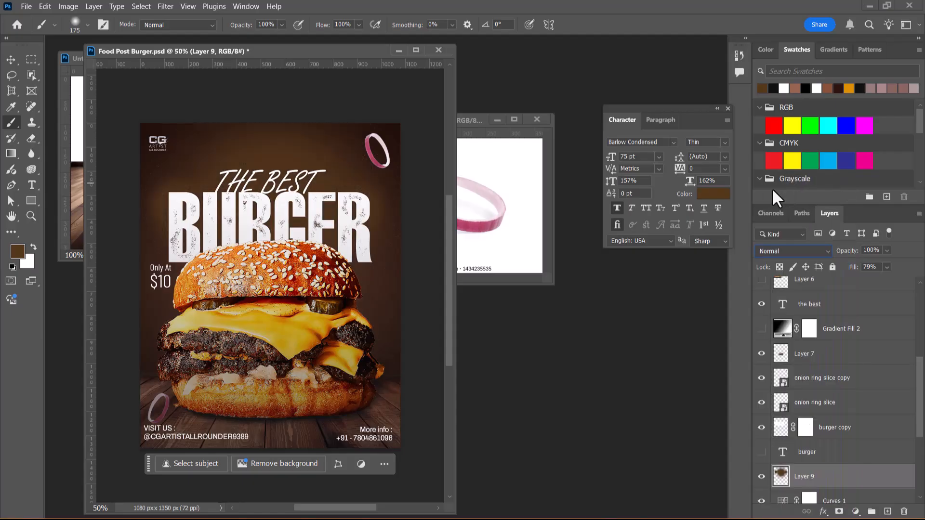
- Switch to the browser and copy the Freepik image of a single fresh basil leaf from the basil leaf results
{"action": "key", "text": "ctrl+minus"}
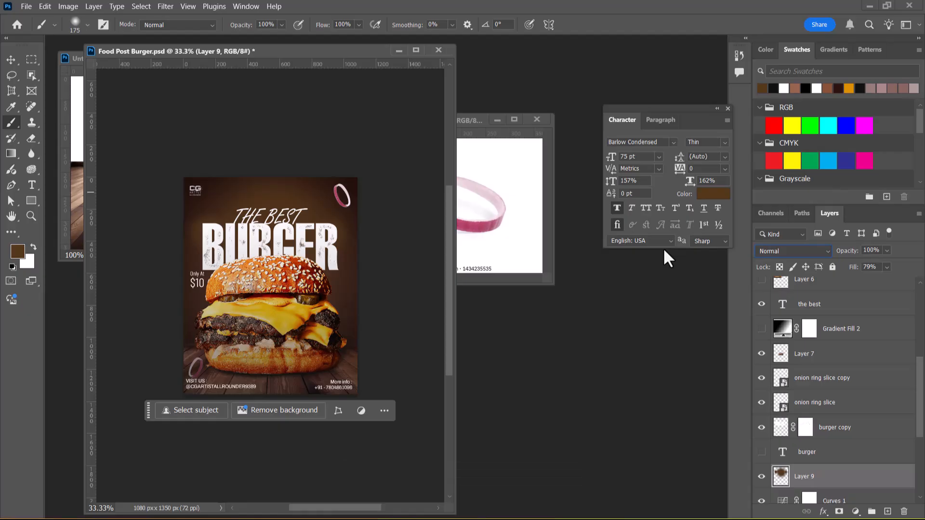
{"action": "key", "text": "super"}
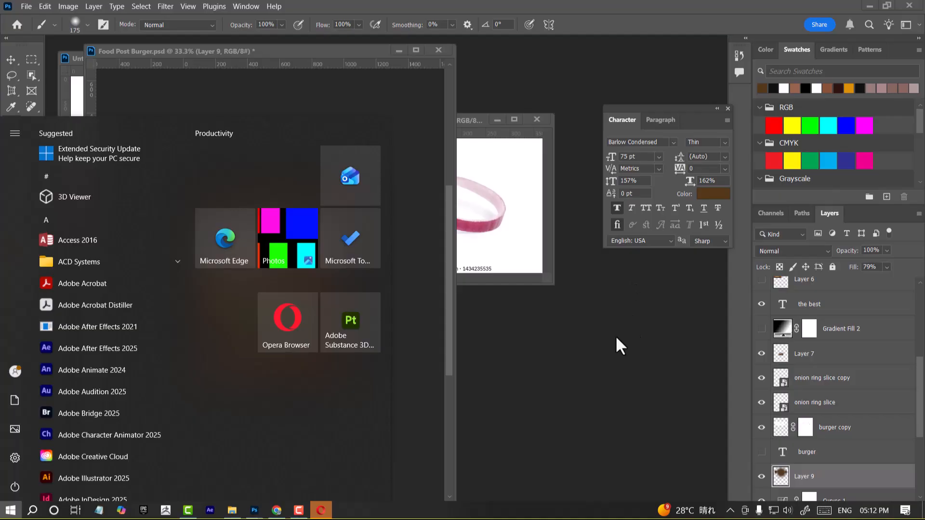
{"action": "key", "text": "super"}
{"action": "key", "text": "alt+Tab"}
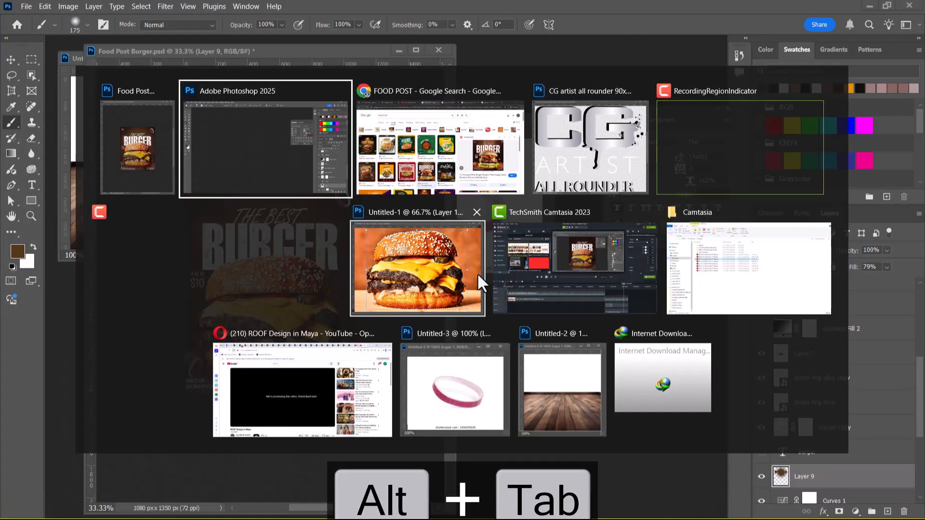
{"action": "left_click", "coordinate": [473, 159]}
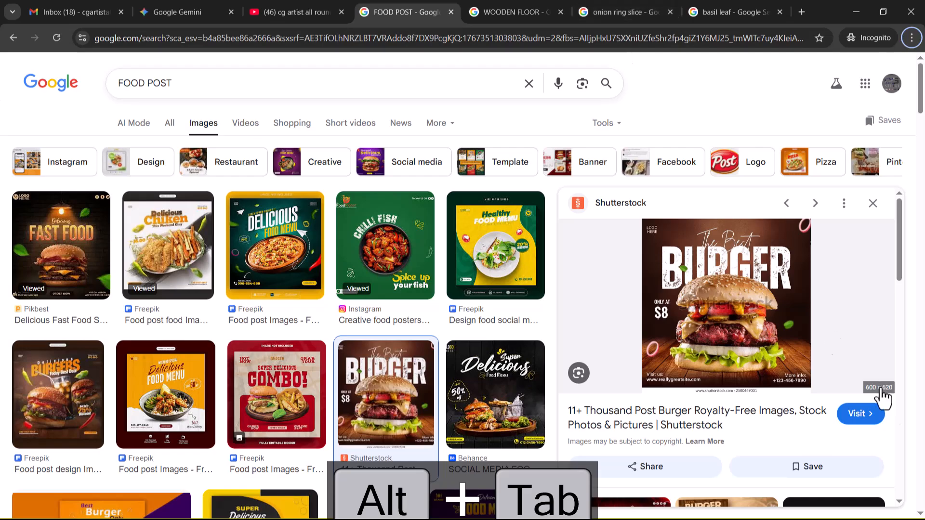
{"action": "left_click", "coordinate": [605, 13]}
{"action": "left_click", "coordinate": [708, 12]}
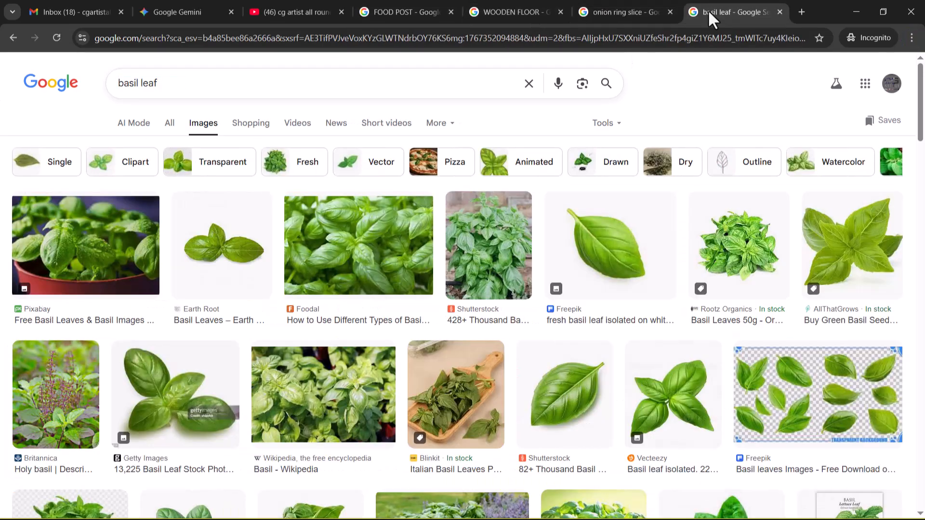
{"action": "right_click", "coordinate": [626, 241]}
{"action": "left_click", "coordinate": [690, 412]}
- Return to Photoshop, create a 259 x 194 px document, paste the basil leaf, and place its window beside the poster
{"action": "key", "text": "alt+Tab"}
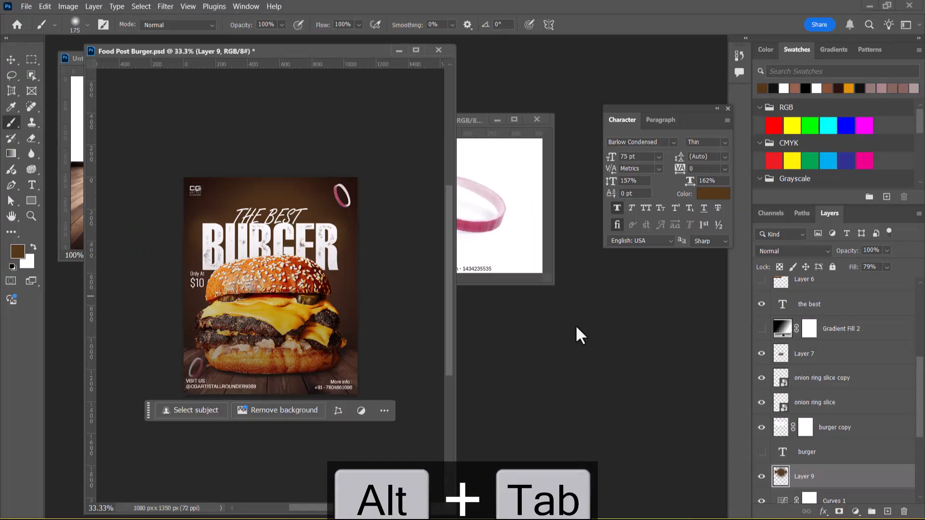
{"action": "key", "text": "ctrl+n"}
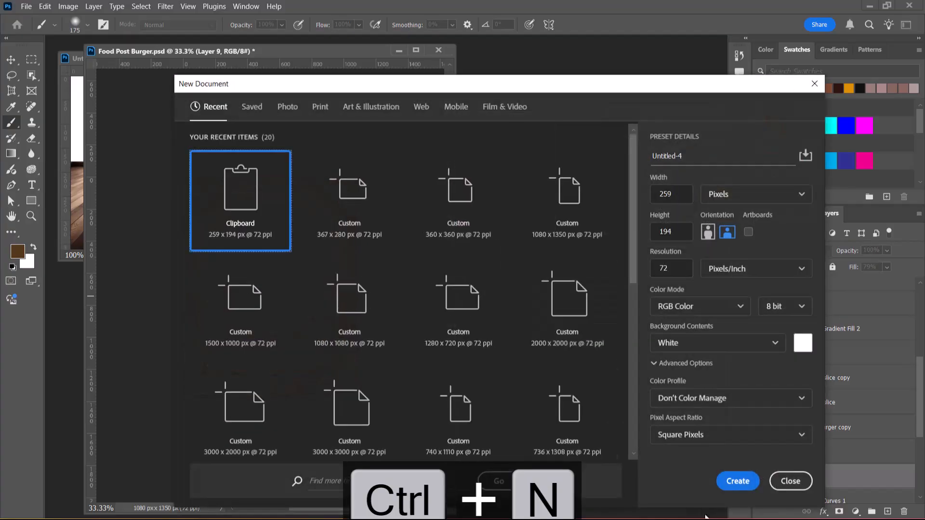
{"action": "left_click", "coordinate": [734, 483]}
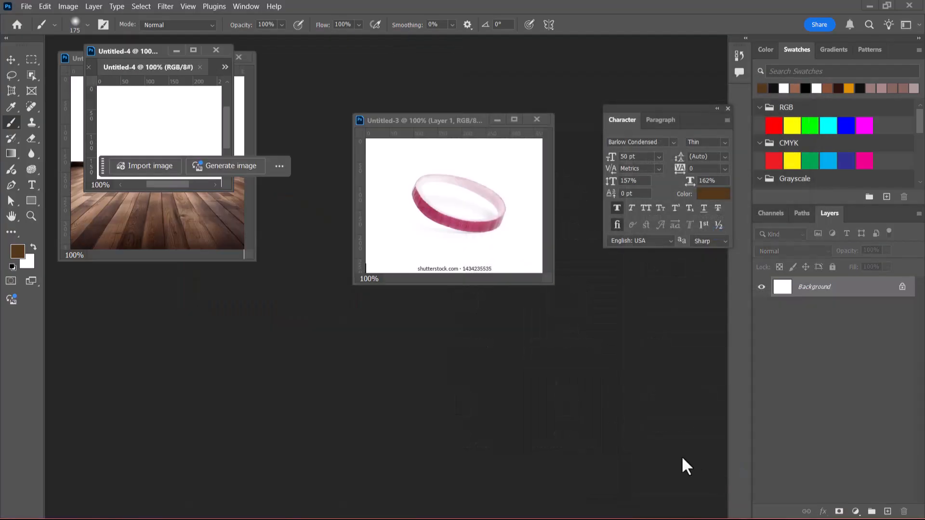
{"action": "key", "text": "ctrl+v"}
{"action": "left_click_drag", "start_coordinate": [162, 71], "coordinate": [549, 241]}
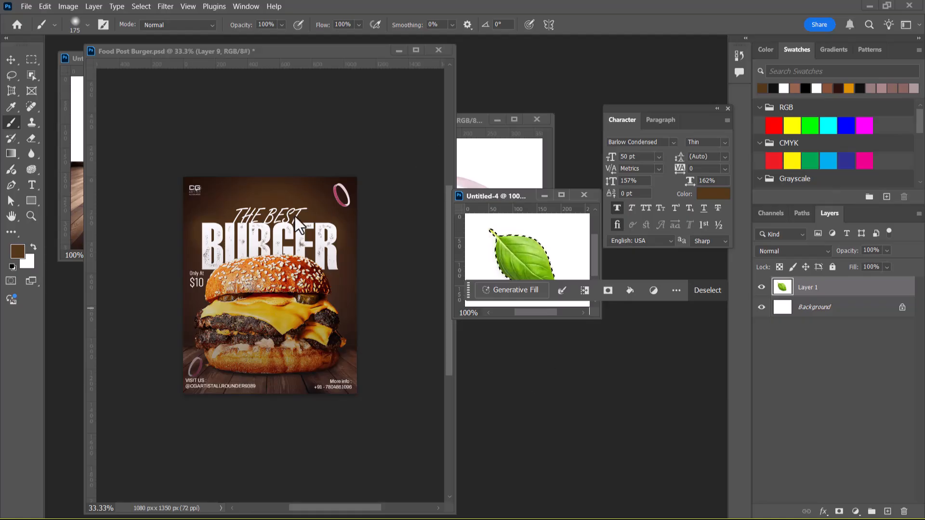
{"action": "key", "text": "v"}
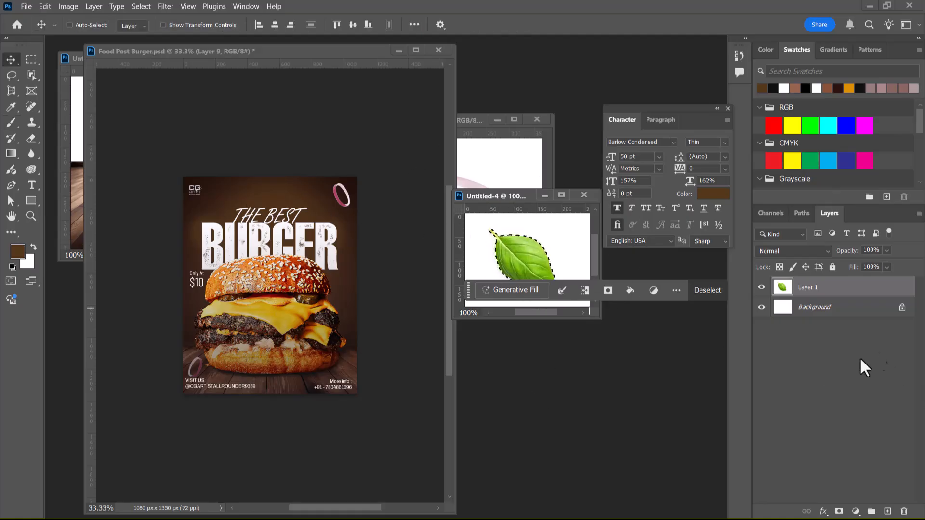
{"action": "left_click", "coordinate": [839, 511]}
{"action": "key", "text": "ctrl+z"}
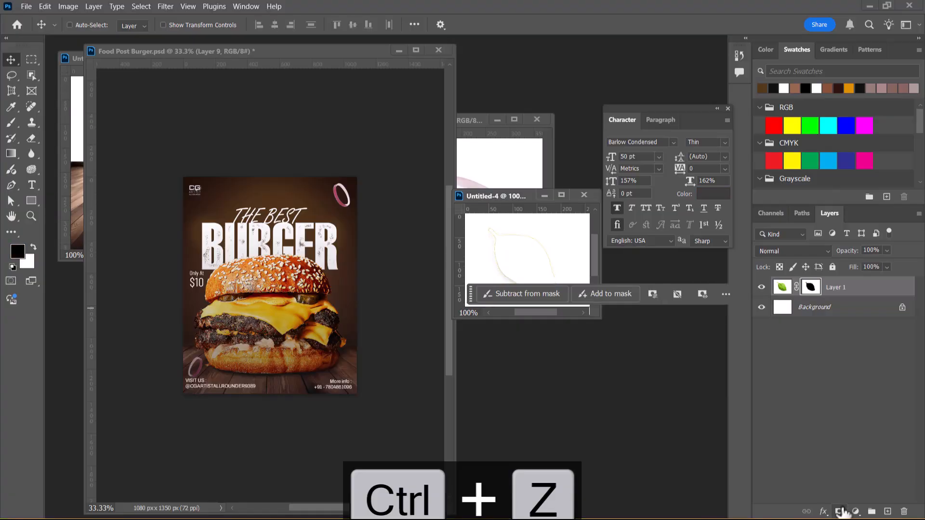
{"action": "key", "text": "ctrl+z"}
{"action": "left_click", "coordinate": [839, 512], "text": "alt"}
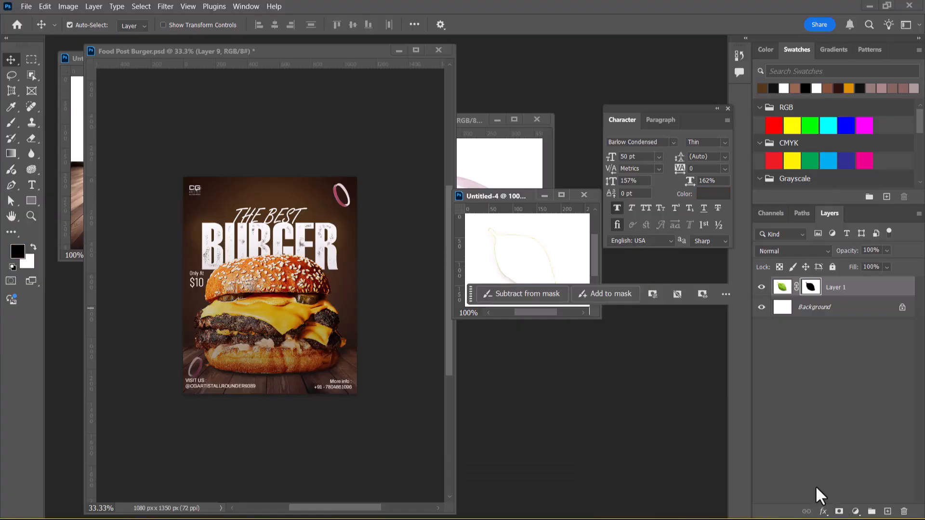
{"action": "key", "text": "ctrl+z"}
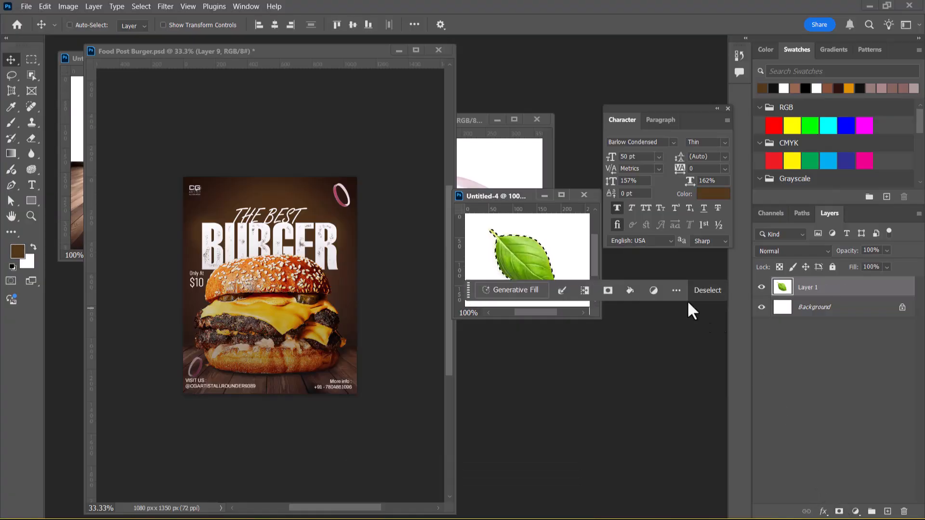
- Mask Layer 1 so only the basil leaf shows, and hide the white Background layer
{"action": "left_click", "coordinate": [839, 512]}
{"action": "left_click", "coordinate": [761, 307]}
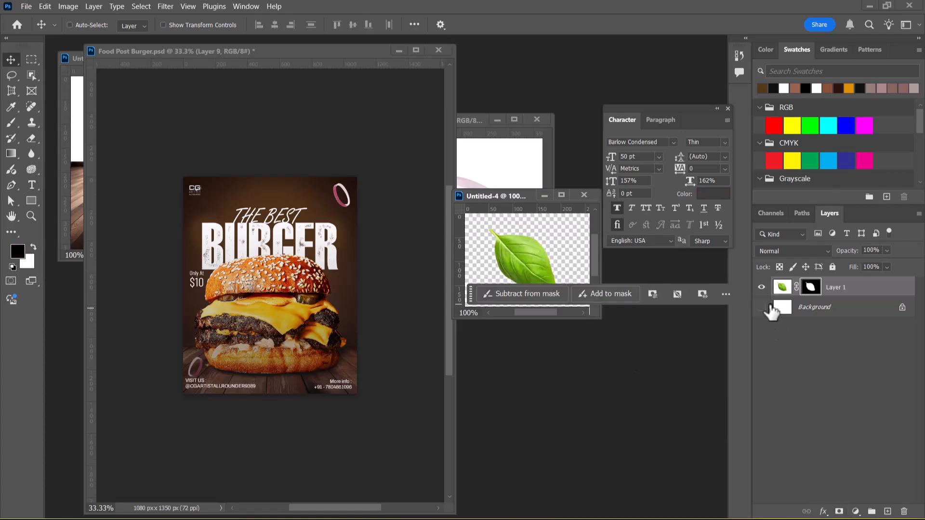
- Bring the masked basil leaf into the Food Post Burger document and move its layer above the "the best" text layer
{"action": "left_click_drag", "start_coordinate": [513, 253], "coordinate": [265, 238]}
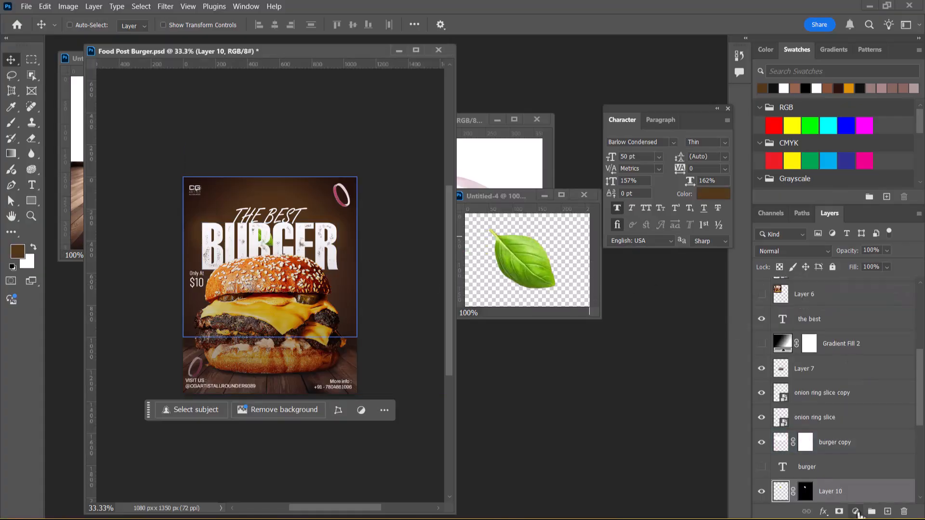
{"action": "left_click_drag", "start_coordinate": [842, 494], "coordinate": [858, 307]}
- Switch to the browser and check the leaf placement in the reference burger post among the FOOD POST results
{"action": "key", "text": "alt+Tab"}
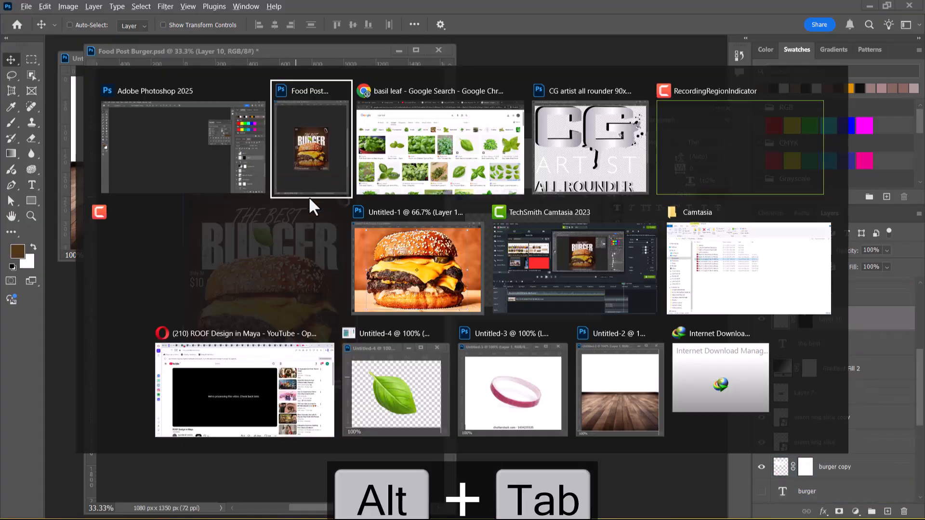
{"action": "key", "text": "alt+Tab"}
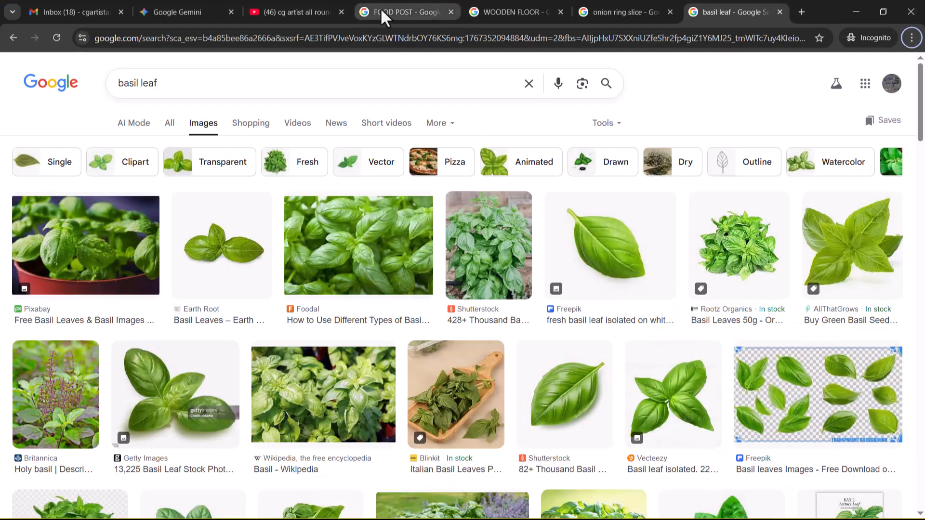
{"action": "left_click", "coordinate": [380, 7]}
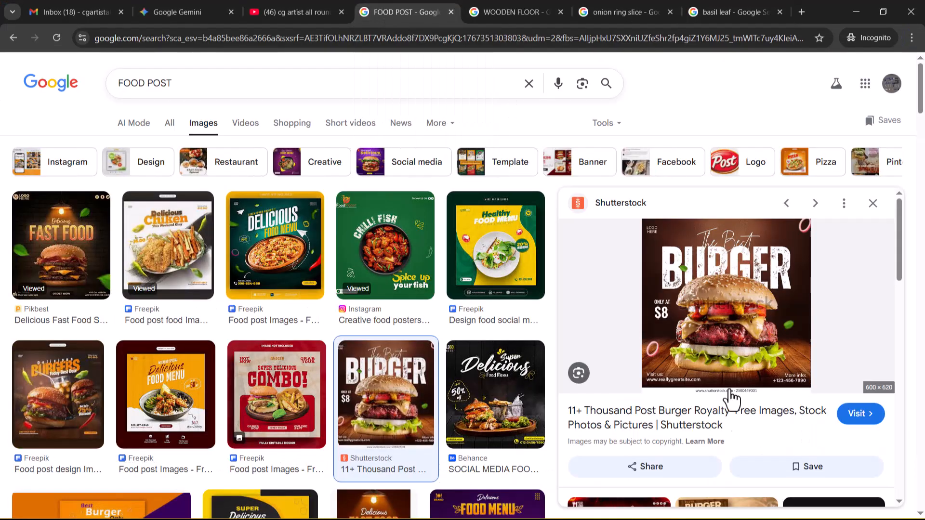
- Return to Photoshop, move the basil leaf onto the B of BURGER, and rotate it to about 161 degrees
{"action": "key", "text": "alt+Tab"}
{"action": "left_click_drag", "start_coordinate": [268, 243], "coordinate": [221, 253]}
{"action": "key", "text": "ctrl+t"}
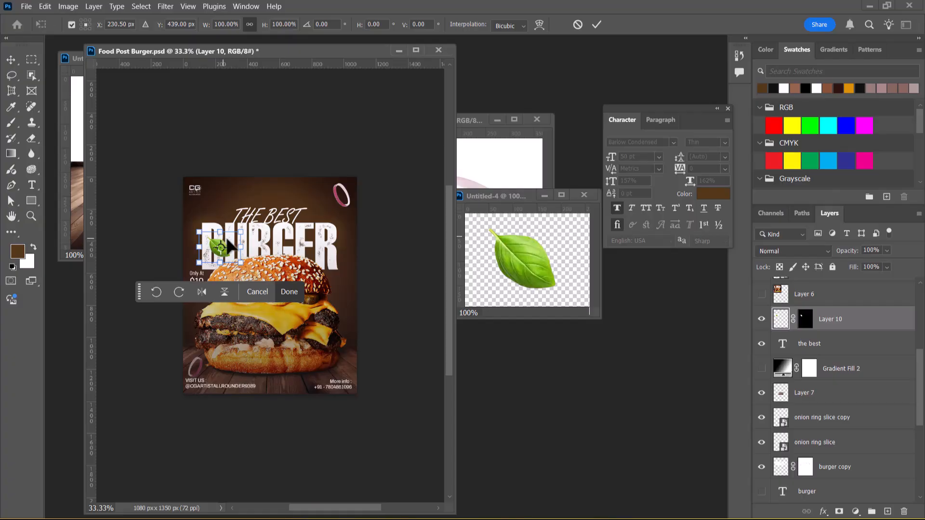
{"action": "right_click", "coordinate": [230, 241]}
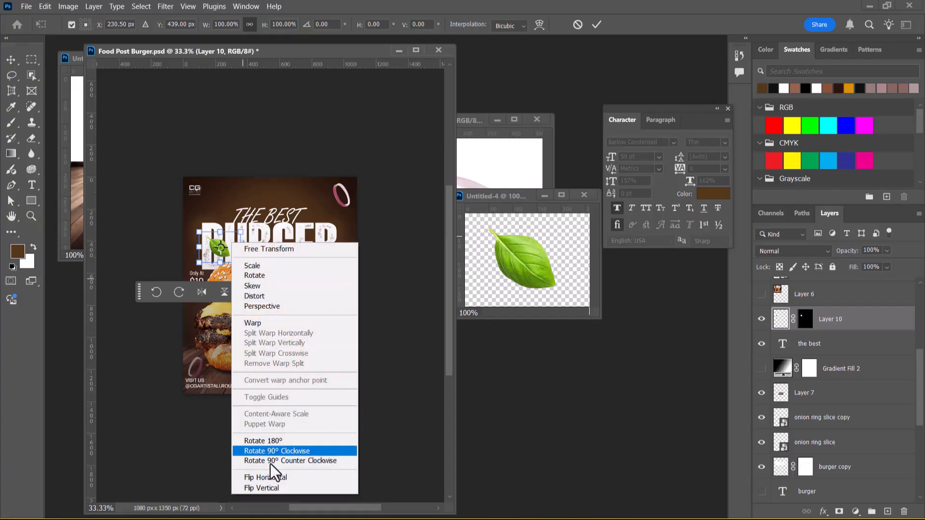
{"action": "left_click", "coordinate": [288, 443]}
{"action": "left_click_drag", "start_coordinate": [257, 232], "coordinate": [247, 222]}
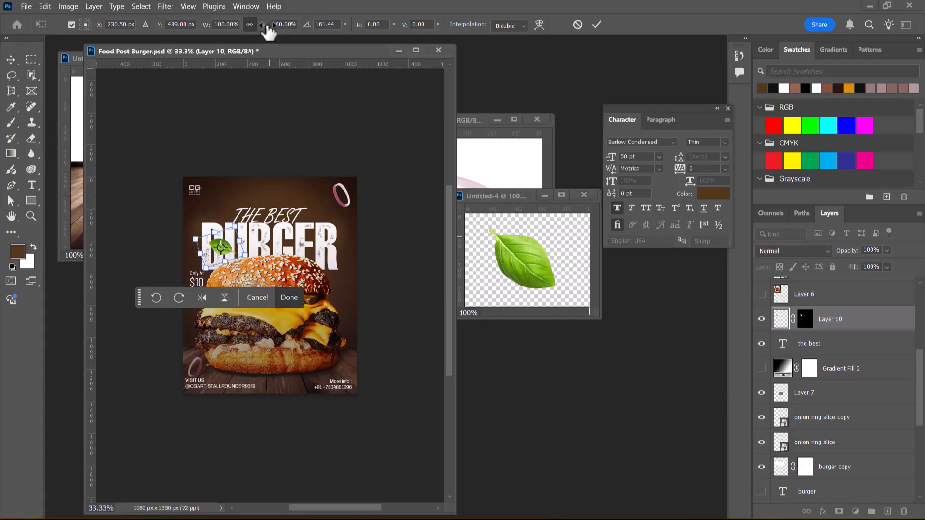
{"action": "key", "text": "Return"}
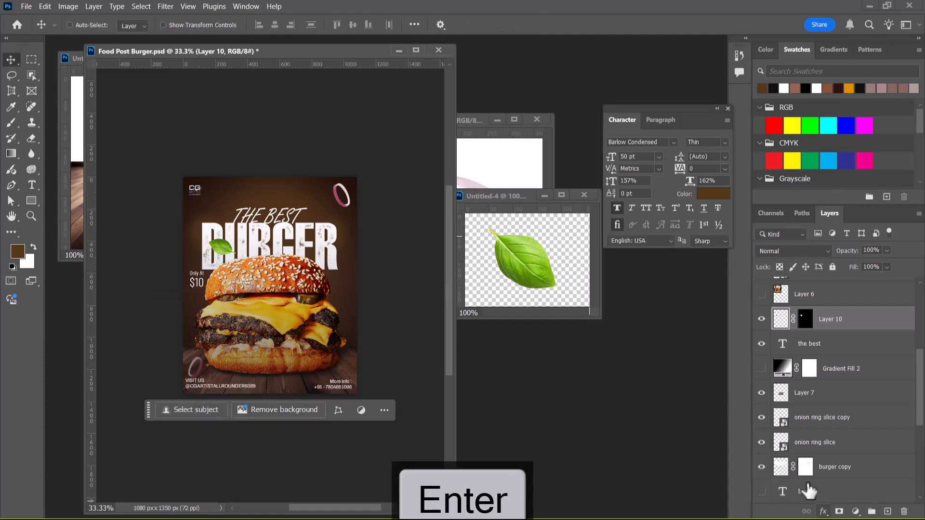
{"action": "left_click_drag", "start_coordinate": [812, 331], "coordinate": [837, 424]}
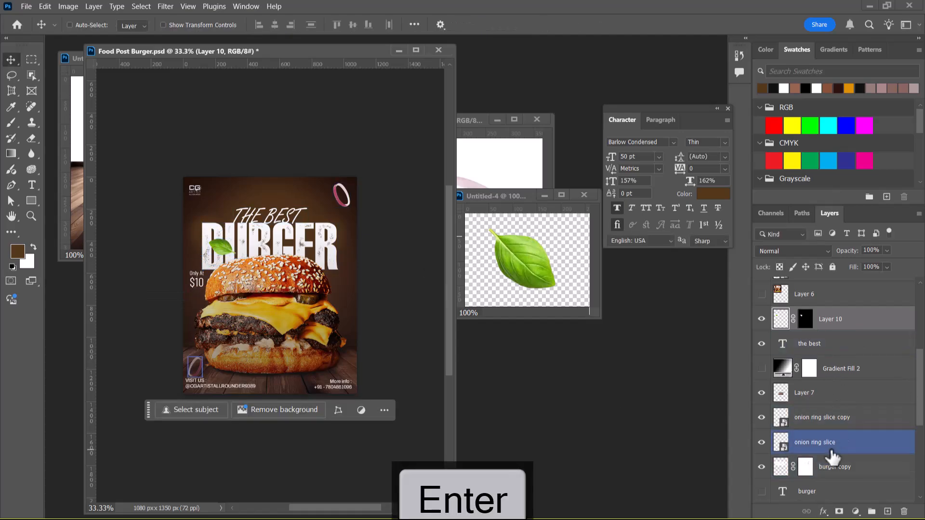
{"action": "scroll", "coordinate": [830, 445], "scroll_direction": "up", "scroll_amount": 3}
{"action": "scroll", "coordinate": [842, 431], "scroll_direction": "down", "scroll_amount": 5}
{"action": "scroll", "coordinate": [840, 428], "scroll_direction": "down", "scroll_amount": 6}
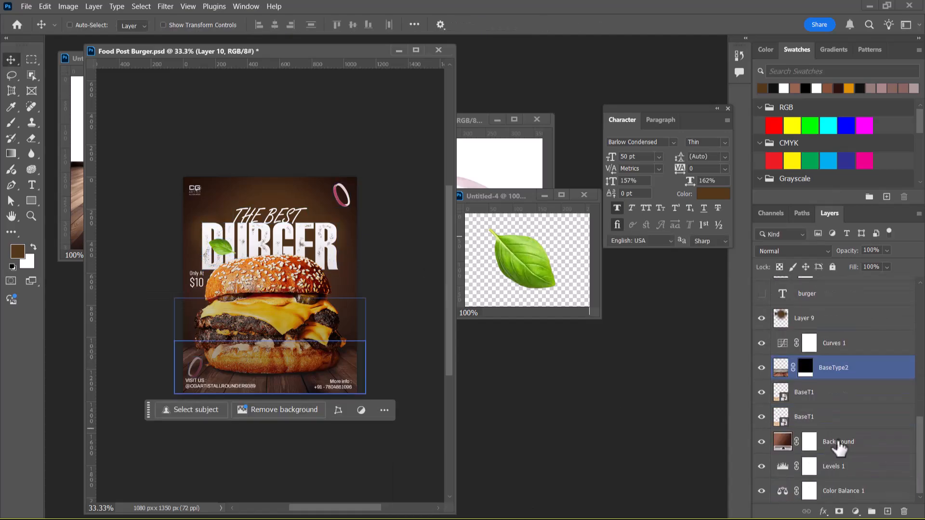
{"action": "scroll", "coordinate": [851, 430], "scroll_direction": "up", "scroll_amount": 12}
{"action": "scroll", "coordinate": [860, 419], "scroll_direction": "up", "scroll_amount": 1}
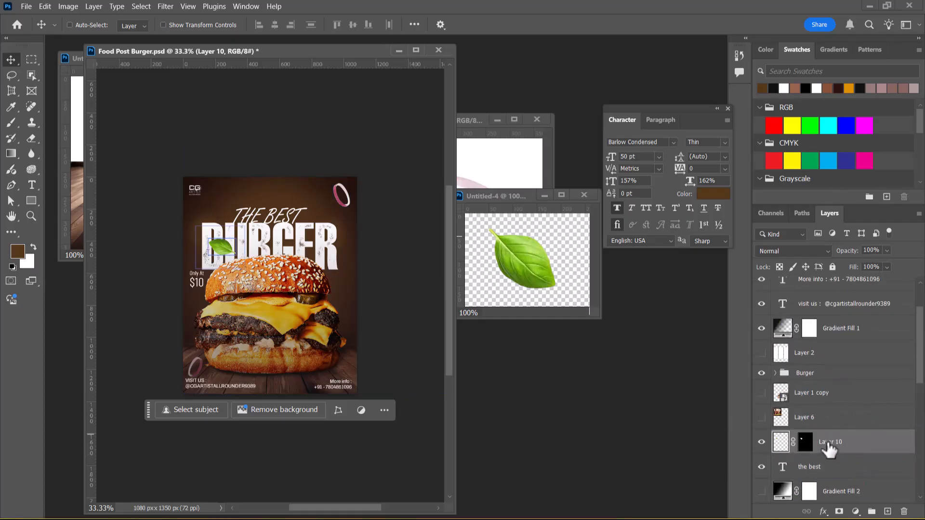
- Convert Layer 10 to a smart object and rename it basil leaf, reusing the search text from the browser
{"action": "right_click", "coordinate": [836, 438]}
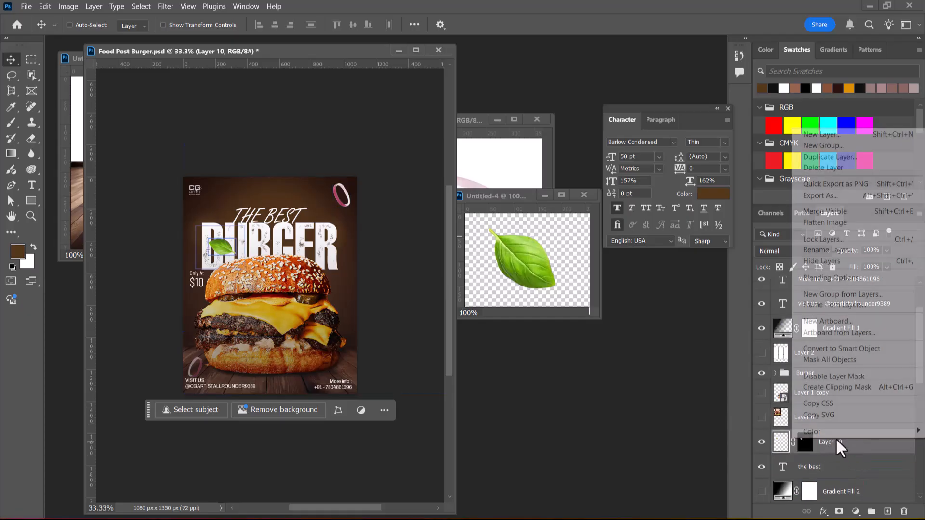
{"action": "left_click", "coordinate": [836, 350]}
{"action": "key", "text": "alt+Tab"}
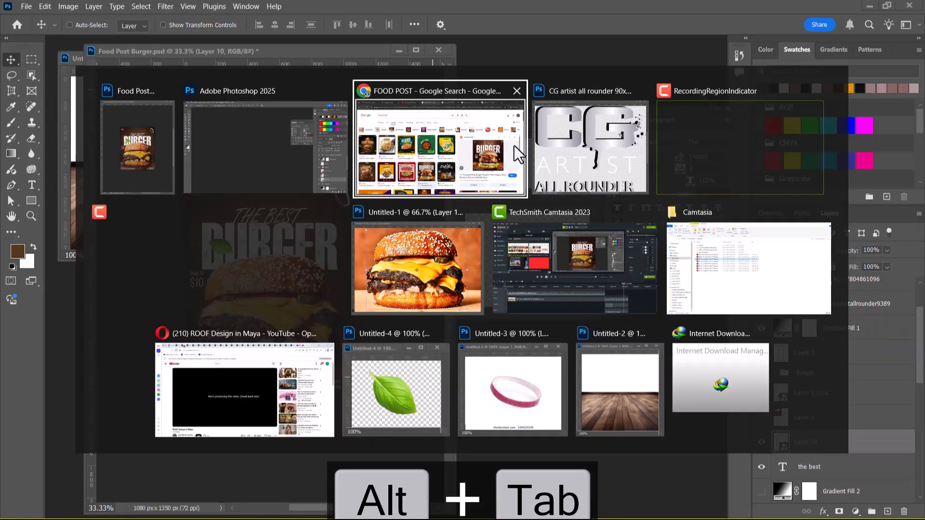
{"action": "left_click", "coordinate": [483, 140]}
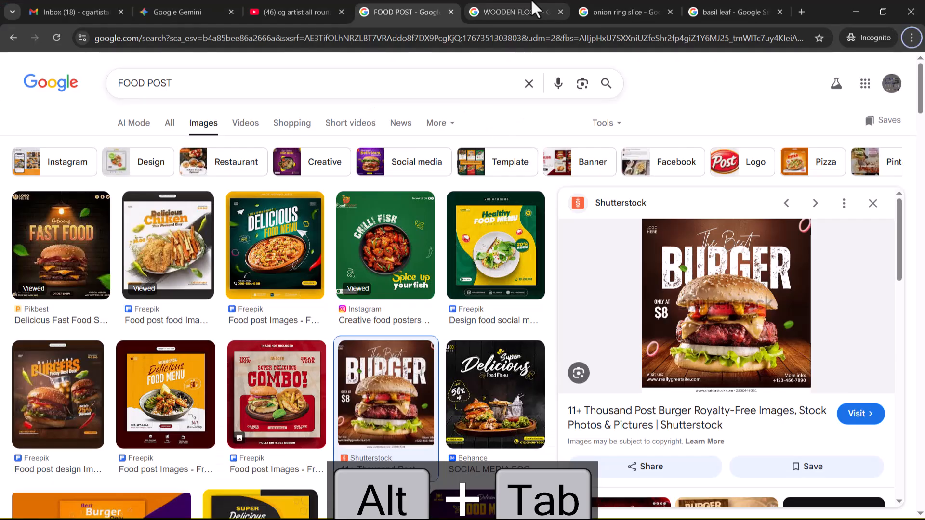
{"action": "left_click", "coordinate": [751, 10]}
{"action": "triple_click", "coordinate": [125, 84]}
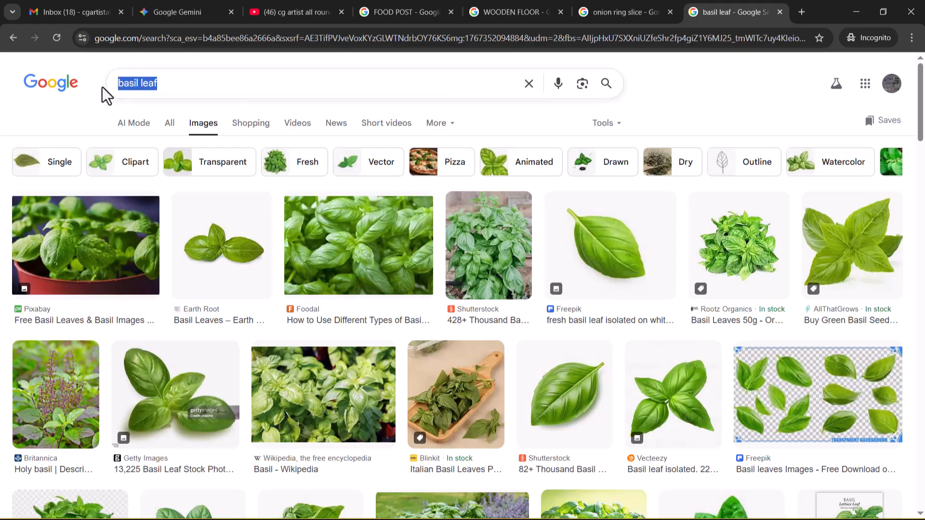
{"action": "key", "text": "alt+Tab"}
{"action": "left_click", "coordinate": [818, 463]}
{"action": "left_click", "coordinate": [815, 444]}
{"action": "double_click", "coordinate": [816, 442]}
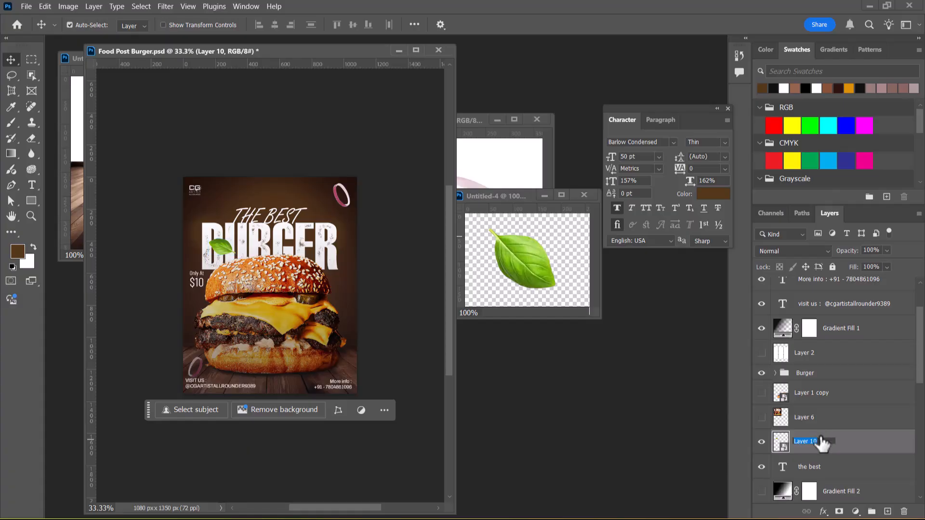
{"action": "key", "text": "ctrl+v"}
{"action": "key", "text": "Return"}
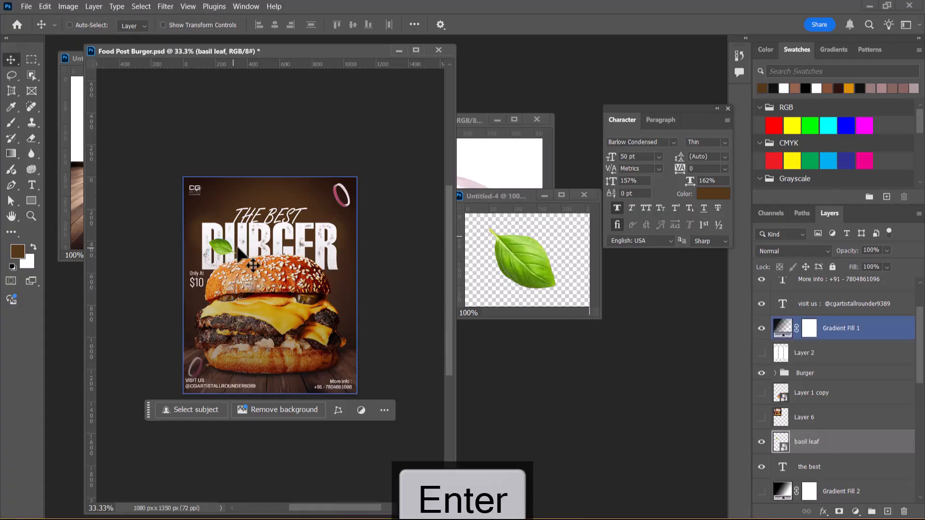
- Scale the basil leaf down proportionally and nudge it slightly down on the letter B
{"action": "key", "text": "ctrl+t"}
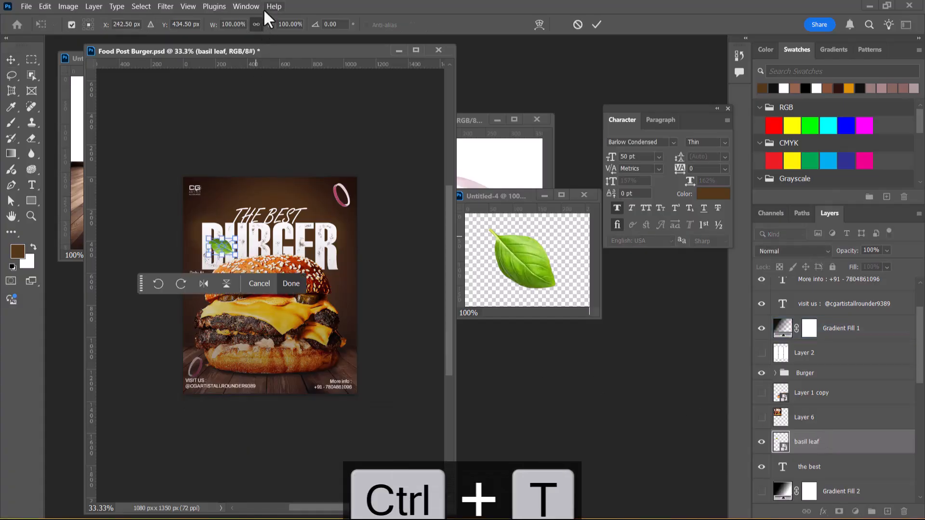
{"action": "left_click_drag", "start_coordinate": [271, 28], "coordinate": [237, 29]}
{"action": "key", "text": "Return"}
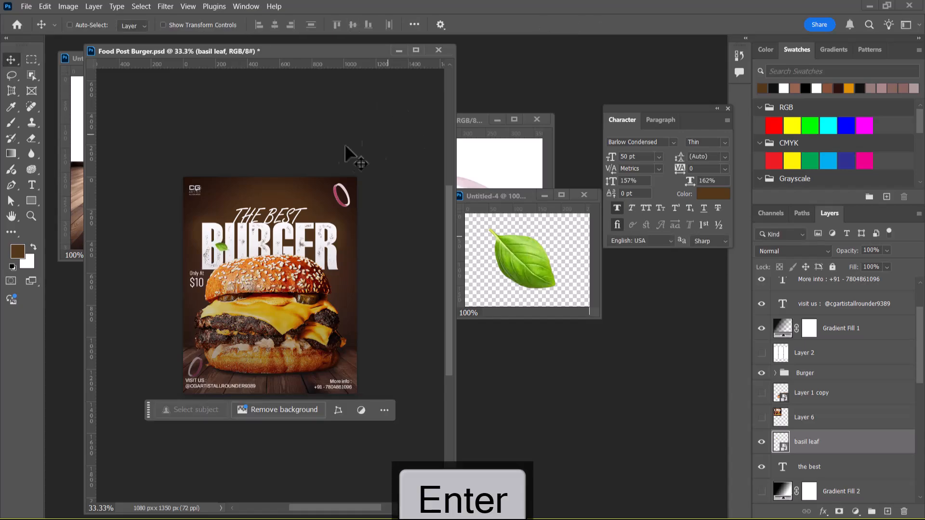
{"action": "key", "text": "ctrl+equal"}
{"action": "key", "text": "ctrl+equal"}
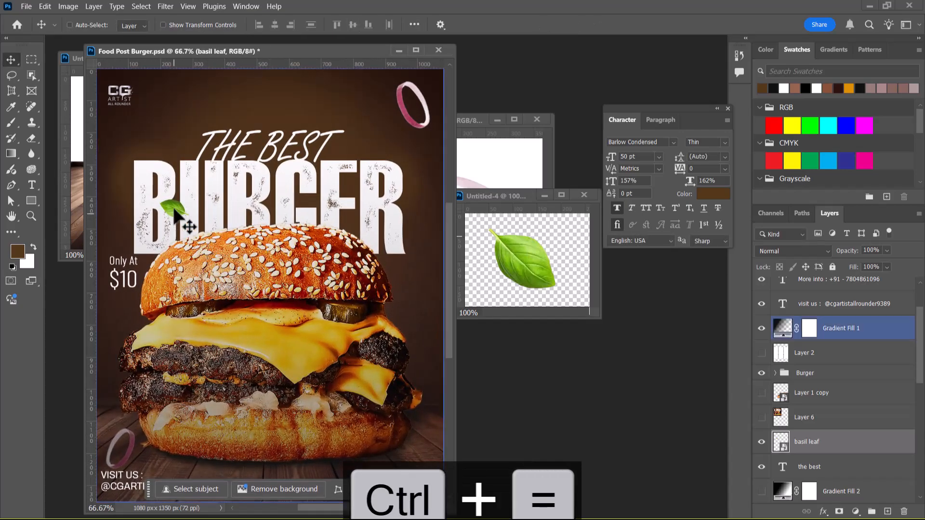
{"action": "left_click_drag", "start_coordinate": [179, 208], "coordinate": [177, 210]}
{"action": "key", "text": "Down"}
{"action": "key", "text": "Down"}
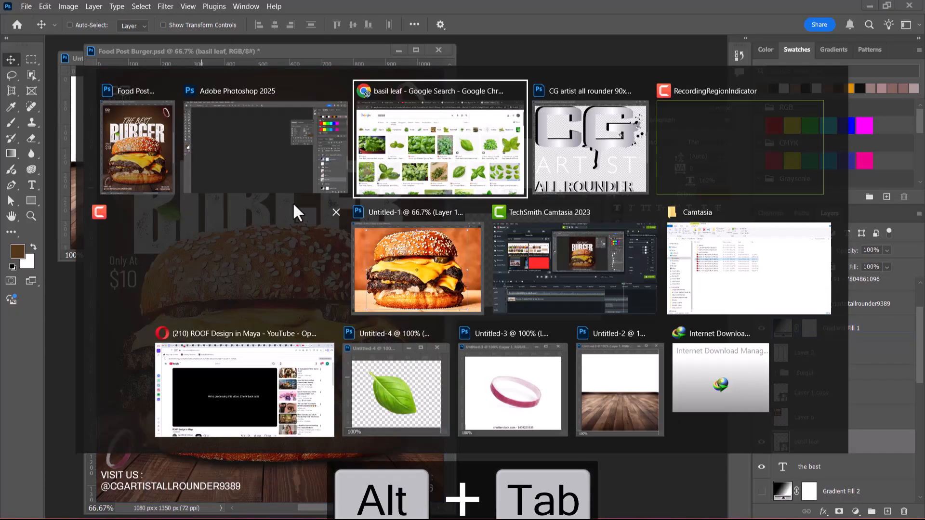
- Check the reference burger post in the browser, then return to Photoshop and scale the basil leaf to 39%
{"action": "left_click", "coordinate": [459, 152]}
{"action": "left_click", "coordinate": [394, 11]}
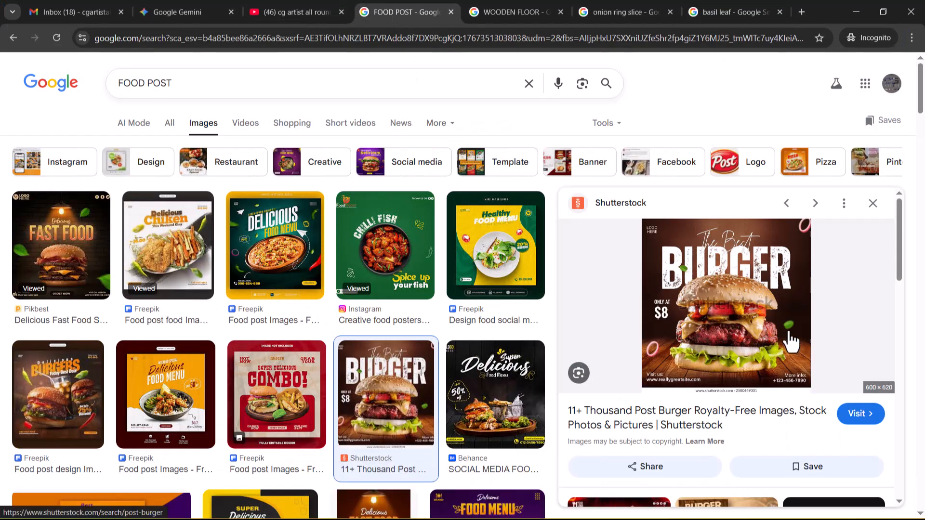
{"action": "key", "text": "alt+Tab"}
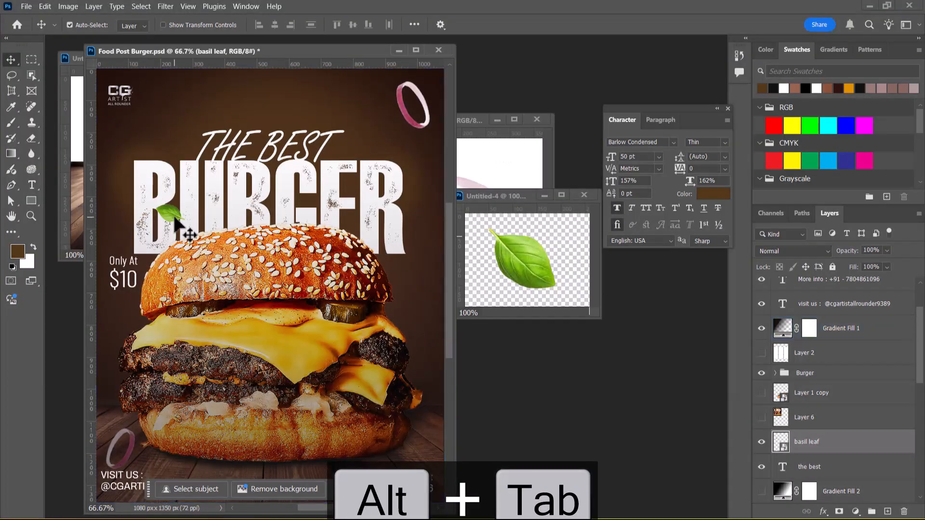
{"action": "key", "text": "ctrl+t"}
{"action": "left_click_drag", "start_coordinate": [215, 20], "coordinate": [201, 35]}
{"action": "key", "text": "Return"}
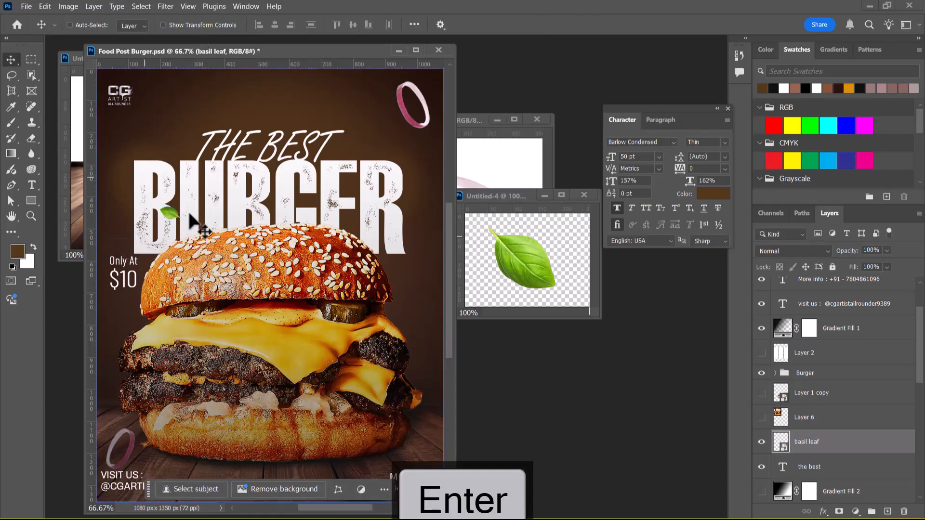
- Duplicate the basil leaf to the right of the burger and flip the copy horizontally
{"action": "left_click_drag", "start_coordinate": [170, 213], "coordinate": [419, 307]}
{"action": "key", "text": "ctrl+t"}
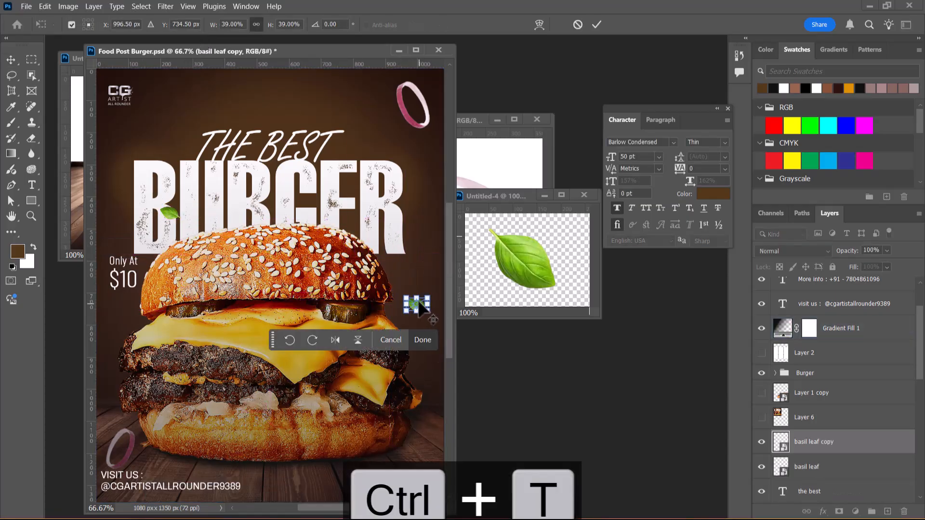
{"action": "right_click", "coordinate": [418, 303]}
{"action": "left_click", "coordinate": [453, 286]}
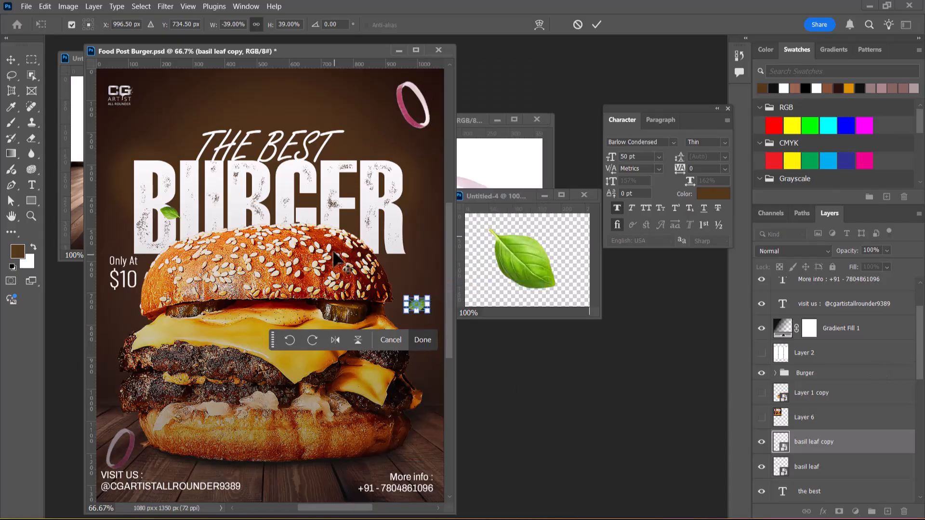
- Compare with the reference post in the browser, apply the flip in Photoshop, and move the leaf copy slightly lower beside the patties
{"action": "key", "text": "alt+Tab"}
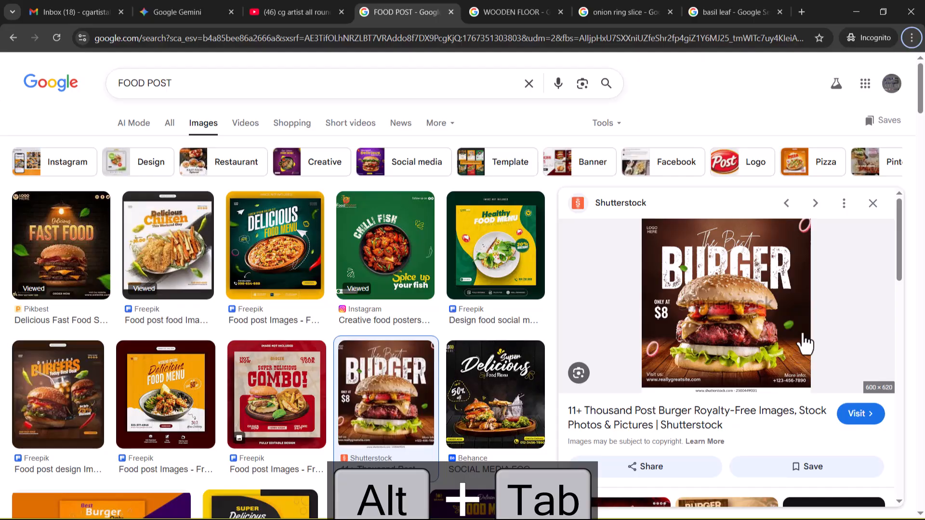
{"action": "key", "text": "alt+Tab"}
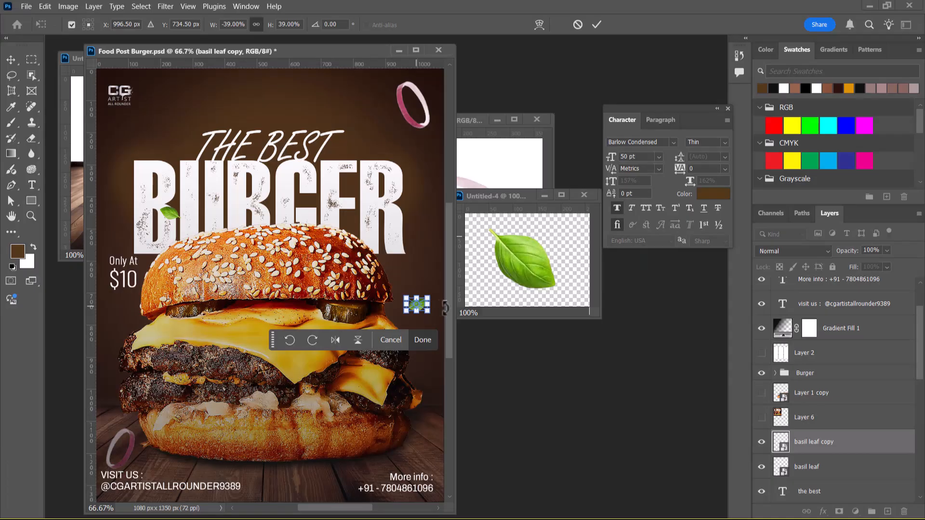
{"action": "key", "text": "ctrl+minus"}
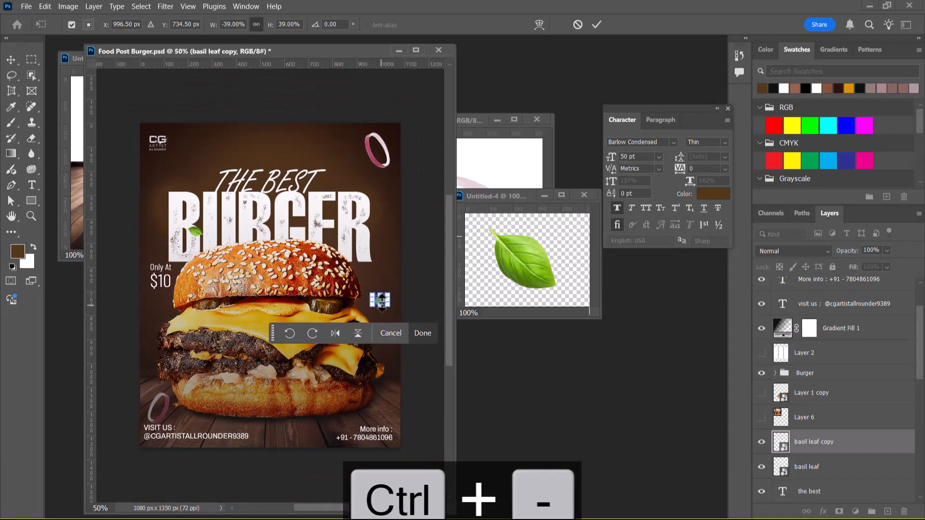
{"action": "left_click", "coordinate": [11, 59]}
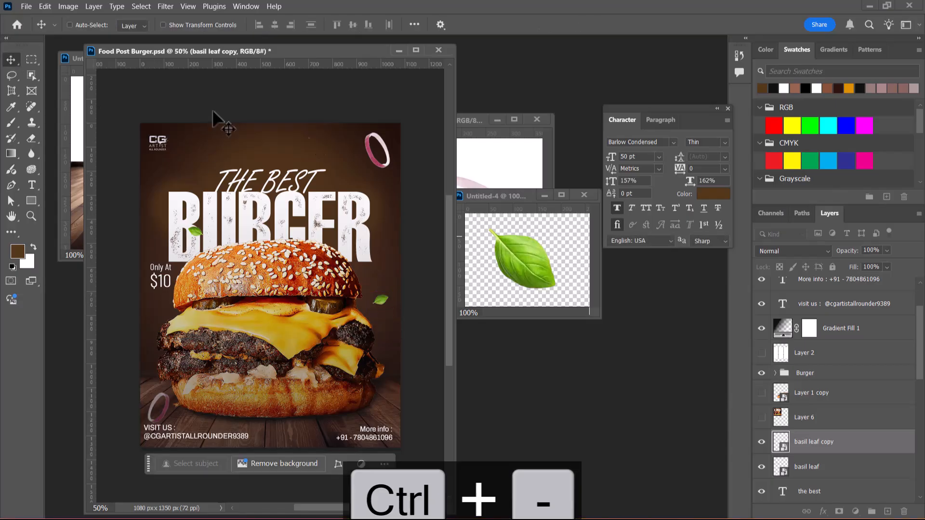
{"action": "left_click_drag", "start_coordinate": [381, 308], "coordinate": [385, 331]}
{"action": "key", "text": "ctrl+minus"}
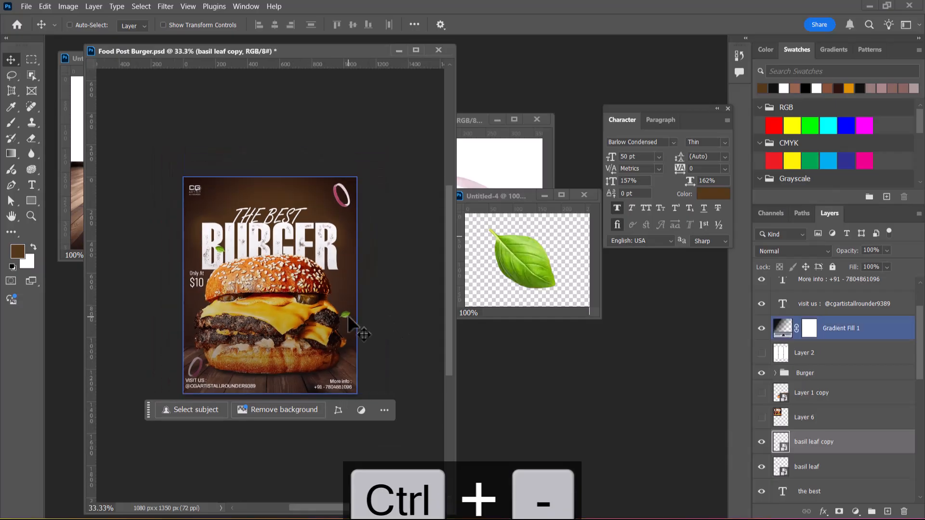
- Apply a Gaussian Blur smart filter to the basil leaf copy beside the burger
{"action": "left_click", "coordinate": [166, 6]}
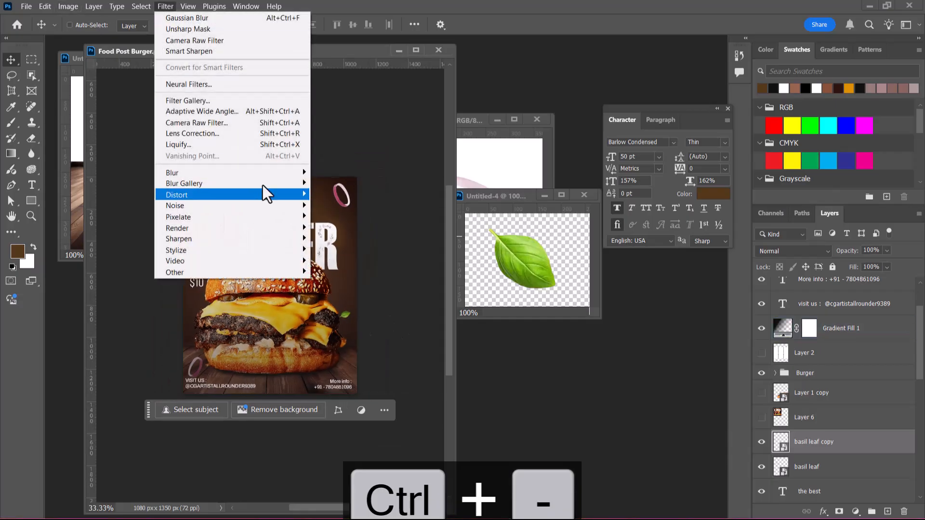
{"action": "mouse_move", "coordinate": [269, 173]}
{"action": "left_click", "coordinate": [360, 218]}
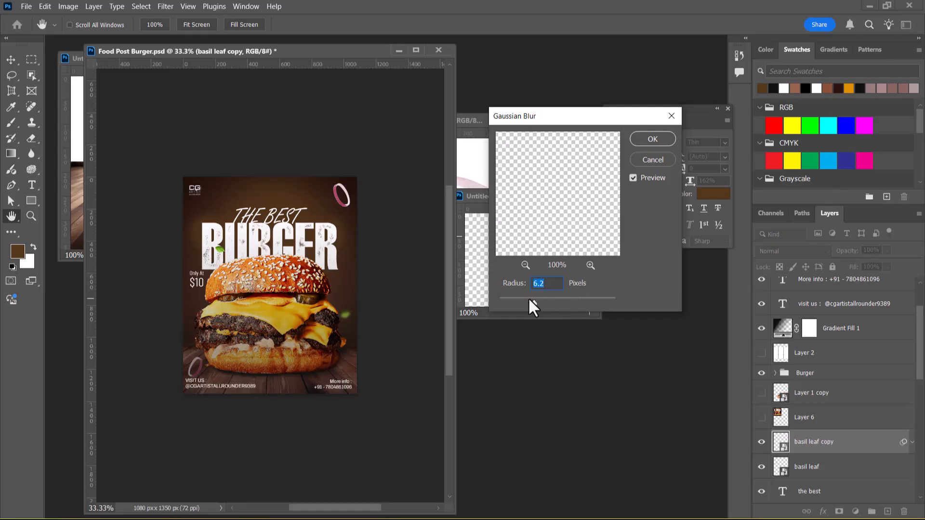
{"action": "left_click", "coordinate": [664, 136]}
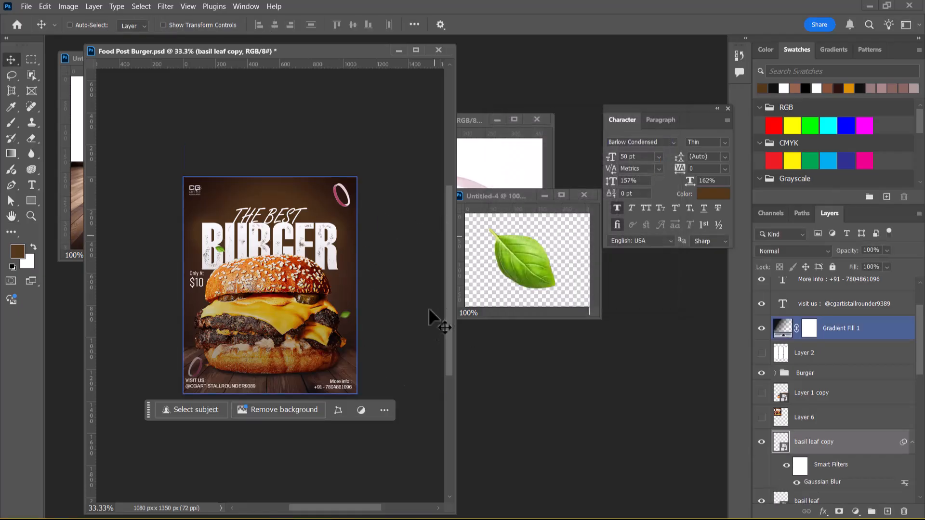
- Select Layer 8 at the top of the stack and examine the burger poster enlarged in full-screen mode
{"action": "scroll", "coordinate": [847, 304], "scroll_direction": "up", "scroll_amount": 3}
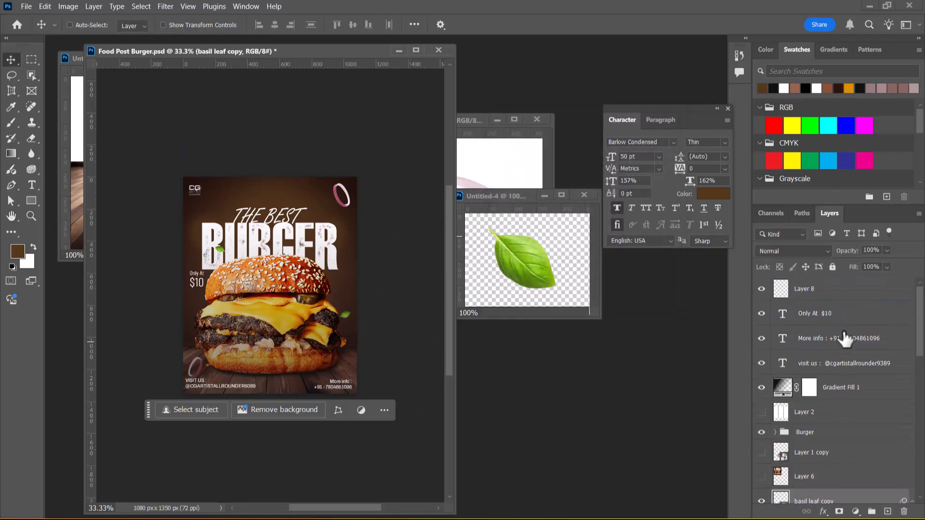
{"action": "left_click", "coordinate": [830, 288]}
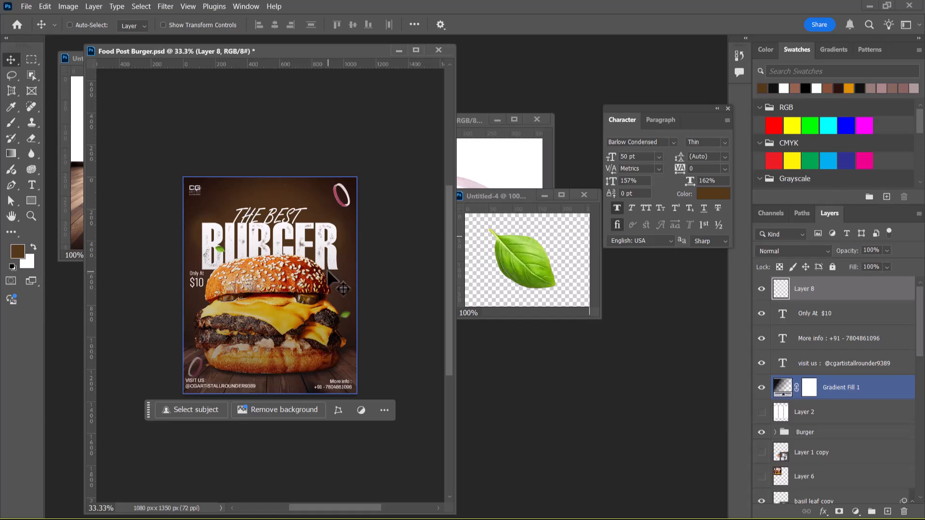
{"action": "key", "text": "f"}
{"action": "key", "text": "f"}
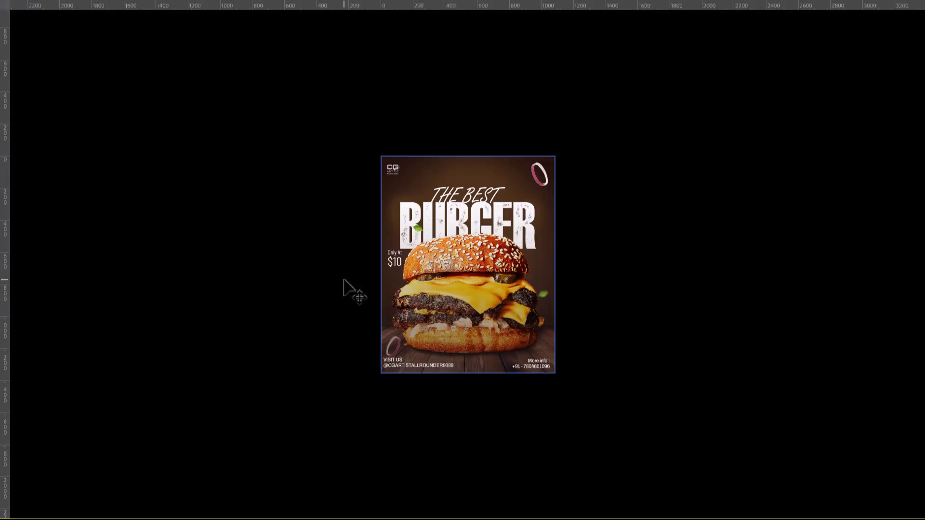
{"action": "key", "text": "ctrl+equal"}
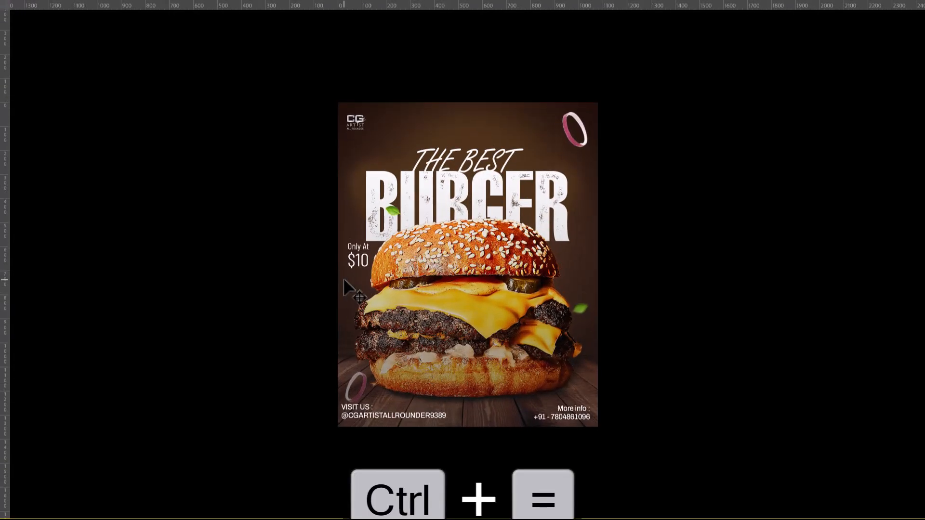
{"action": "key", "text": "ctrl+equal"}
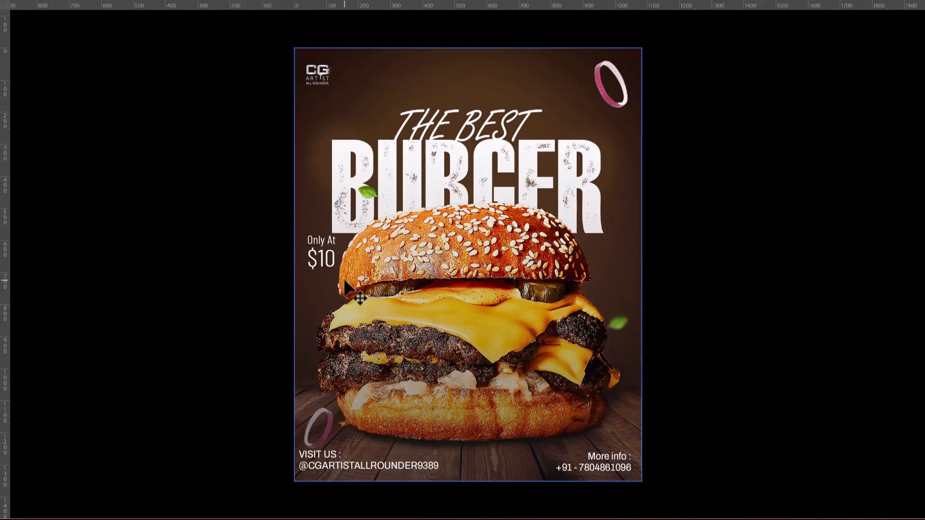
{"action": "key", "text": "alt+Tab"}
{"action": "left_click", "coordinate": [209, 305]}
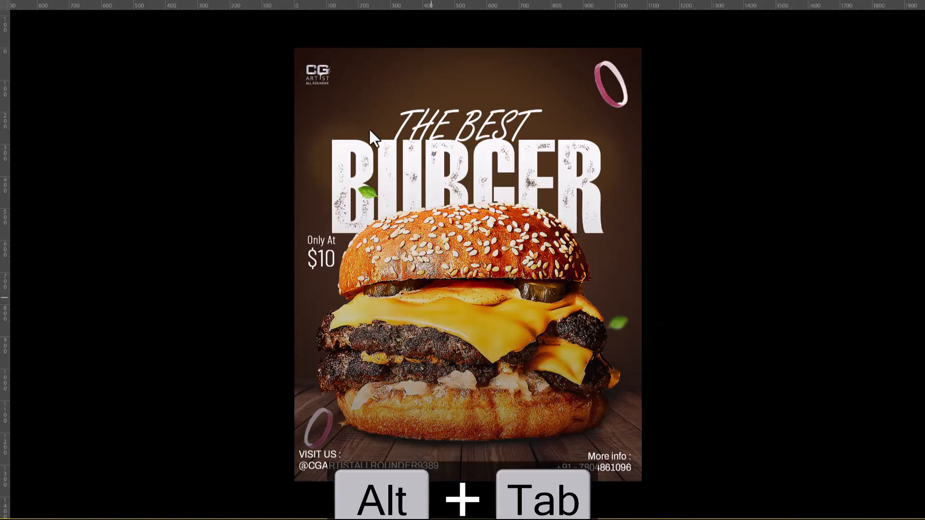